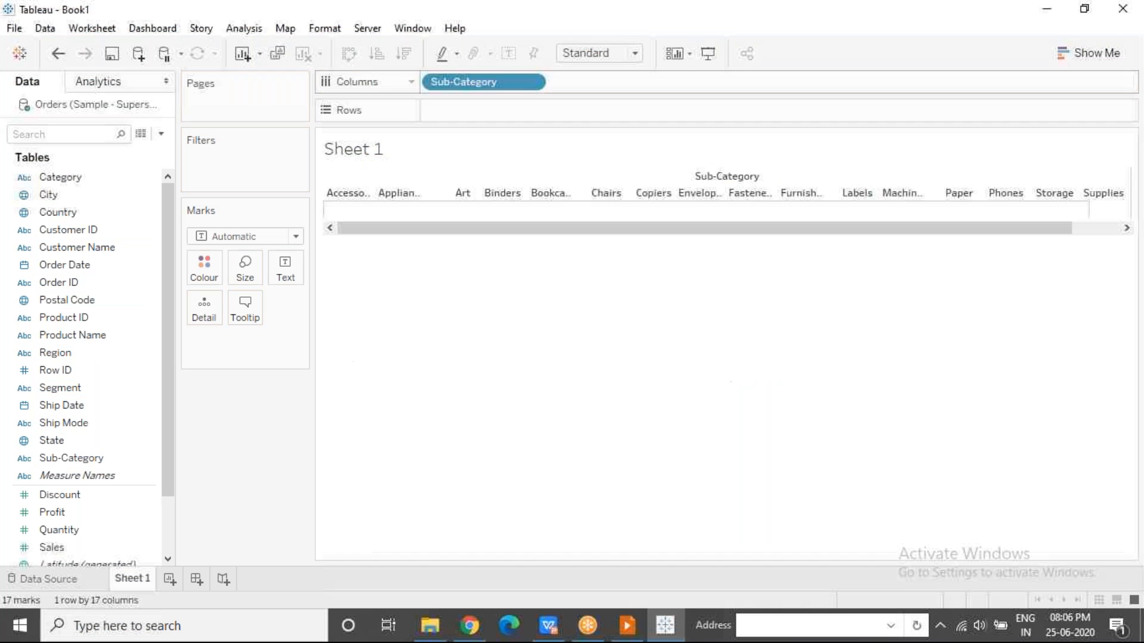
# Plot the sum of Sales against Sub-Category on the rows and colour the bars by Category.
pyautogui.moveTo(69, 548); pyautogui.dragTo(463, 106)
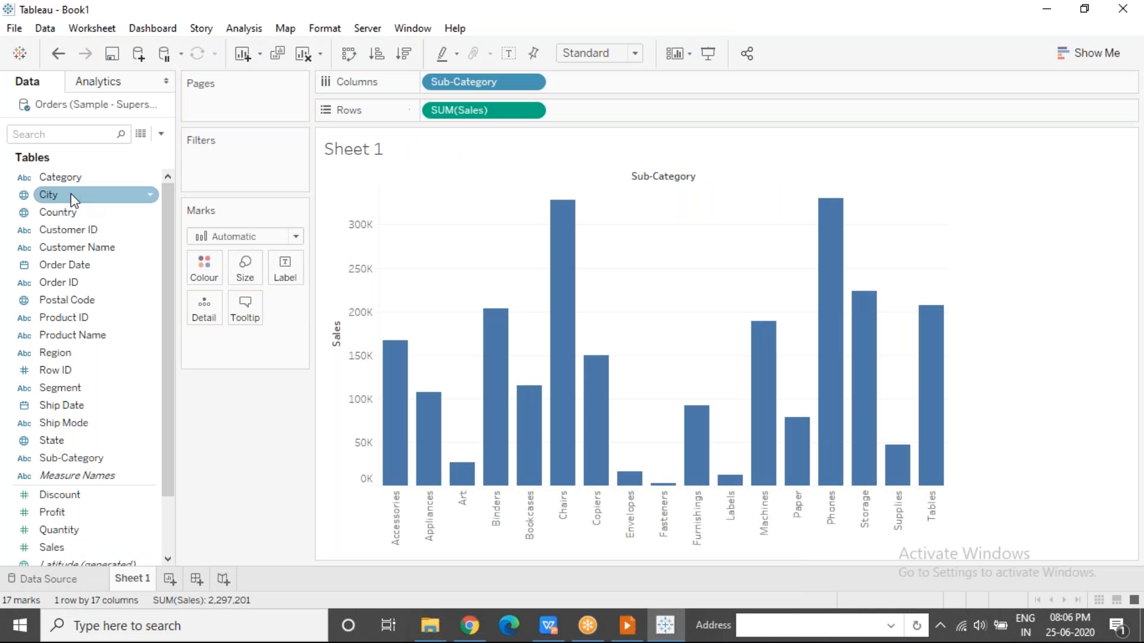
pyautogui.moveTo(67, 183); pyautogui.dragTo(203, 268)
pyautogui.moveTo(401, 395)
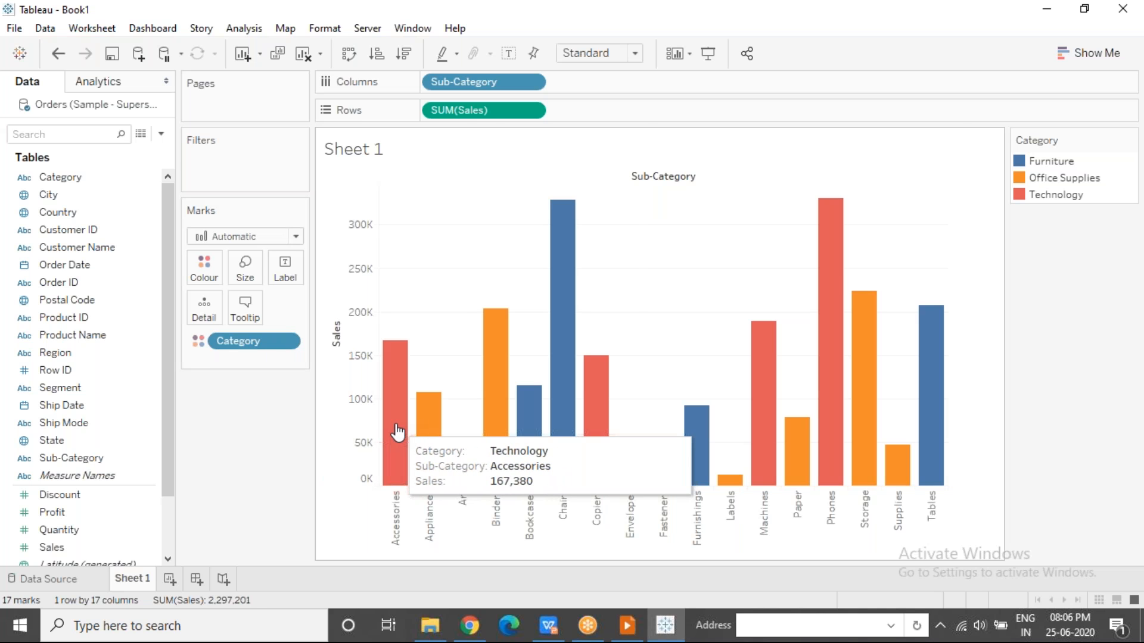
pyautogui.click(397, 433)
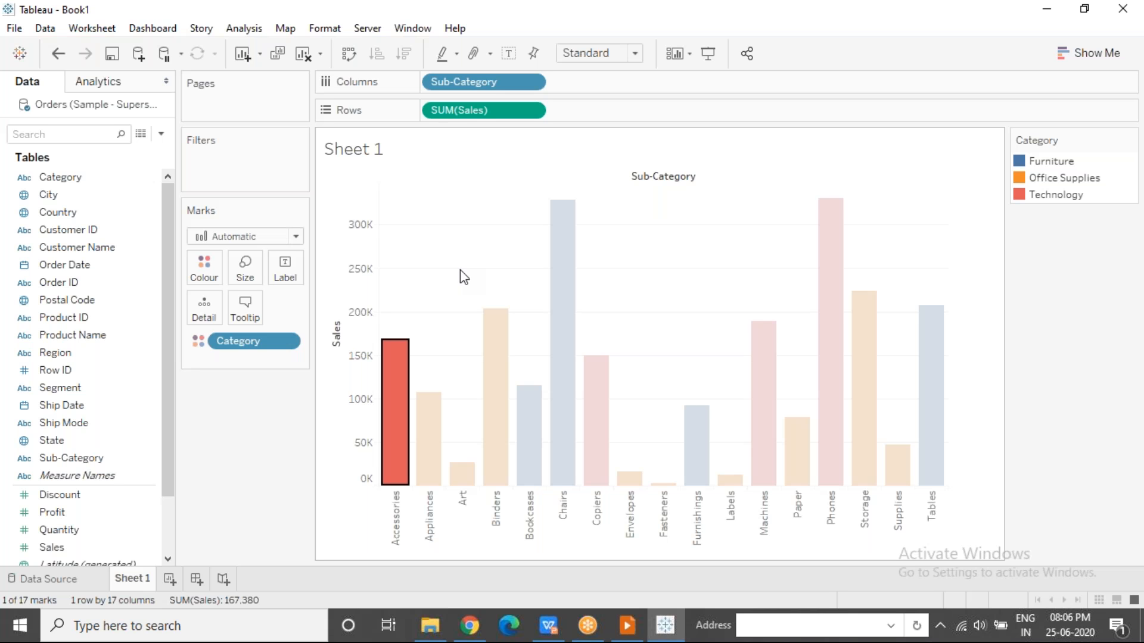
pyautogui.click(244, 415)
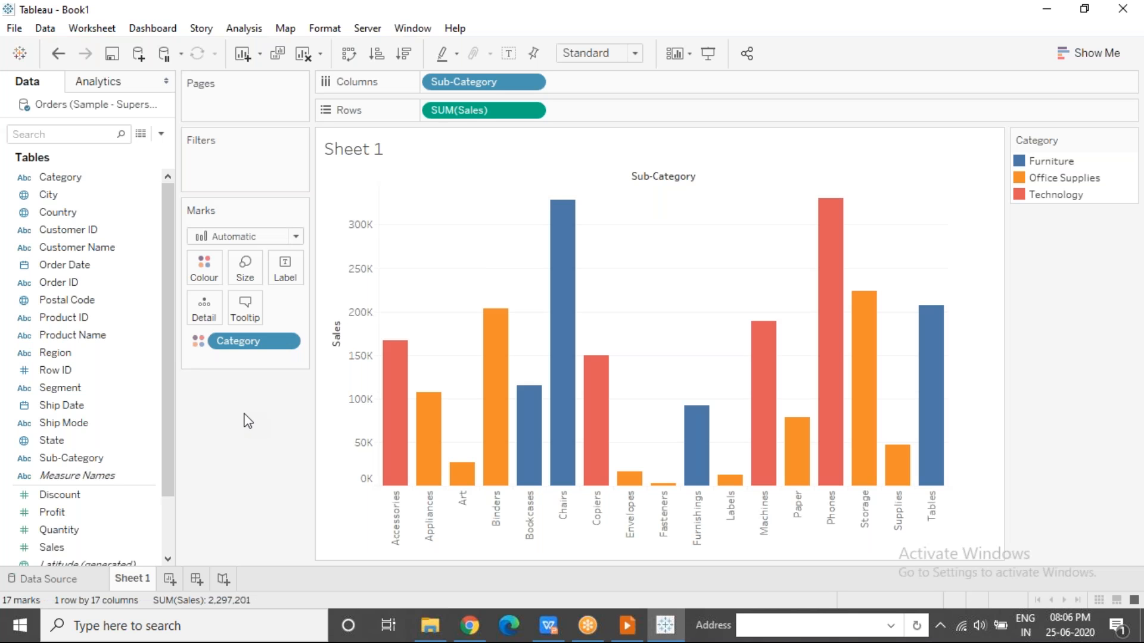
# Size the bars by the sum of Profit, then highlight the Accessories and Appliances headers and clear the selection.
pyautogui.moveTo(119, 513); pyautogui.dragTo(251, 256)
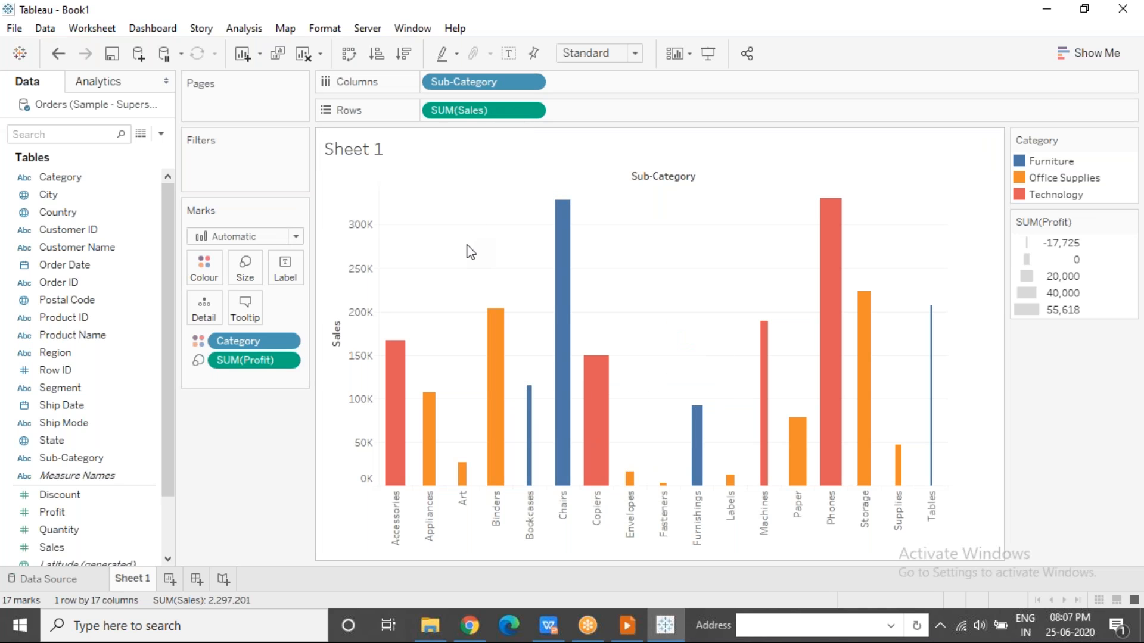
pyautogui.click(397, 538)
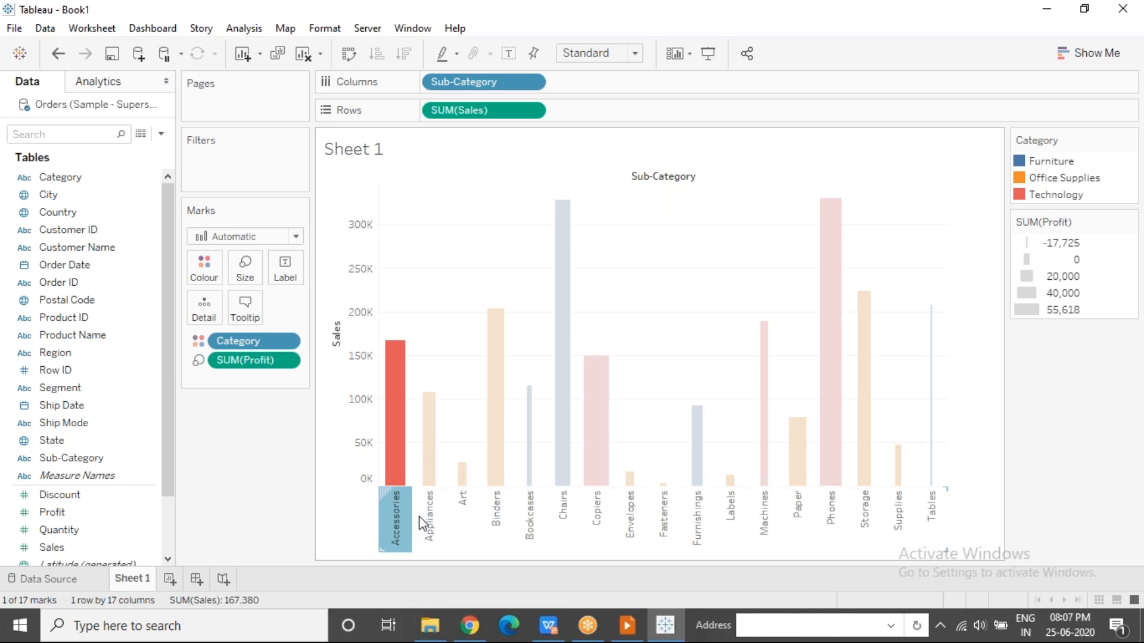
pyautogui.click(423, 513)
pyautogui.press('Escape')
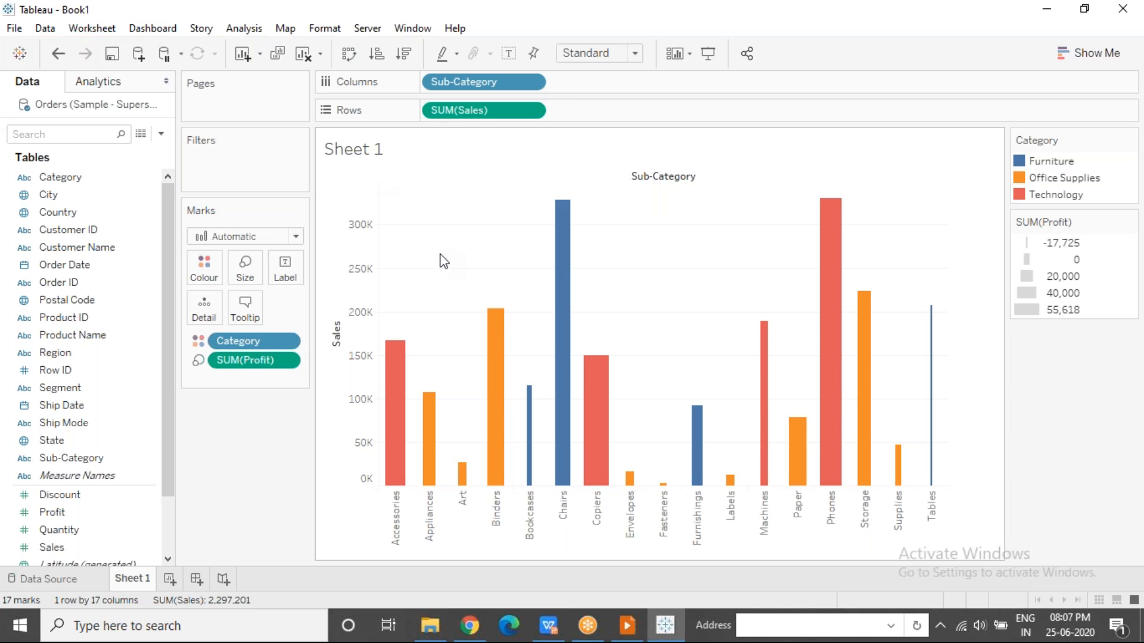
pyautogui.moveTo(496, 319)
# Try switching the mark labels on the bars on and off.
pyautogui.click(286, 266)
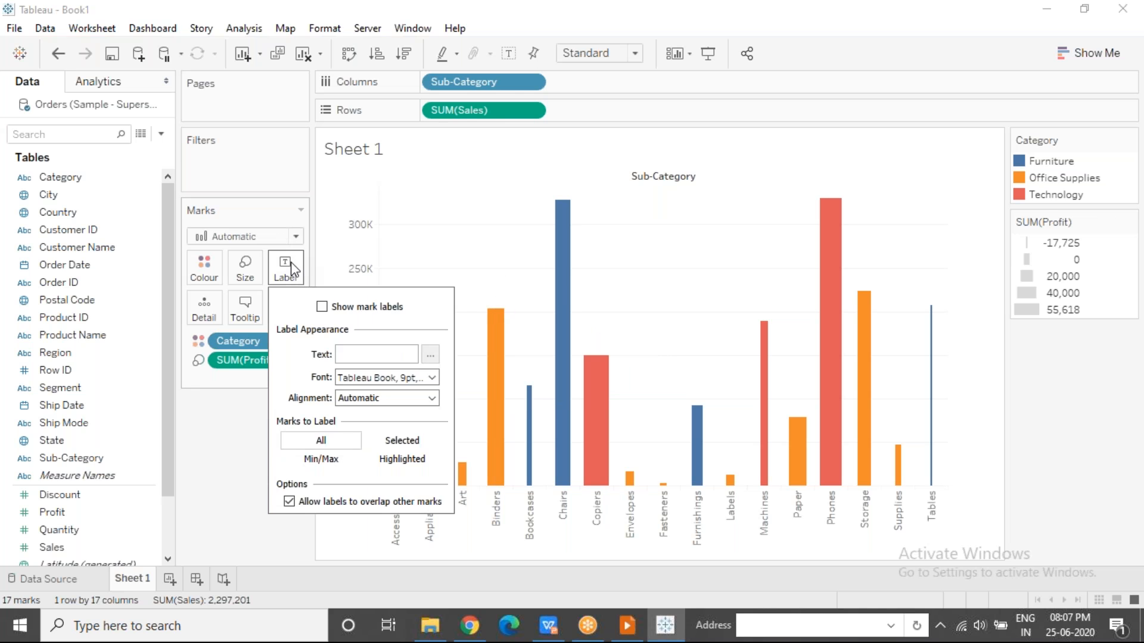
pyautogui.click(321, 307)
pyautogui.click(321, 308)
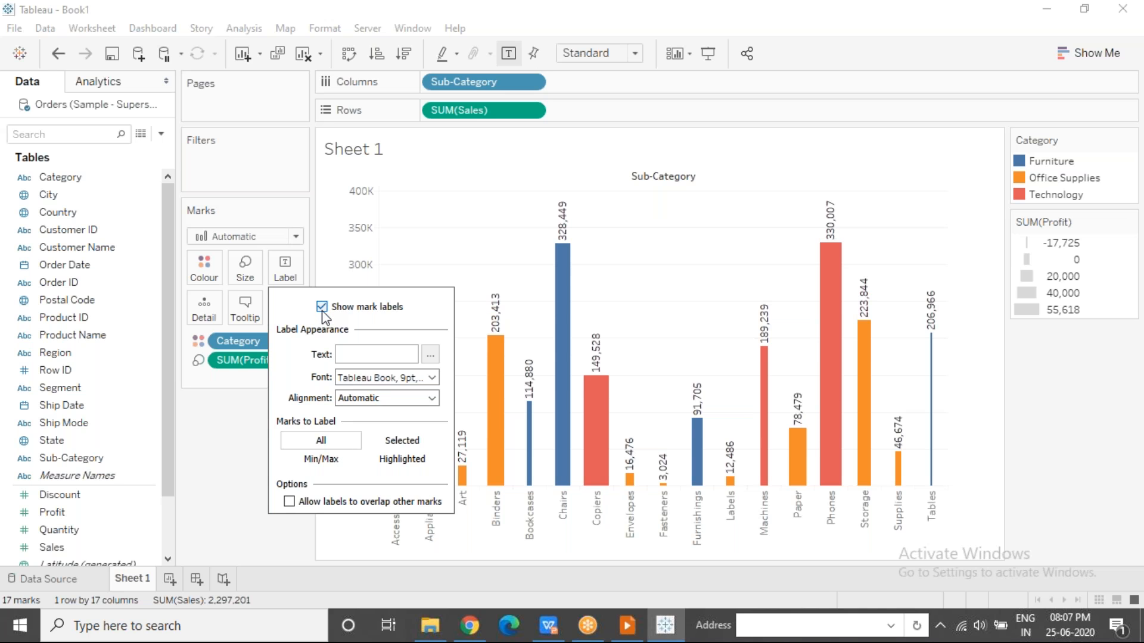
pyautogui.click(507, 53)
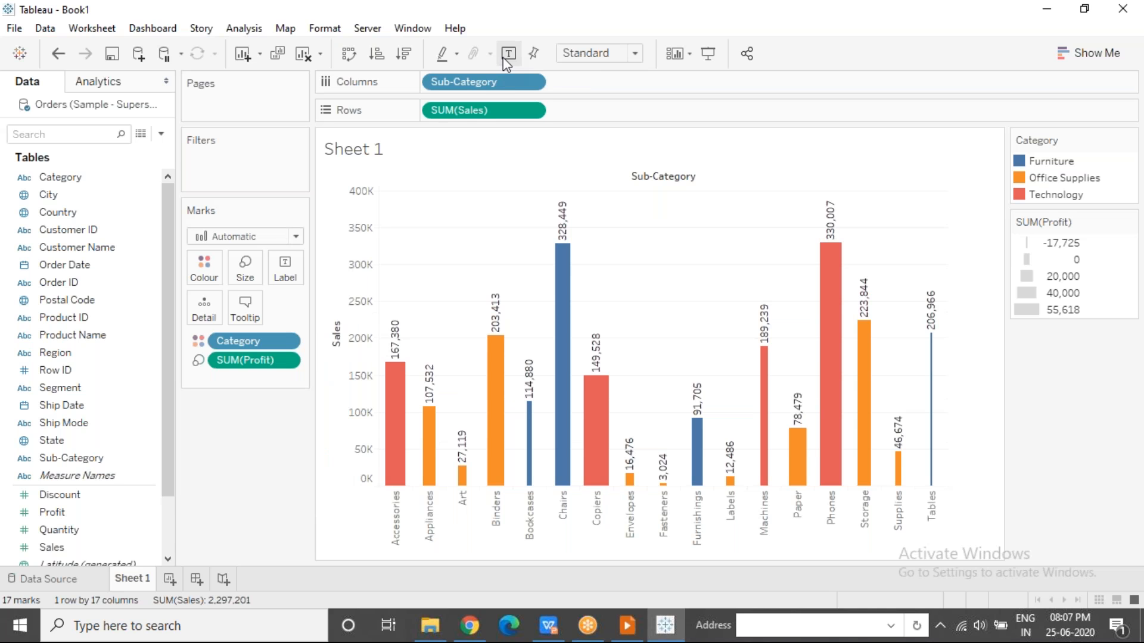
pyautogui.moveTo(564, 227)
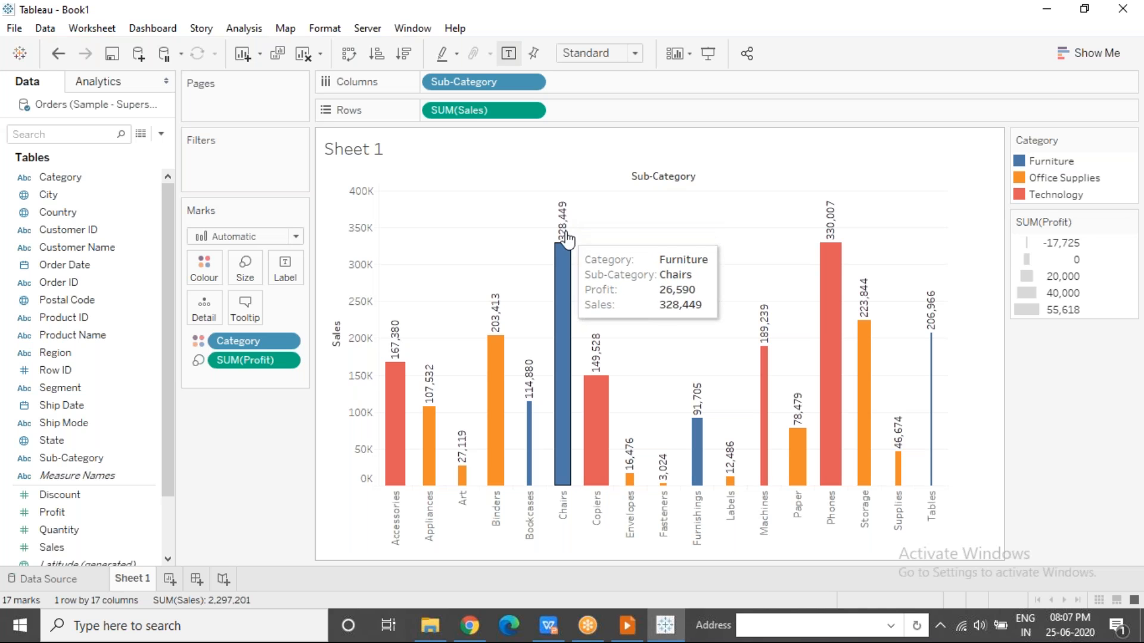
pyautogui.click(510, 55)
# Show mark labels on all bars through the label settings.
pyautogui.click(285, 268)
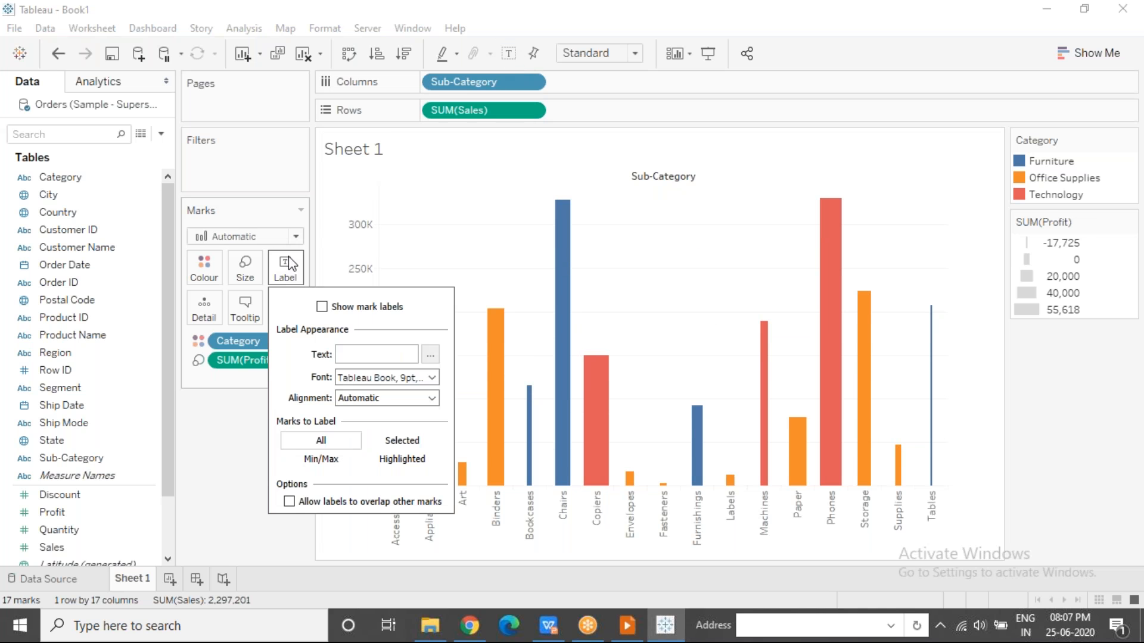
pyautogui.click(322, 306)
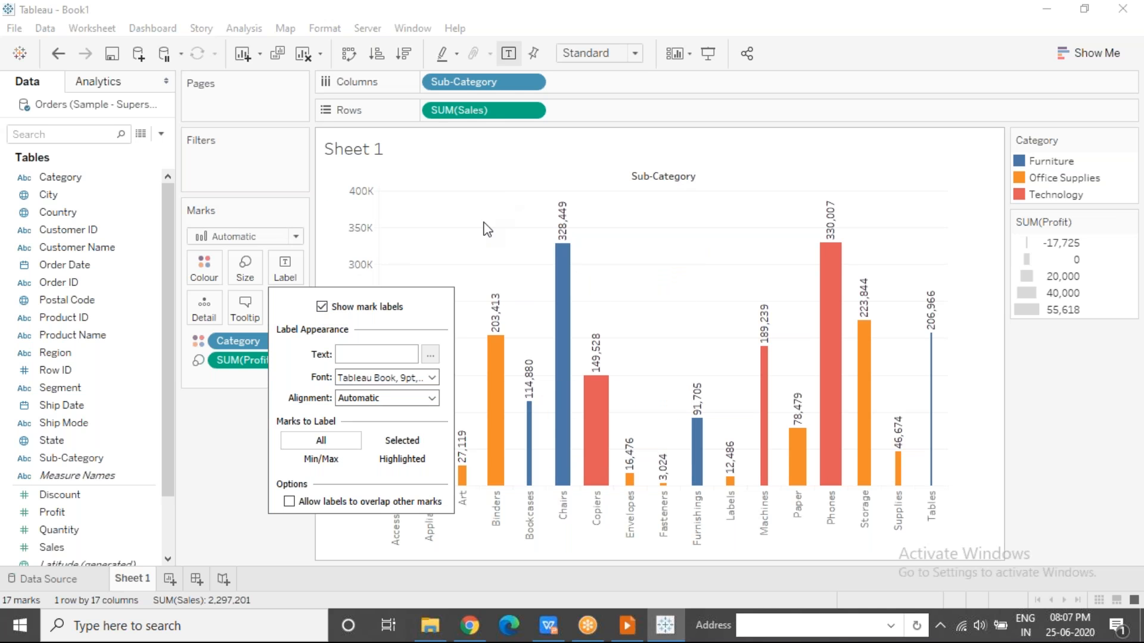
pyautogui.click(449, 248)
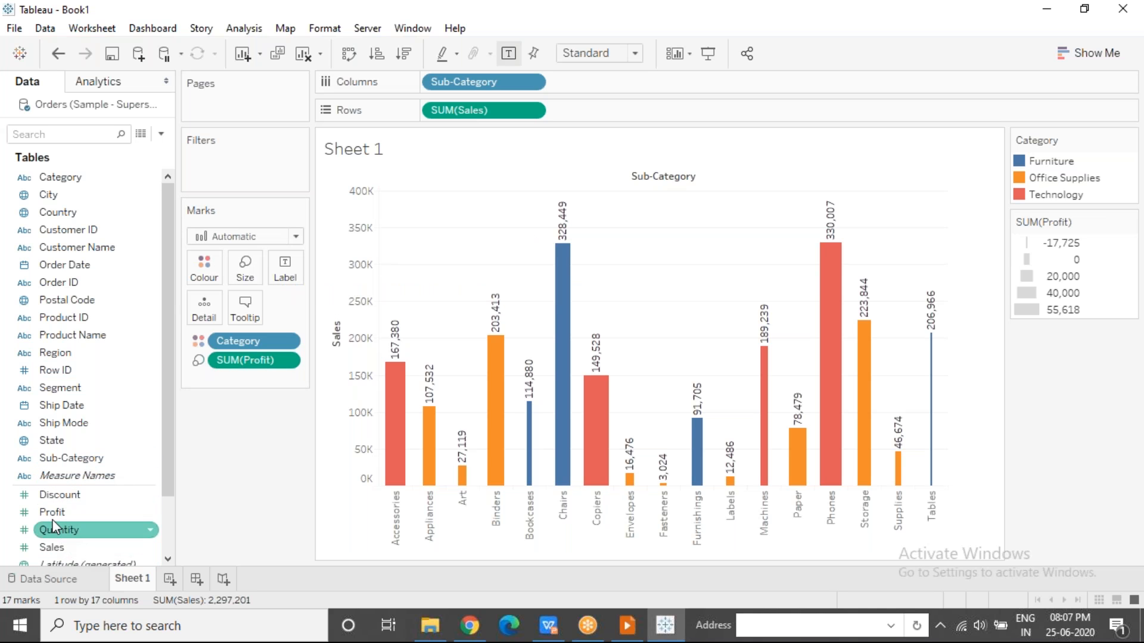
# Add Profit and Sales to the bar labels so each bar carries both measures.
pyautogui.moveTo(53, 516); pyautogui.dragTo(285, 269)
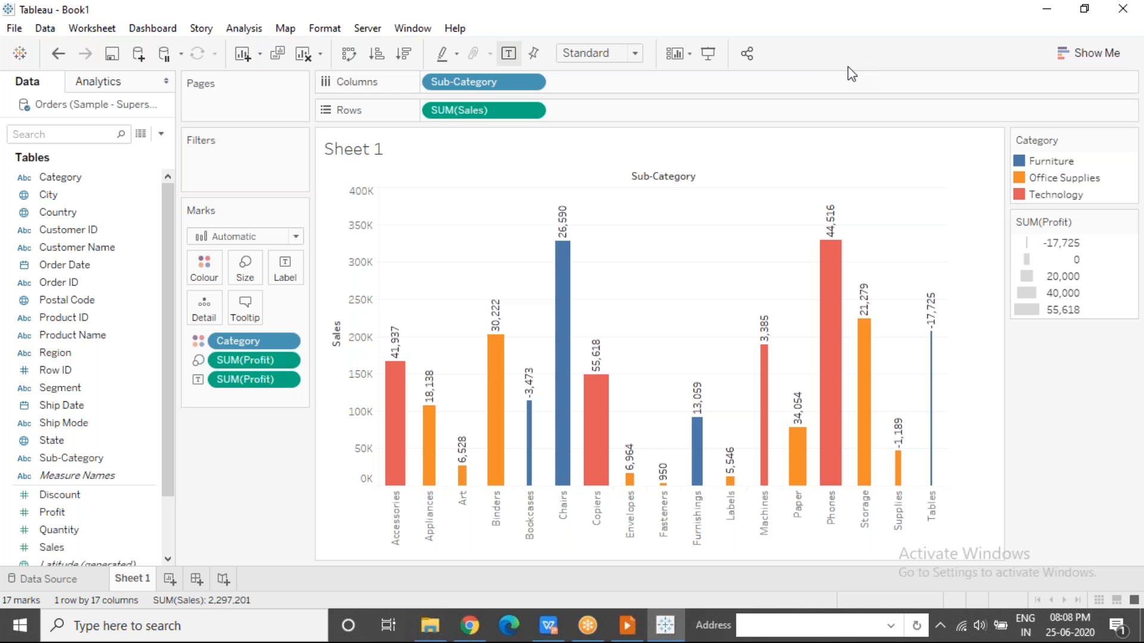
pyautogui.moveTo(89, 546); pyautogui.dragTo(294, 276)
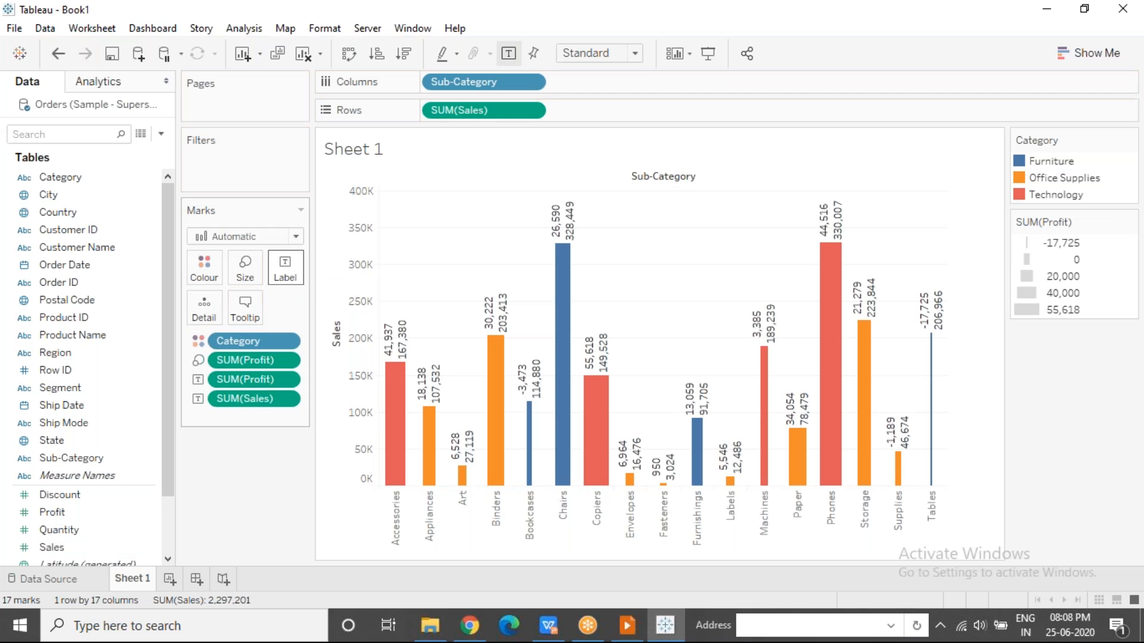
pyautogui.moveTo(562, 238)
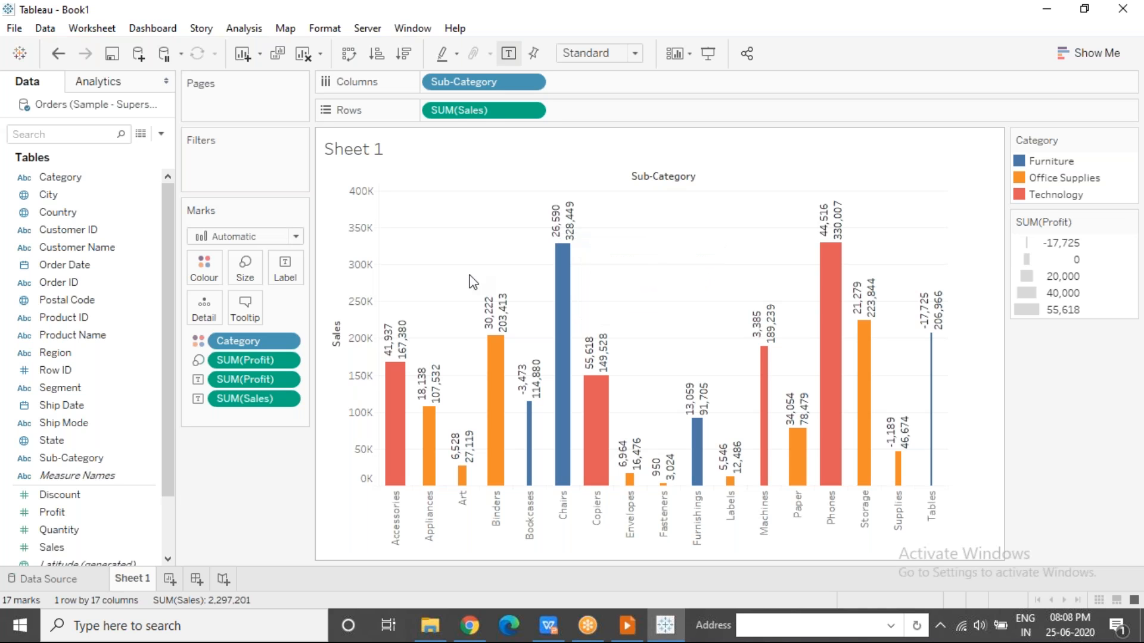
pyautogui.moveTo(563, 280)
pyautogui.moveTo(602, 382)
# Open the label text for editing and prefix the SUM(Profit) field with "Profit : ".
pyautogui.click(294, 281)
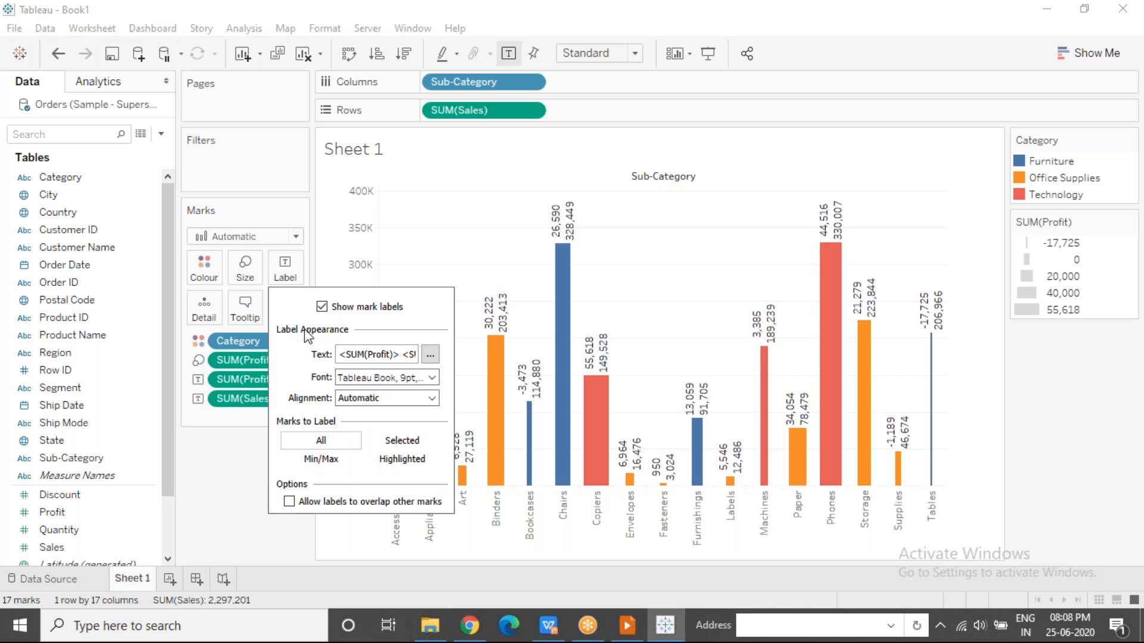
pyautogui.click(431, 356)
pyautogui.moveTo(491, 341); pyautogui.dragTo(482, 327)
pyautogui.write('Profit : <SUM(Profit)>')
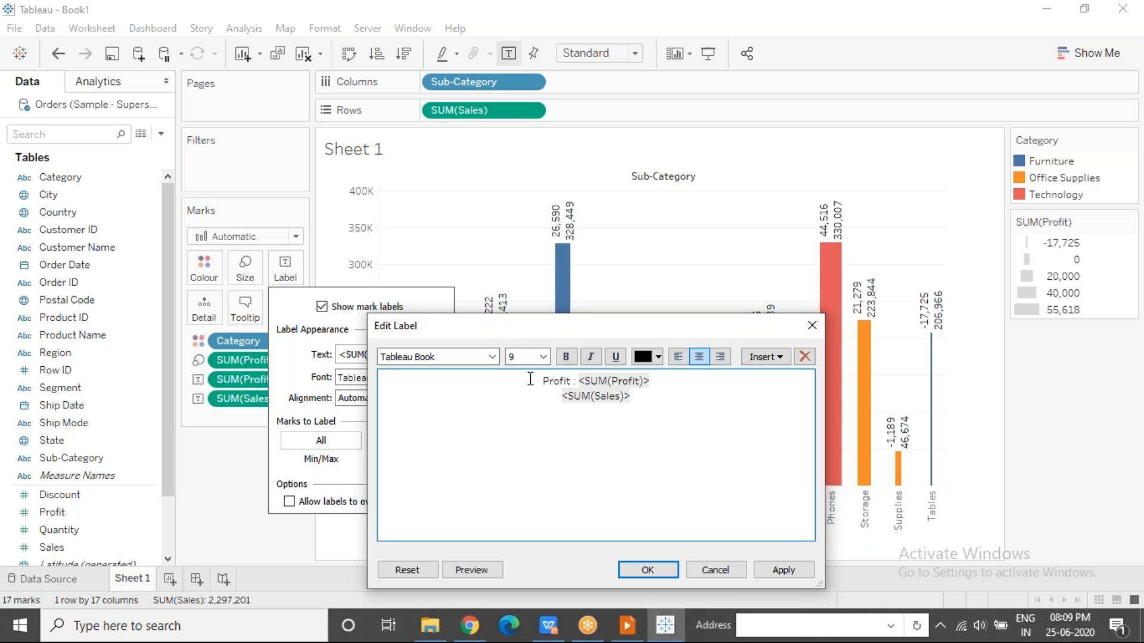
# Prefix the SUM(Sales) field with "Sales : " on the second line and apply the edited label text.
pyautogui.press('Down')
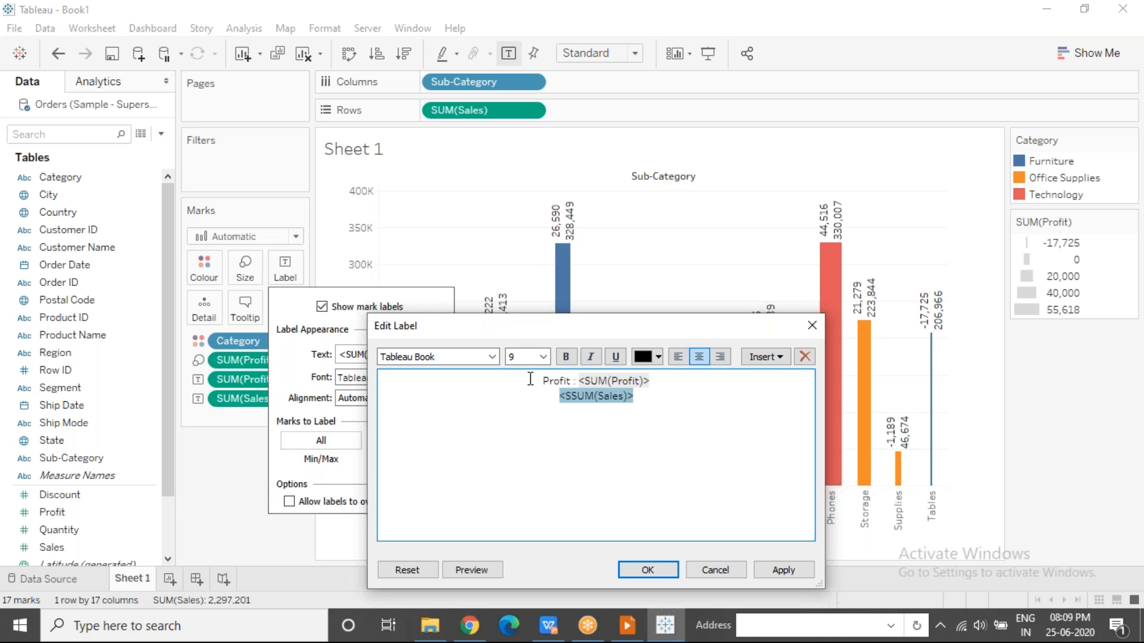
pyautogui.press('BackSpace')
pyautogui.moveTo(671, 330); pyautogui.dragTo(407, 272)
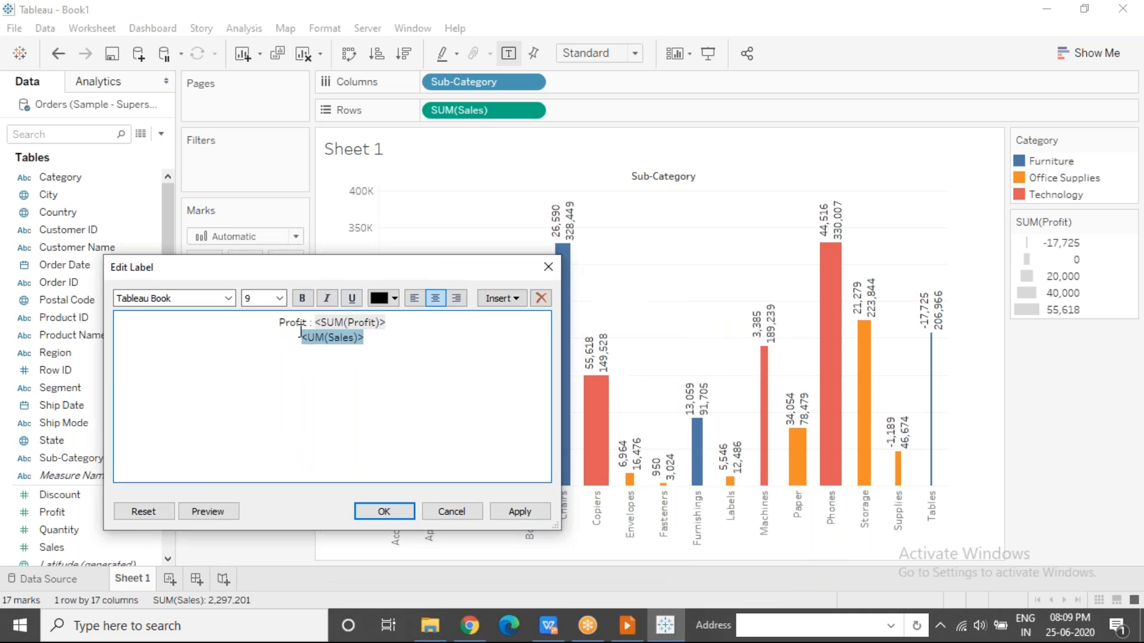
pyautogui.write('S')
pyautogui.click(292, 344)
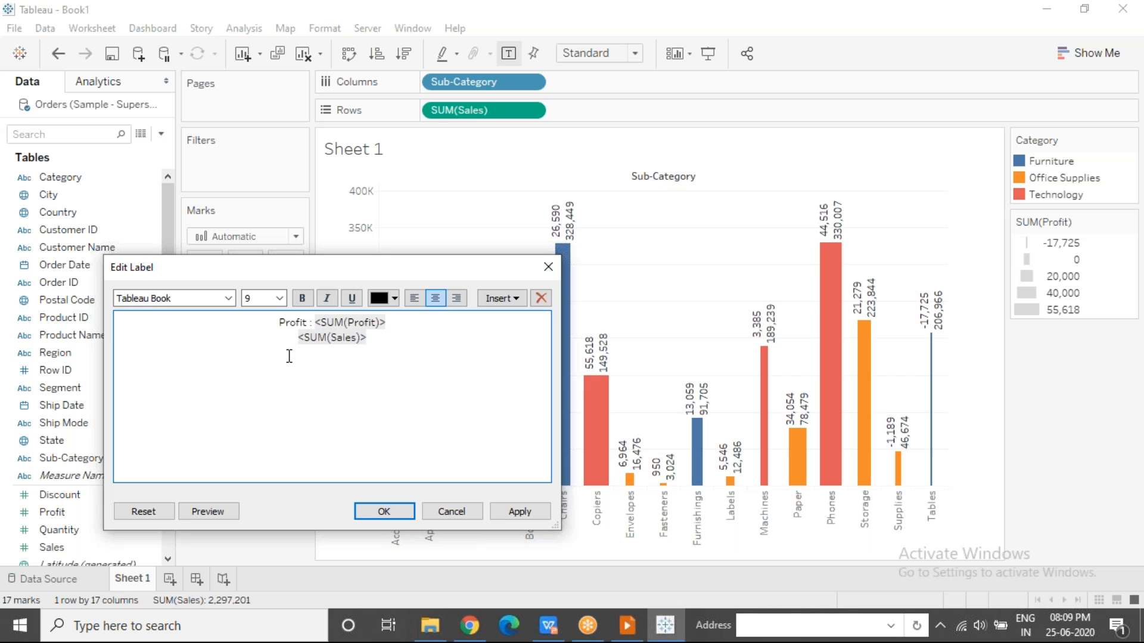
pyautogui.write('Sales :')
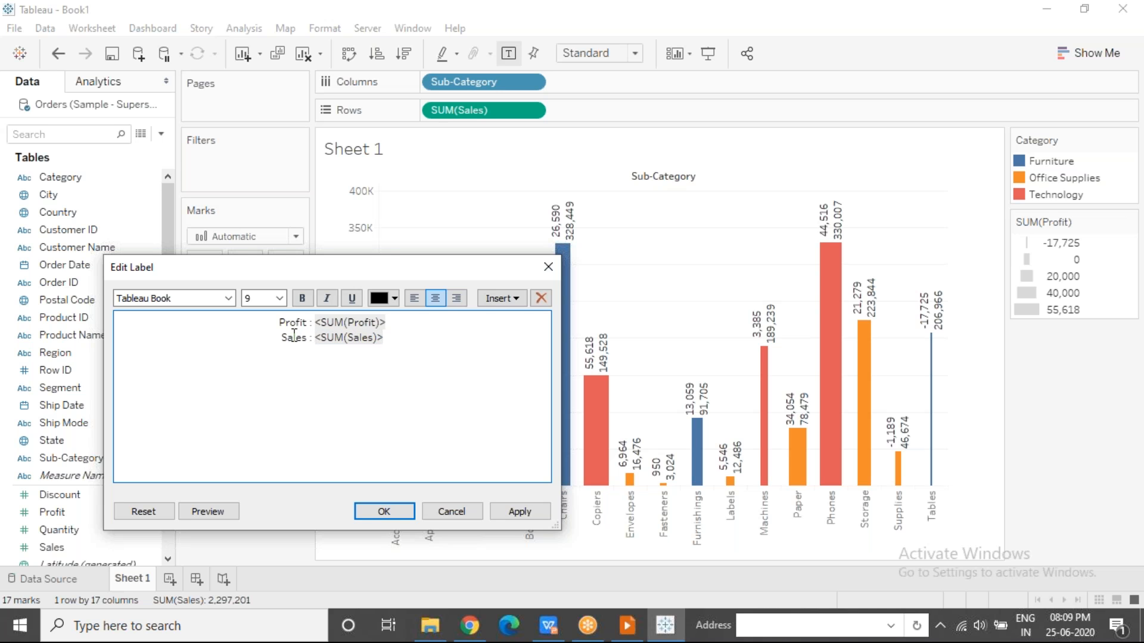
pyautogui.click(383, 510)
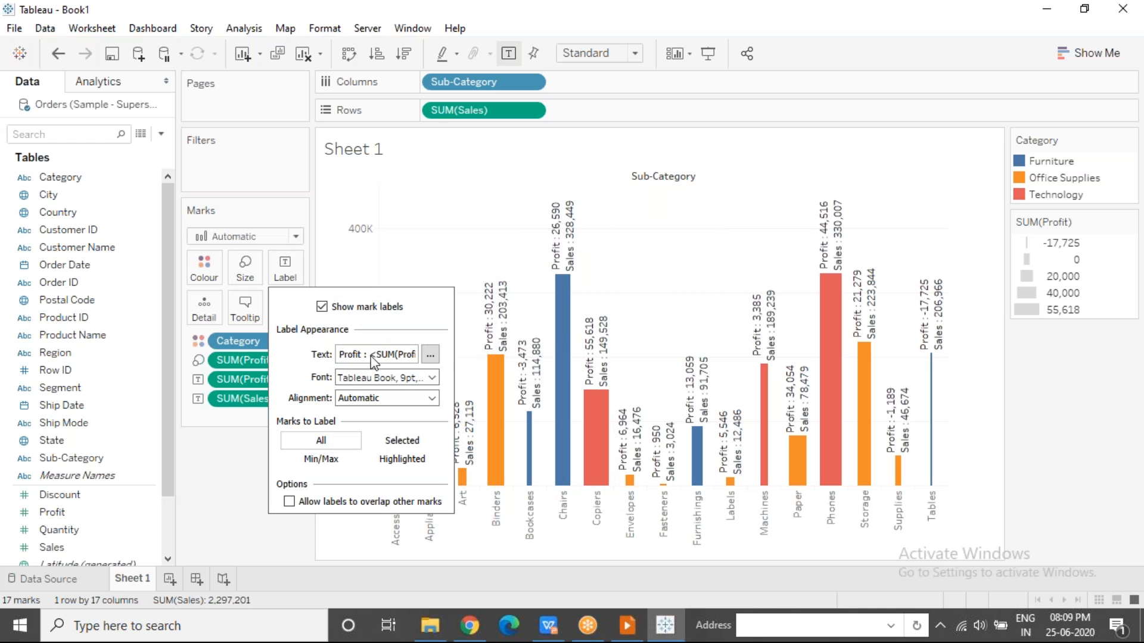
# Try matching the label font colour to the marks, then return it to Automatic.
pyautogui.click(408, 378)
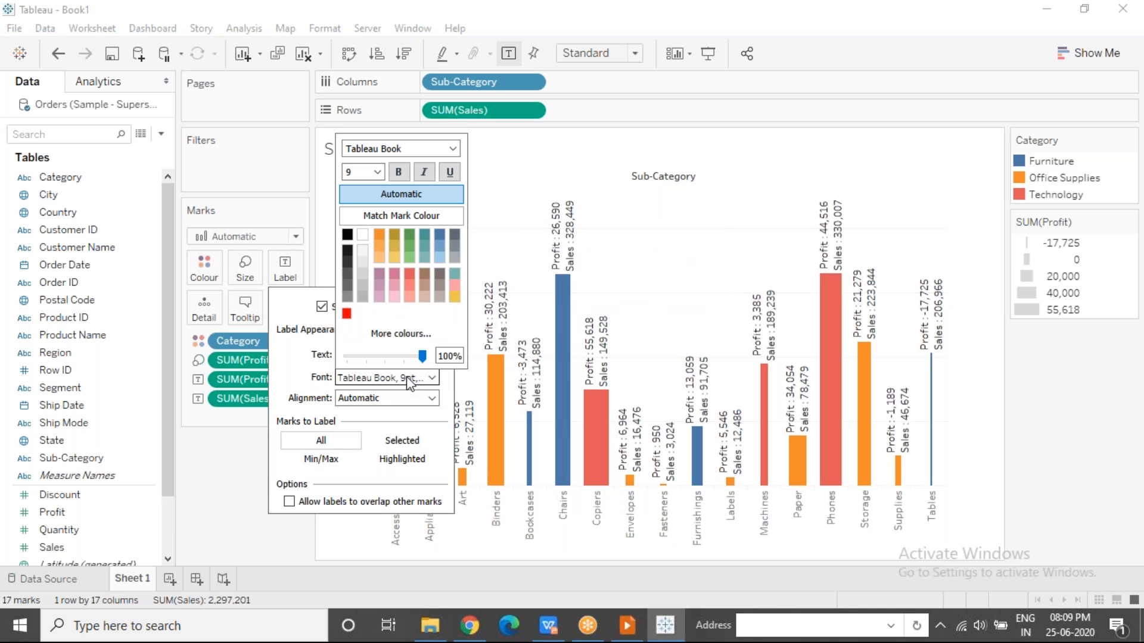
pyautogui.click(410, 216)
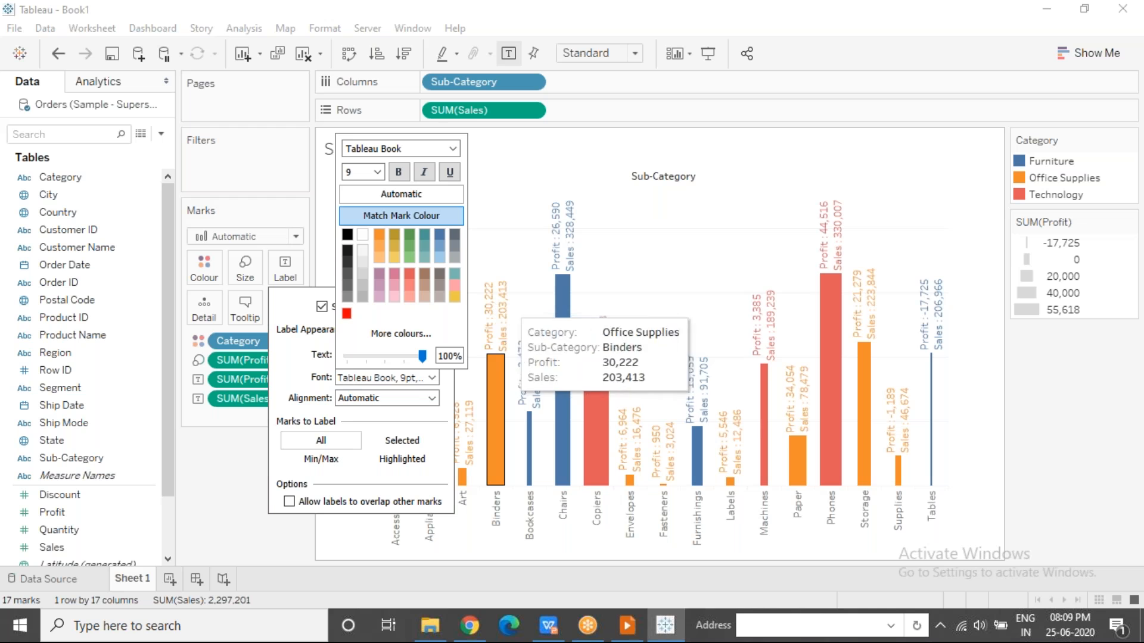
pyautogui.click(387, 195)
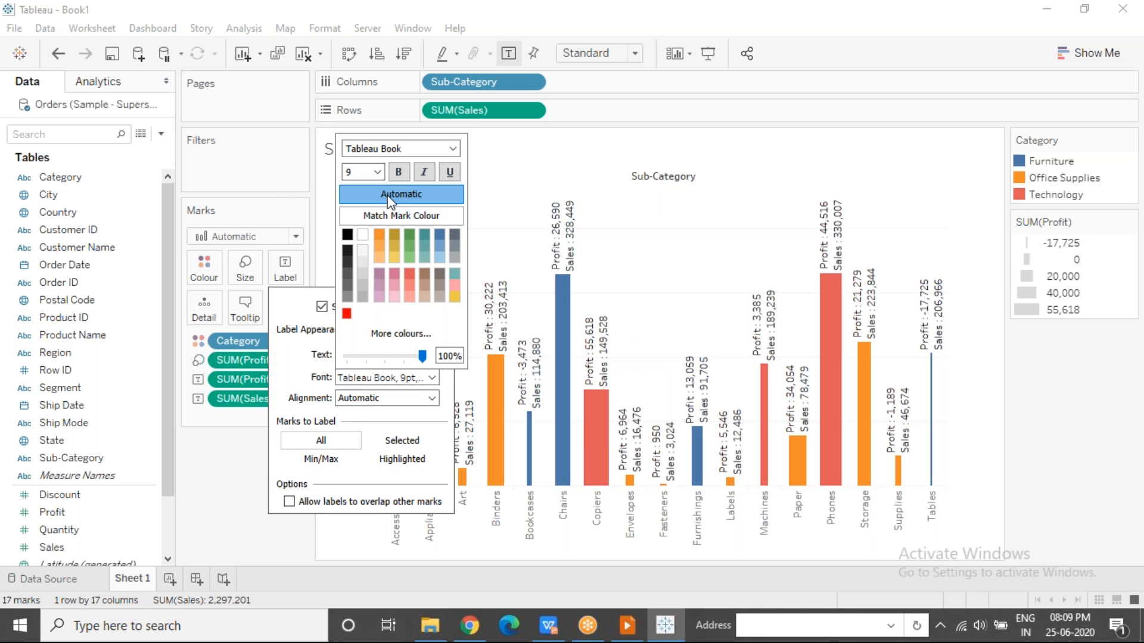
pyautogui.click(288, 375)
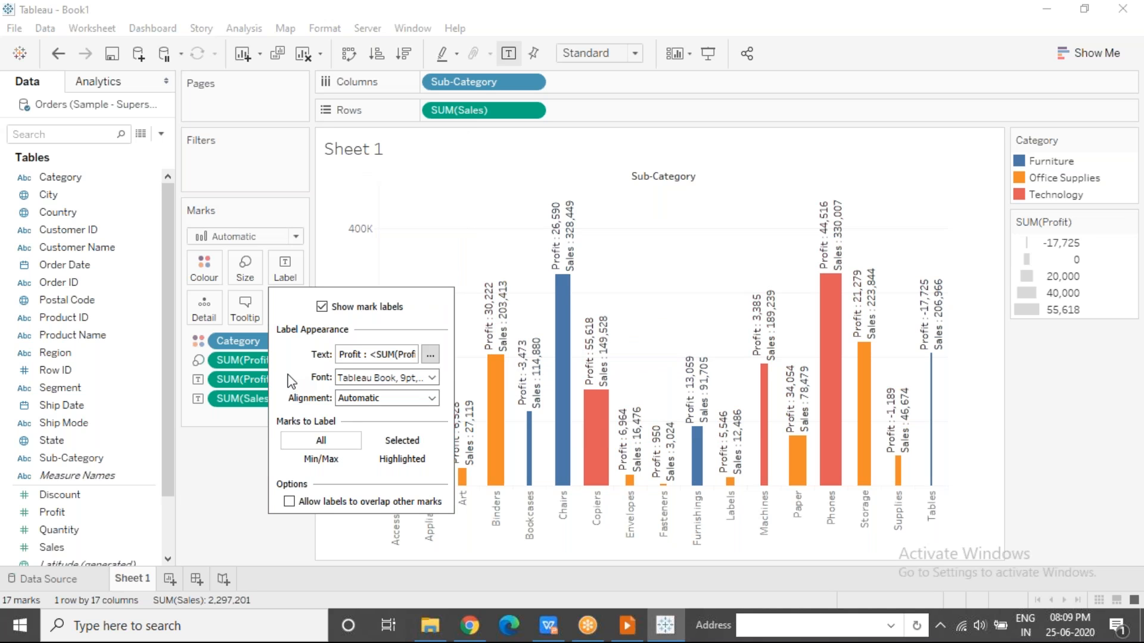
# Try left and centre horizontal alignment for the labels, then set it to right.
pyautogui.click(371, 400)
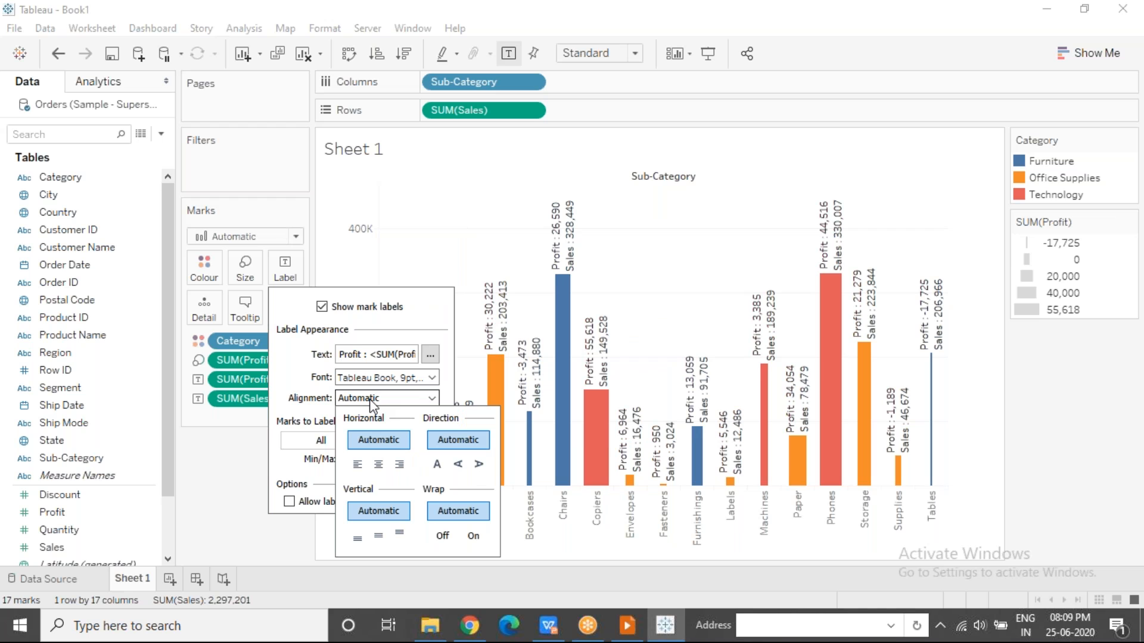
pyautogui.click(356, 468)
pyautogui.click(378, 465)
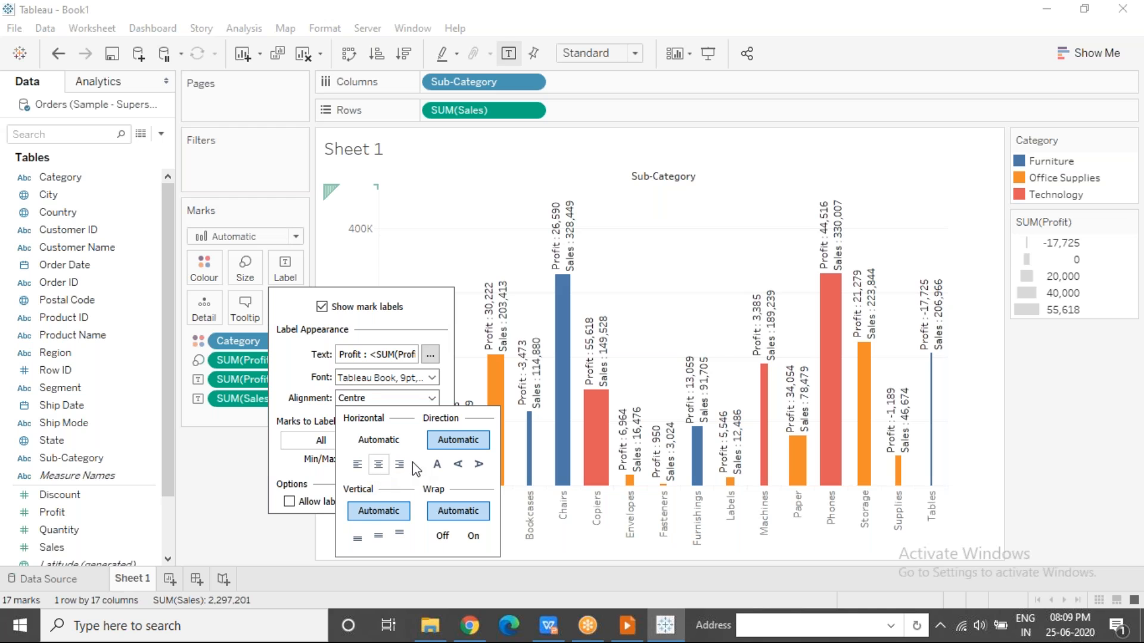
pyautogui.click(400, 465)
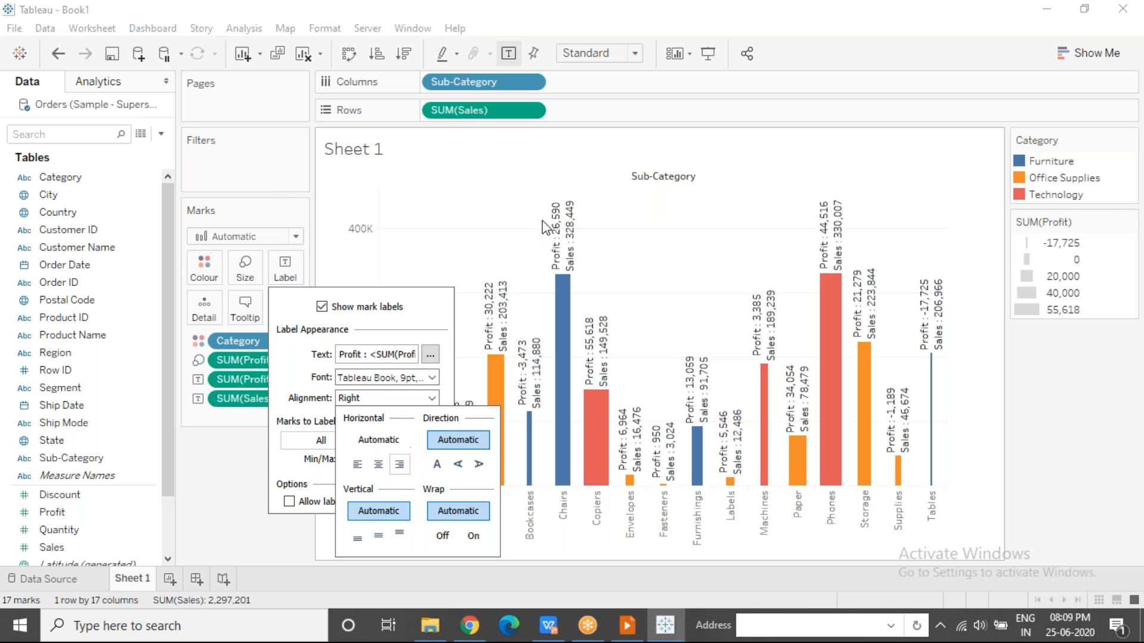
# Try bottom and middle vertical alignment for the labels, then set it to top.
pyautogui.click(357, 537)
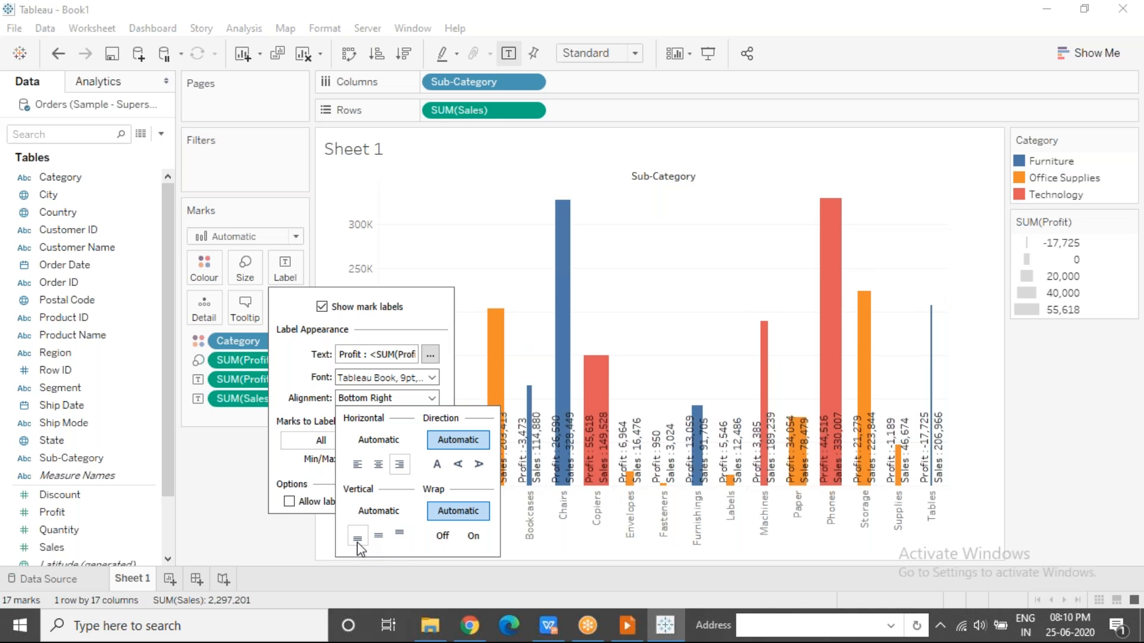
pyautogui.click(378, 535)
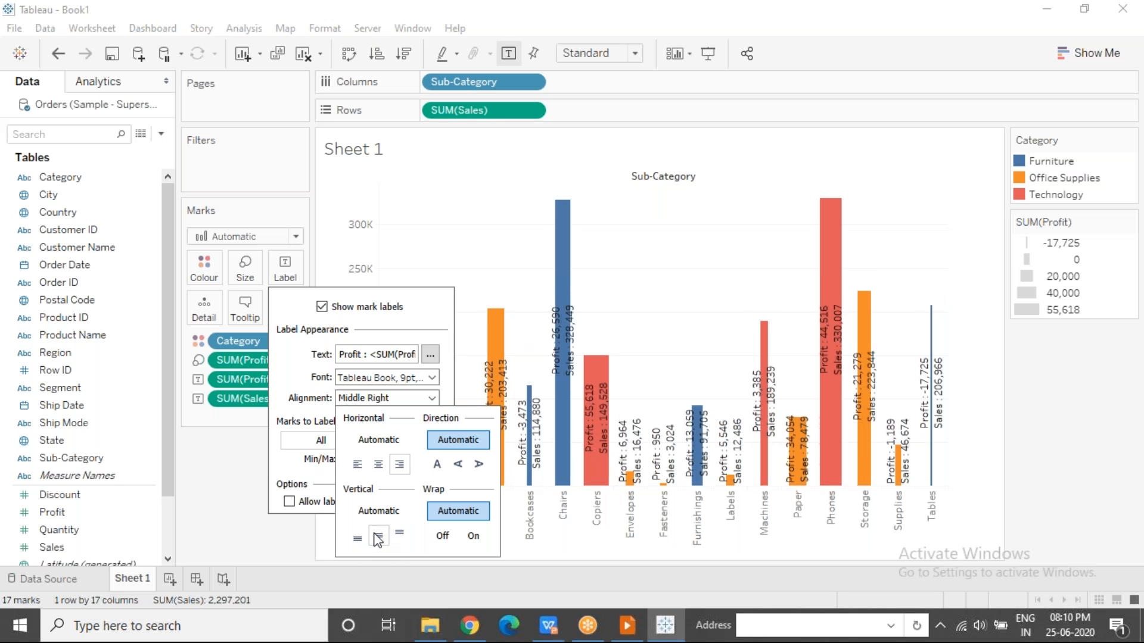
pyautogui.click(402, 536)
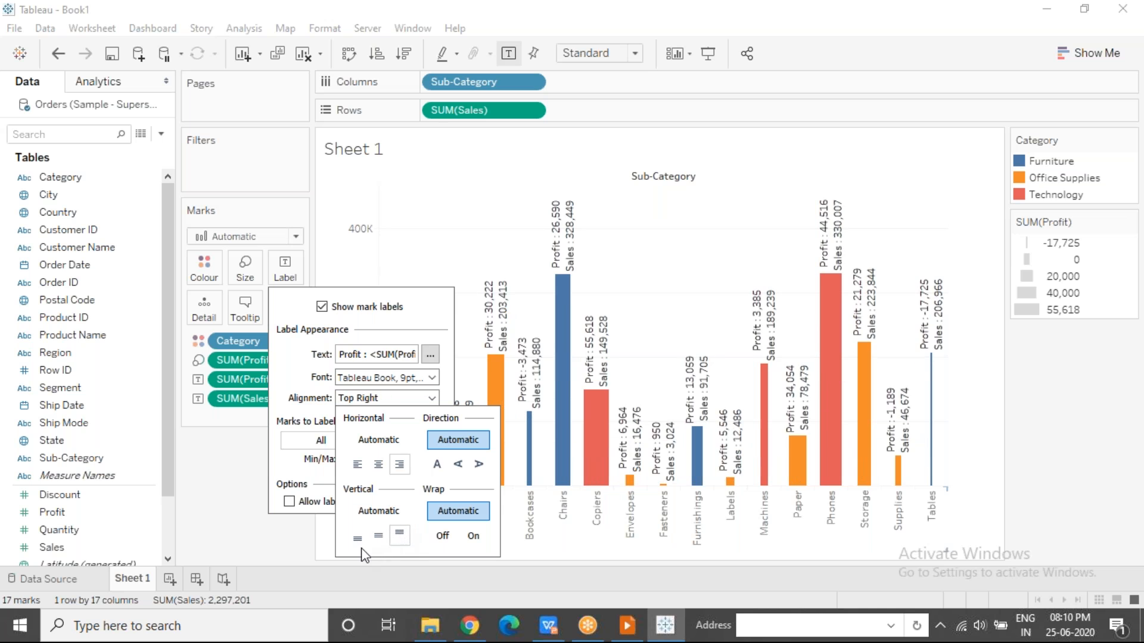
pyautogui.click(357, 538)
pyautogui.click(379, 537)
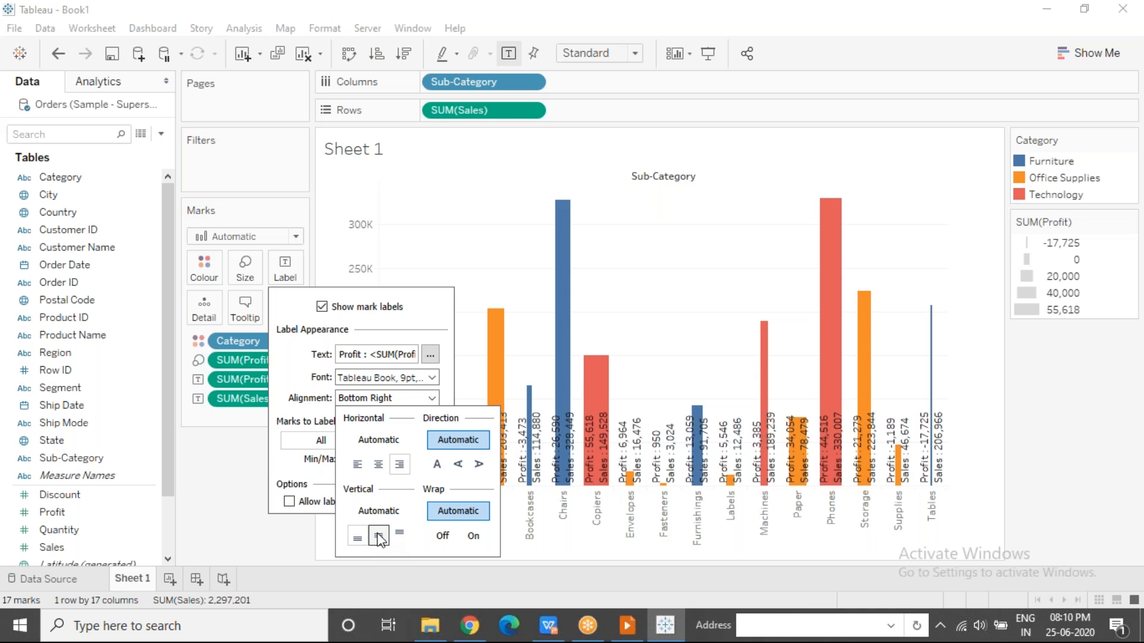
pyautogui.click(399, 535)
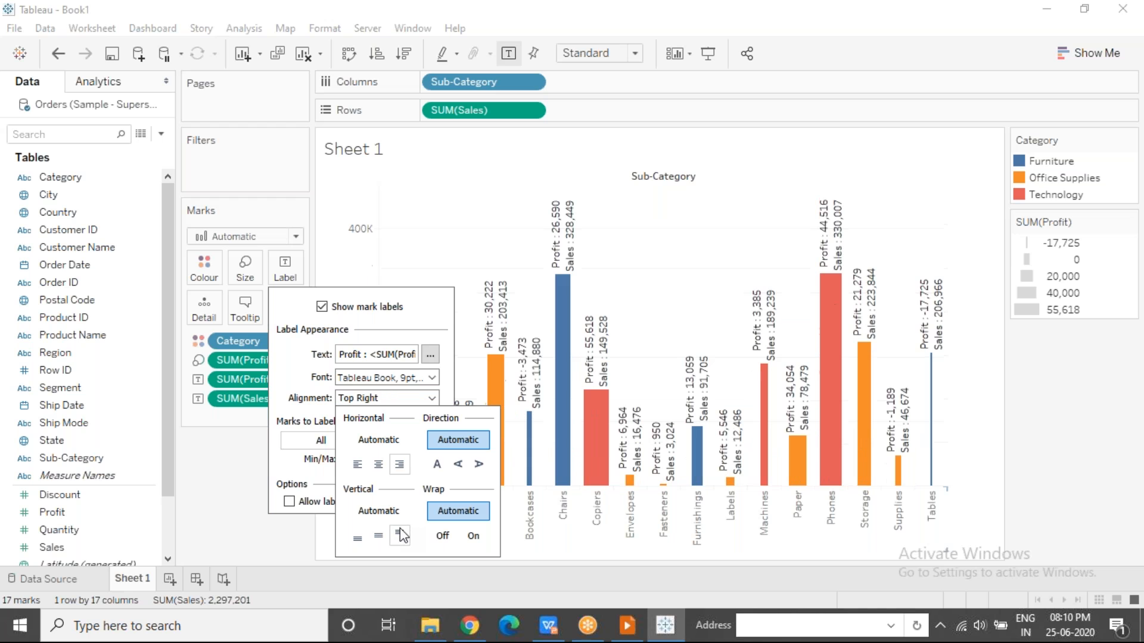
# Try both rotated text directions for the labels, then set the direction to horizontal and close the label settings.
pyautogui.click(458, 464)
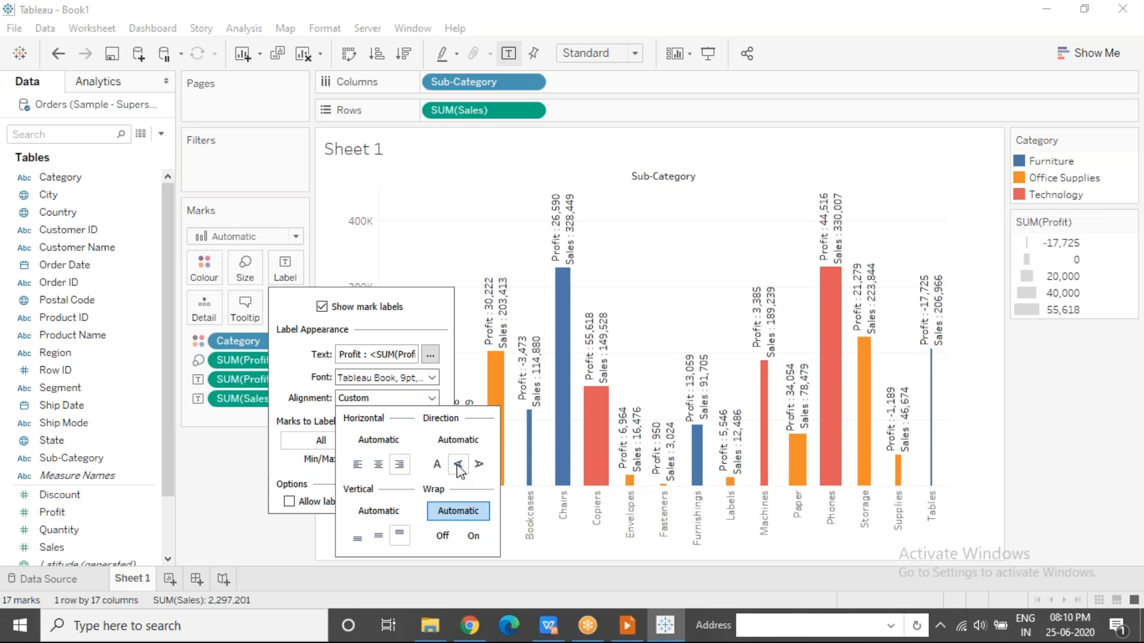
pyautogui.click(487, 463)
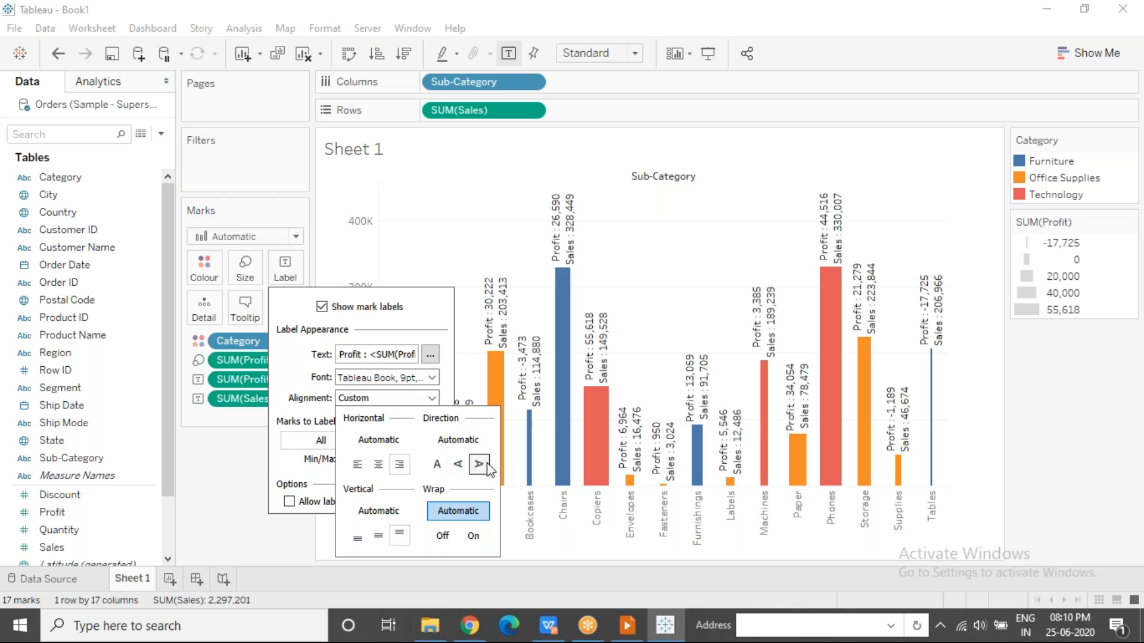
pyautogui.click(441, 469)
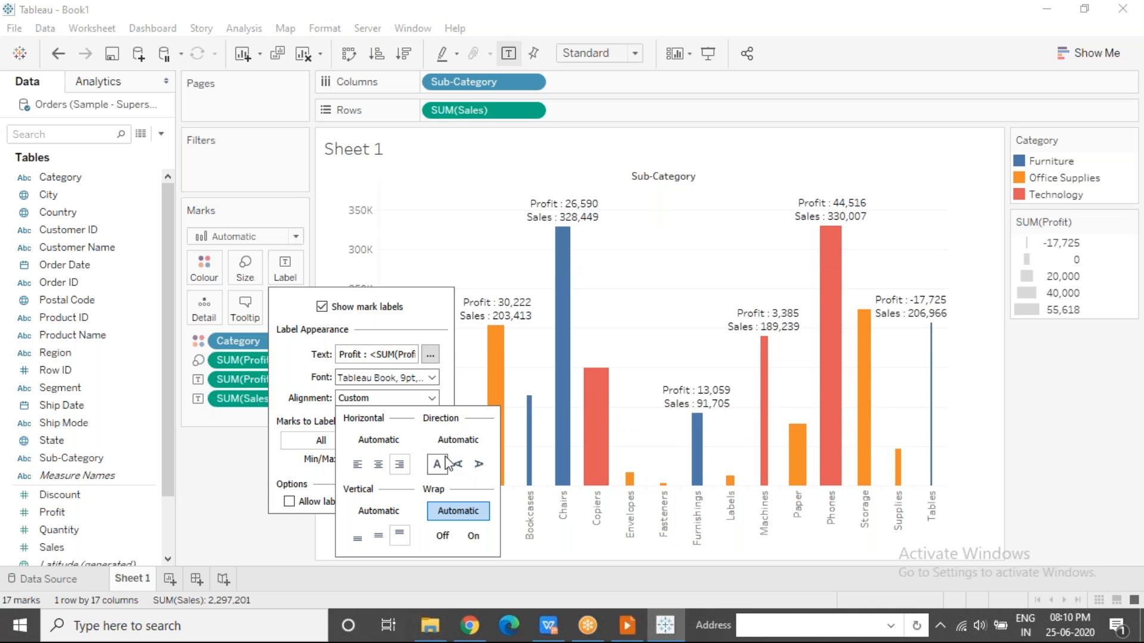
pyautogui.click(206, 499)
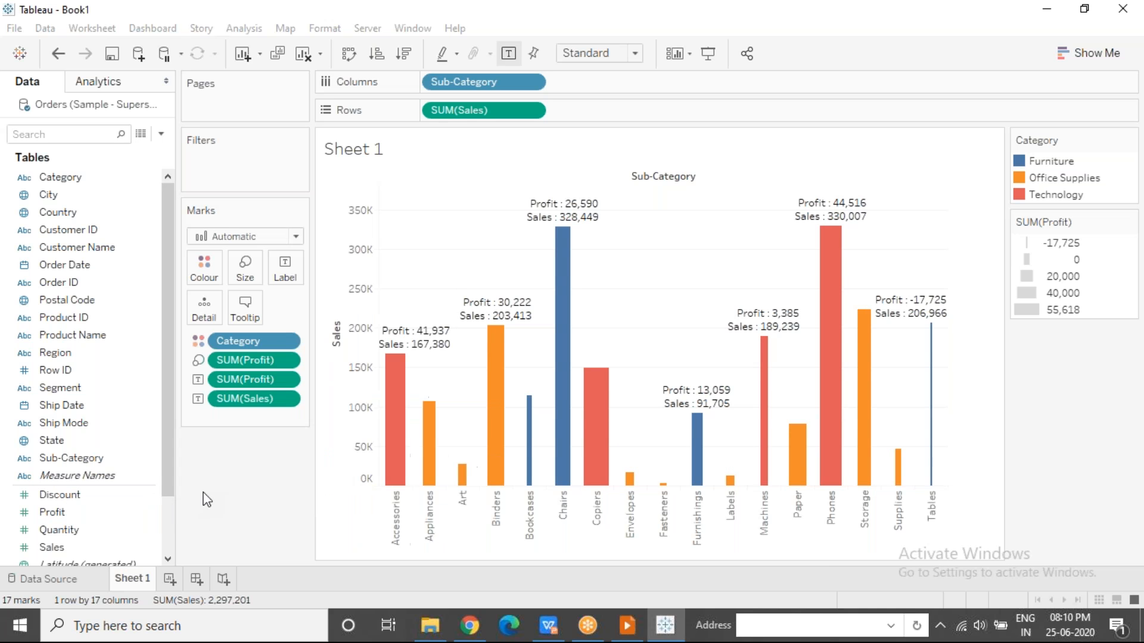
# Allow the mark labels to overlap other marks.
pyautogui.moveTo(564, 212)
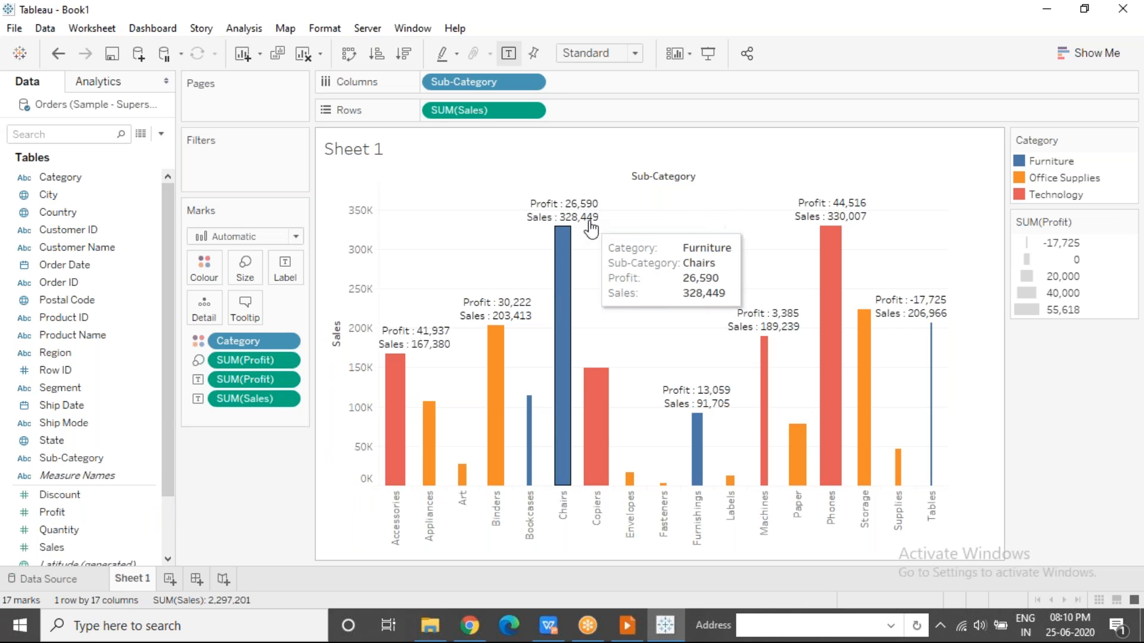
pyautogui.moveTo(430, 428)
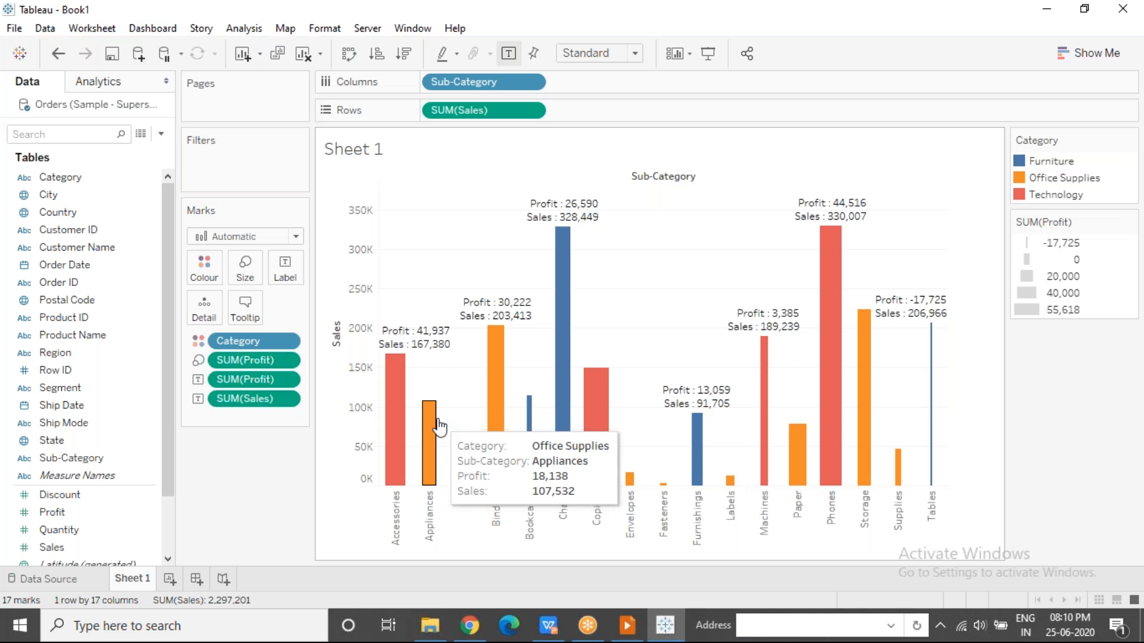
pyautogui.click(291, 273)
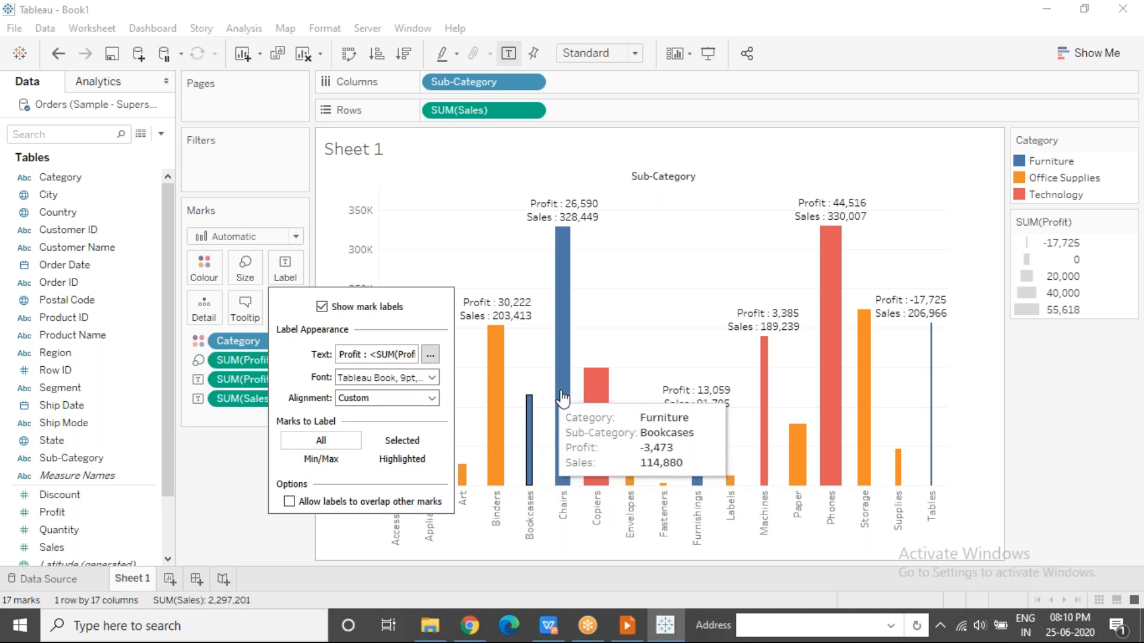
pyautogui.click(289, 504)
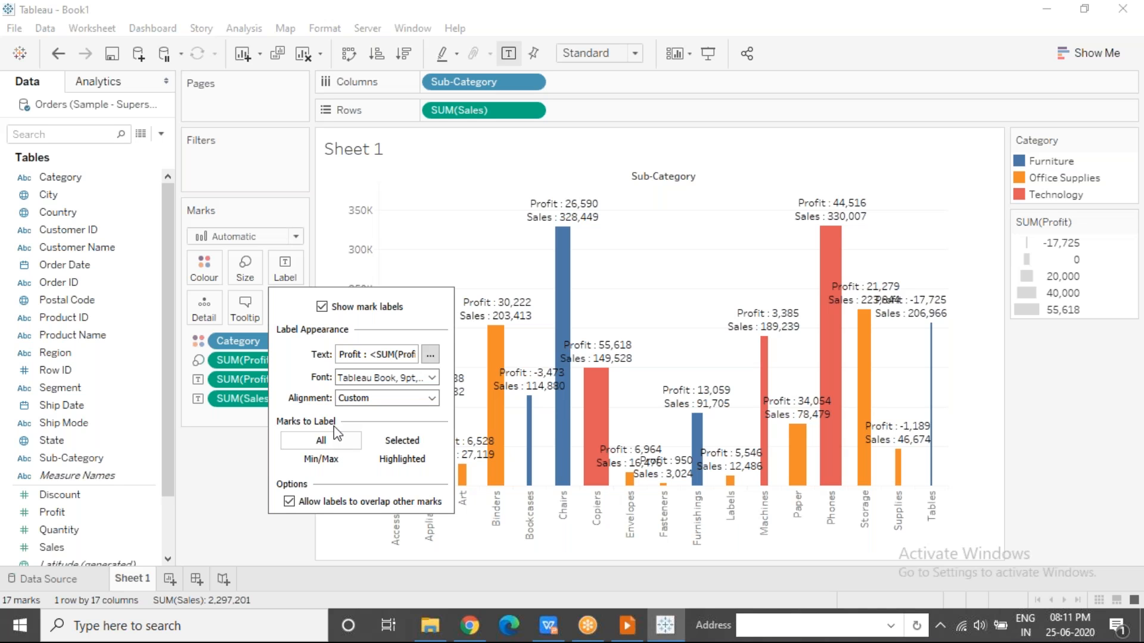
pyautogui.moveTo(569, 260)
# Try labelling only selected marks, testing it by selecting the Chairs and Binders bars one after the other.
pyautogui.click(397, 444)
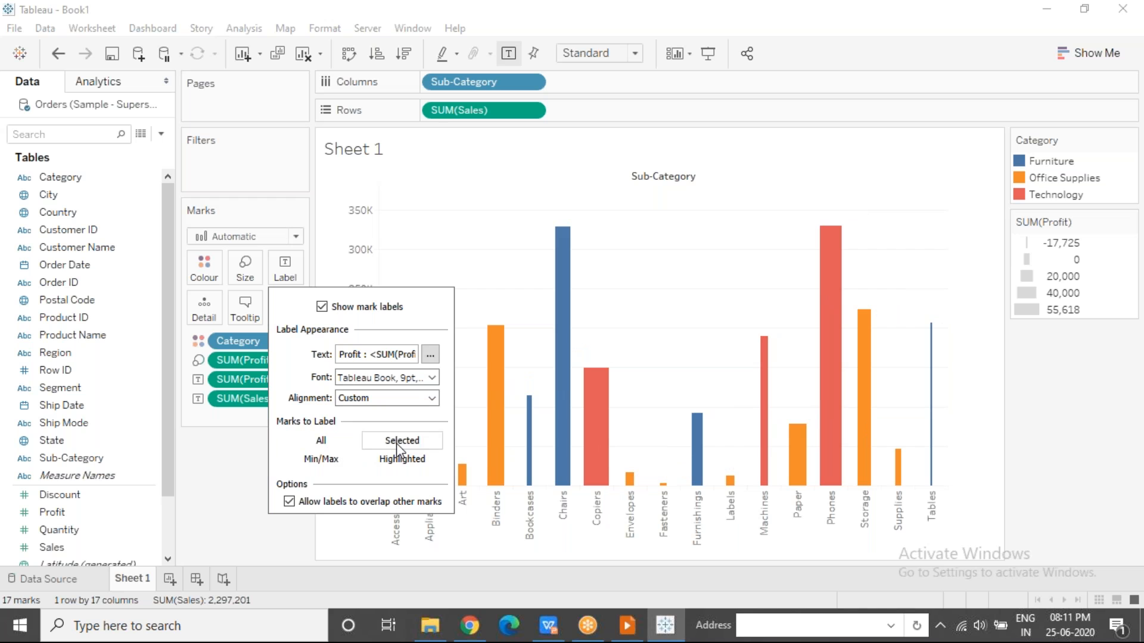
pyautogui.click(722, 209)
pyautogui.click(560, 269)
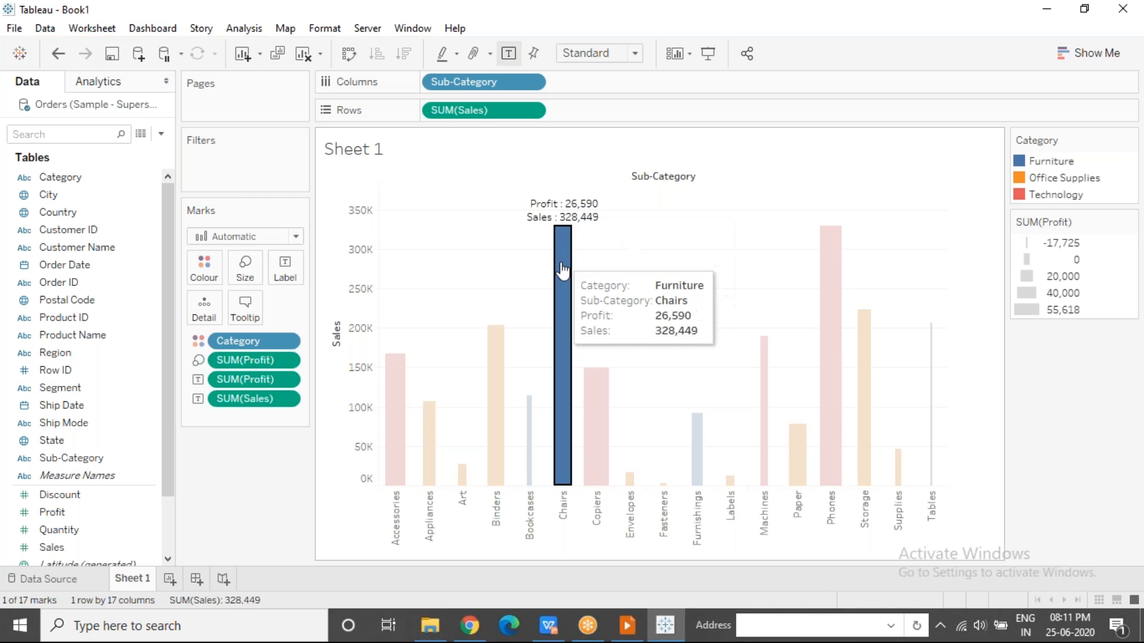
pyautogui.click(522, 358)
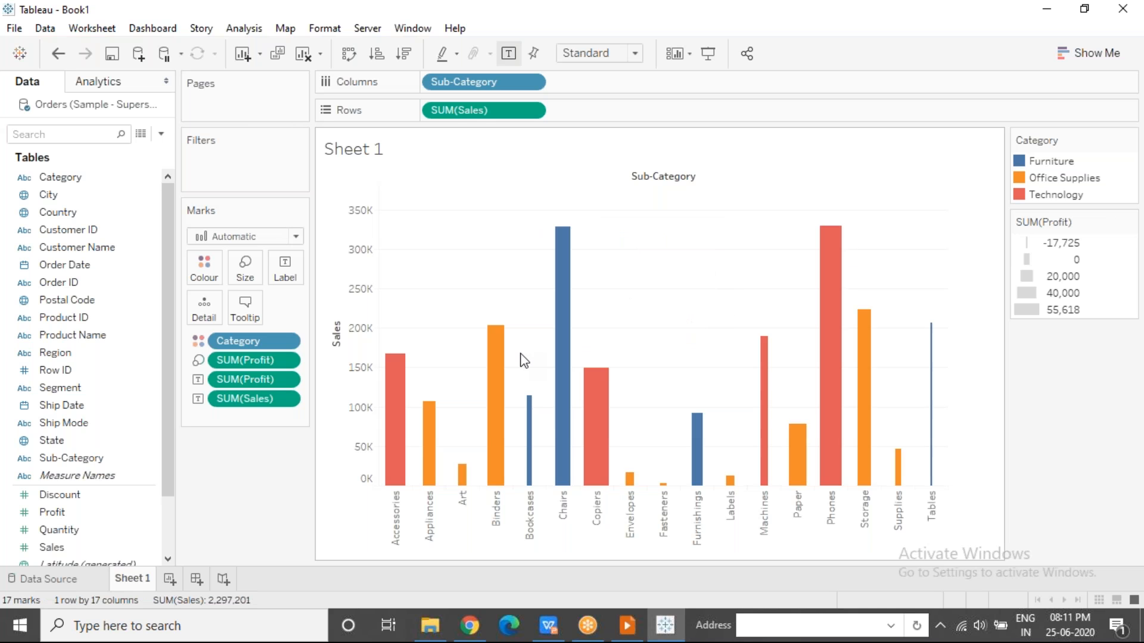
pyautogui.click(499, 353)
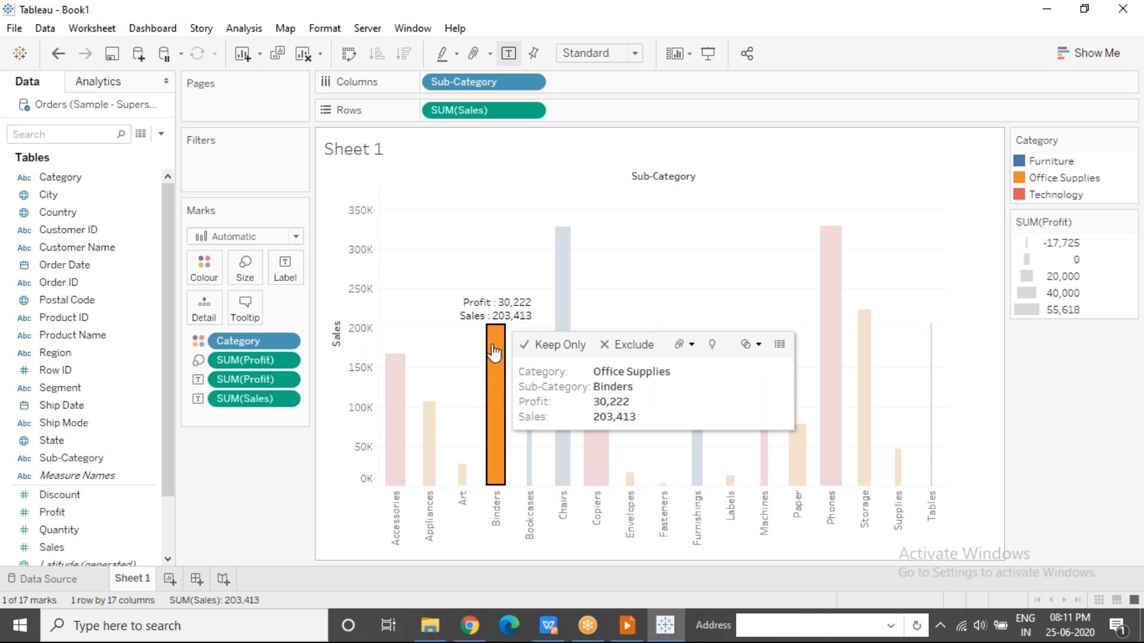
pyautogui.click(441, 360)
# Switch the marks to label to Highlighted and close the label settings.
pyautogui.click(285, 267)
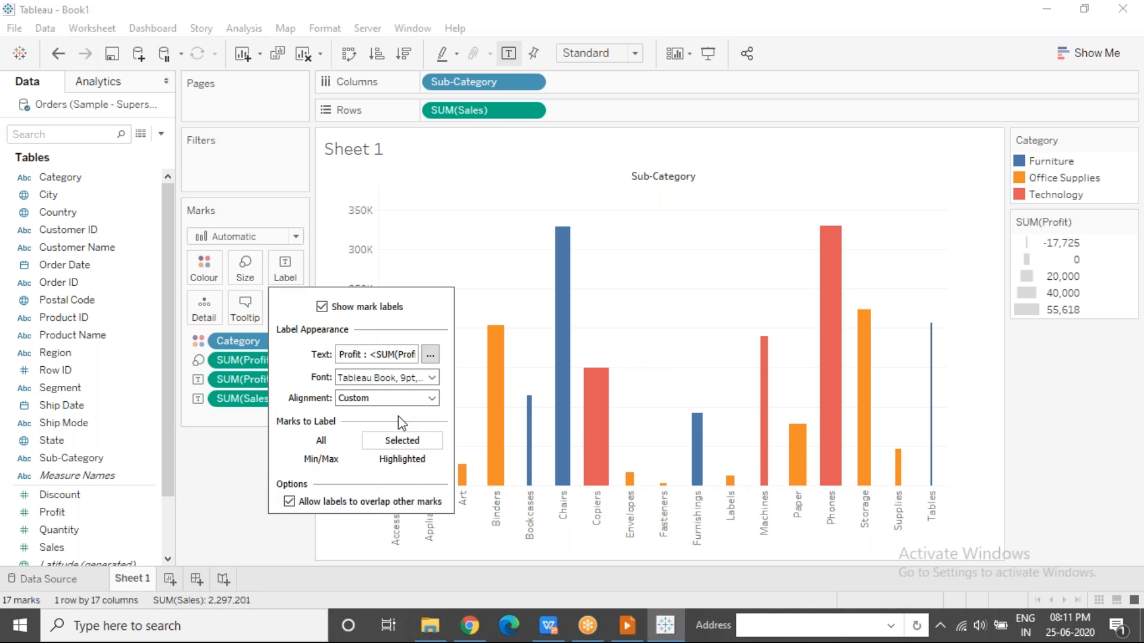
pyautogui.click(403, 459)
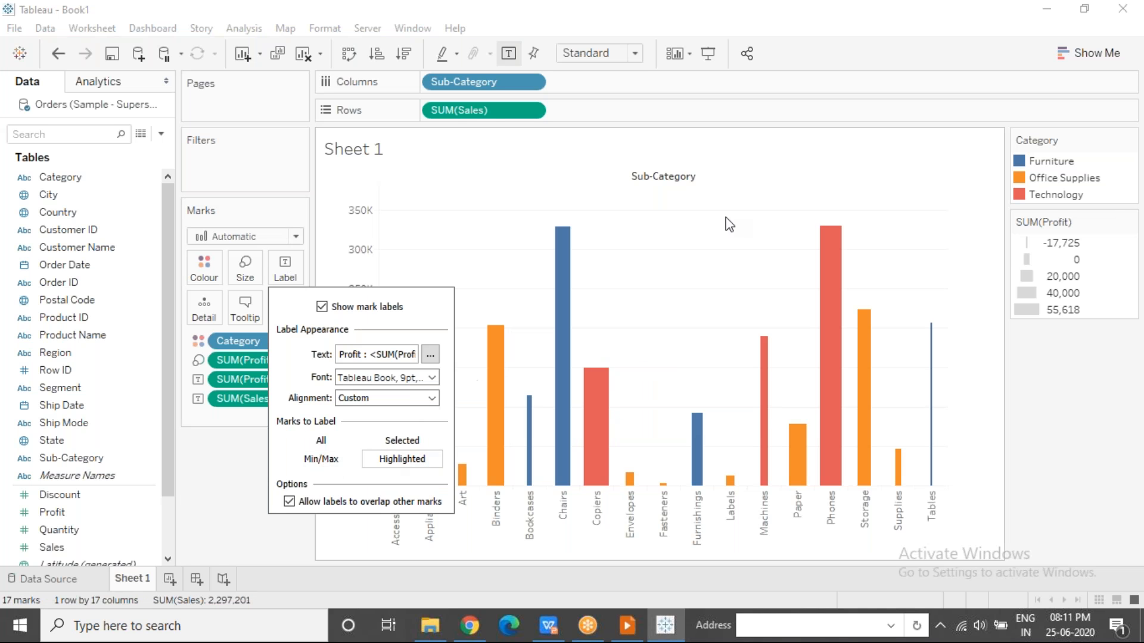
pyautogui.click(742, 268)
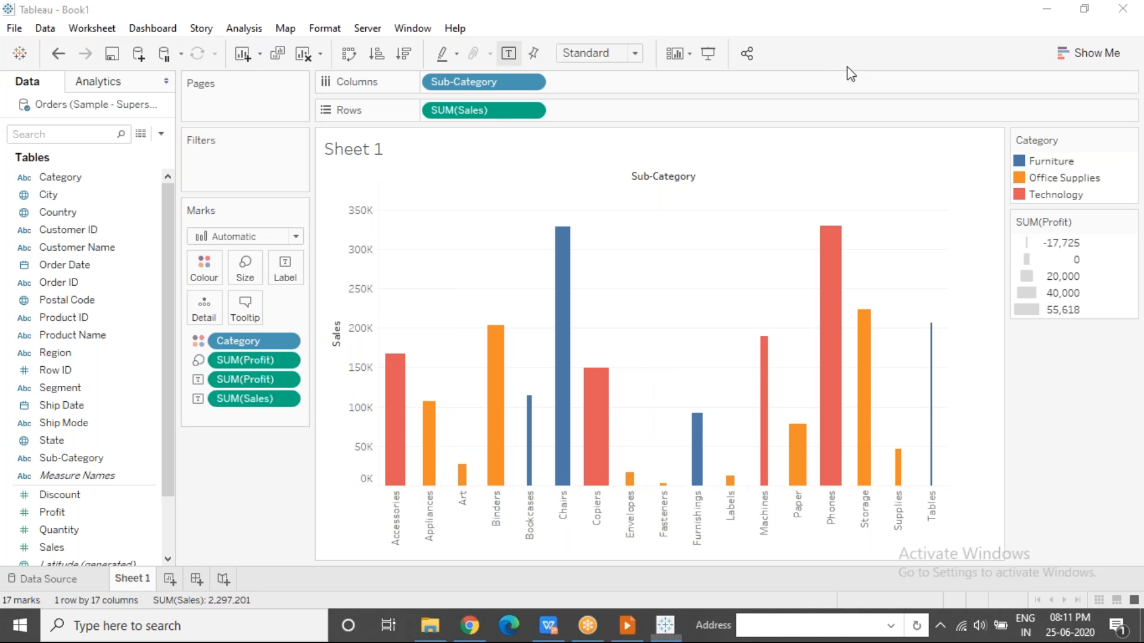
# Highlight Furniture, Office Supplies and Technology in turn in the Category legend to check their labels, then clear the highlighting.
pyautogui.click(1046, 162)
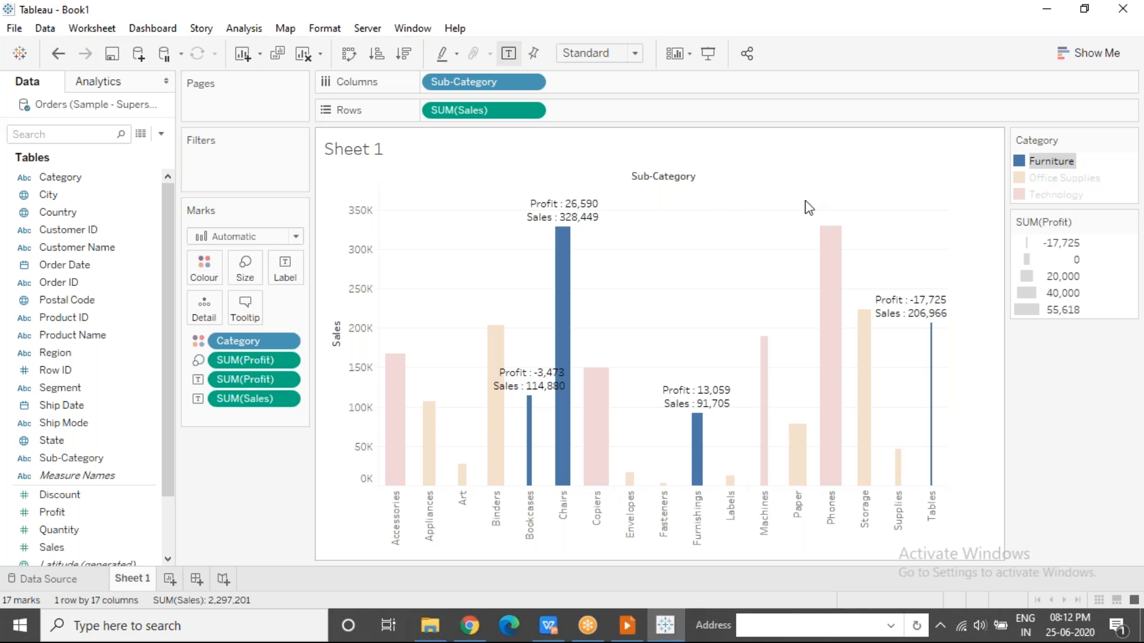
pyautogui.moveTo(471, 361)
pyautogui.click(1043, 178)
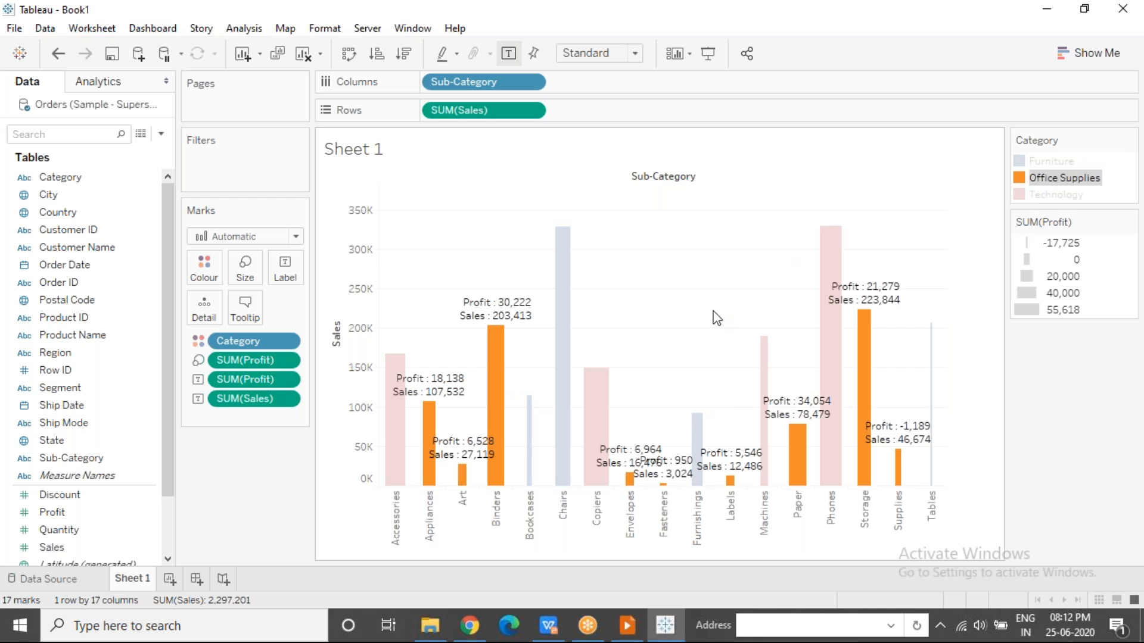
pyautogui.click(1051, 195)
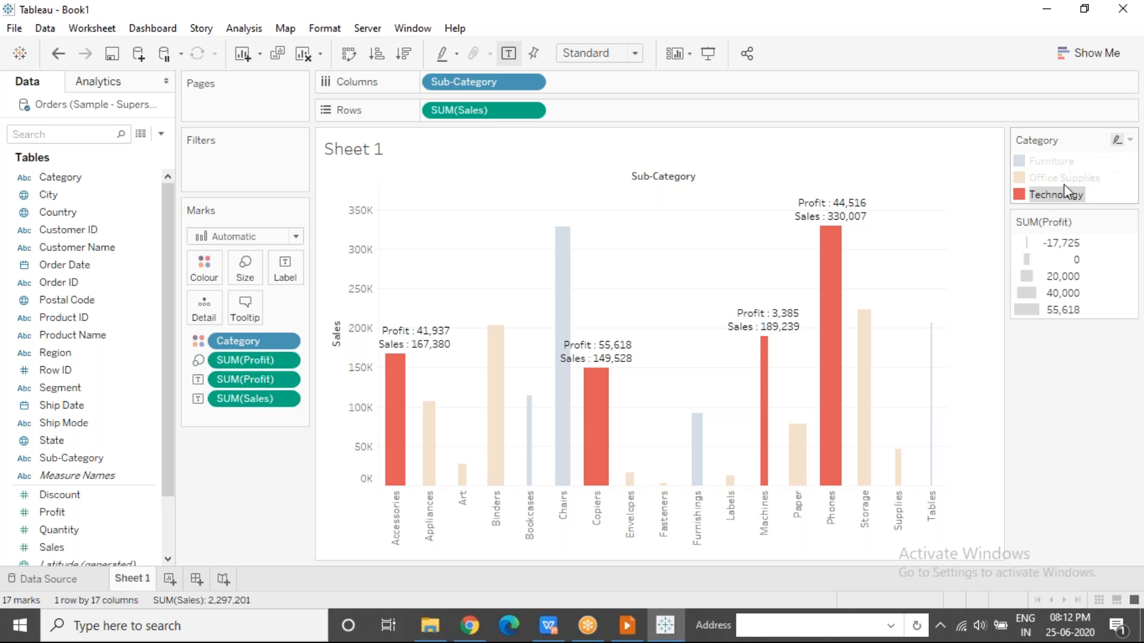
pyautogui.click(1071, 178)
pyautogui.click(1057, 162)
pyautogui.click(1067, 178)
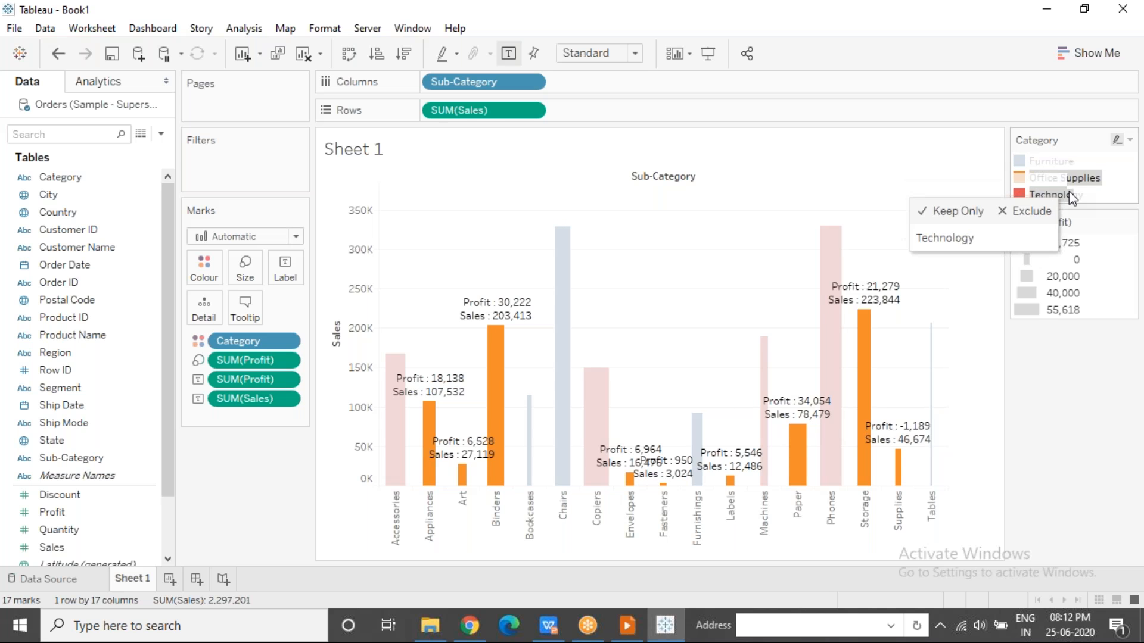
pyautogui.click(1069, 194)
pyautogui.click(886, 254)
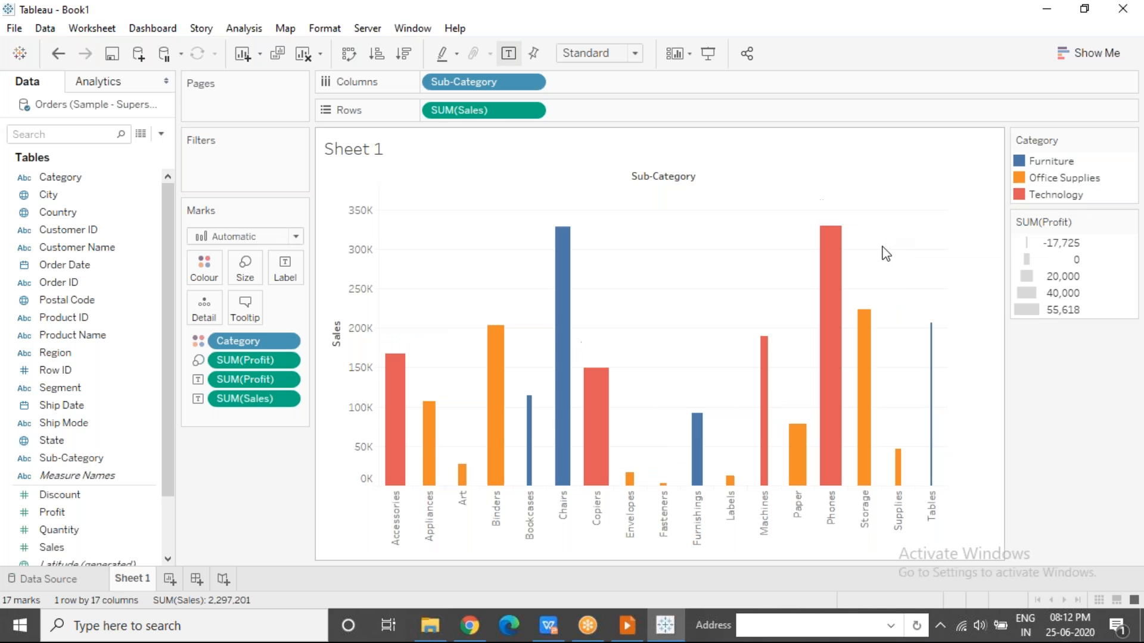
# Set the marks to label to Min/Max and check the labels on the Tables and Copiers bars.
pyautogui.click(285, 269)
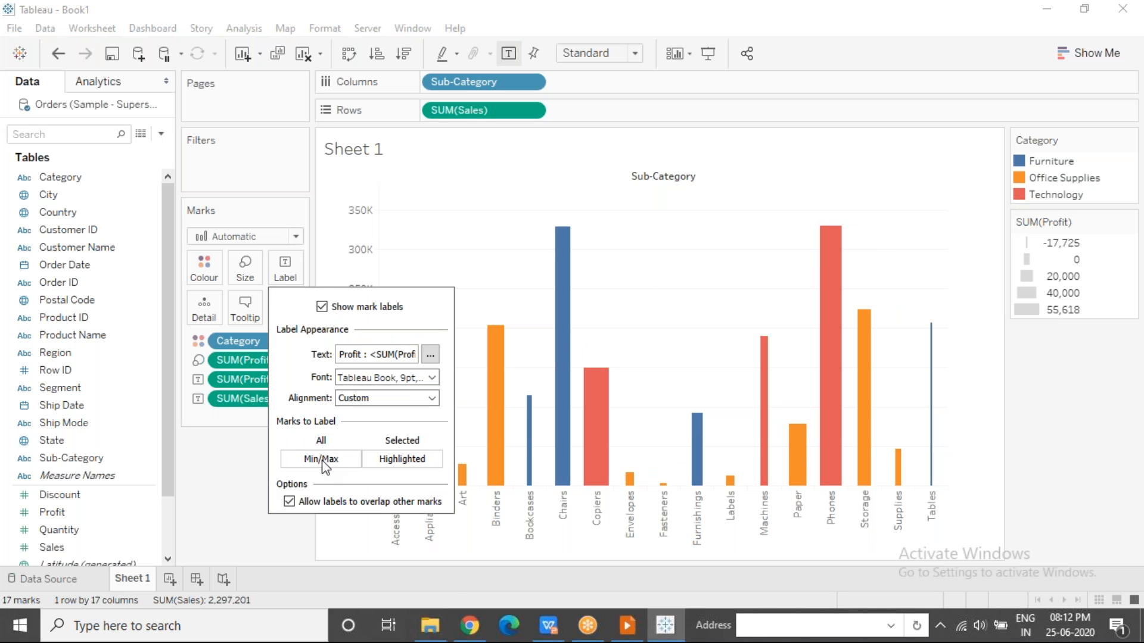
pyautogui.click(322, 460)
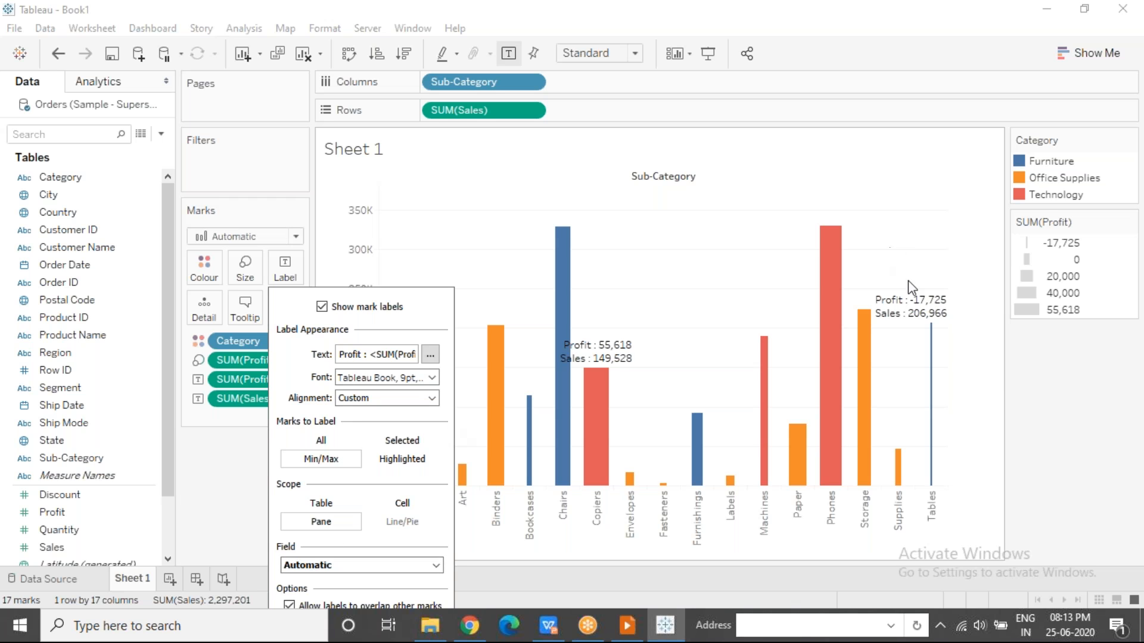
pyautogui.moveTo(923, 311)
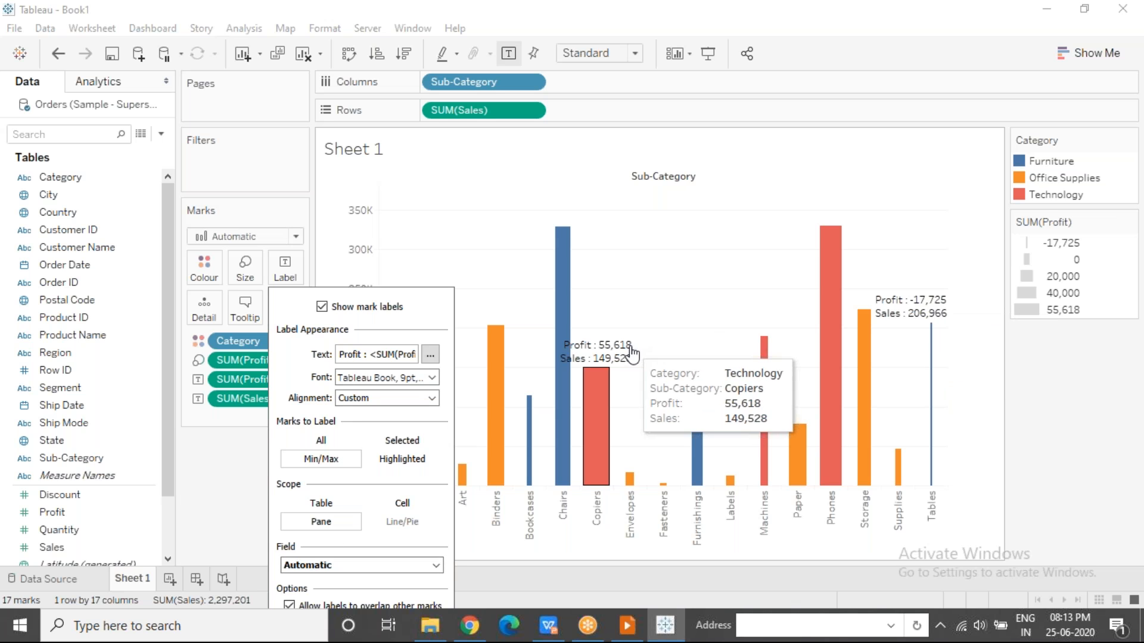
pyautogui.click(796, 42)
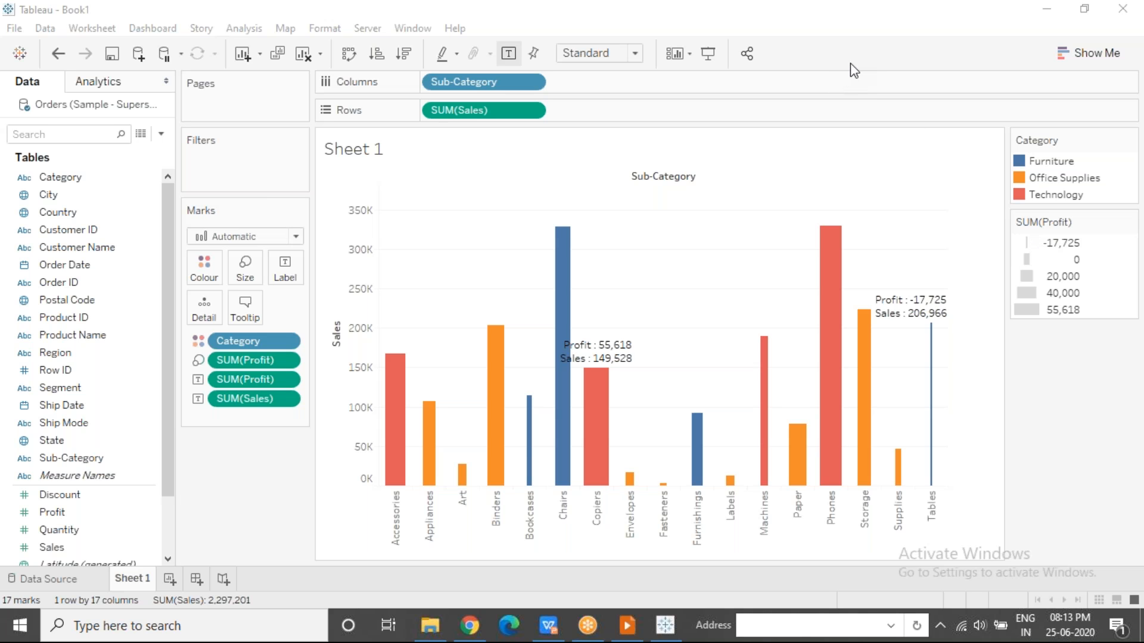
pyautogui.moveTo(930, 318)
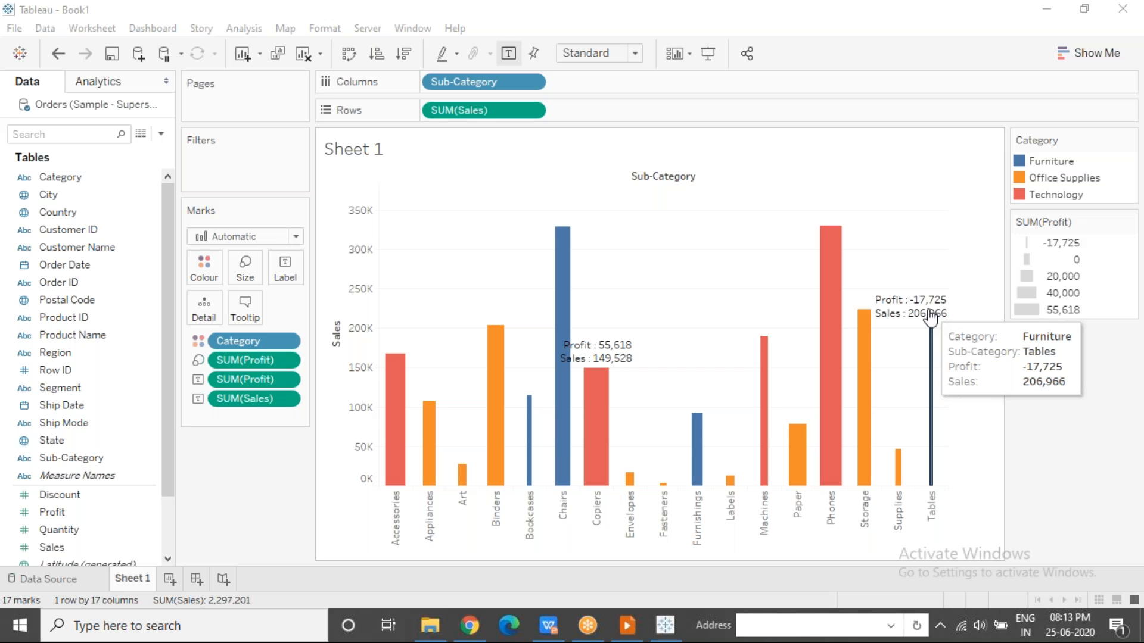
pyautogui.moveTo(600, 356)
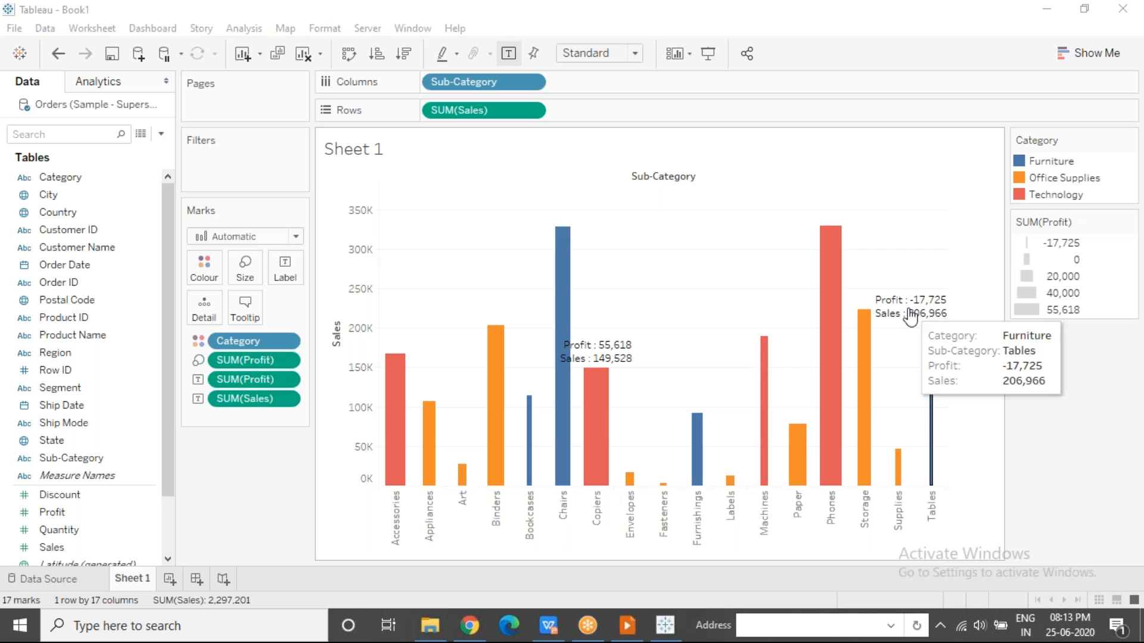
# Base the Min/Max labels on the SUM(Sales) field and close the label settings.
pyautogui.click(290, 276)
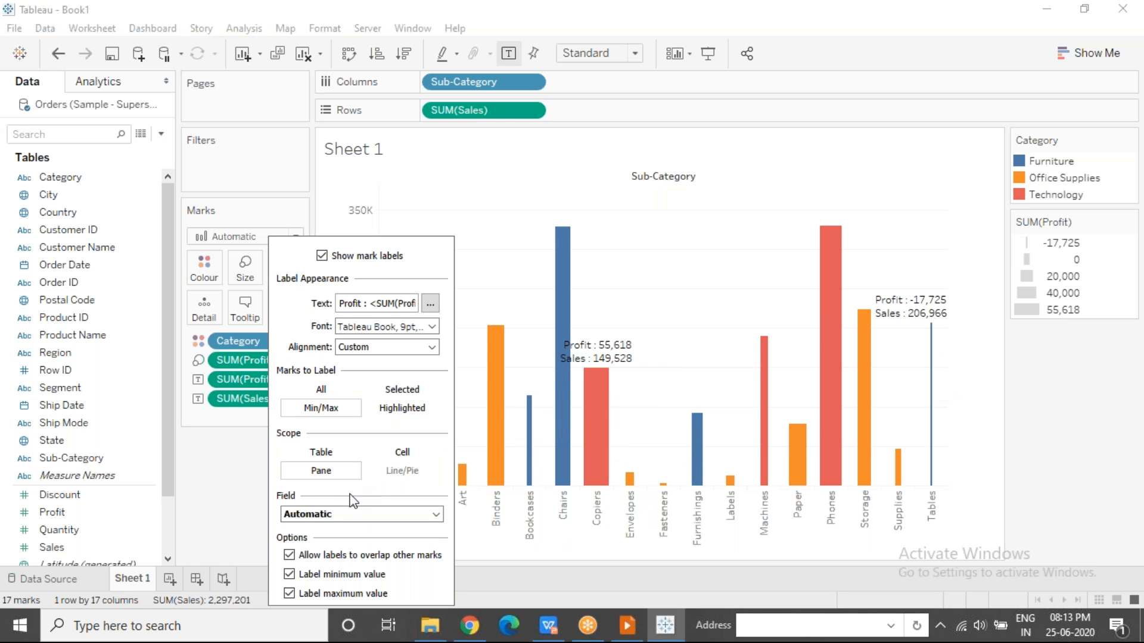
pyautogui.click(326, 520)
pyautogui.click(326, 574)
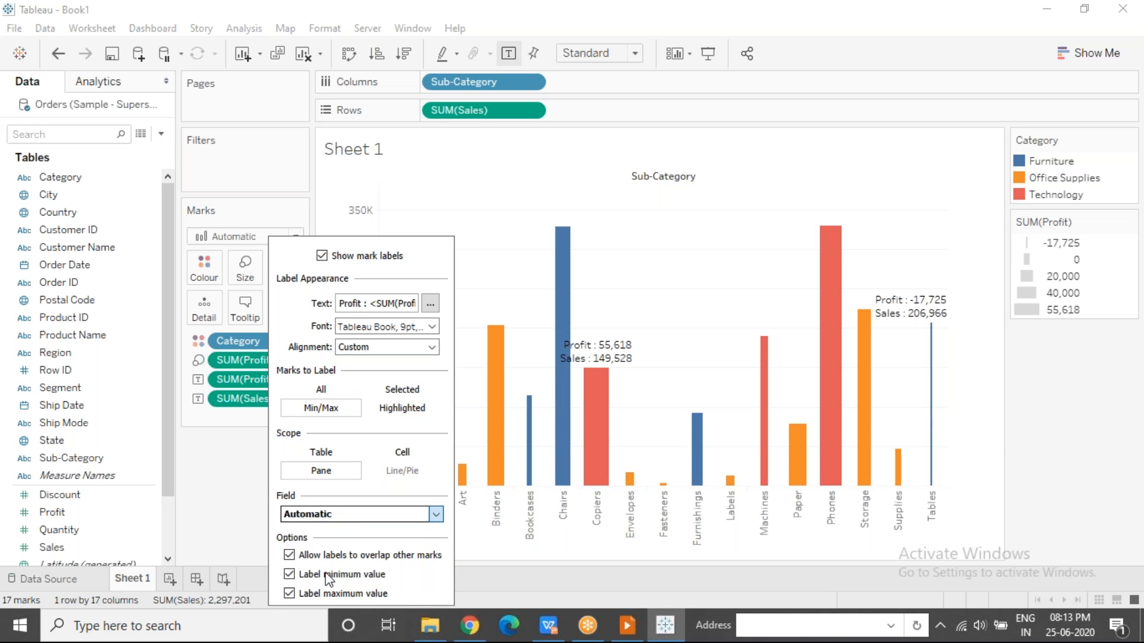
pyautogui.moveTo(658, 476)
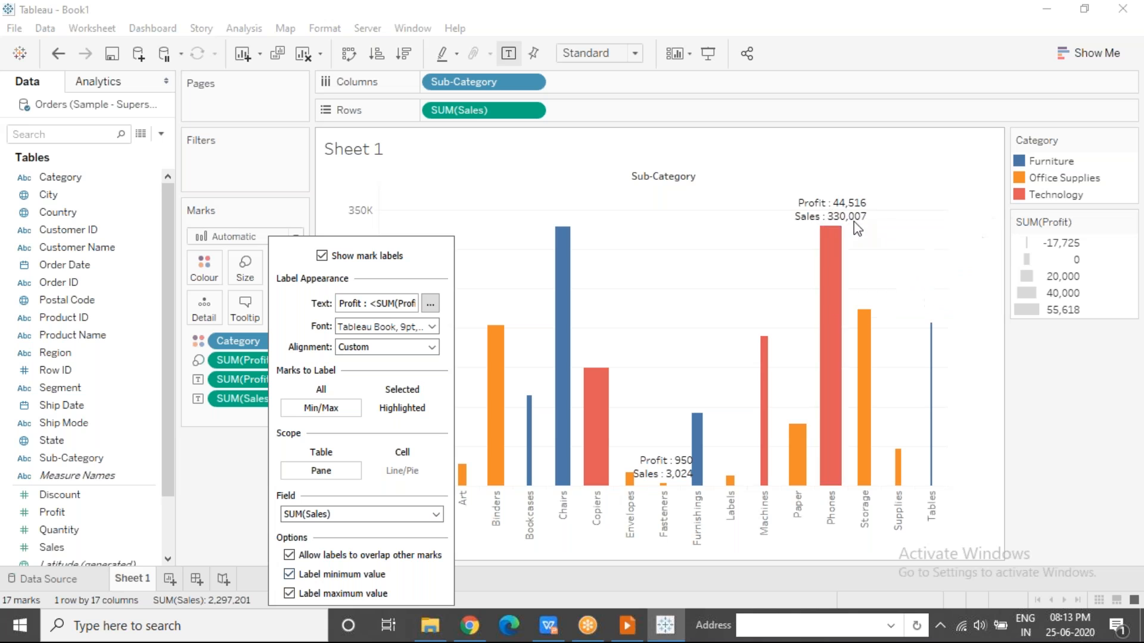
pyautogui.moveTo(845, 210)
pyautogui.click(705, 263)
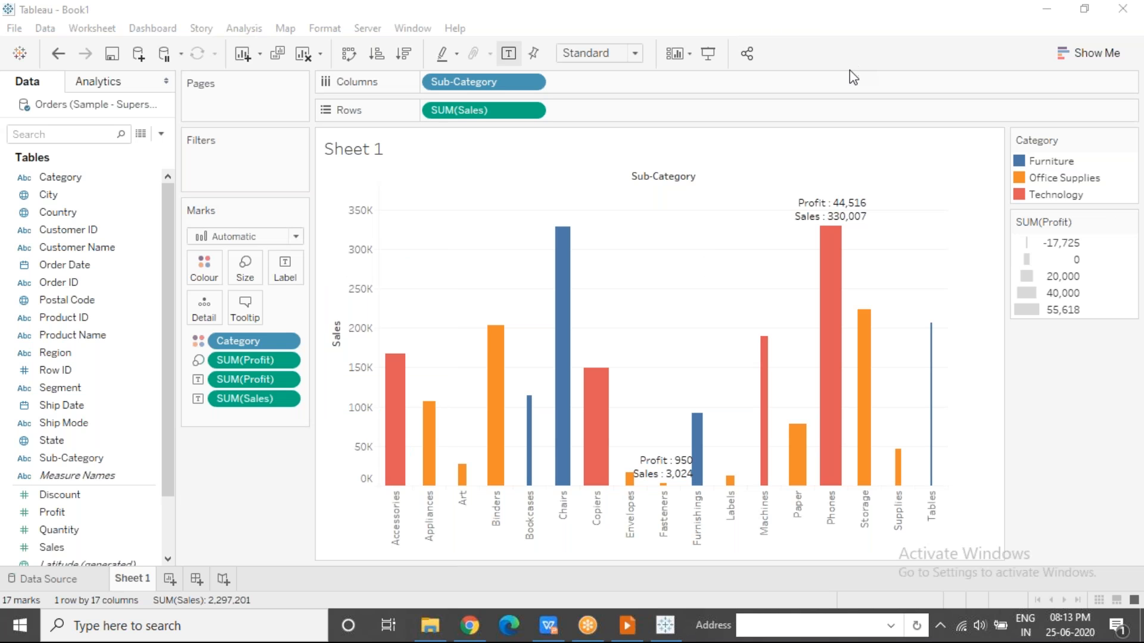
# Set the mark label of the Tables bar to Always Show and clear the bar selection.
pyautogui.click(631, 299)
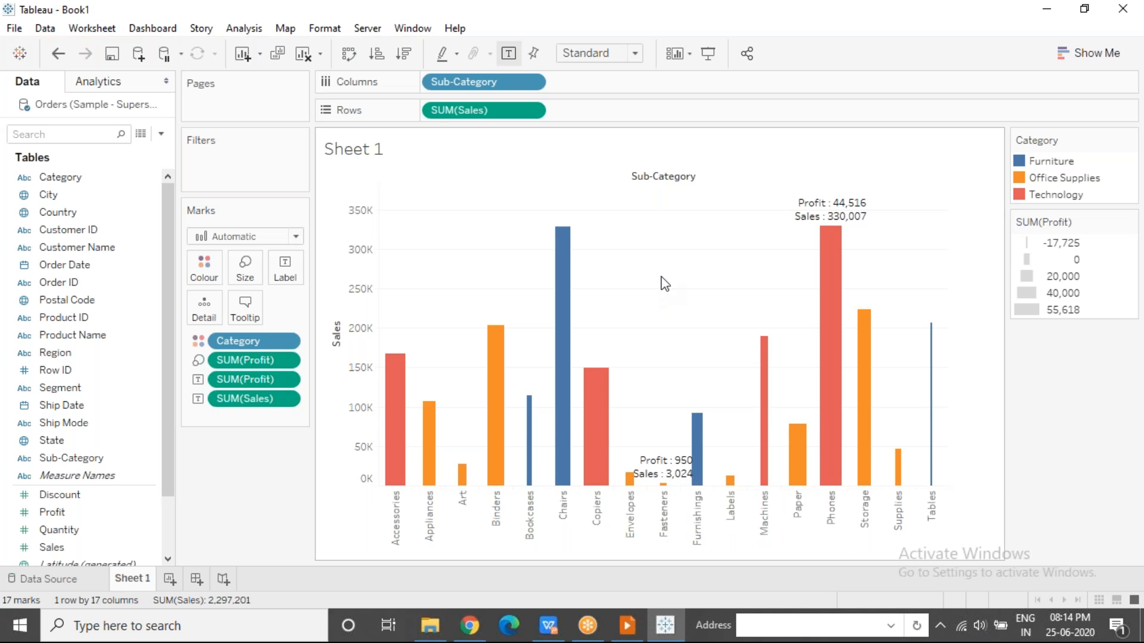
pyautogui.moveTo(932, 350)
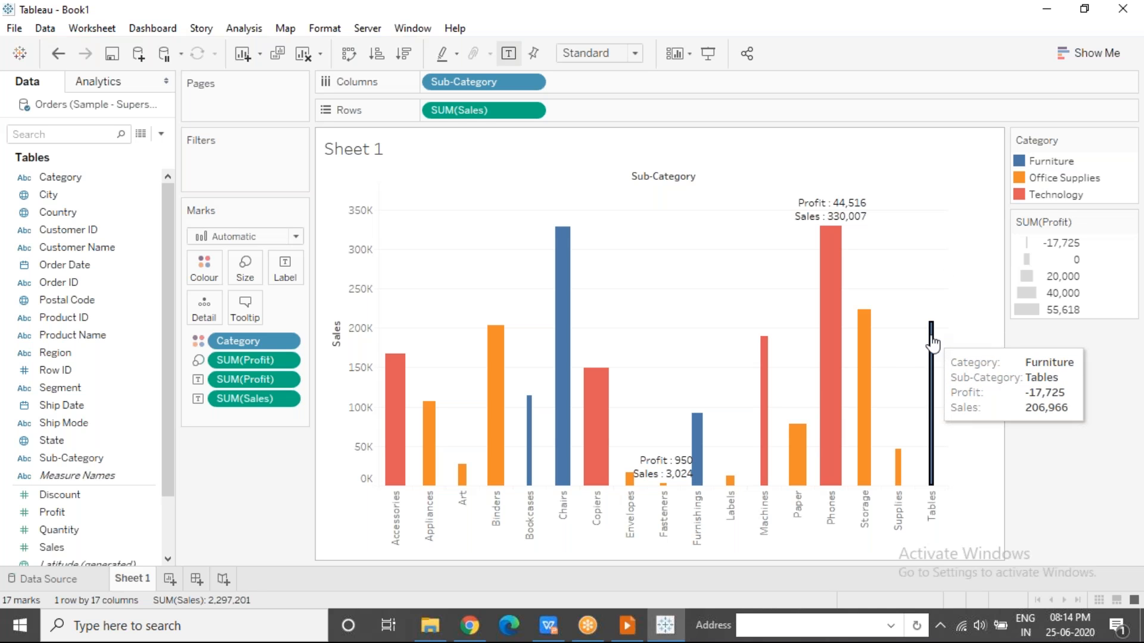
pyautogui.click(932, 341)
pyautogui.rightClick(932, 342)
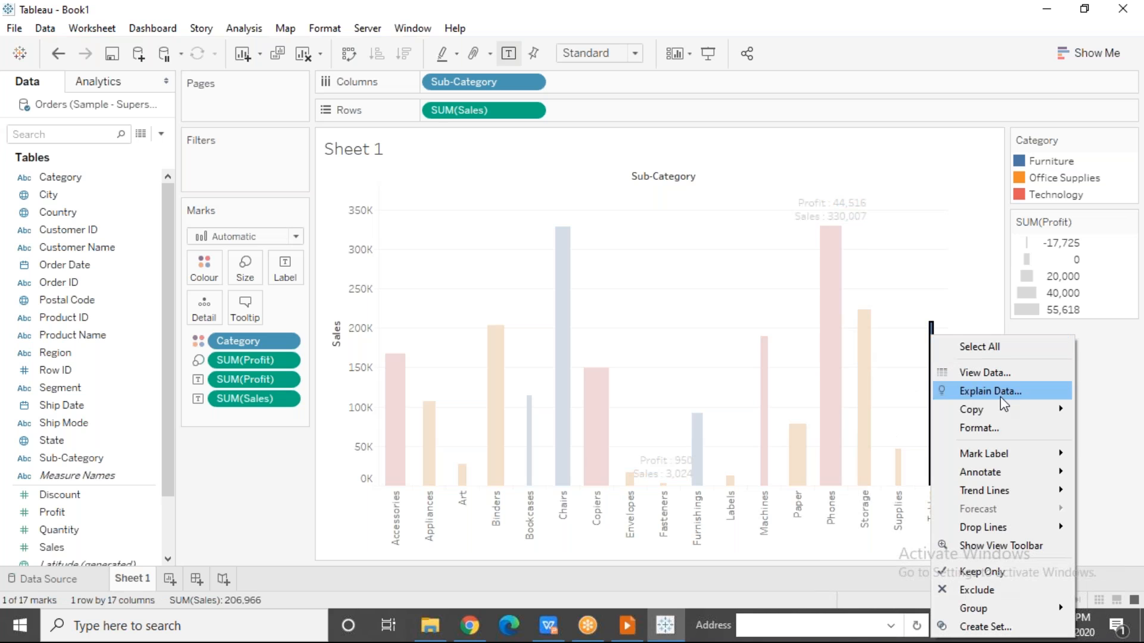
pyautogui.moveTo(1006, 460)
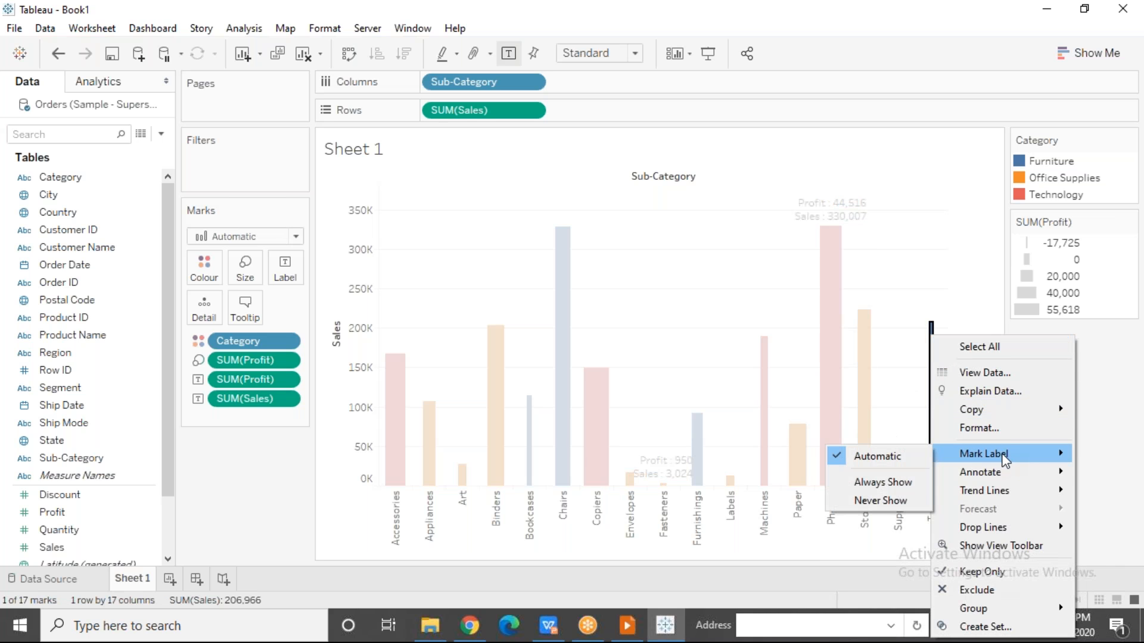
pyautogui.click(900, 483)
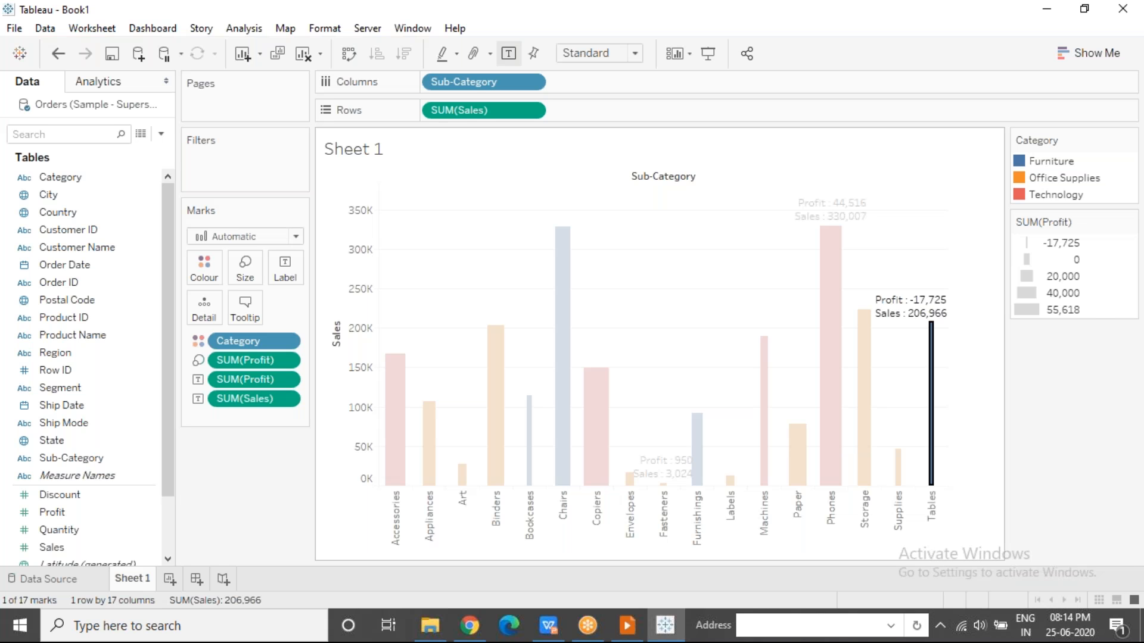
pyautogui.click(754, 279)
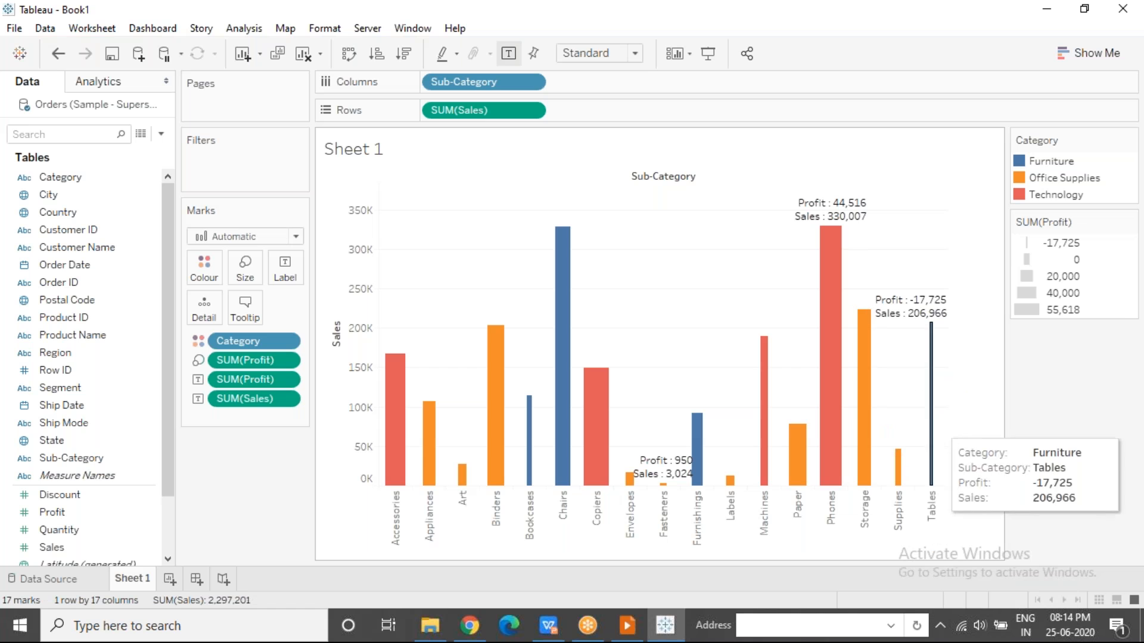
# Review the label settings for appearance, marks to label, scope, field and options, and close them without changes.
pyautogui.click(284, 270)
pyautogui.click(811, 294)
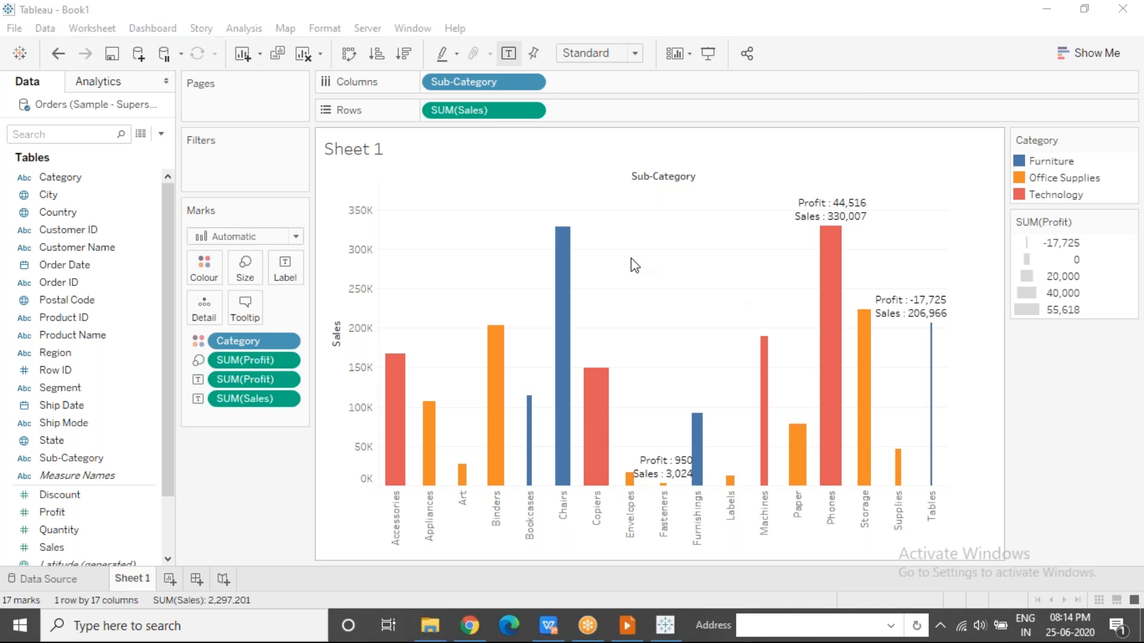
pyautogui.click(288, 271)
pyautogui.click(288, 274)
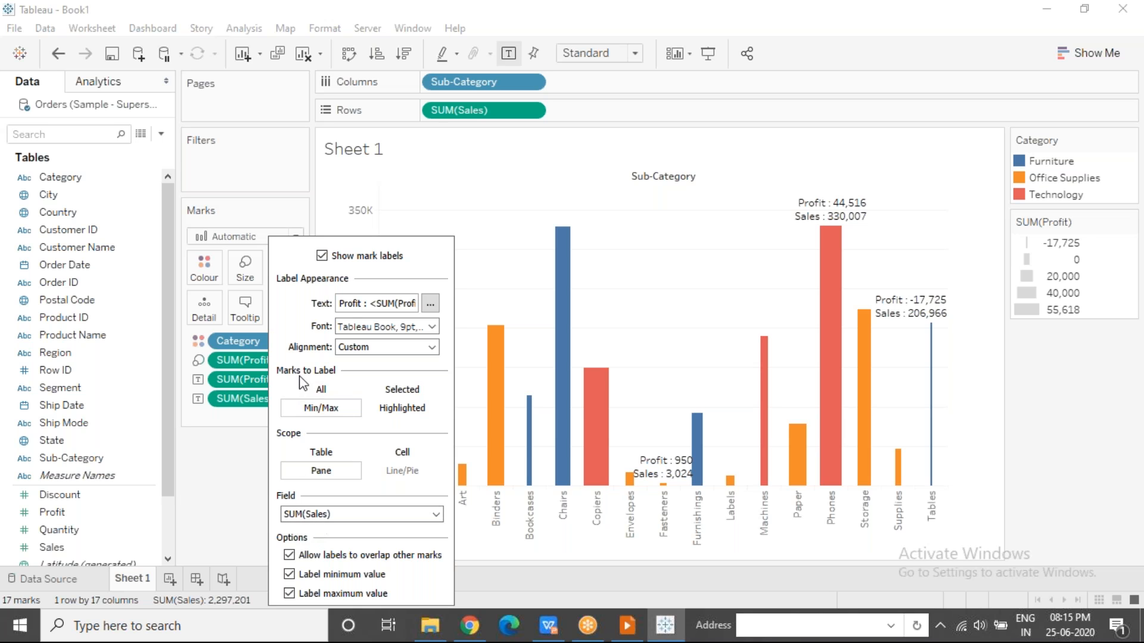
pyautogui.click(251, 479)
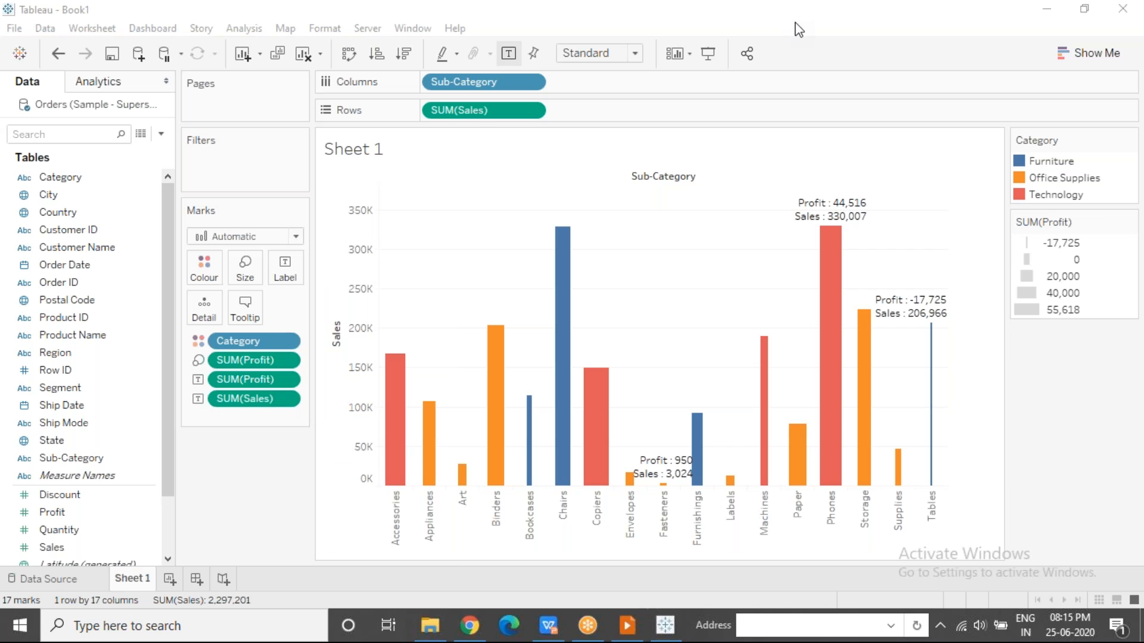
# Select the Chairs bar and the Fasteners bar in turn to check their labels, and clear the selection.
pyautogui.click(568, 242)
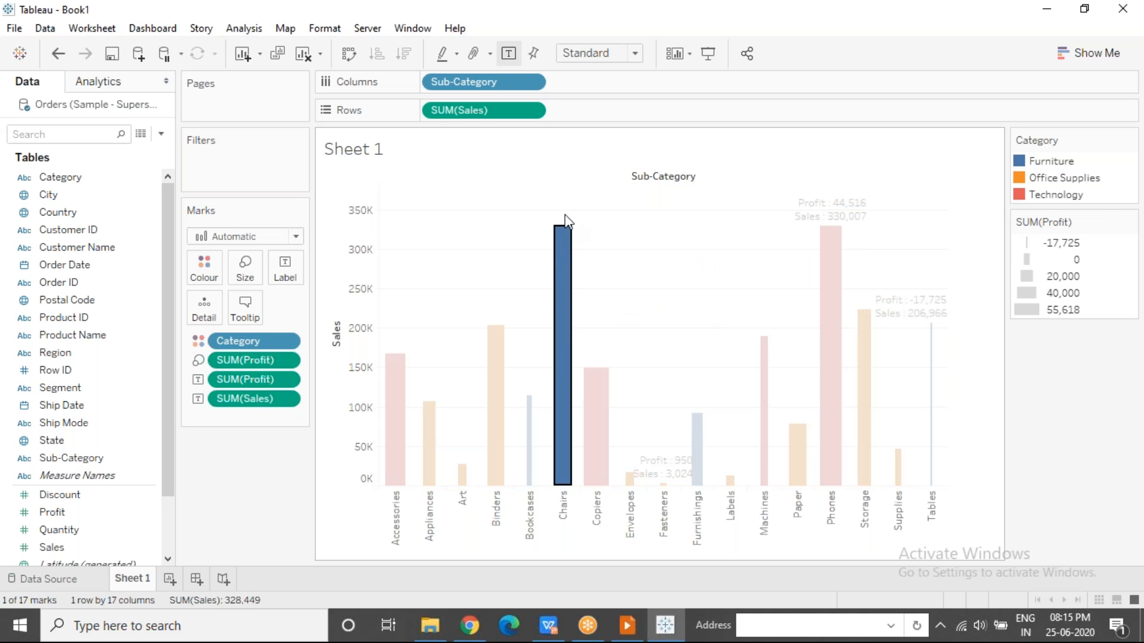
pyautogui.click(653, 426)
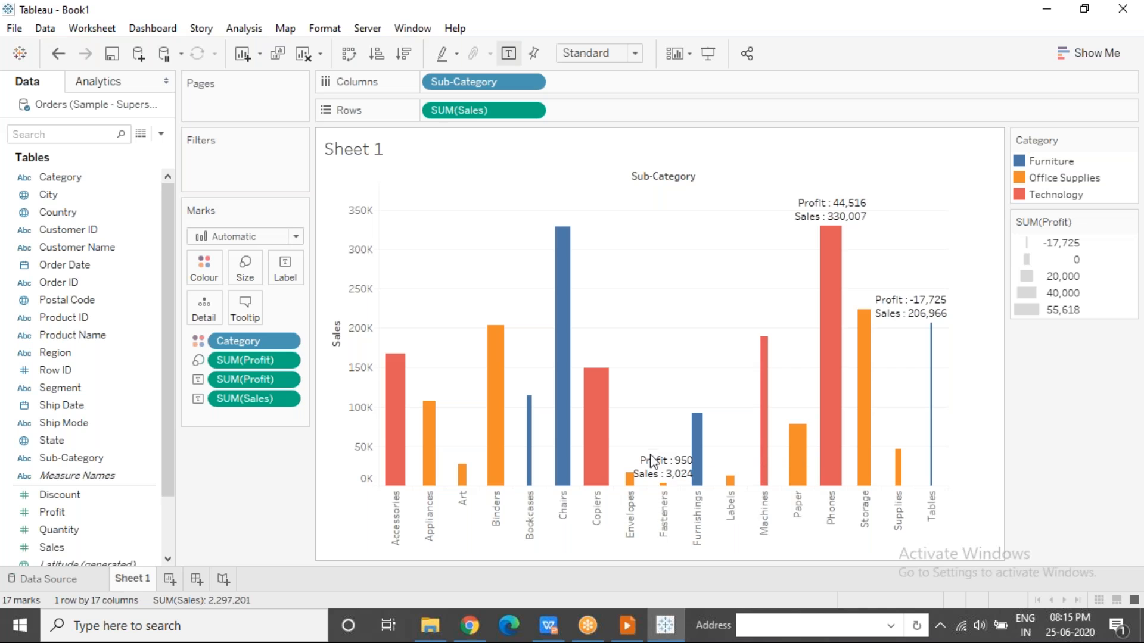
pyautogui.click(654, 478)
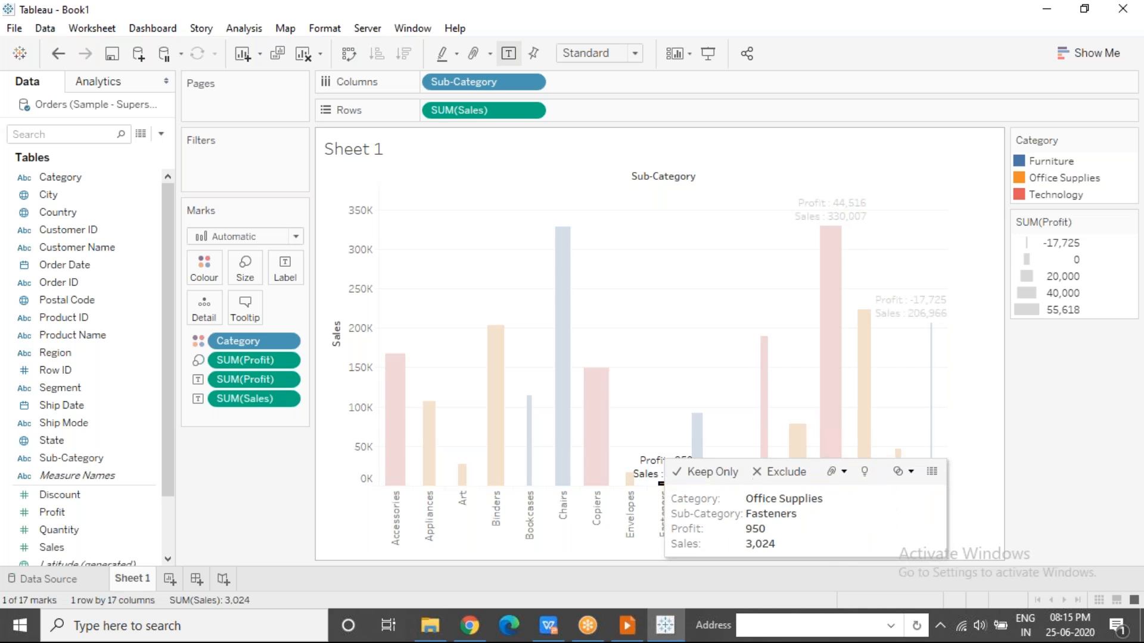
pyautogui.click(621, 260)
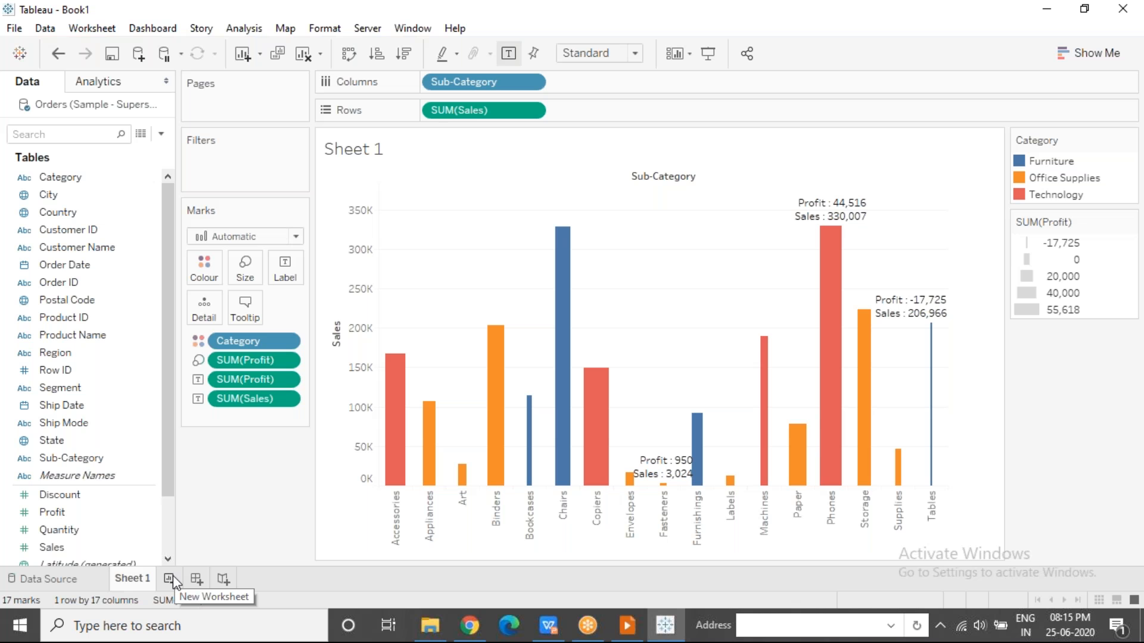
# Switch to the presentation slide show and view the Text Tables slide.
pyautogui.click(616, 627)
pyautogui.click(489, 325)
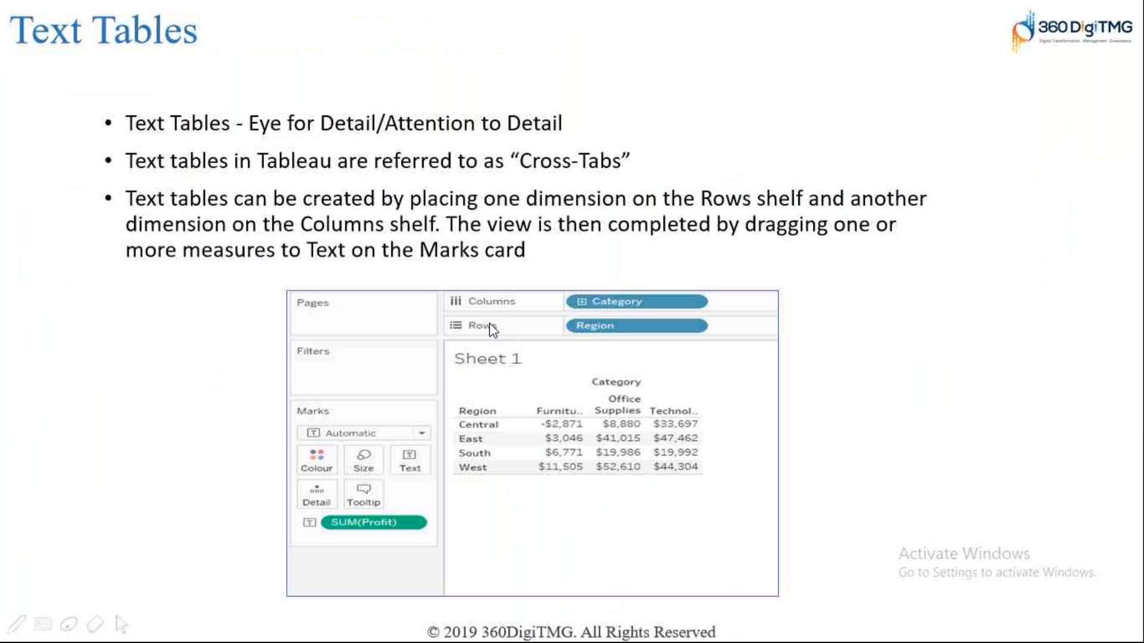
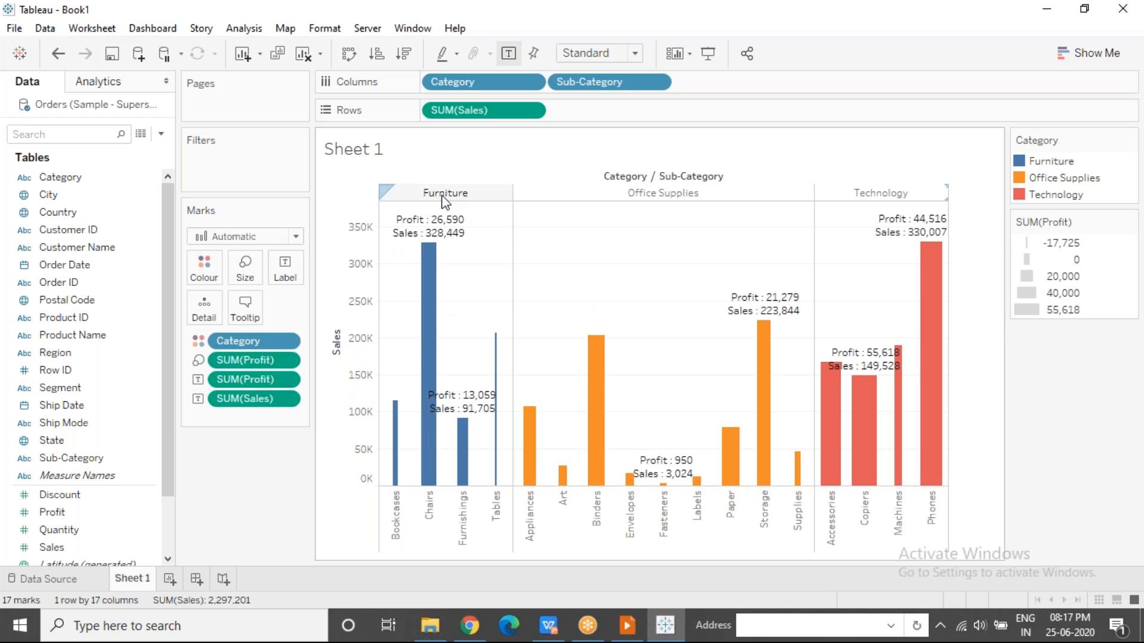
# Highlight the Furniture, Office Supplies and Technology category headers in turn to view each pane of the chart.
pyautogui.click(442, 194)
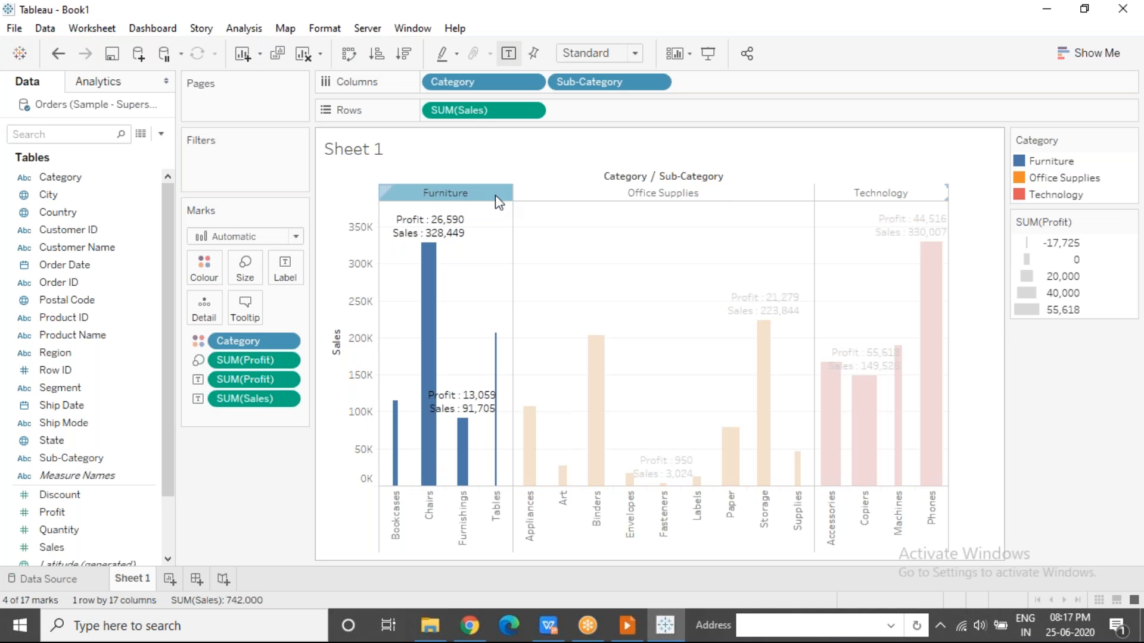
pyautogui.click(538, 193)
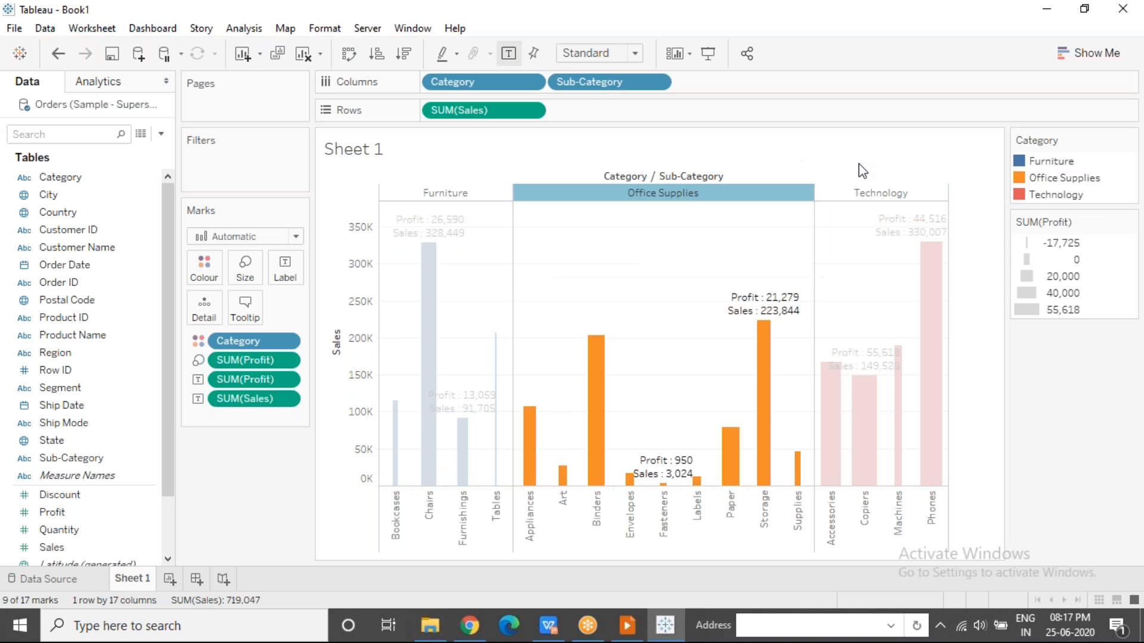
pyautogui.click(818, 196)
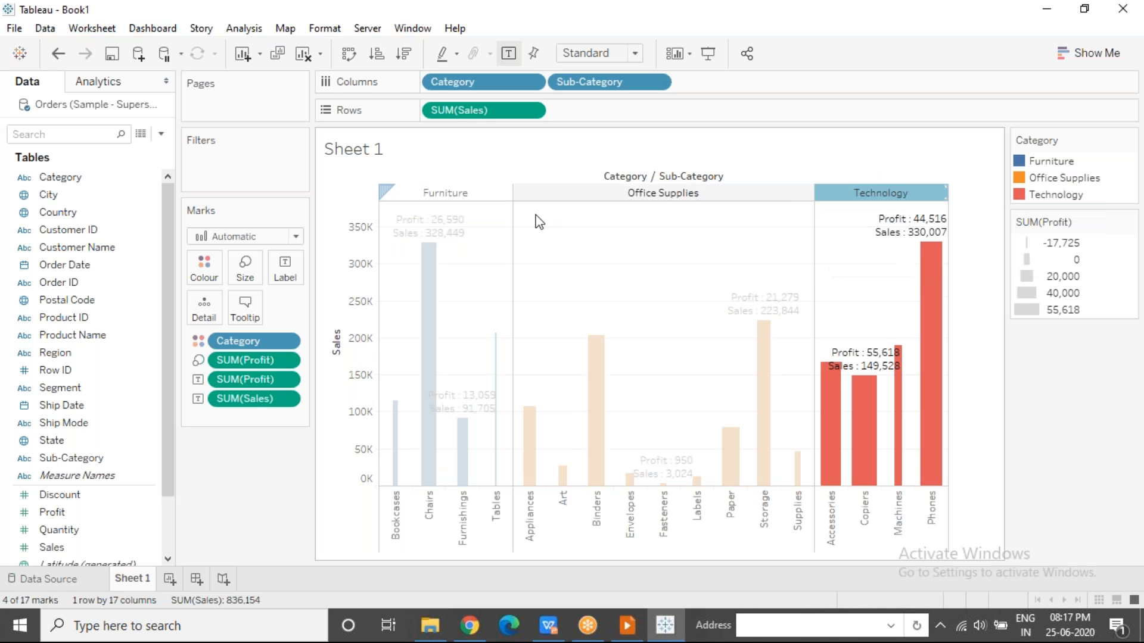
# Select the Bookcases, Chairs, Furnishings and Tables sub-category headers in turn, and clear the selection.
pyautogui.click(392, 510)
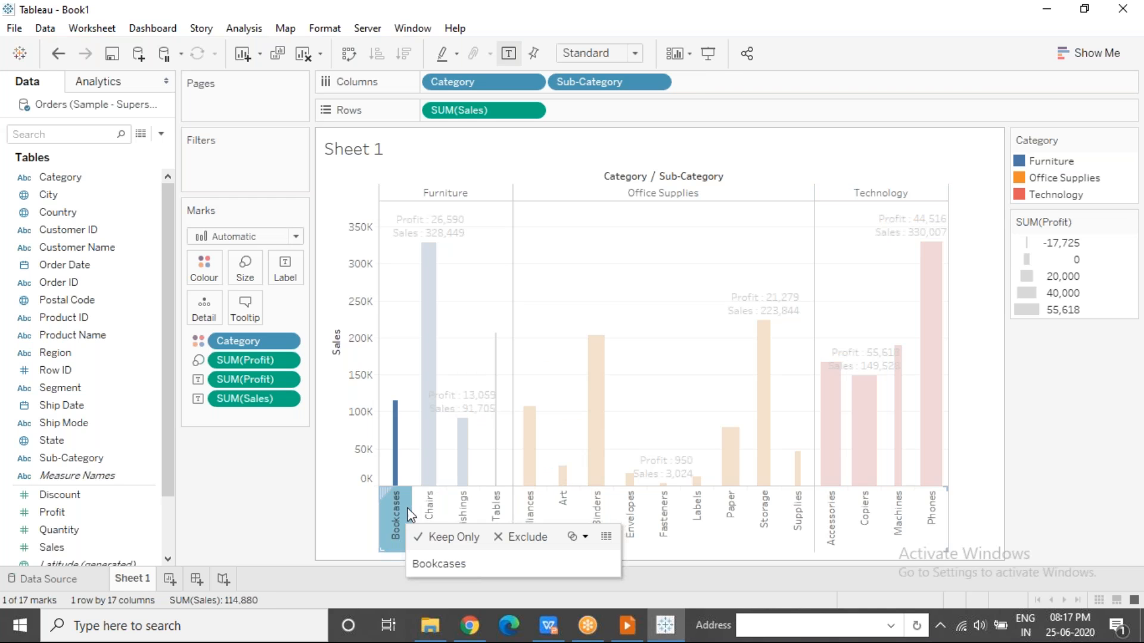
pyautogui.click(430, 511)
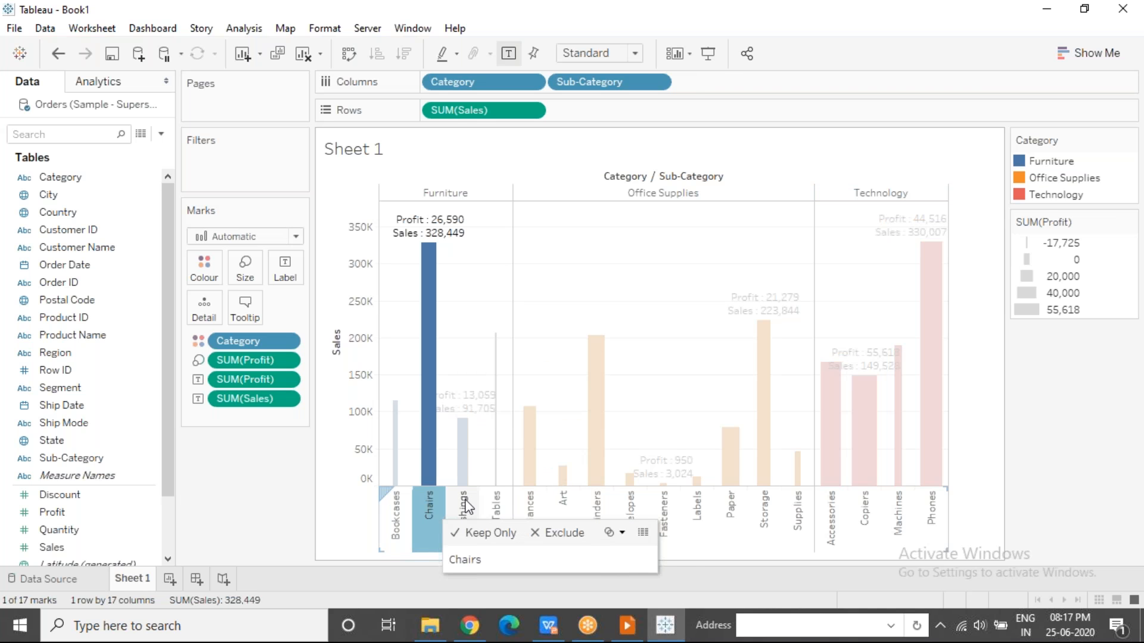
pyautogui.click(464, 508)
pyautogui.click(494, 504)
pyautogui.click(537, 235)
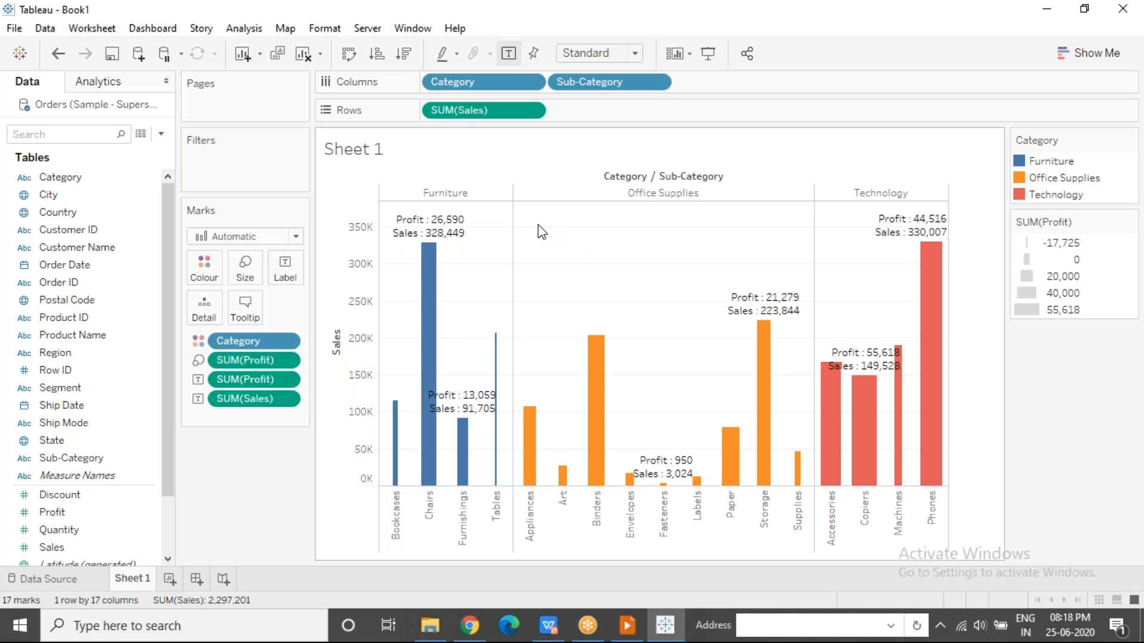
# Compare the Furniture and Office Supplies category headers with the Bookcases sub-category header by selecting each, and clear the selection.
pyautogui.click(466, 197)
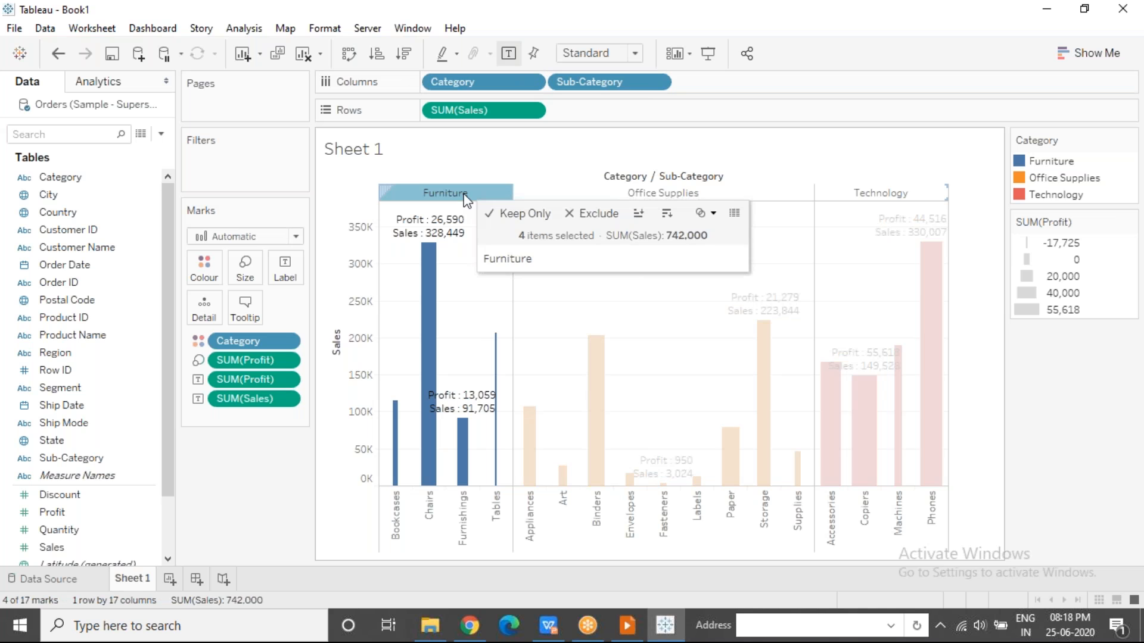
pyautogui.click(535, 197)
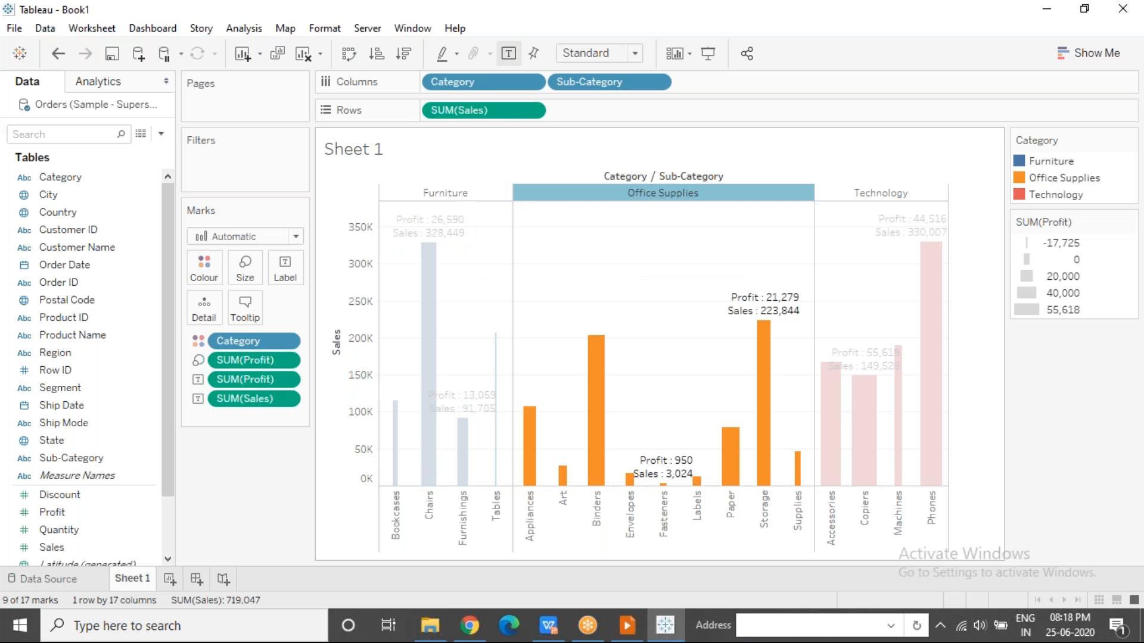
pyautogui.click(388, 514)
pyautogui.click(559, 305)
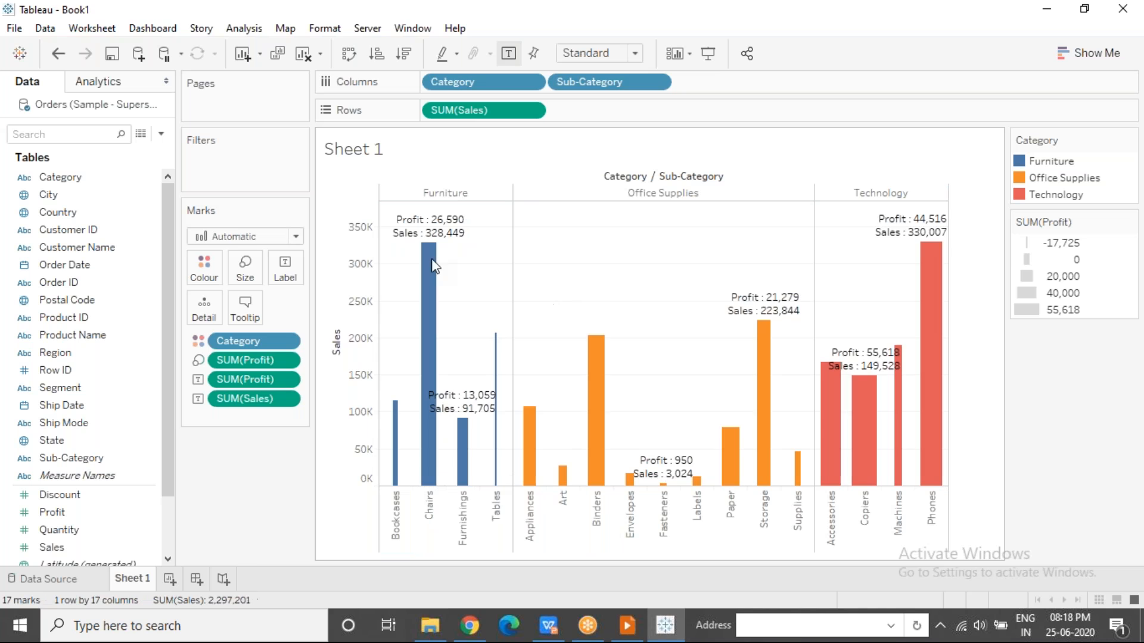
# Review the label scope setting without changes and highlight the Furniture and Office Supplies panes in turn.
pyautogui.click(284, 271)
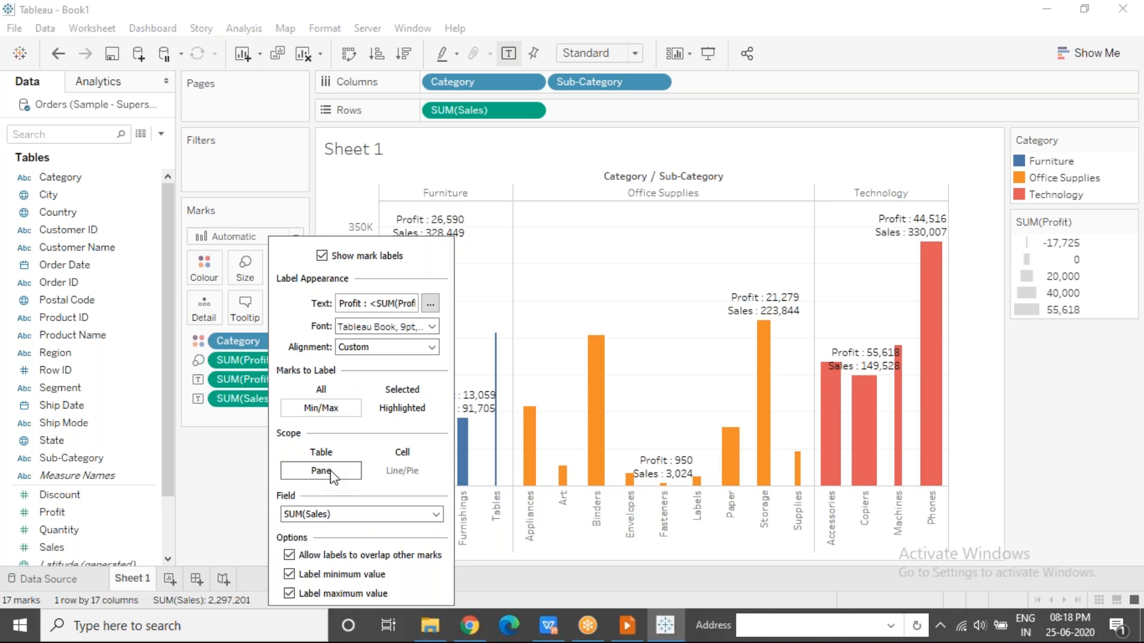
pyautogui.click(571, 310)
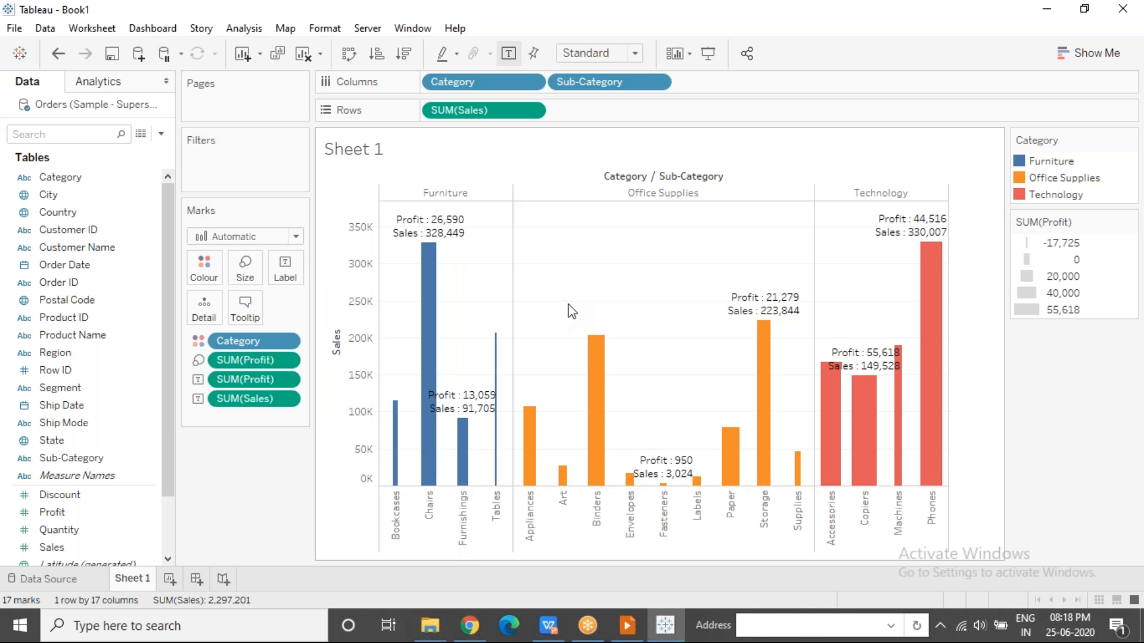
pyautogui.click(459, 194)
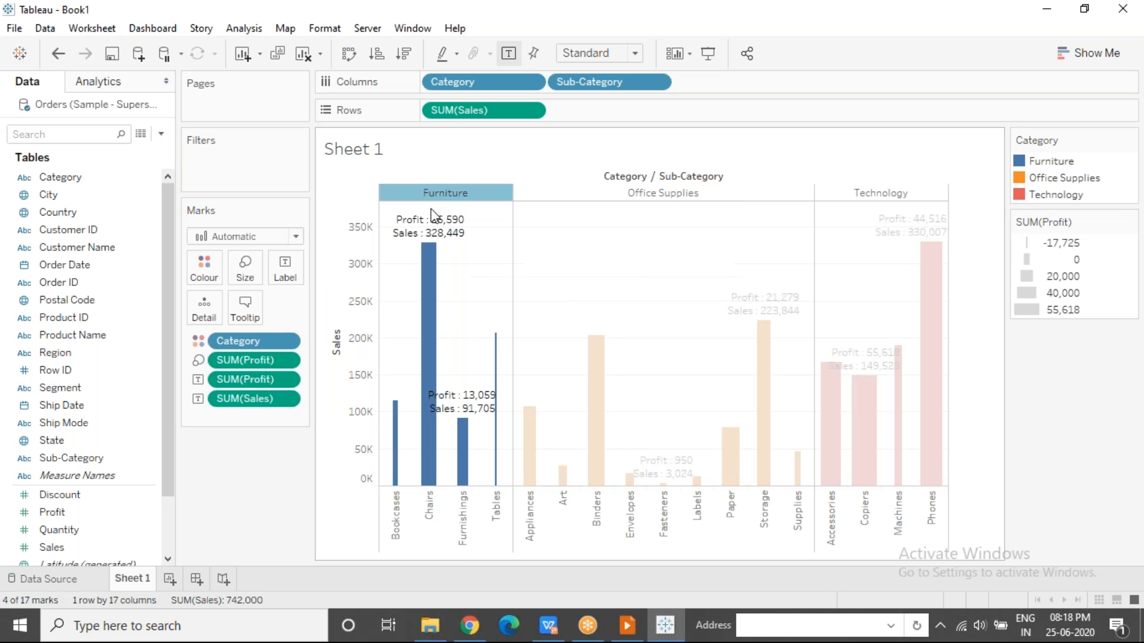
pyautogui.click(656, 194)
pyautogui.click(650, 307)
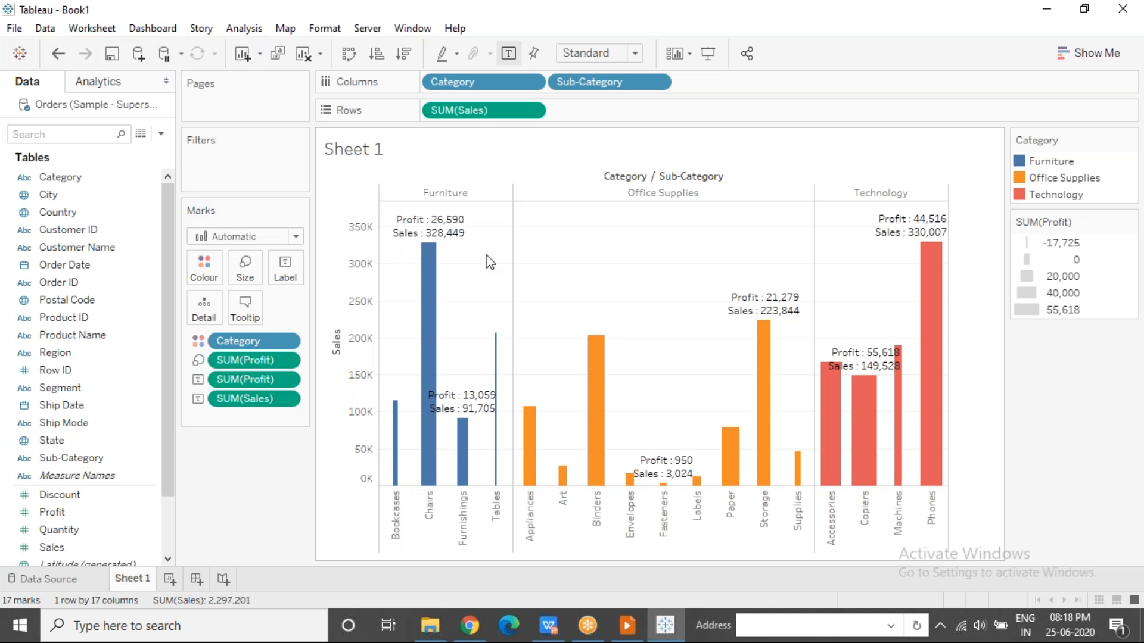
# Try the Table and Cell scopes for the min/max labels, return the scope to Pane and close the label settings.
pyautogui.click(285, 267)
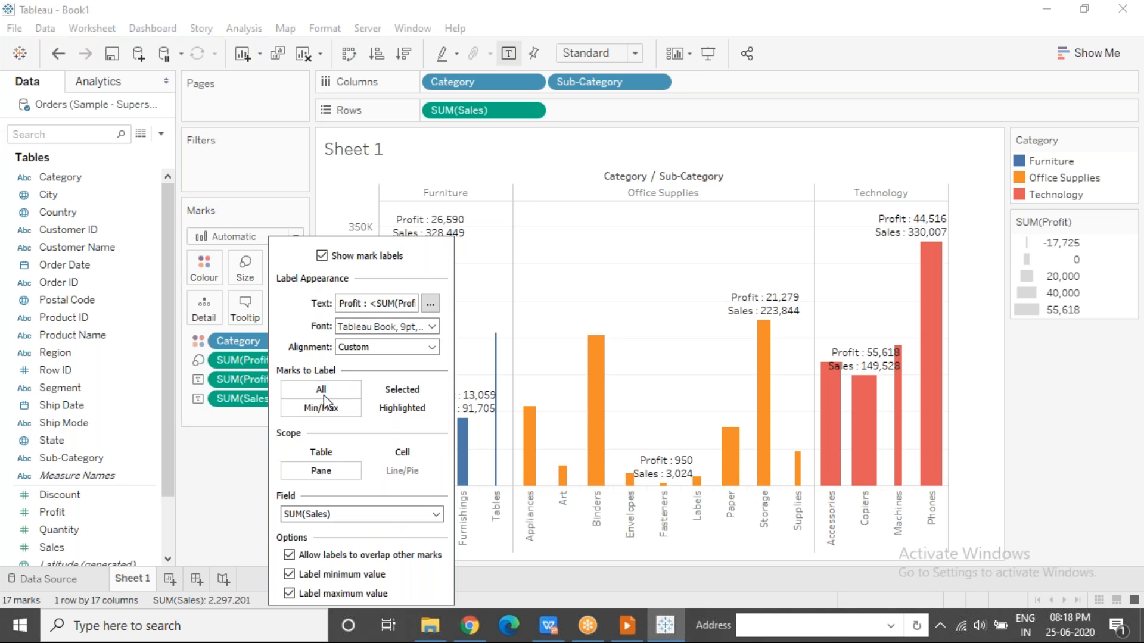
pyautogui.click(332, 457)
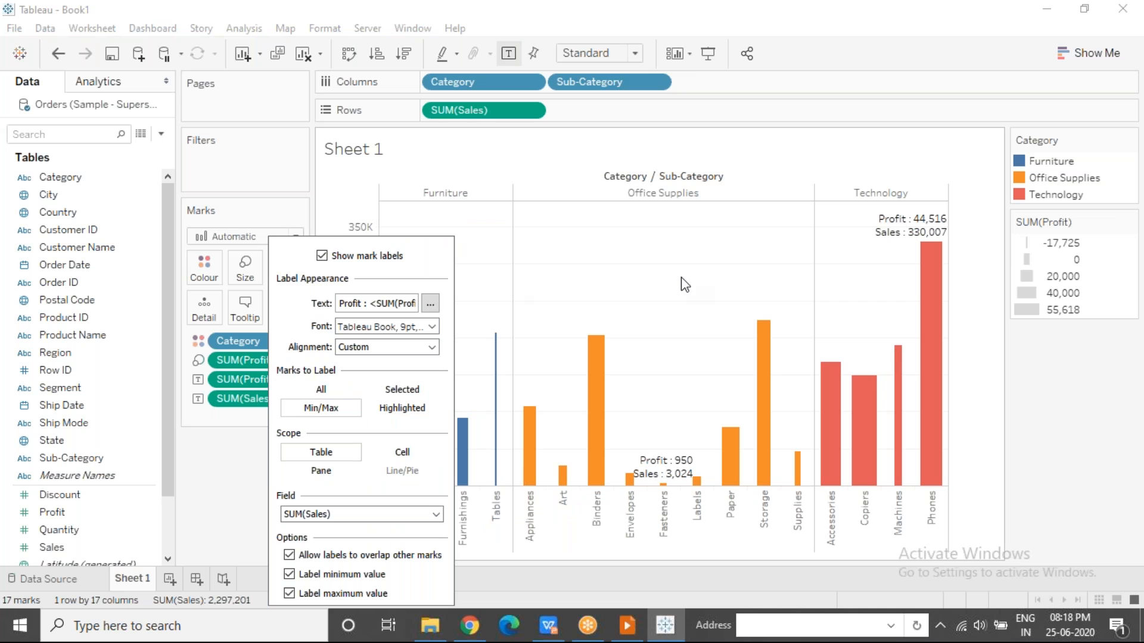
pyautogui.click(402, 453)
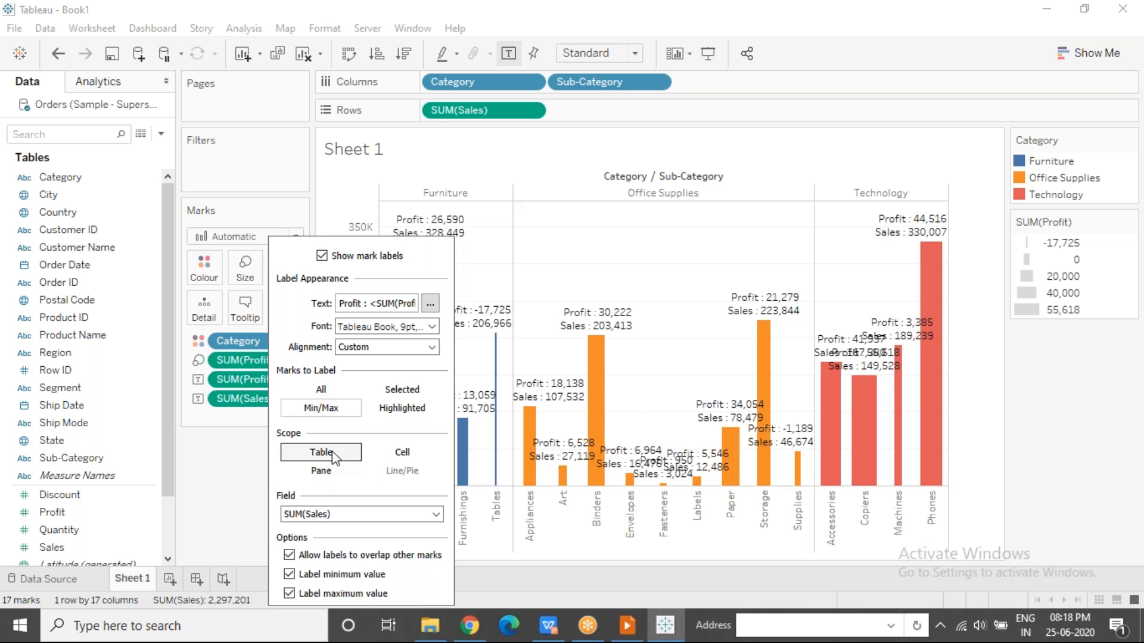
pyautogui.click(324, 471)
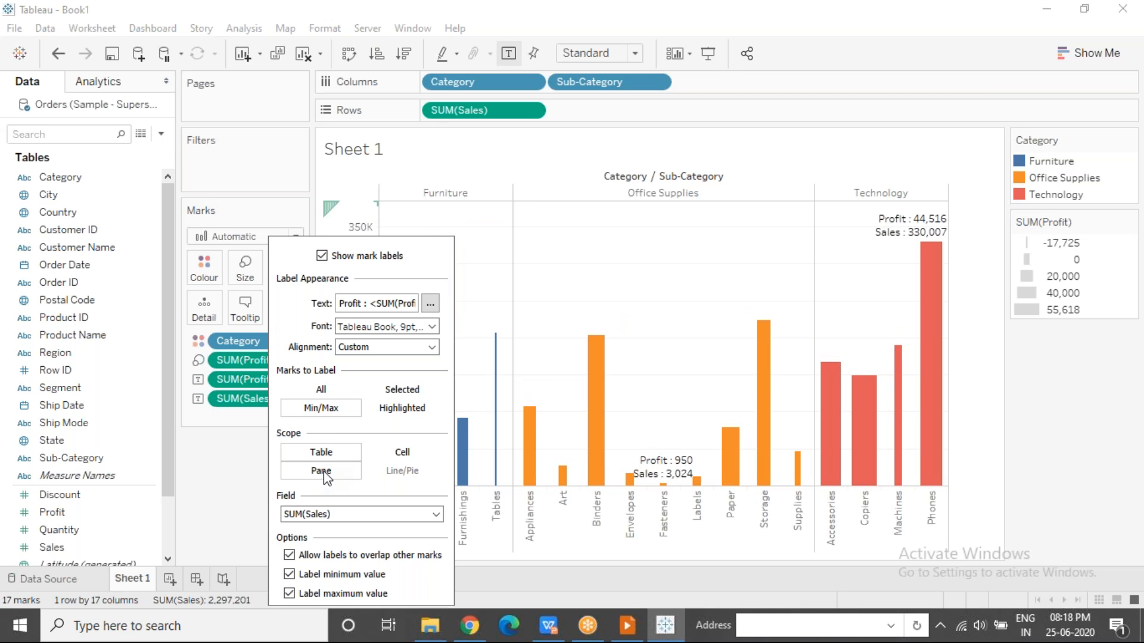
pyautogui.click(265, 486)
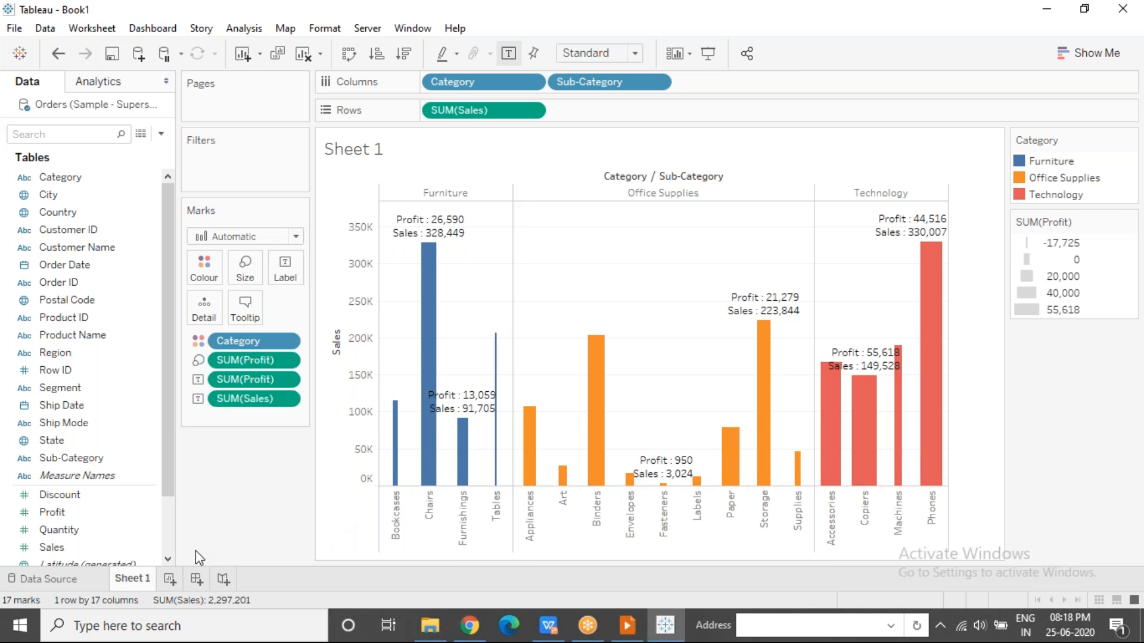
# Add a new worksheet and rename it Stacked Bar Chart.
pyautogui.click(169, 579)
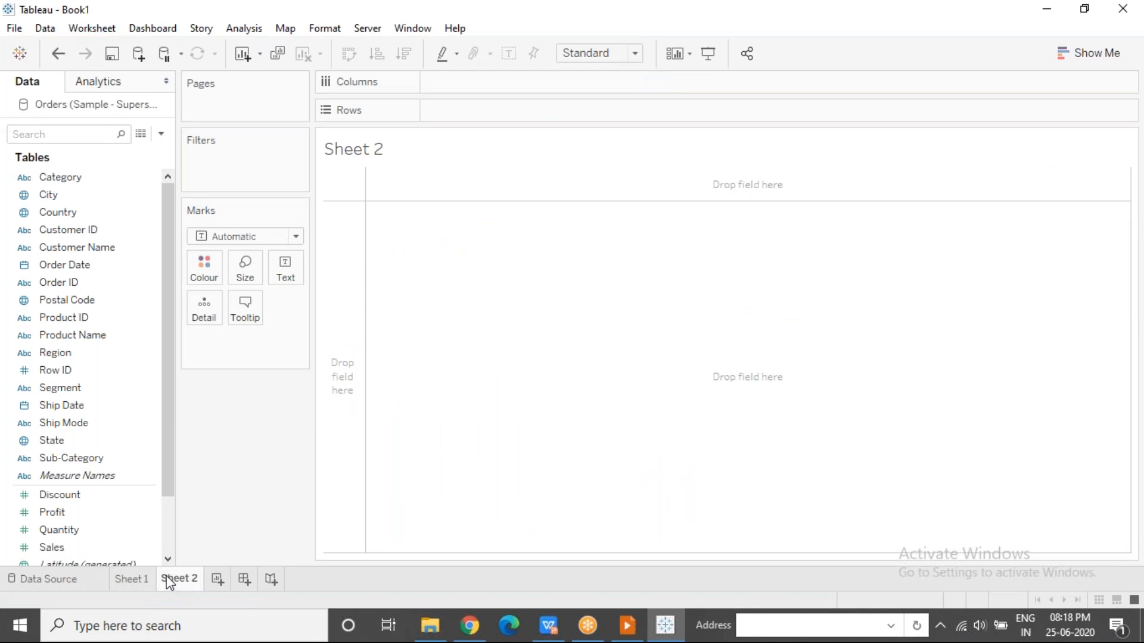
pyautogui.click(140, 581)
pyautogui.click(180, 581)
pyautogui.doubleClick(182, 581)
pyautogui.write('Stacked BA')
pyautogui.press('BackSpace')
pyautogui.write('ar Chart')
pyautogui.press('Return')
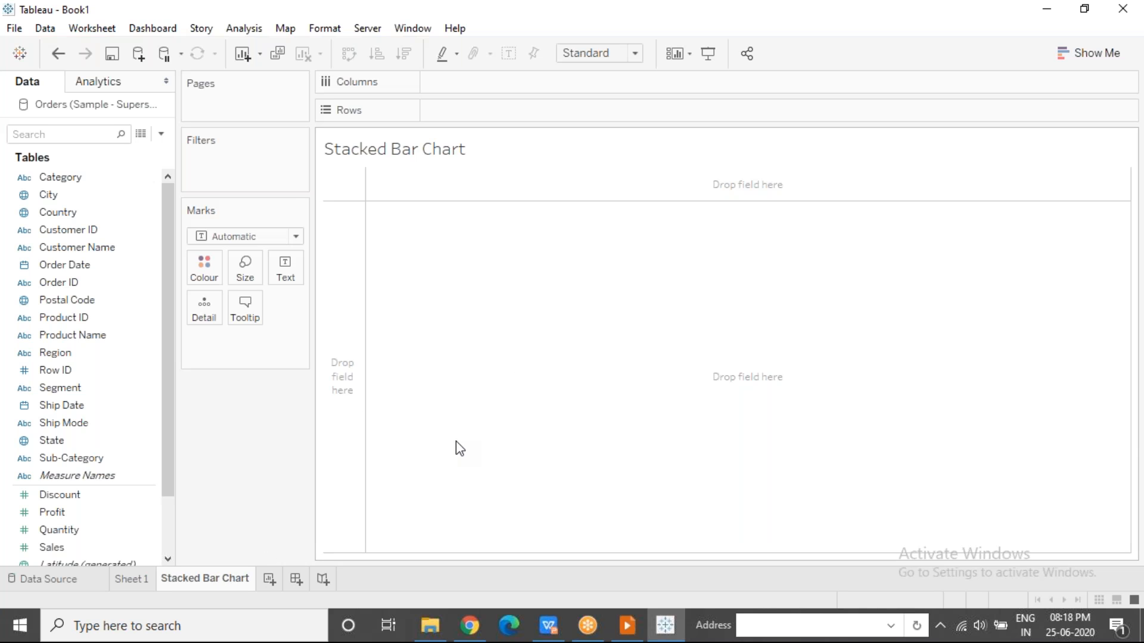
# Open Notepad and write the line "Eye for Detail - Tables and Highlight Tables", followed by a blank line.
pyautogui.click(230, 626)
pyautogui.write('Notepad')
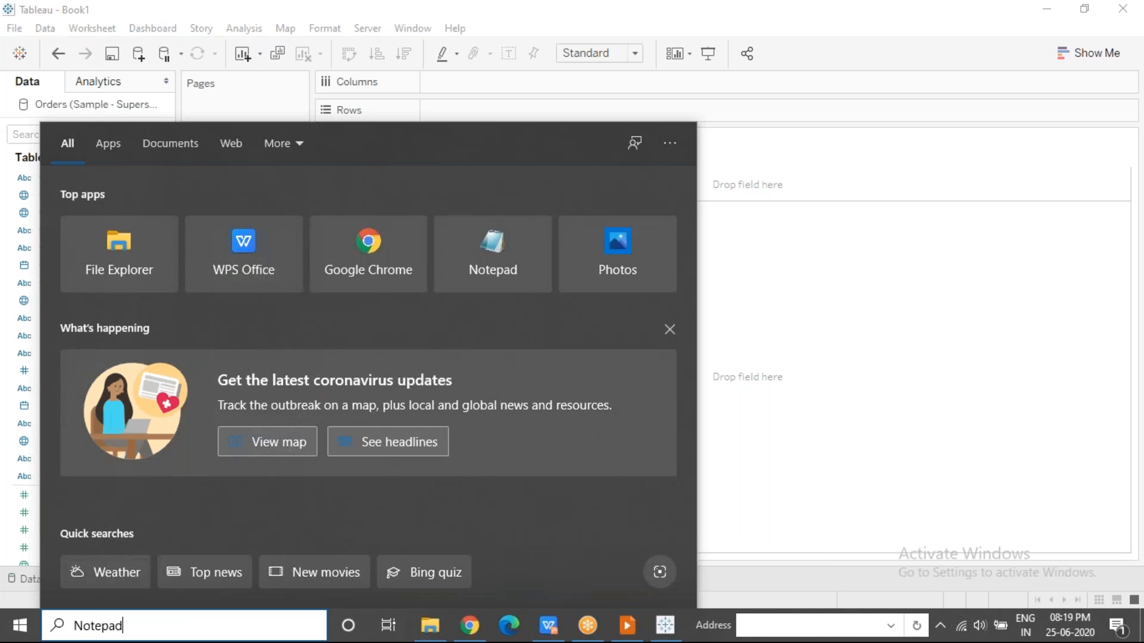
pyautogui.press('Return')
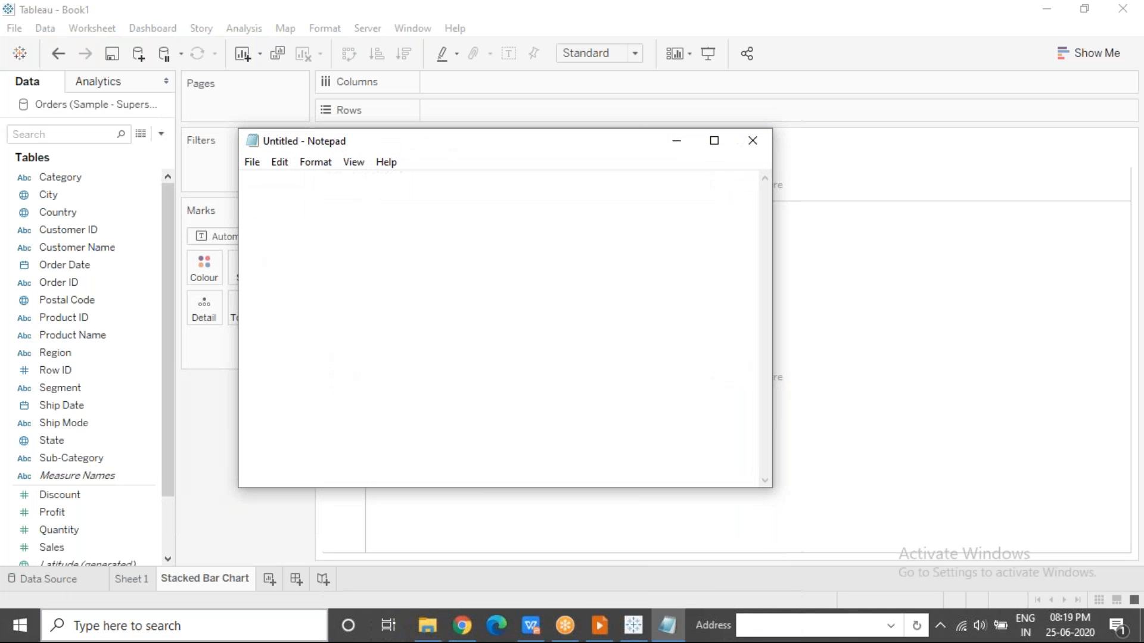
pyautogui.write('Eye')
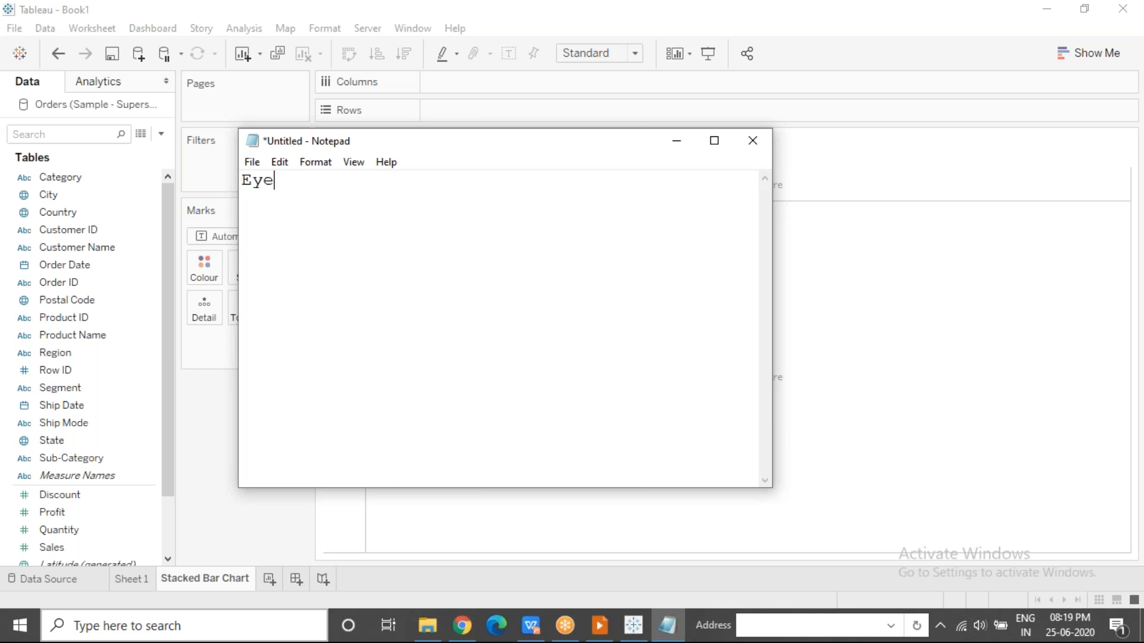
pyautogui.write(' for Detail')
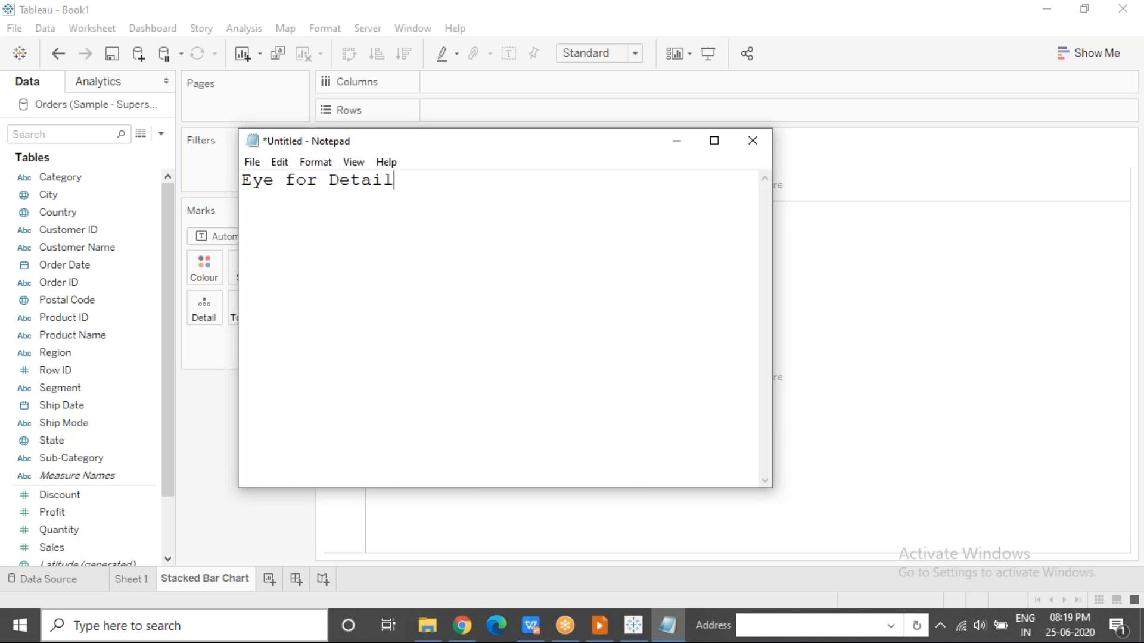
pyautogui.write(' - Tables and Highlight Tables')
pyautogui.press('Return')
pyautogui.press('Return')
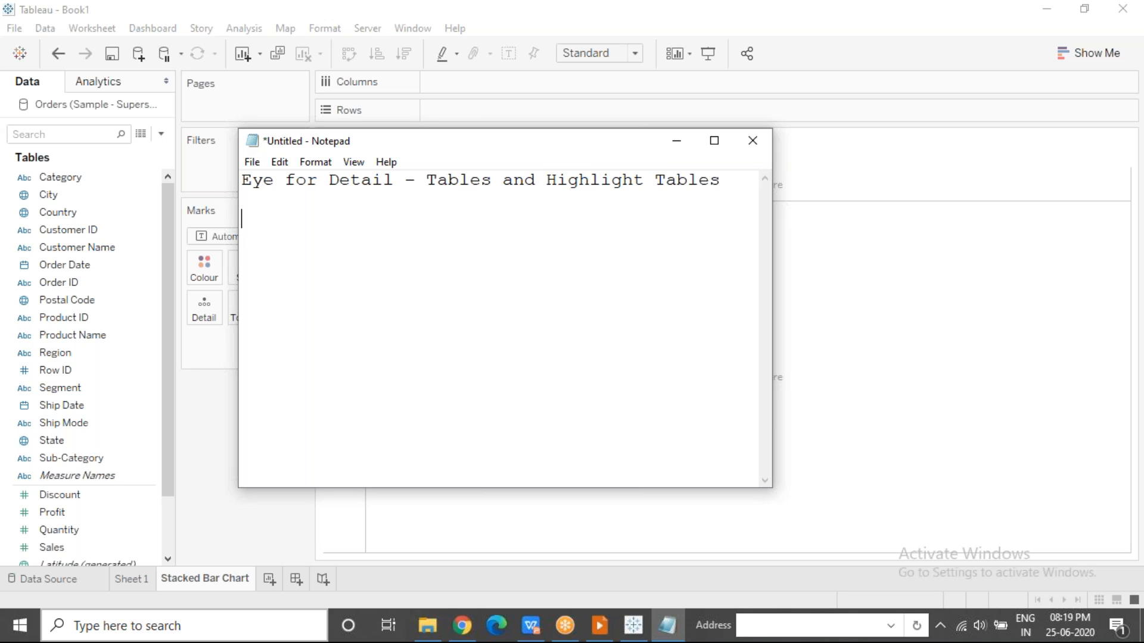
# Write the note line "Comparitive Analysis - Bar Charts, Circle Views, Bubble Charts".
pyautogui.write('Comparitive Anamy')
pyautogui.press('BackSpace')
pyautogui.press('BackSpace')
pyautogui.press('BackSpace')
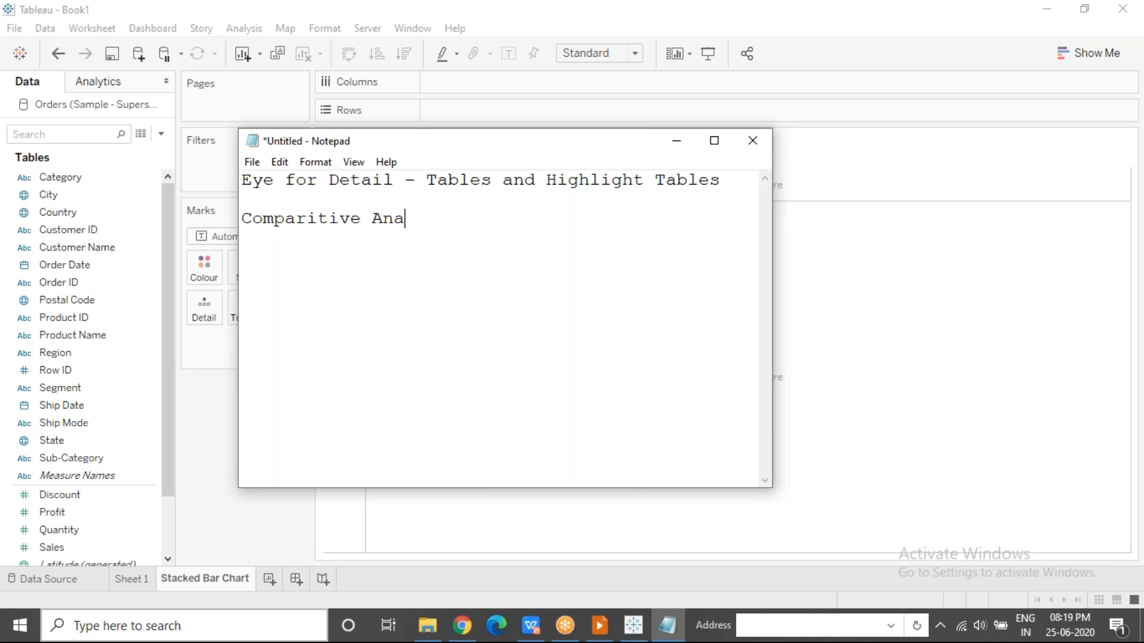
pyautogui.write('alysis - Bar Ch')
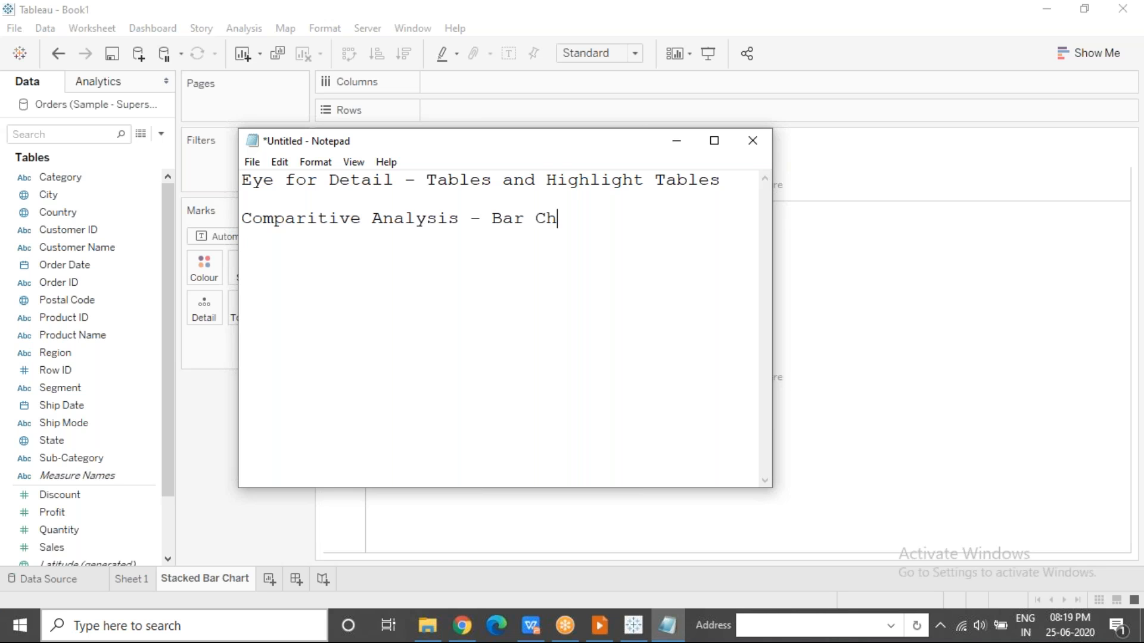
pyautogui.write('arts, Circle Views, ')
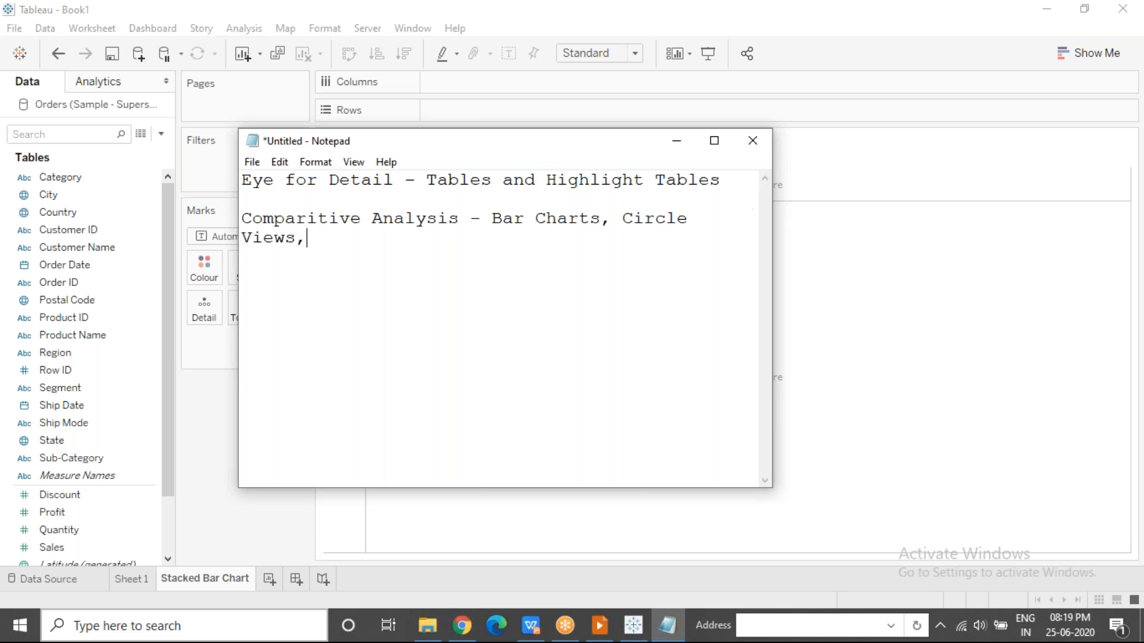
pyautogui.write('Bubble Charts')
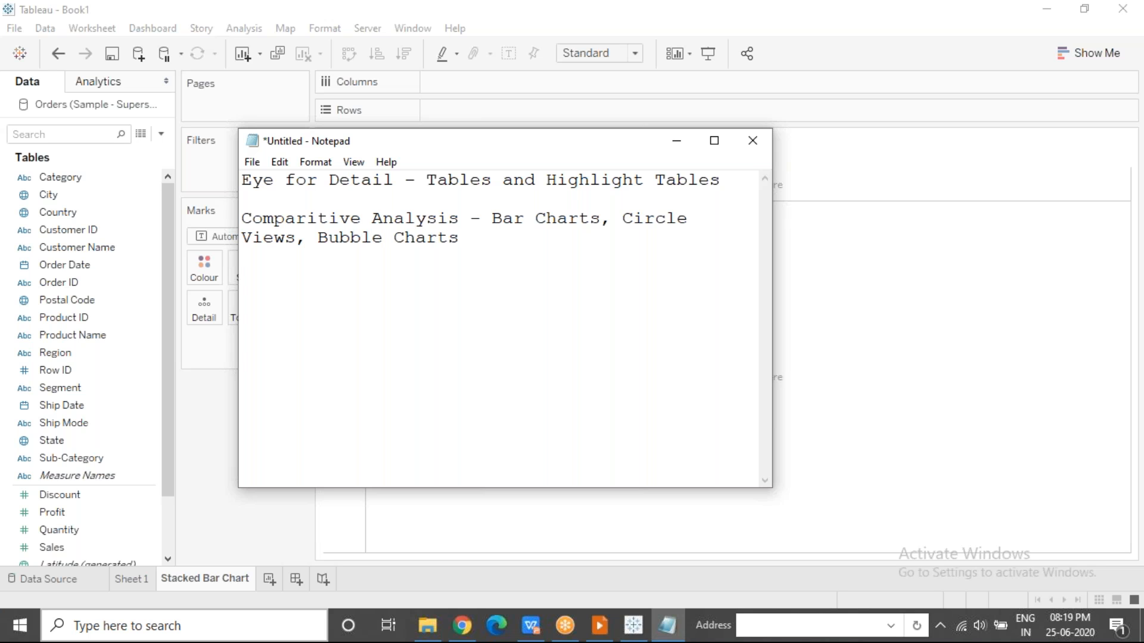
# Start a new paragraph after a blank line with the heading "Composition Analysis/Part to Whole Analysis".
pyautogui.press('Return')
pyautogui.press('Return')
pyautogui.write('Composition Analysis')
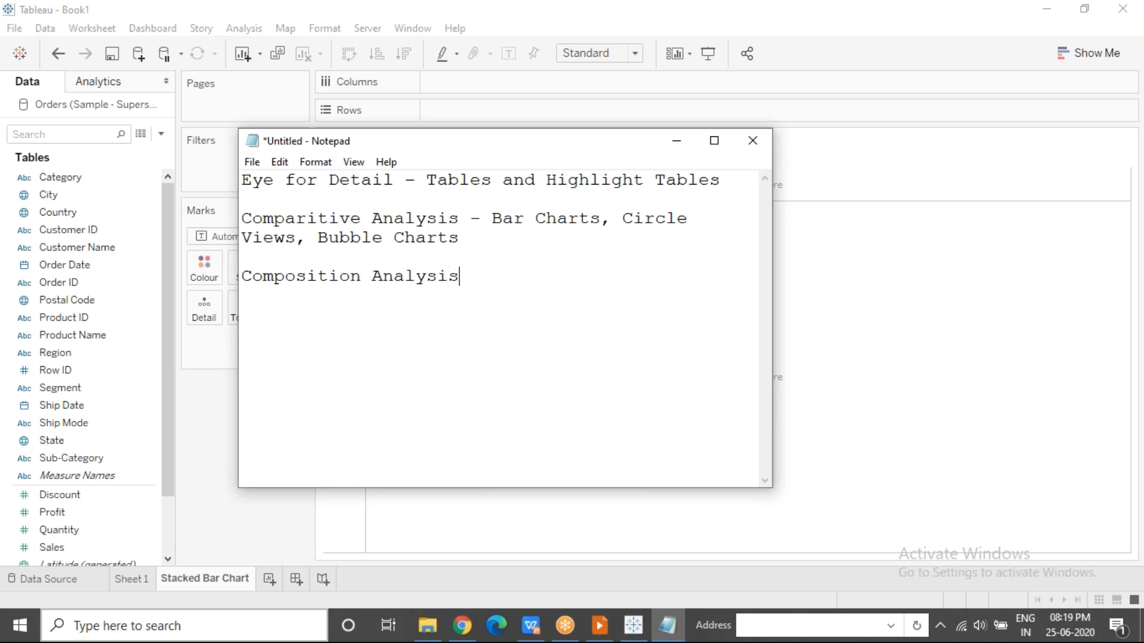
pyautogui.write('/Part to Whole')
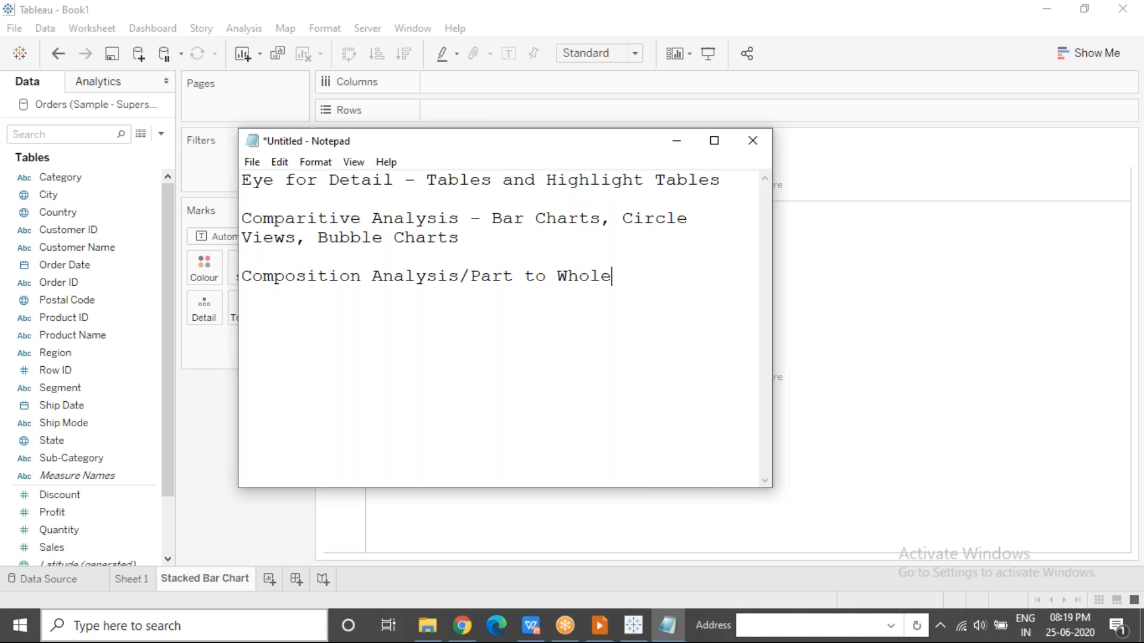
pyautogui.write(' Analysi')
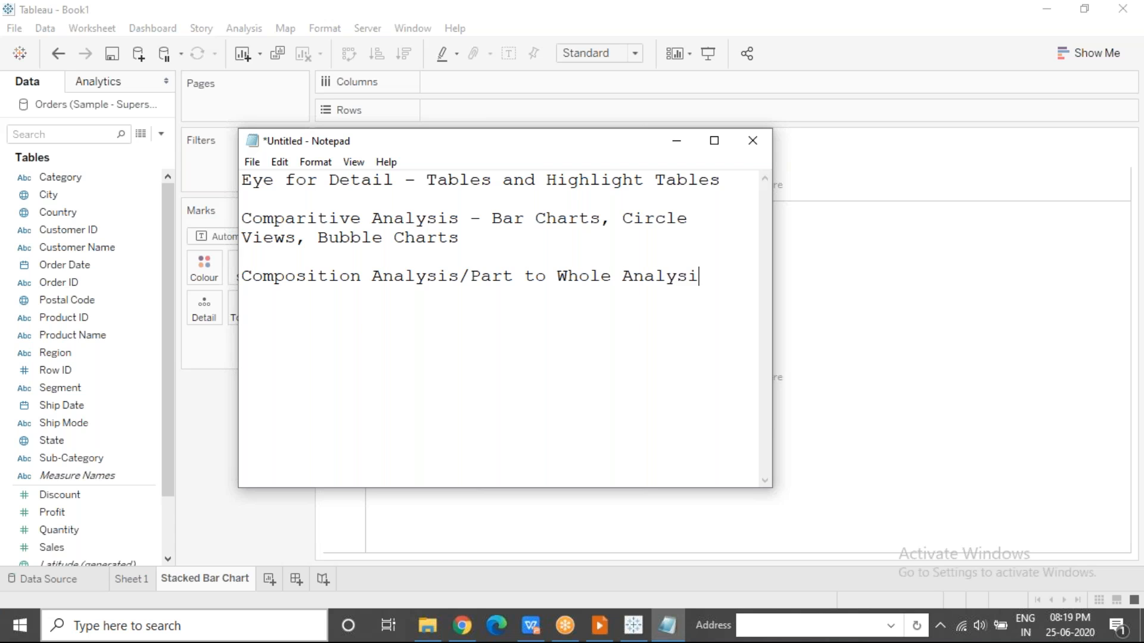
pyautogui.write('/Rationn')
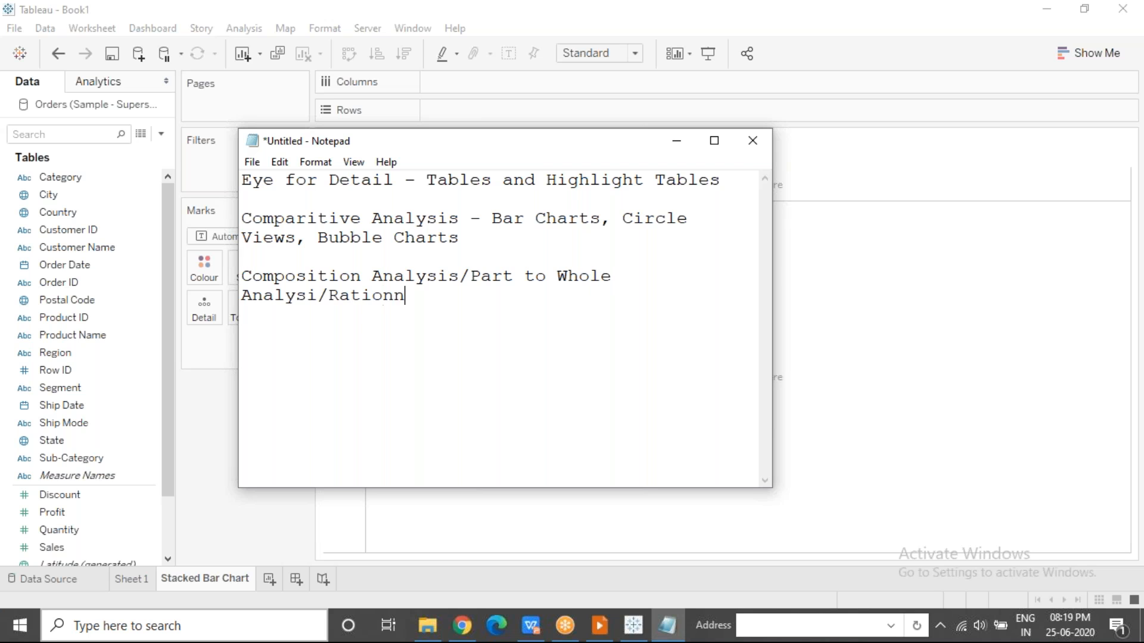
pyautogui.press('BackSpace')
pyautogui.press('BackSpace')
pyautogui.press('BackSpace')
pyautogui.press('BackSpace')
pyautogui.press('BackSpace')
pyautogui.press('BackSpace')
pyautogui.press('BackSpace')
pyautogui.press('BackSpace')
pyautogui.write('s - Stacked ')
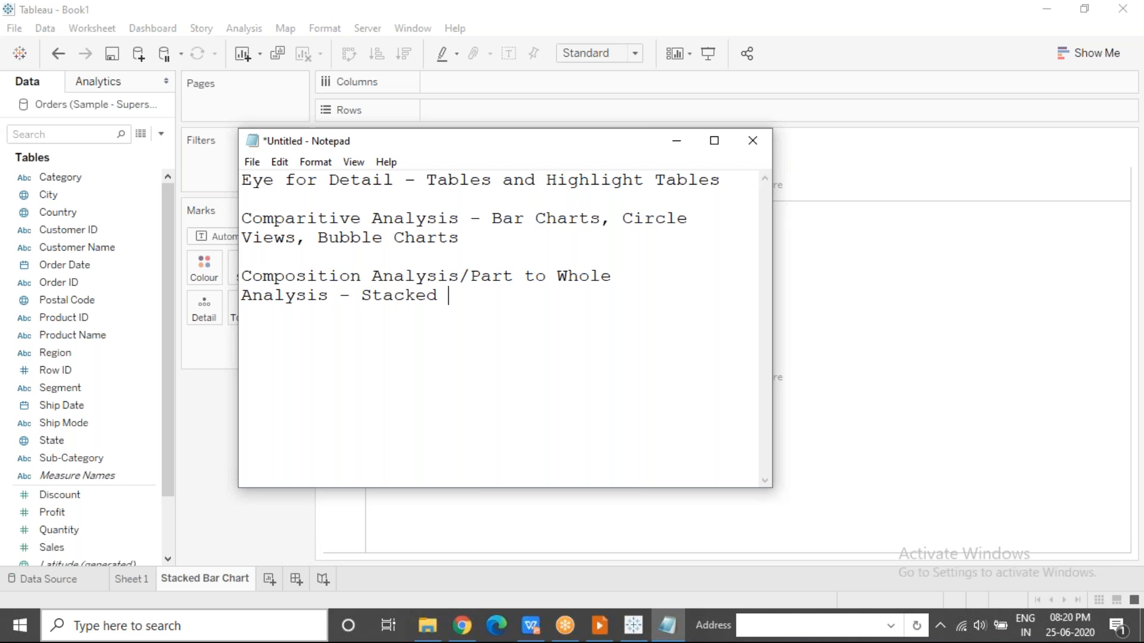
pyautogui.write('Bar, Pie,')
# Complete the composition analysis note with " - Stacked Bar, Pie and Donut Charts" after "Part to Whole Analysis".
pyautogui.press('BackSpace')
pyautogui.press('BackSpace')
pyautogui.press('BackSpace')
pyautogui.write('e and Do')
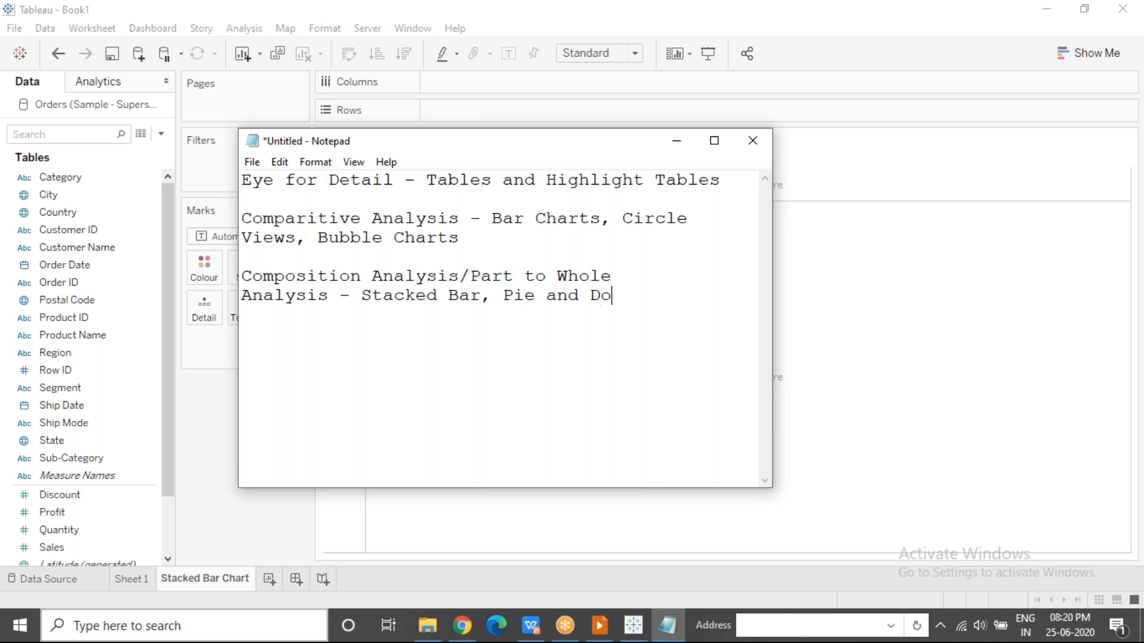
pyautogui.write('nut Charts')
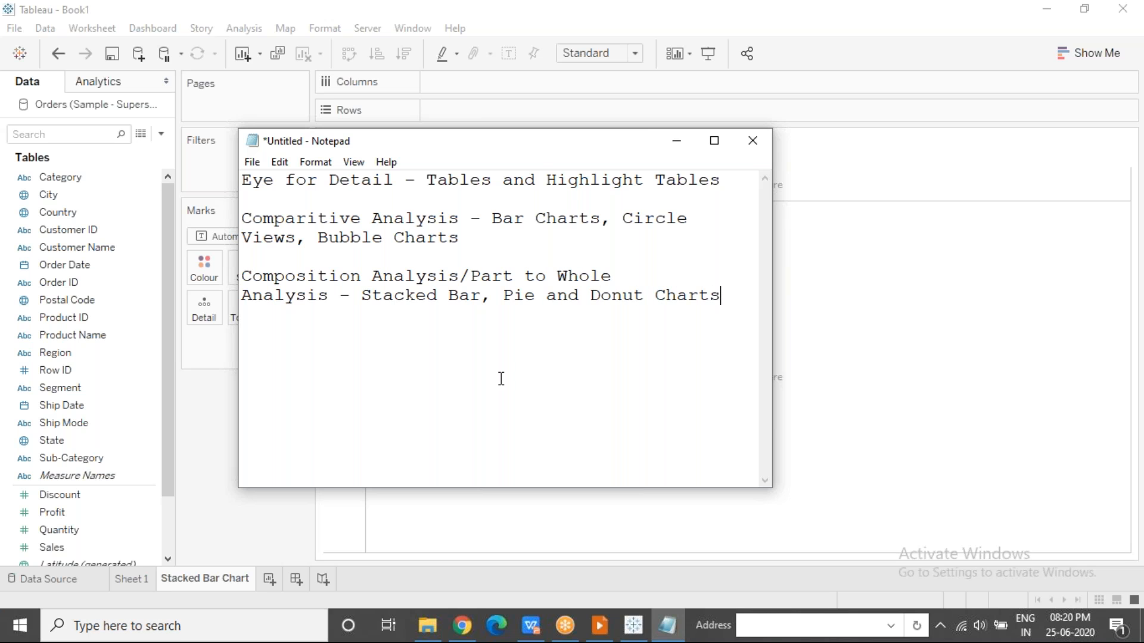
# Underline "Composition" with the annotation pen and sketch a single bar labelled 100 below the note.
pyautogui.click(701, 14)
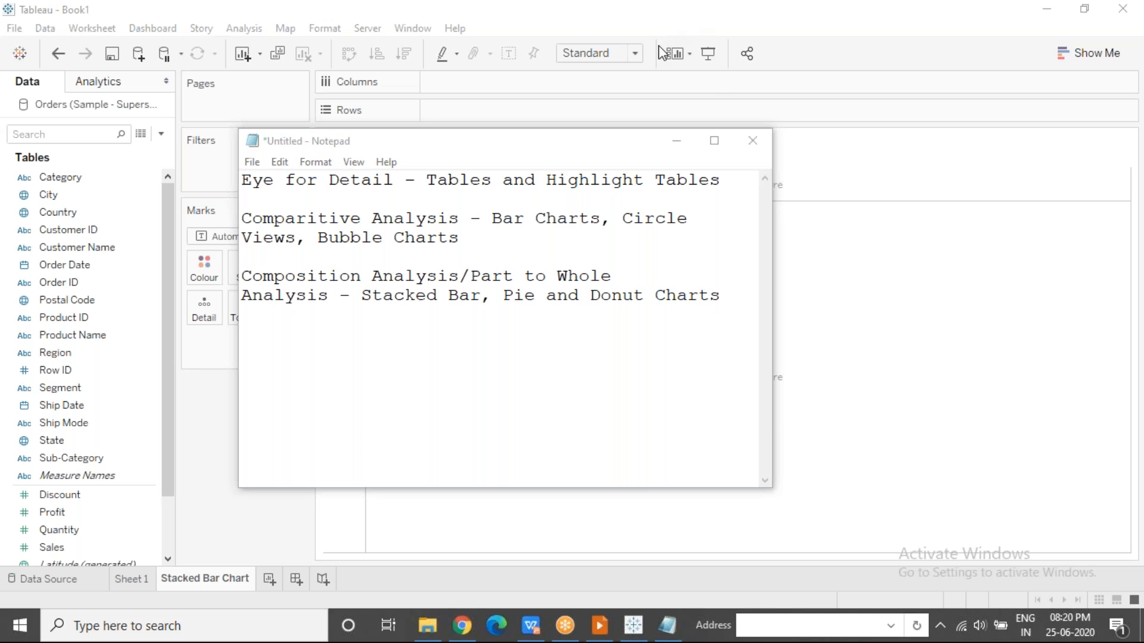
pyautogui.moveTo(268, 288); pyautogui.dragTo(358, 284)
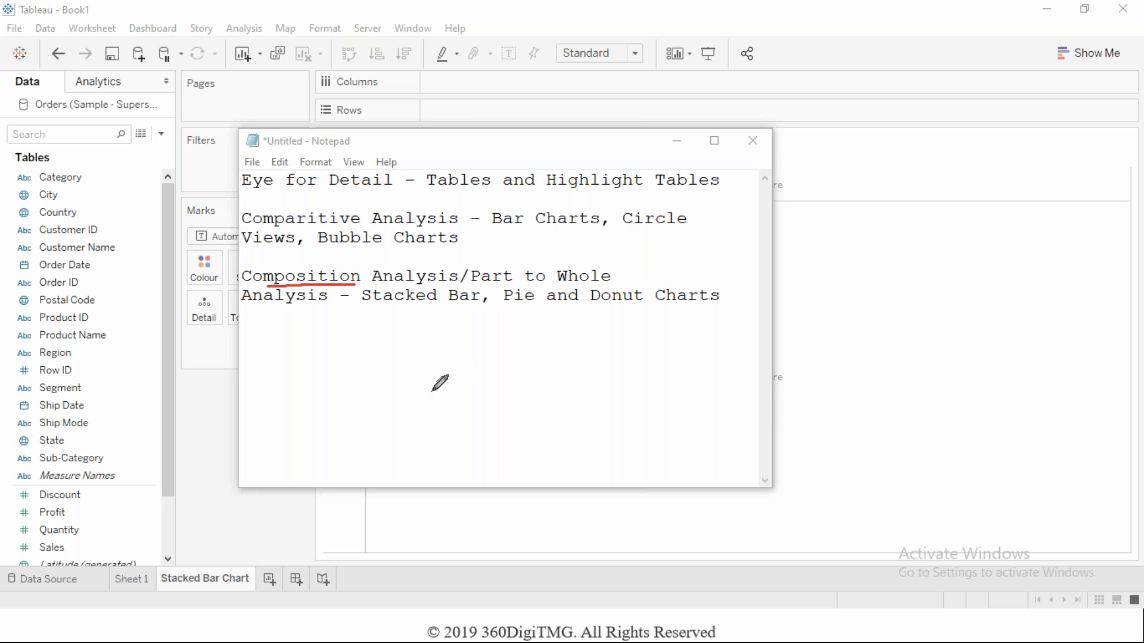
pyautogui.moveTo(425, 443)
pyautogui.mouseDown()
pyautogui.moveTo(426, 345)
pyautogui.moveTo(479, 348)
pyautogui.moveTo(479, 467)
pyautogui.moveTo(410, 469)
pyautogui.moveTo(516, 470)
pyautogui.moveTo(427, 474)
pyautogui.moveTo(425, 444)
pyautogui.mouseUp()
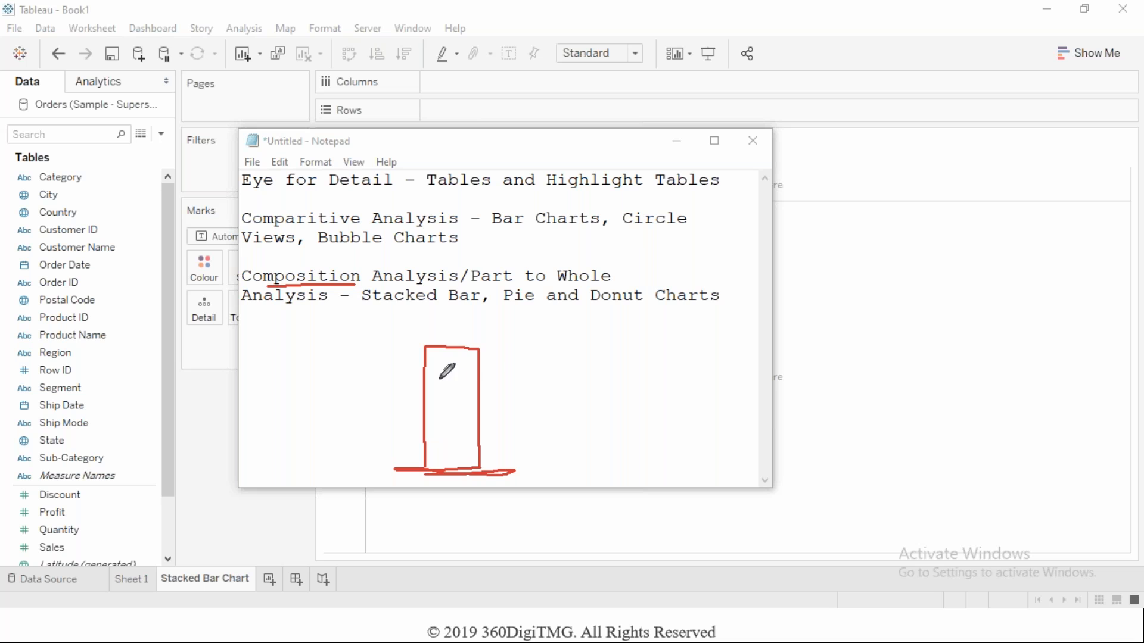
pyautogui.moveTo(505, 330)
pyautogui.mouseDown()
pyautogui.moveTo(507, 340)
pyautogui.moveTo(532, 314)
pyautogui.moveTo(545, 327)
pyautogui.moveTo(529, 319)
pyautogui.mouseUp()
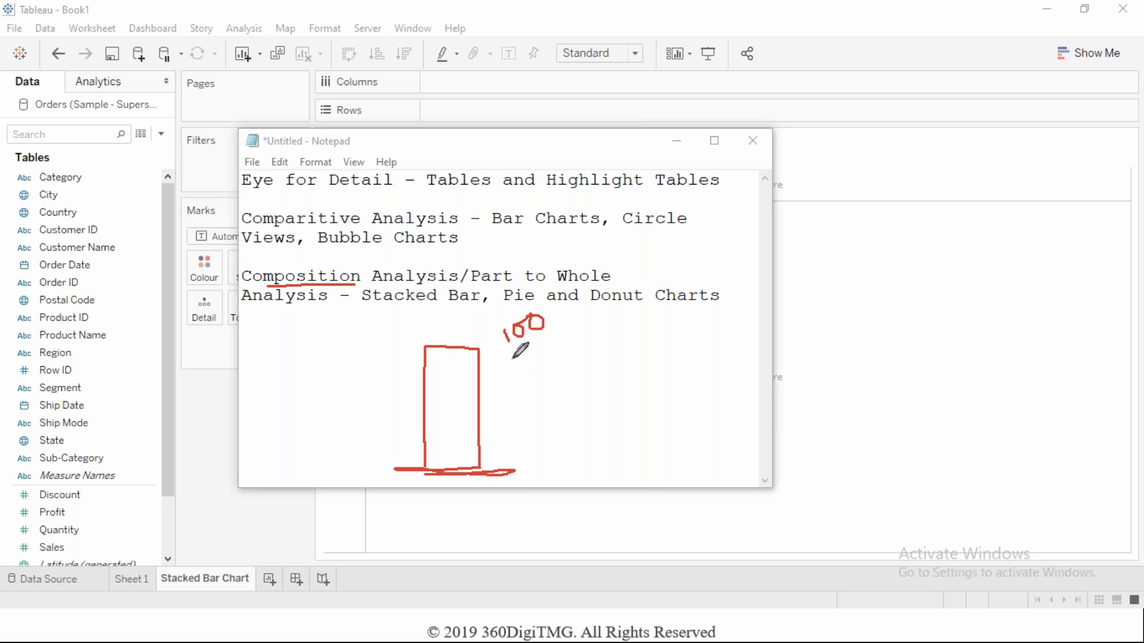
pyautogui.moveTo(511, 355); pyautogui.dragTo(555, 327)
# Divide the sketched bar into segments marked M and F, bracket each one, and clear the annotations.
pyautogui.moveTo(425, 409)
pyautogui.mouseDown()
pyautogui.moveTo(484, 407)
pyautogui.moveTo(439, 367)
pyautogui.moveTo(462, 380)
pyautogui.mouseUp()
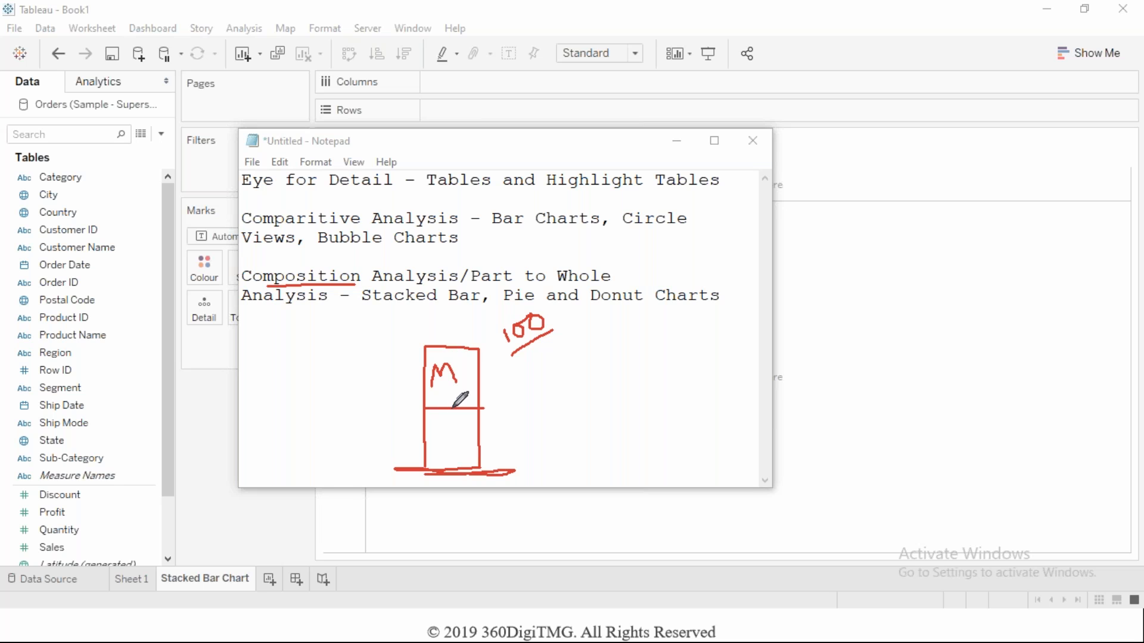
pyautogui.moveTo(464, 420)
pyautogui.mouseDown()
pyautogui.moveTo(460, 434)
pyautogui.moveTo(472, 431)
pyautogui.mouseUp()
pyautogui.moveTo(417, 350)
pyautogui.mouseDown()
pyautogui.moveTo(401, 388)
pyautogui.moveTo(425, 396)
pyautogui.moveTo(406, 436)
pyautogui.moveTo(424, 457)
pyautogui.mouseUp()
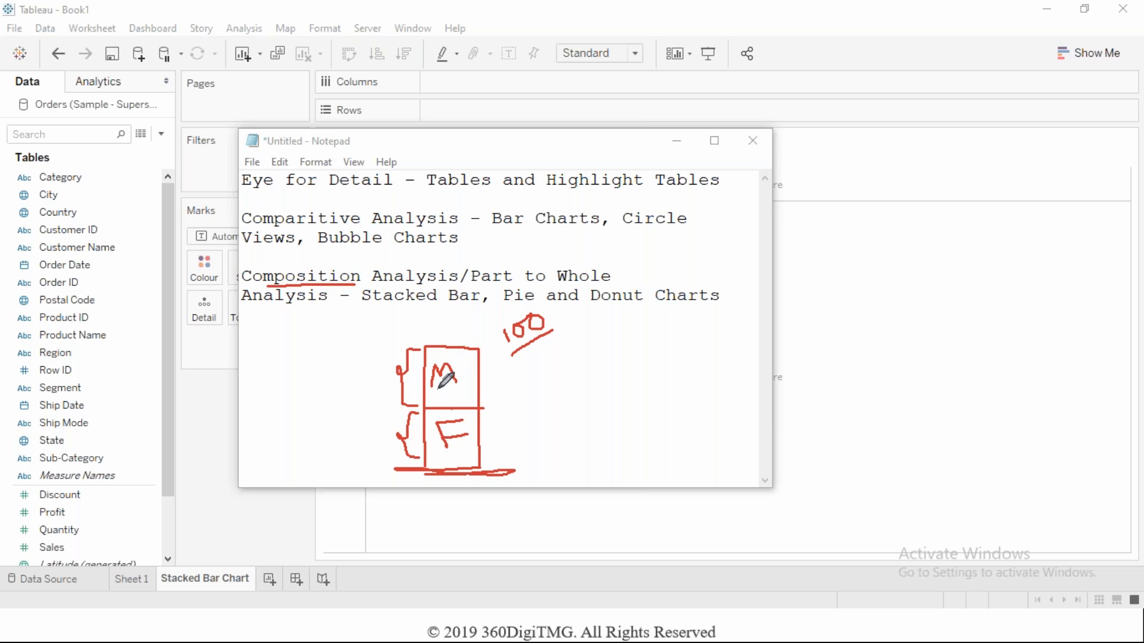
pyautogui.moveTo(473, 344)
pyautogui.mouseDown()
pyautogui.moveTo(507, 454)
pyautogui.moveTo(492, 476)
pyautogui.mouseUp()
pyautogui.moveTo(482, 408)
pyautogui.mouseDown()
pyautogui.moveTo(491, 413)
pyautogui.moveTo(484, 444)
pyautogui.mouseUp()
pyautogui.moveTo(482, 349)
pyautogui.mouseDown()
pyautogui.moveTo(489, 449)
pyautogui.moveTo(497, 440)
pyautogui.mouseUp()
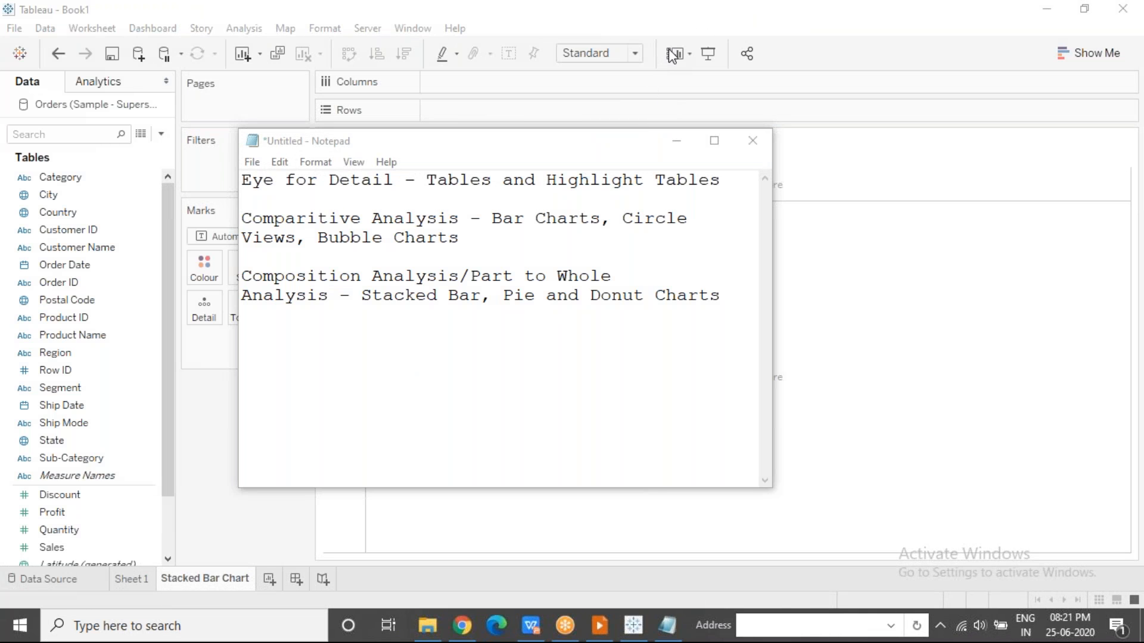
# Sketch a pie chart divided into four slices below the note and write 100 beside it.
pyautogui.moveTo(494, 315)
pyautogui.mouseDown()
pyautogui.moveTo(475, 309)
pyautogui.moveTo(455, 463)
pyautogui.moveTo(563, 358)
pyautogui.moveTo(502, 291)
pyautogui.moveTo(449, 317)
pyautogui.moveTo(492, 292)
pyautogui.moveTo(484, 385)
pyautogui.moveTo(567, 363)
pyautogui.mouseUp()
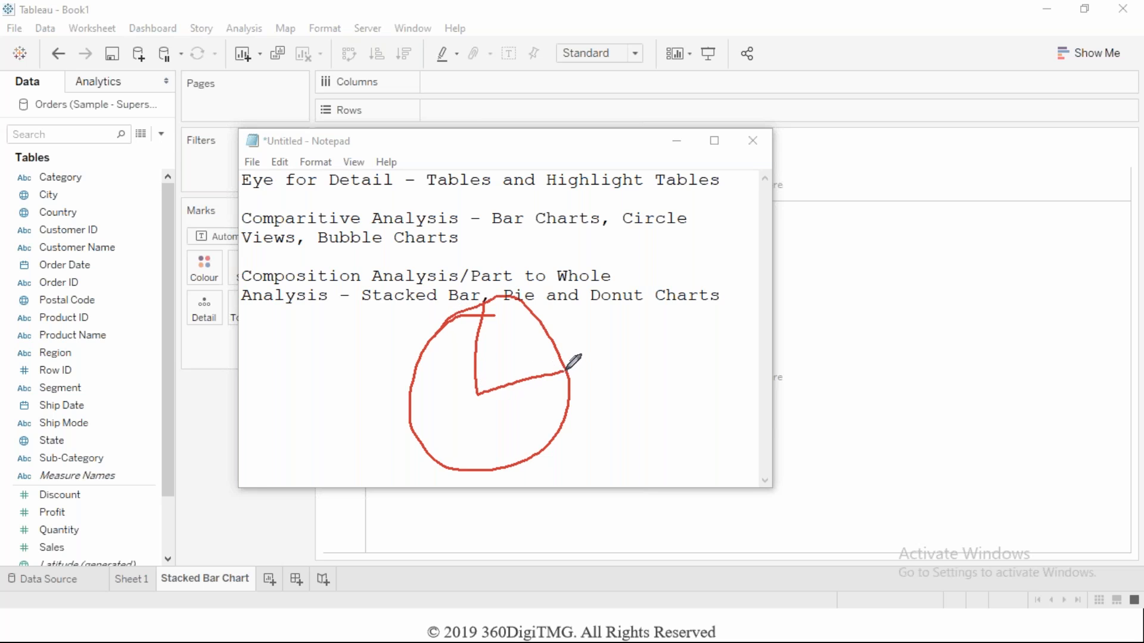
pyautogui.moveTo(479, 394); pyautogui.dragTo(413, 376)
pyautogui.moveTo(478, 393); pyautogui.dragTo(474, 472)
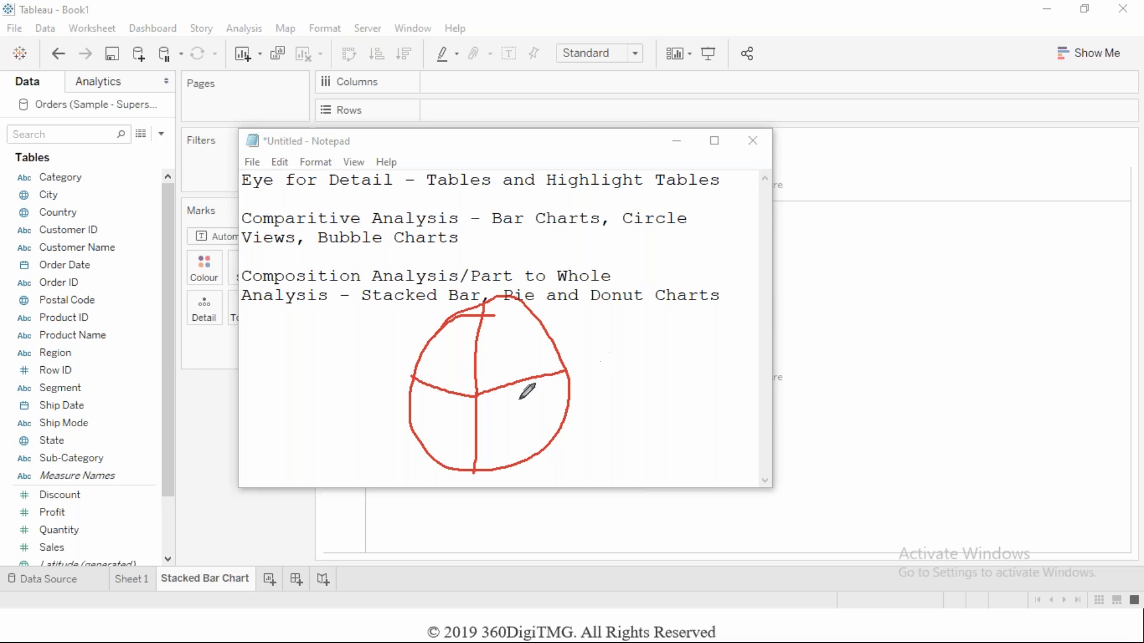
pyautogui.moveTo(608, 344)
pyautogui.mouseDown()
pyautogui.moveTo(610, 361)
pyautogui.moveTo(637, 341)
pyautogui.mouseUp()
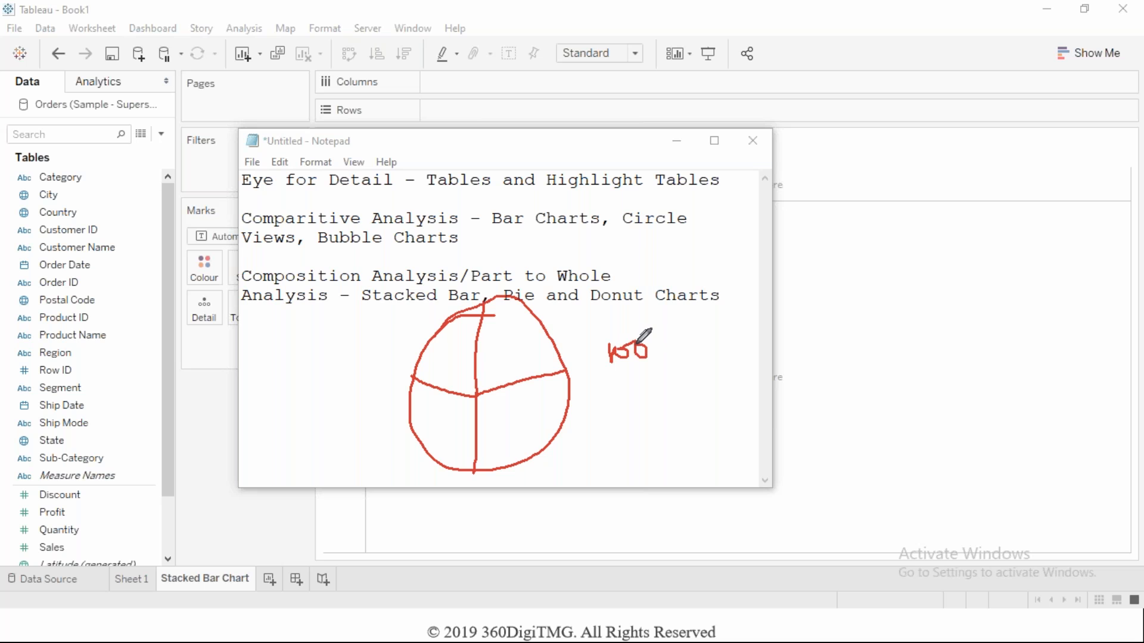
# Label the sketched pie's slices, outline the one holding the number range, and clear the annotations.
pyautogui.moveTo(490, 348)
pyautogui.mouseDown()
pyautogui.moveTo(494, 363)
pyautogui.moveTo(507, 346)
pyautogui.moveTo(539, 346)
pyautogui.moveTo(535, 356)
pyautogui.mouseUp()
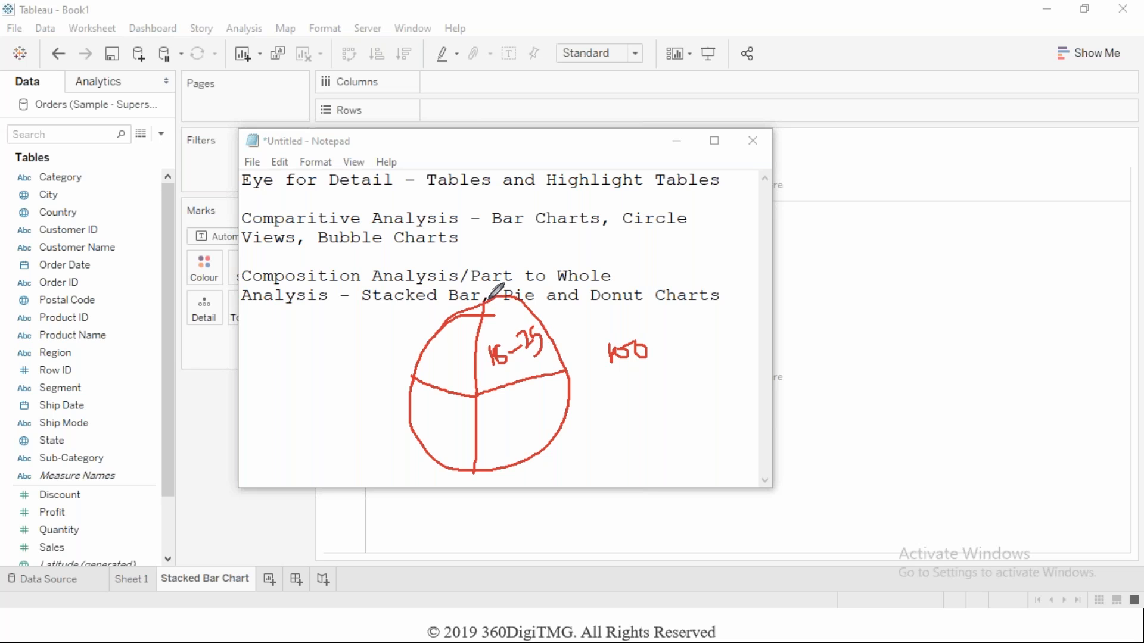
pyautogui.moveTo(476, 393)
pyautogui.mouseDown()
pyautogui.moveTo(574, 370)
pyautogui.moveTo(490, 296)
pyautogui.mouseUp()
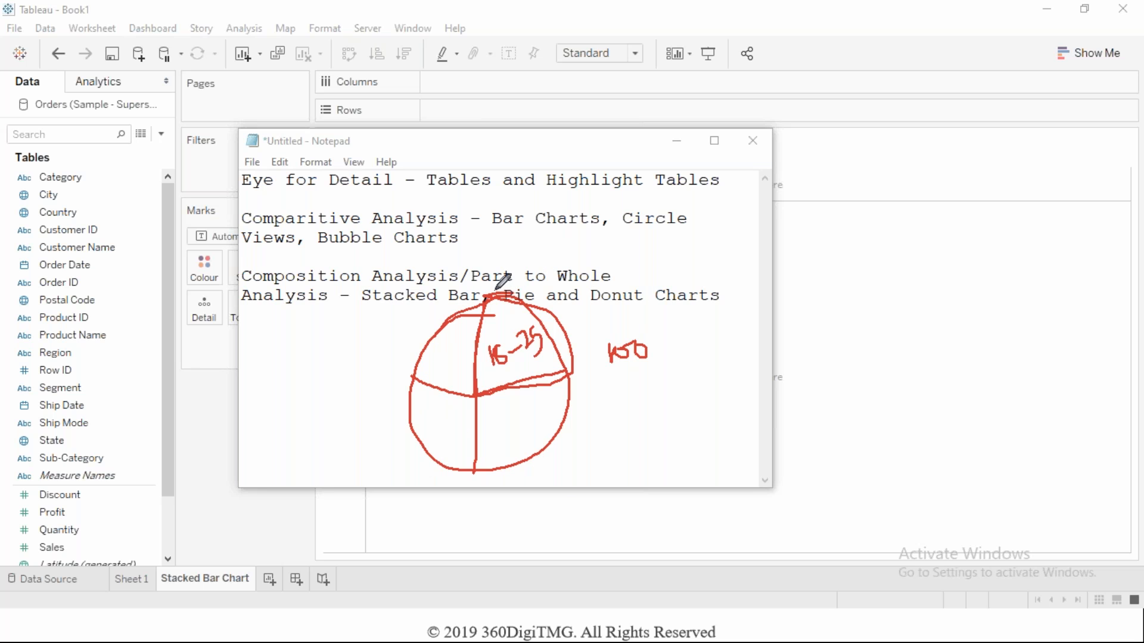
pyautogui.moveTo(490, 295)
pyautogui.mouseDown()
pyautogui.moveTo(563, 331)
pyautogui.moveTo(575, 363)
pyautogui.moveTo(479, 393)
pyautogui.moveTo(486, 295)
pyautogui.moveTo(480, 392)
pyautogui.moveTo(574, 357)
pyautogui.moveTo(567, 302)
pyautogui.moveTo(492, 263)
pyautogui.mouseUp()
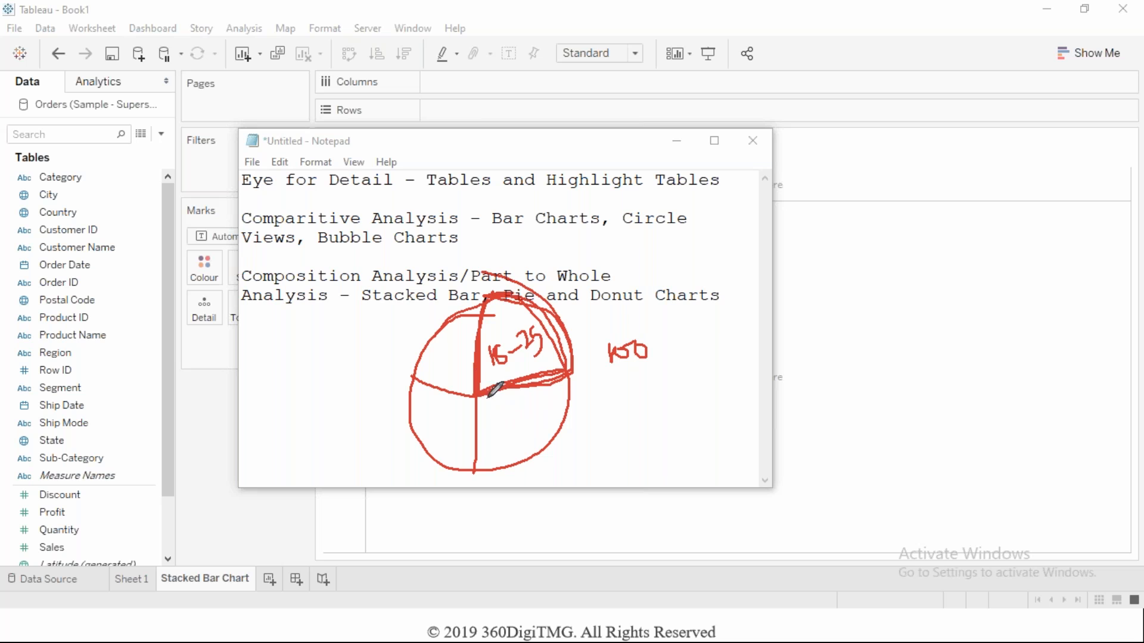
pyautogui.moveTo(492, 417)
pyautogui.mouseDown()
pyautogui.moveTo(505, 439)
pyautogui.moveTo(566, 389)
pyautogui.moveTo(553, 398)
pyautogui.mouseUp()
pyautogui.moveTo(445, 413); pyautogui.dragTo(434, 423)
pyautogui.moveTo(445, 374); pyautogui.dragTo(463, 353)
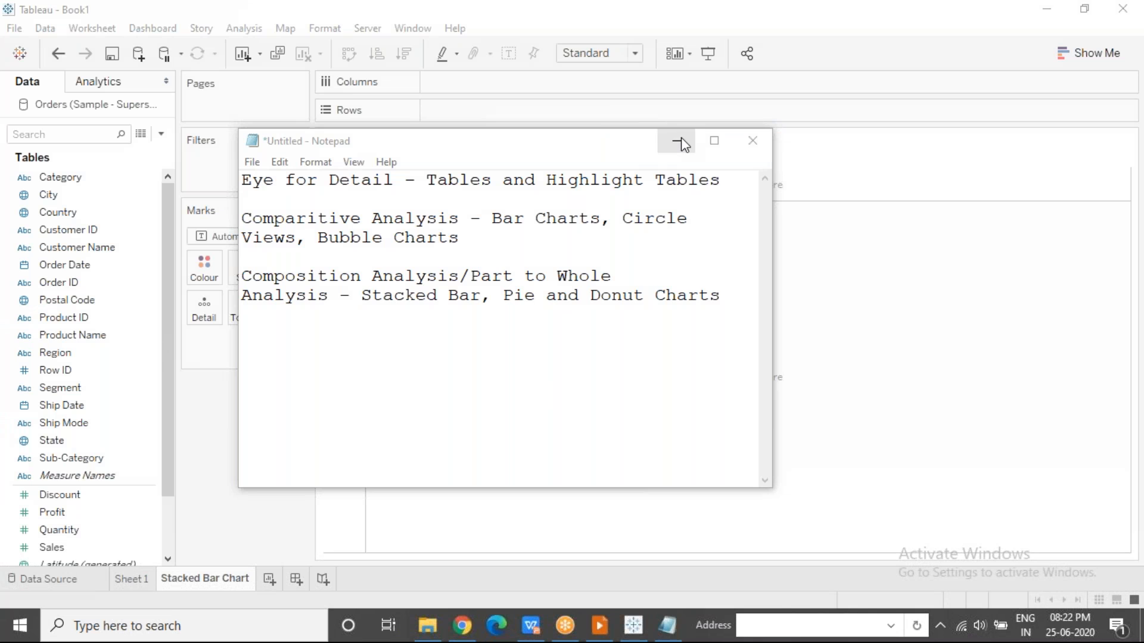
# Highlight "Stacked Bar" and "Pie" in the note, and minimize Notepad to return to Tableau.
pyautogui.moveTo(481, 295); pyautogui.dragTo(329, 295)
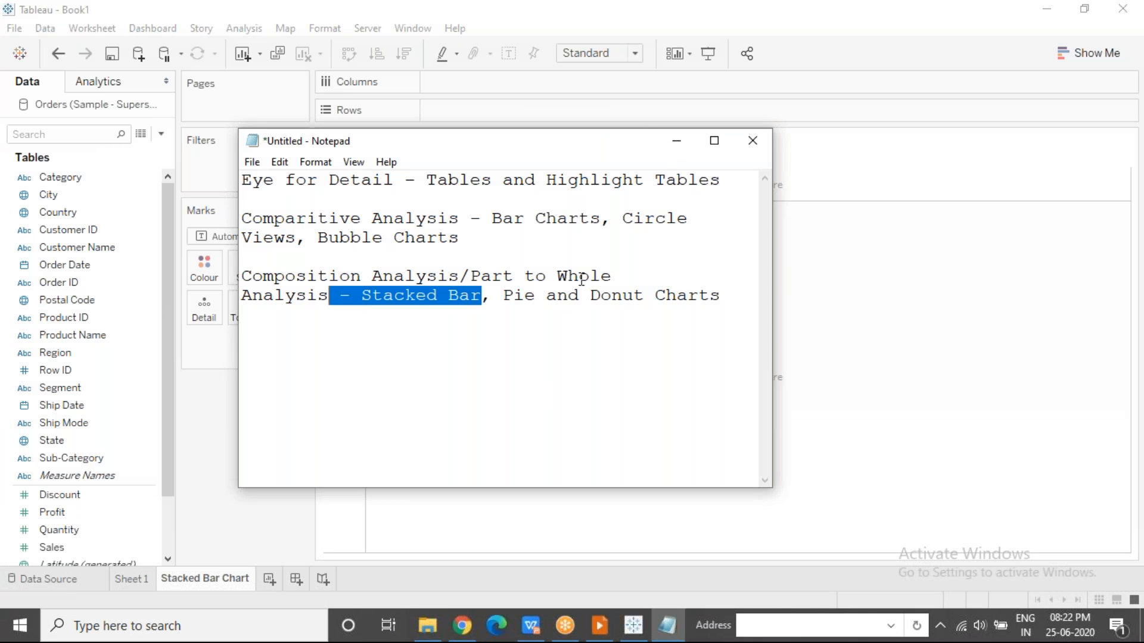
pyautogui.moveTo(535, 295); pyautogui.dragTo(481, 295)
pyautogui.click(676, 141)
# Plot Sales on rows against the year of Order Date on columns, using the Bar mark type.
pyautogui.moveTo(78, 264); pyautogui.dragTo(508, 82)
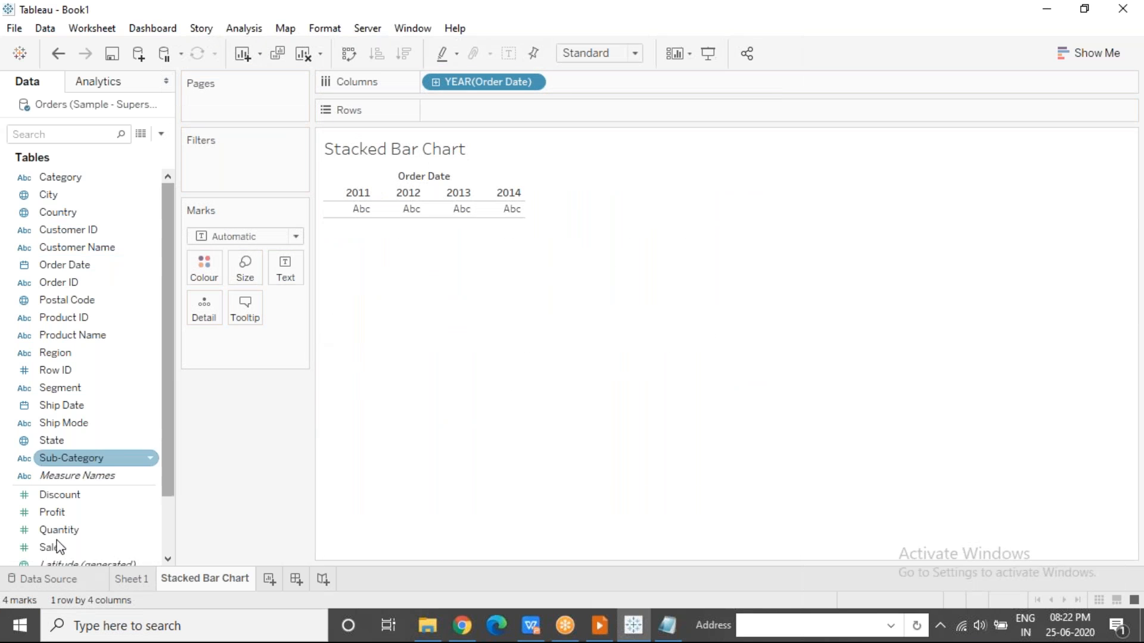
pyautogui.moveTo(48, 548); pyautogui.dragTo(441, 111)
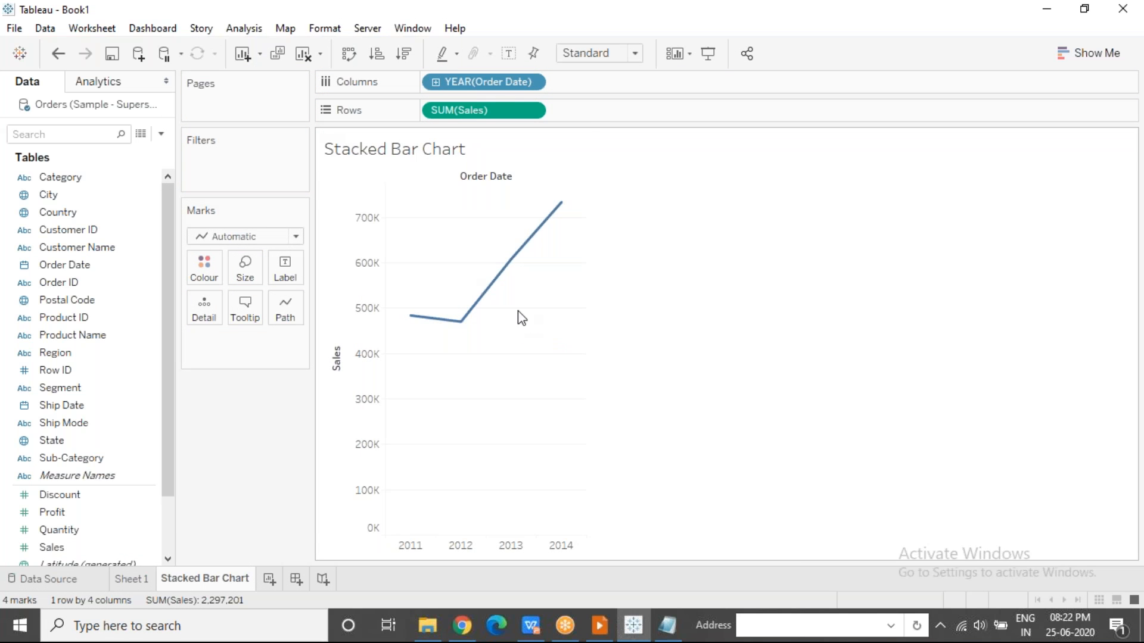
pyautogui.click(287, 240)
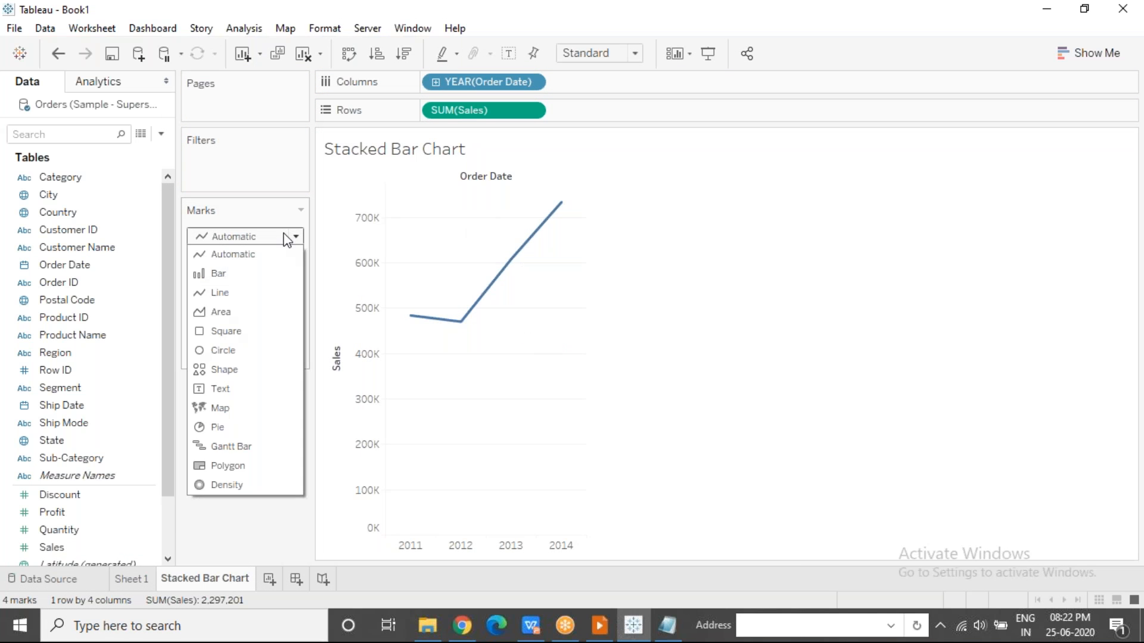
pyautogui.click(262, 274)
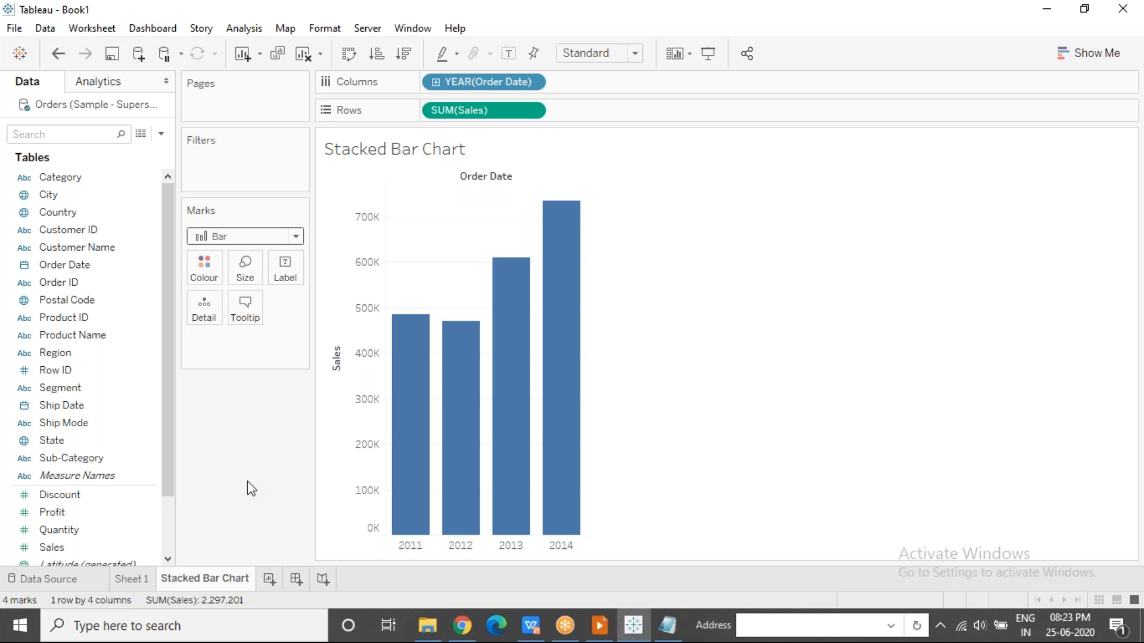
# Inspect the sales bars for 2011, 2012, 2013 and 2014 one by one, and clear the selection.
pyautogui.moveTo(417, 322)
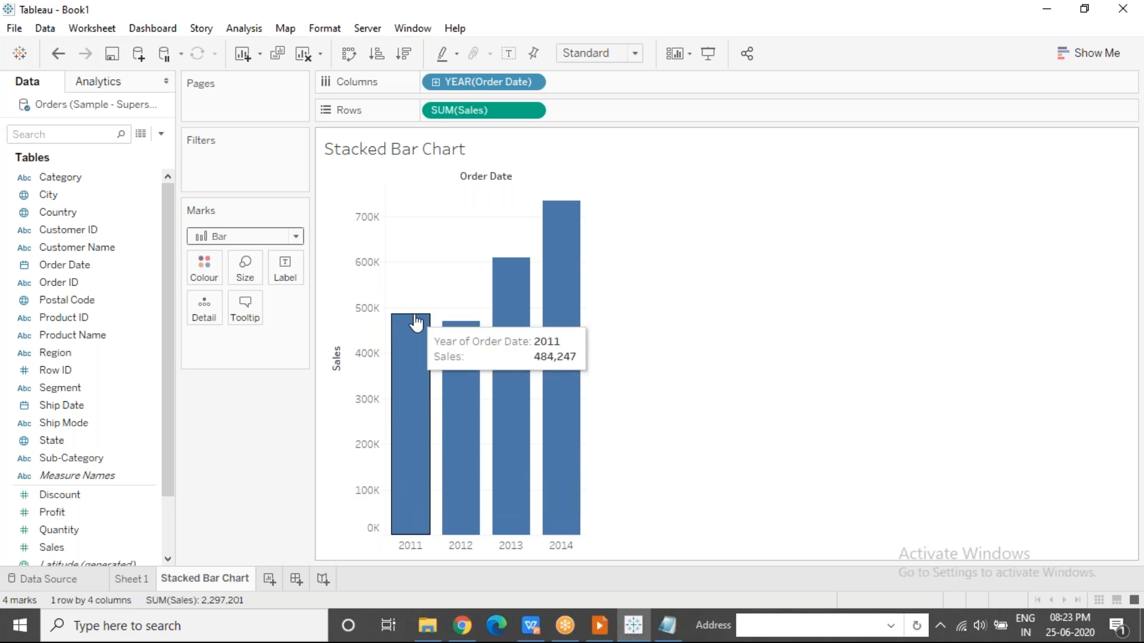
pyautogui.click(416, 362)
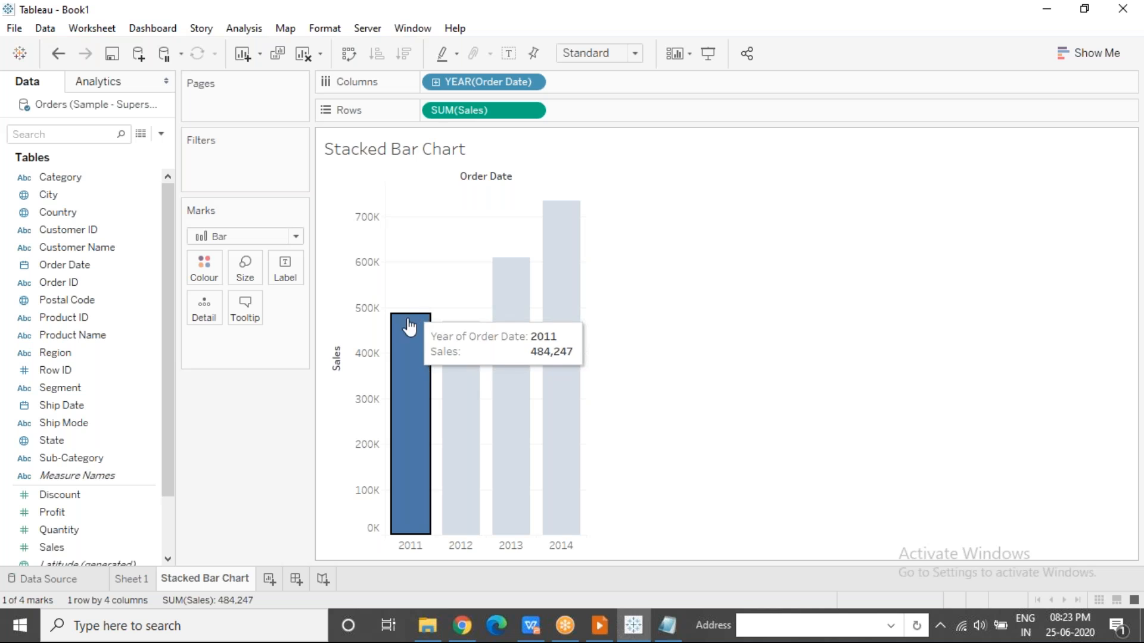
pyautogui.click(456, 355)
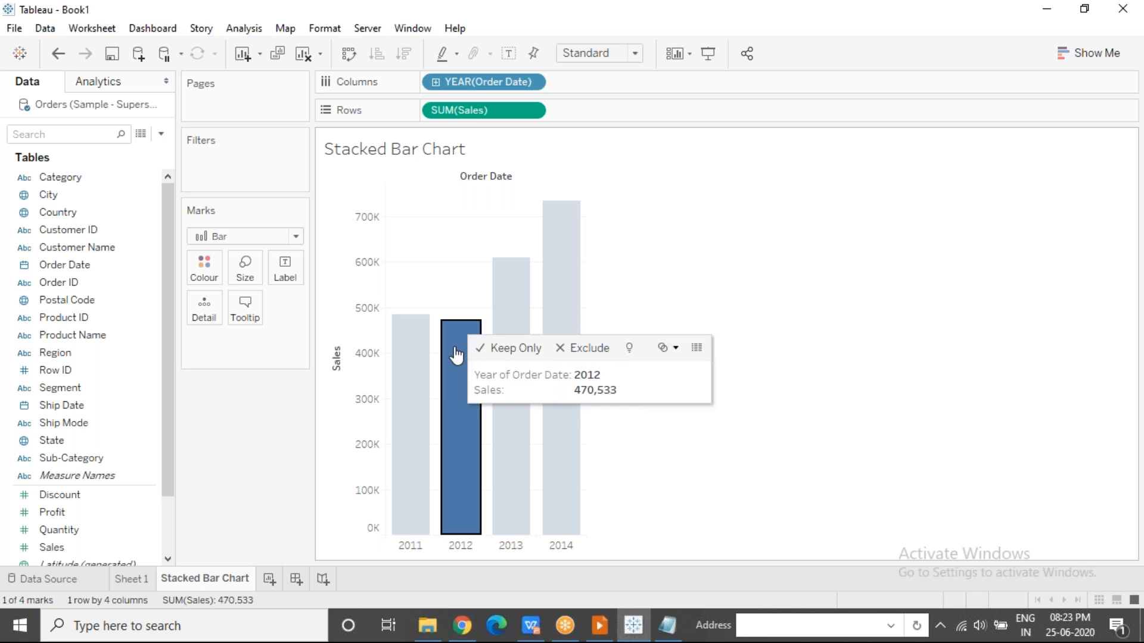
pyautogui.click(508, 297)
pyautogui.click(560, 244)
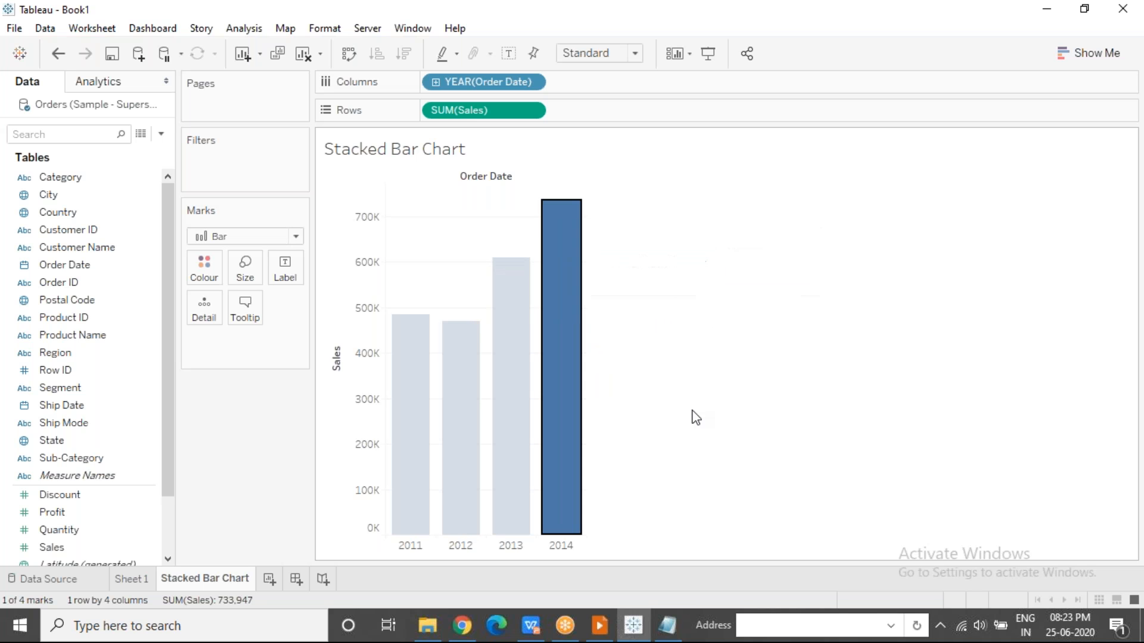
pyautogui.click(696, 417)
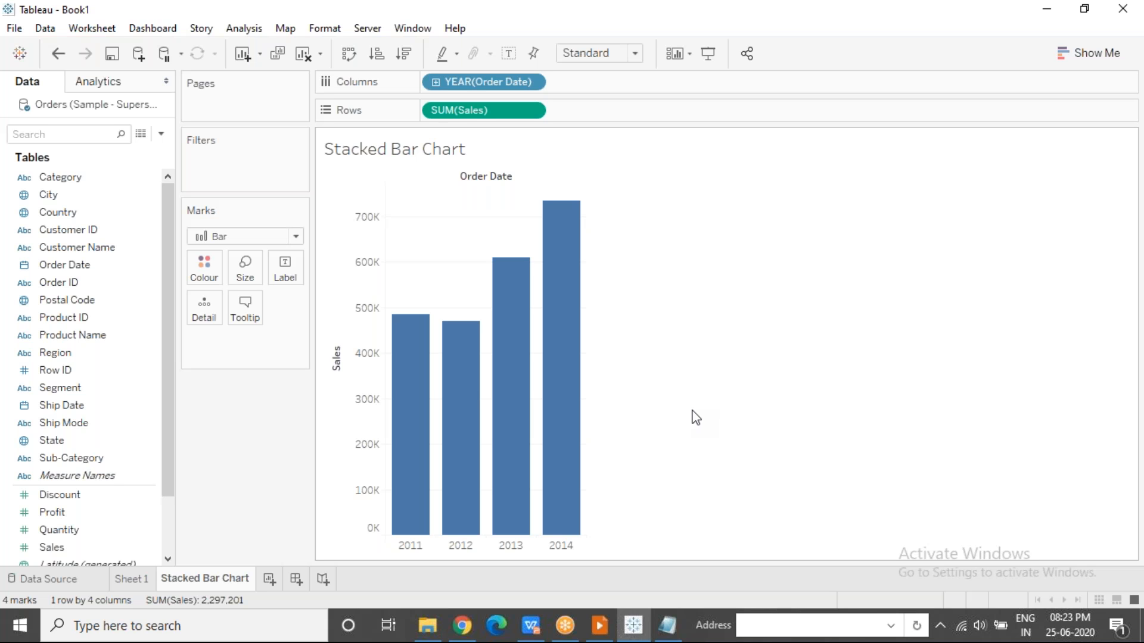
# Add Category to the columns after Order Date, and move it to Colour so each year's bar is stacked by category.
pyautogui.moveTo(51, 174); pyautogui.dragTo(574, 81)
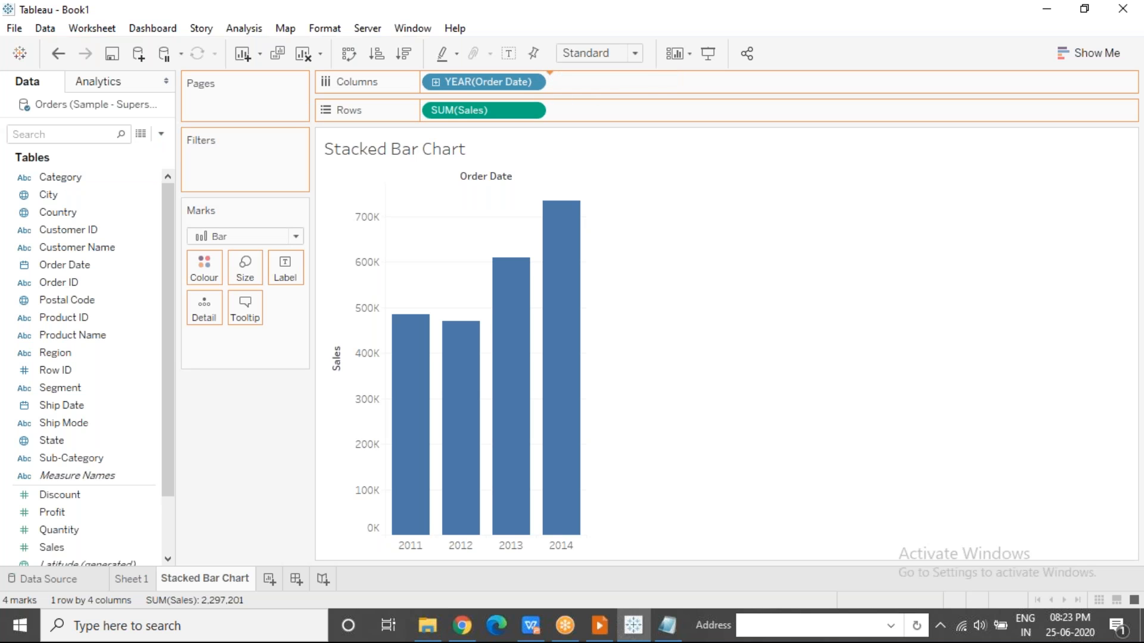
pyautogui.moveTo(465, 436)
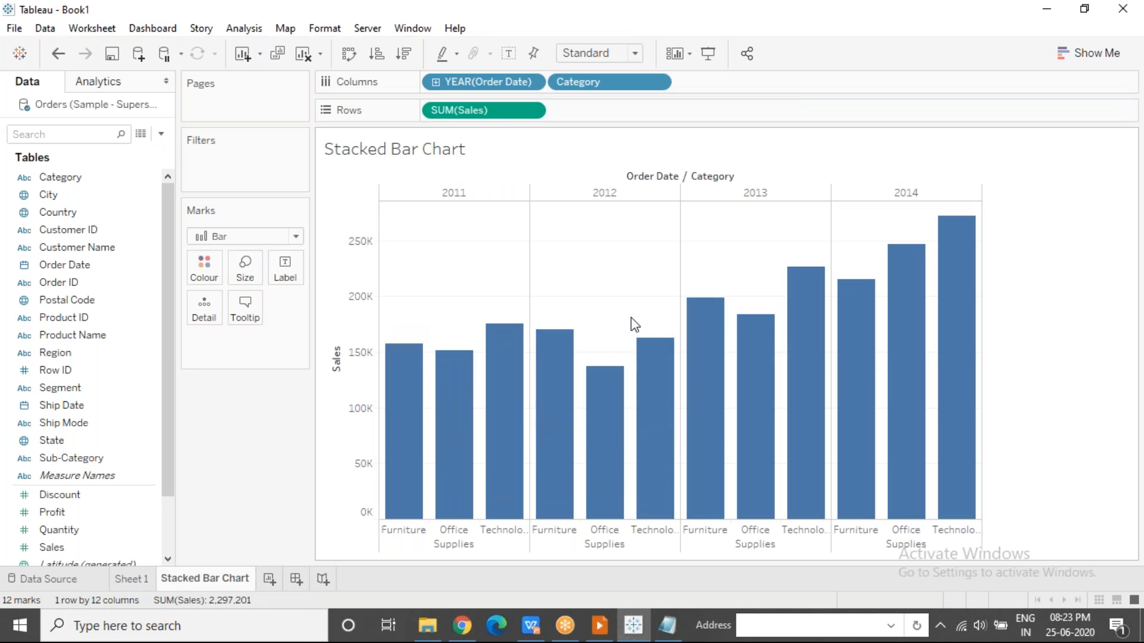
pyautogui.moveTo(614, 83); pyautogui.dragTo(204, 267)
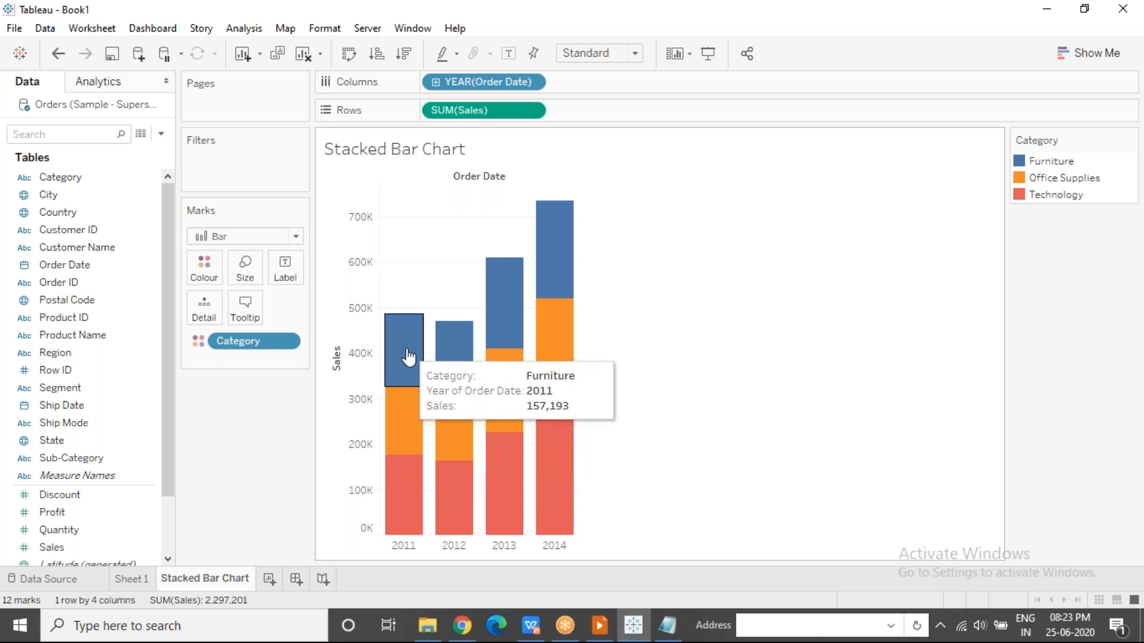
# Examine the sales of each category segment in the 2011 bar, and select its Office Supplies segment.
pyautogui.moveTo(405, 473)
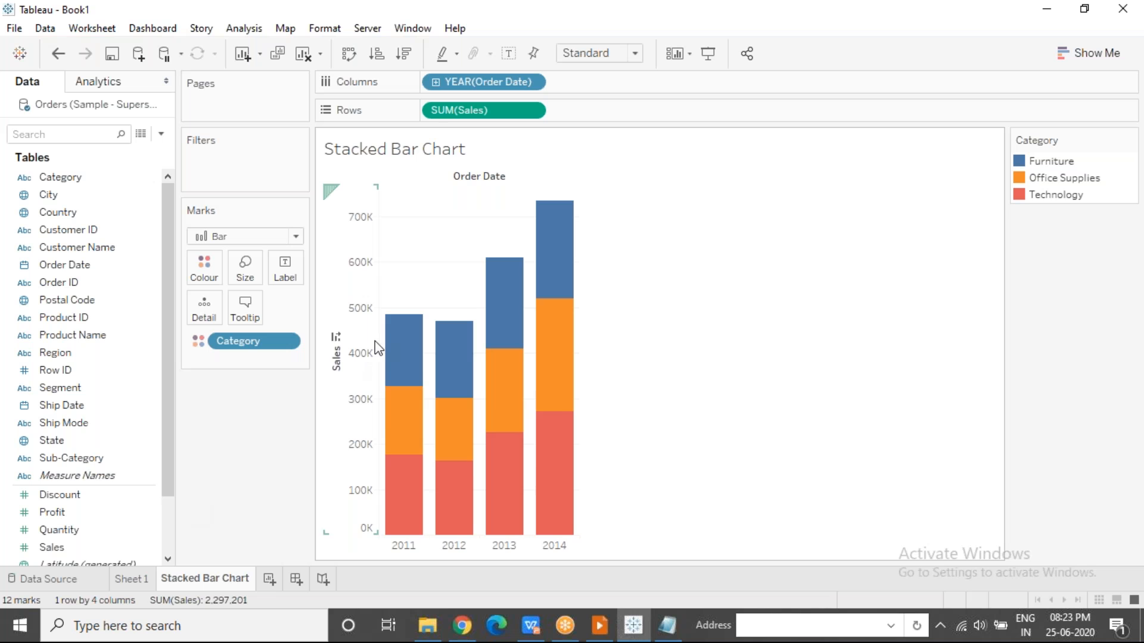
pyautogui.moveTo(402, 395)
pyautogui.moveTo(401, 502)
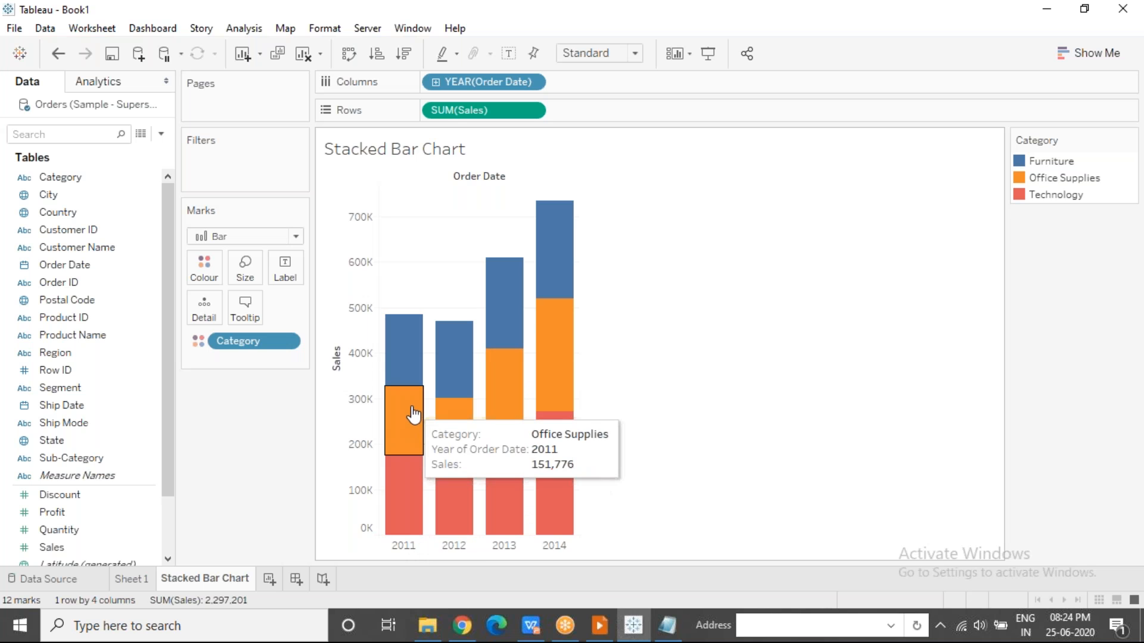
pyautogui.moveTo(414, 374)
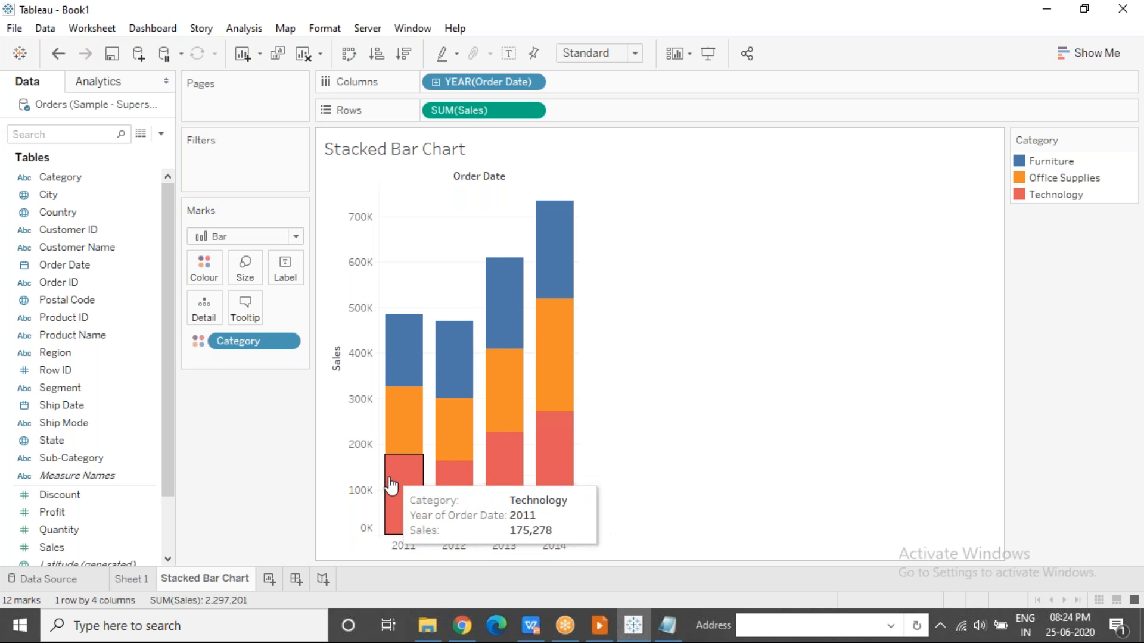
pyautogui.moveTo(412, 425)
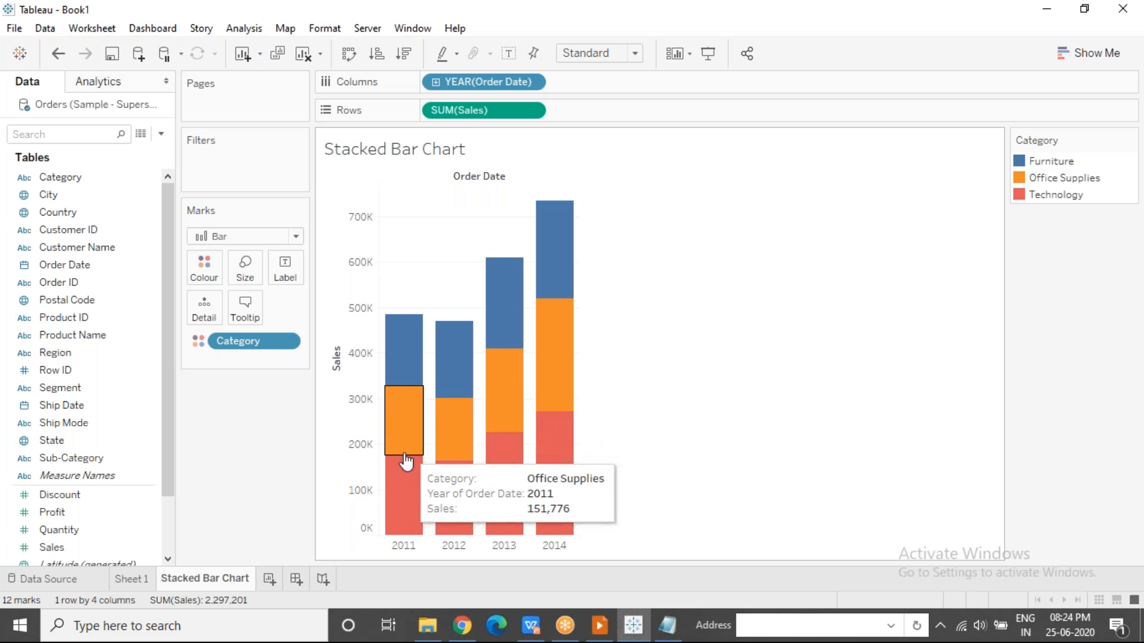
pyautogui.click(400, 416)
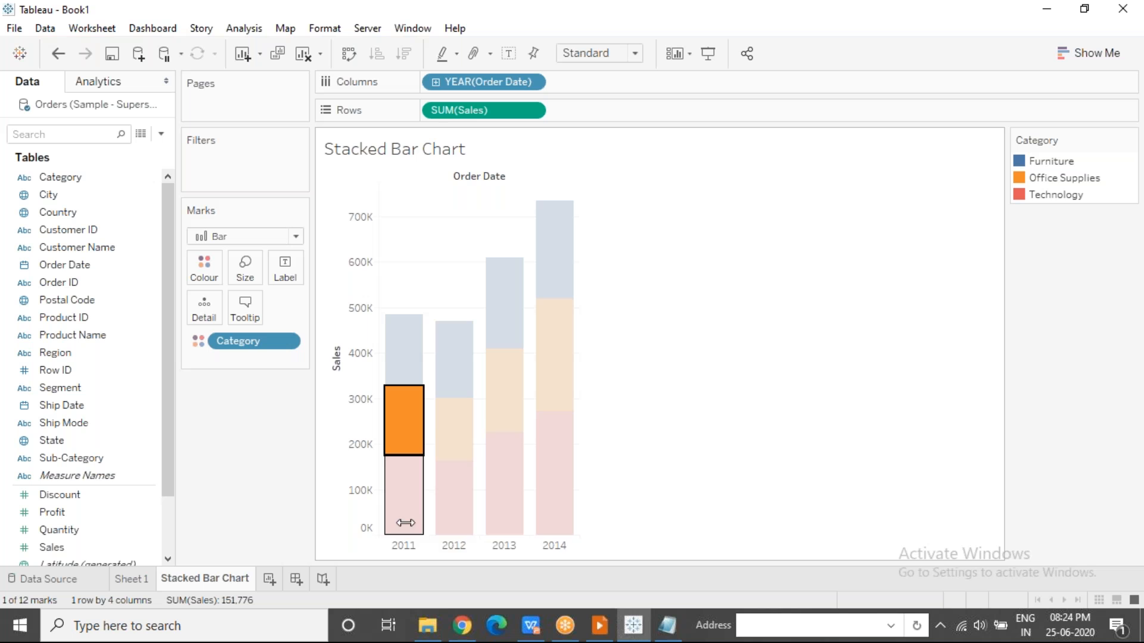
# Inspect the sales of the Furniture segment in the 2011 bar, and clear the selection.
pyautogui.click(405, 368)
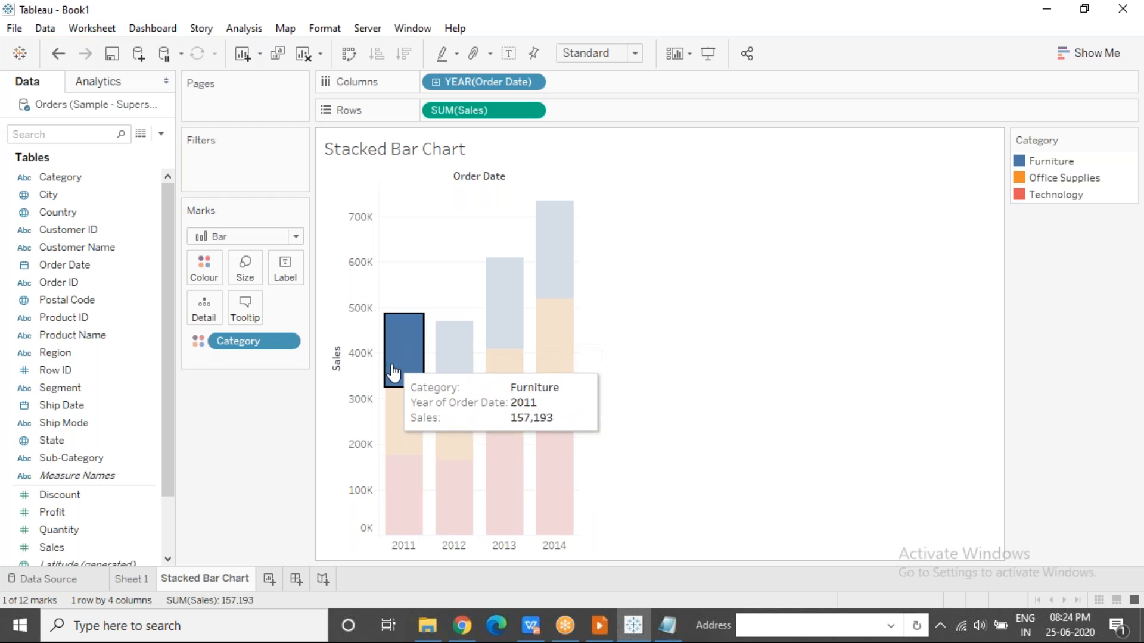
pyautogui.moveTo(409, 374)
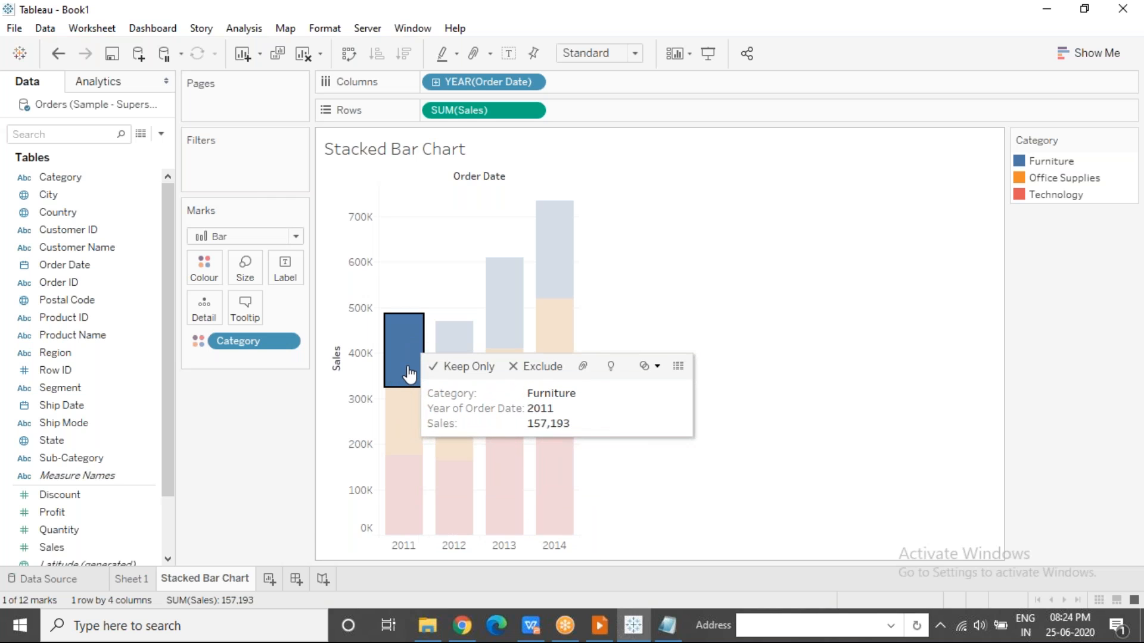
pyautogui.click(422, 262)
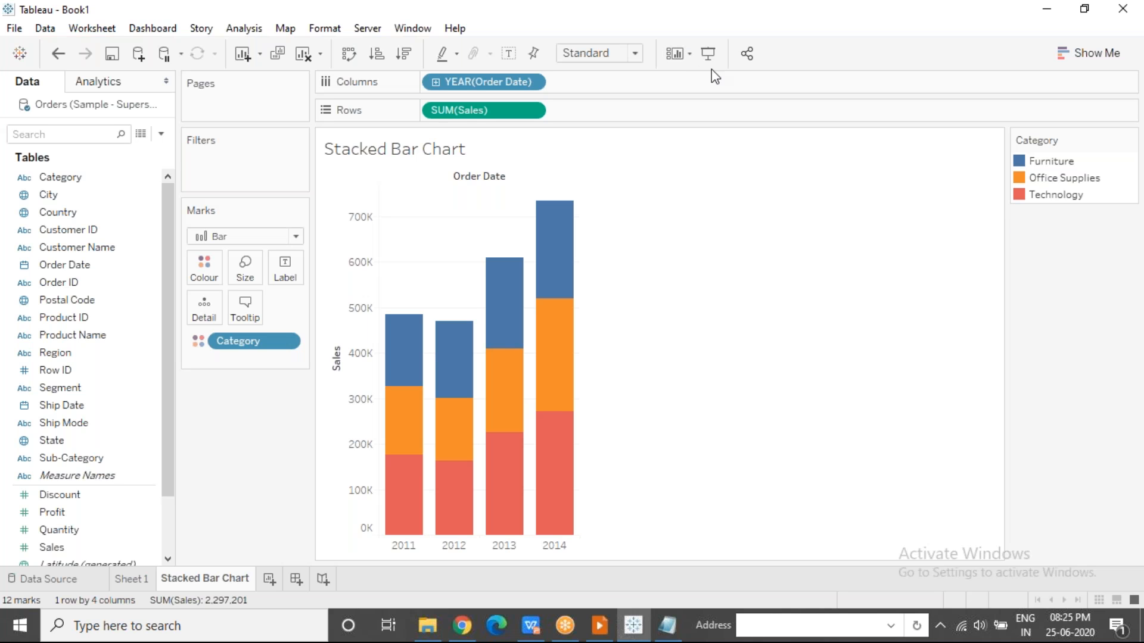
pyautogui.click(977, 245)
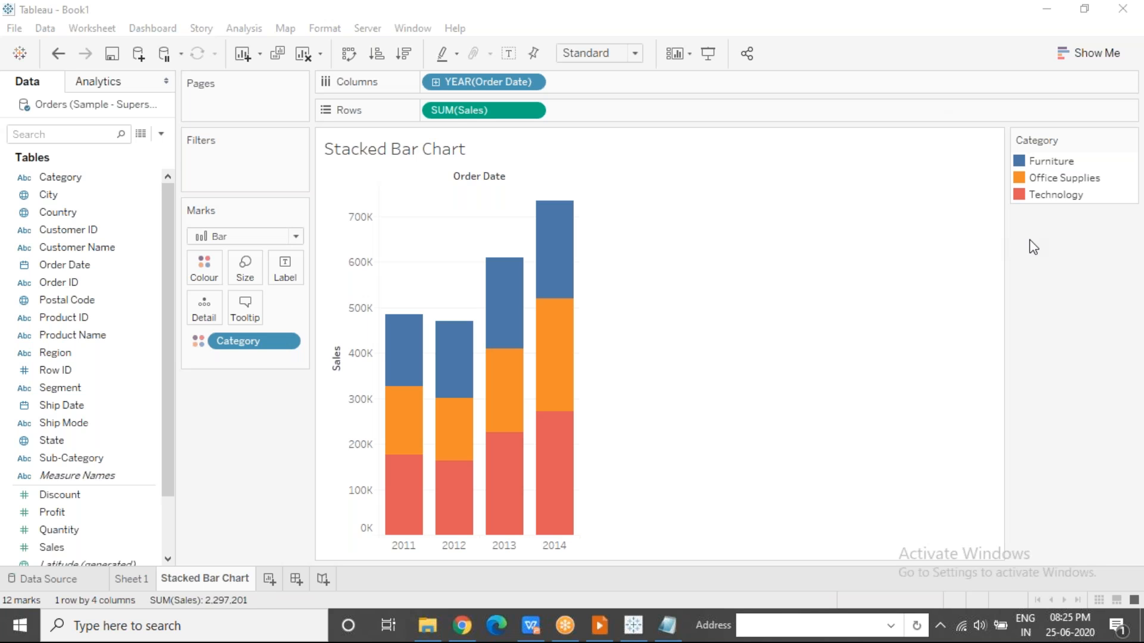
pyautogui.moveTo(514, 387)
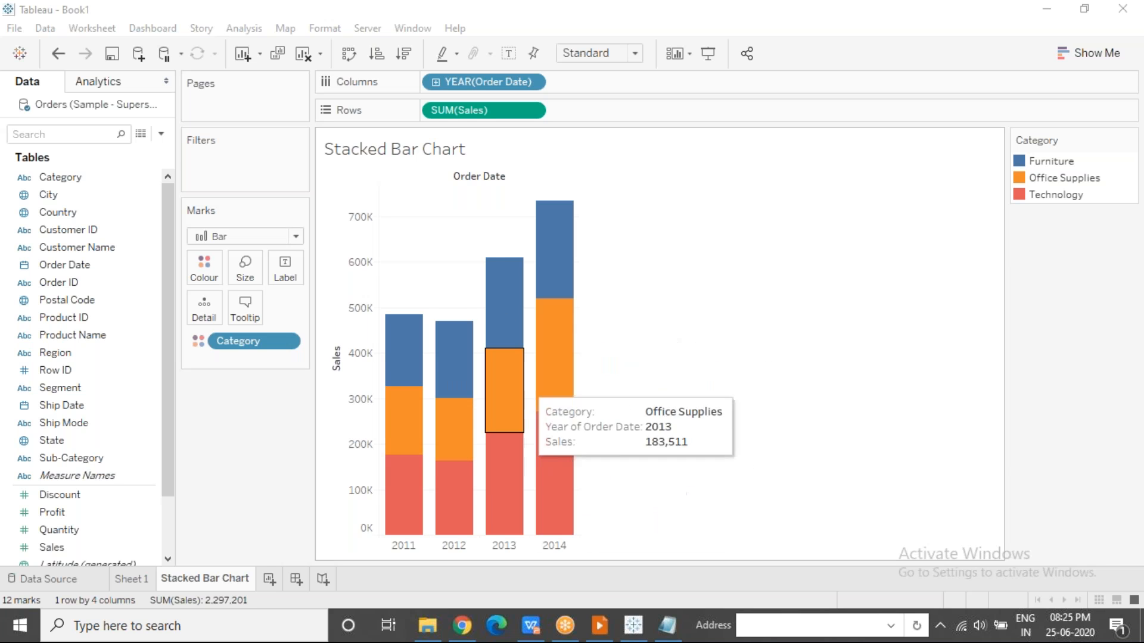
# Take Category off Colour to inspect the undivided 2011 sales bar, and put Category back on Colour.
pyautogui.moveTo(262, 345); pyautogui.dragTo(256, 441)
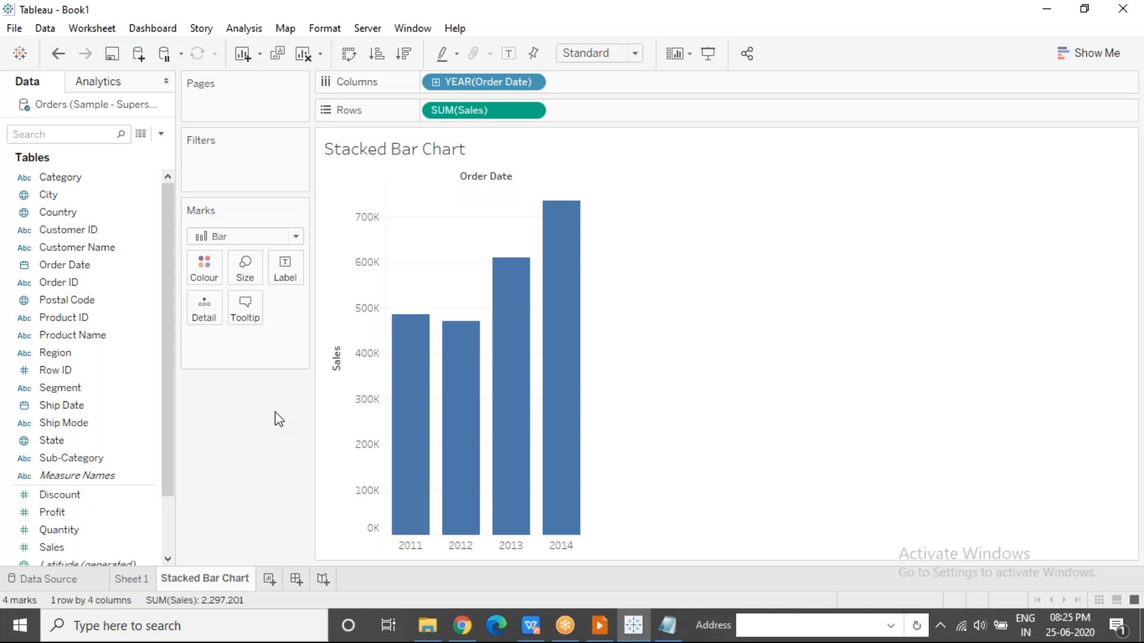
pyautogui.click(414, 343)
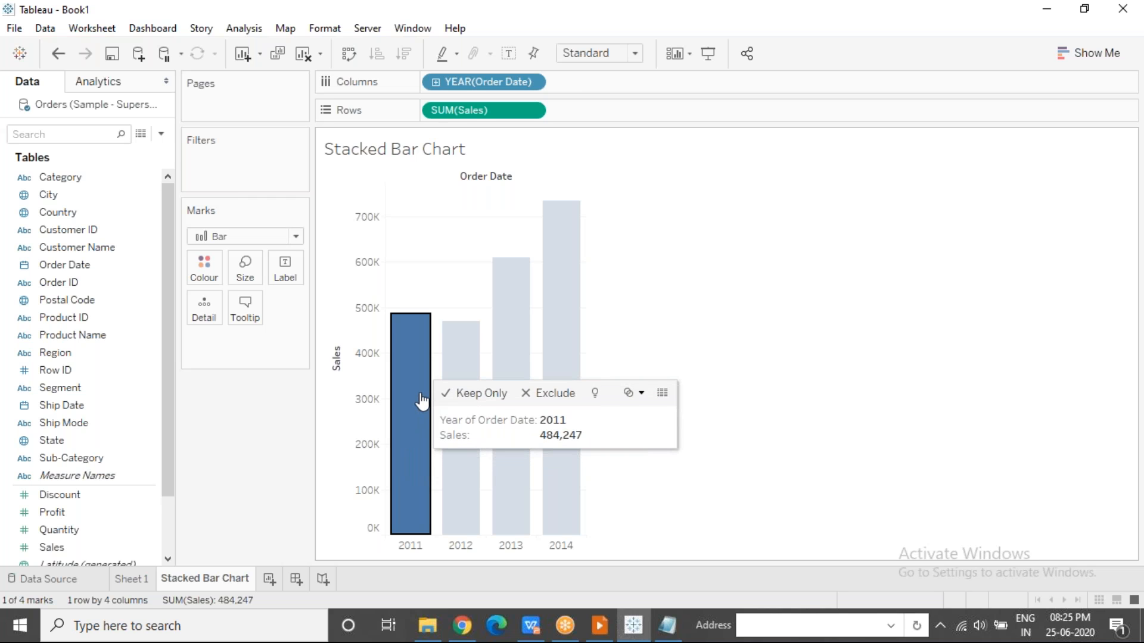
pyautogui.moveTo(81, 178); pyautogui.dragTo(209, 270)
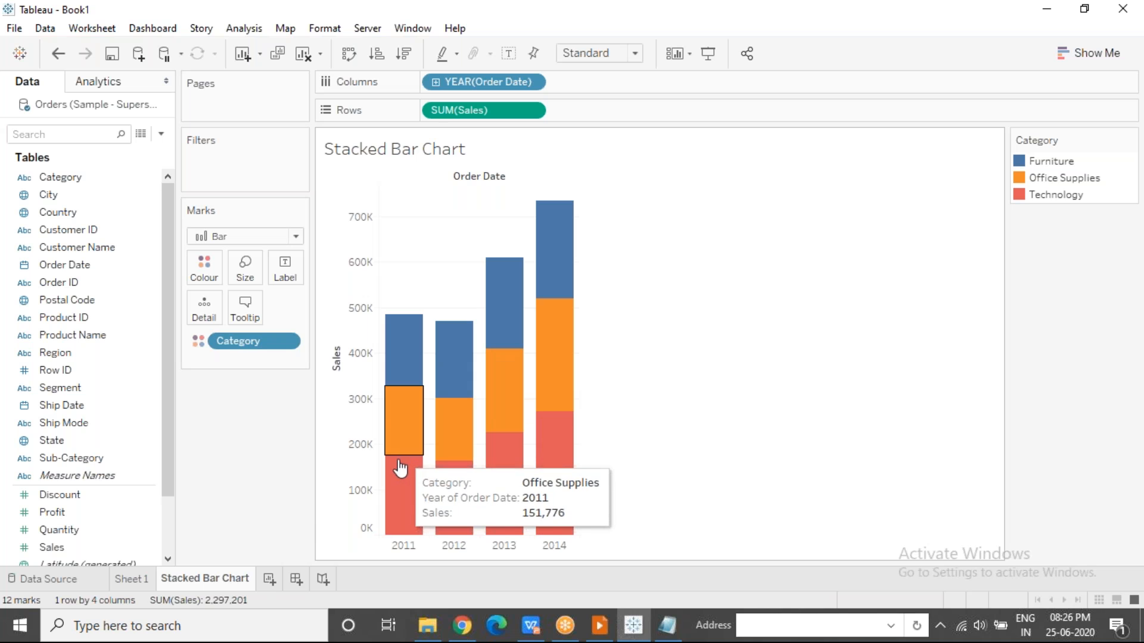
# Compare the Technology, Office Supplies and Furniture segments of the 2011 bar one by one, and clear the selection.
pyautogui.click(411, 482)
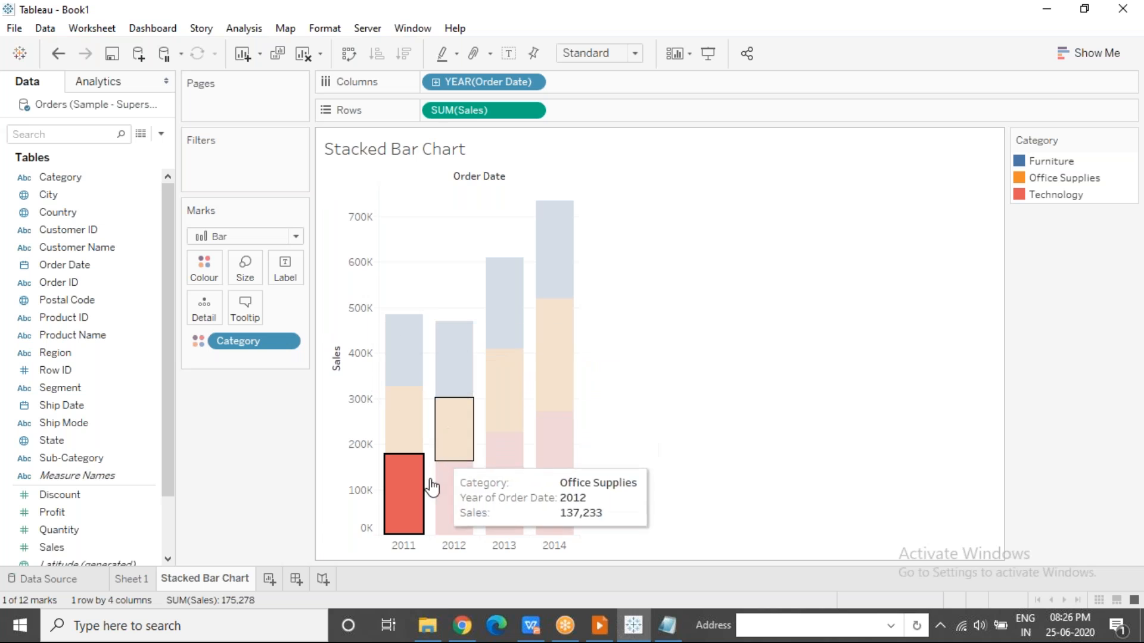
pyautogui.click(408, 413)
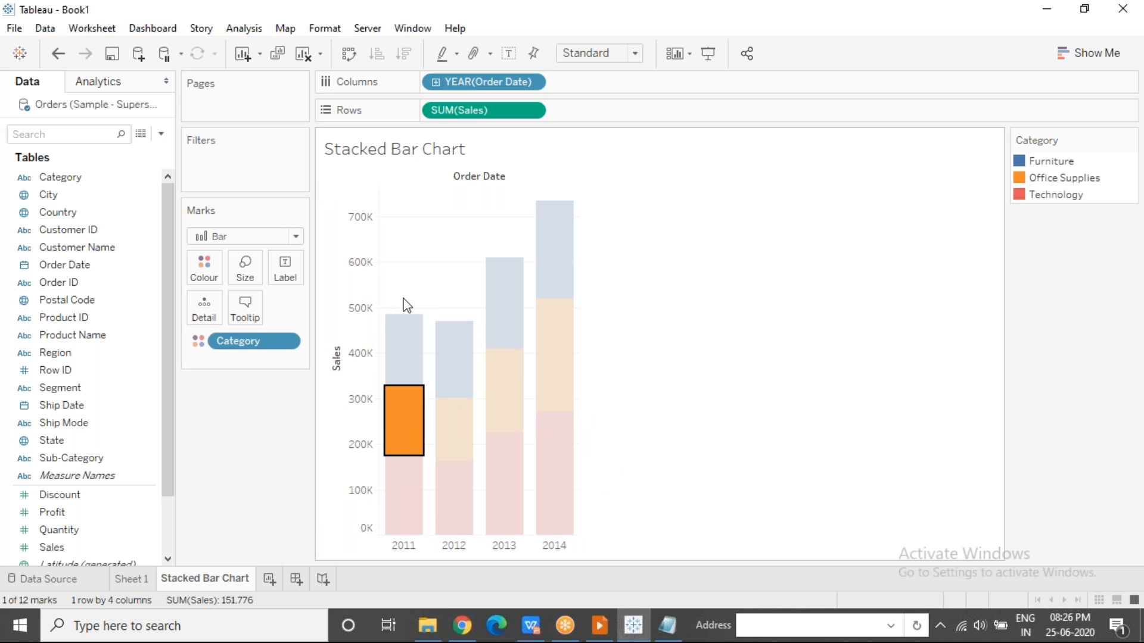
pyautogui.click(403, 348)
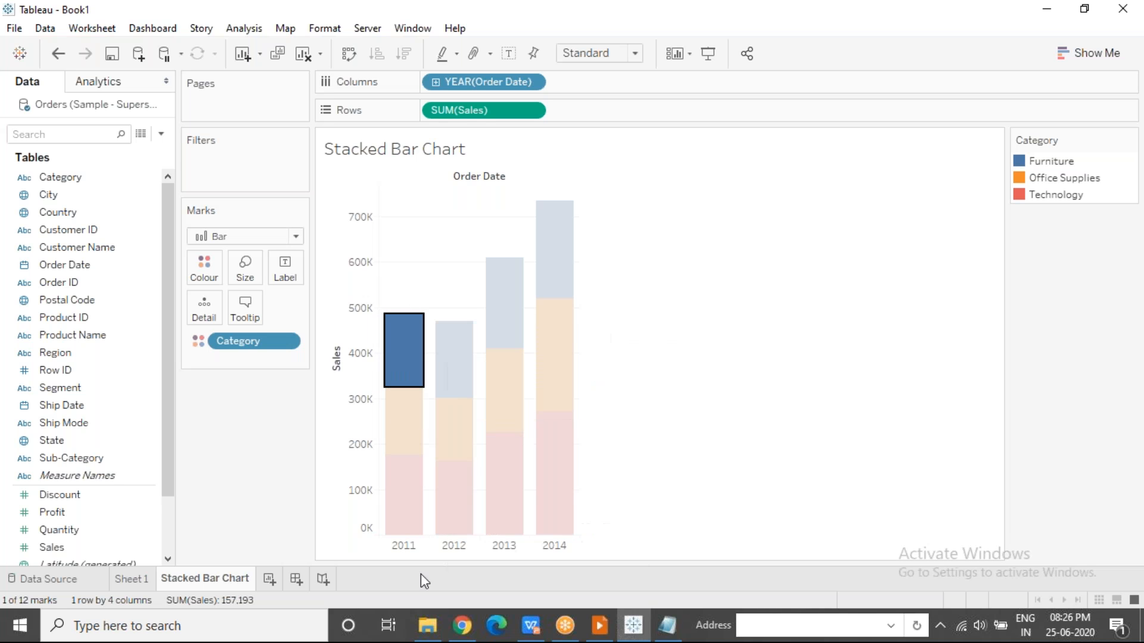
pyautogui.click(433, 251)
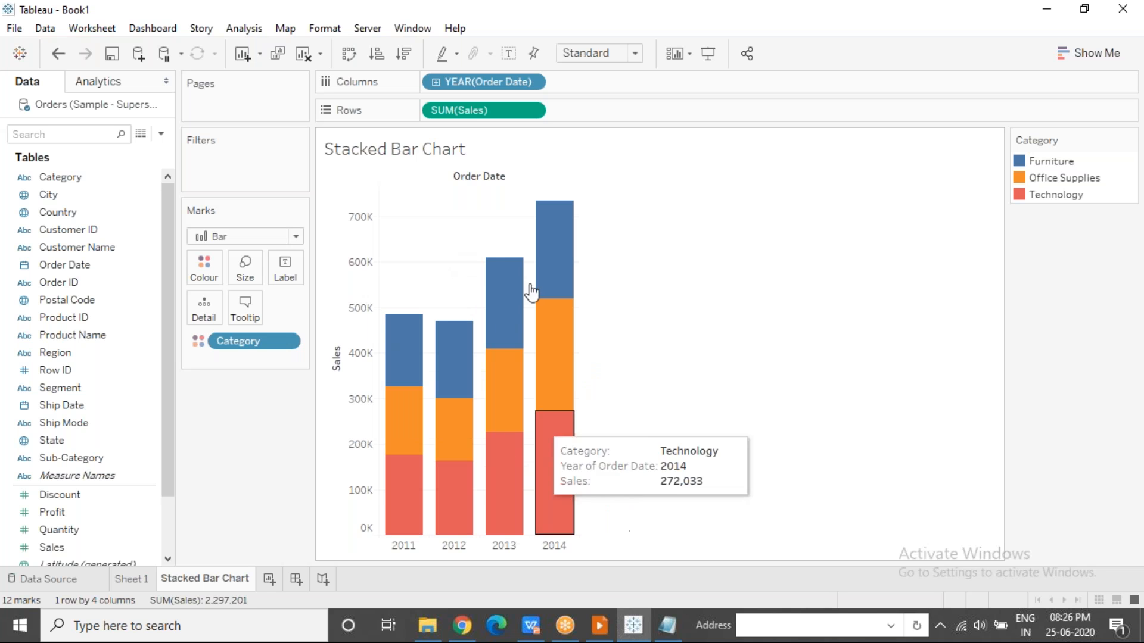
pyautogui.moveTo(410, 415)
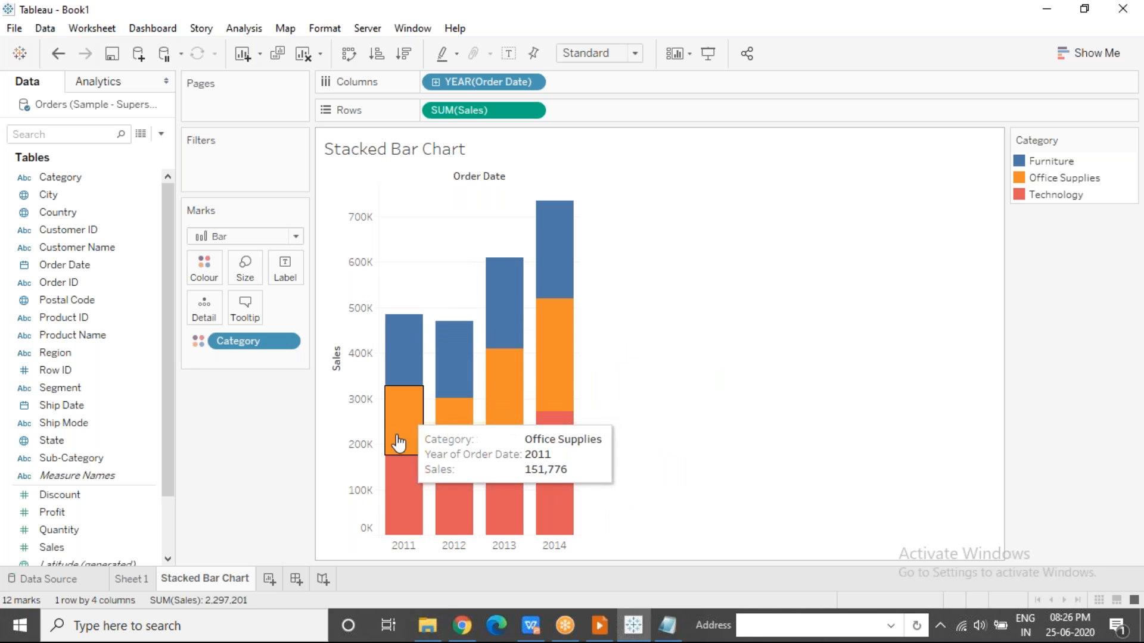
pyautogui.moveTo(405, 355)
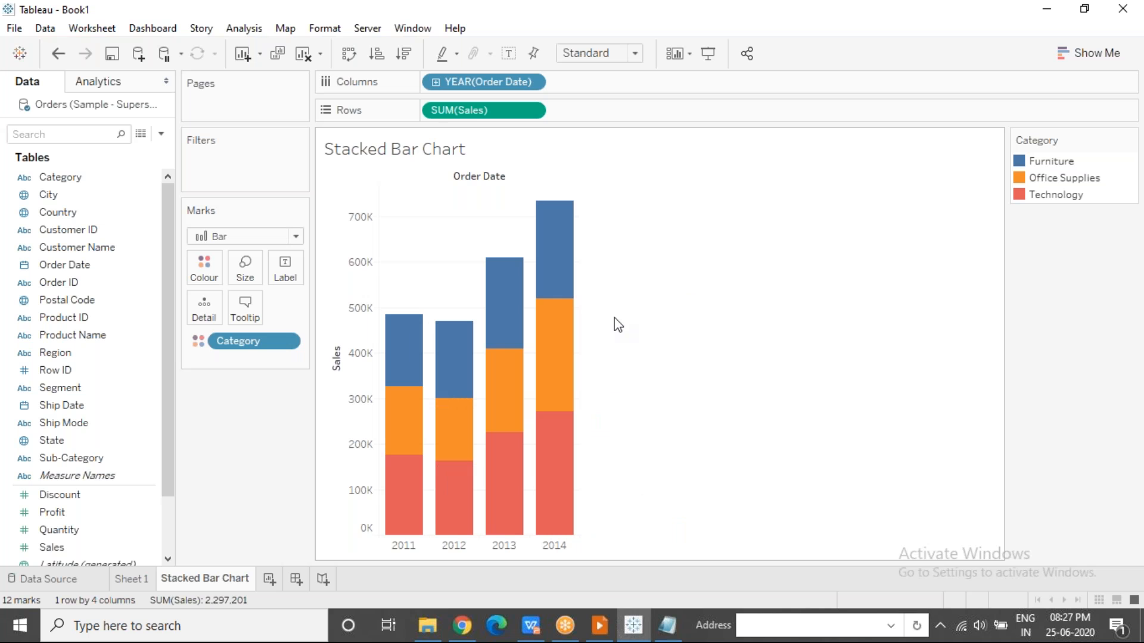
# Switch to File Explorer and open the presentation Data Visualization Principles.pptx from the Tableau folder in Documents.
pyautogui.click(429, 629)
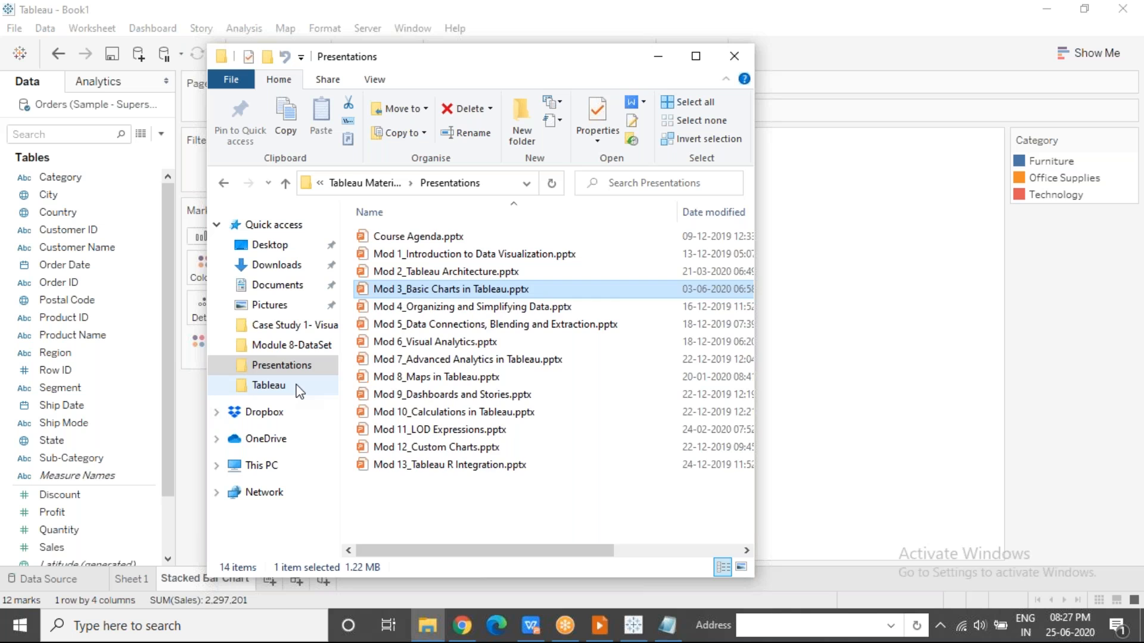
pyautogui.click(296, 388)
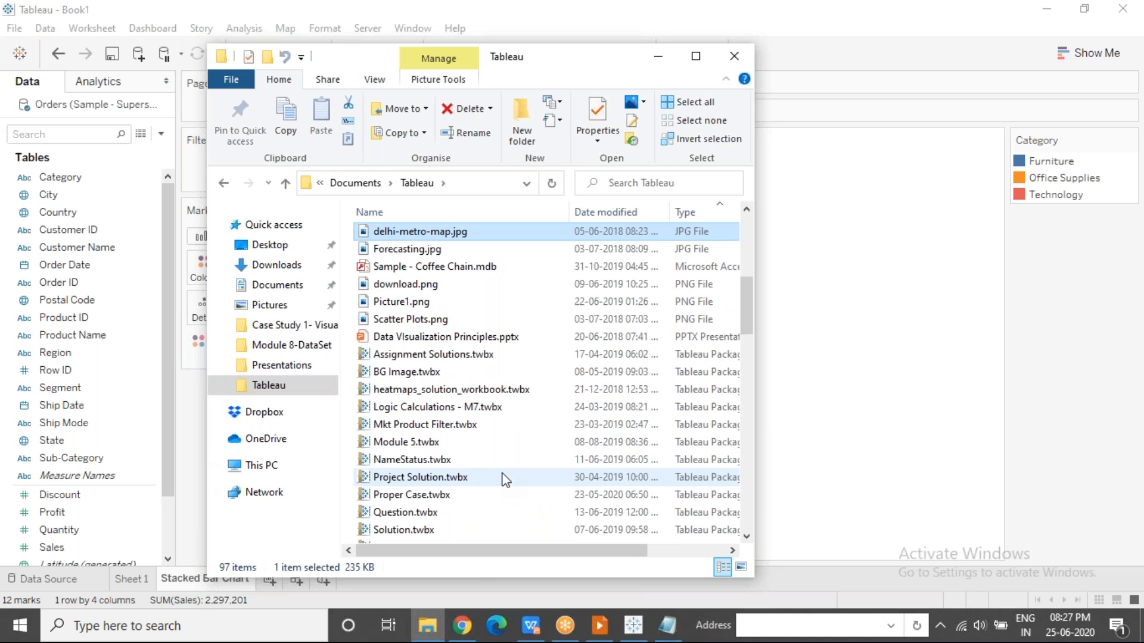
pyautogui.press('d')
pyautogui.press('d')
pyautogui.press('d')
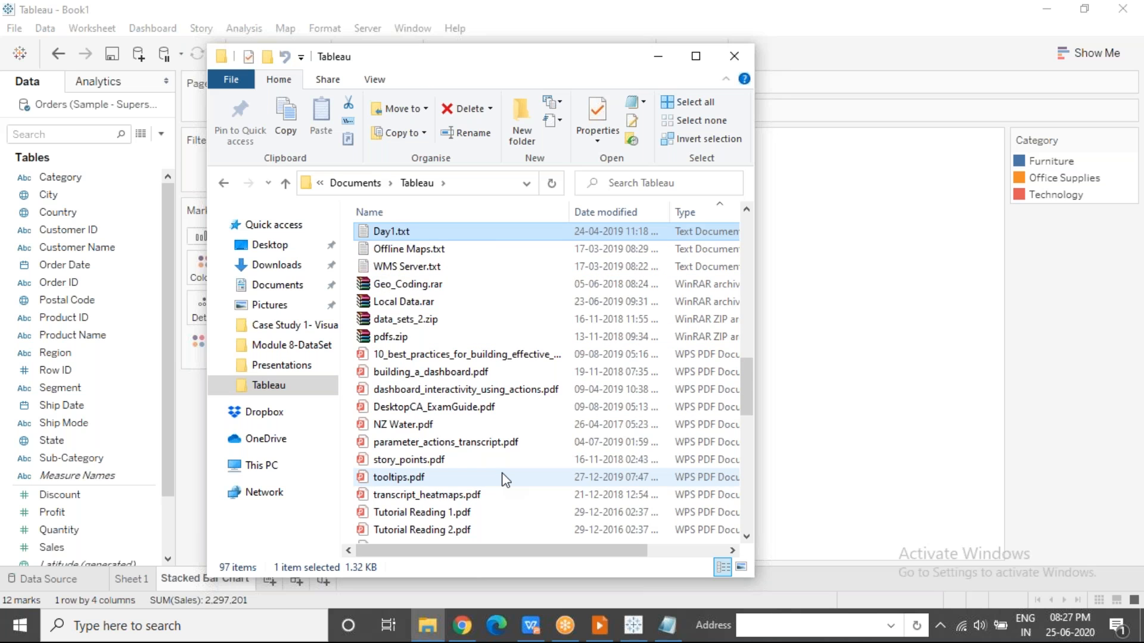
pyautogui.press('d')
pyautogui.press('d')
pyautogui.press('d')
pyautogui.press('d')
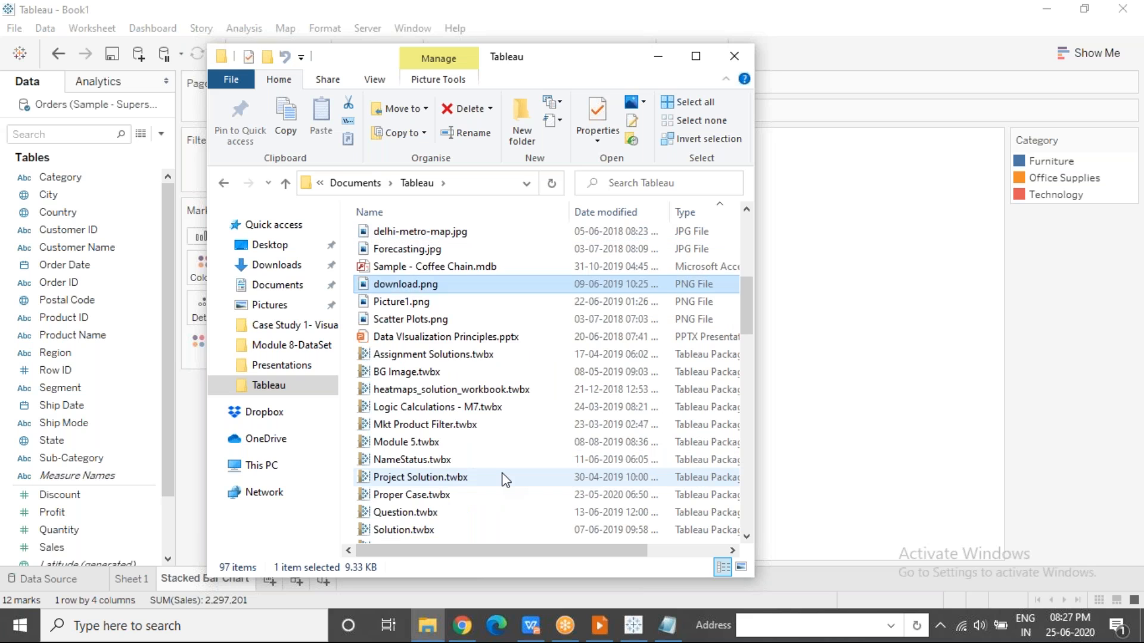
pyautogui.press('d')
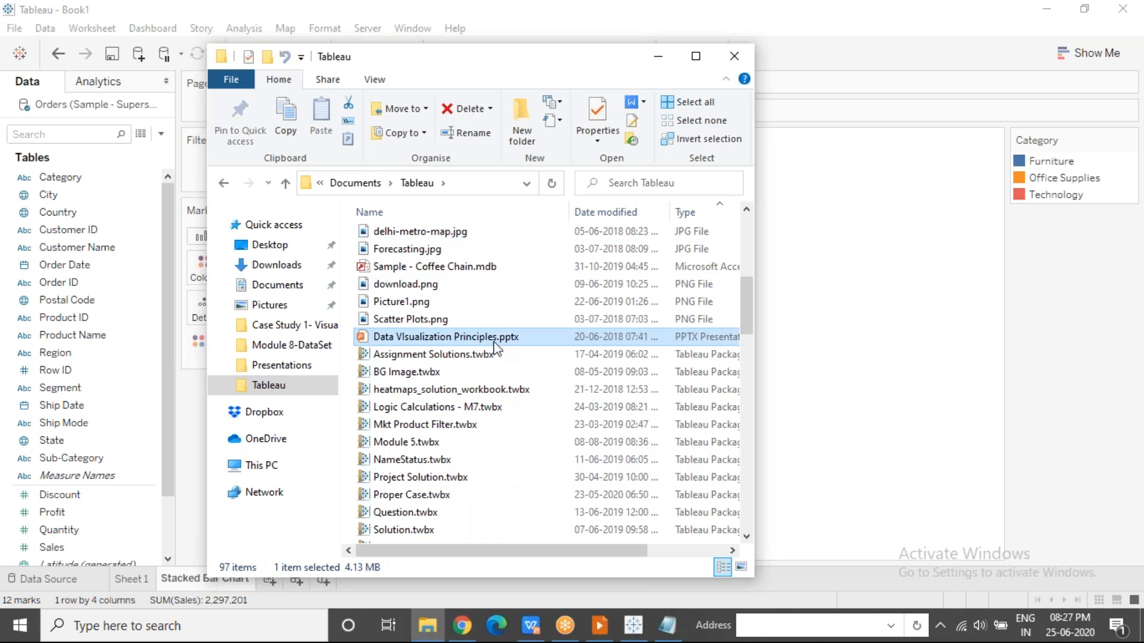
pyautogui.press('Return')
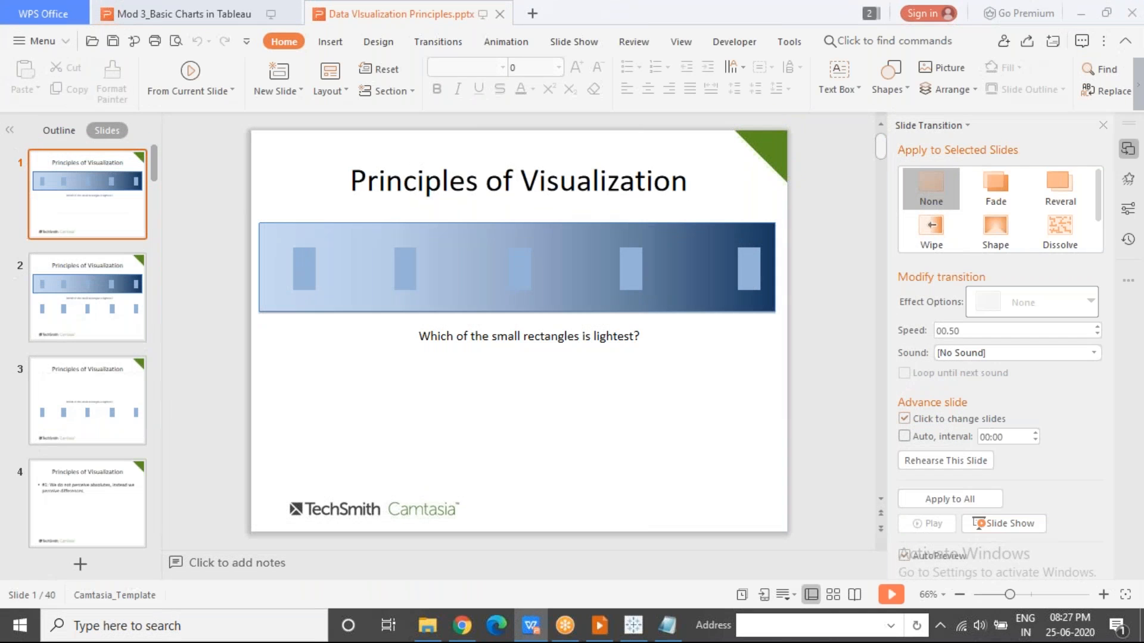
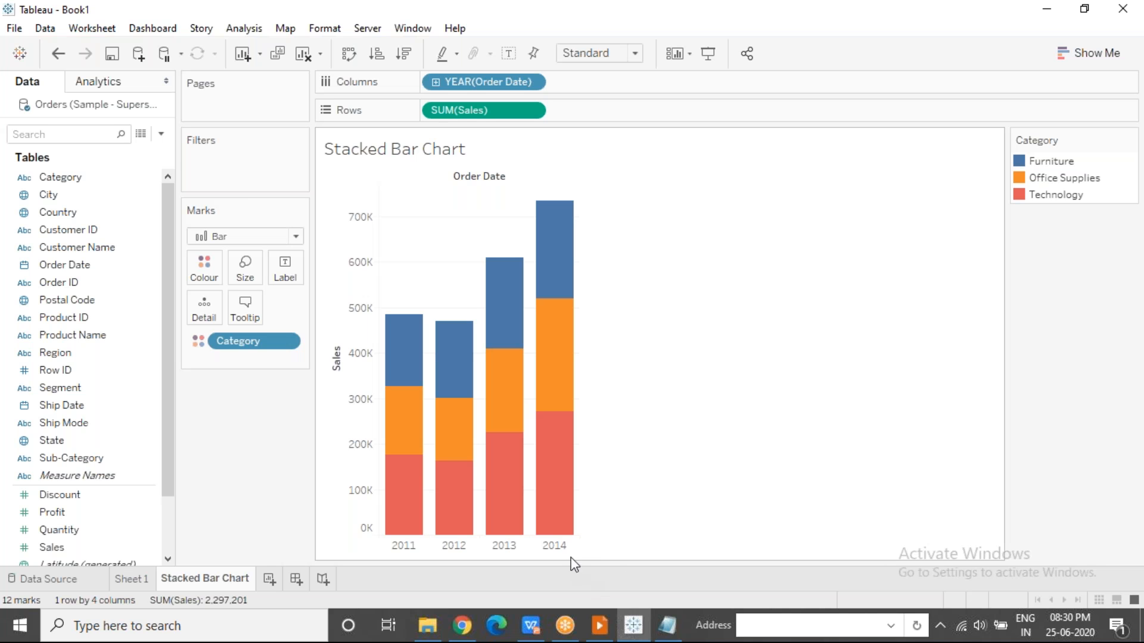
# Highlight the whole 2014 bar, clear the selection, and inspect the sales of its Technology segment.
pyautogui.click(560, 547)
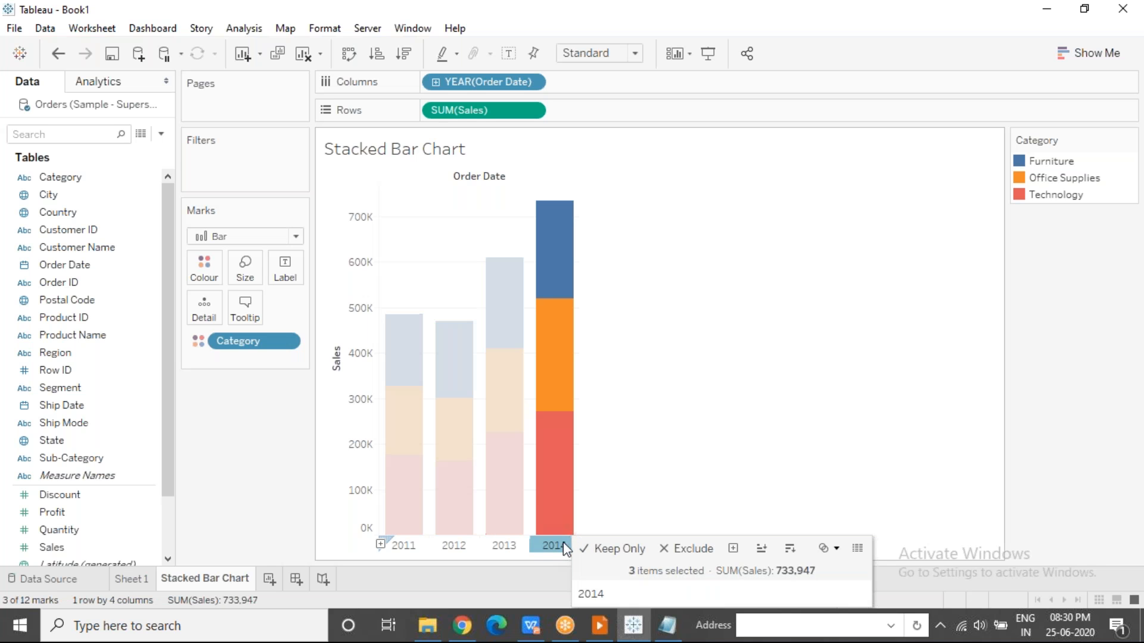
pyautogui.click(702, 413)
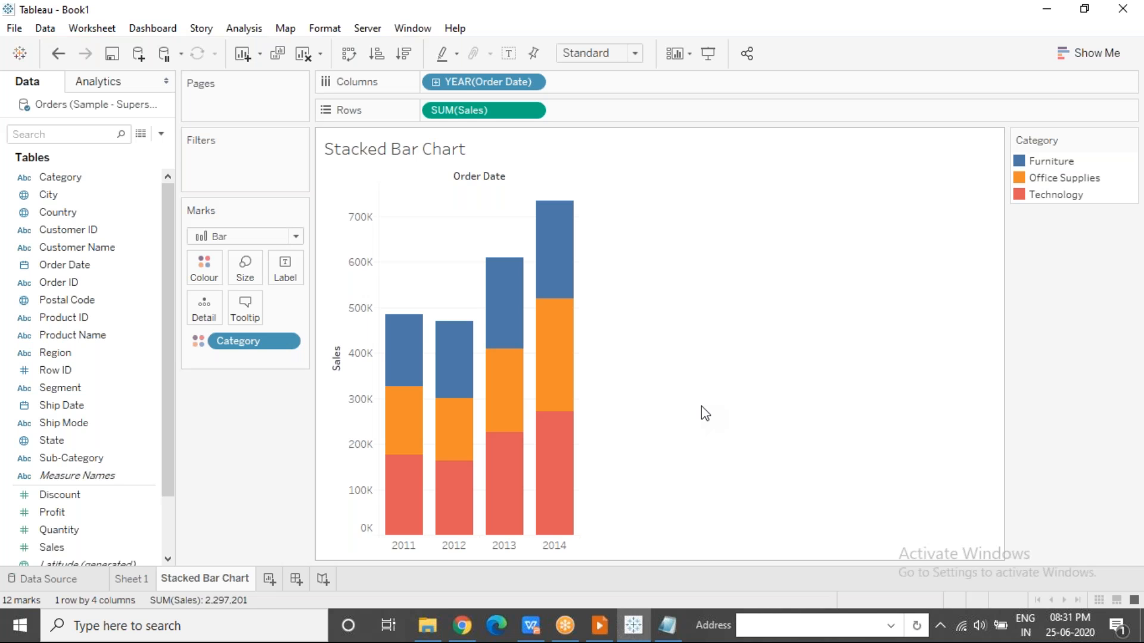
pyautogui.moveTo(570, 447)
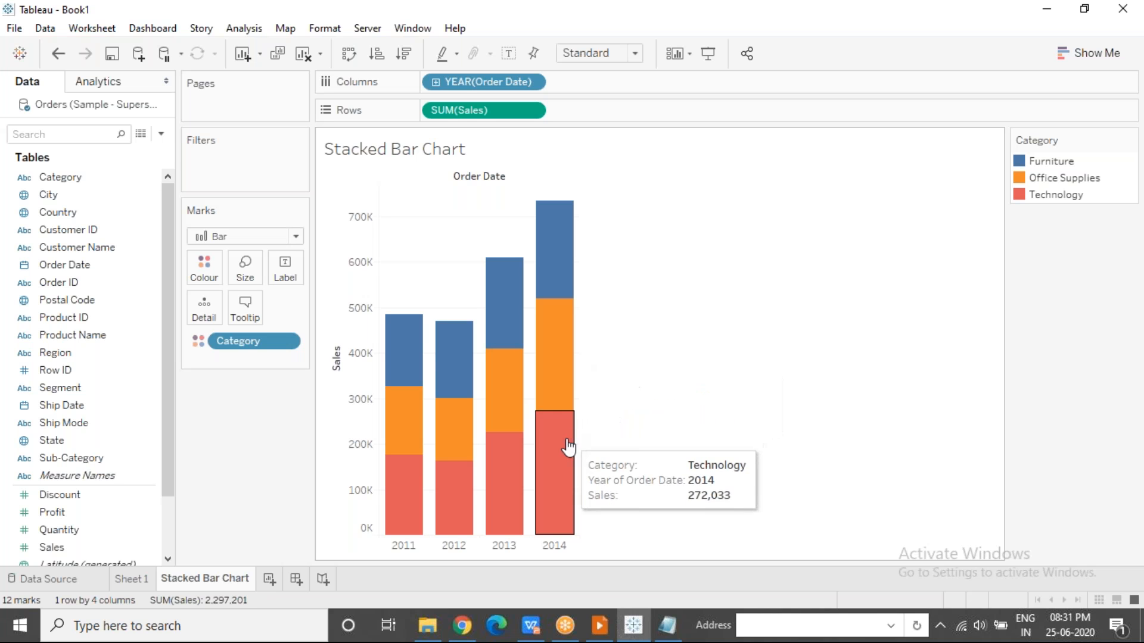
pyautogui.moveTo(572, 405)
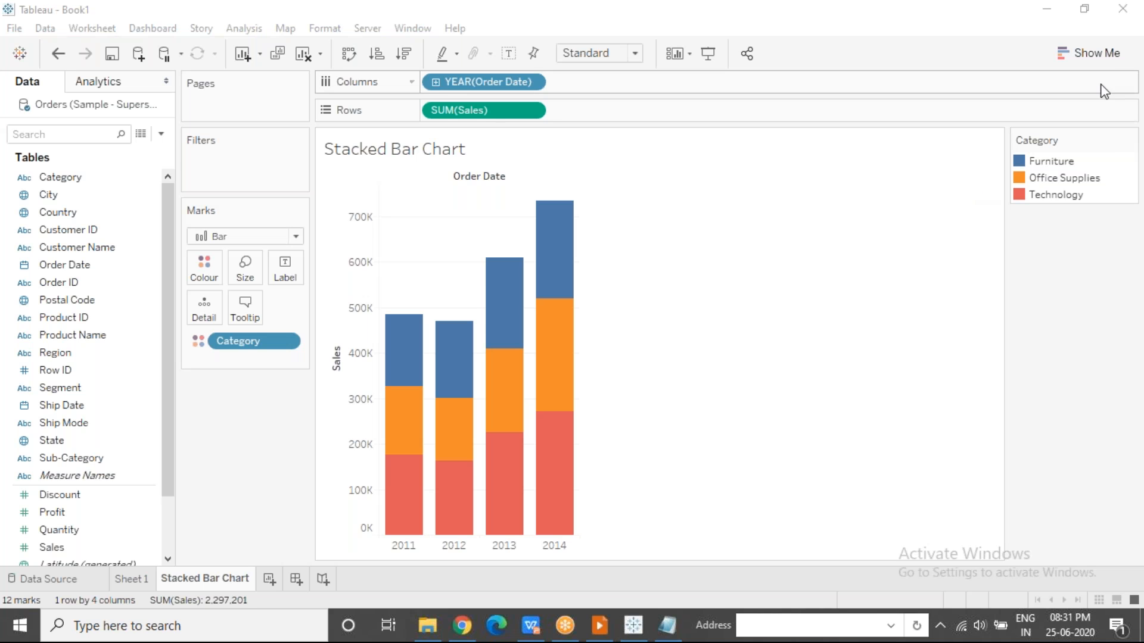
# Convert the chart to side-by-side bars, with the Order Date year ahead of Category in Columns and Category on Colour.
pyautogui.click(1097, 62)
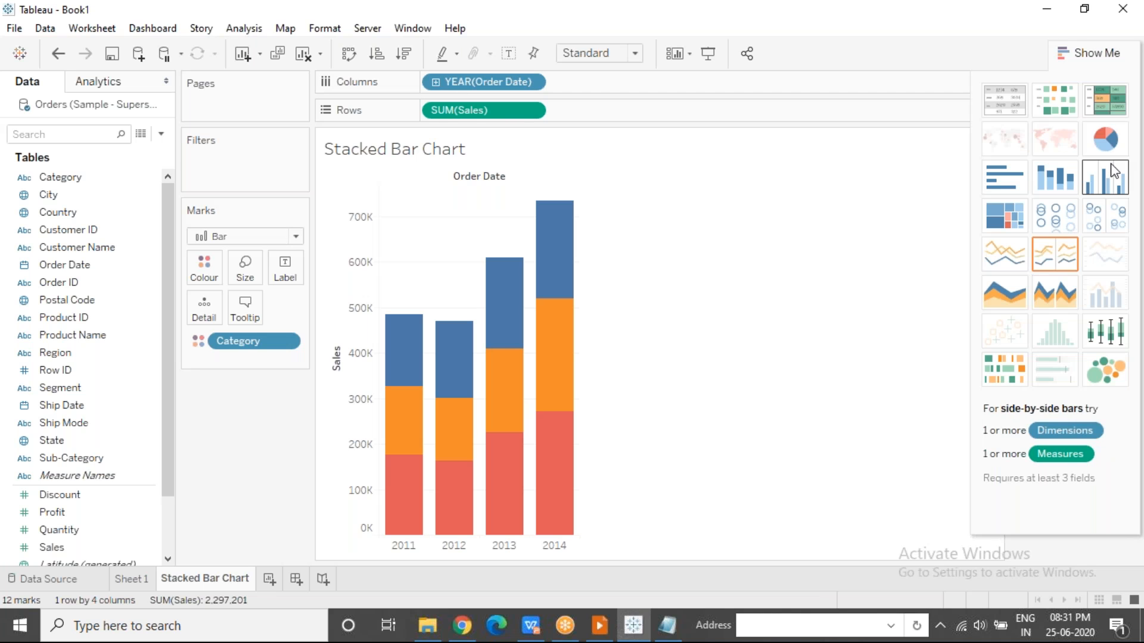
pyautogui.click(1110, 174)
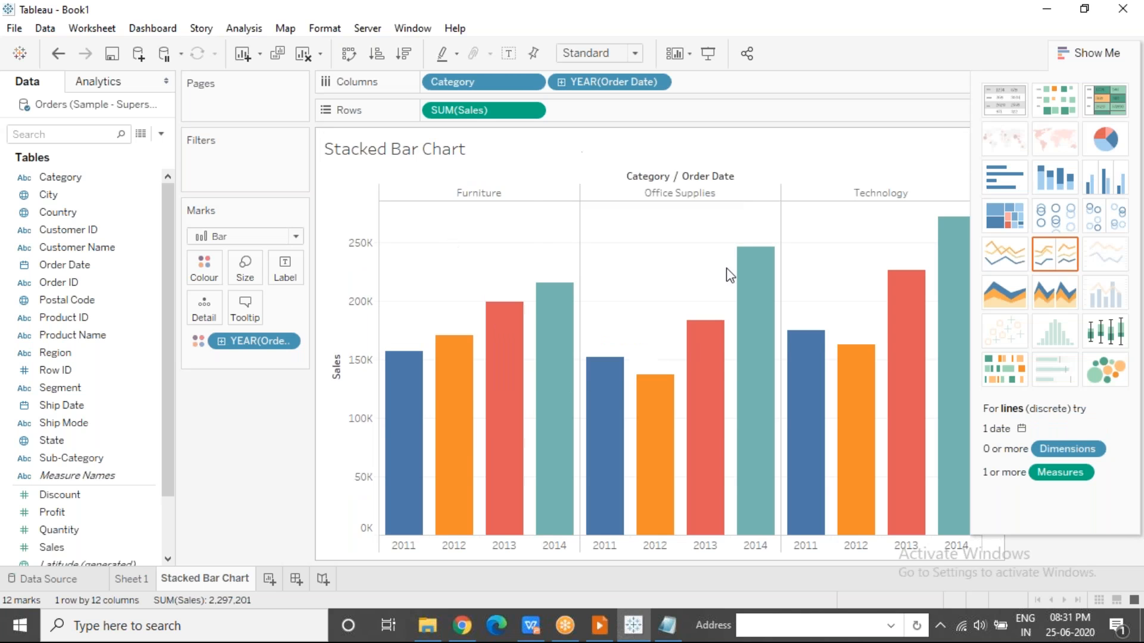
pyautogui.moveTo(480, 80)
pyautogui.mouseDown()
pyautogui.moveTo(768, 70)
pyautogui.moveTo(755, 83)
pyautogui.mouseUp()
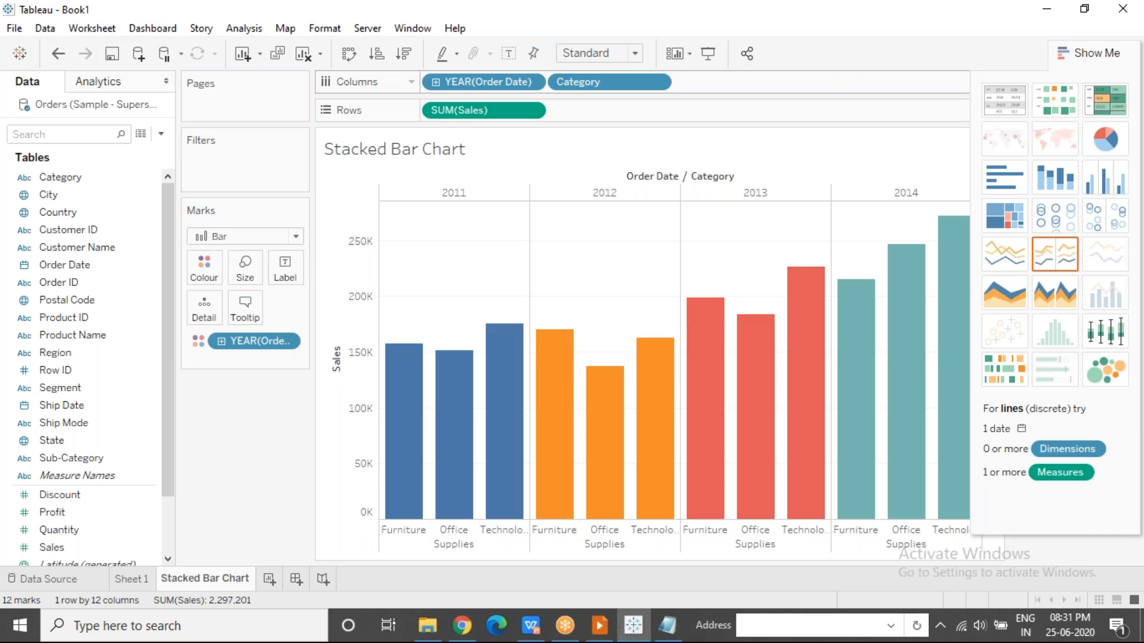
pyautogui.moveTo(67, 177); pyautogui.dragTo(203, 272)
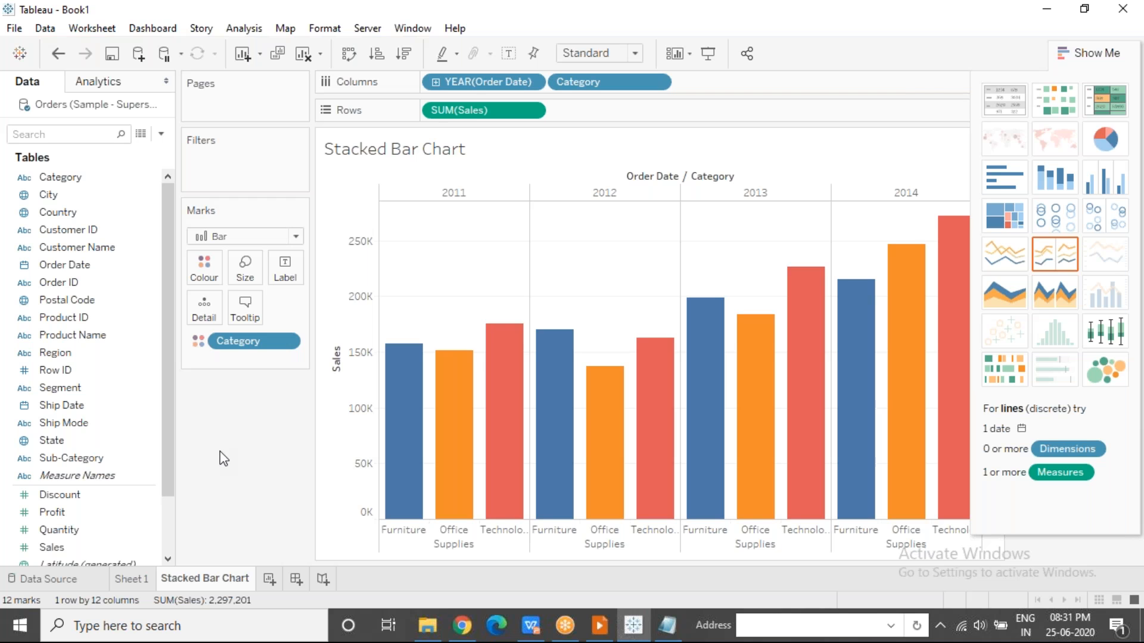
pyautogui.click(1058, 62)
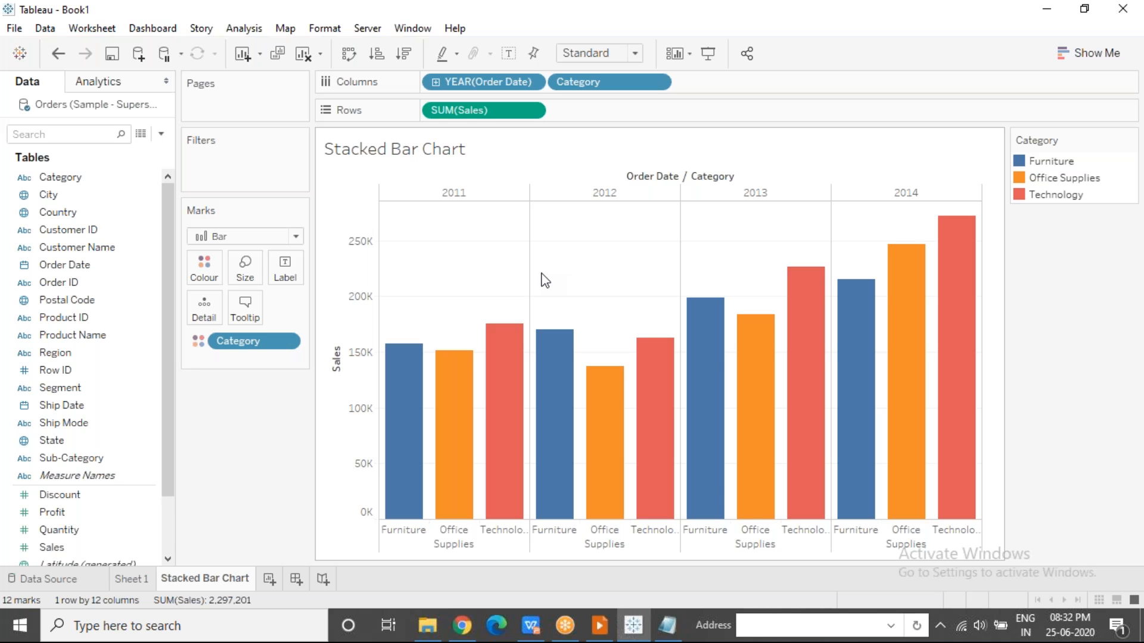
pyautogui.click(792, 31)
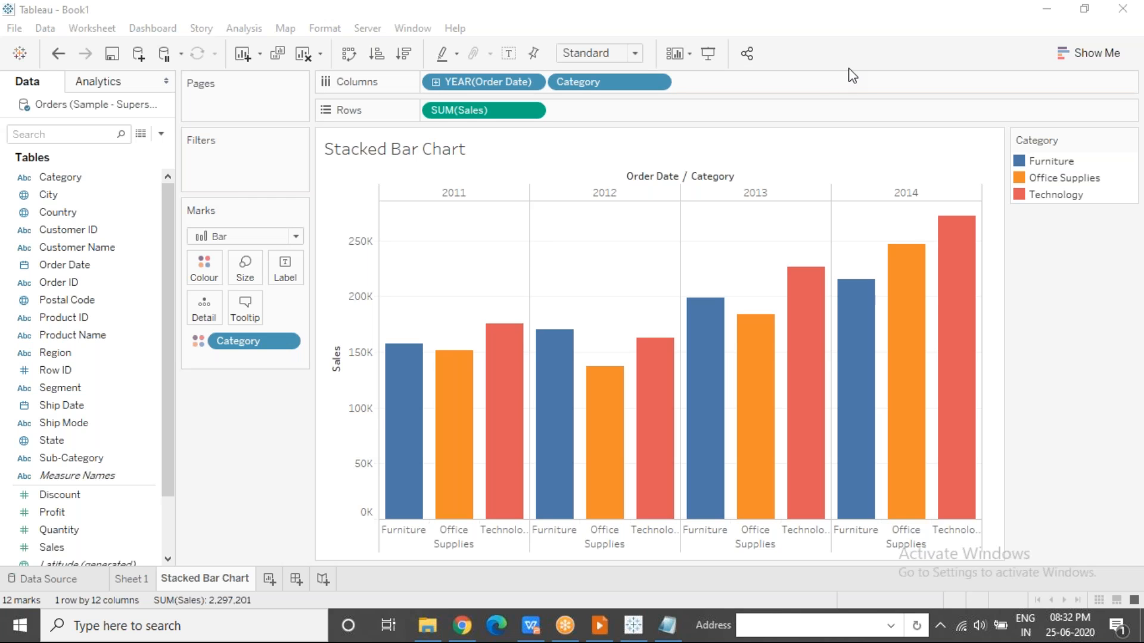
# Undo the side-by-side conversion and the Category colouring, and split the yearly sales bars by Ship Mode on Colour.
pyautogui.click(518, 240)
pyautogui.hotkey('ctrl', 'z')
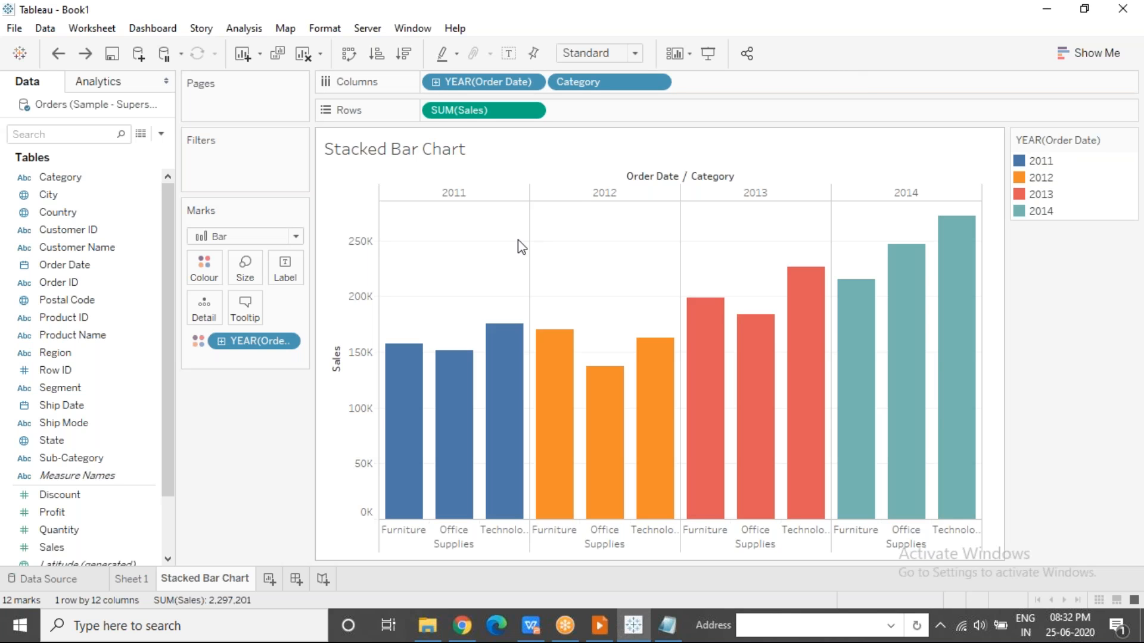
pyautogui.hotkey('ctrl', 'z')
pyautogui.hotkey('ctrl', 'z')
pyautogui.hotkey('ctrl', 'z')
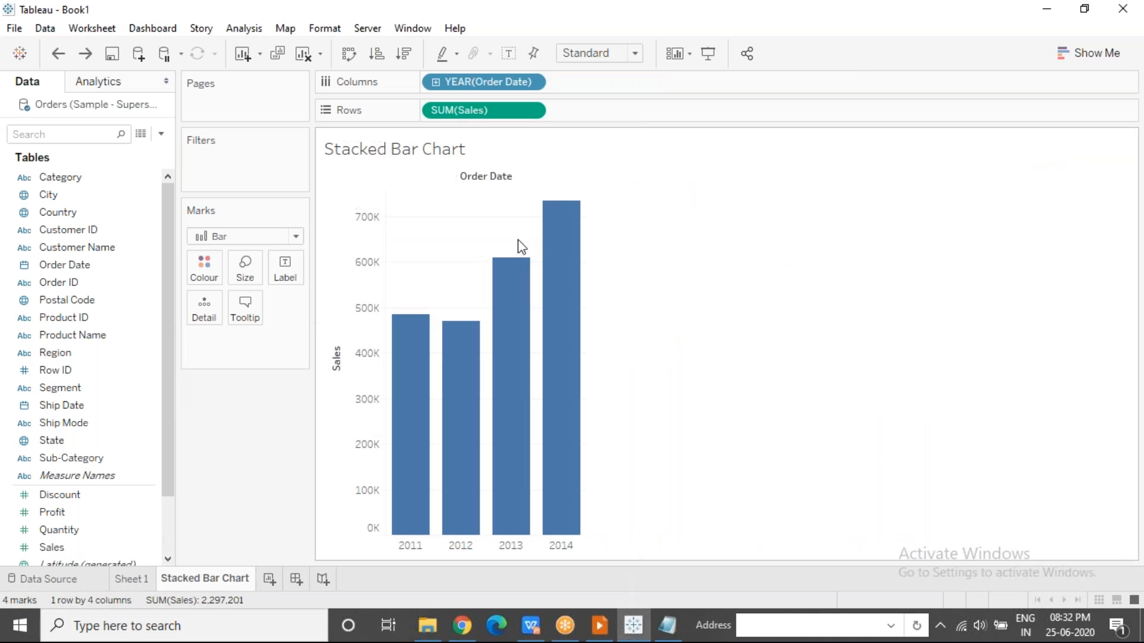
pyautogui.moveTo(83, 424); pyautogui.dragTo(204, 269)
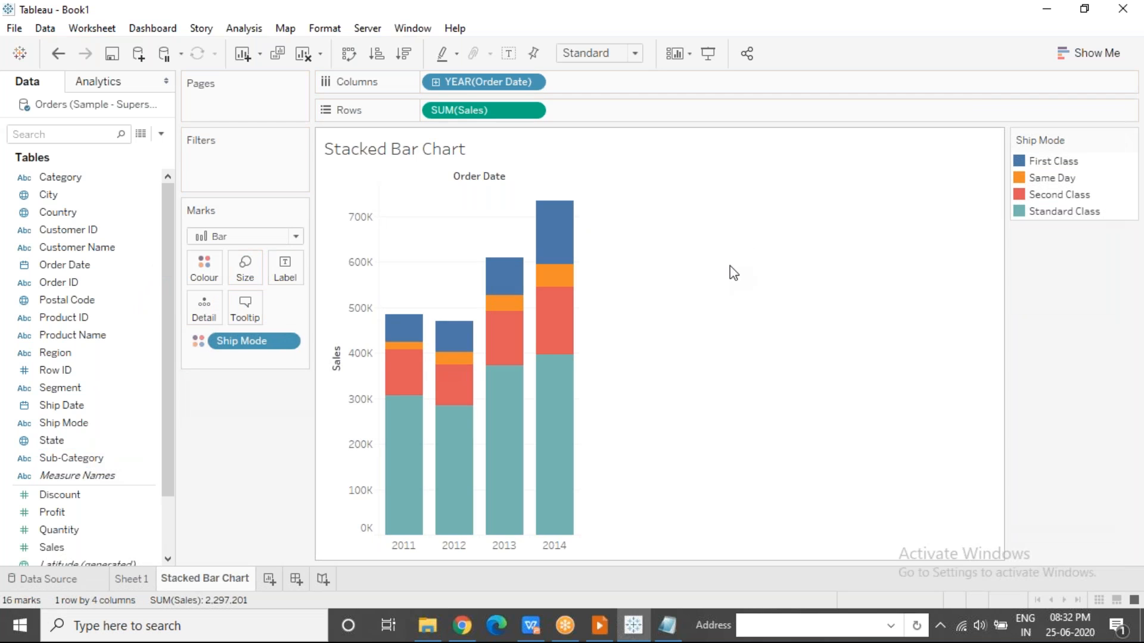
# Compare the Standard Class, Second Class, First Class and Same Day segments of the 2014 bar, and clear the selection.
pyautogui.click(564, 449)
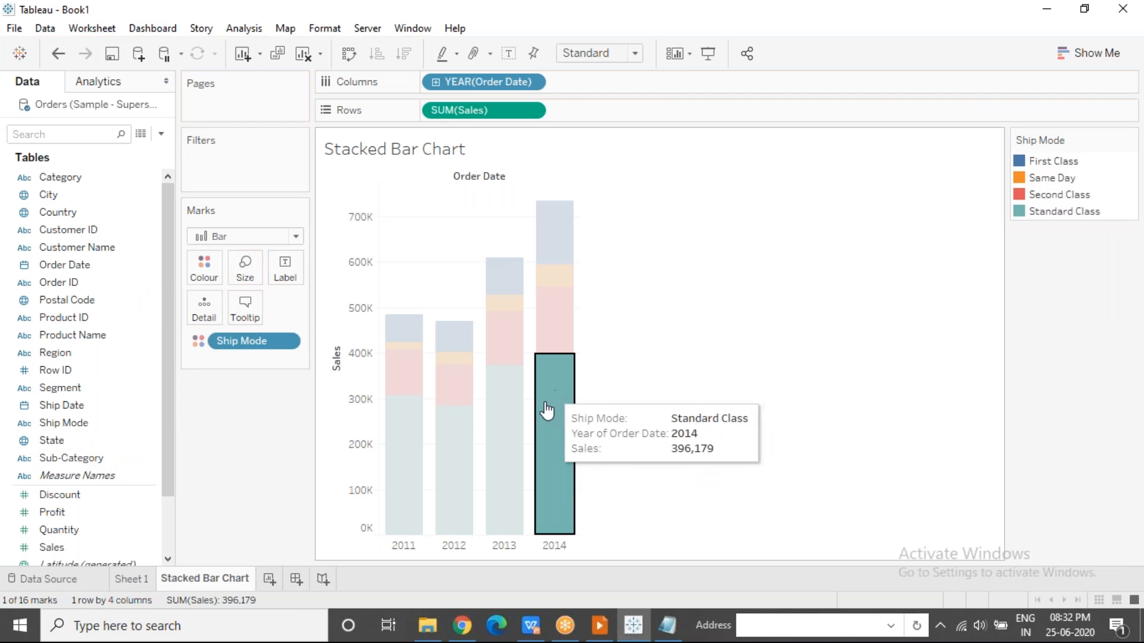
pyautogui.click(560, 344)
pyautogui.click(552, 244)
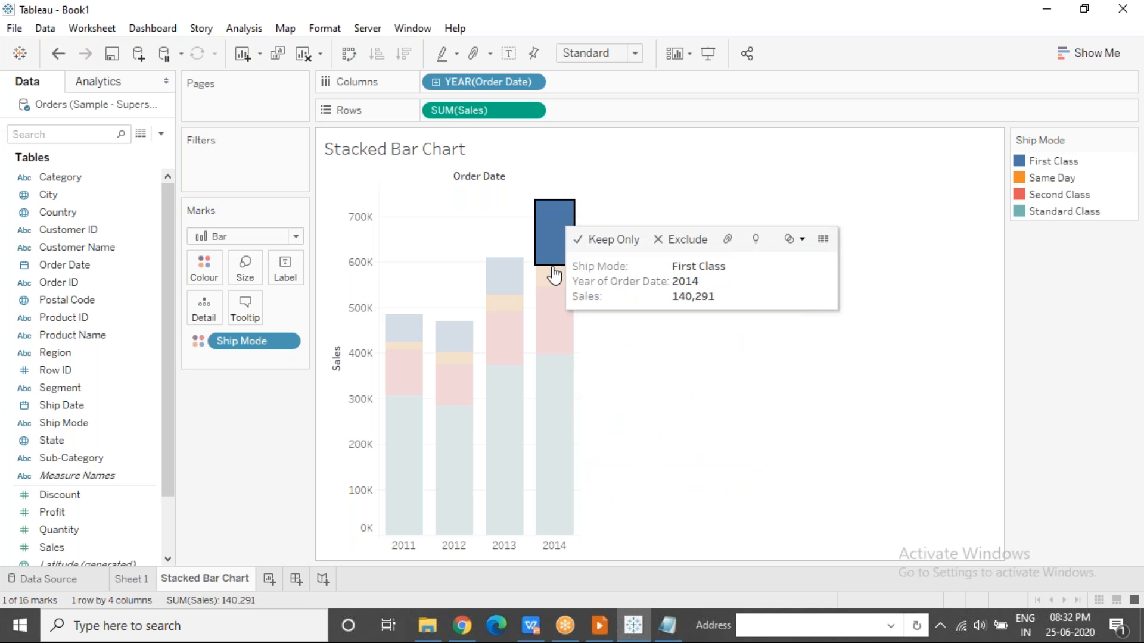
pyautogui.click(553, 277)
pyautogui.click(658, 441)
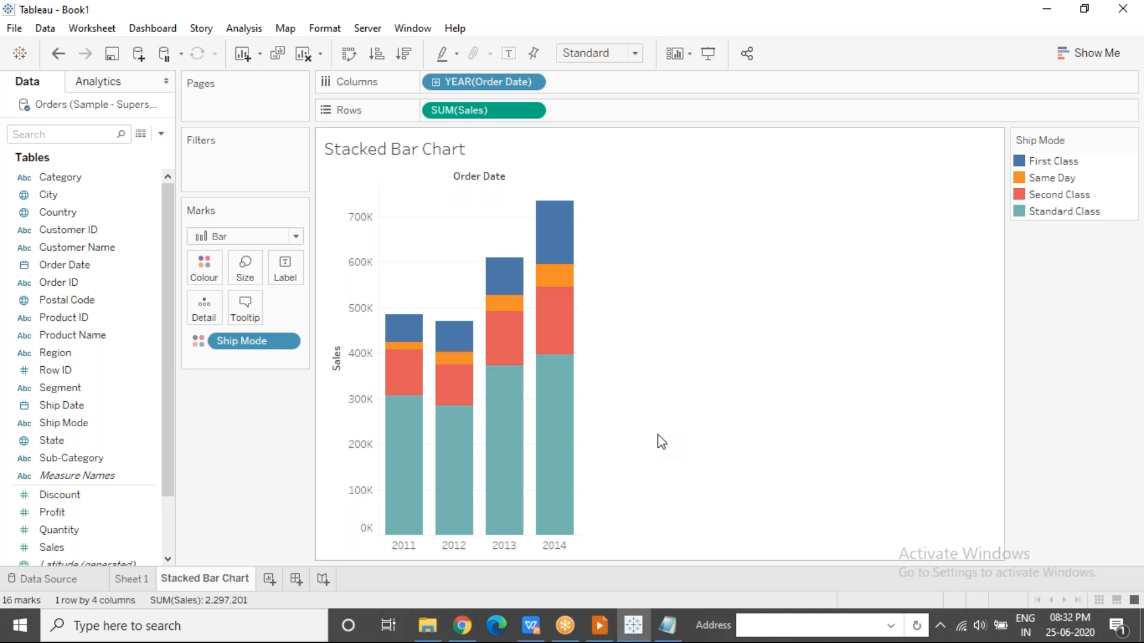
pyautogui.moveTo(402, 406)
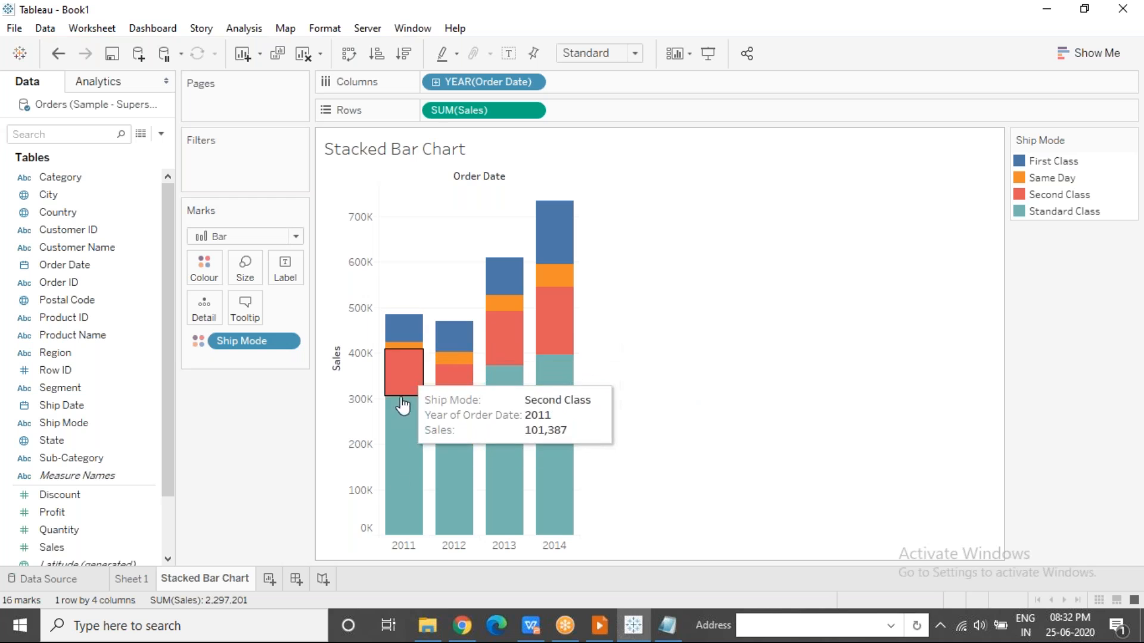
pyautogui.click(803, 31)
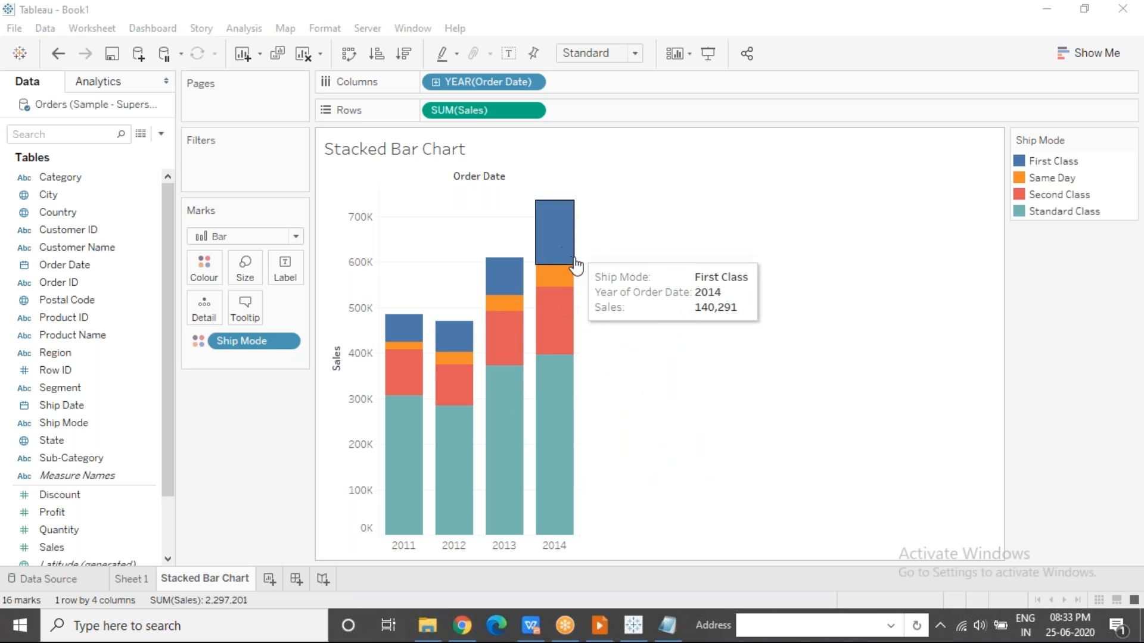
pyautogui.moveTo(556, 344)
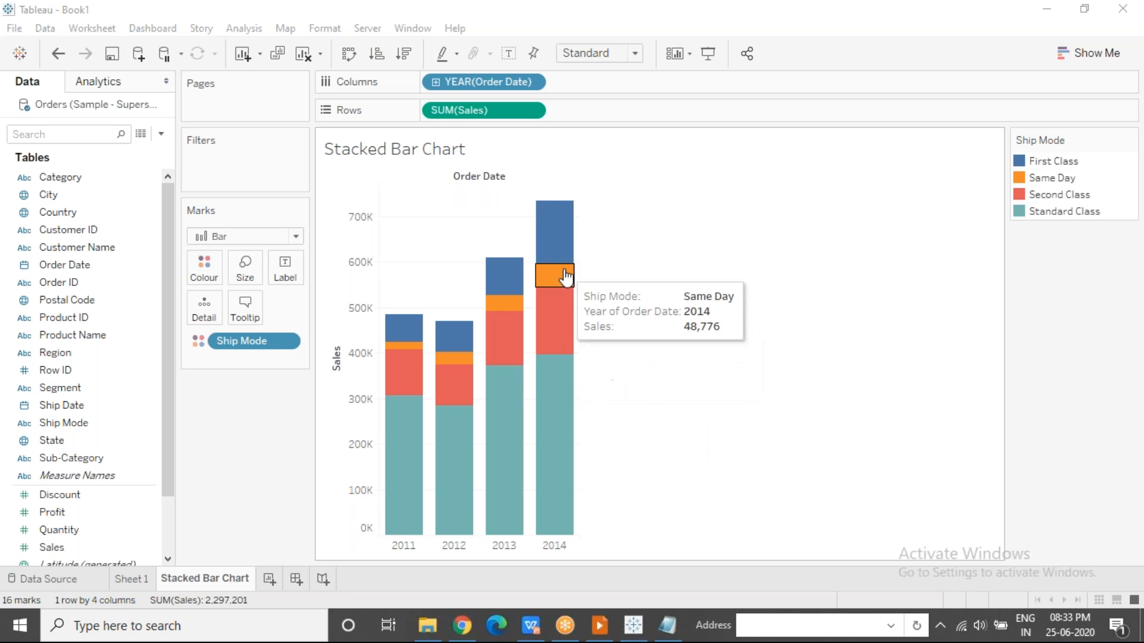
pyautogui.moveTo(539, 405)
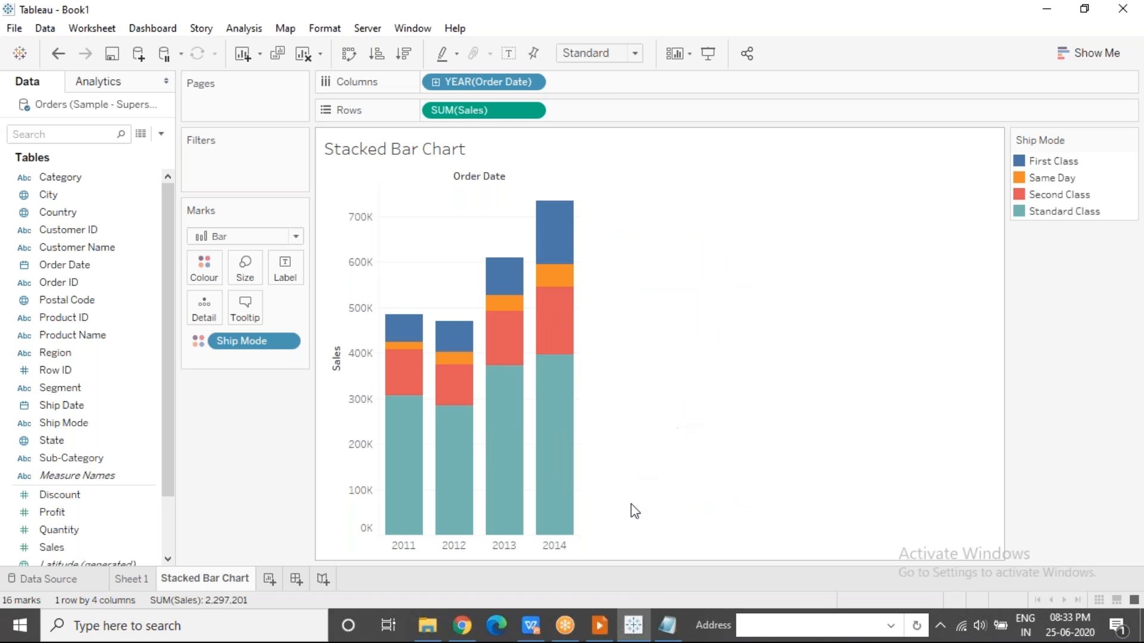
# Switch to Notepad, add ", Side By Side Bars" after Bubble Charts in the comparative analysis notes, and return to Tableau.
pyautogui.click(668, 625)
pyautogui.click(461, 243)
pyautogui.write(', SIde')
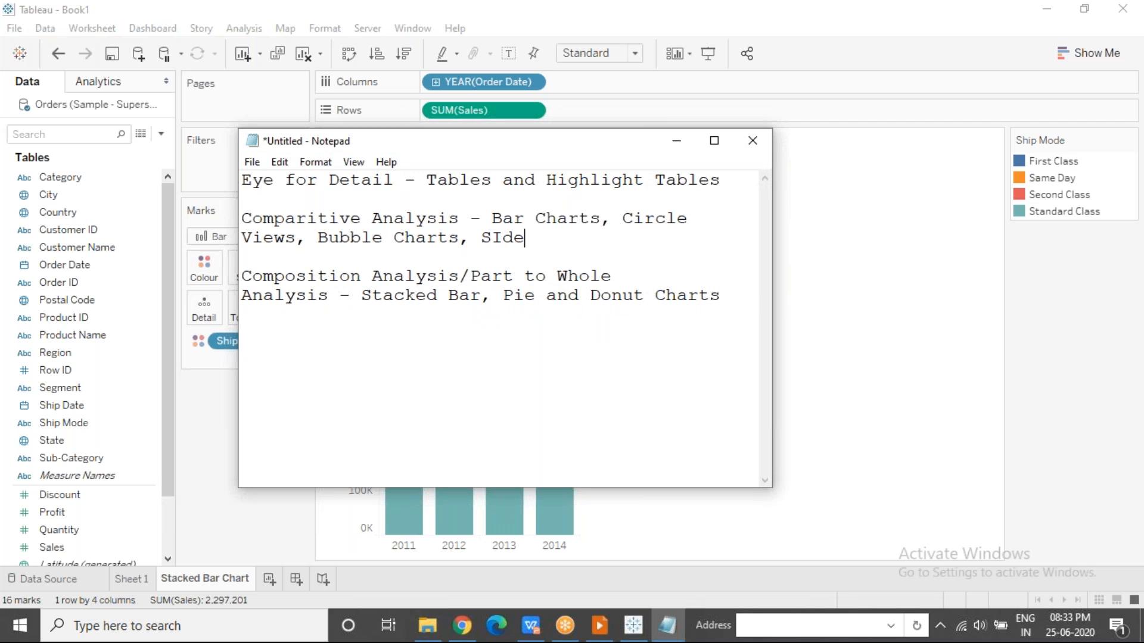
pyautogui.press('BackSpace')
pyautogui.press('BackSpace')
pyautogui.press('BackSpace')
pyautogui.press('BackSpace')
pyautogui.write('ide By Side Baraa')
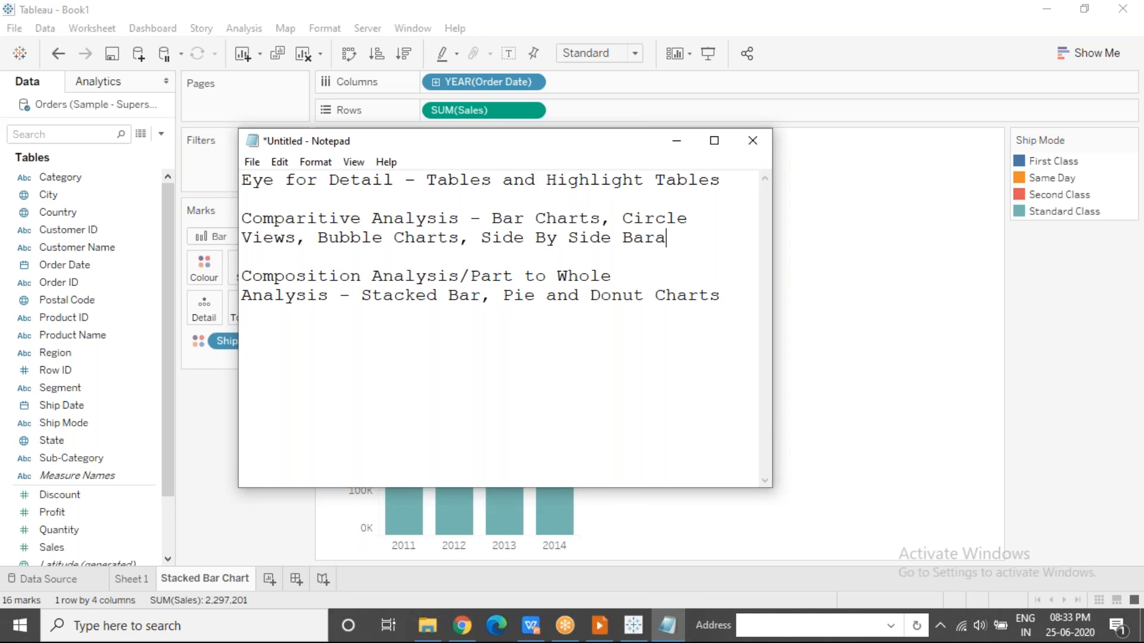
pyautogui.press('BackSpace')
pyautogui.press('BackSpace')
pyautogui.press('BackSpace')
pyautogui.write('rs')
pyautogui.hotkey('alt', 'Tab')
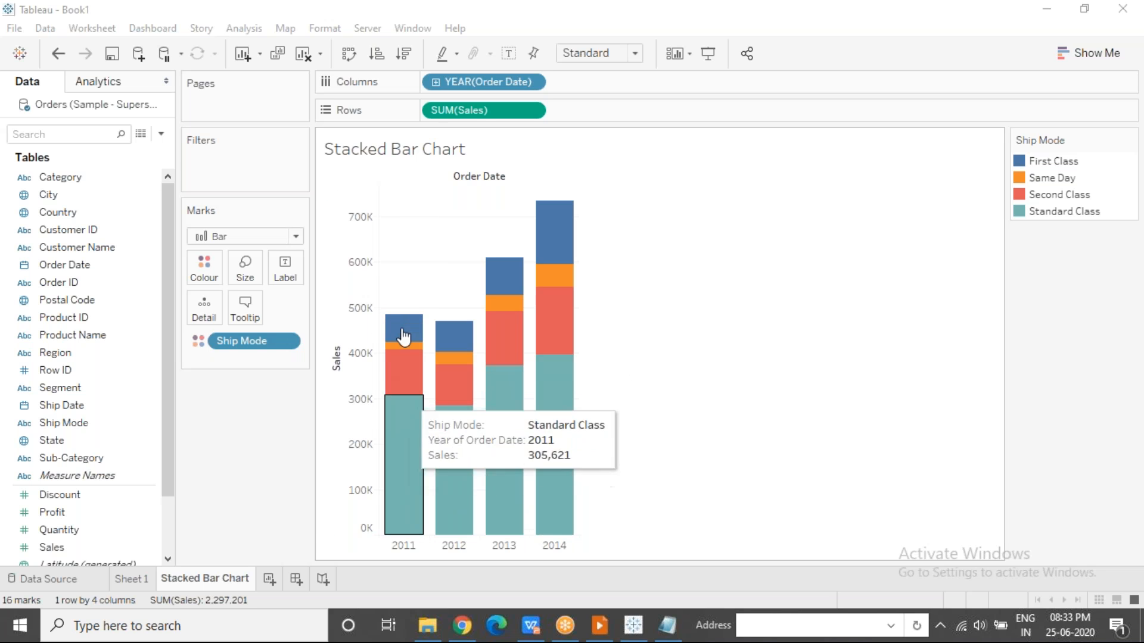
# Apply a Percent of Total quick table calculation to SUM(Sales), computed using Table (down).
pyautogui.click(530, 112)
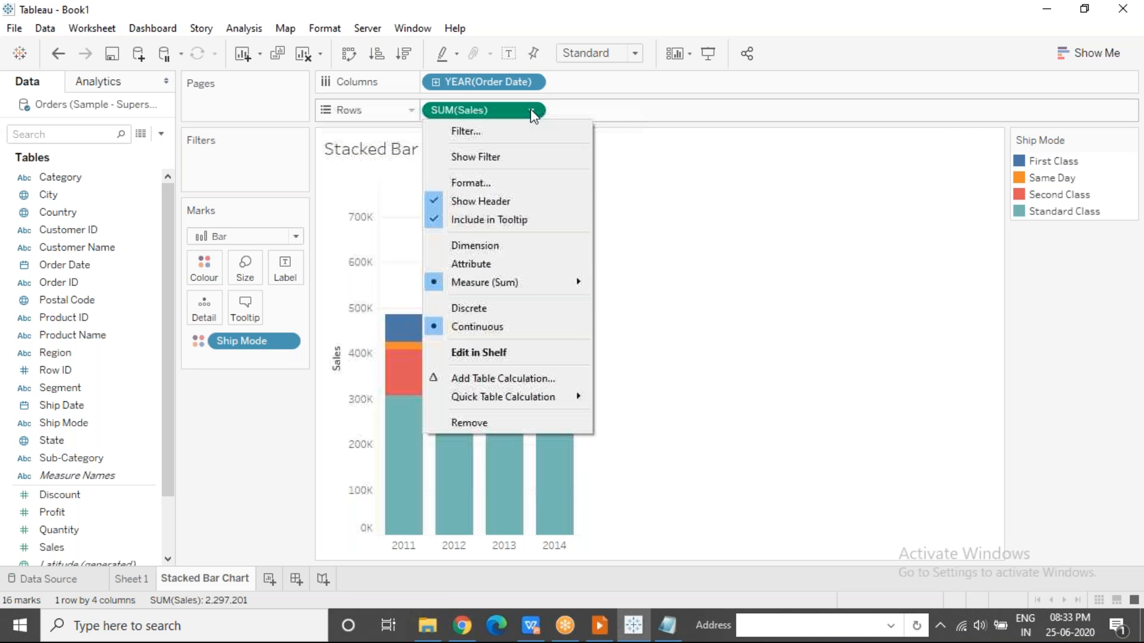
pyautogui.moveTo(549, 404)
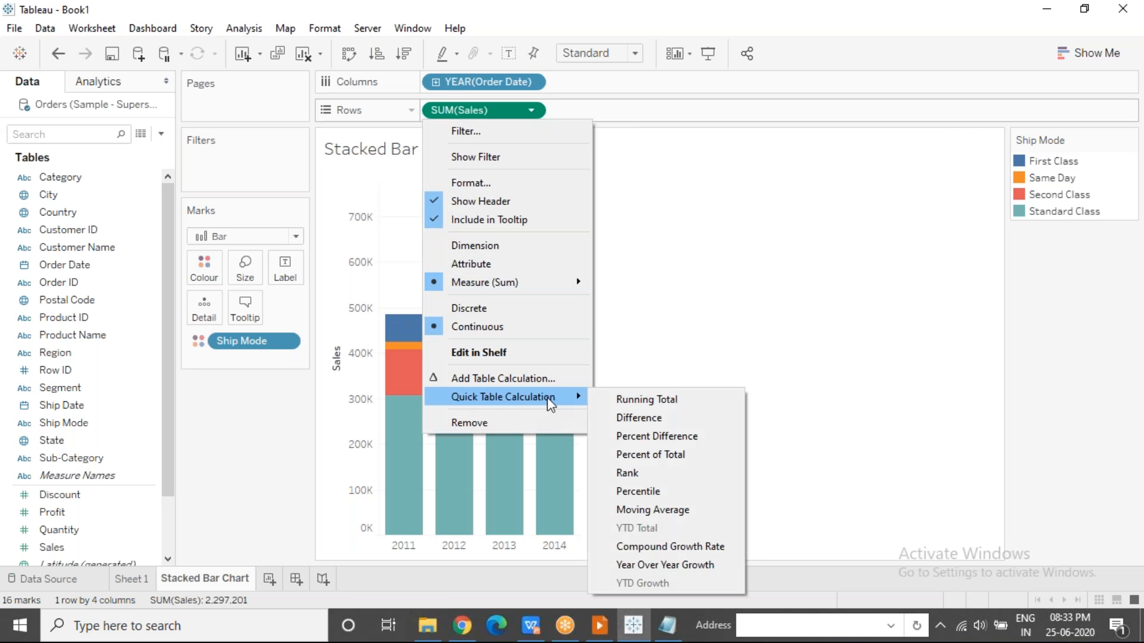
pyautogui.click(693, 452)
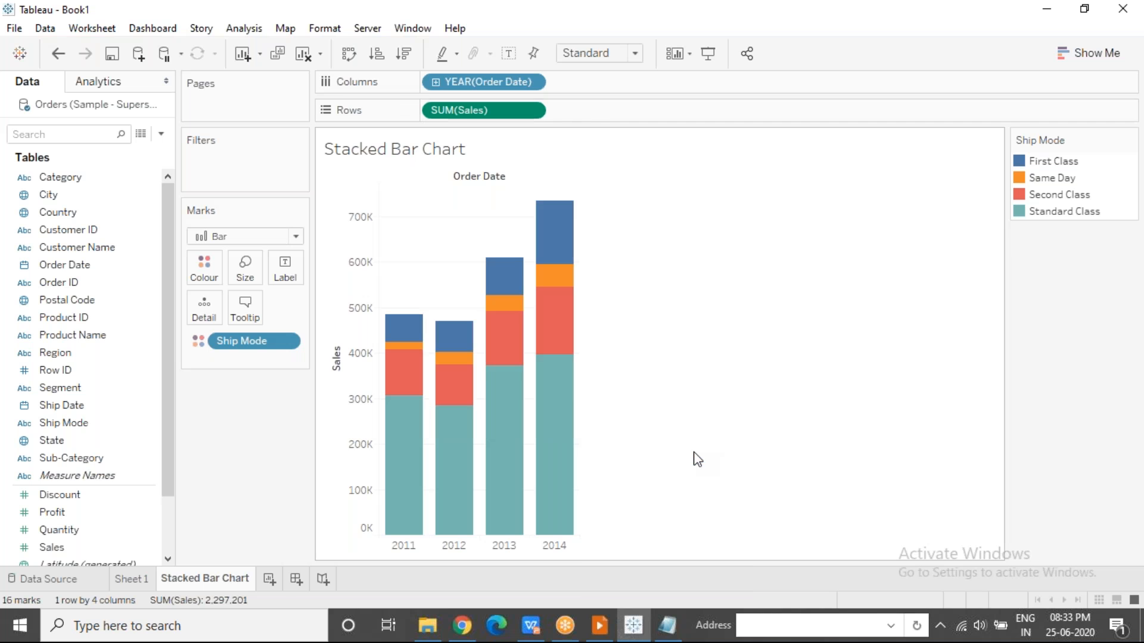
pyautogui.click(530, 111)
pyautogui.moveTo(552, 380)
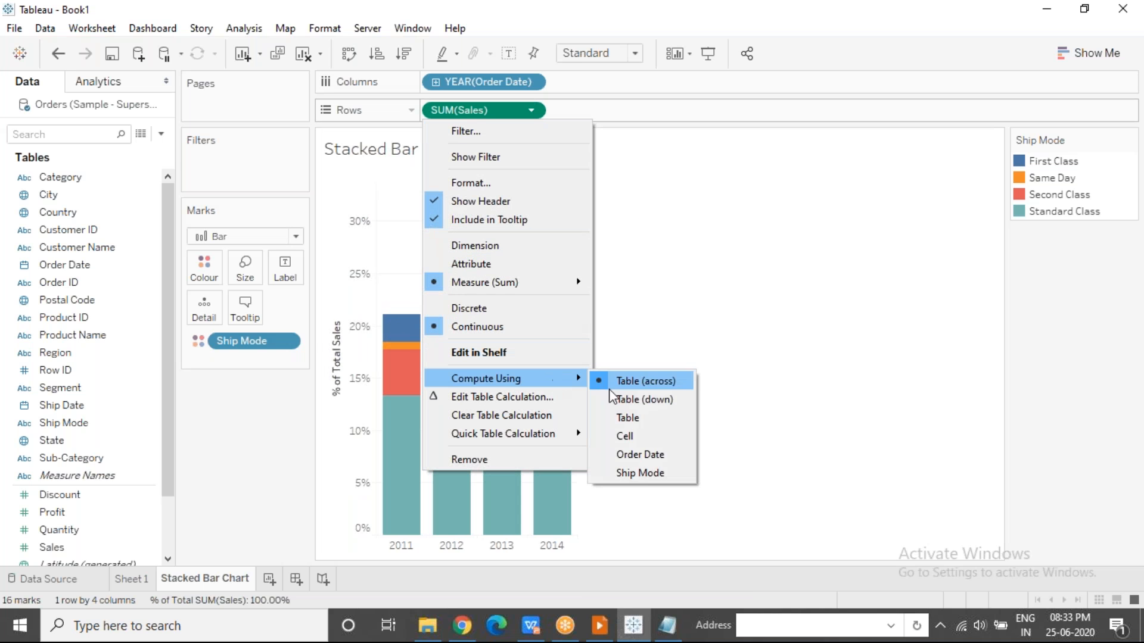
pyautogui.click(613, 397)
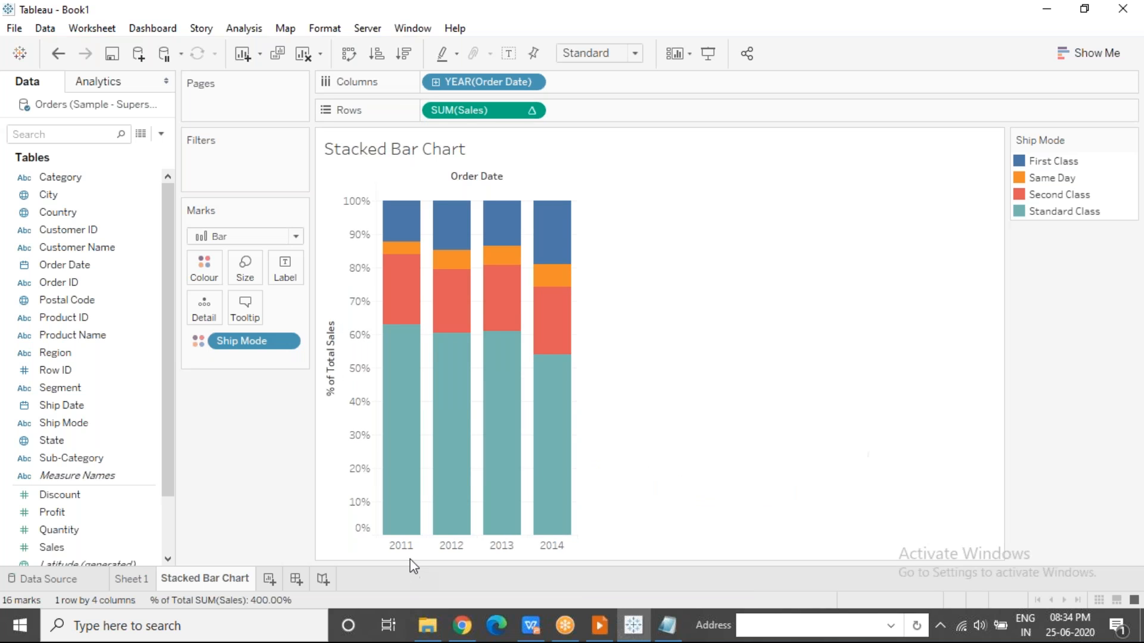
# Highlight the 2011 bar, inspect the percentage share of its ship modes, and clear the selection.
pyautogui.click(400, 546)
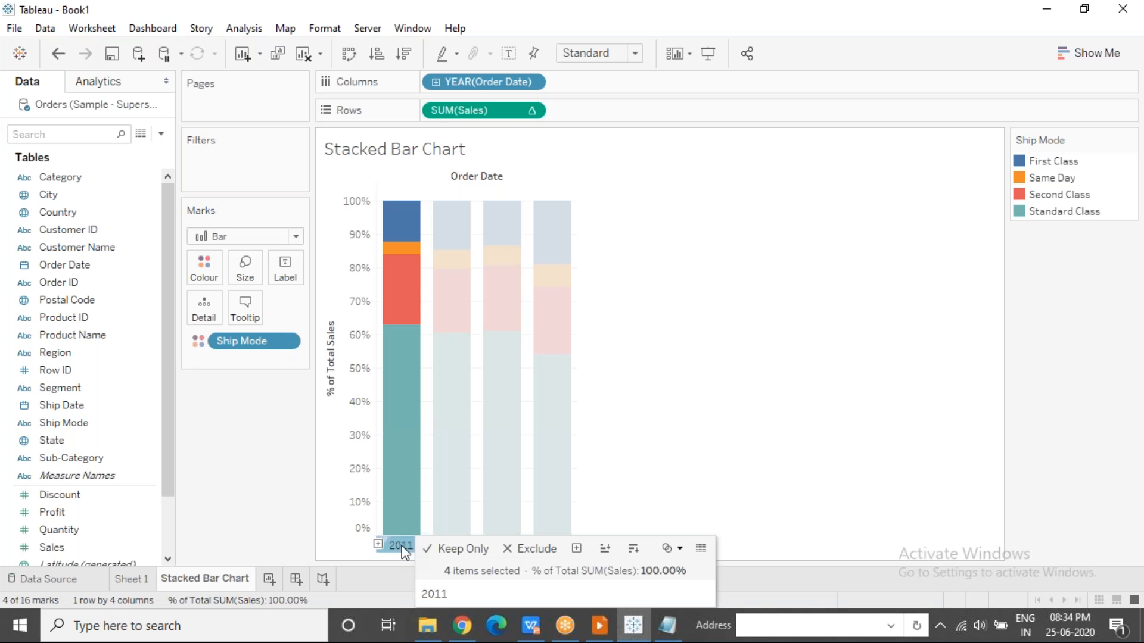
pyautogui.moveTo(404, 473)
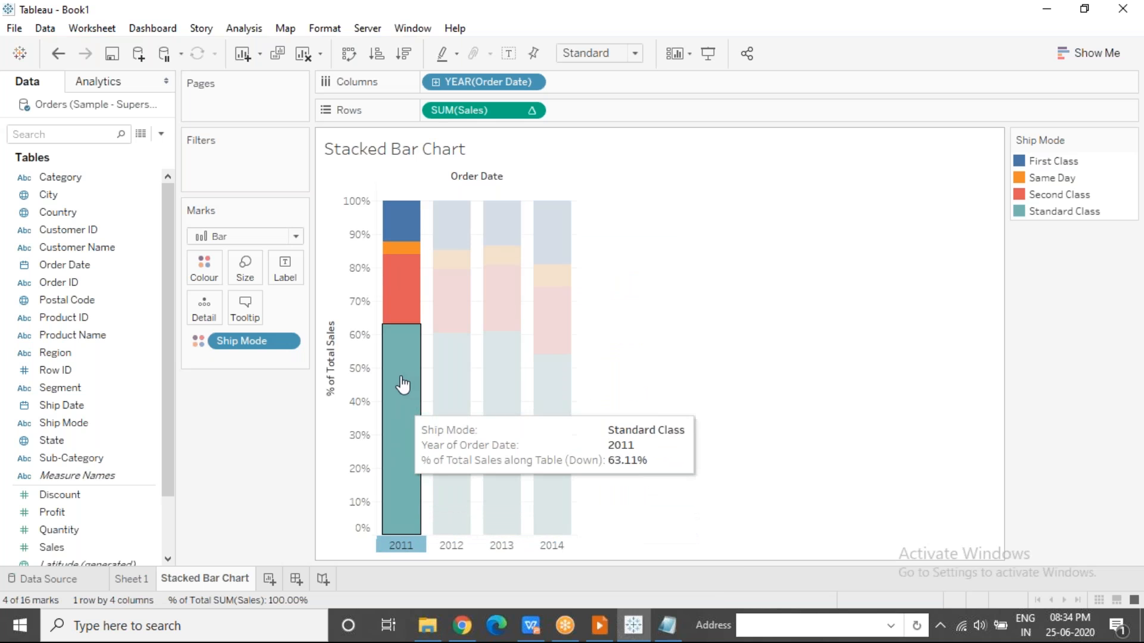
pyautogui.moveTo(400, 252)
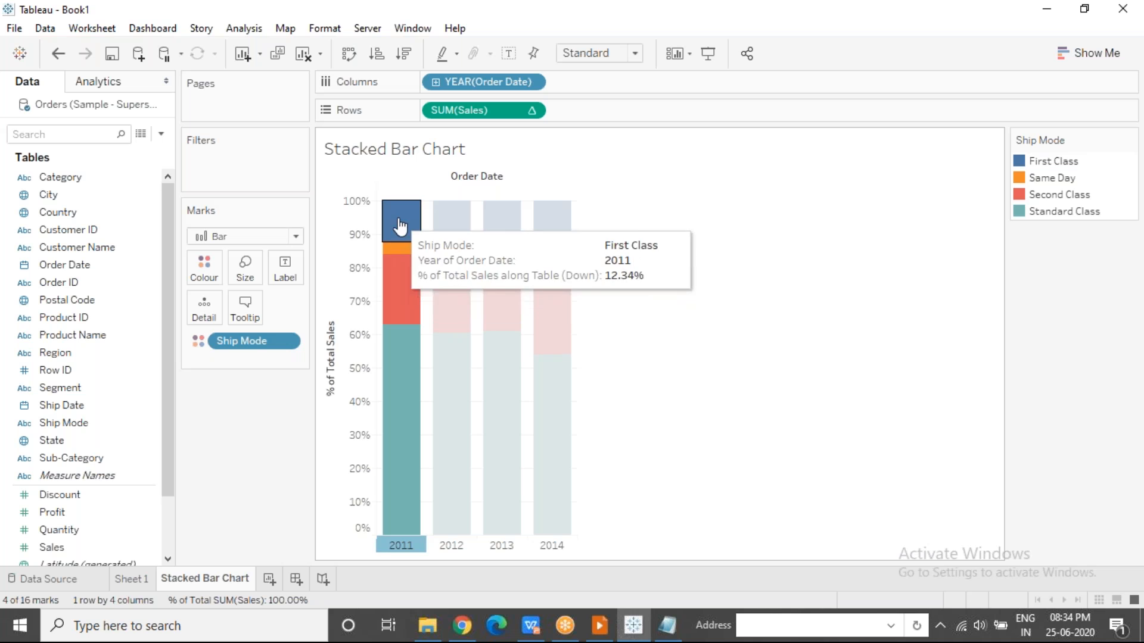
pyautogui.moveTo(404, 378)
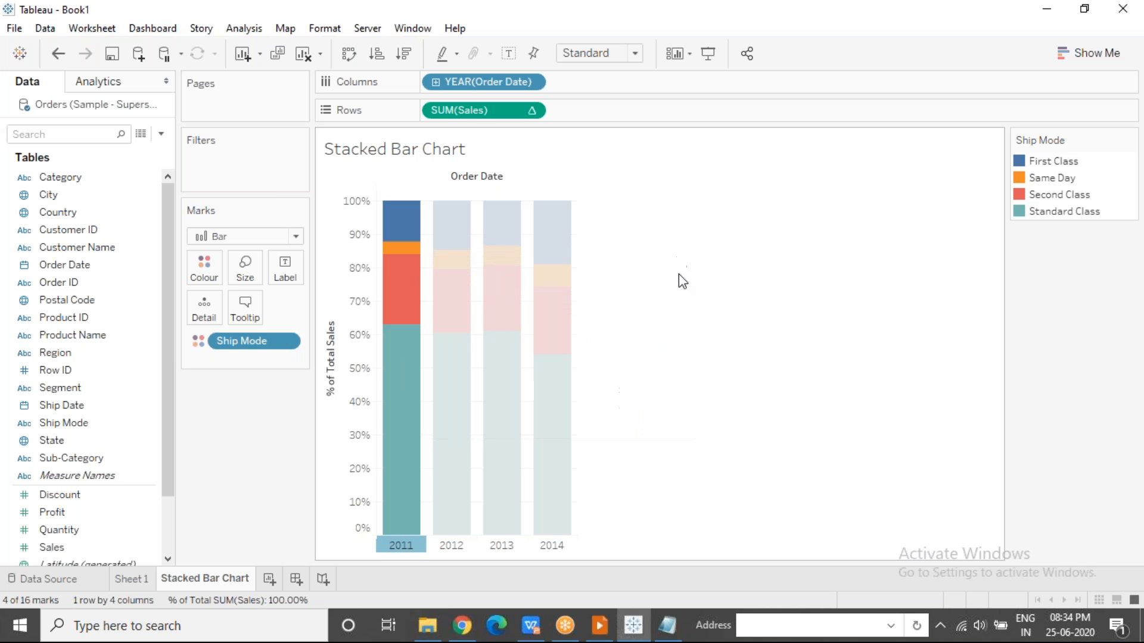
pyautogui.click(658, 300)
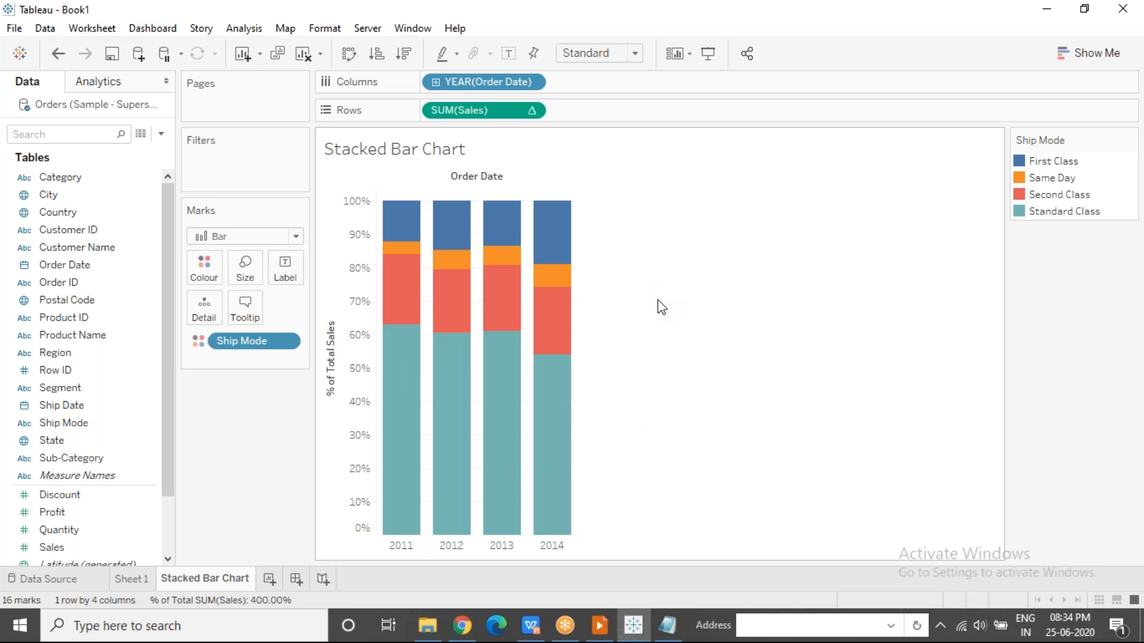
# Undo the percent-of-total calculation on Sales, and add a new worksheet.
pyautogui.hotkey('ctrl', 'z')
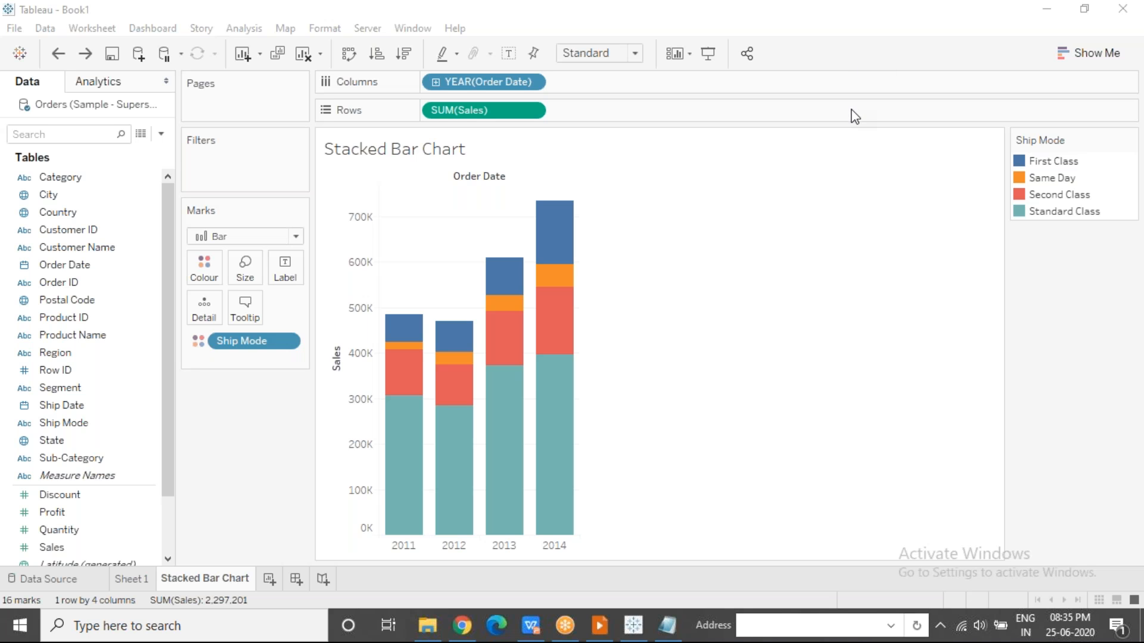
pyautogui.click(268, 583)
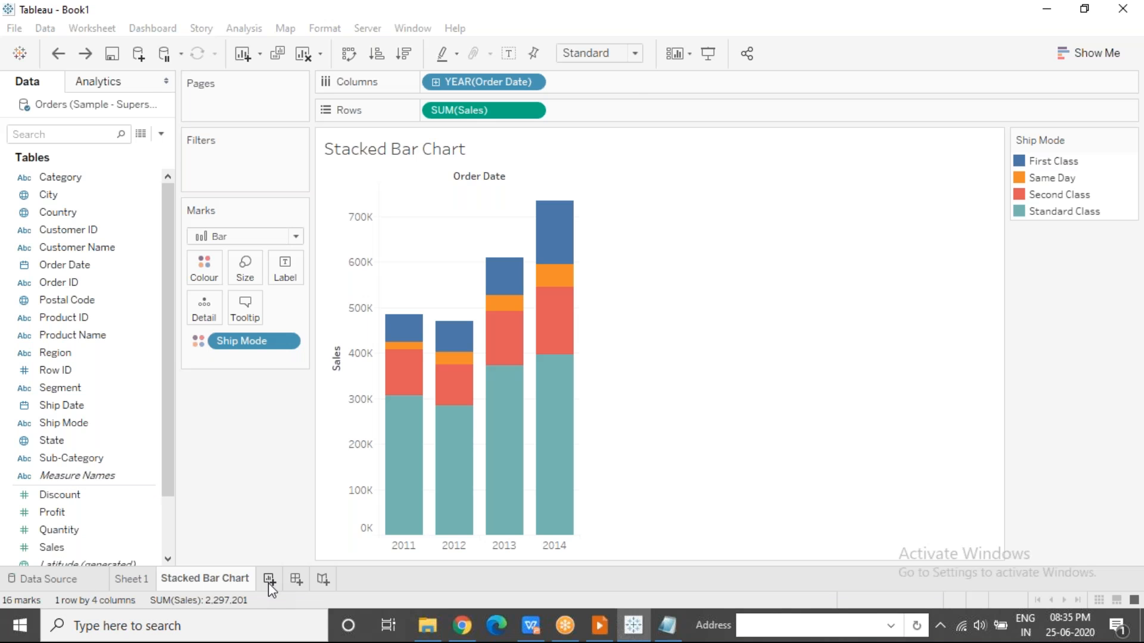
# Rename the new worksheet as Pie Chart.
pyautogui.write('Pie Chart')
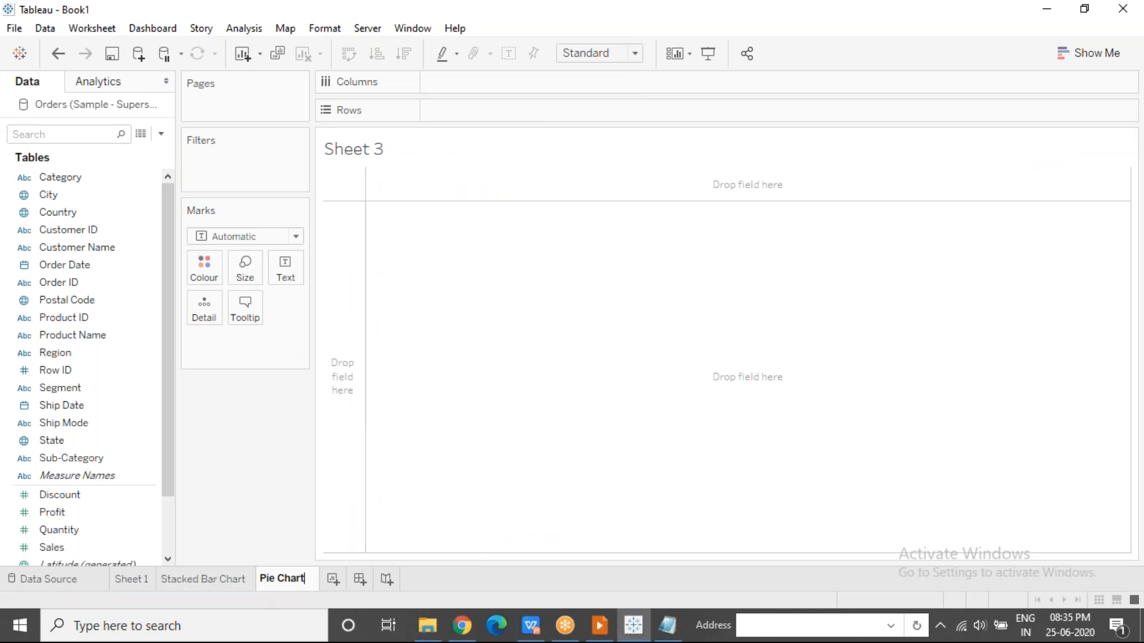
pyautogui.click(501, 386)
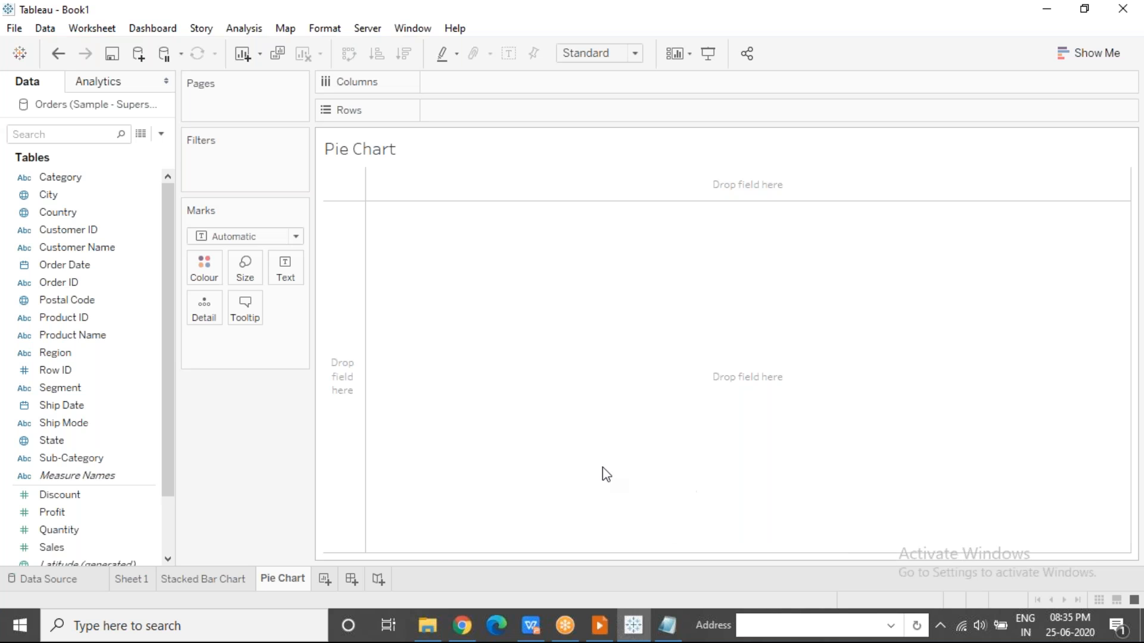
# Try sizing the bars by Profit on the Stacked Bar Chart sheet, remove Profit again, and return to the Pie Chart sheet.
pyautogui.click(223, 579)
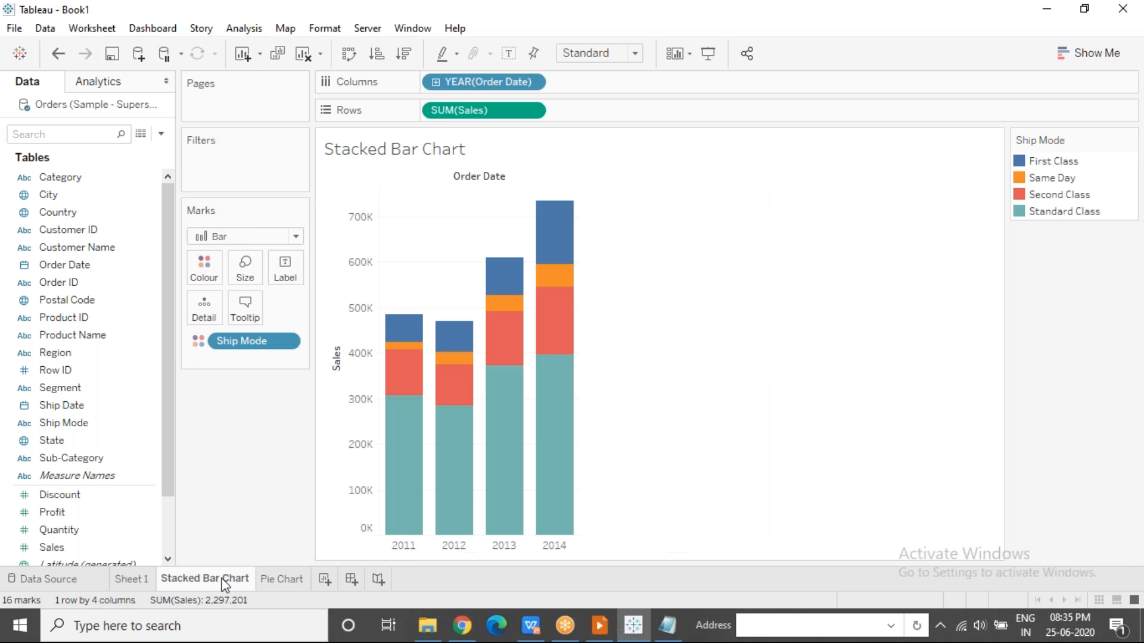
pyautogui.moveTo(76, 511); pyautogui.dragTo(238, 258)
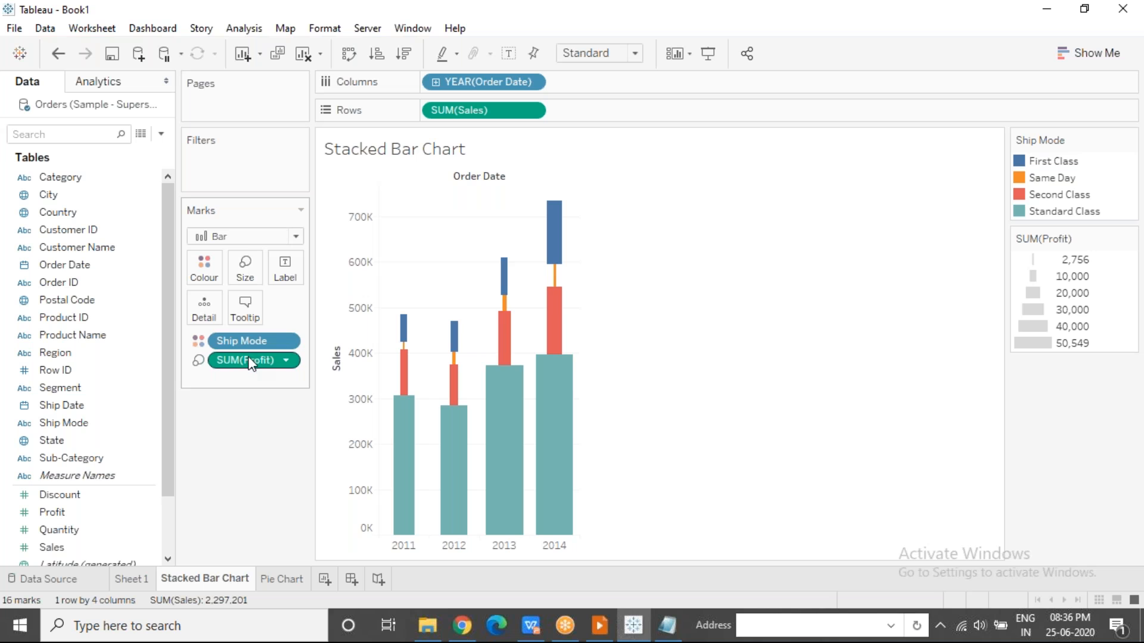
pyautogui.moveTo(250, 361); pyautogui.dragTo(248, 413)
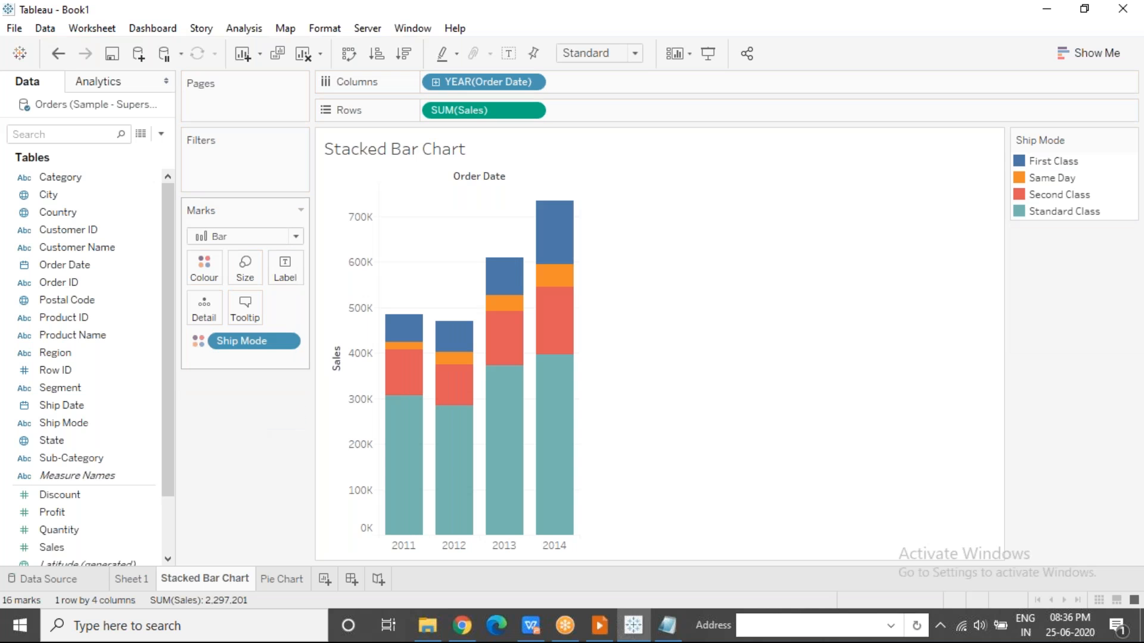
pyautogui.click(281, 582)
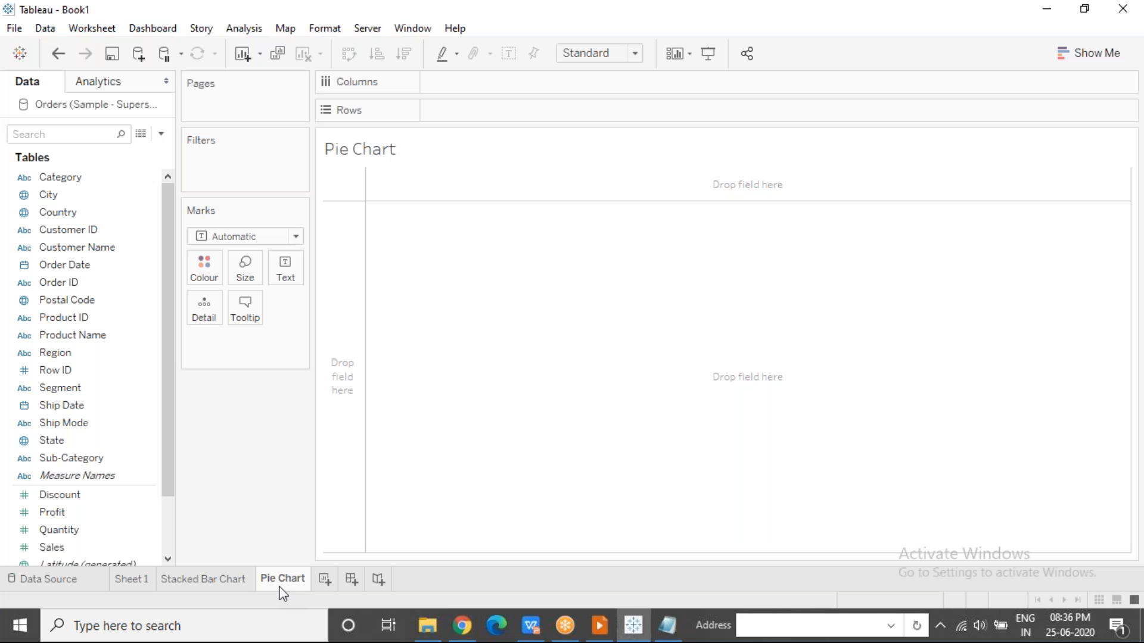
# Create a pie chart of Profit by Region with Show Me, and fit it to Entire View.
pyautogui.click(81, 508)
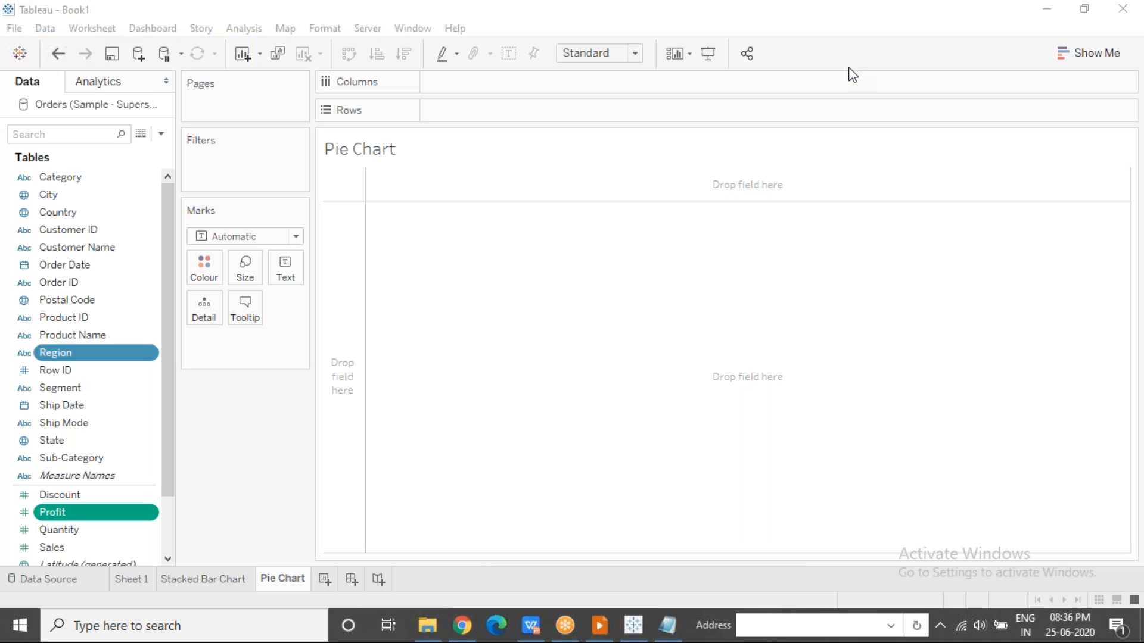
pyautogui.click(1100, 60)
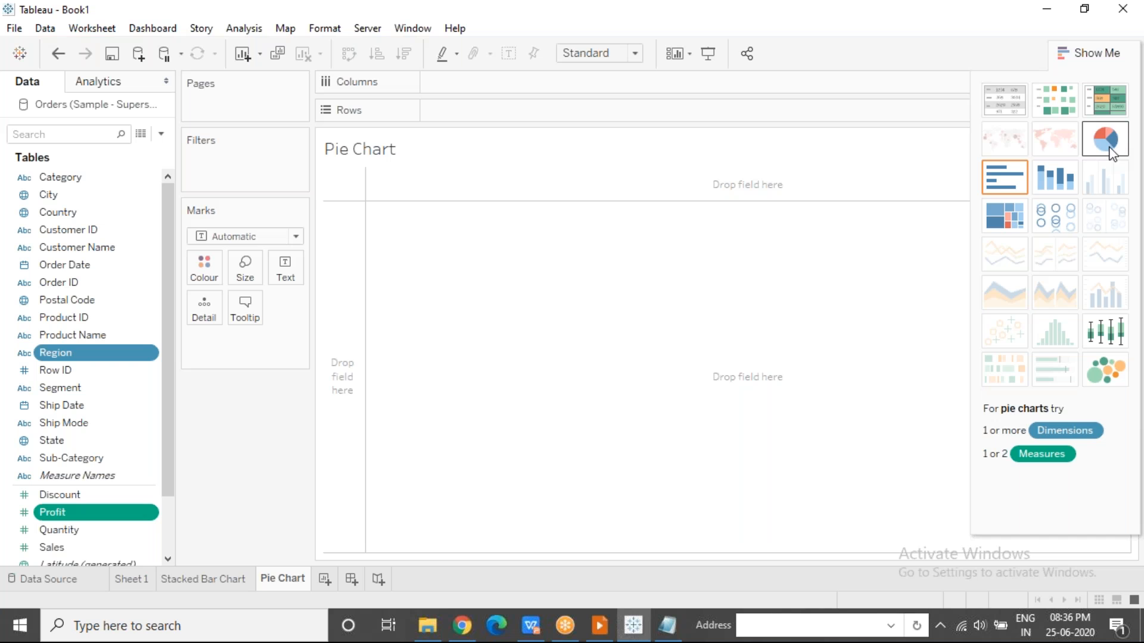
pyautogui.click(1109, 150)
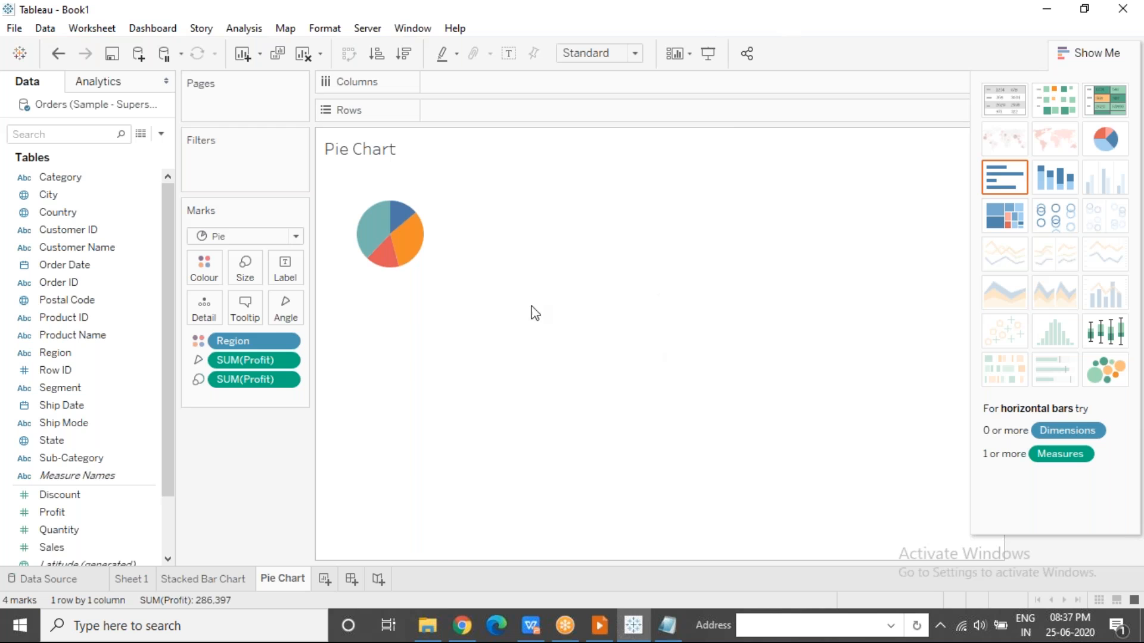
pyautogui.click(1086, 53)
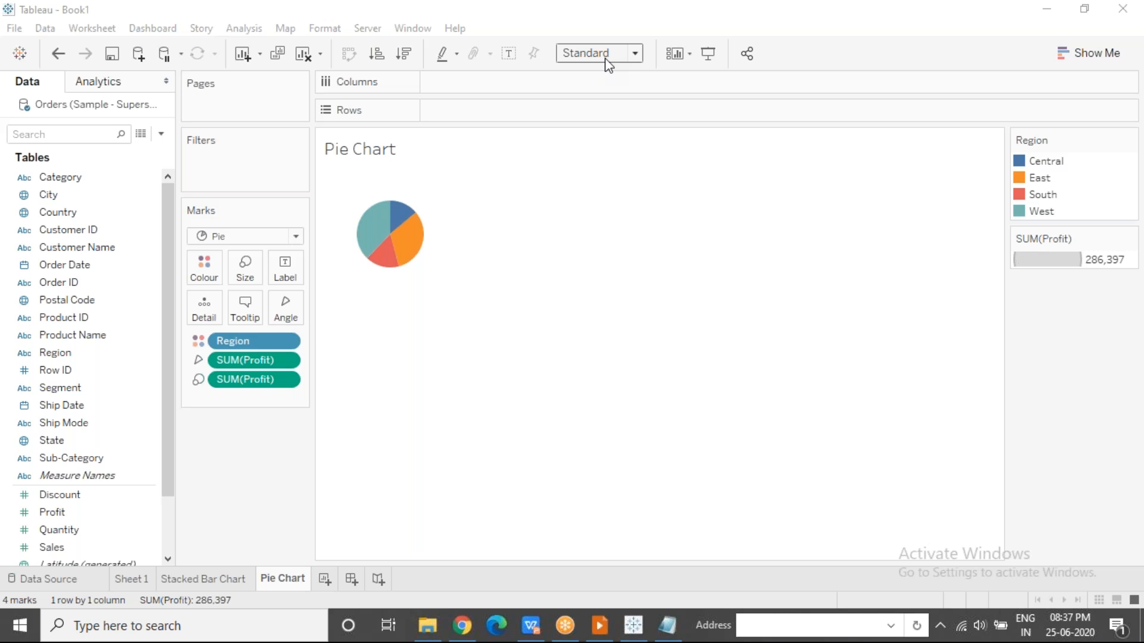
pyautogui.click(636, 55)
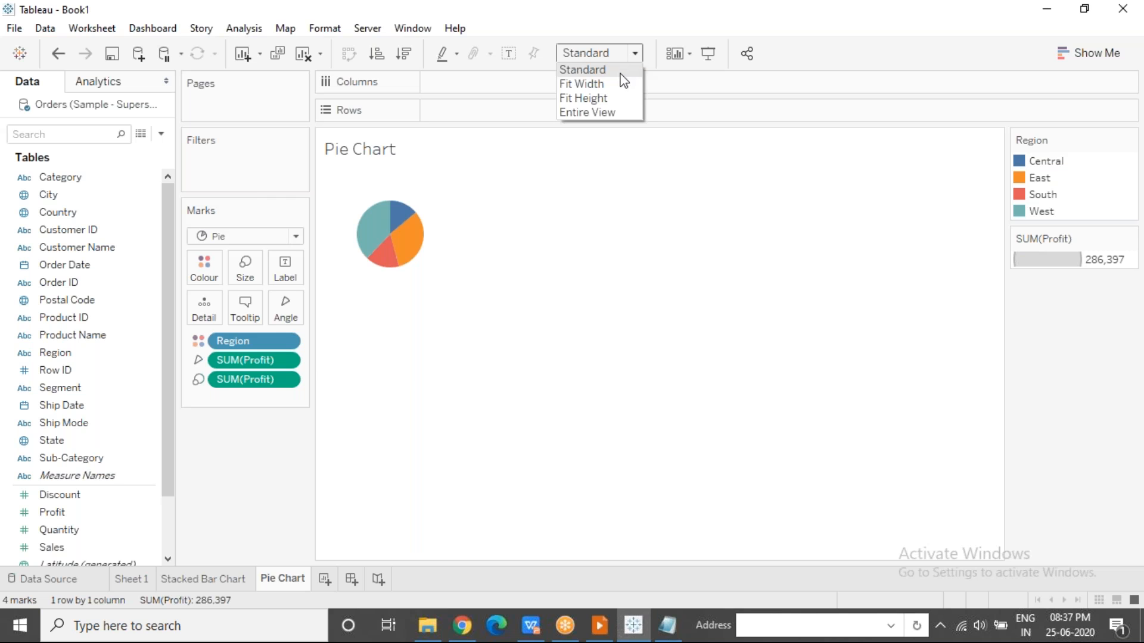
pyautogui.click(614, 115)
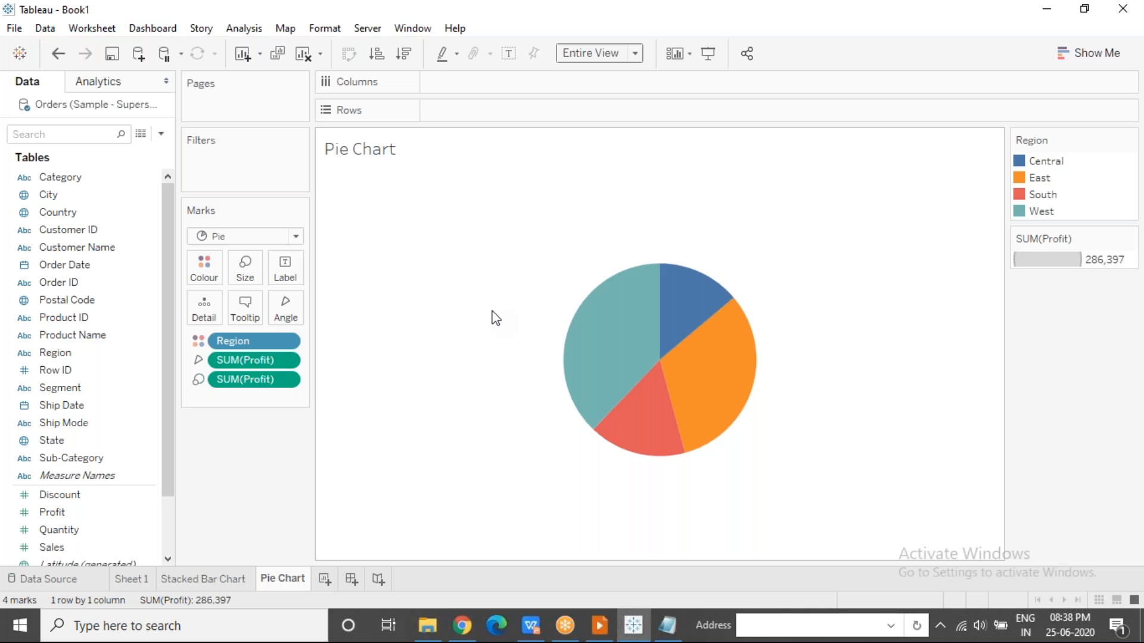
# Label the pie slices with their Region and Profit.
pyautogui.moveTo(704, 385)
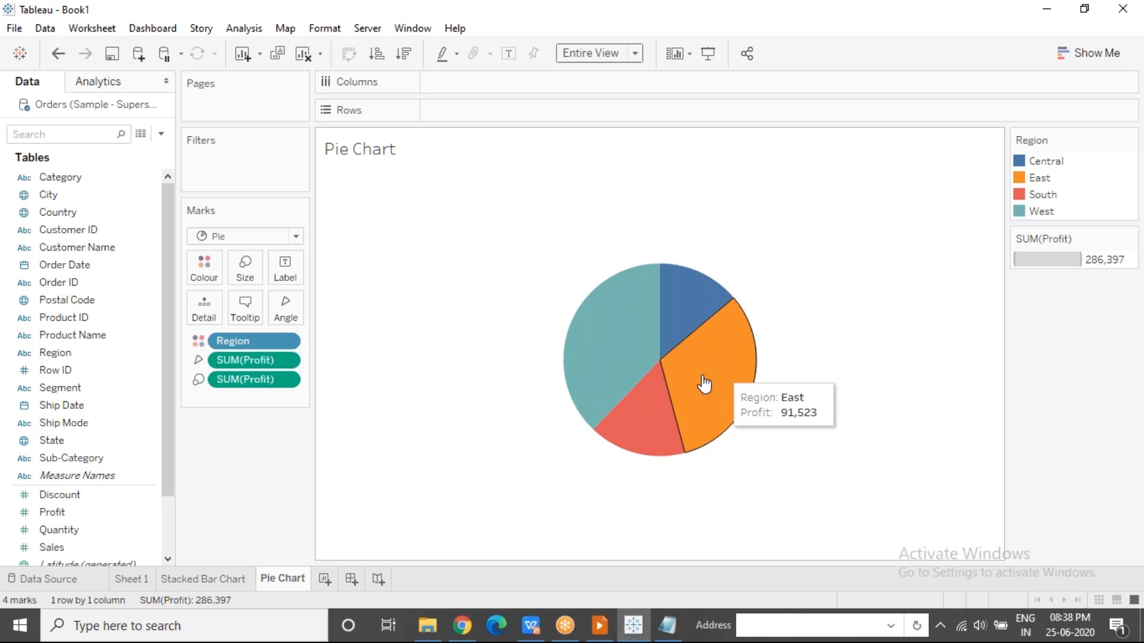
pyautogui.moveTo(648, 419)
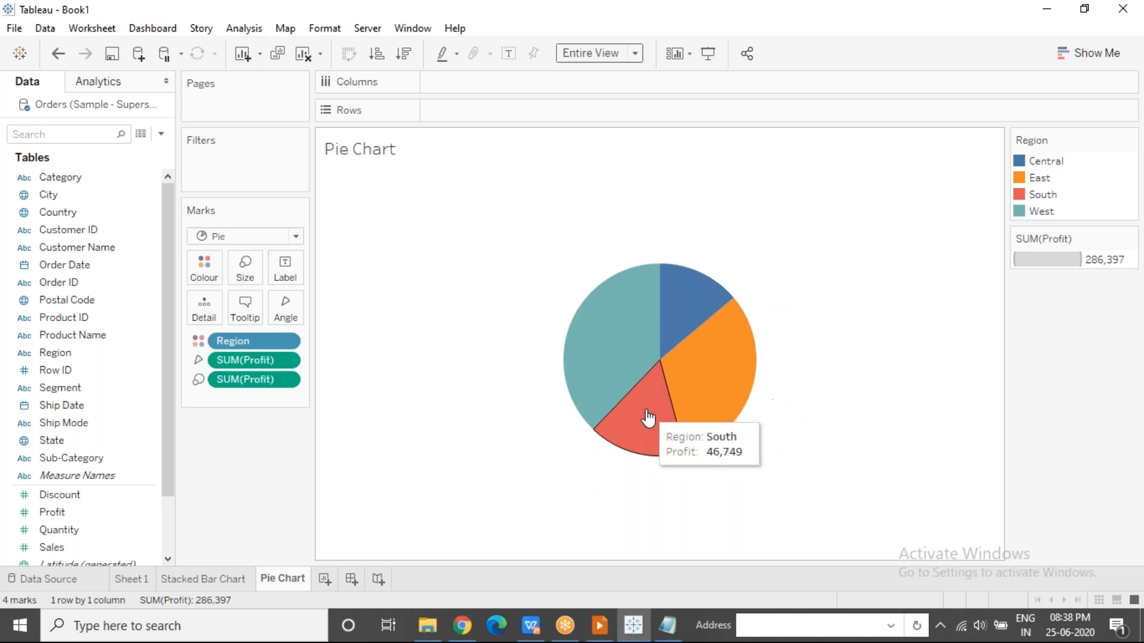
pyautogui.moveTo(611, 395)
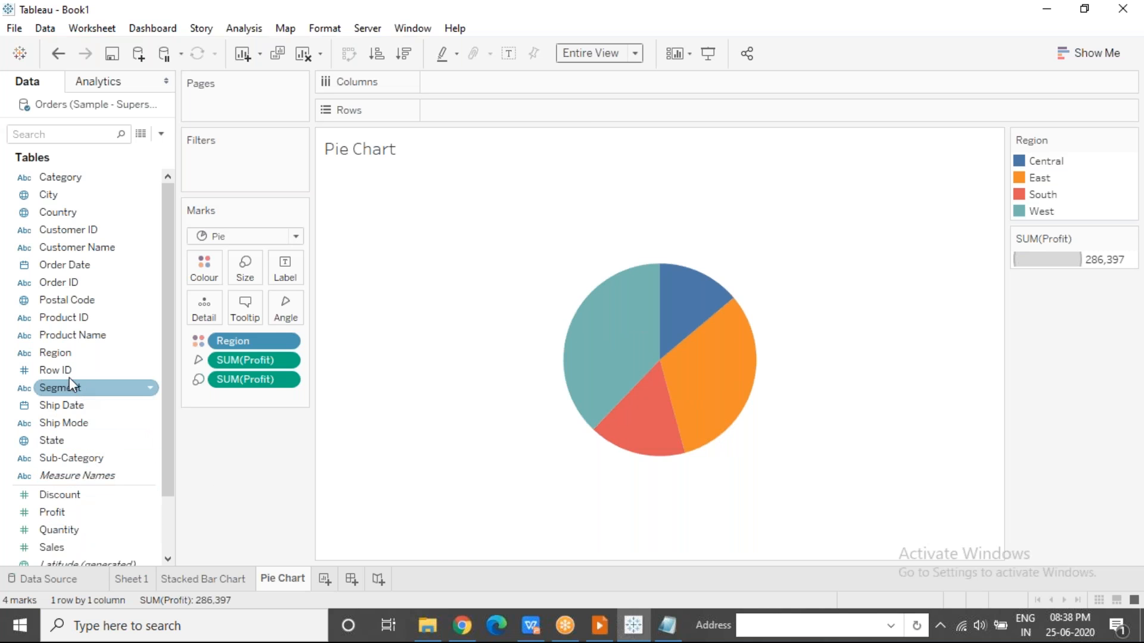
pyautogui.moveTo(59, 351); pyautogui.dragTo(286, 265)
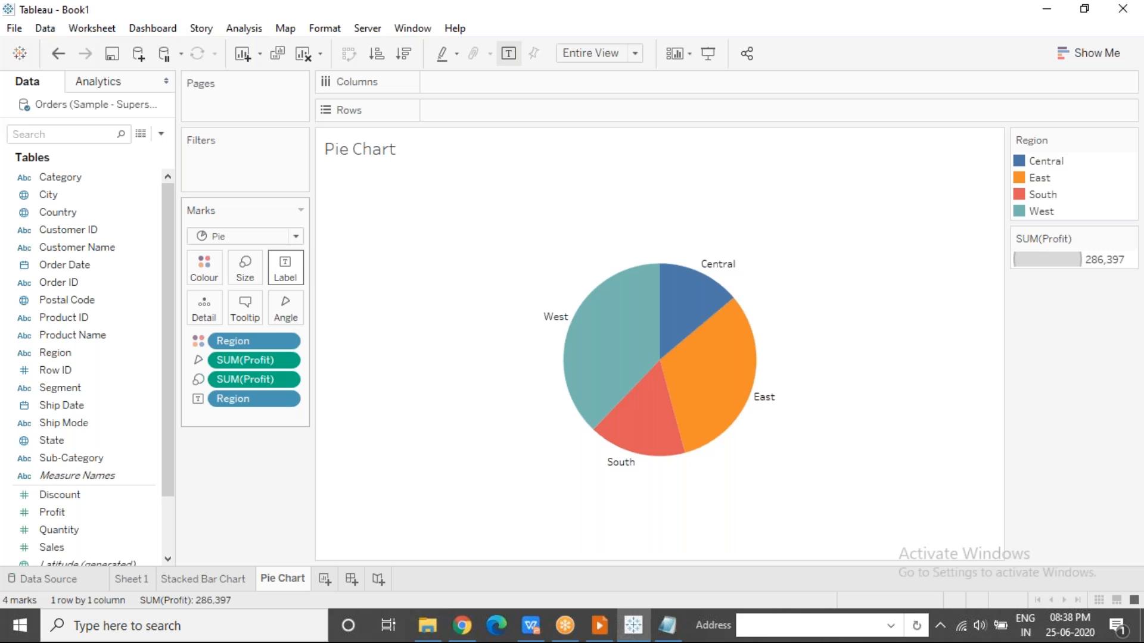
pyautogui.moveTo(63, 512); pyautogui.dragTo(280, 267)
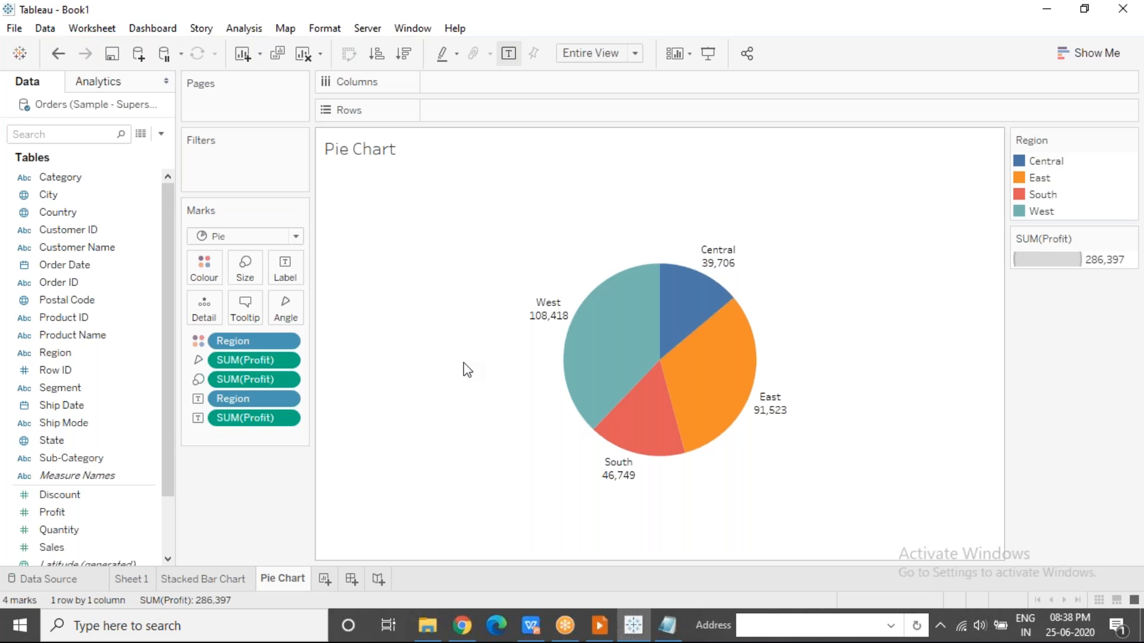
# Apply a Percent of Total quick table calculation to the Profit label, and add Profit again as an additional label.
pyautogui.moveTo(553, 324)
pyautogui.moveTo(717, 443)
pyautogui.moveTo(681, 314)
pyautogui.click(288, 420)
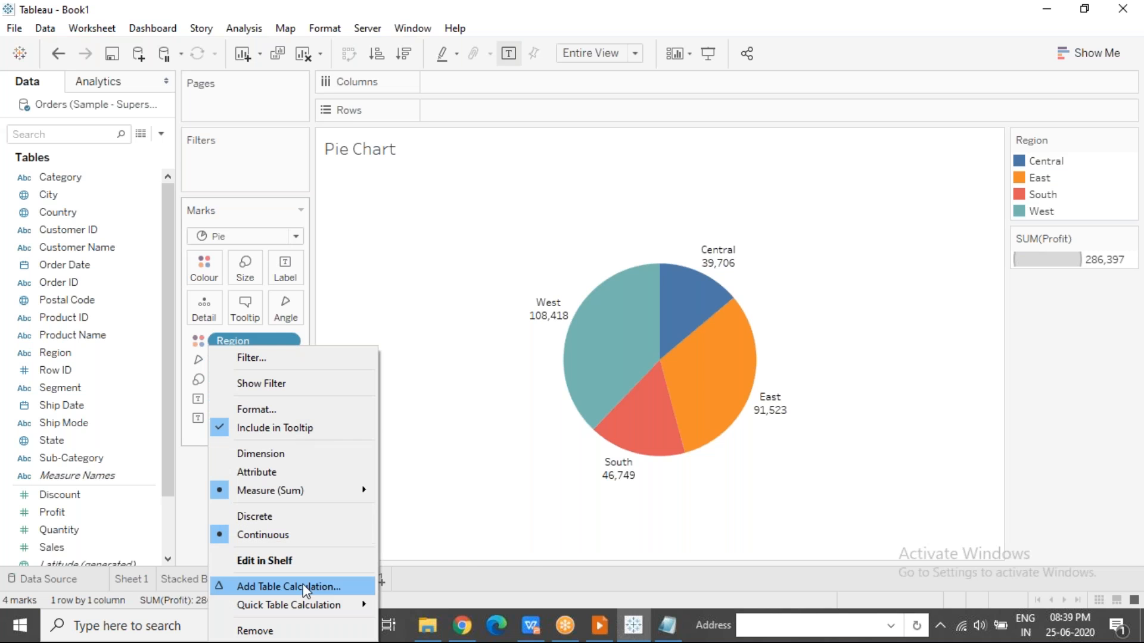
pyautogui.moveTo(306, 608)
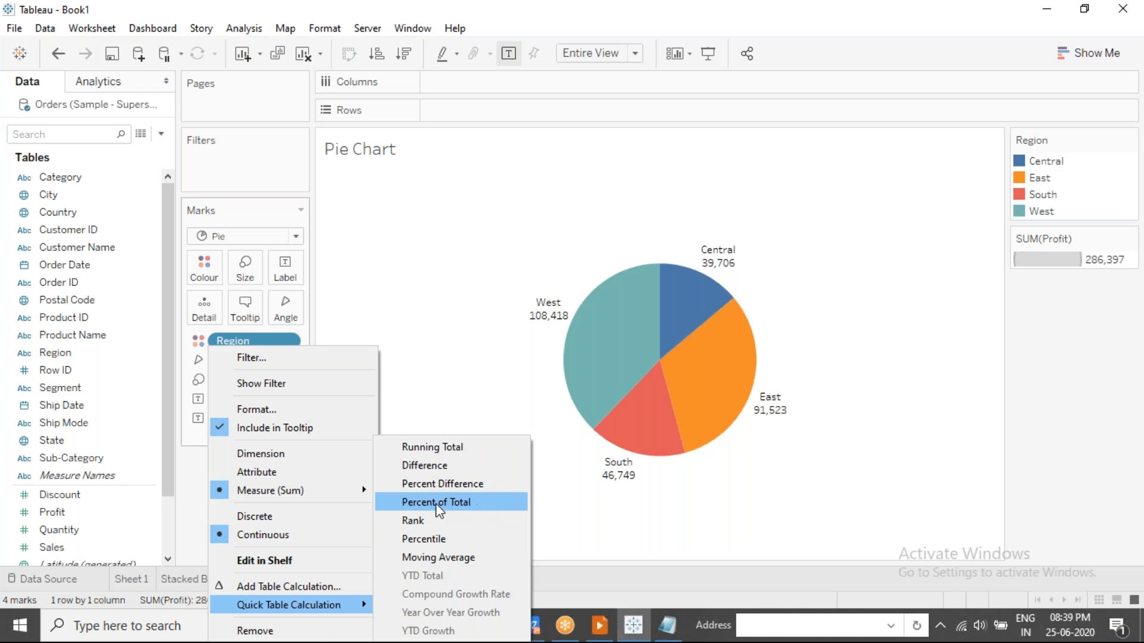
pyautogui.click(480, 510)
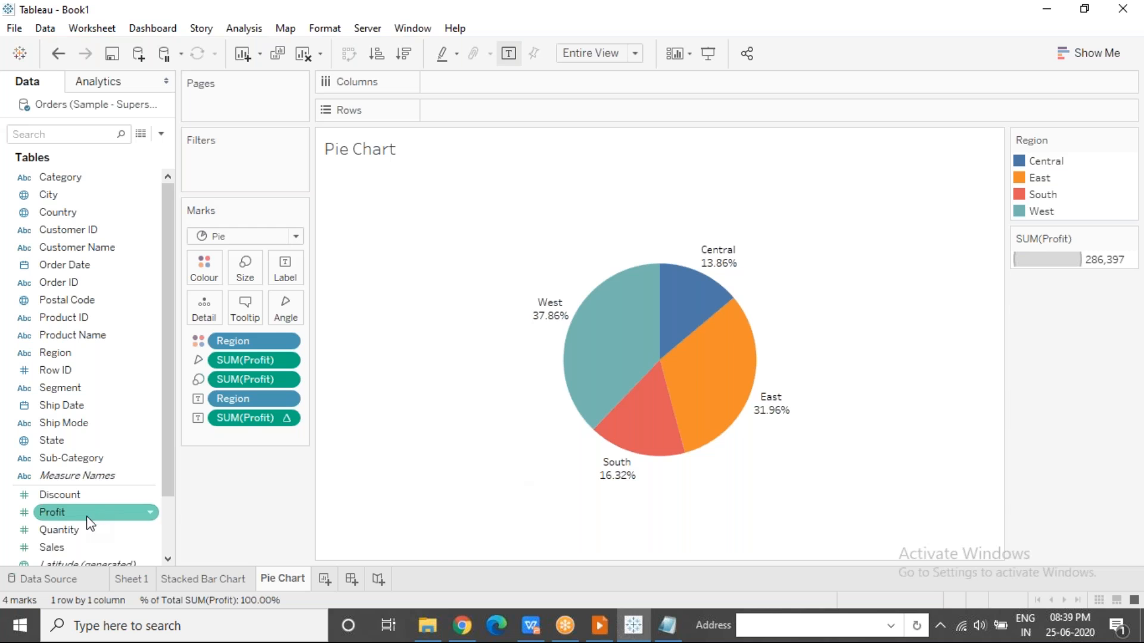
pyautogui.moveTo(70, 512); pyautogui.dragTo(280, 274)
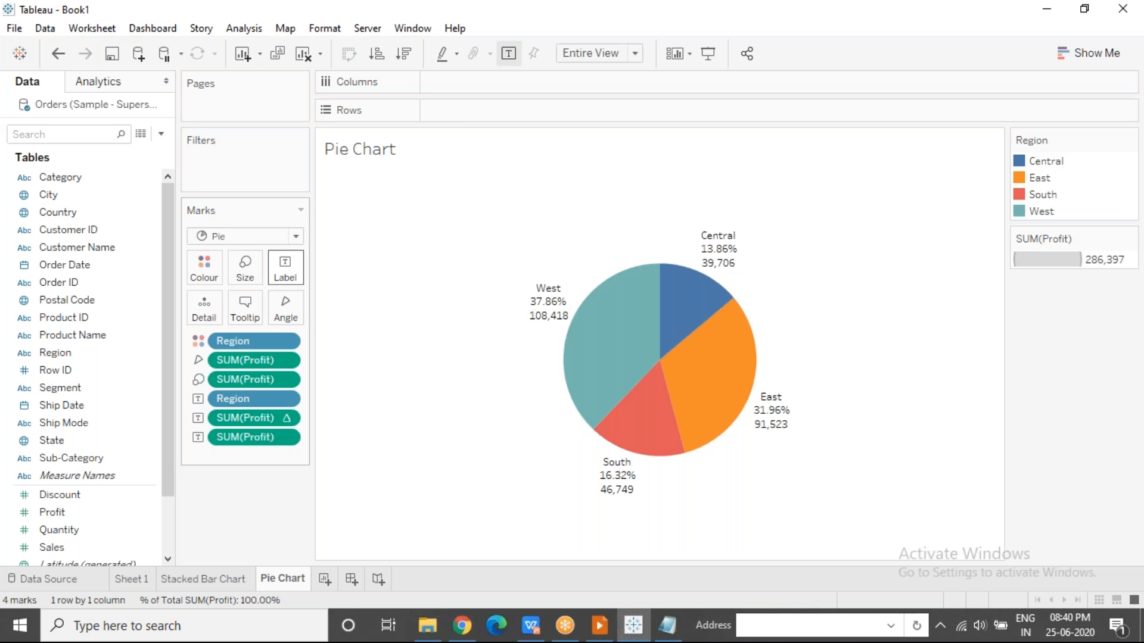
# Move the West and Central labels inside their own pie slices, and clear the selection.
pyautogui.moveTo(542, 305)
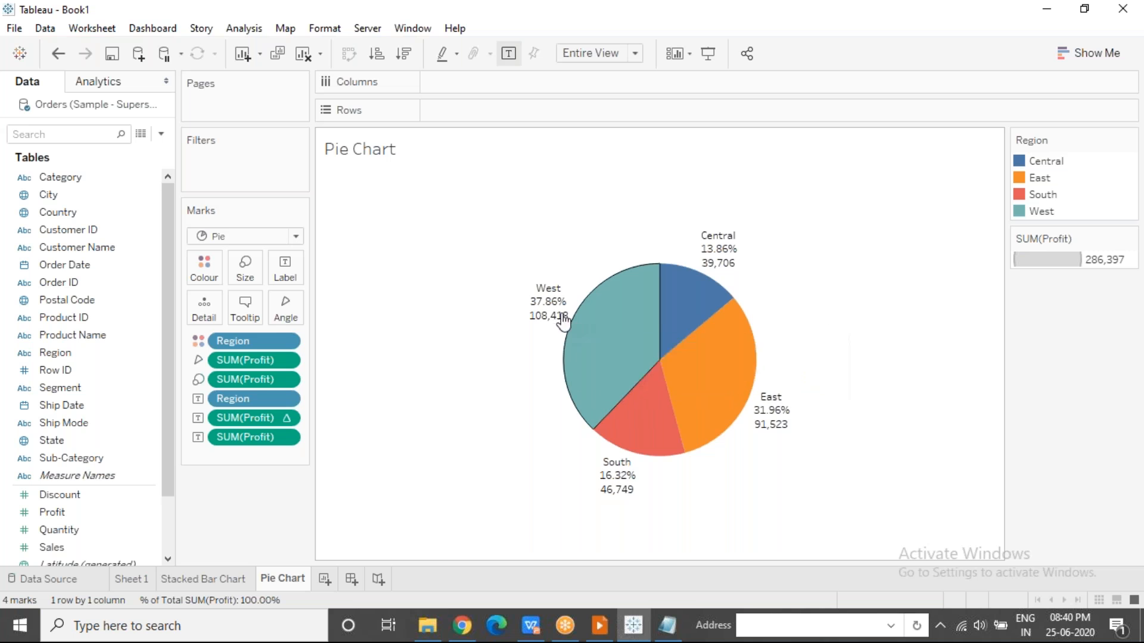
pyautogui.click(542, 302)
pyautogui.moveTo(541, 302); pyautogui.dragTo(600, 333)
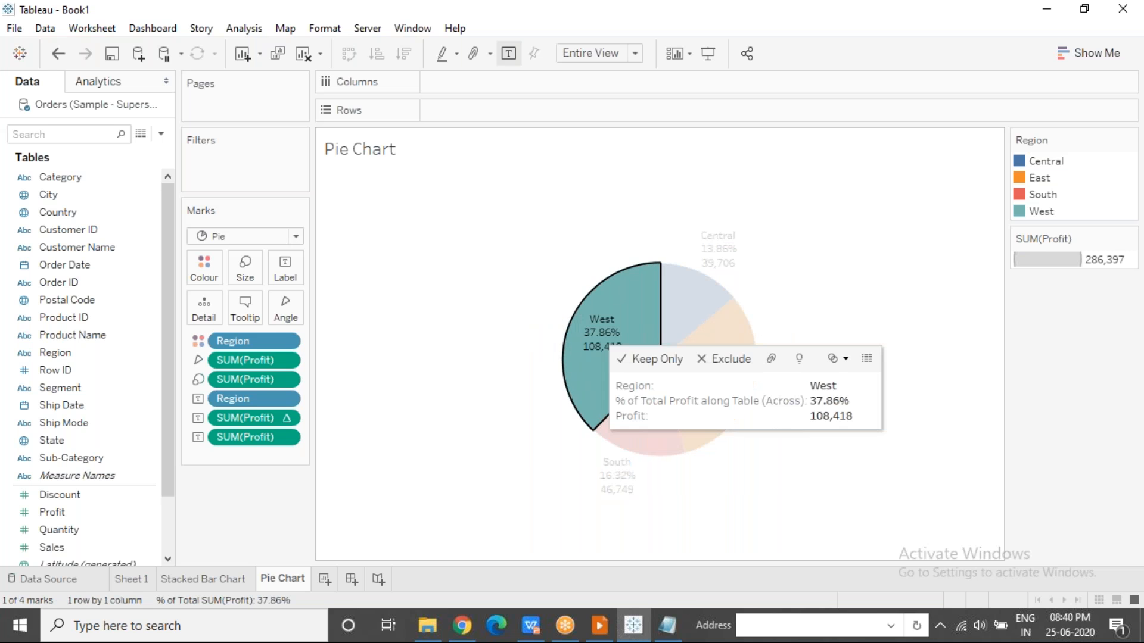
pyautogui.click(414, 420)
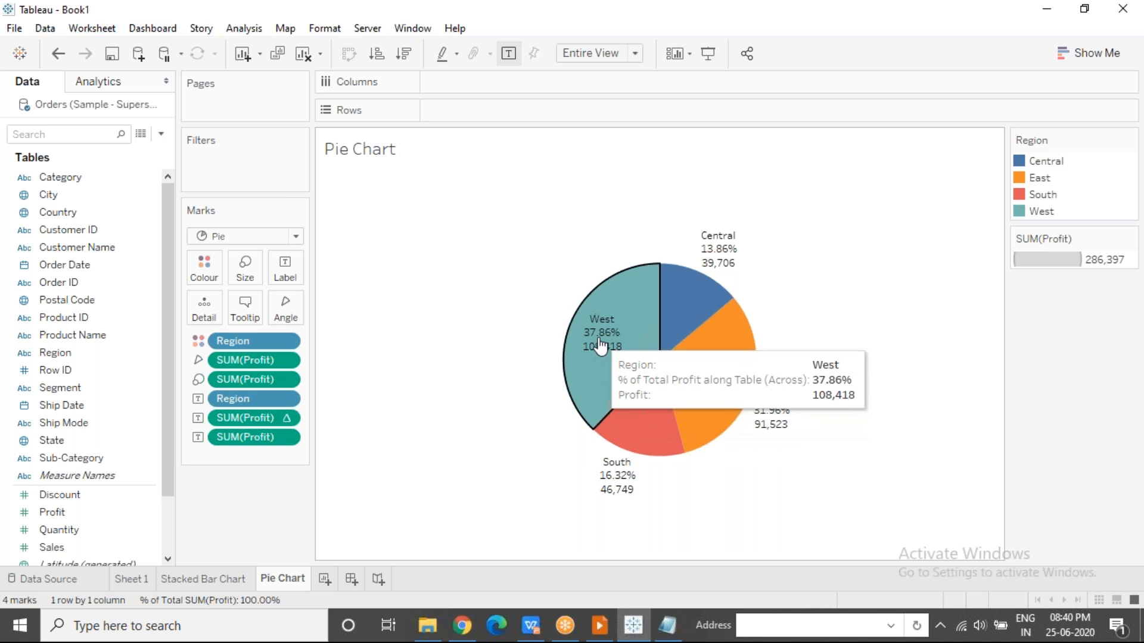
pyautogui.click(575, 339)
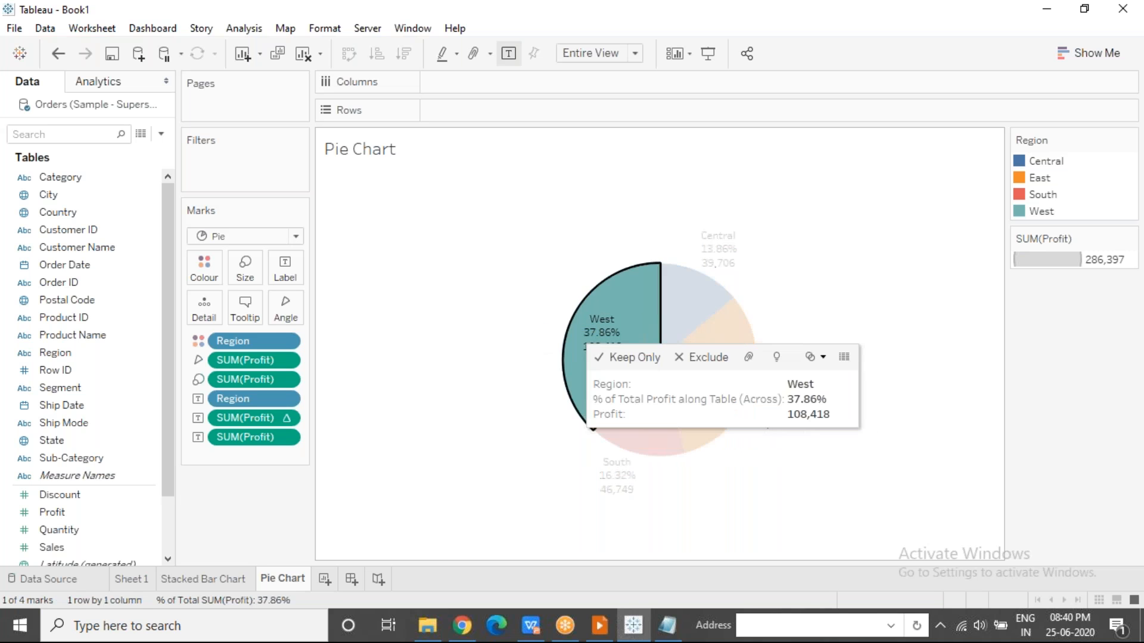
pyautogui.click(709, 243)
pyautogui.moveTo(675, 301); pyautogui.dragTo(674, 292)
pyautogui.click(416, 379)
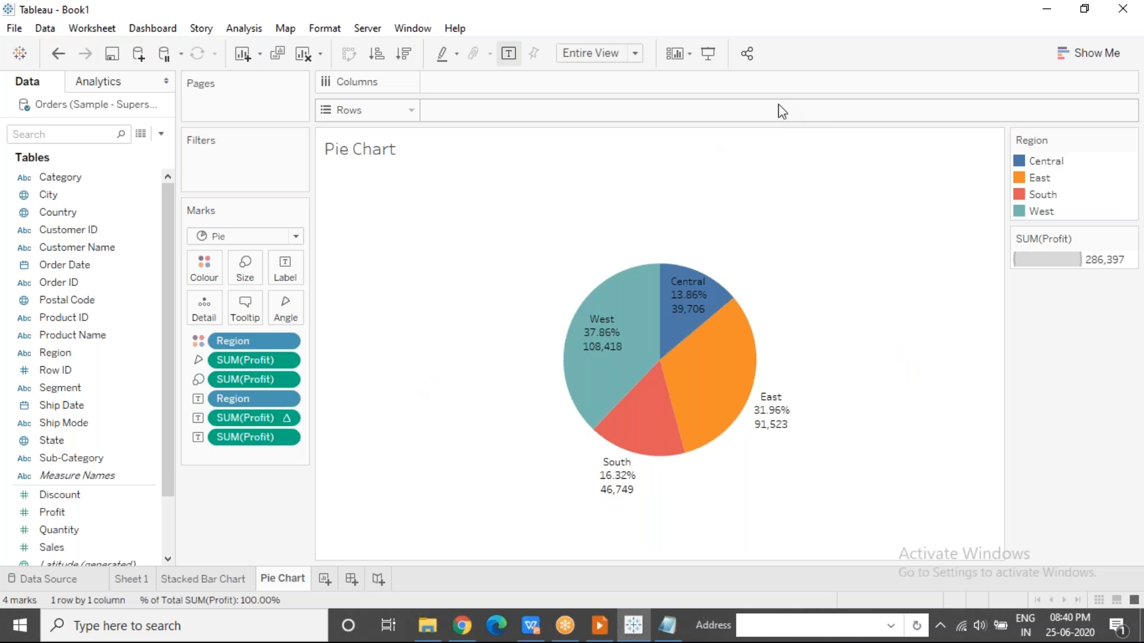
# Format the % of Total SUM(Profit) labels as Percentage with 0 decimal places.
pyautogui.hotkey('alt', 'Tab')
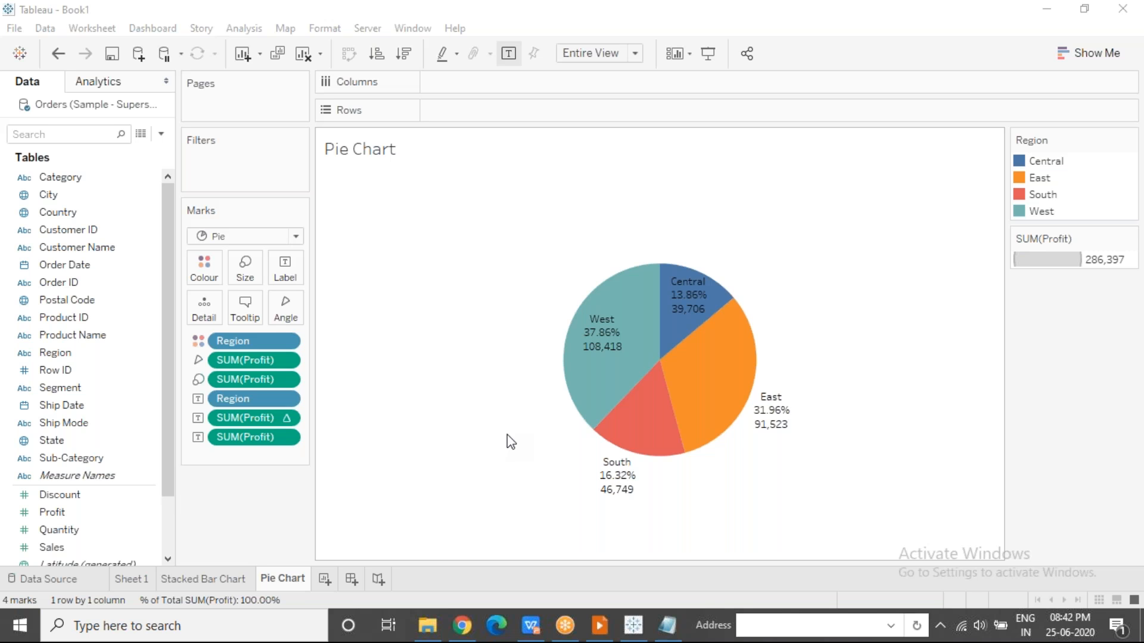
pyautogui.rightClick(429, 237)
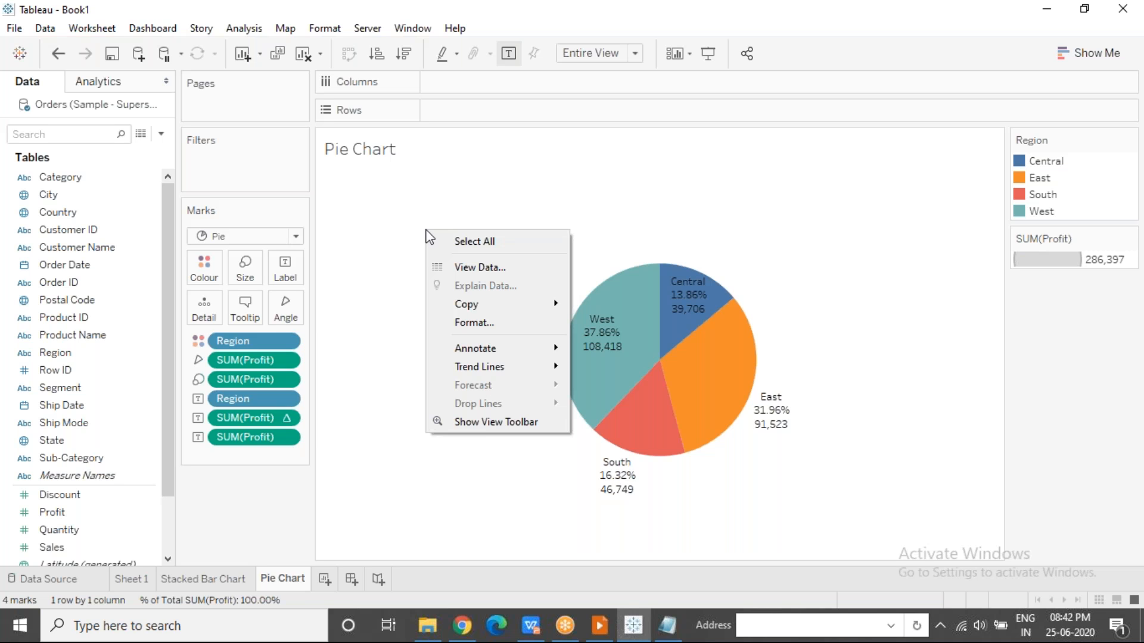
pyautogui.click(518, 327)
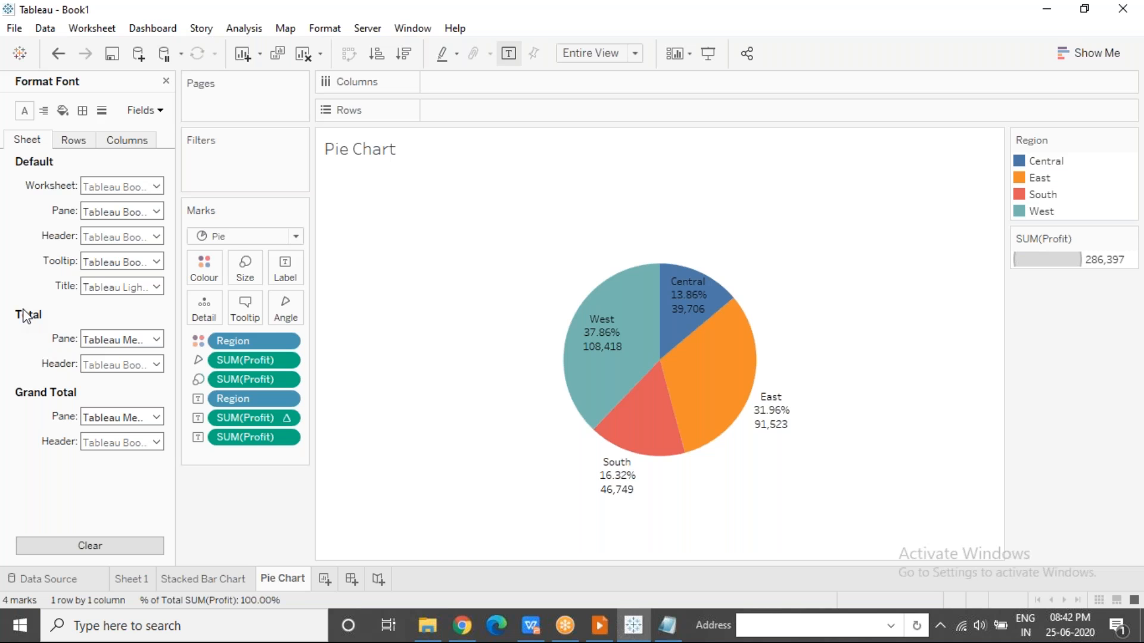
pyautogui.click(158, 114)
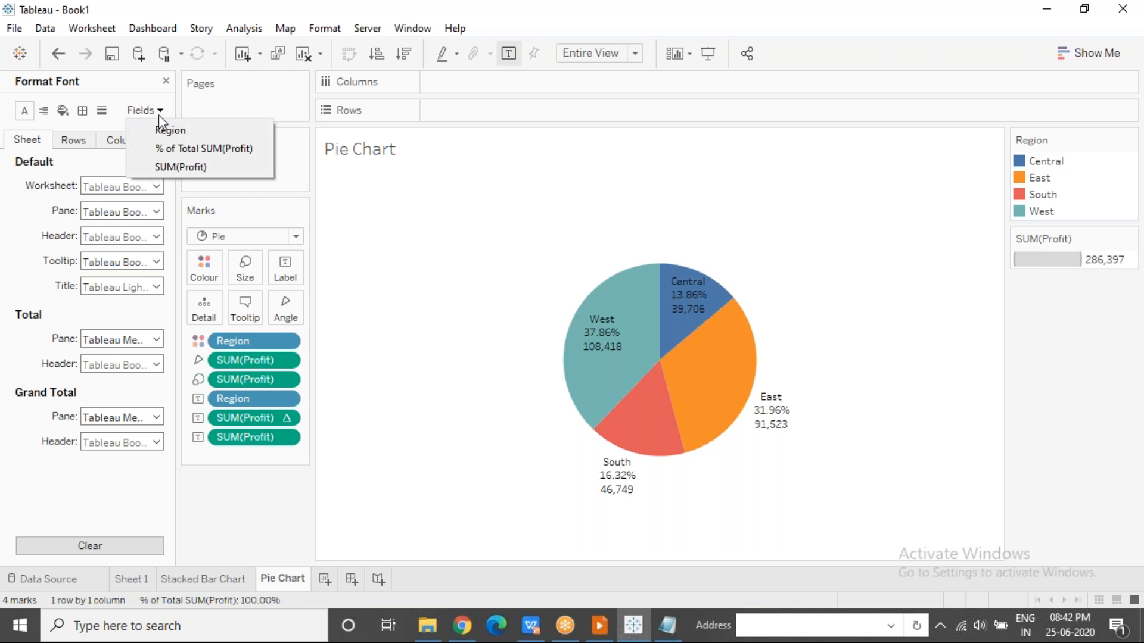
pyautogui.click(215, 154)
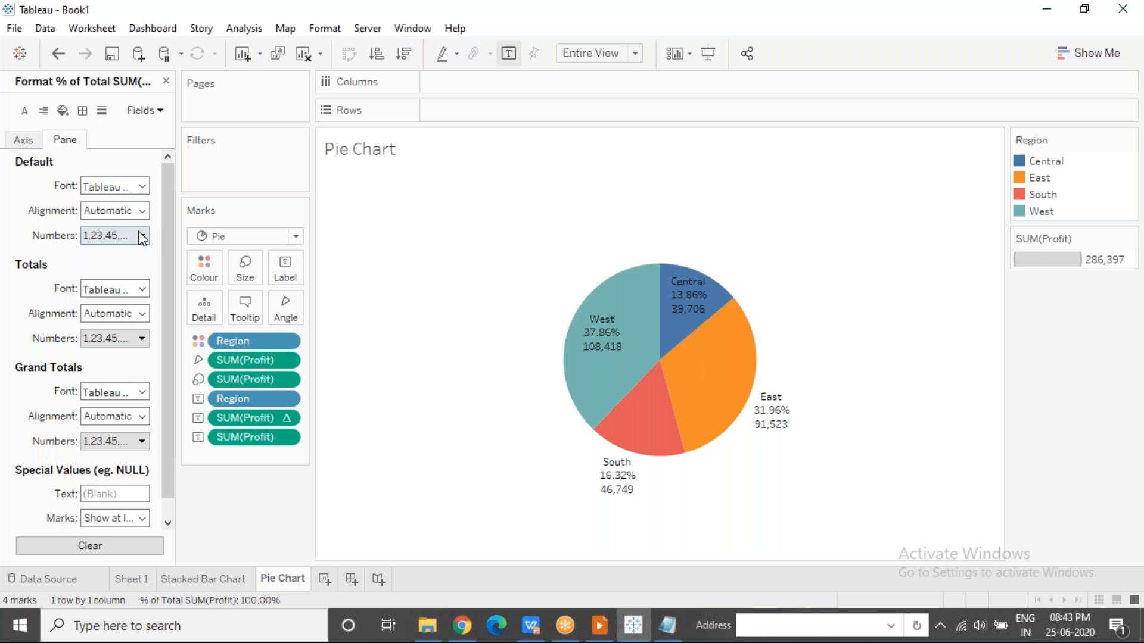
pyautogui.click(142, 236)
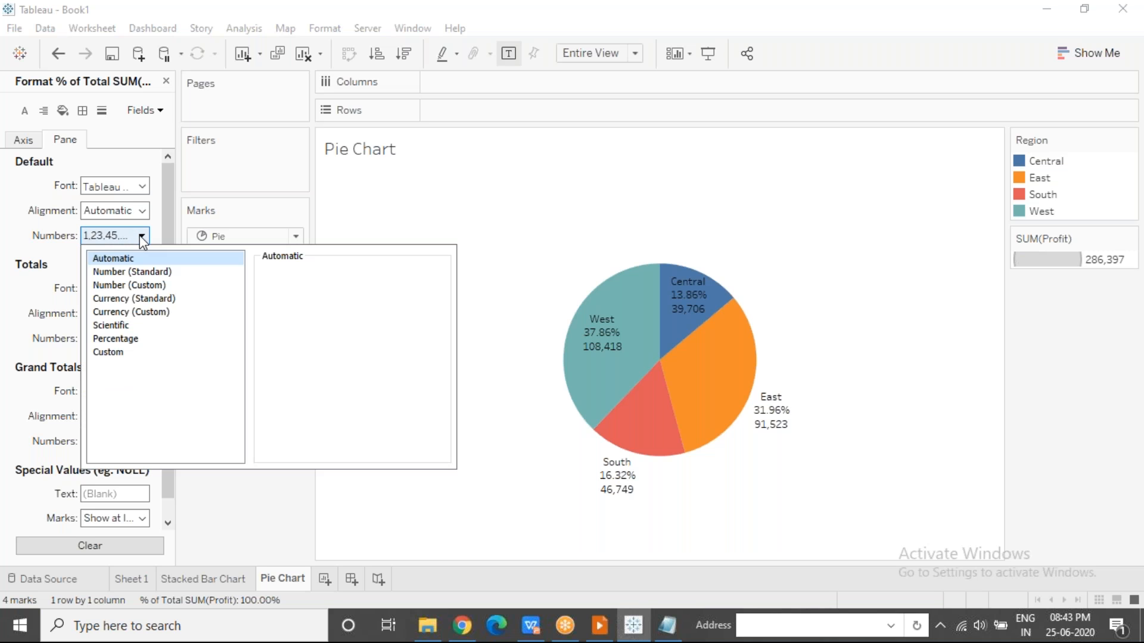
pyautogui.click(139, 338)
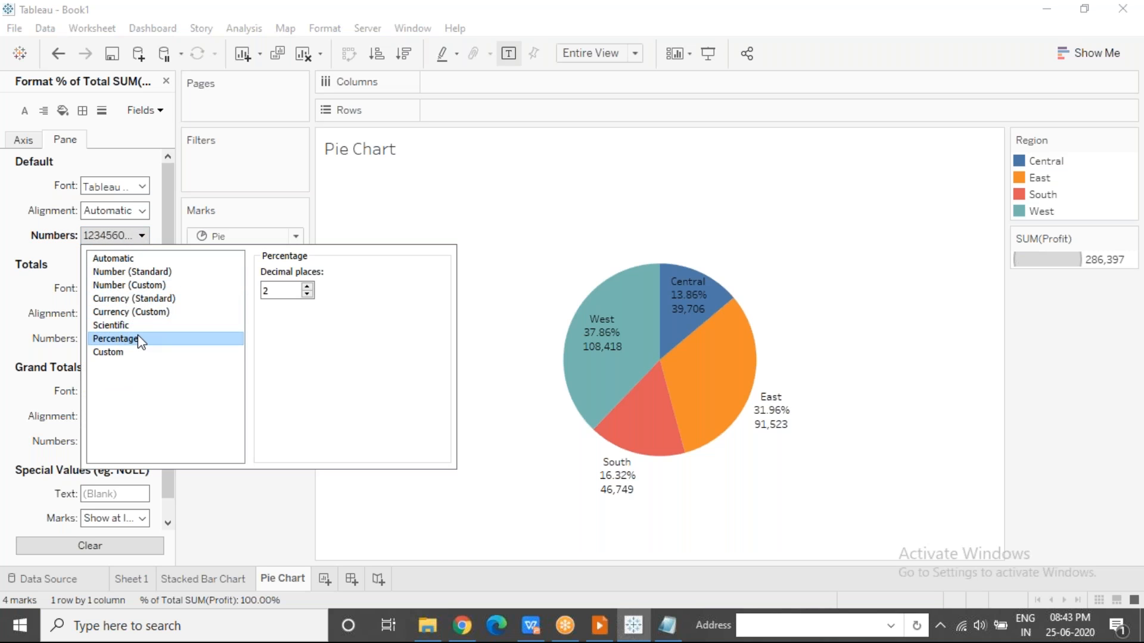
pyautogui.click(308, 295)
pyautogui.click(307, 295)
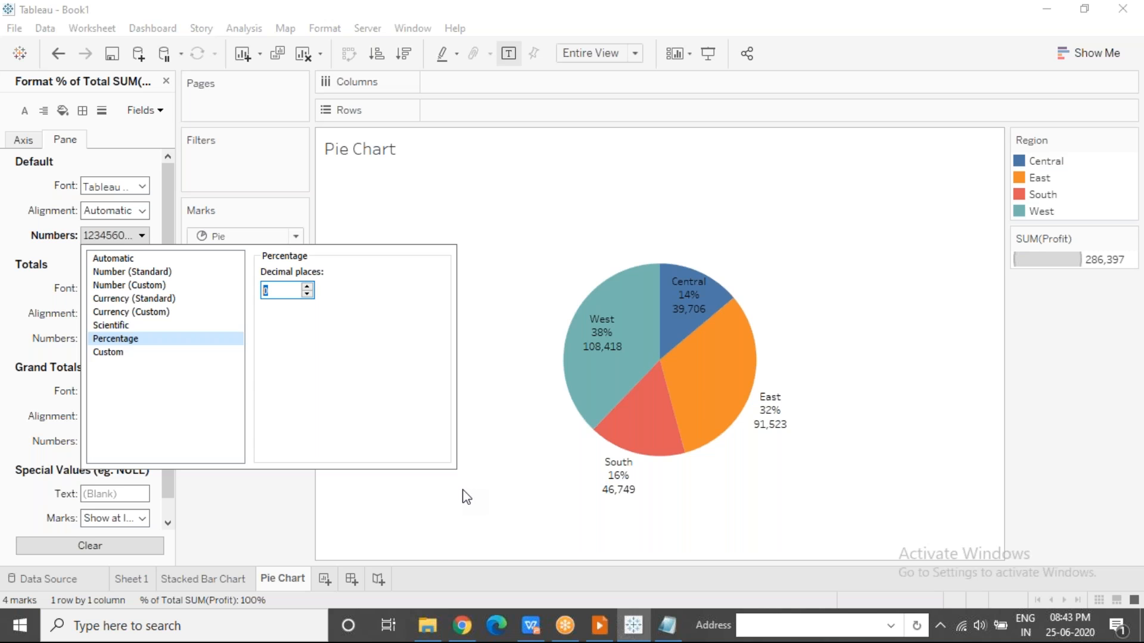
pyautogui.click(845, 125)
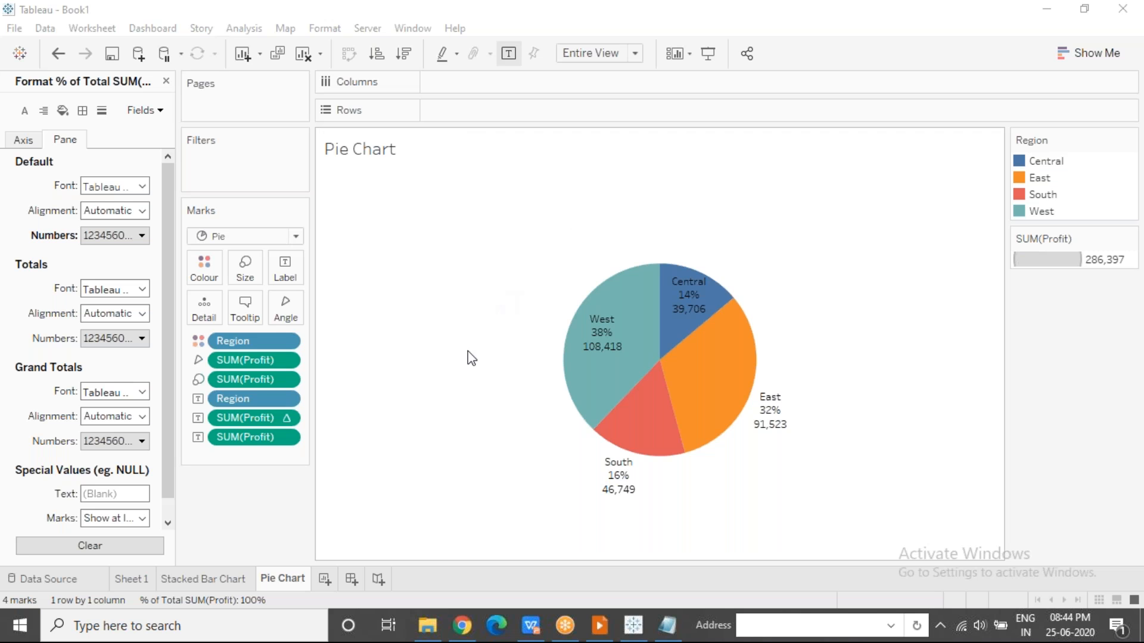
# Create a new worksheet with a pie chart of Profit by State, fitted to the entire view.
pyautogui.click(166, 82)
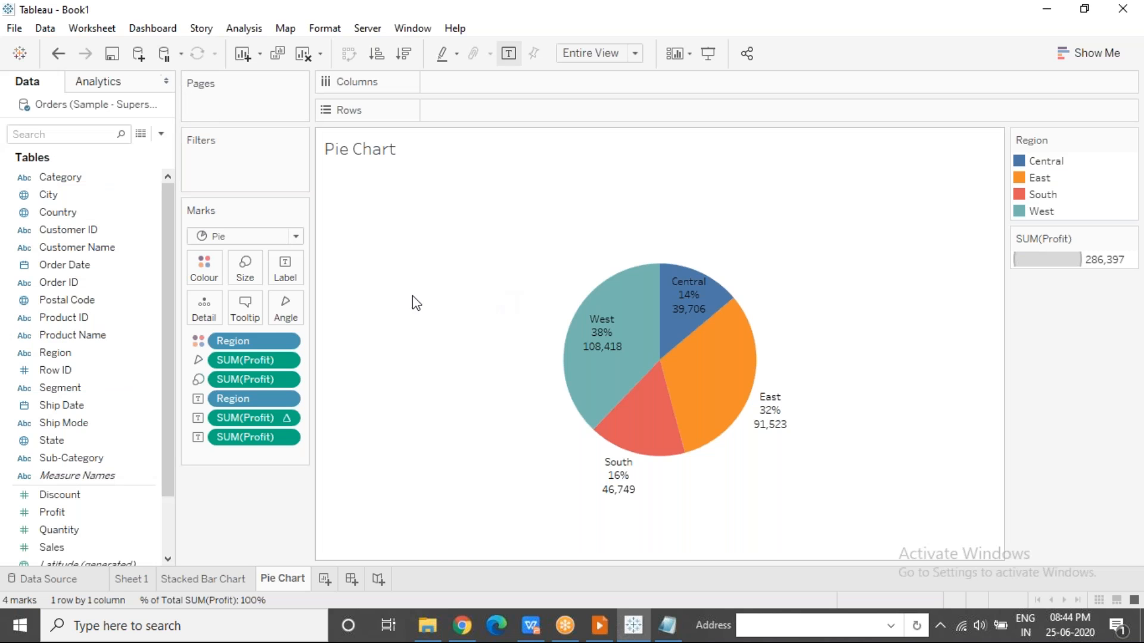
pyautogui.click(324, 580)
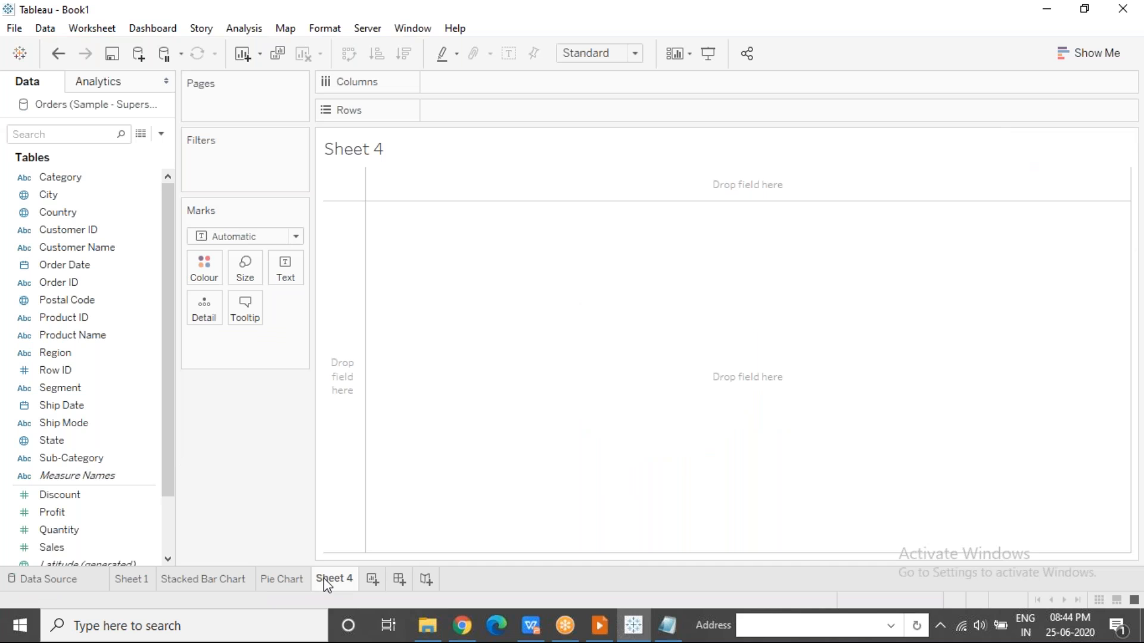
pyautogui.click(122, 513)
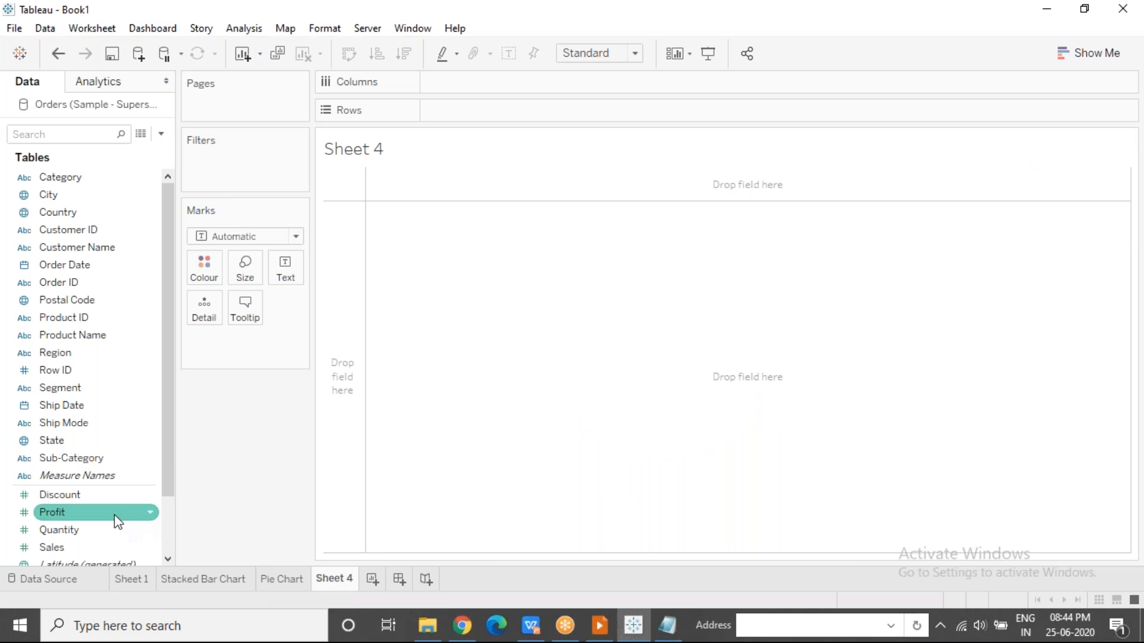
pyautogui.keyDown('ctrl'); pyautogui.click(112, 458); pyautogui.keyUp('ctrl')
pyautogui.keyDown('ctrl'); pyautogui.click(109, 440); pyautogui.keyUp('ctrl')
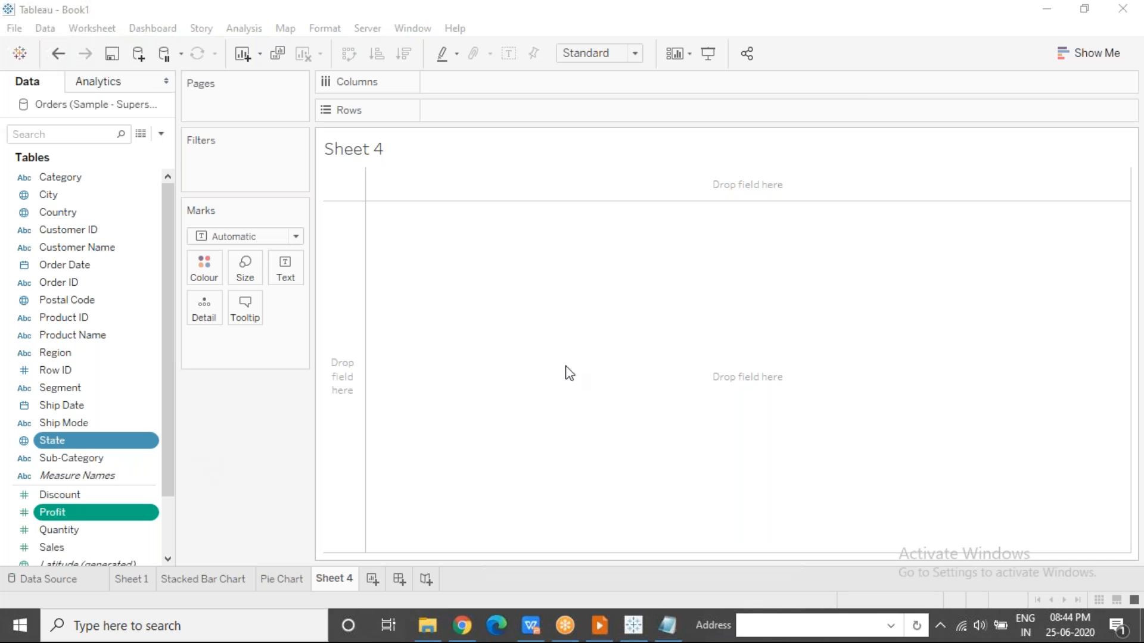
pyautogui.click(1095, 62)
pyautogui.click(1095, 62)
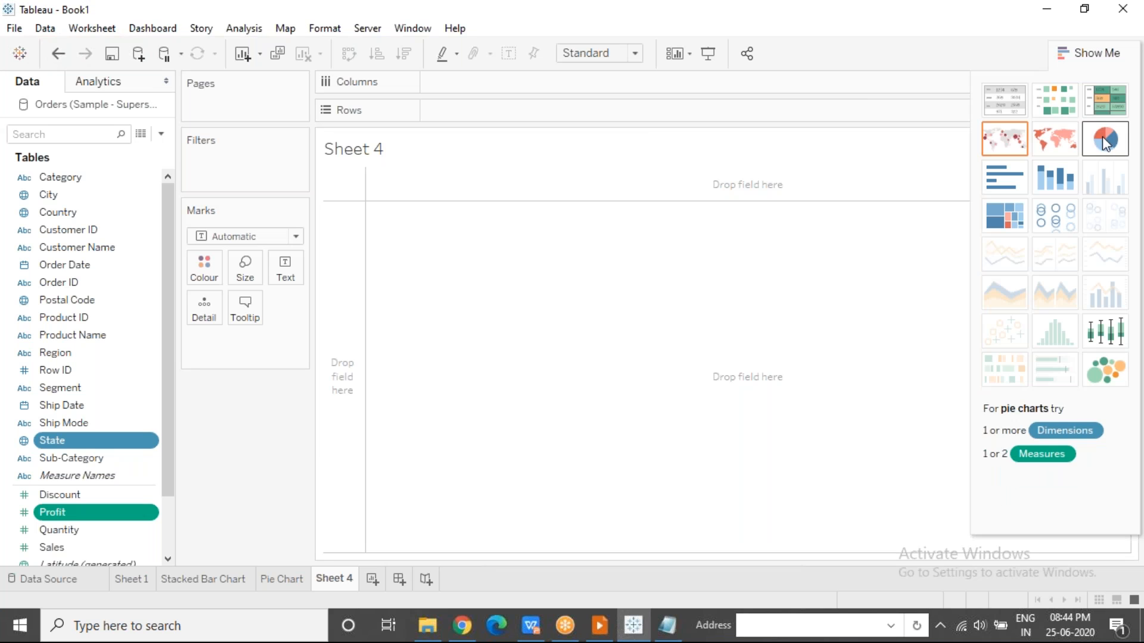
pyautogui.click(1107, 149)
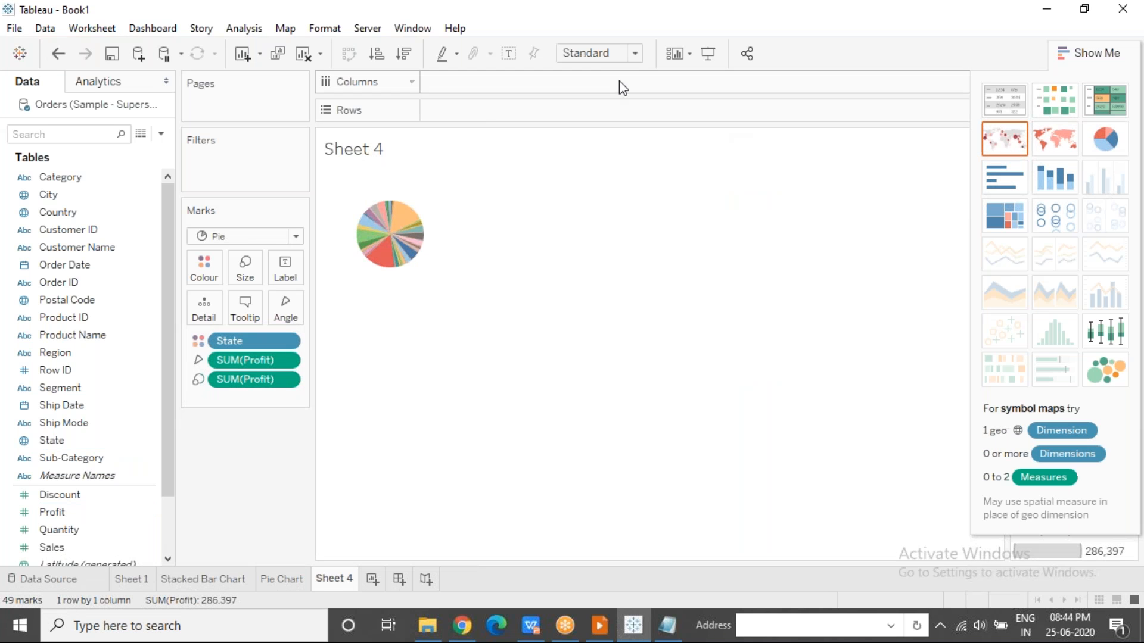
pyautogui.click(609, 55)
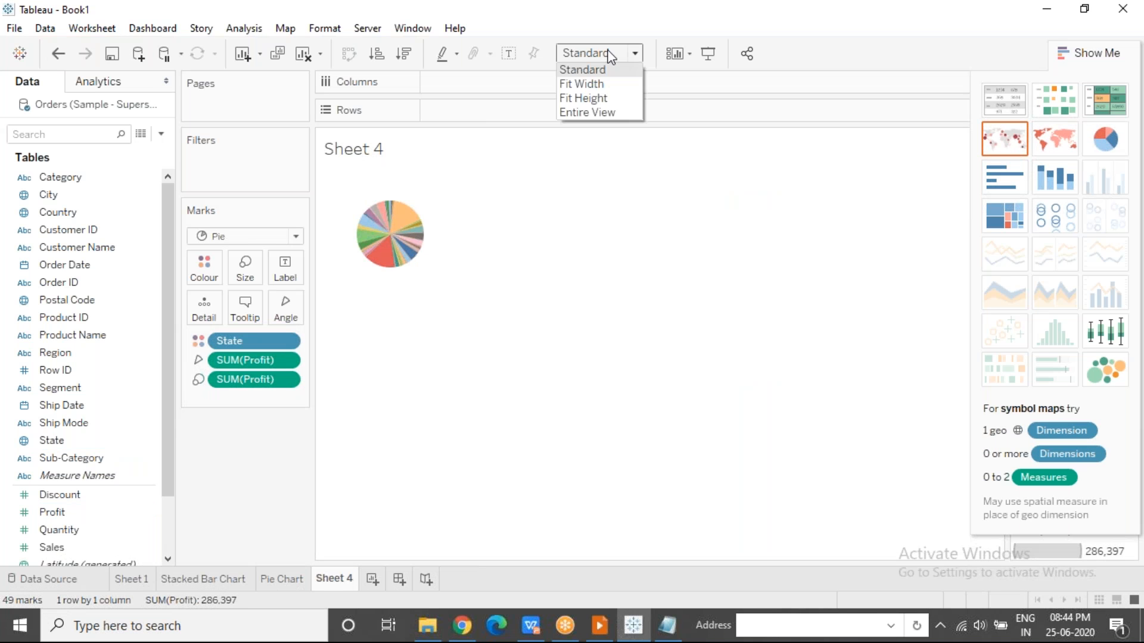
pyautogui.click(602, 113)
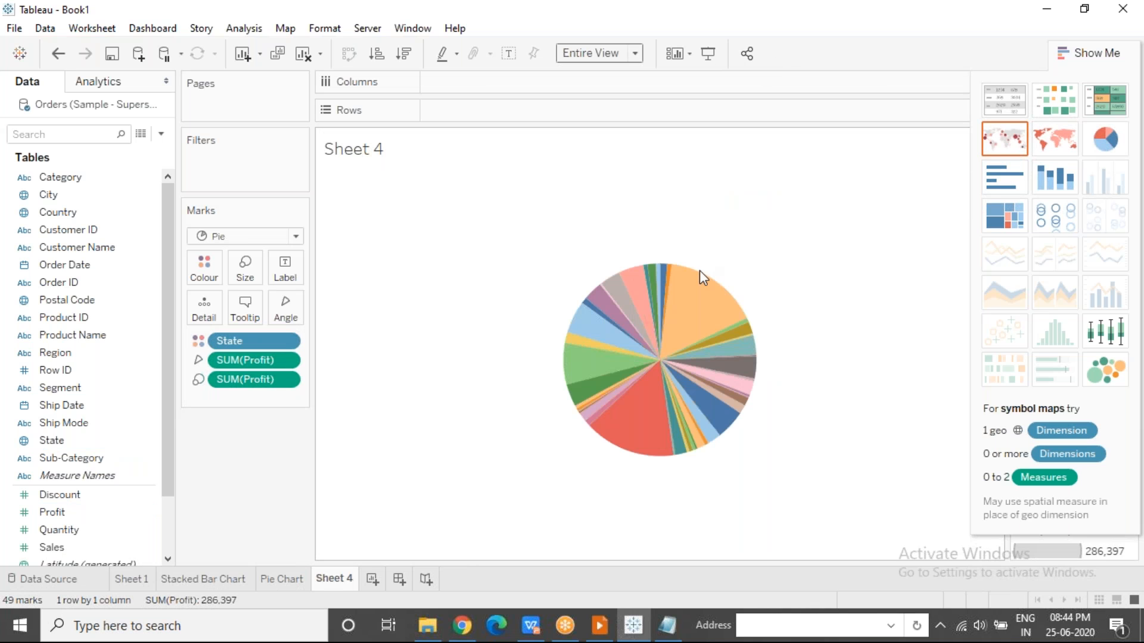
# Inspect the State and Profit of individual slices in the pie chart, including Indiana, Iowa and Ohio, and clear the selection.
pyautogui.moveTo(728, 366)
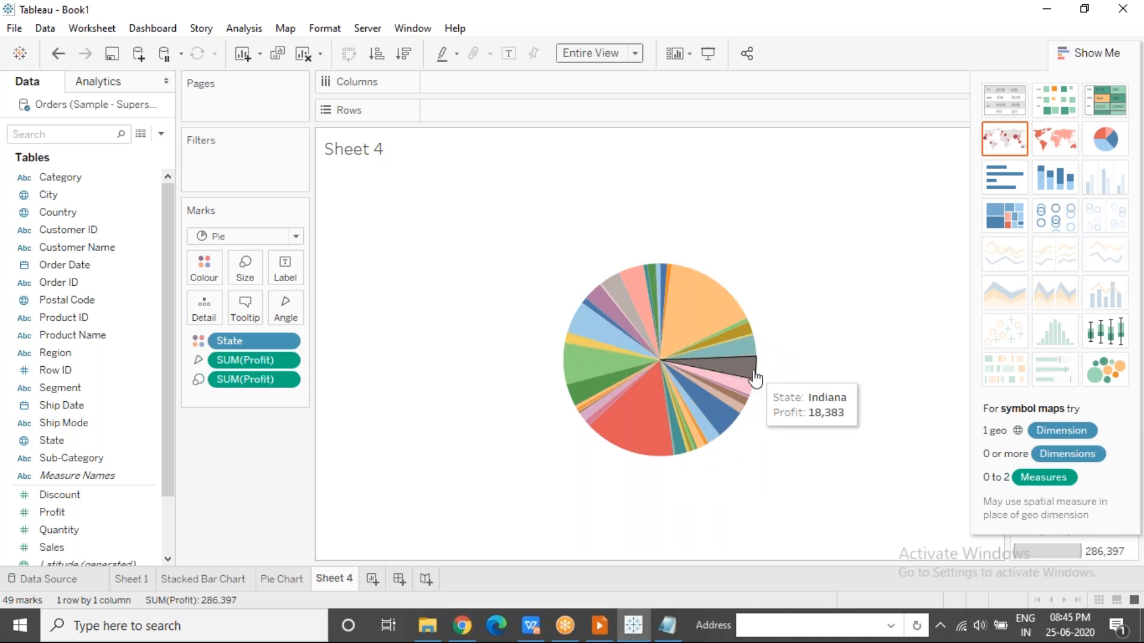
pyautogui.moveTo(749, 395)
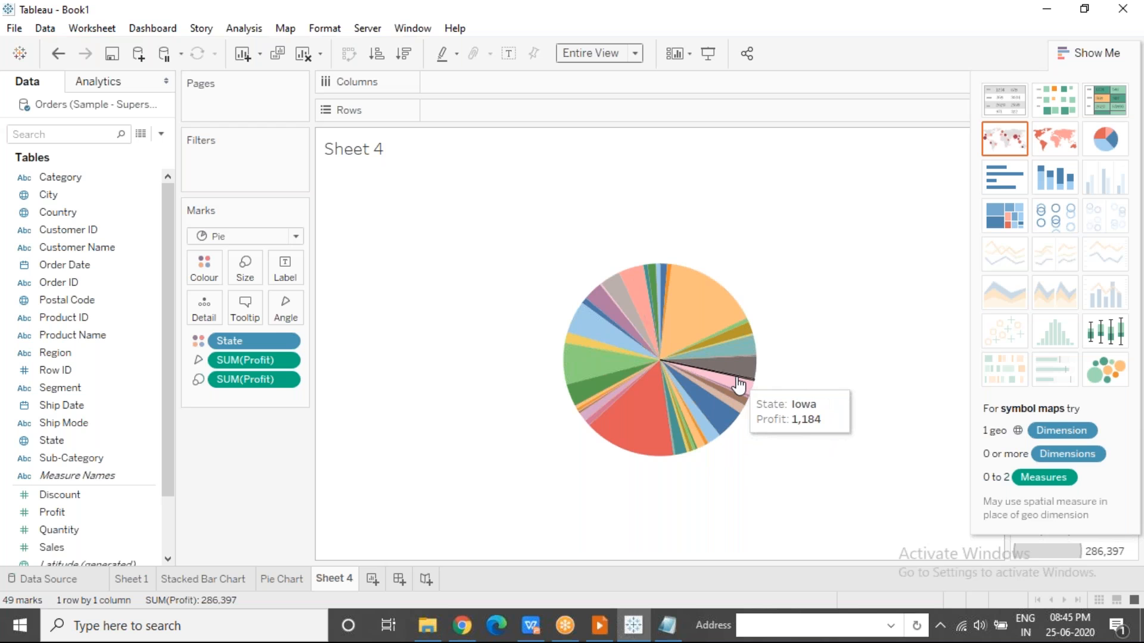
pyautogui.click(789, 26)
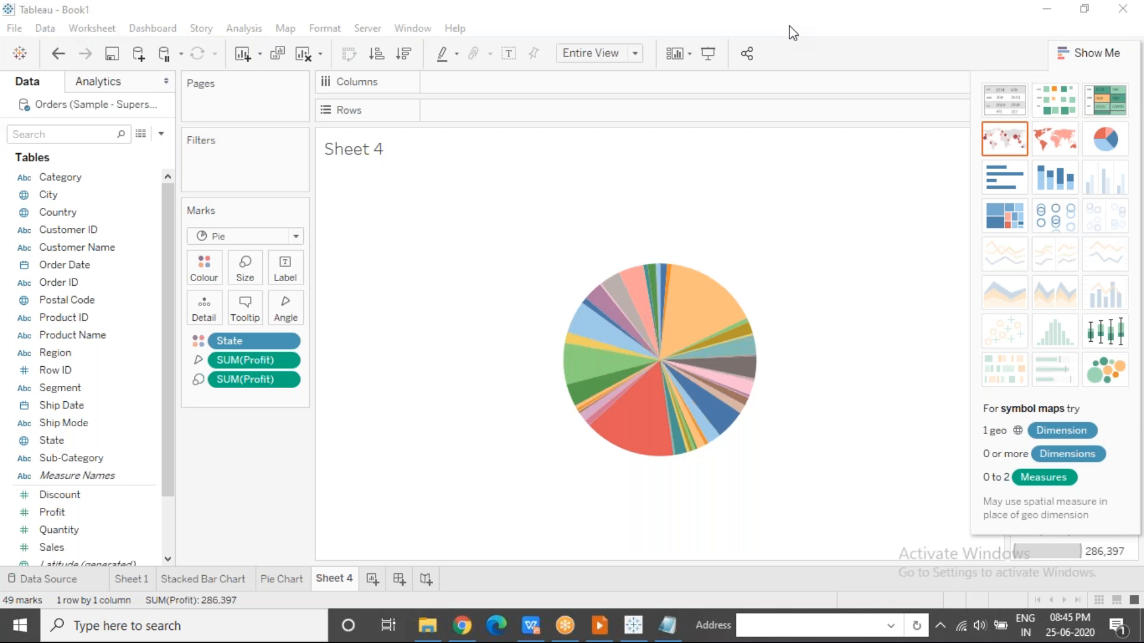
pyautogui.click(622, 300)
pyautogui.click(623, 306)
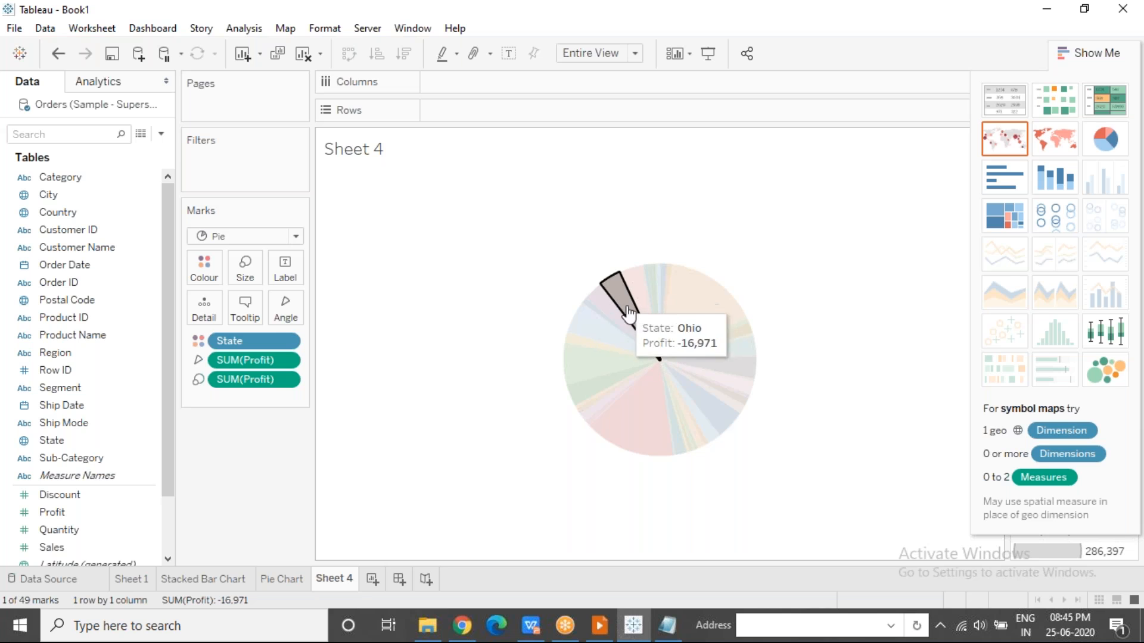
pyautogui.moveTo(626, 314)
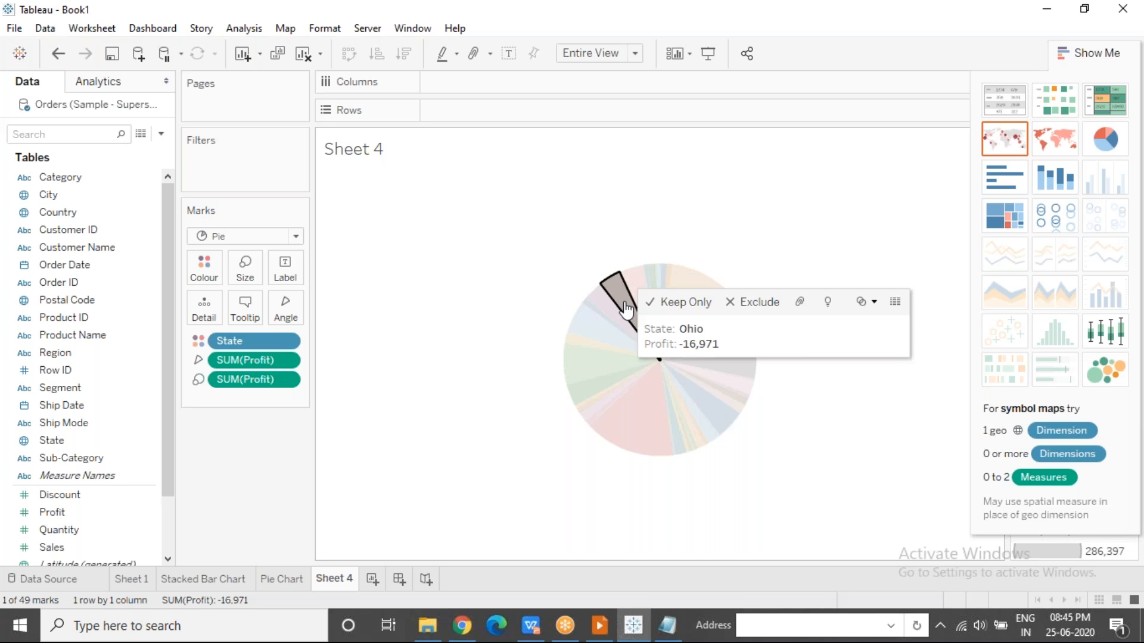
pyautogui.click(767, 285)
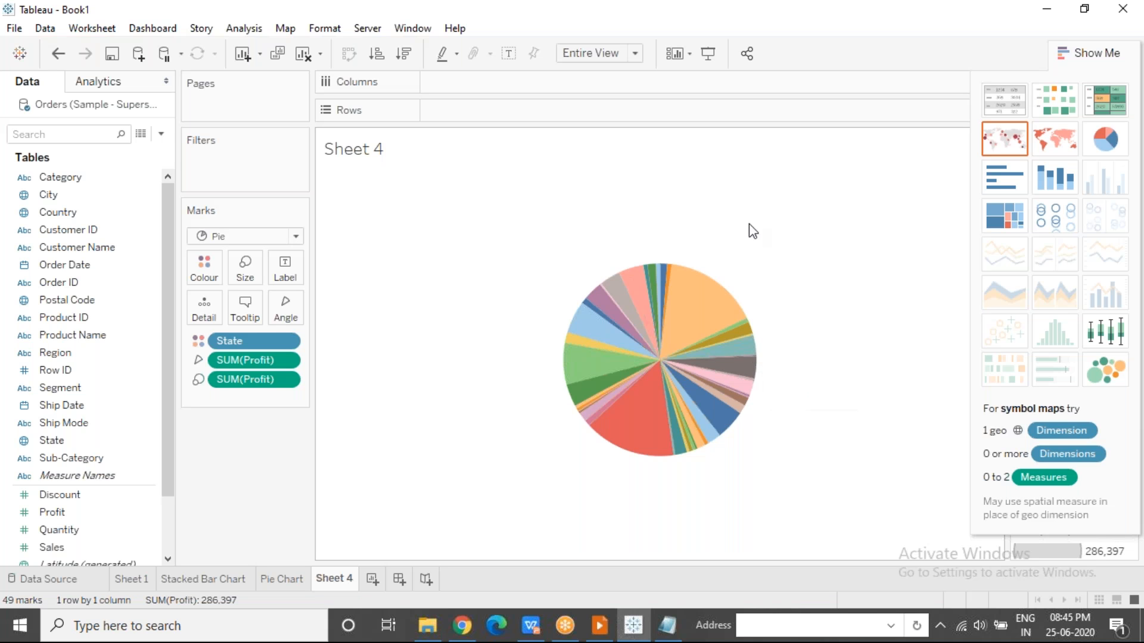
pyautogui.moveTo(615, 286)
# Compare the Region pie chart with the State pie chart, examining the Colorado, New York and Indiana slices.
pyautogui.click(285, 583)
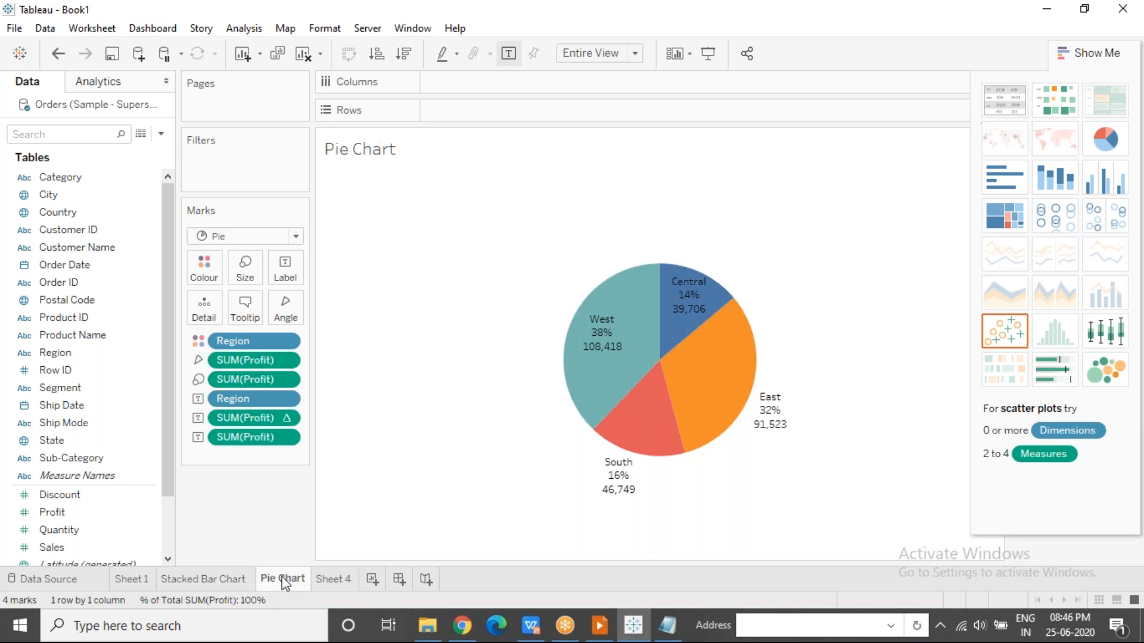
pyautogui.click(337, 582)
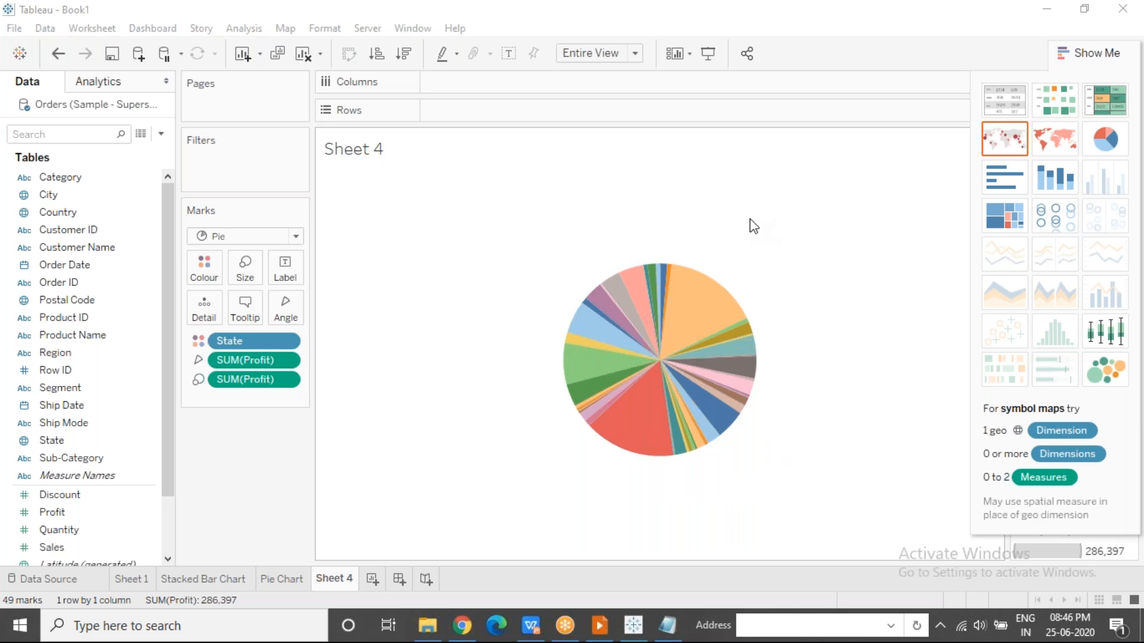
pyautogui.moveTo(658, 309)
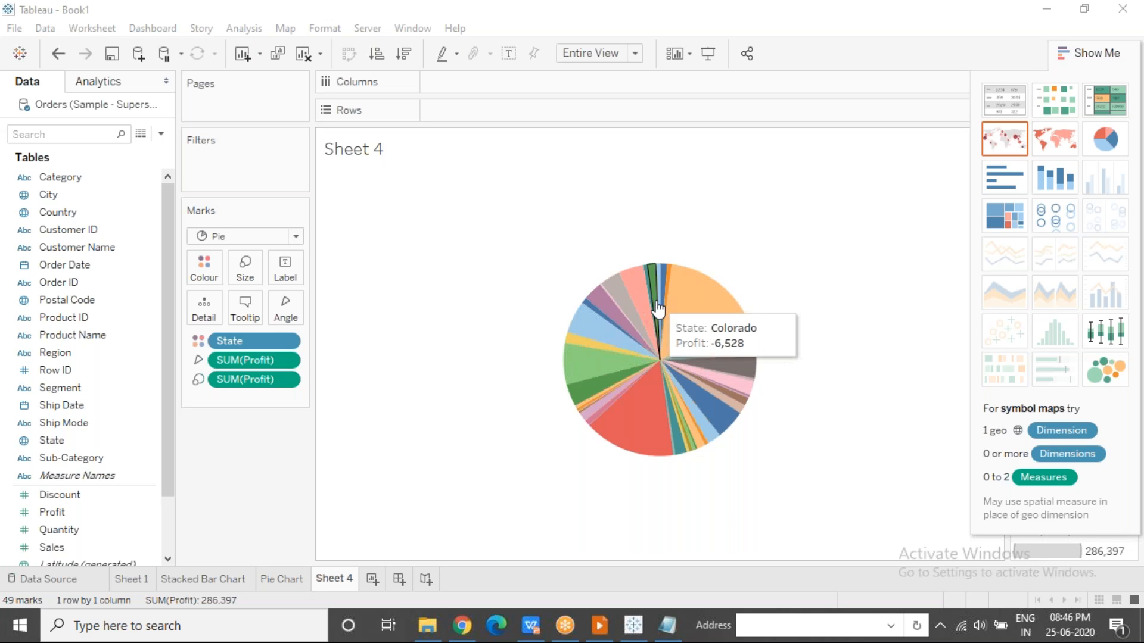
pyautogui.moveTo(648, 405)
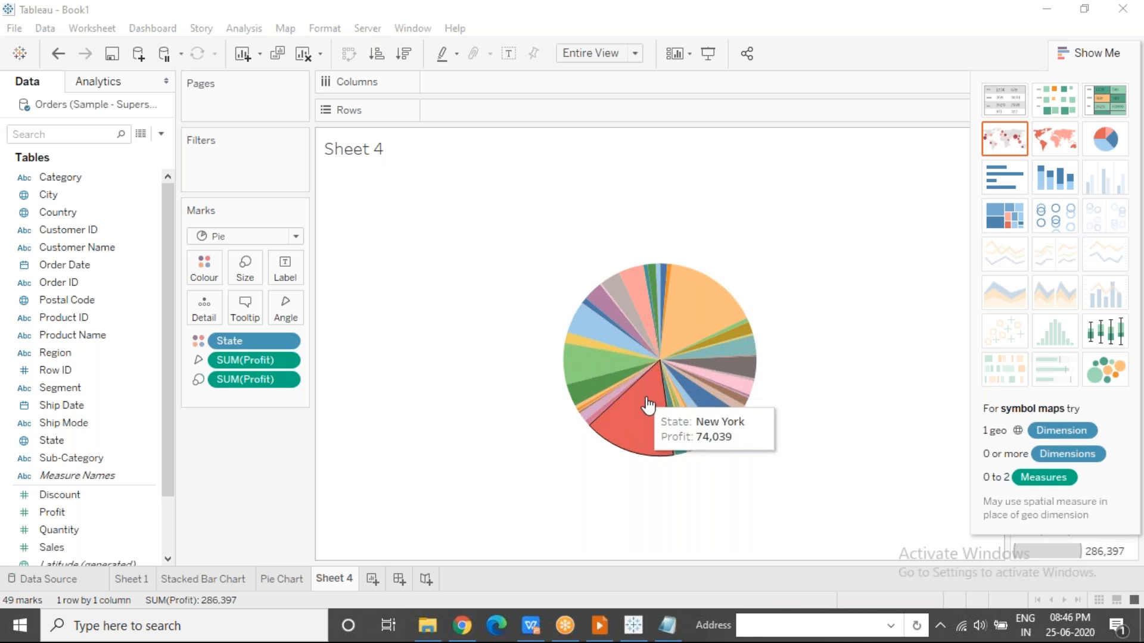
pyautogui.moveTo(705, 370)
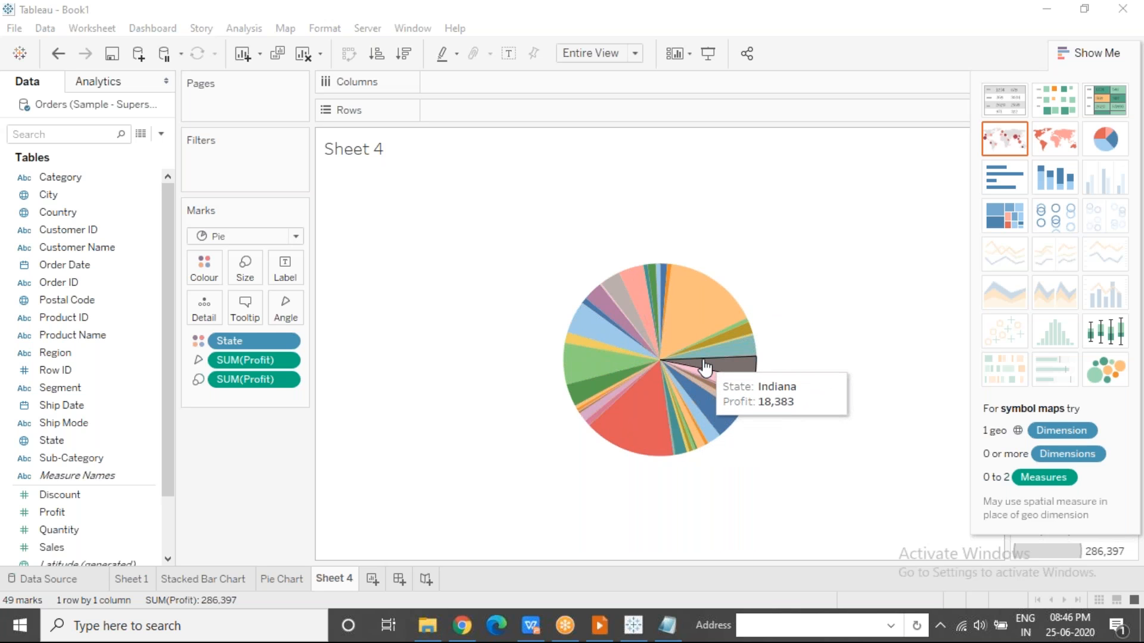
pyautogui.moveTo(648, 378)
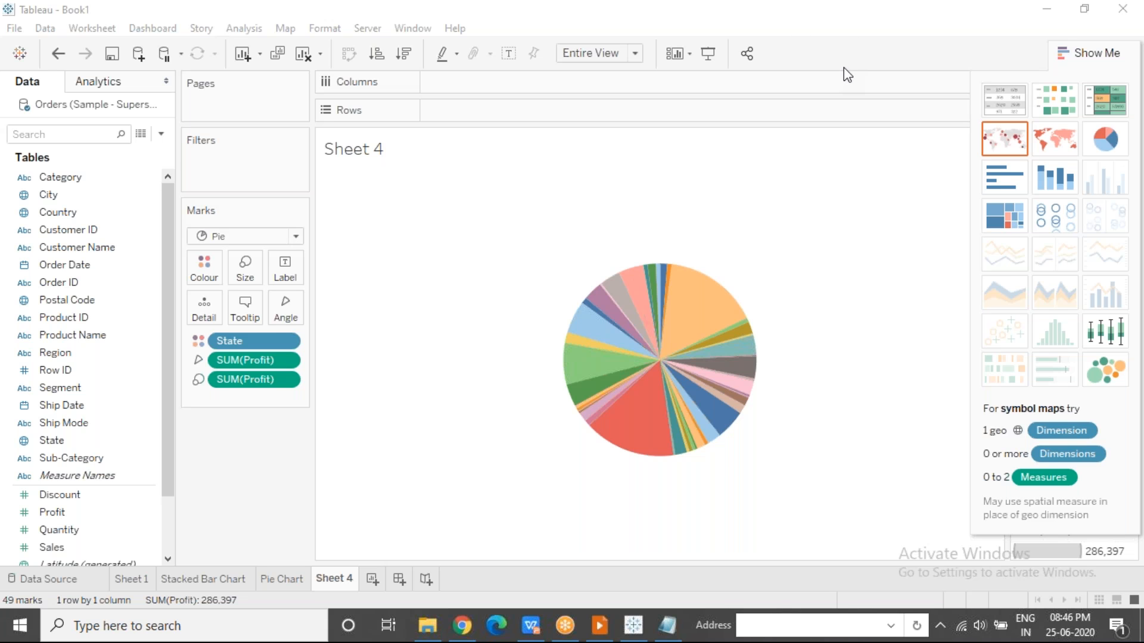
# Change the State pie chart to horizontal bars and sort the states by Profit in descending order.
pyautogui.click(994, 173)
pyautogui.click(409, 59)
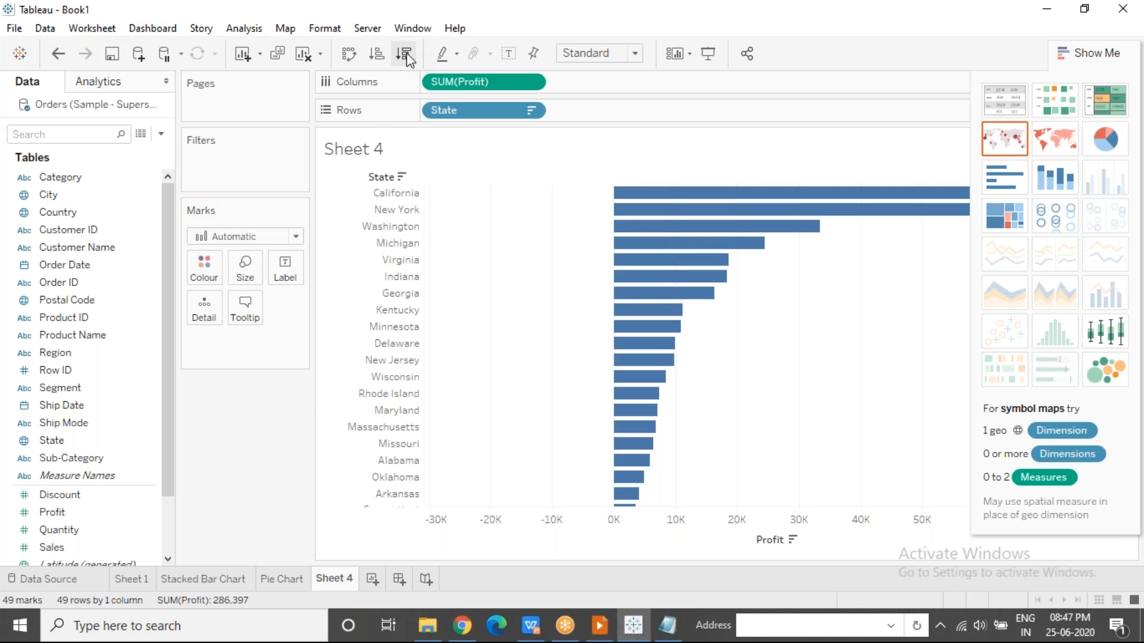
# Switch to the presentation and show the Continuous Vs Discrete slide.
pyautogui.click(601, 630)
pyautogui.click(615, 384)
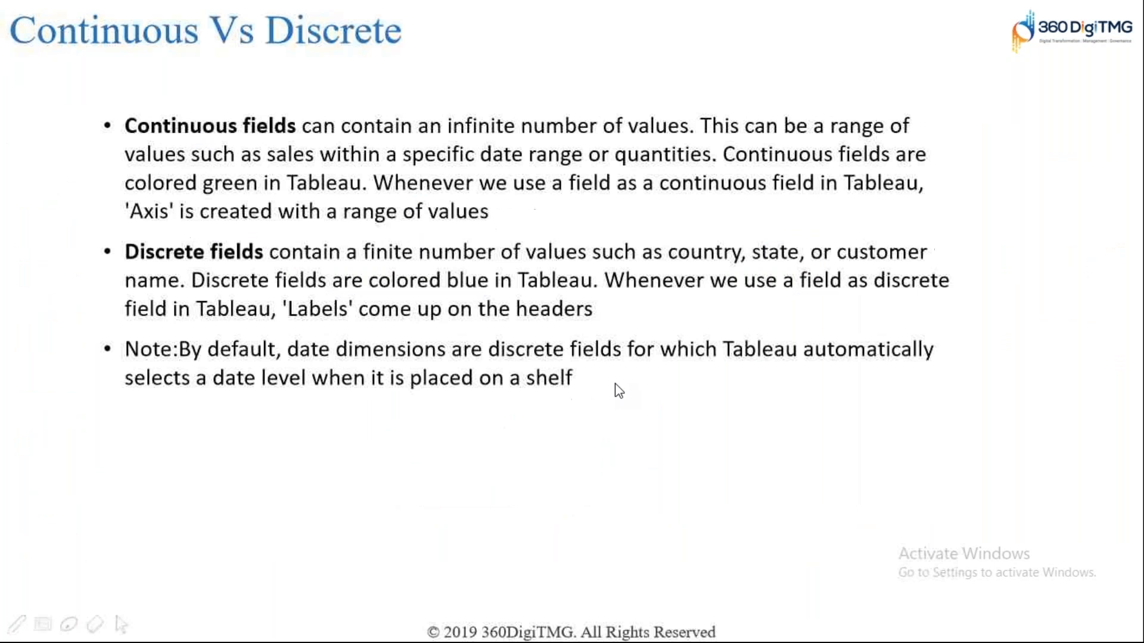
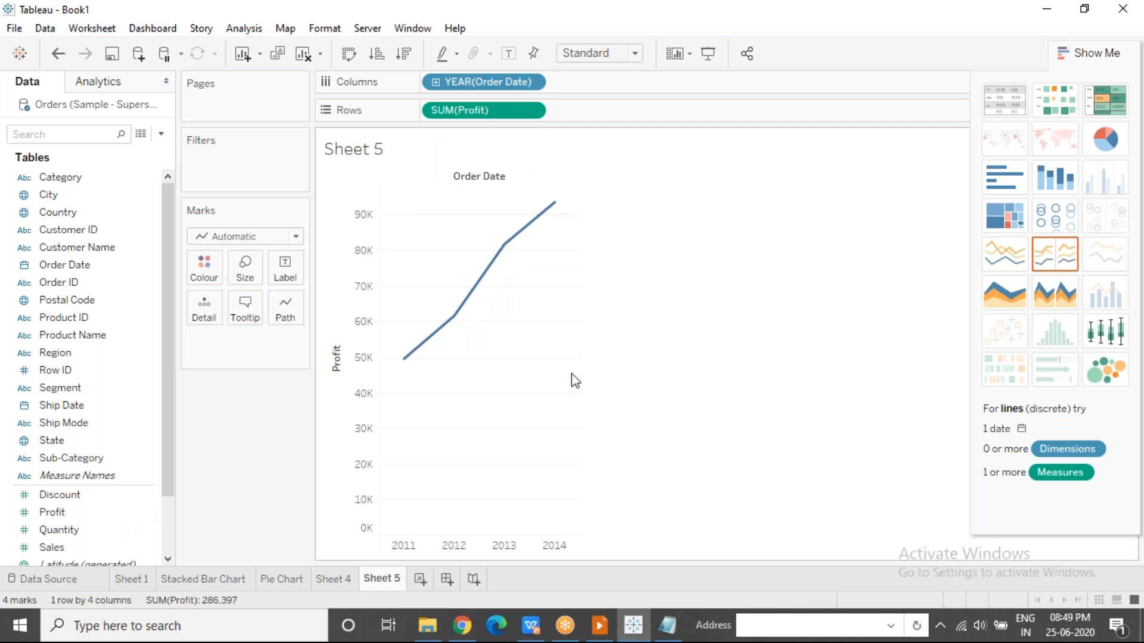
pyautogui.click(794, 25)
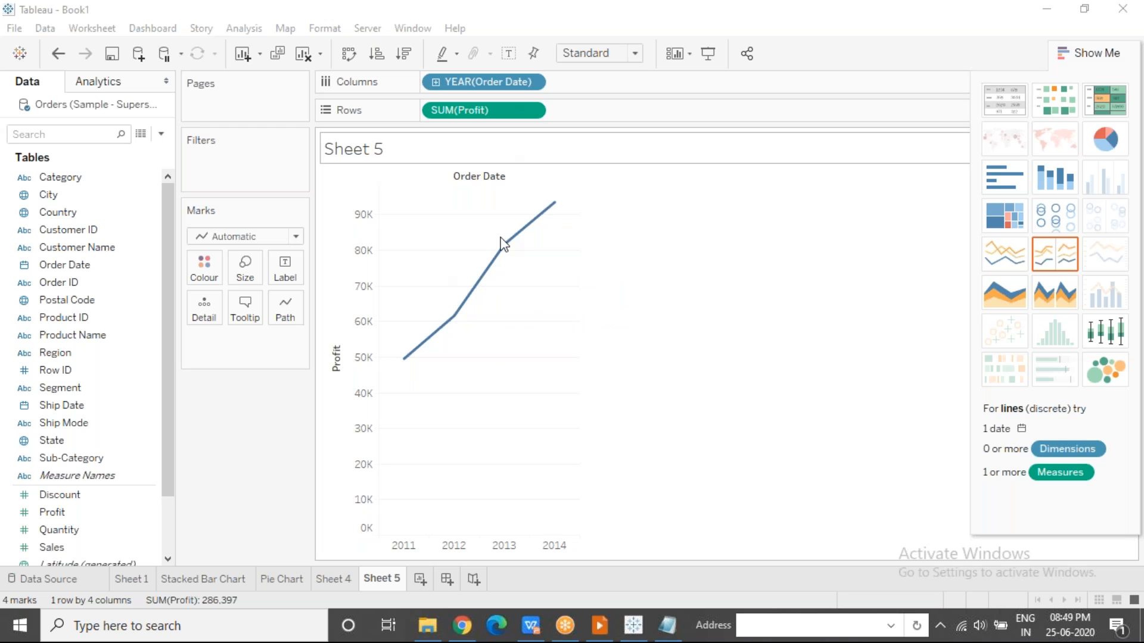
pyautogui.click(295, 237)
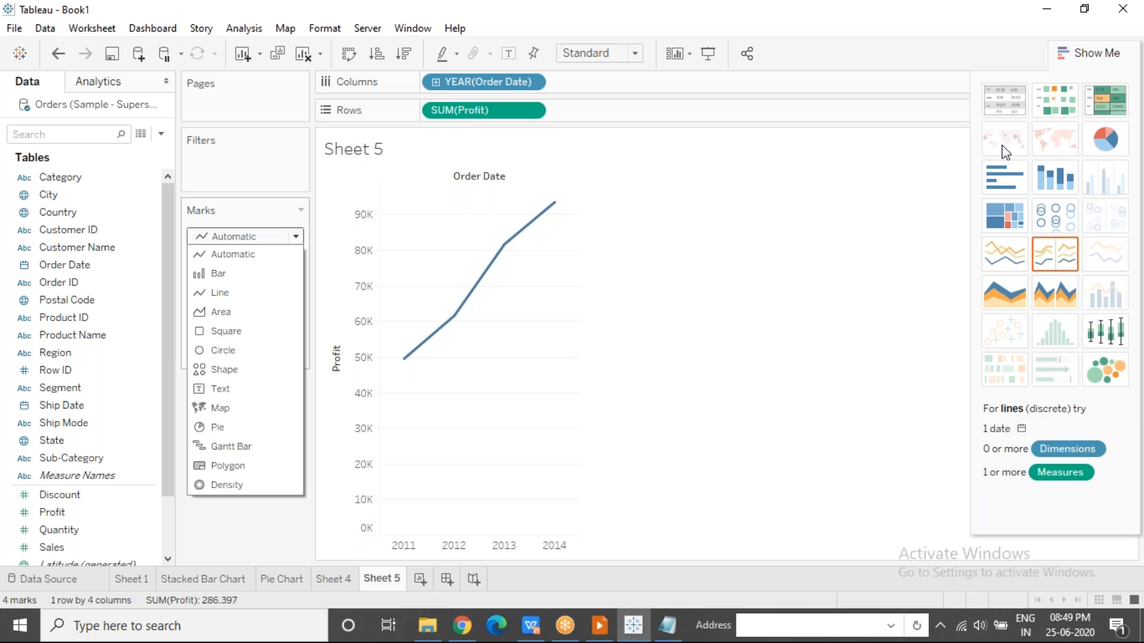
pyautogui.click(519, 355)
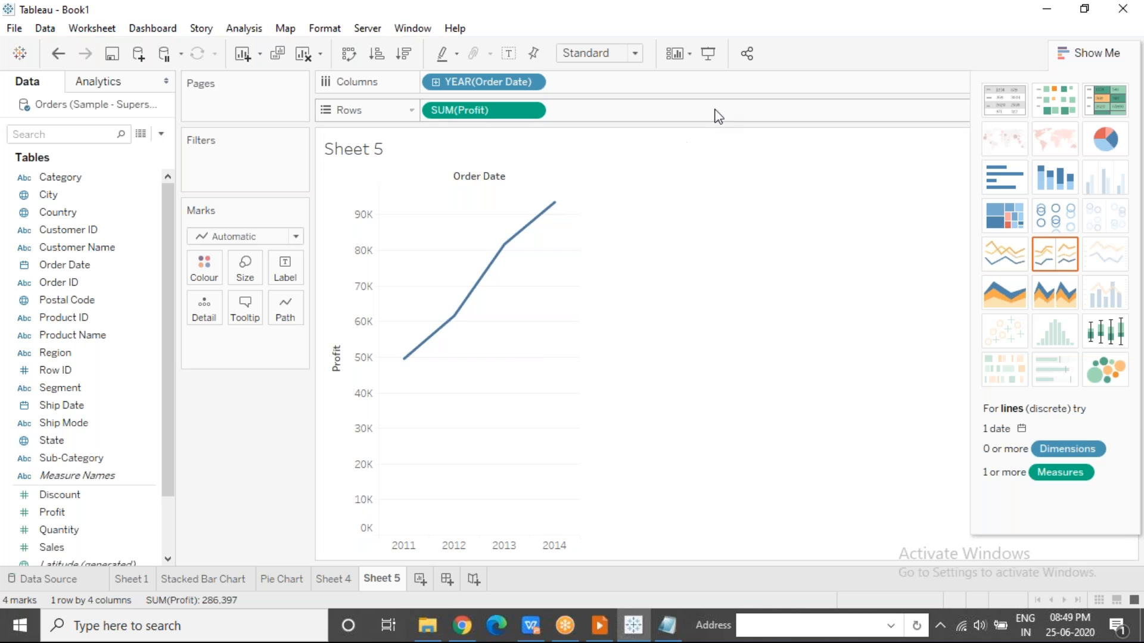
pyautogui.click(790, 28)
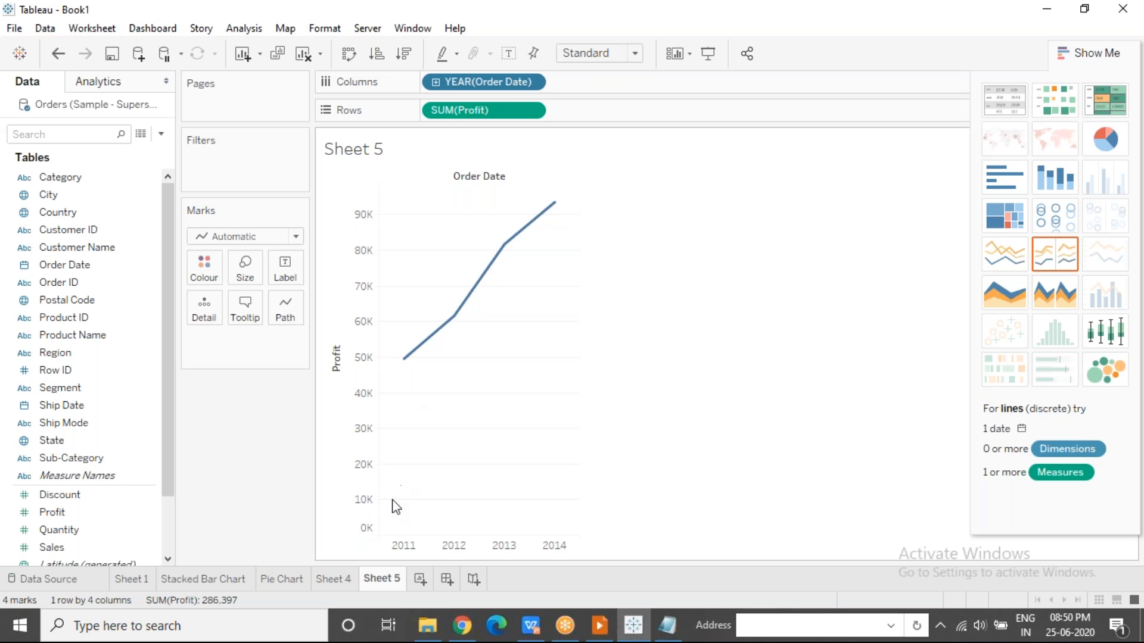
# Highlight the 2011, 2012, 2013 and 2014 points of the Profit line one by one and clear the selection.
pyautogui.click(399, 547)
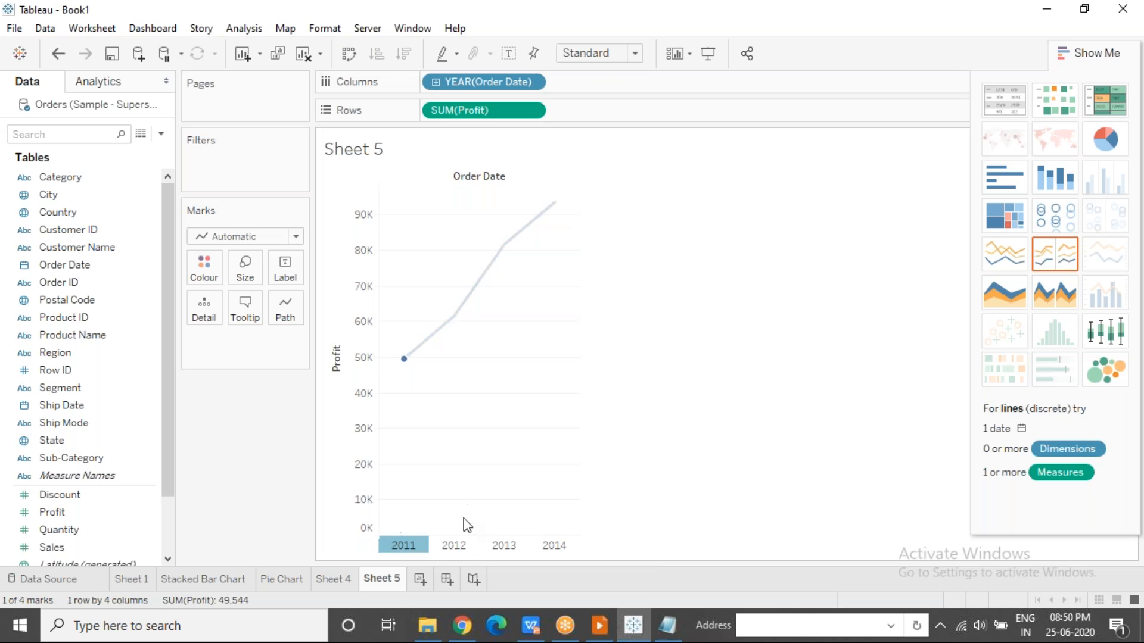
pyautogui.click(459, 546)
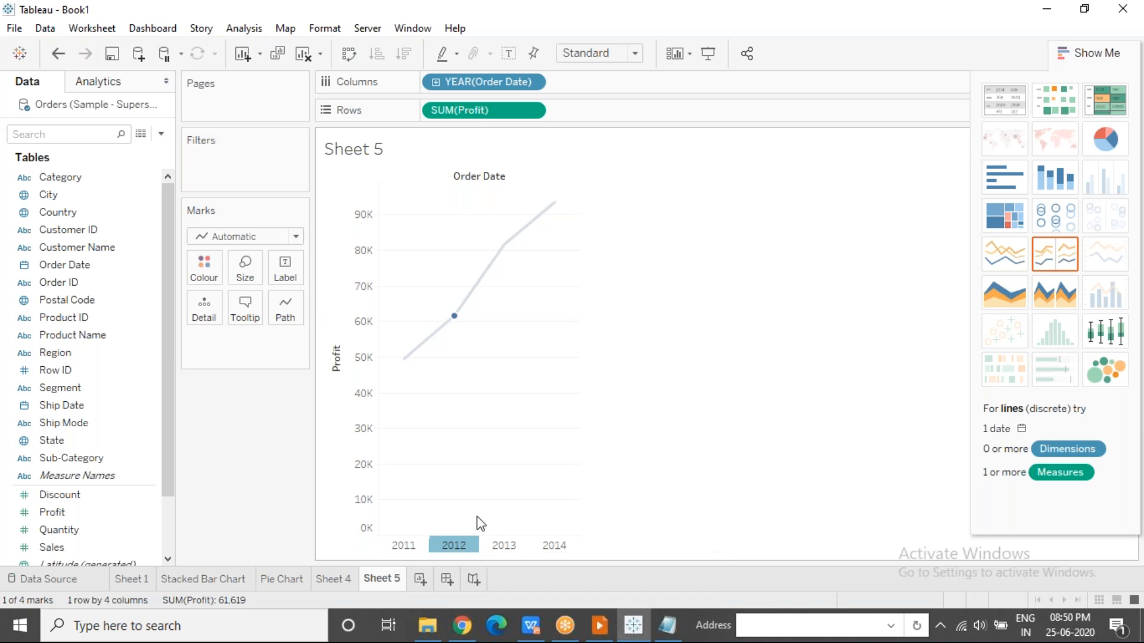
pyautogui.click(504, 546)
pyautogui.click(544, 547)
pyautogui.click(541, 357)
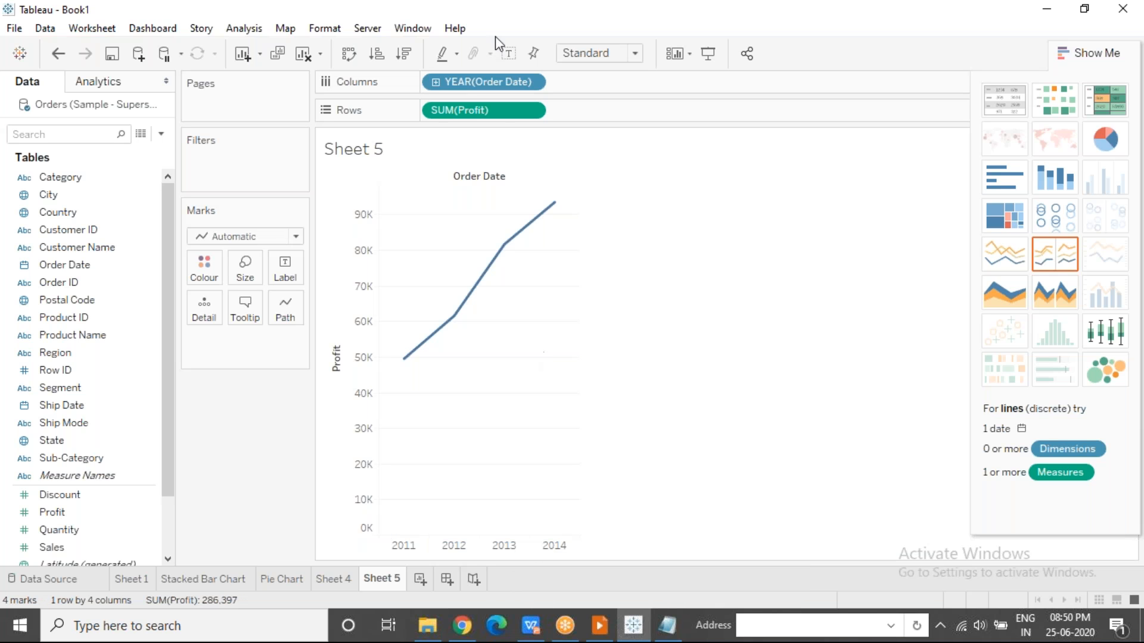
# Show mark labels on the yearly Profit line and look over the date options for Order Date.
pyautogui.click(508, 54)
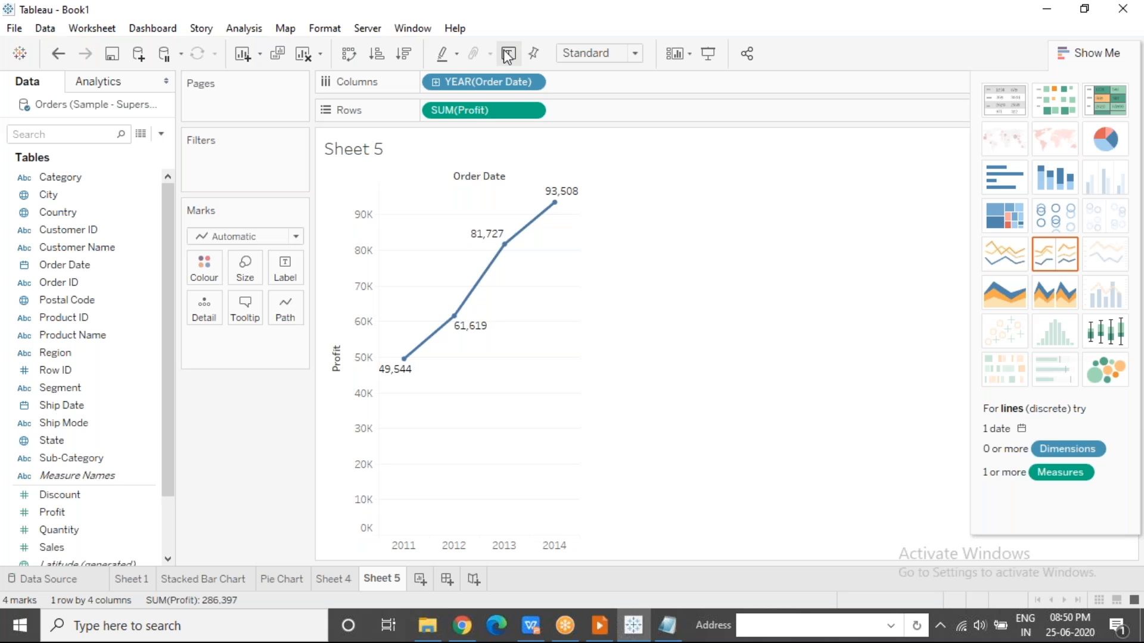
pyautogui.click(529, 83)
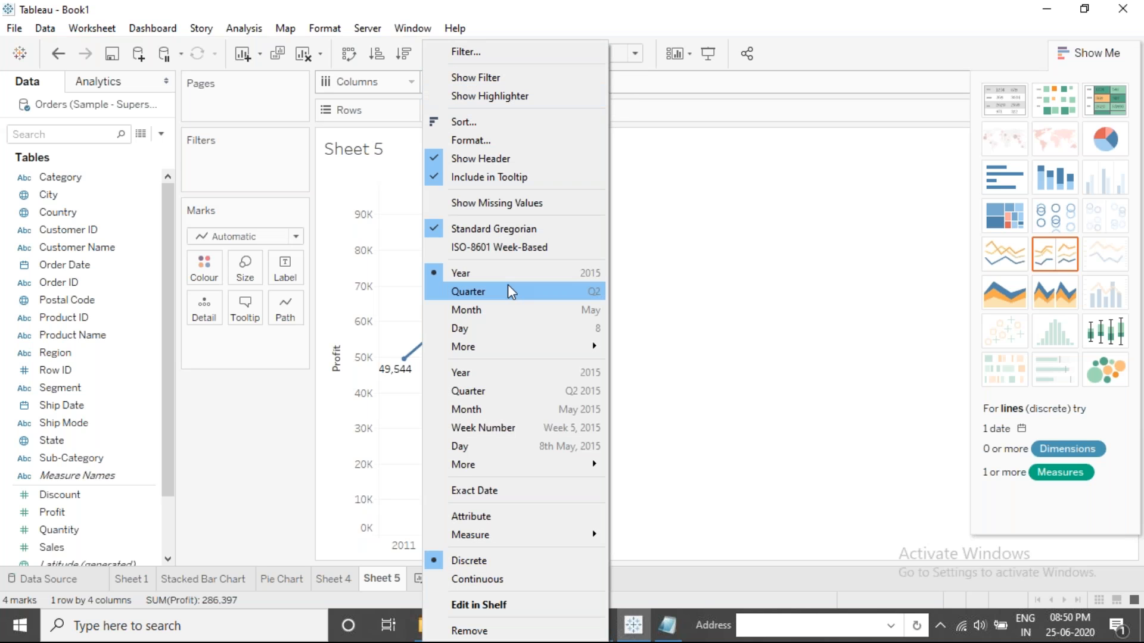
pyautogui.click(785, 113)
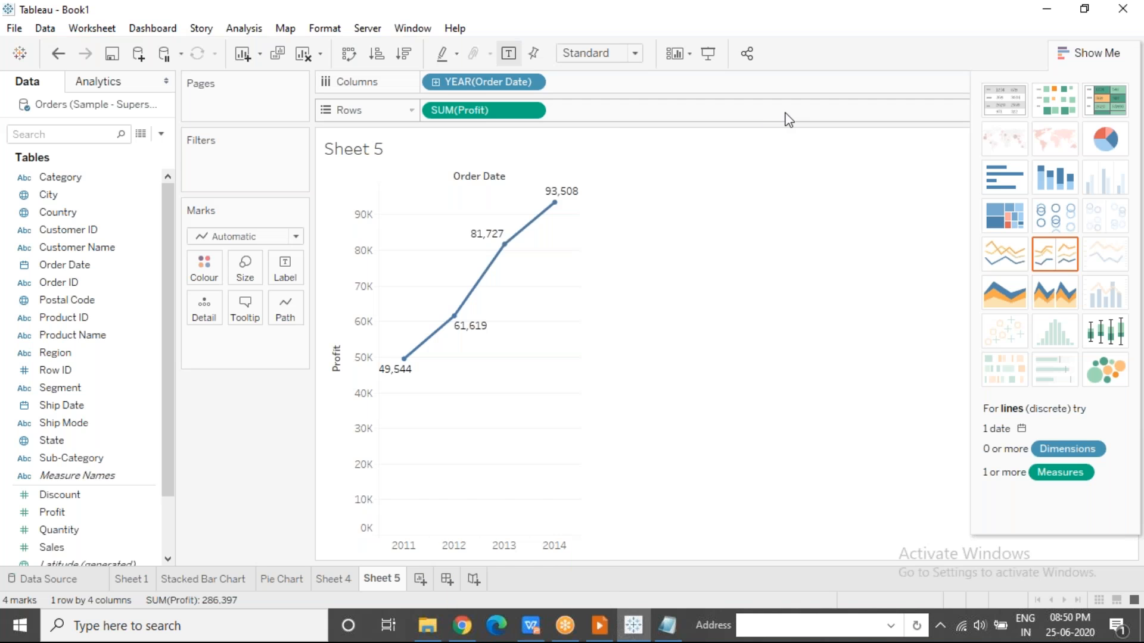
# Change Order Date in the columns to the continuous Year level and hide the chart suggestions.
pyautogui.click(532, 83)
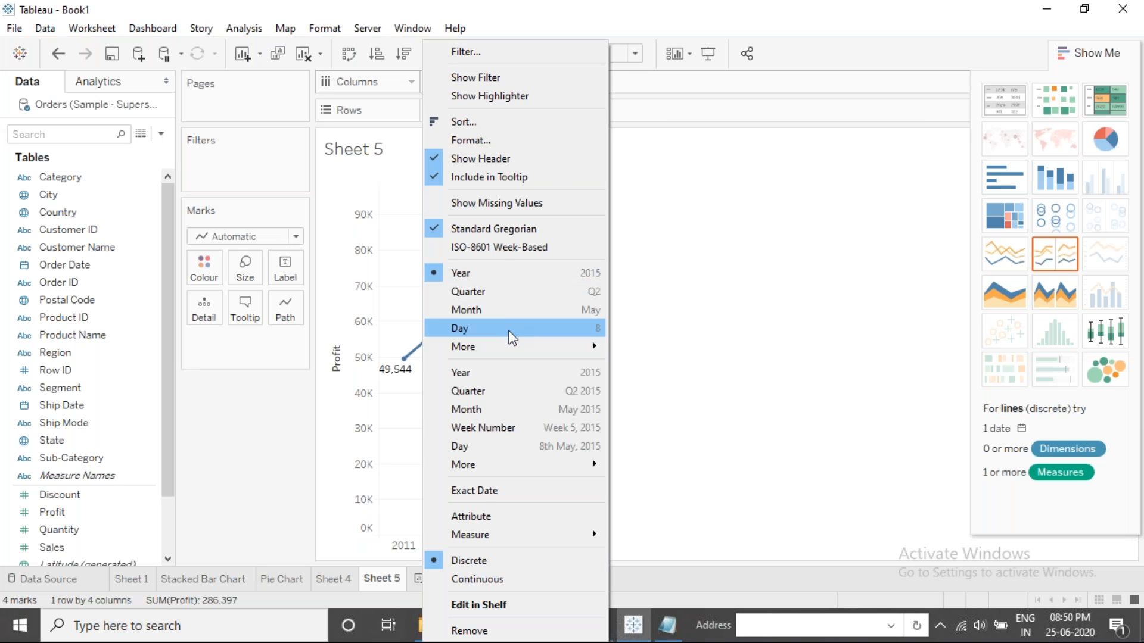
pyautogui.moveTo(509, 353)
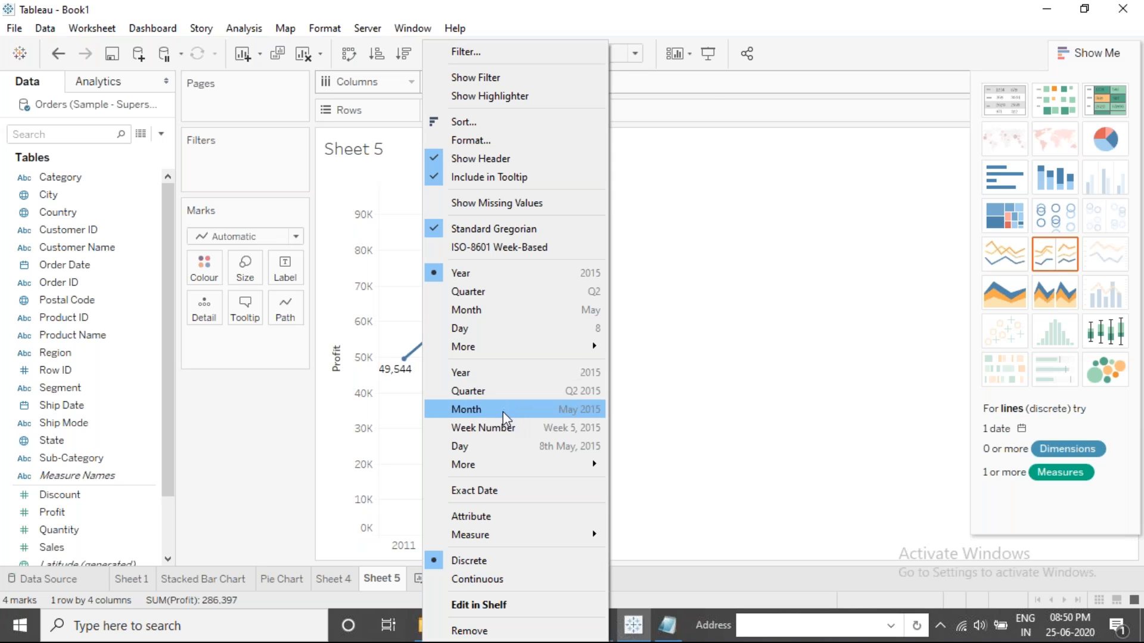
pyautogui.moveTo(502, 465)
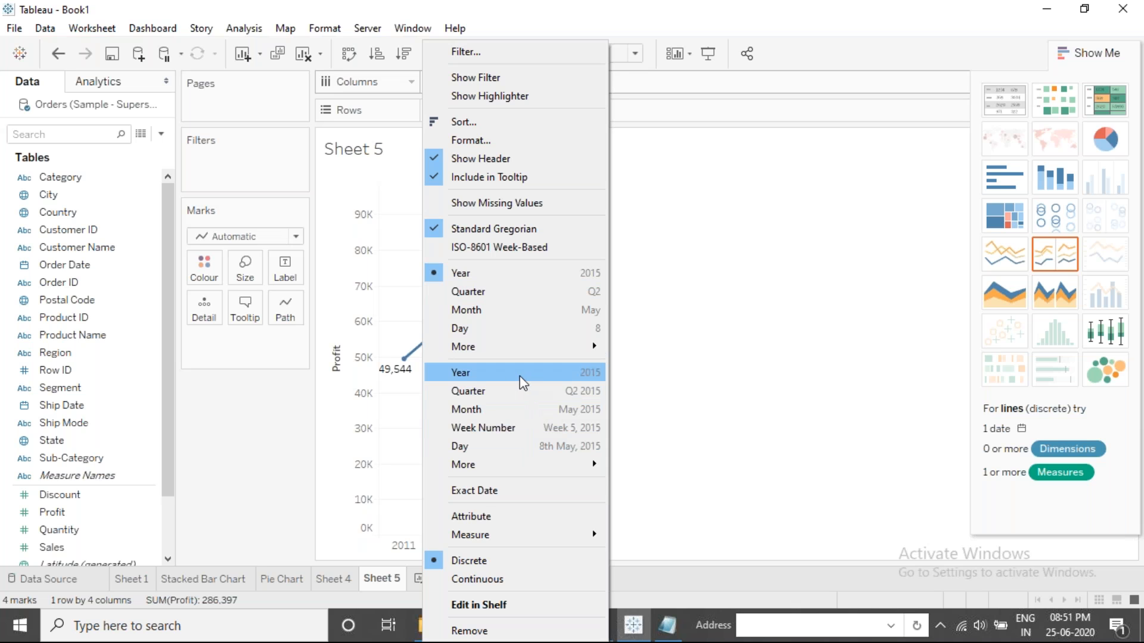
pyautogui.click(502, 372)
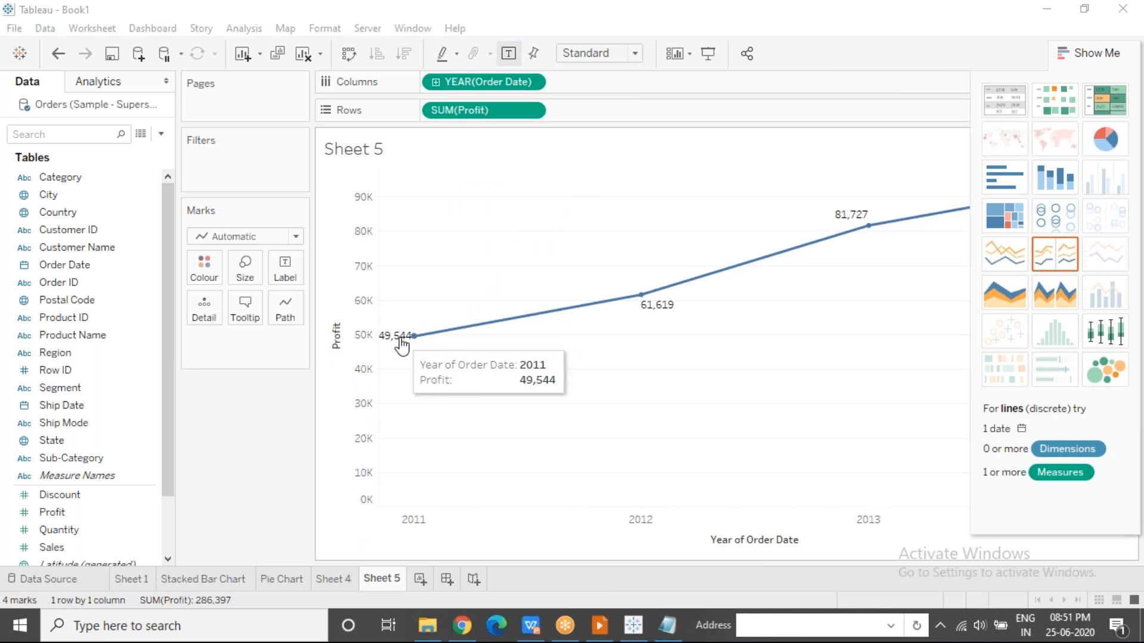
pyautogui.click(1062, 53)
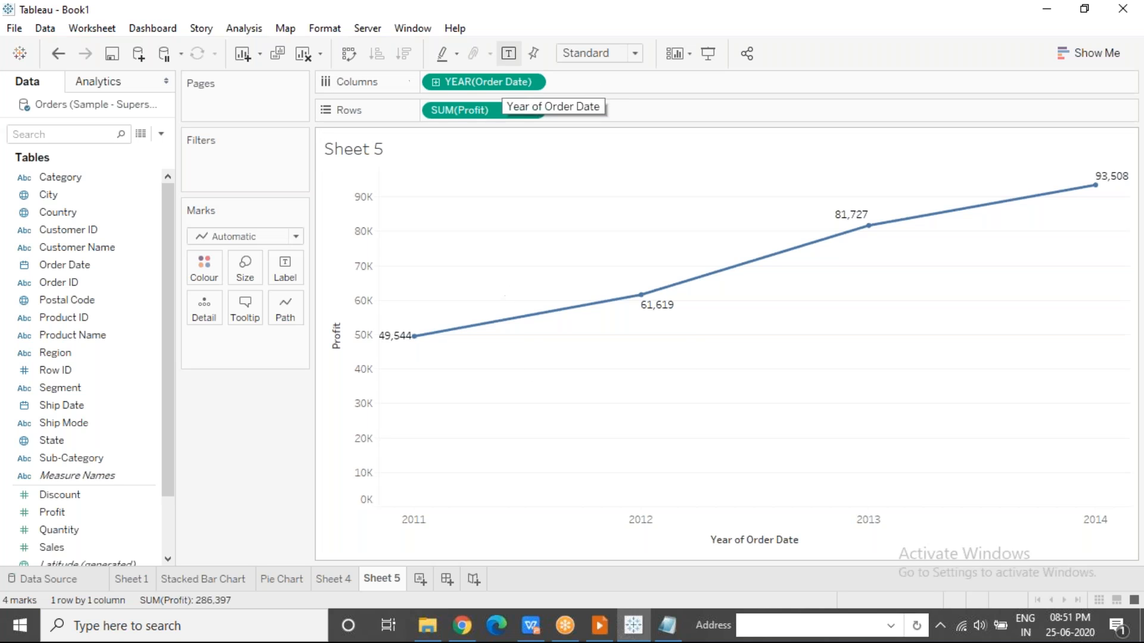
# Examine the continuous Year of Order Date axis, clear its selection and undo the change to continuous years.
pyautogui.click(604, 531)
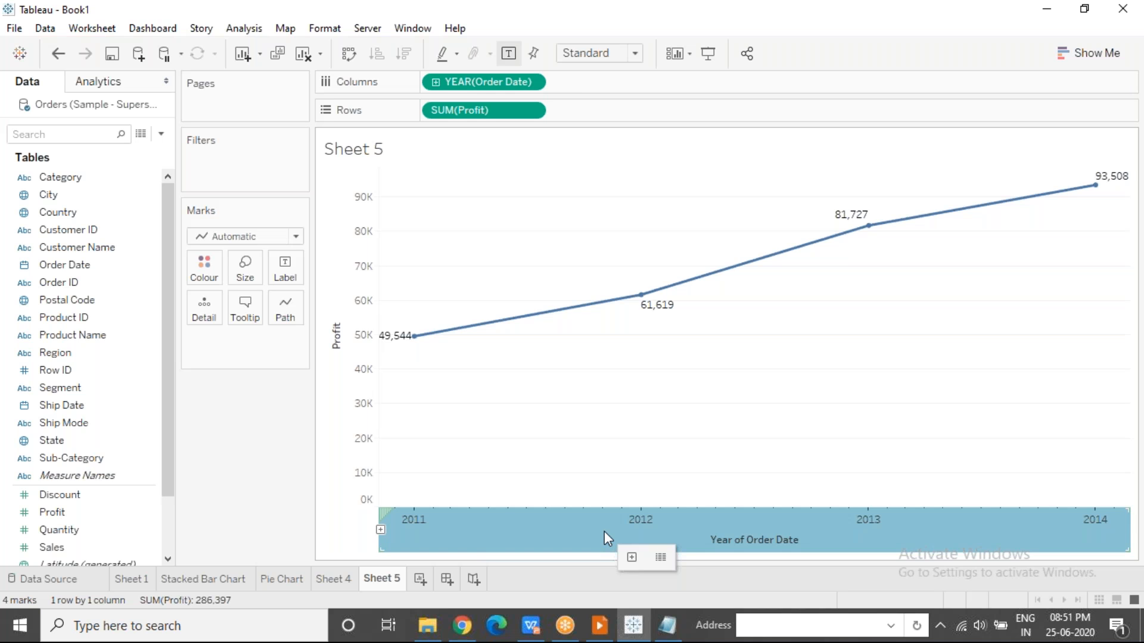
pyautogui.click(549, 356)
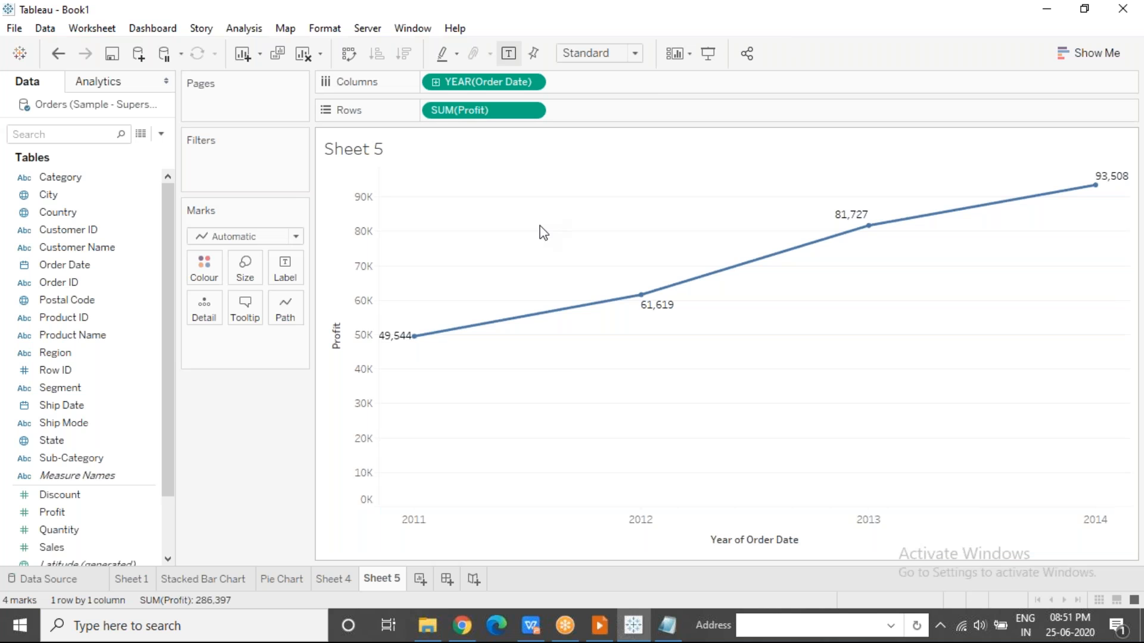
pyautogui.hotkey('ctrl', 'z')
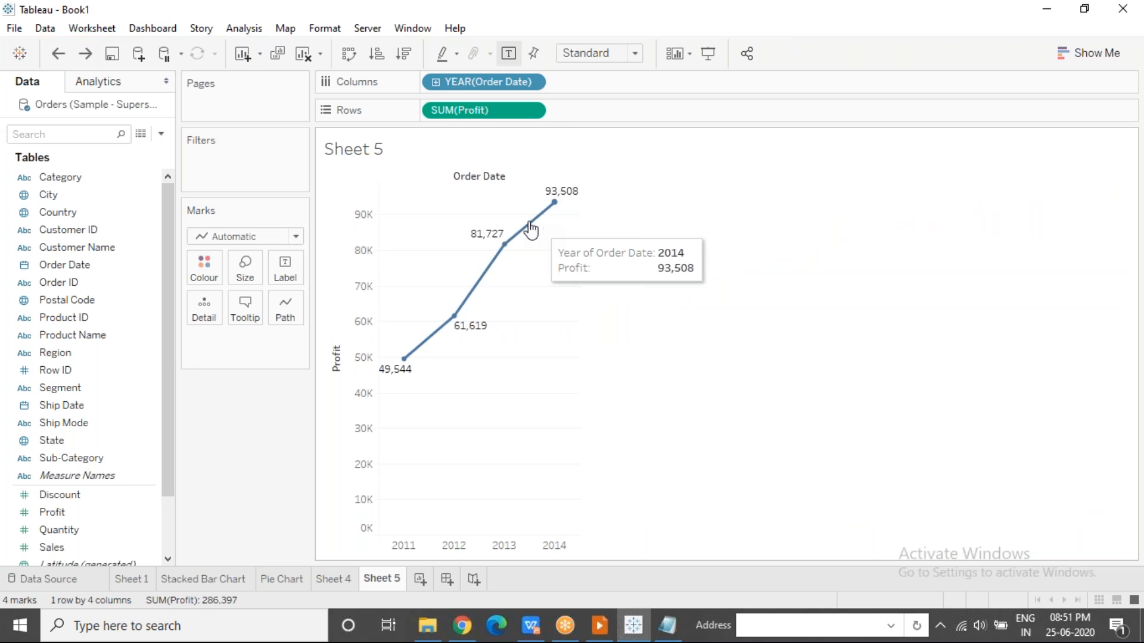
# Set Order Date to the continuous Year level again so the Profit line uses a continuous axis.
pyautogui.click(793, 29)
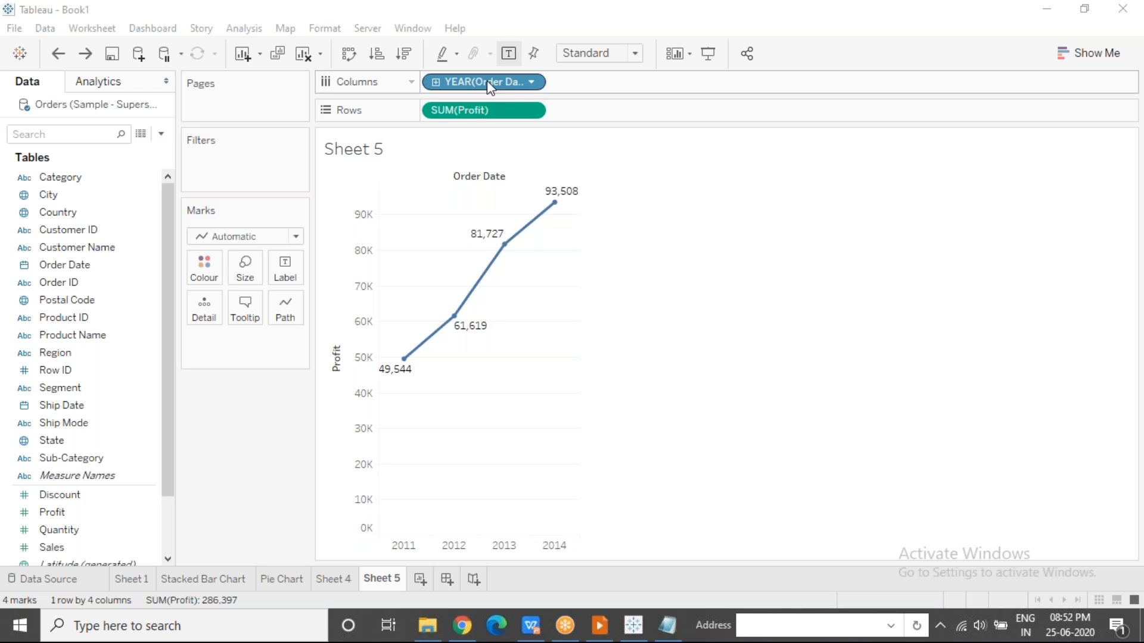
pyautogui.moveTo(504, 243)
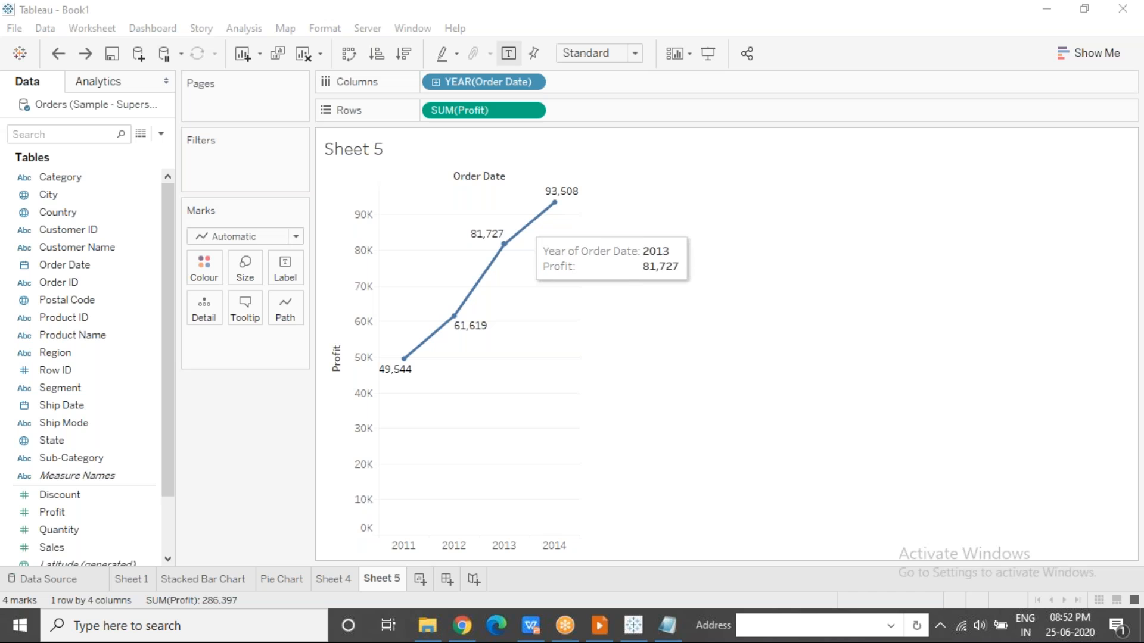
pyautogui.click(532, 84)
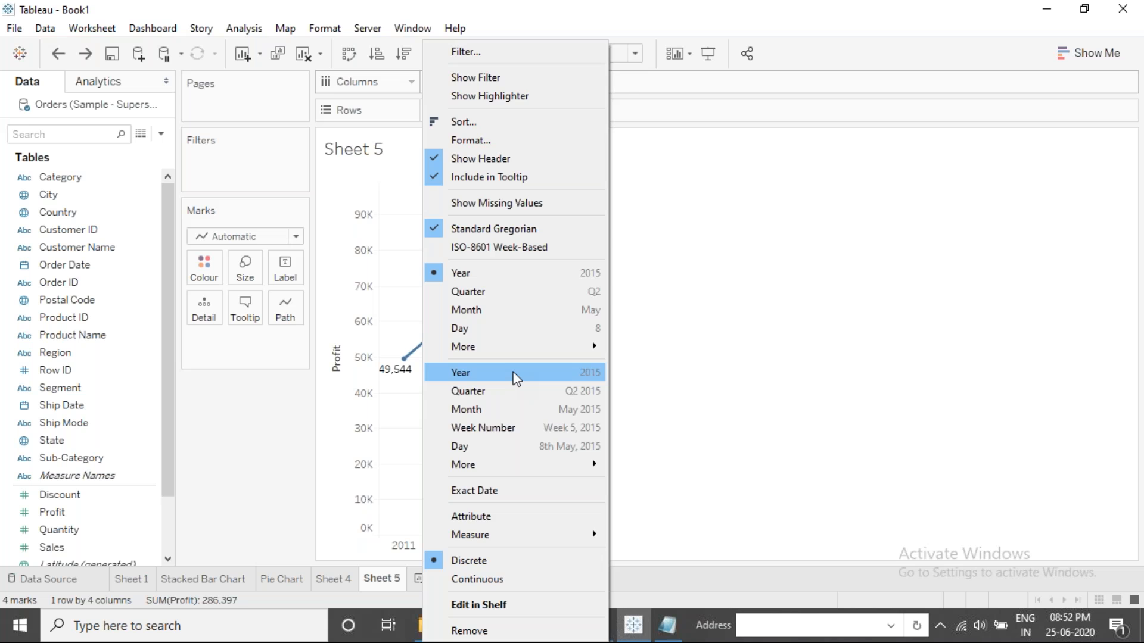
pyautogui.click(516, 374)
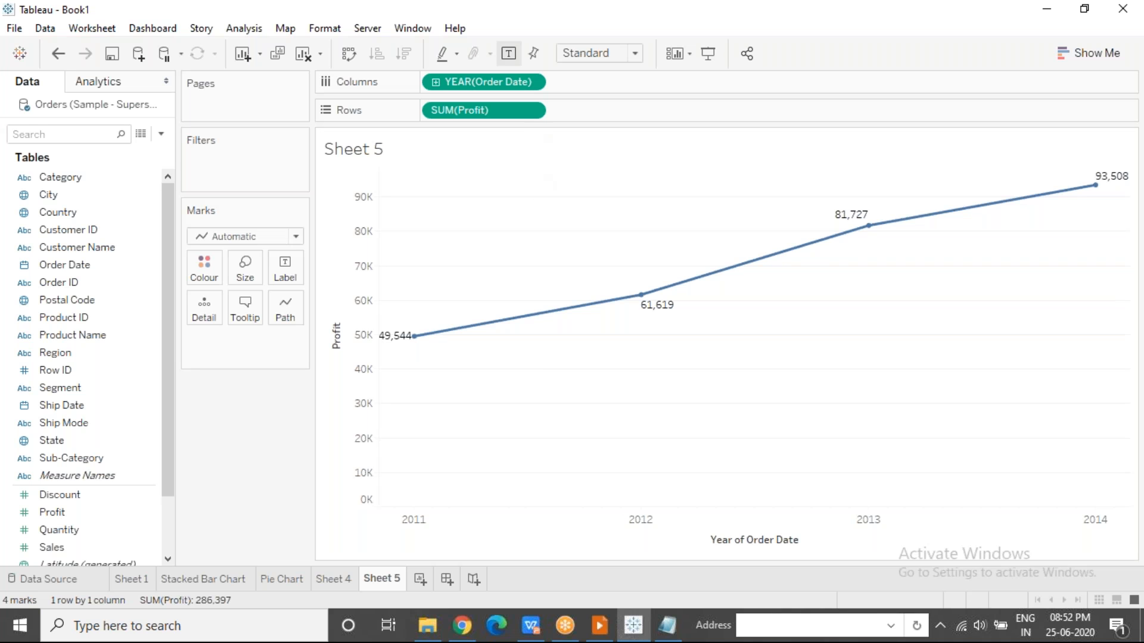
# Switch Order Date to the discrete Quarter level and inspect the Q1, Q2 and Q3 Profit points.
pyautogui.click(532, 83)
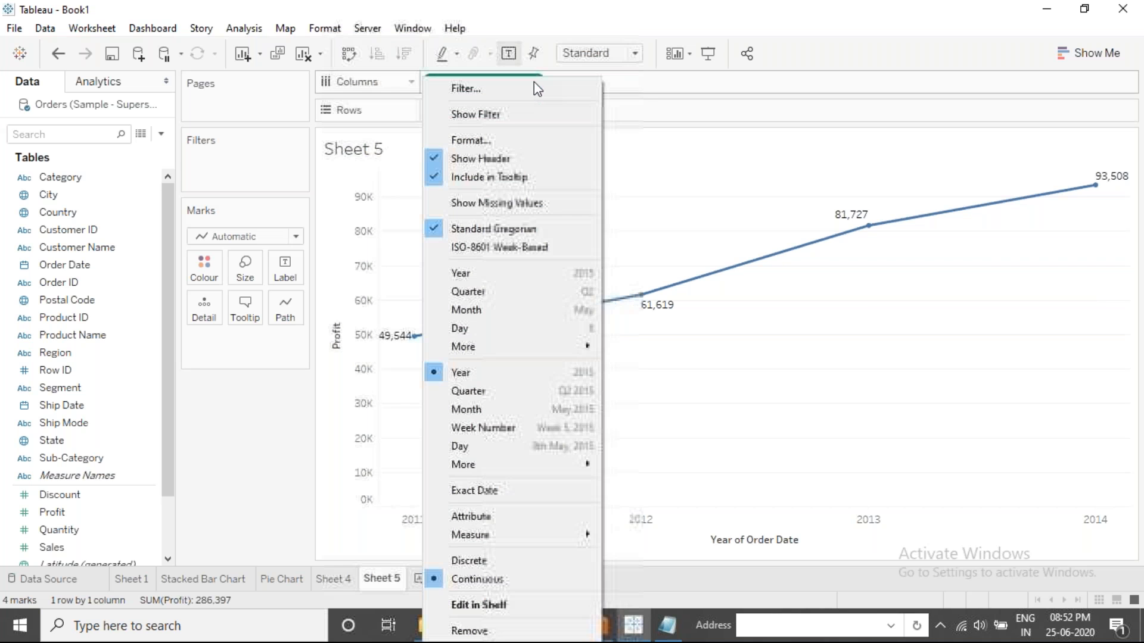
pyautogui.click(509, 292)
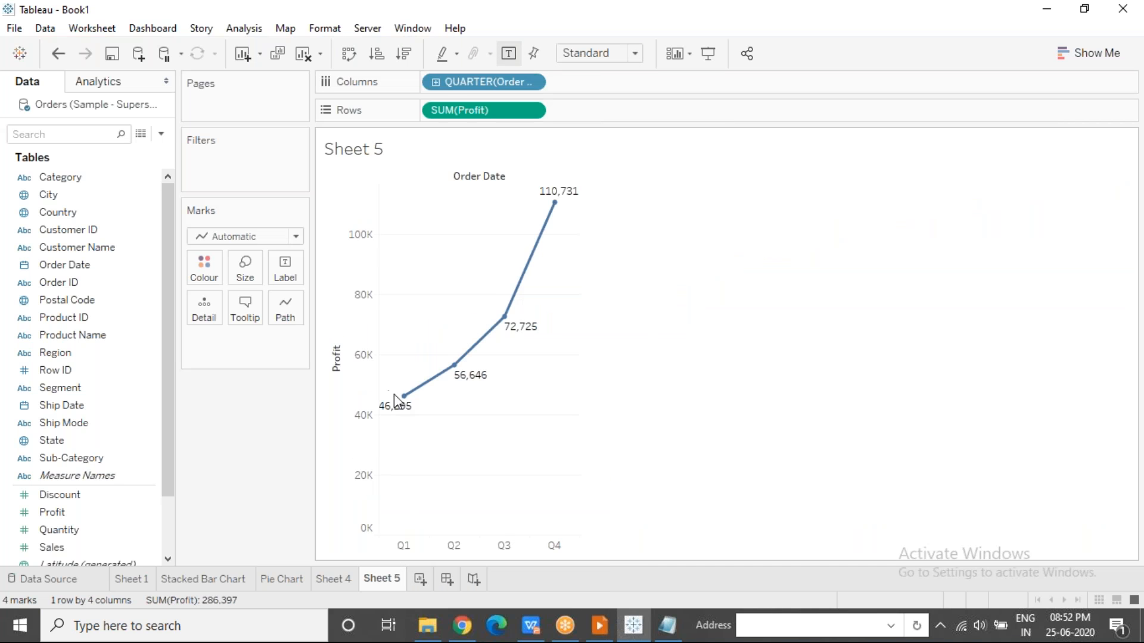
pyautogui.moveTo(405, 401)
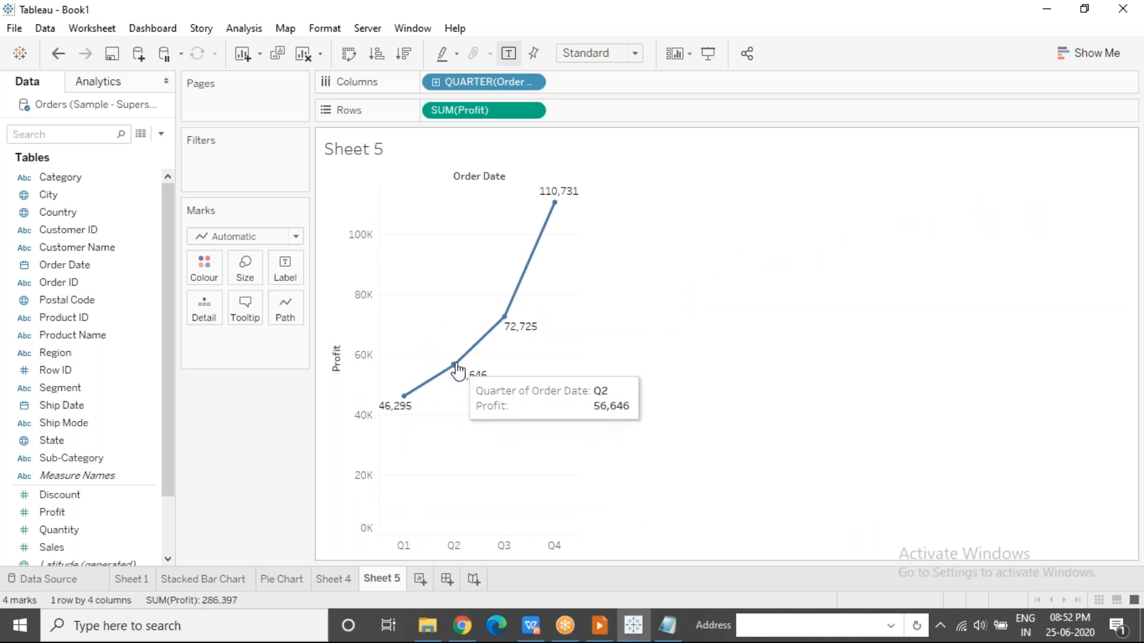
pyautogui.moveTo(510, 320)
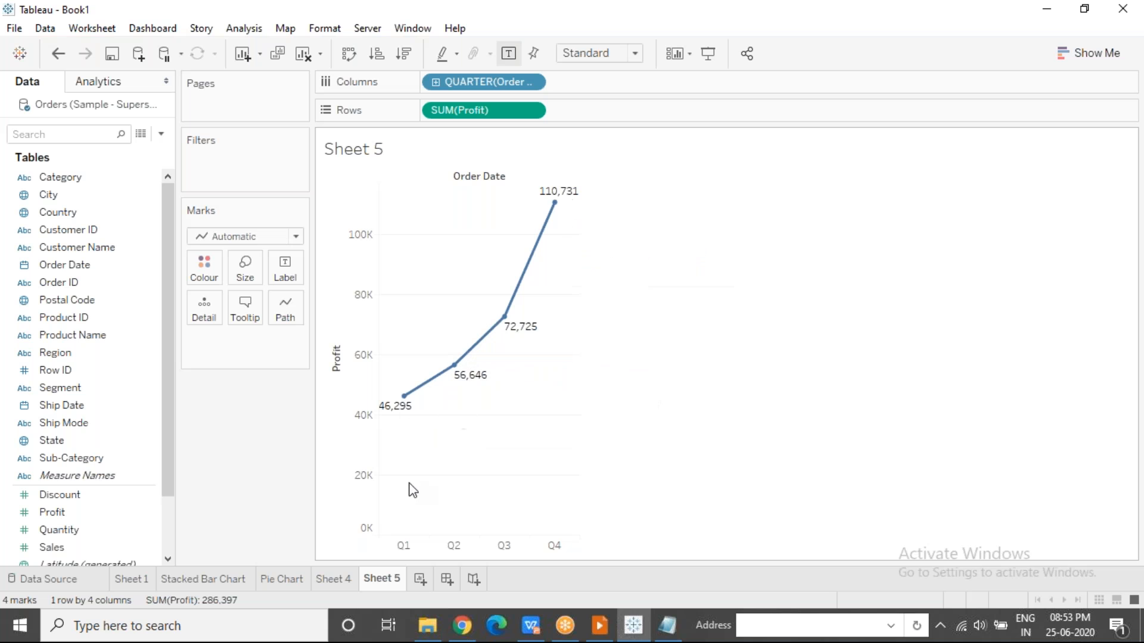
# Select the areas around the Q1 and Q2 points separately, then clear the selection.
pyautogui.moveTo(391, 384); pyautogui.dragTo(429, 427)
pyautogui.moveTo(427, 361); pyautogui.dragTo(483, 387)
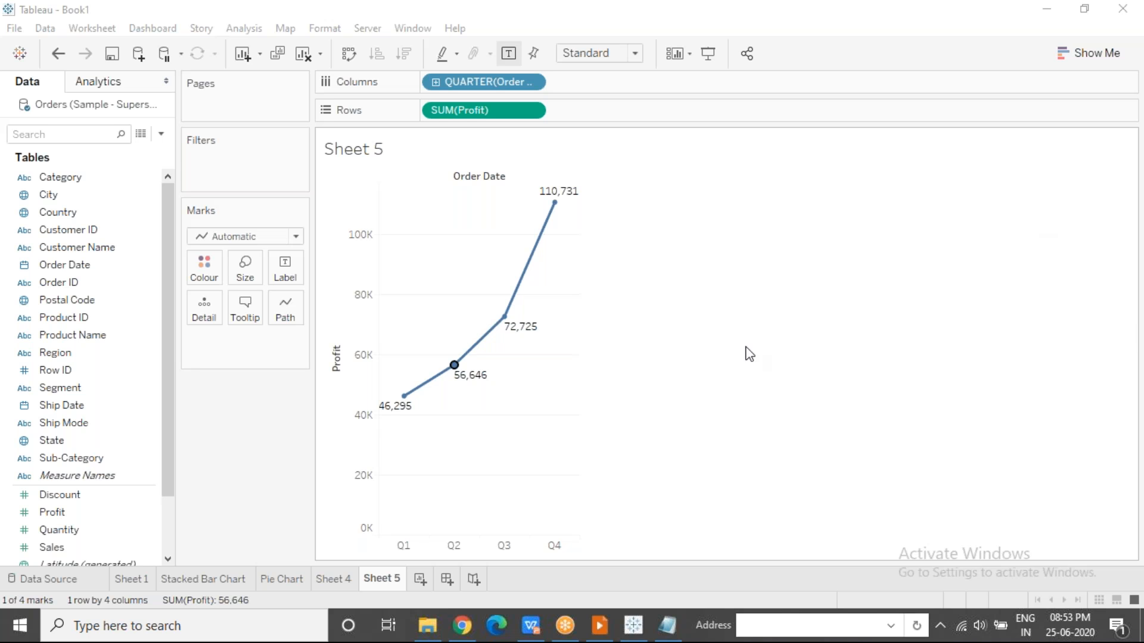
pyautogui.click(564, 404)
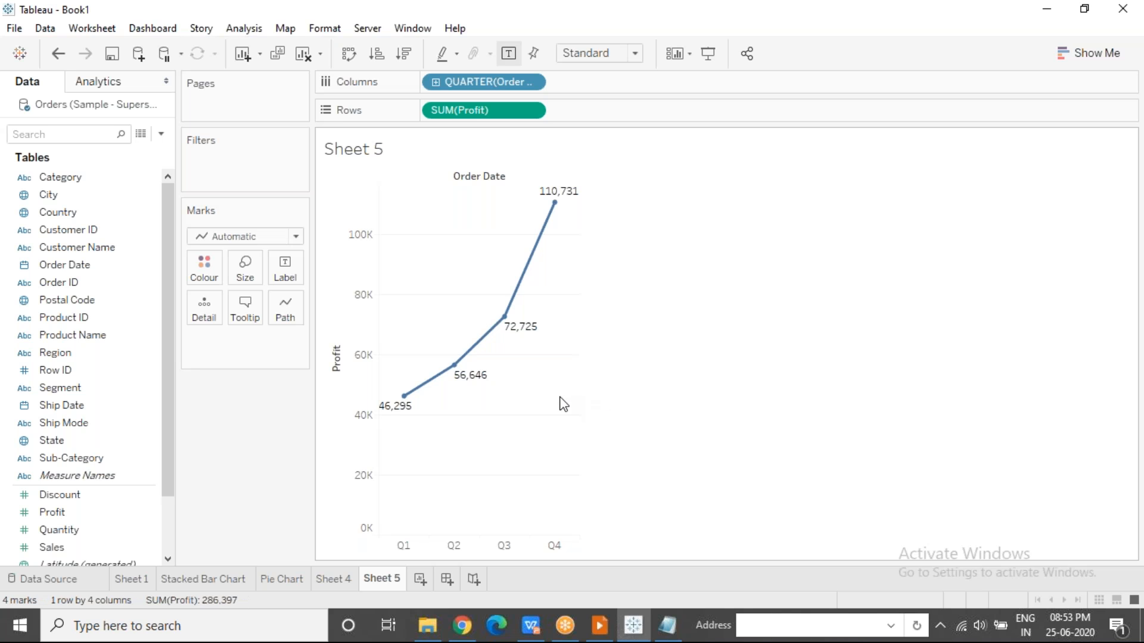
# Reapply the discrete Quarter level to Order Date, highlight the quarter headers up to Q2 and clear the highlight.
pyautogui.click(529, 82)
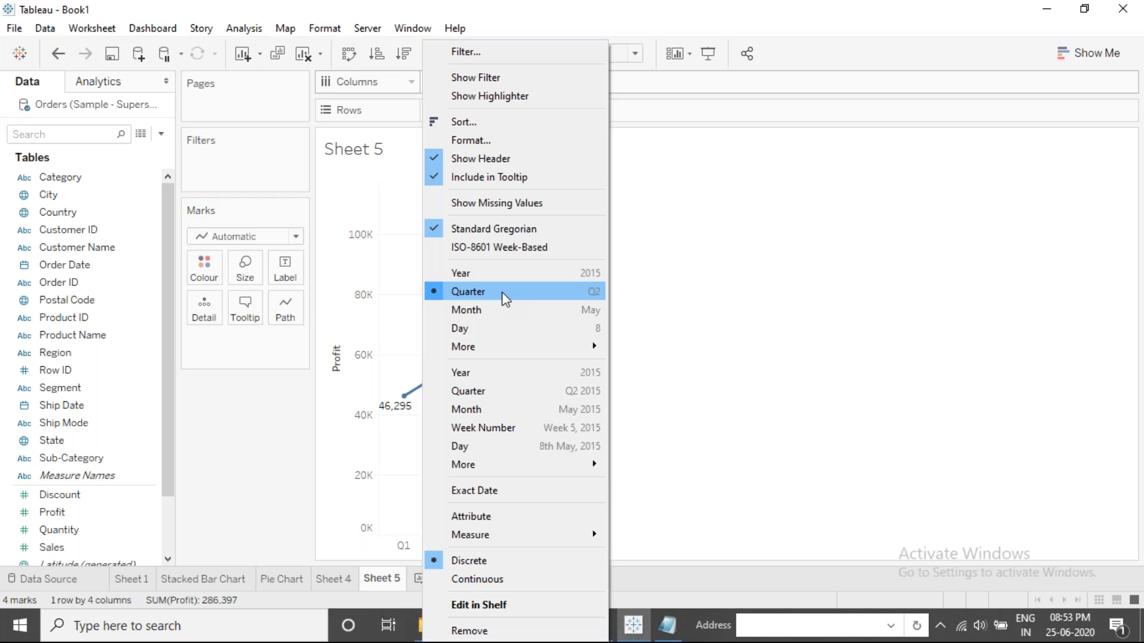
pyautogui.click(503, 295)
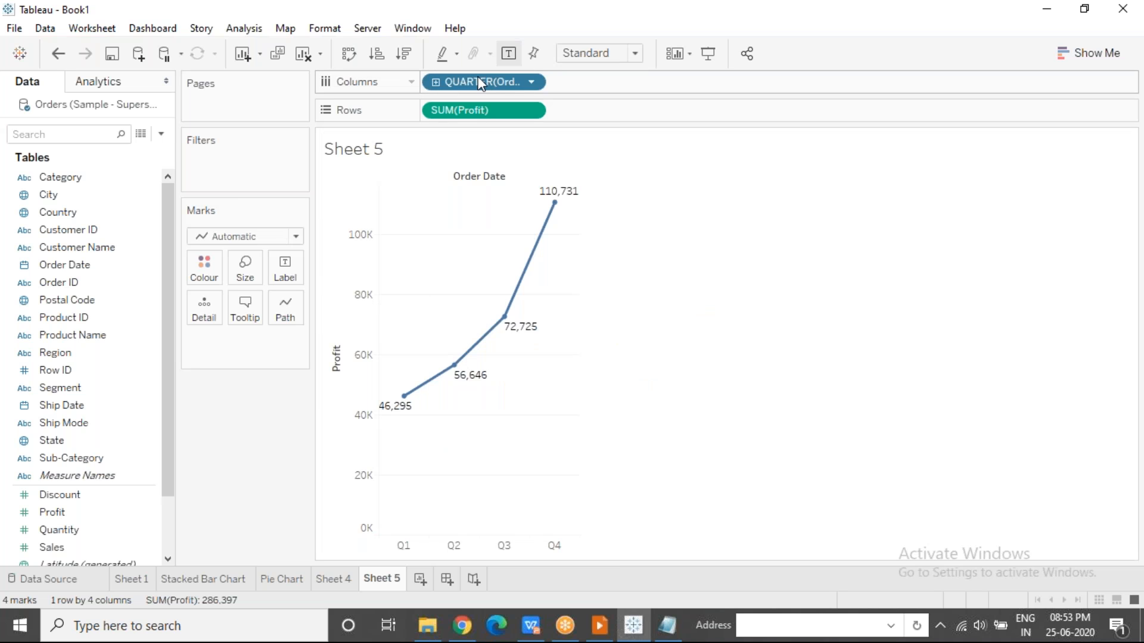
pyautogui.click(402, 549)
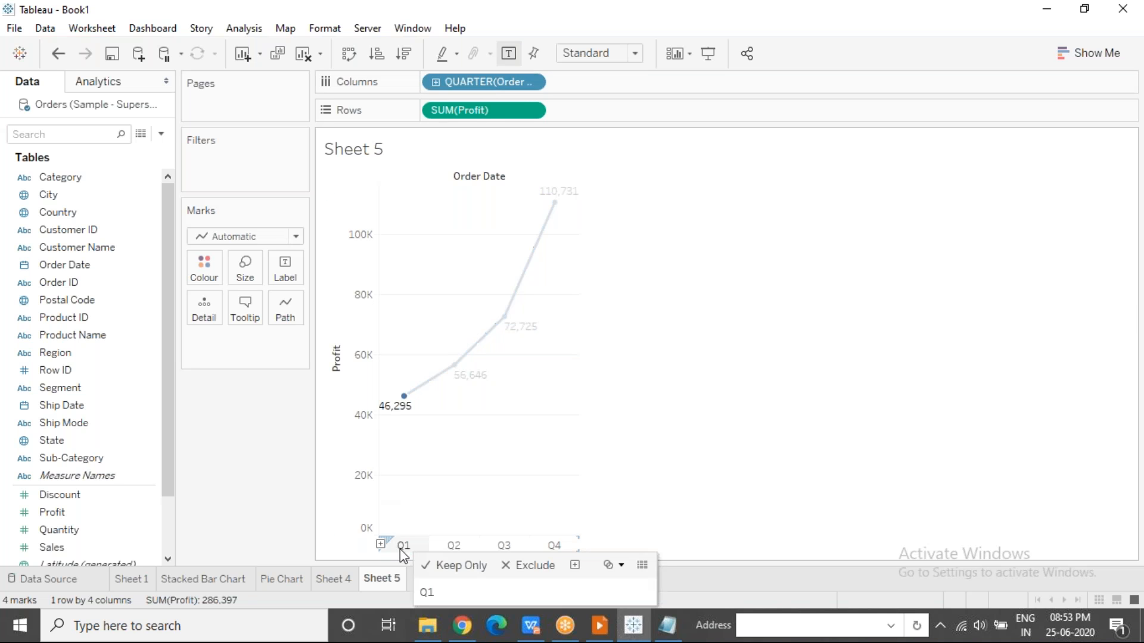
pyautogui.click(452, 456)
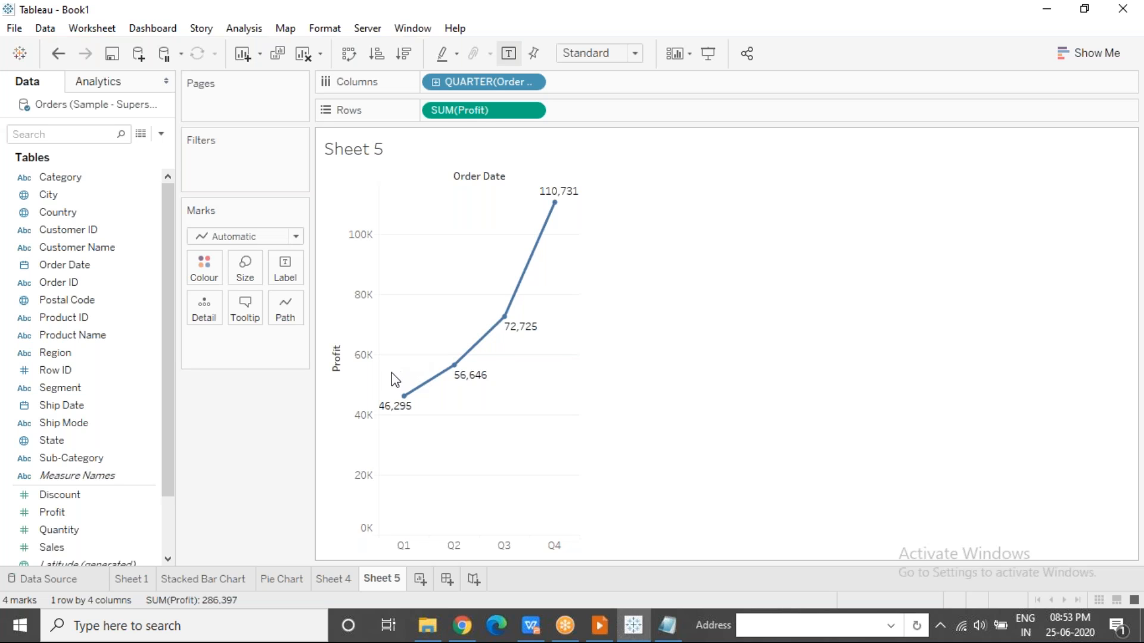
# Select the Q1 point on its own, clear it, and reselect Q1 followed by Q2 to view their quarterly Profit.
pyautogui.moveTo(388, 376); pyautogui.dragTo(437, 444)
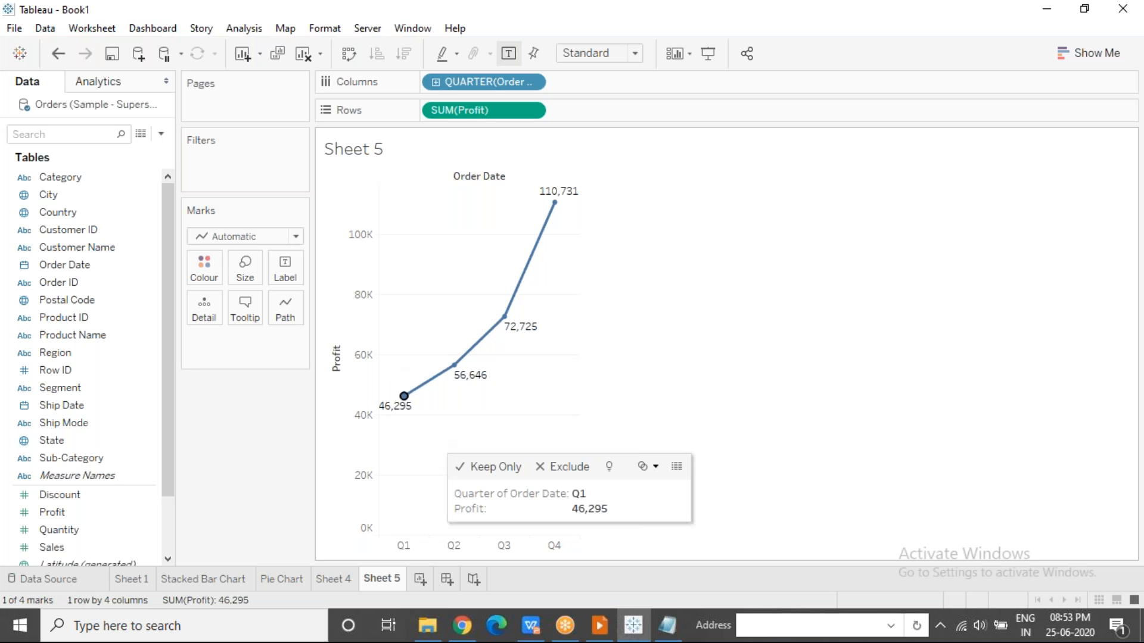
pyautogui.click(438, 444)
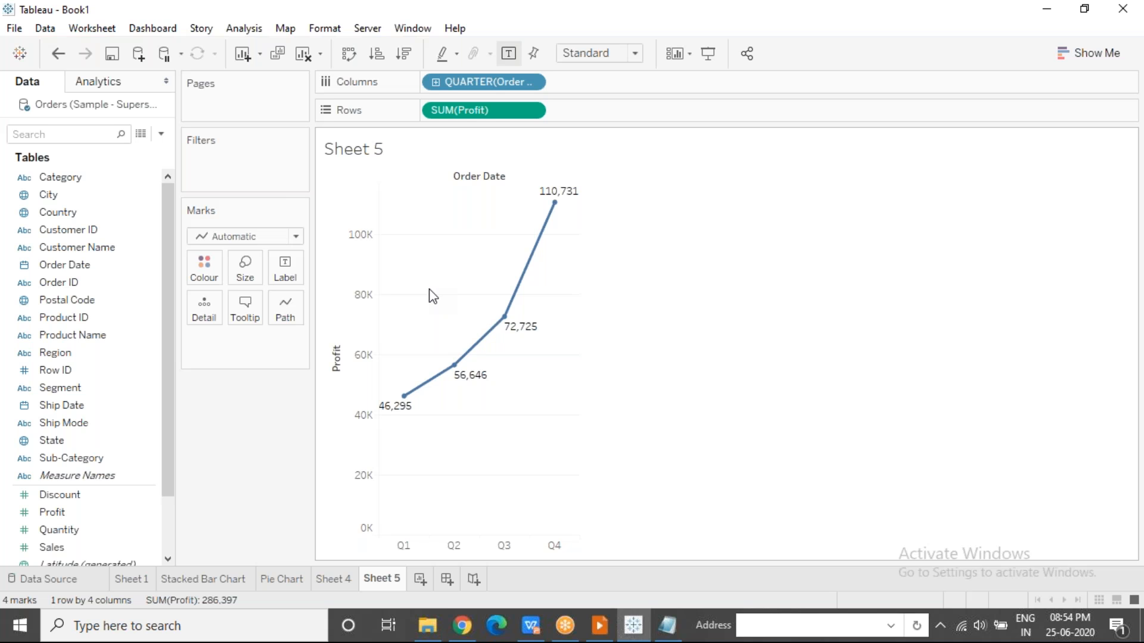
pyautogui.moveTo(391, 380); pyautogui.dragTo(439, 440)
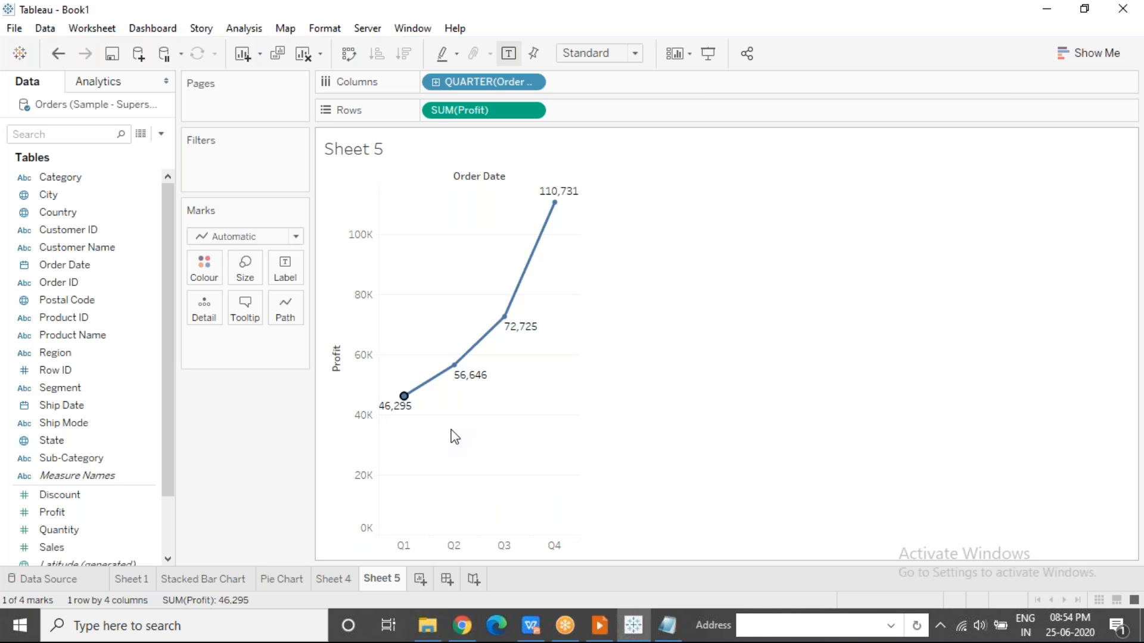
pyautogui.moveTo(441, 352); pyautogui.dragTo(499, 429)
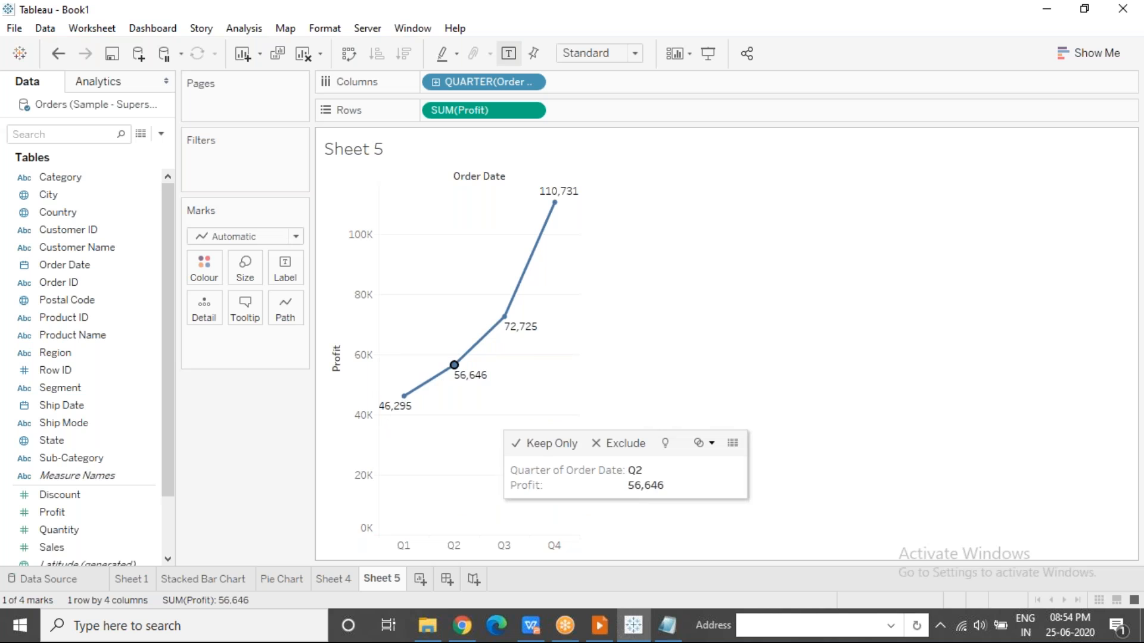
# Select the Q3 and Q4 points in turn, clear the selection and inspect the Profit of the individual quarters.
pyautogui.click(507, 373)
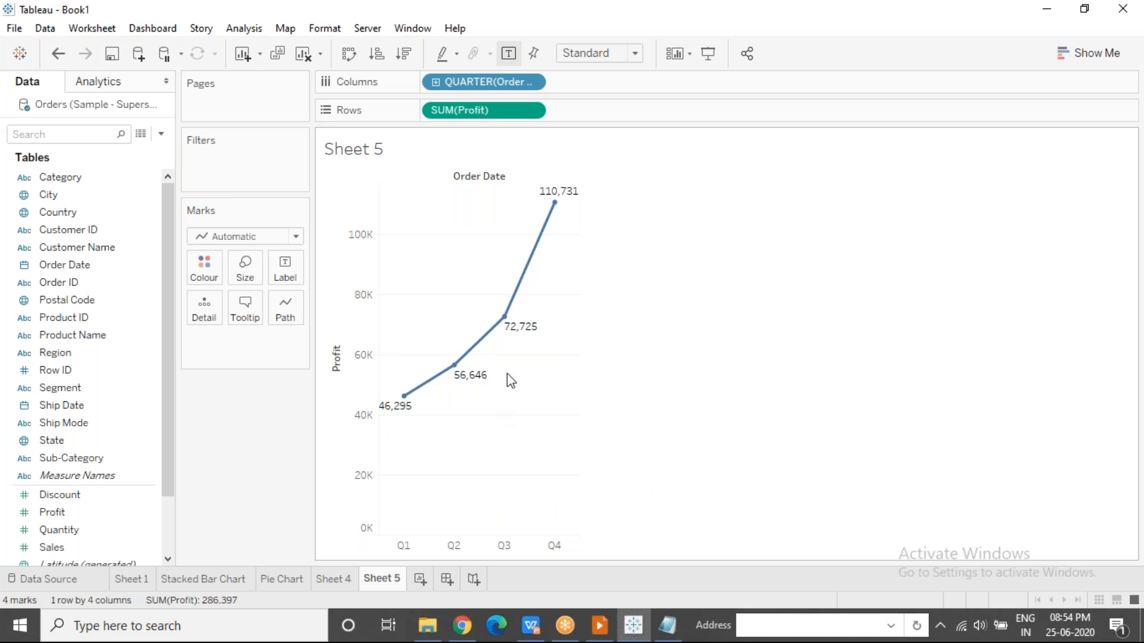
pyautogui.click(506, 320)
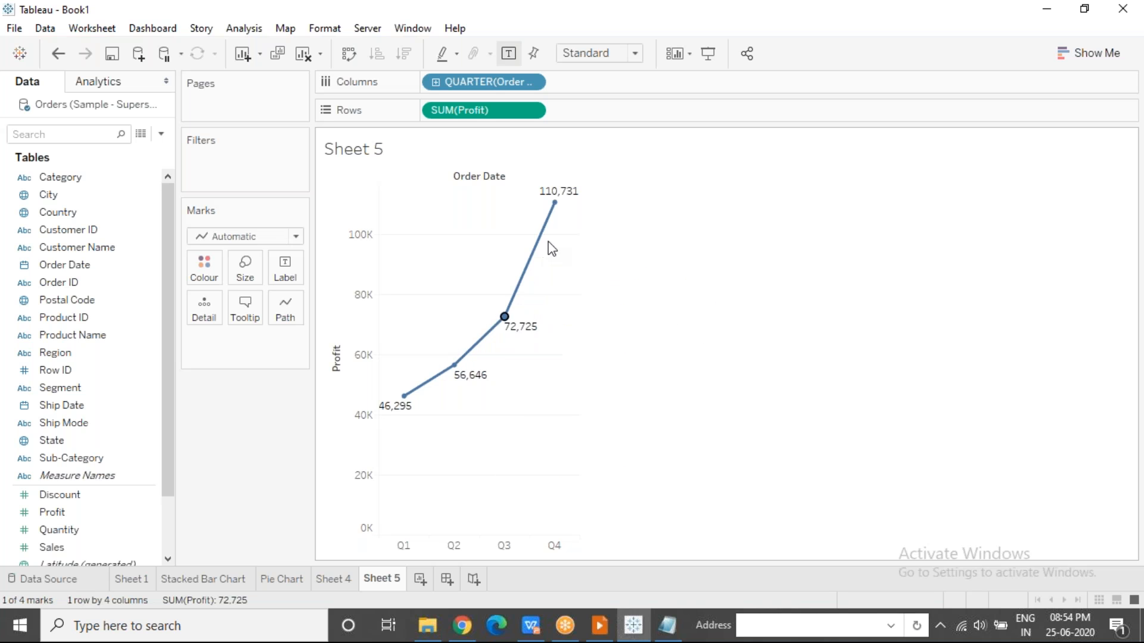
pyautogui.click(555, 203)
pyautogui.click(489, 275)
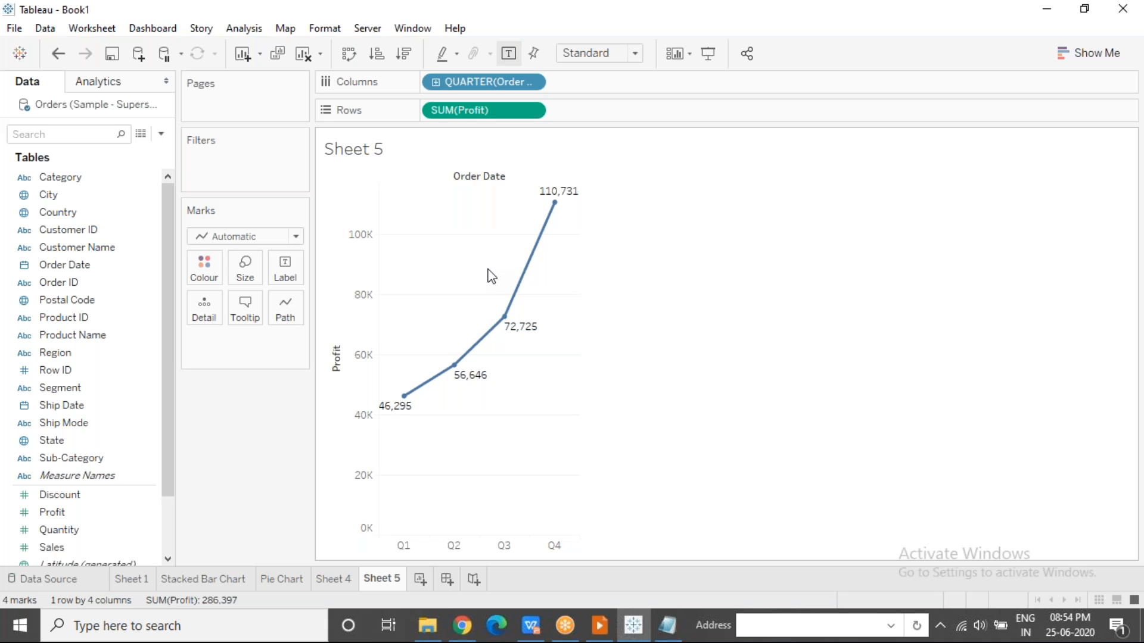
pyautogui.moveTo(453, 385)
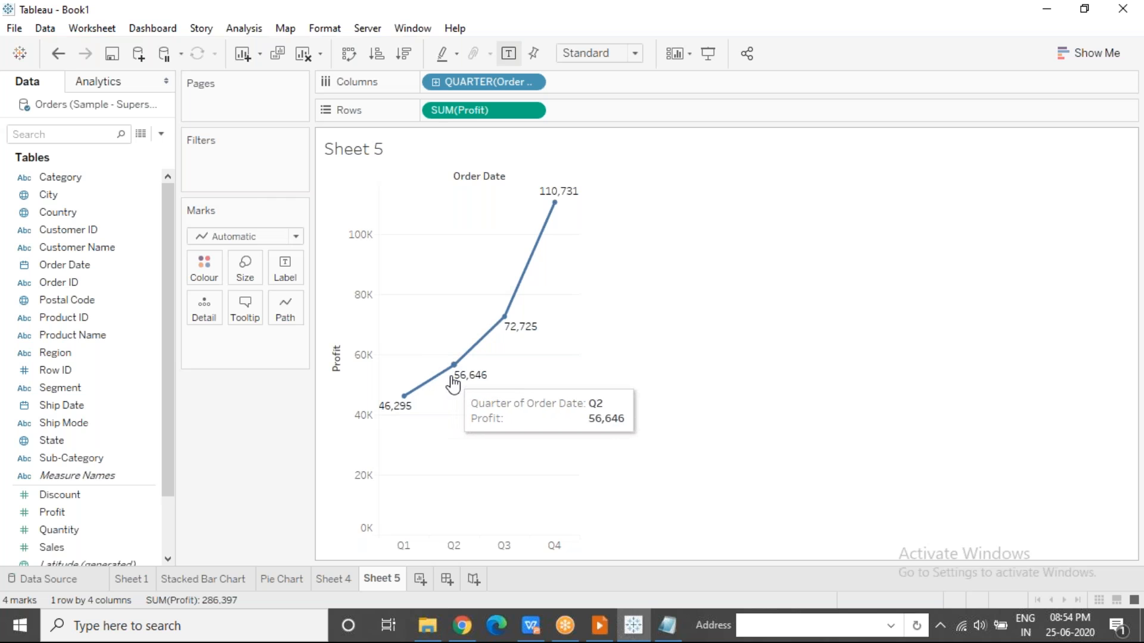
pyautogui.moveTo(501, 335)
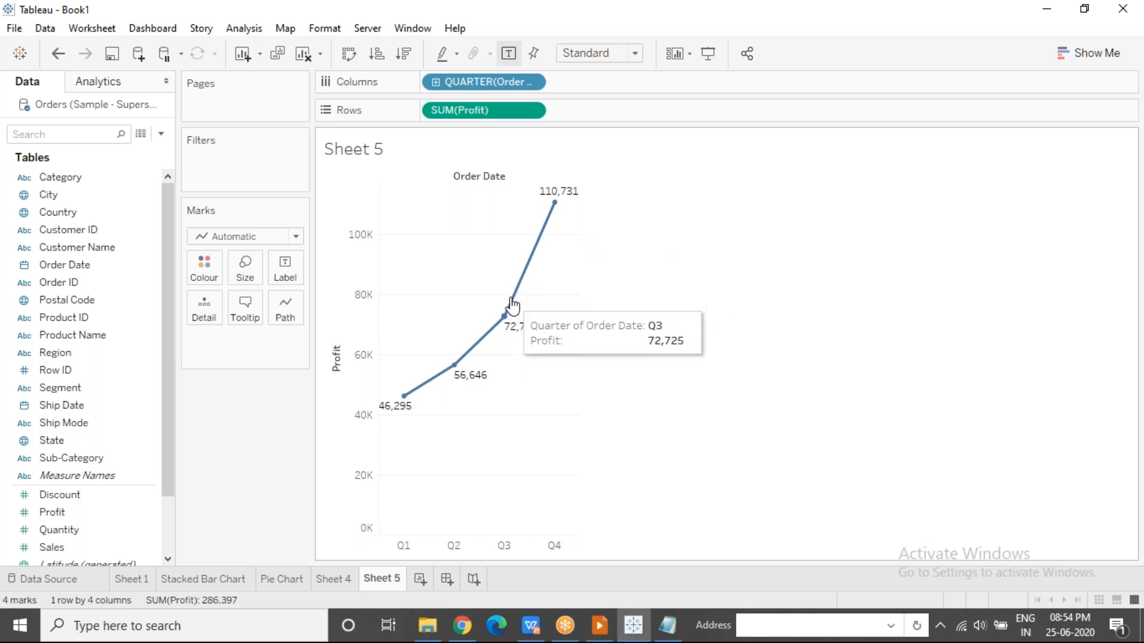
pyautogui.moveTo(568, 198)
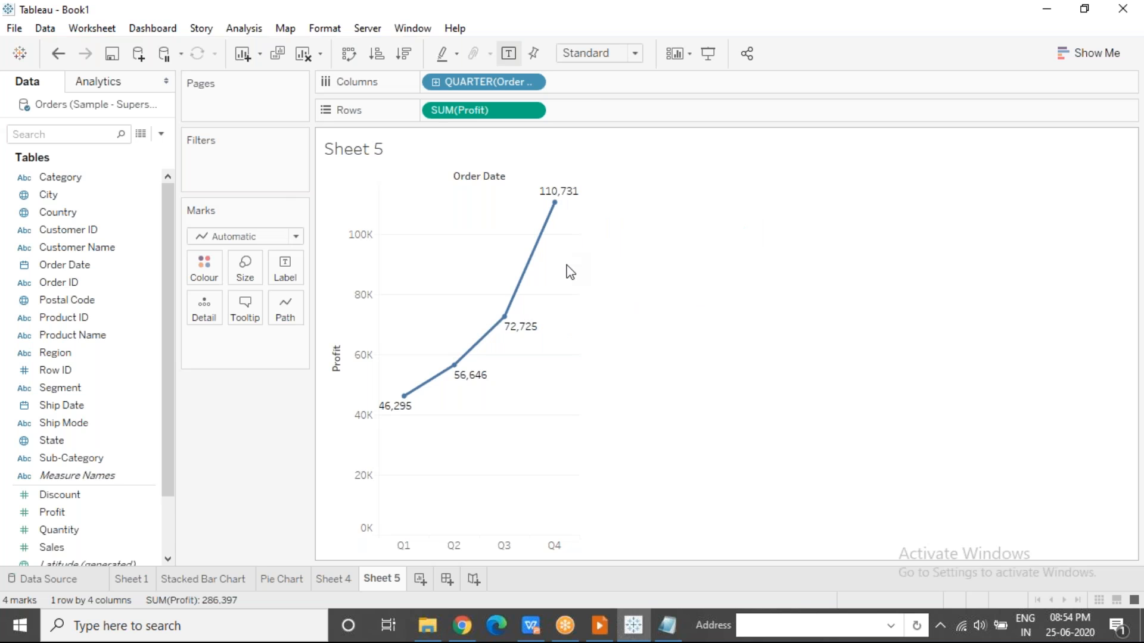
pyautogui.moveTo(408, 412)
# Change Order Date to the continuous Quarter level, highlight the quarter axis below the chart and clear the highlight.
pyautogui.click(532, 83)
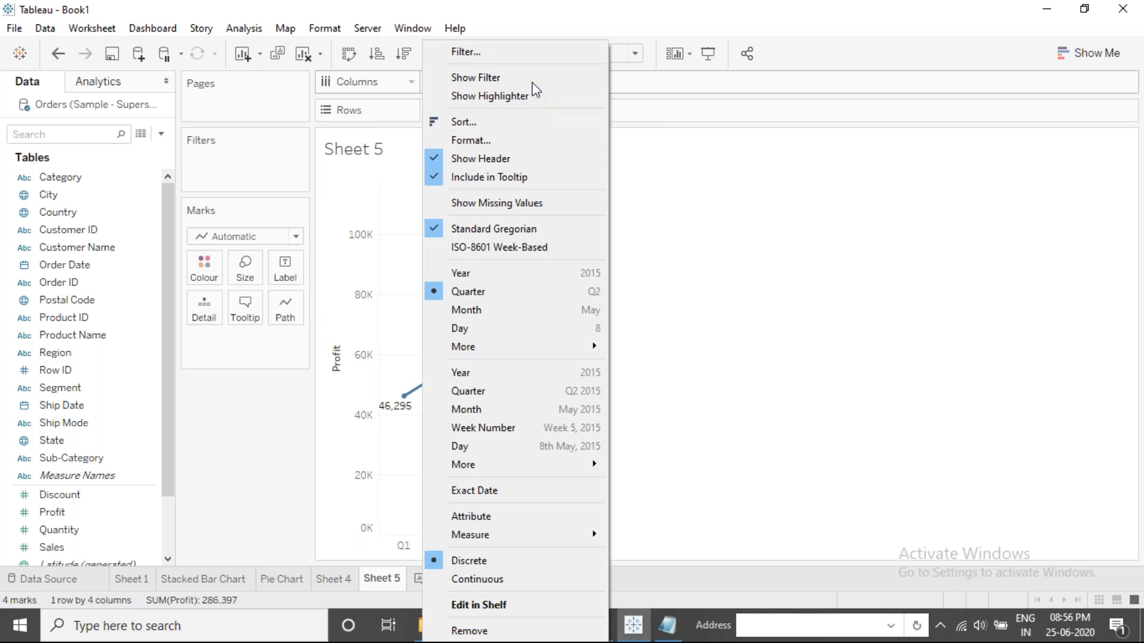
pyautogui.click(502, 392)
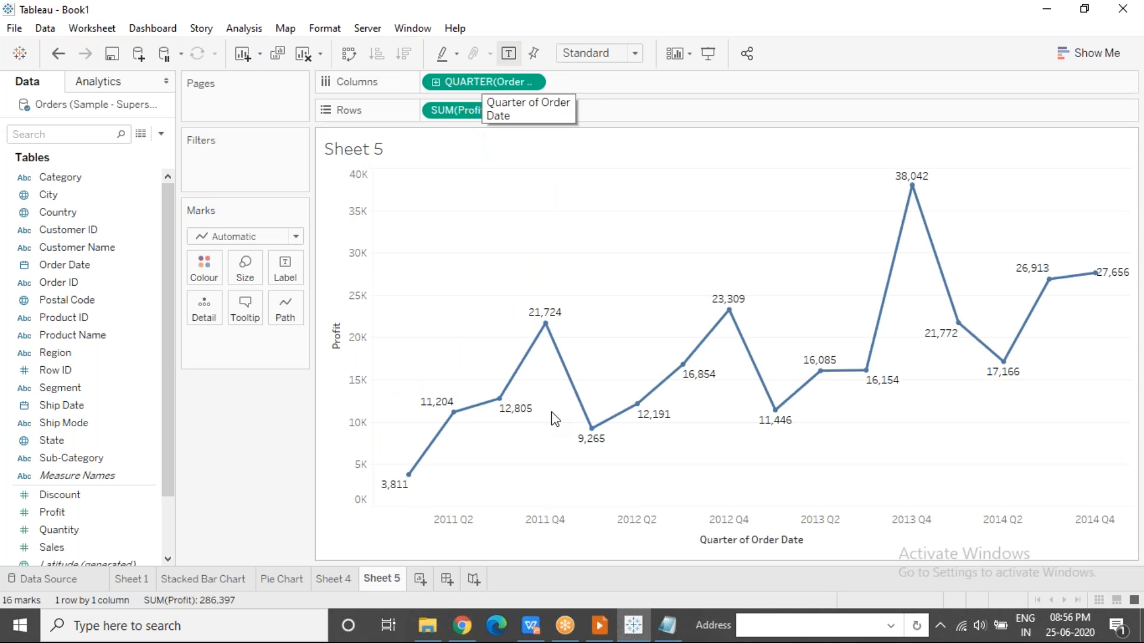
pyautogui.click(572, 536)
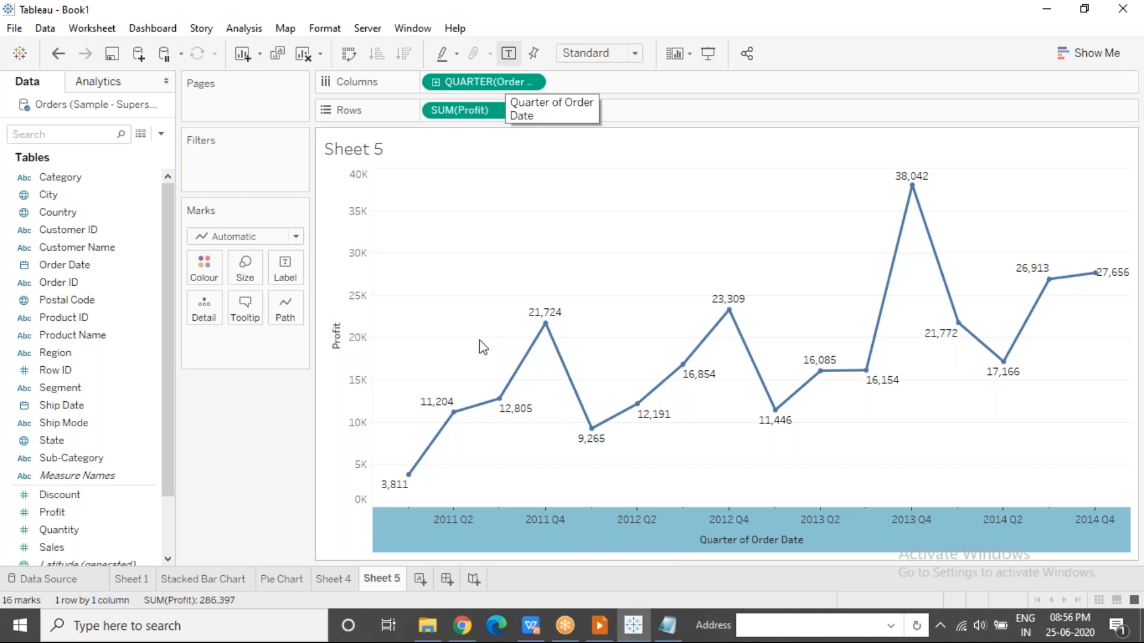
pyautogui.click(475, 489)
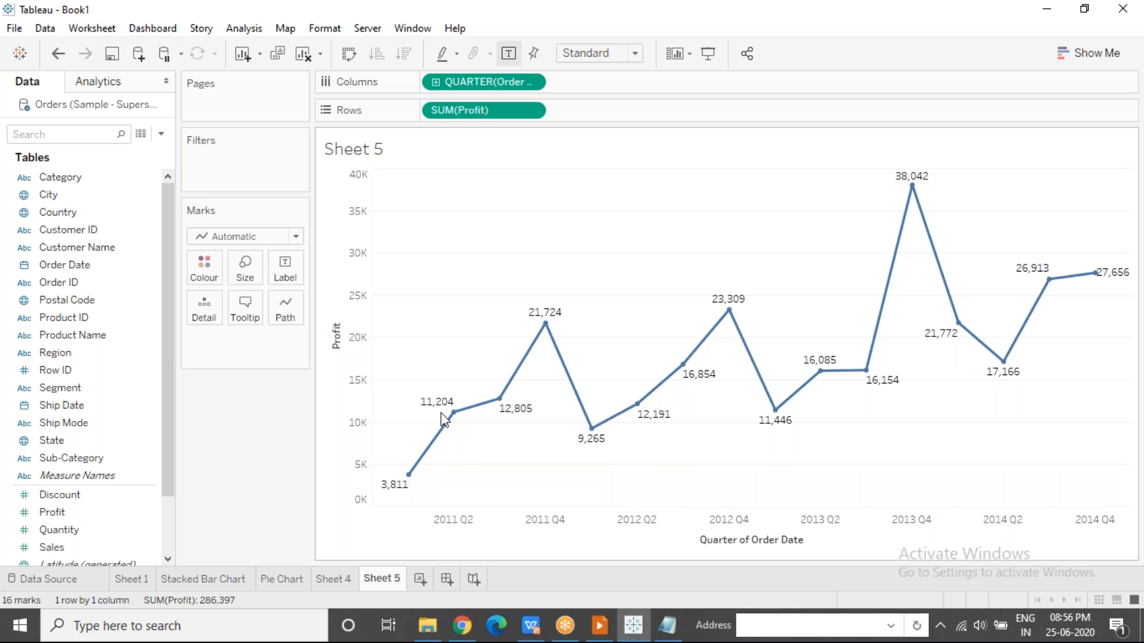
# Examine the Profit of the individual year-specific quarter points along the line from 2011 to 2013.
pyautogui.moveTo(453, 420)
pyautogui.moveTo(495, 410)
pyautogui.moveTo(547, 331)
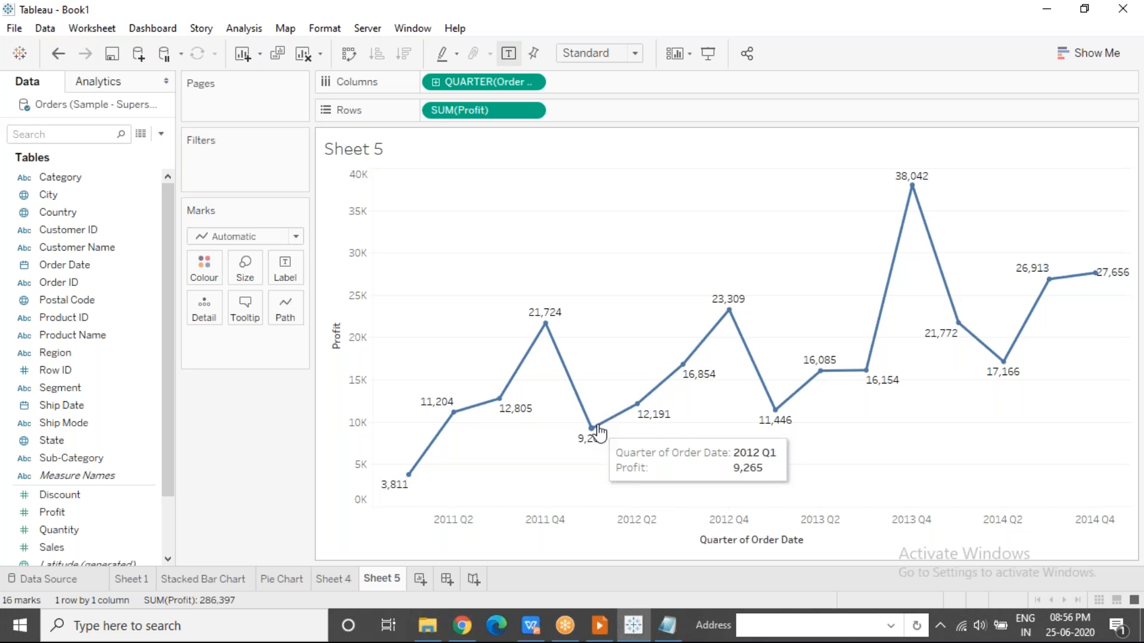
pyautogui.moveTo(679, 375)
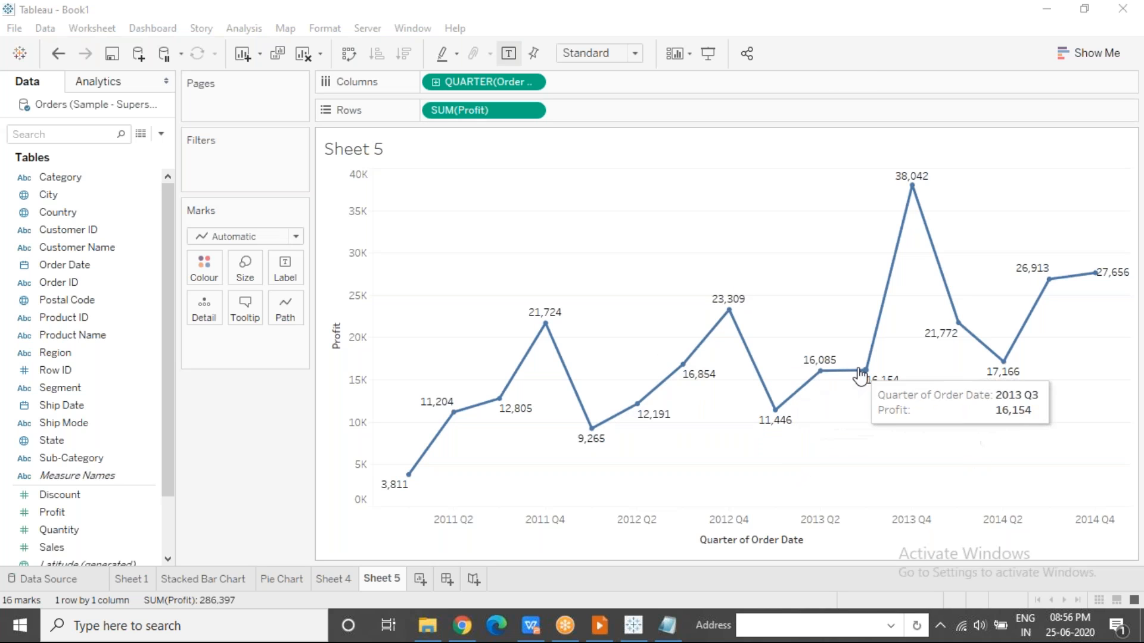
pyautogui.moveTo(890, 285)
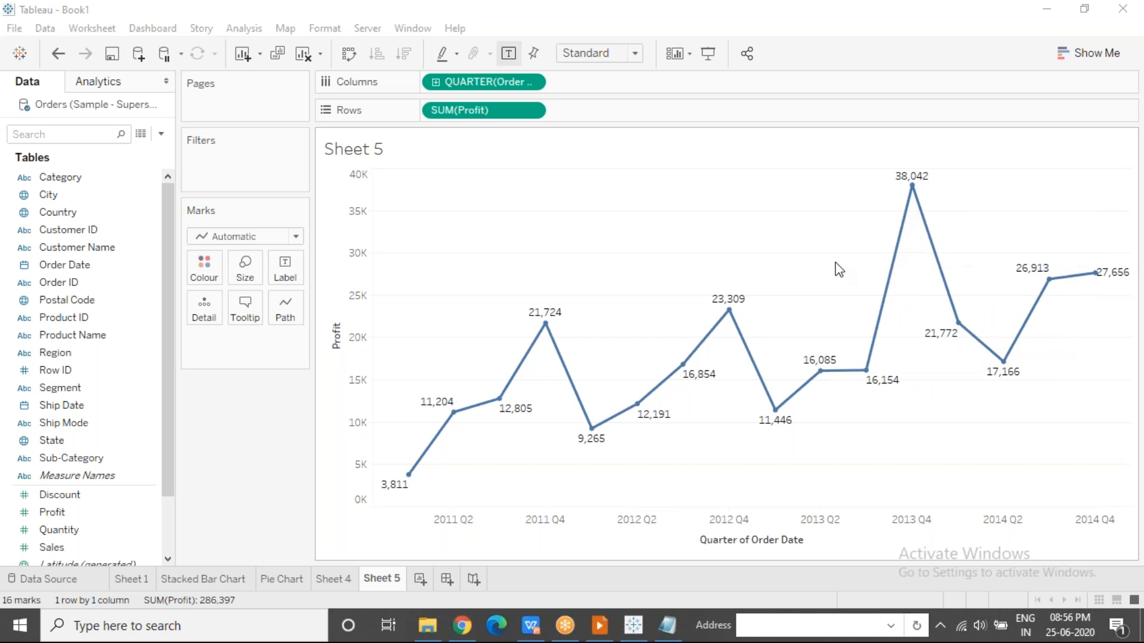
pyautogui.moveTo(821, 373)
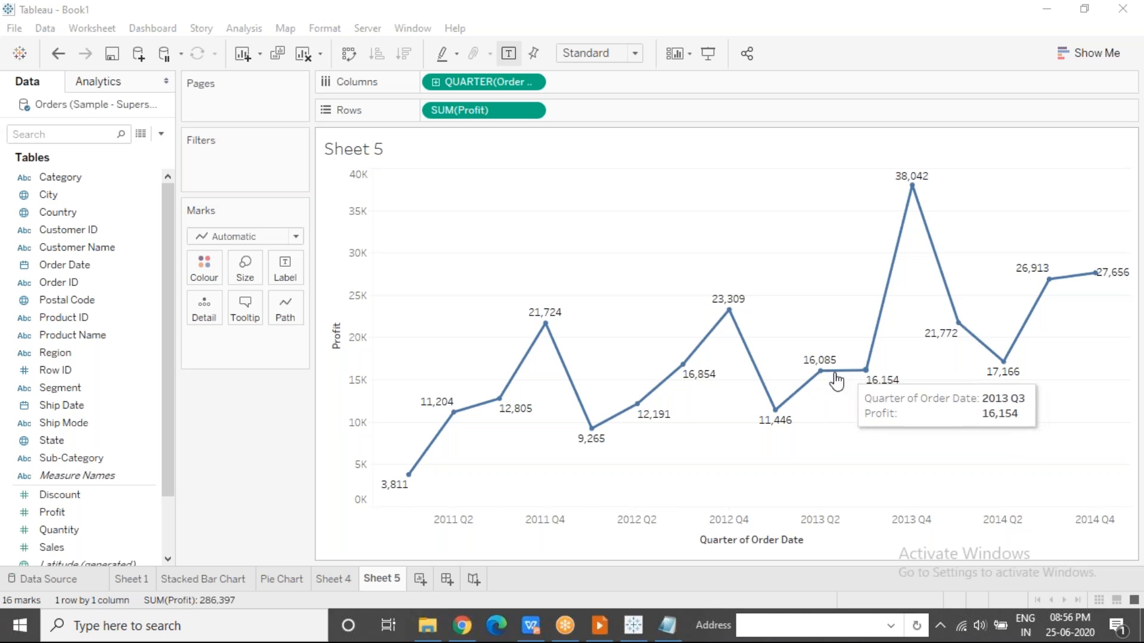
pyautogui.moveTo(864, 380)
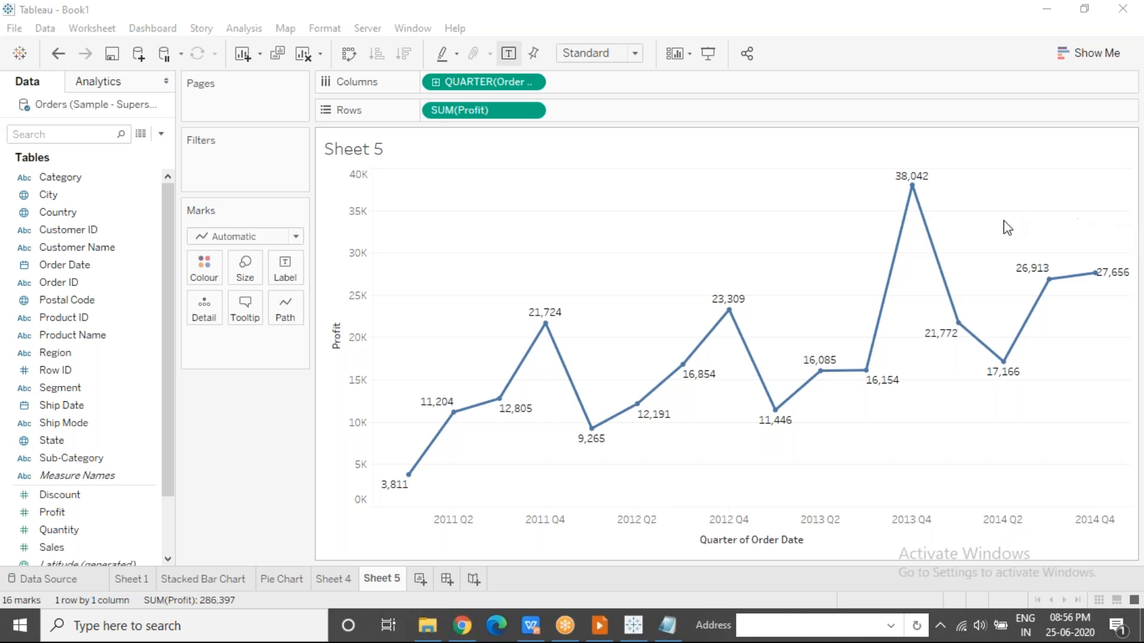
# Select the area around the 2014 quarter points, inspect their Profit one by one, reselect the area and clear the selection.
pyautogui.moveTo(967, 238); pyautogui.dragTo(1121, 434)
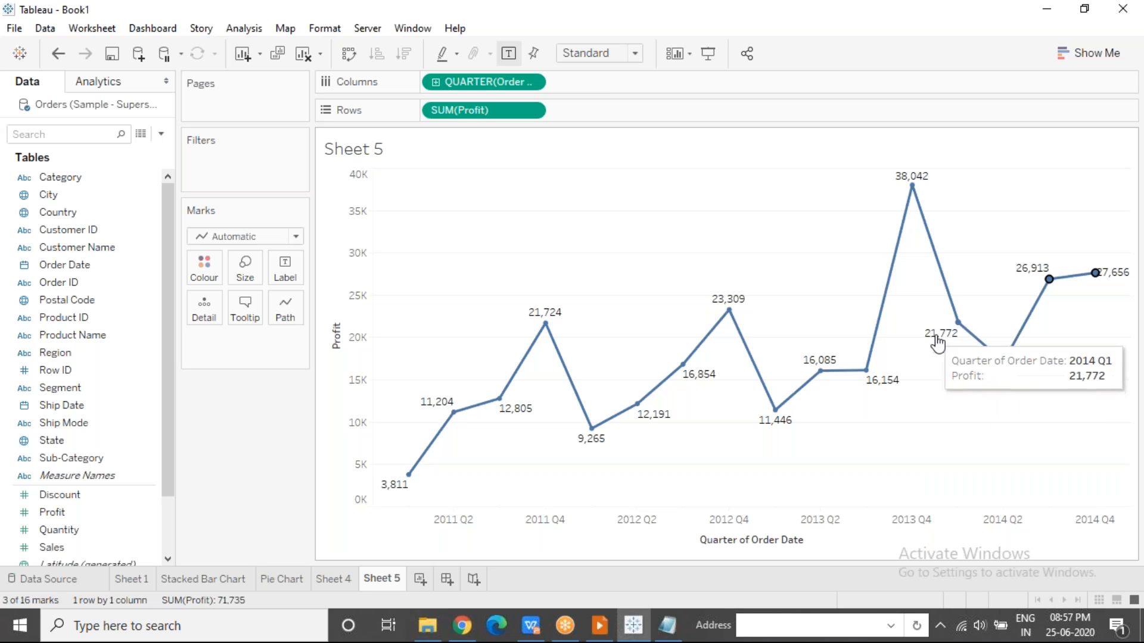
pyautogui.click(976, 431)
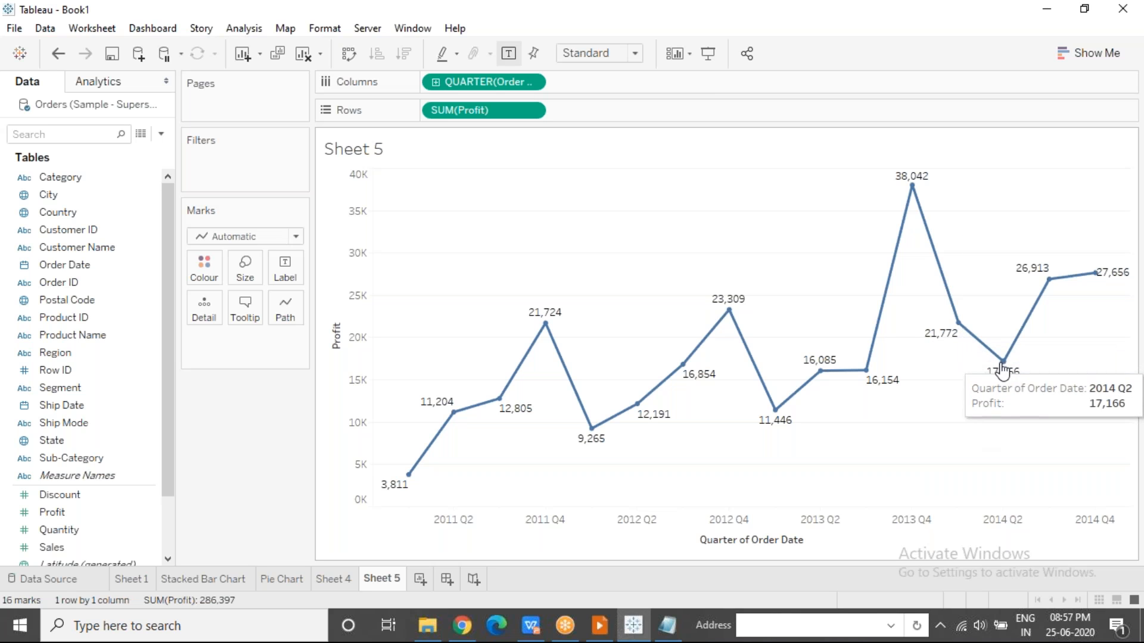
pyautogui.moveTo(1017, 379)
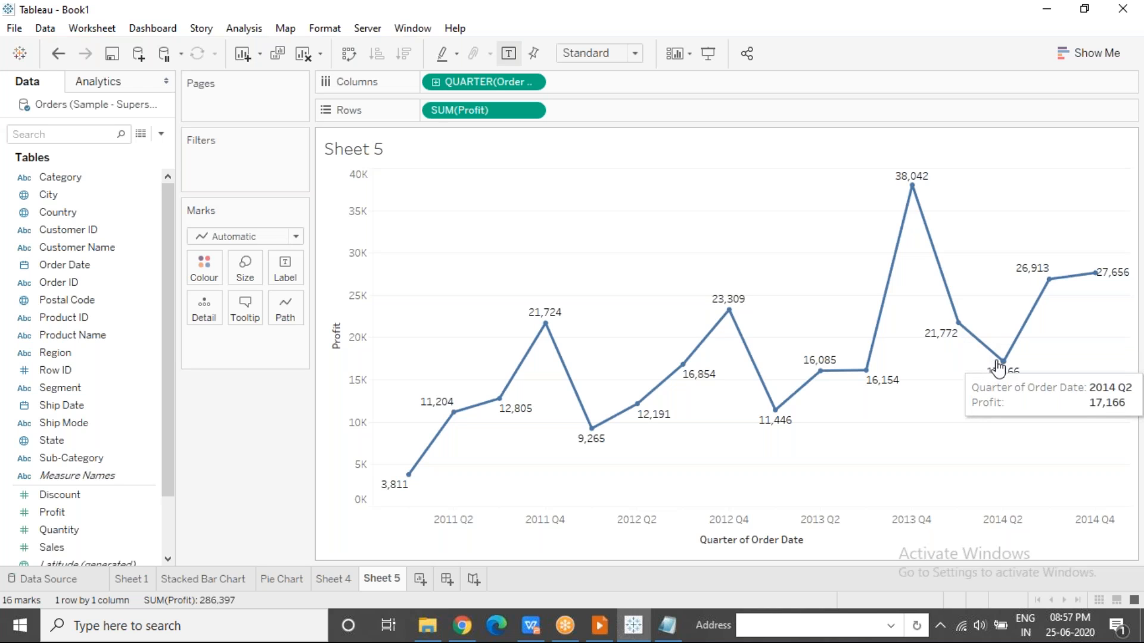
pyautogui.moveTo(1037, 298)
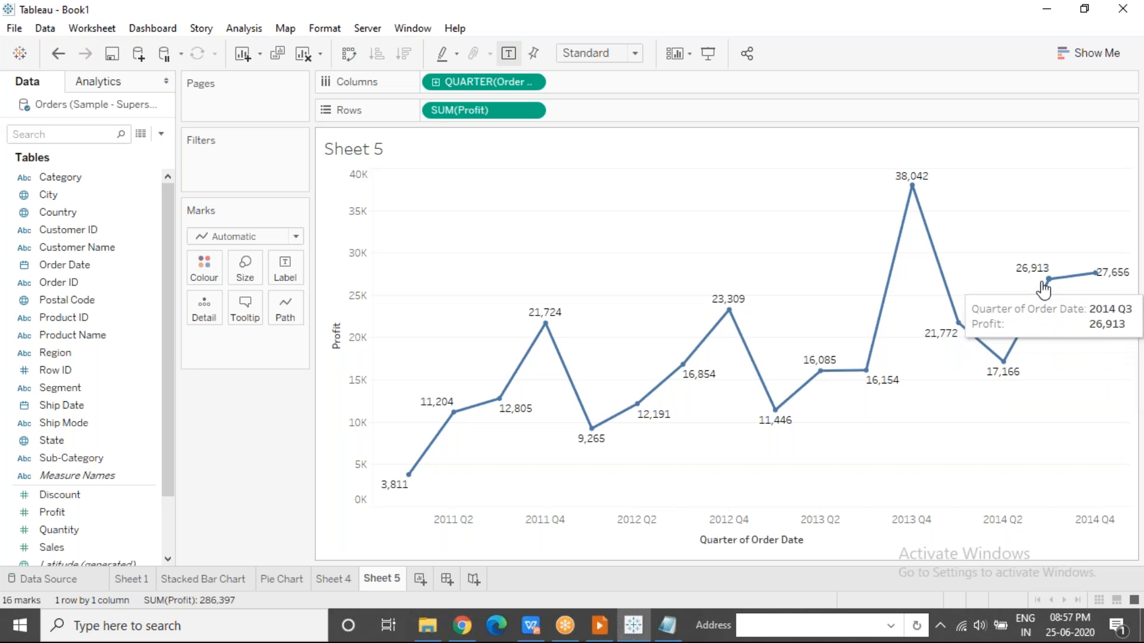
pyautogui.moveTo(1072, 286)
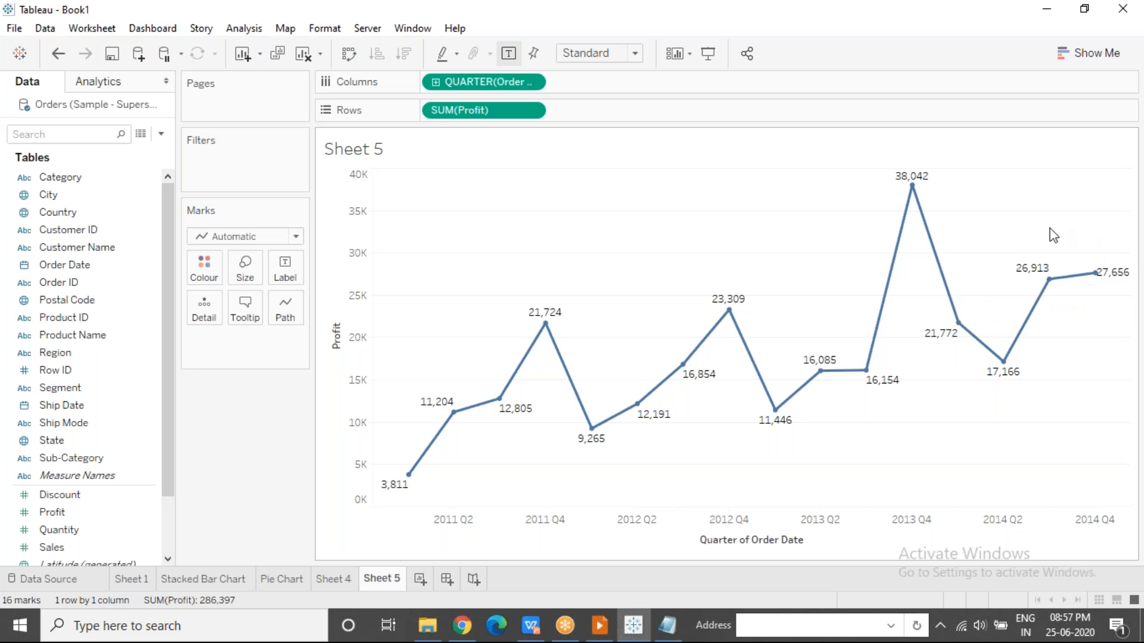
pyautogui.moveTo(961, 249); pyautogui.dragTo(1130, 507)
pyautogui.click(958, 471)
pyautogui.click(793, 22)
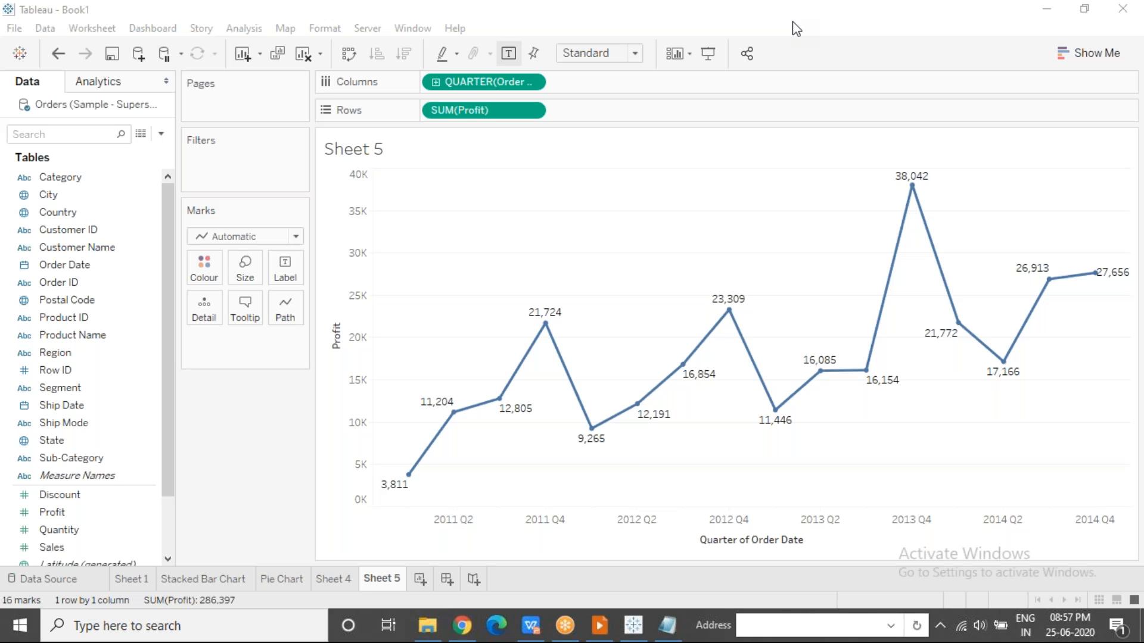
# Change Order Date in Columns to the discrete Month level.
pyautogui.click(531, 82)
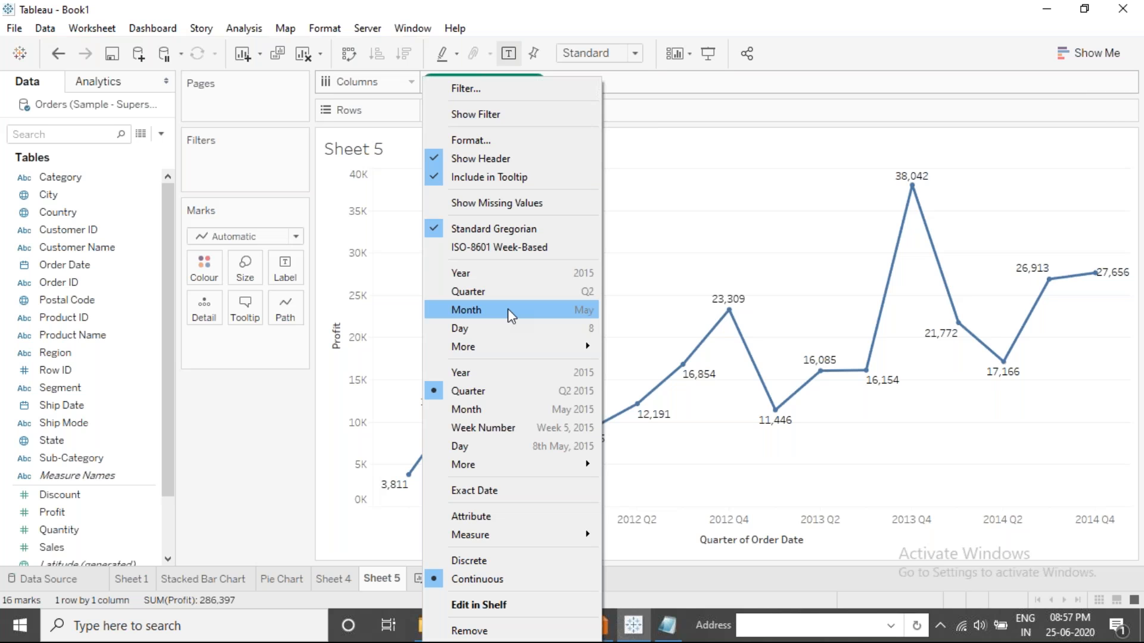
pyautogui.click(1020, 251)
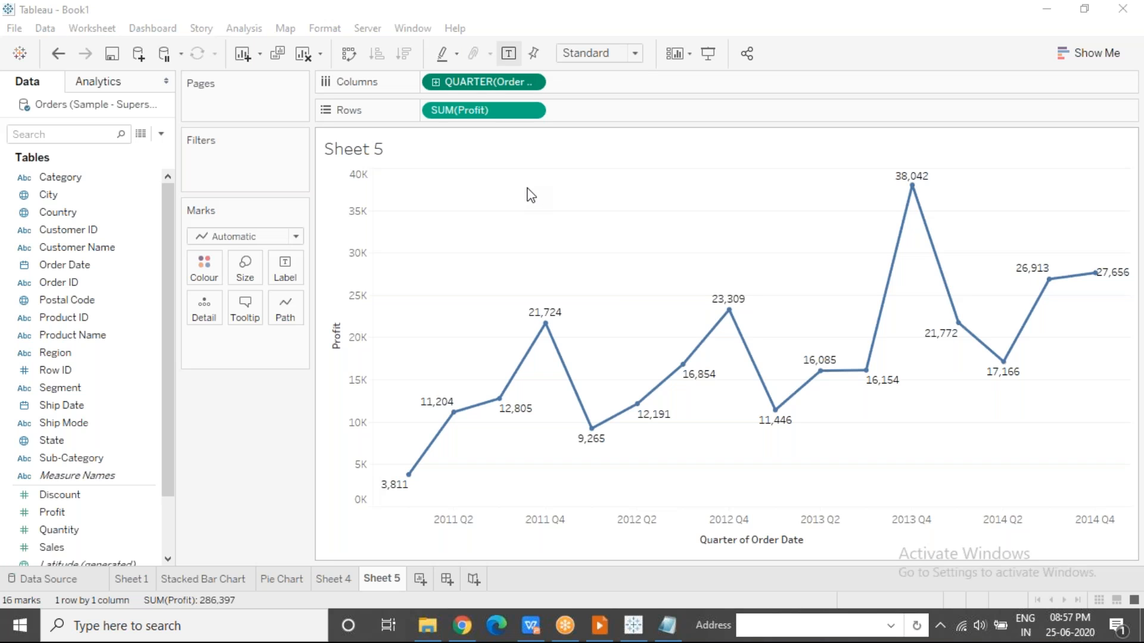
pyautogui.click(532, 82)
pyautogui.click(499, 314)
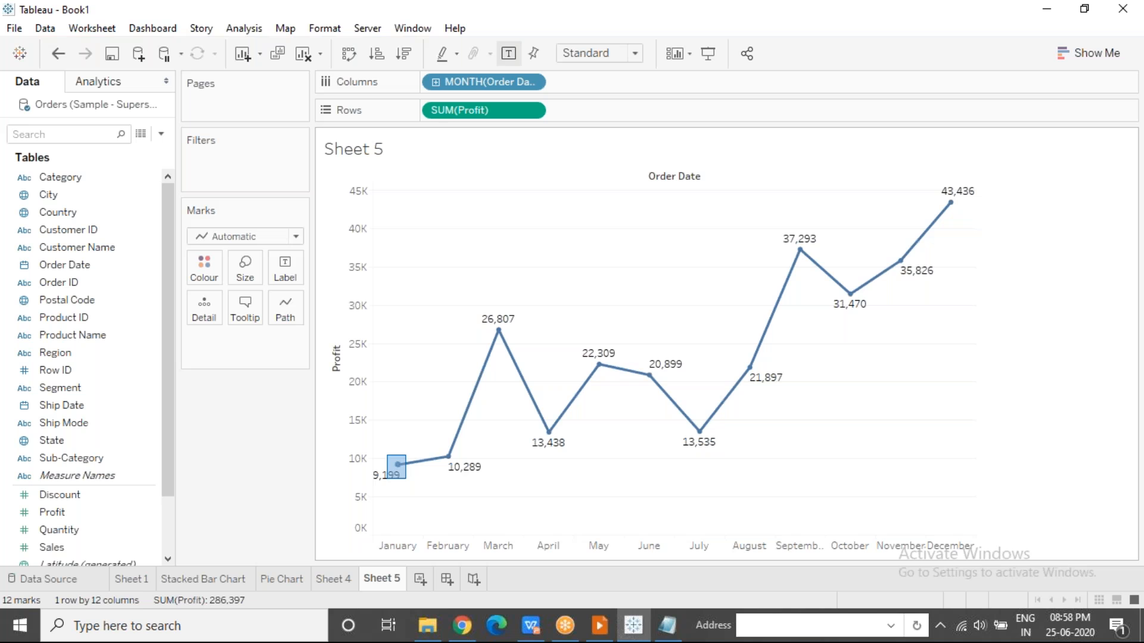
# Select the February, March, April and May points one after another and clear the selection.
pyautogui.click(448, 457)
pyautogui.click(499, 330)
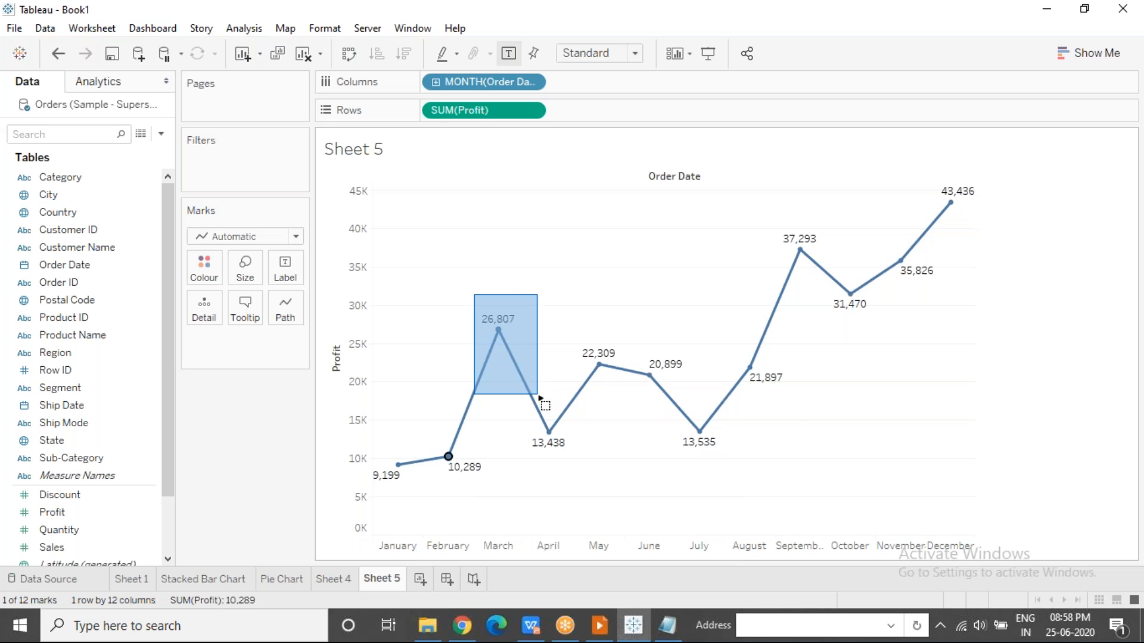
pyautogui.moveTo(520, 411); pyautogui.dragTo(596, 464)
pyautogui.moveTo(563, 349); pyautogui.dragTo(624, 404)
pyautogui.click(596, 422)
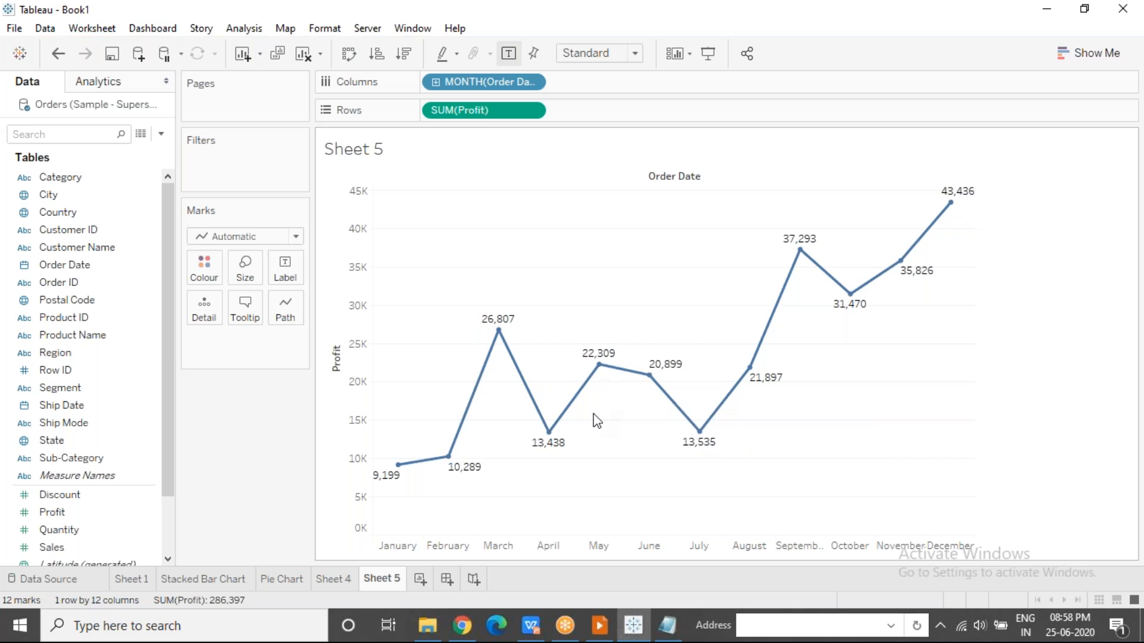
# Switch Order Date to the continuous Month level and subsequently to the continuous Day level.
pyautogui.click(533, 85)
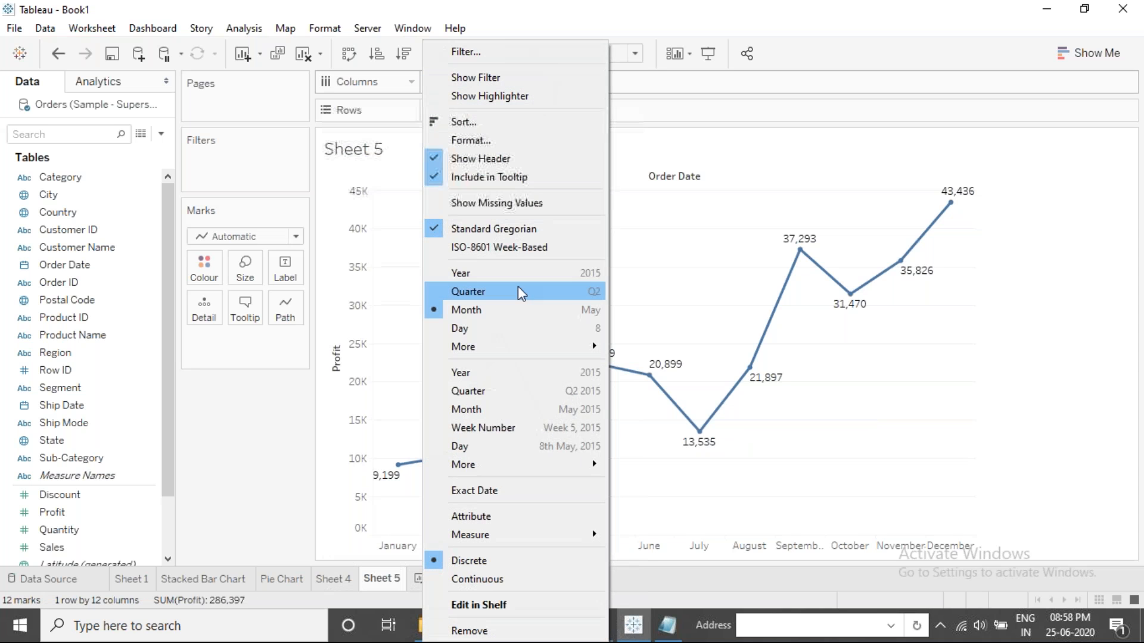
pyautogui.click(532, 411)
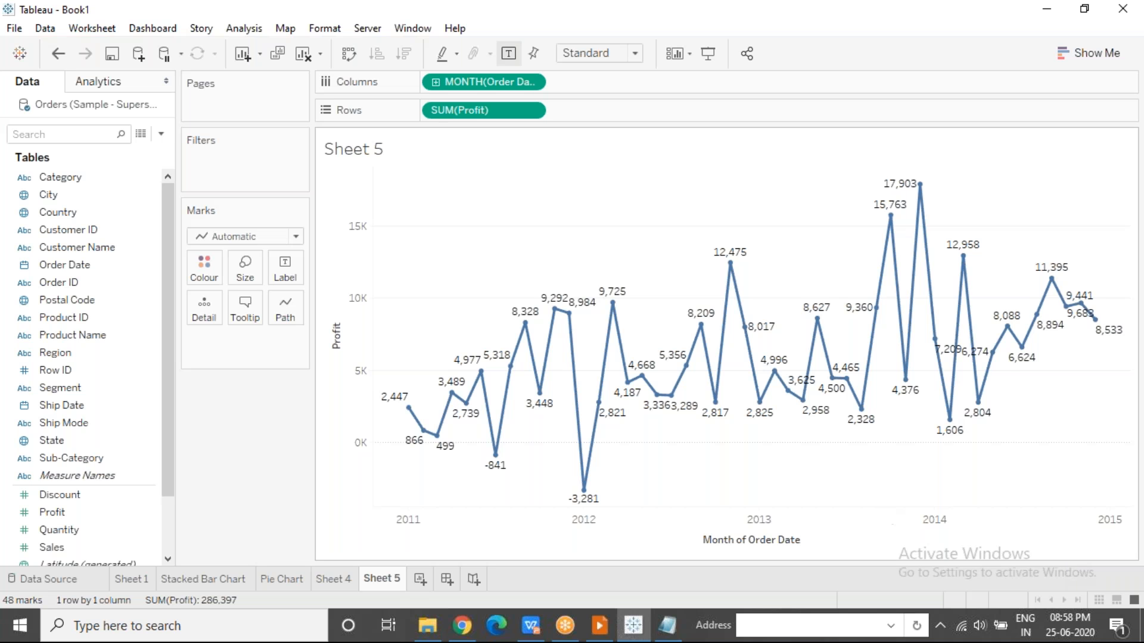
pyautogui.click(531, 83)
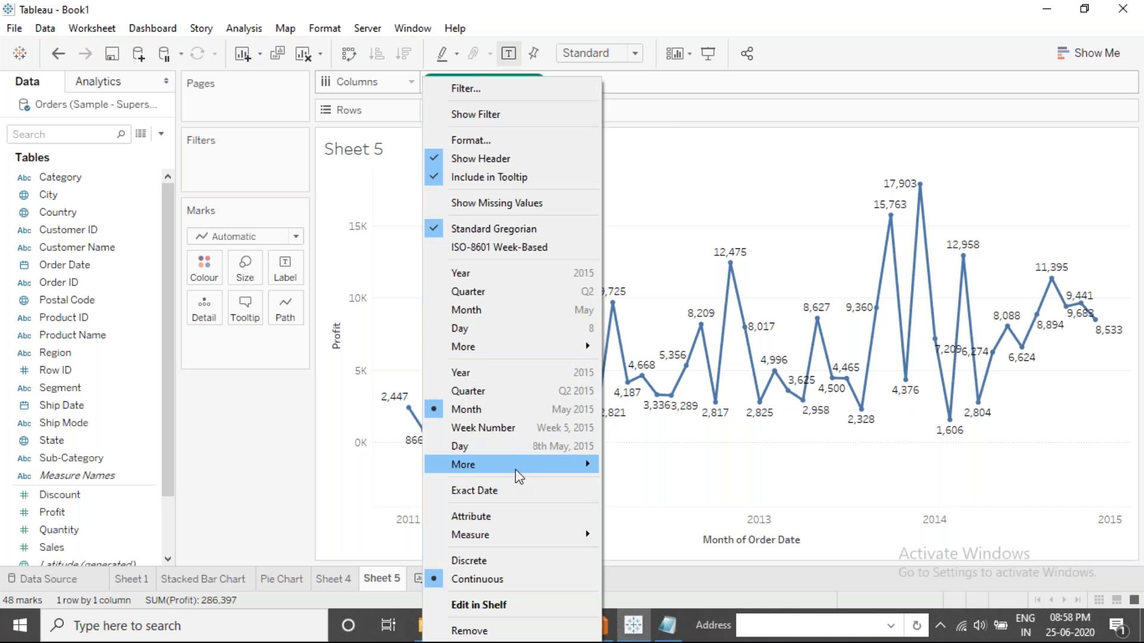
pyautogui.click(510, 450)
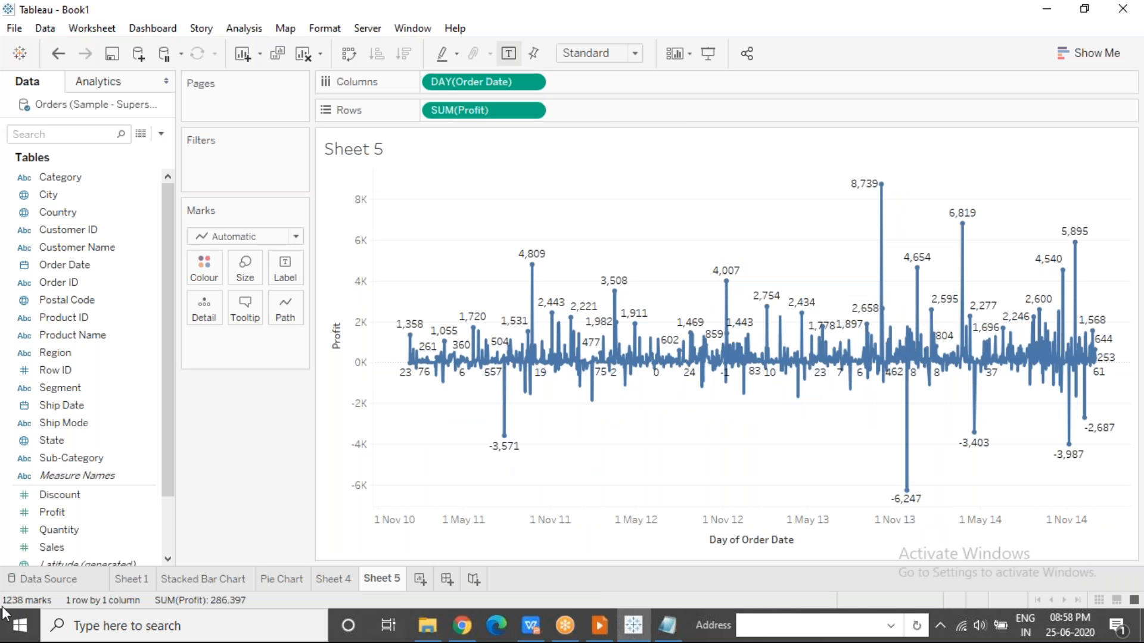
# Set Order Date back to the discrete Year level.
pyautogui.moveTo(502, 365)
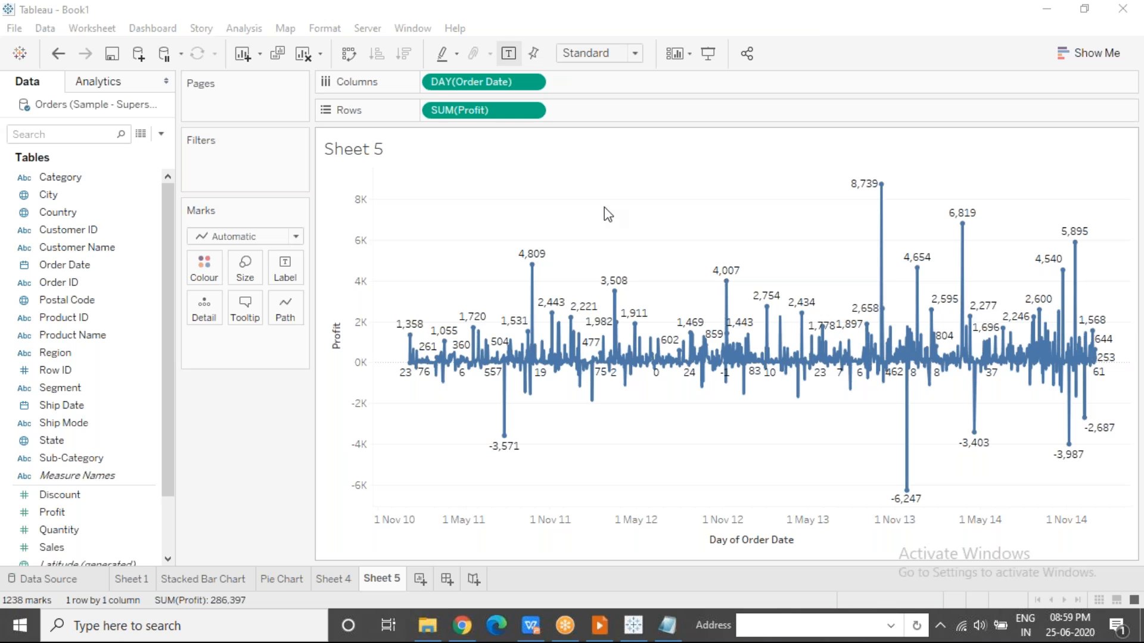
pyautogui.click(534, 84)
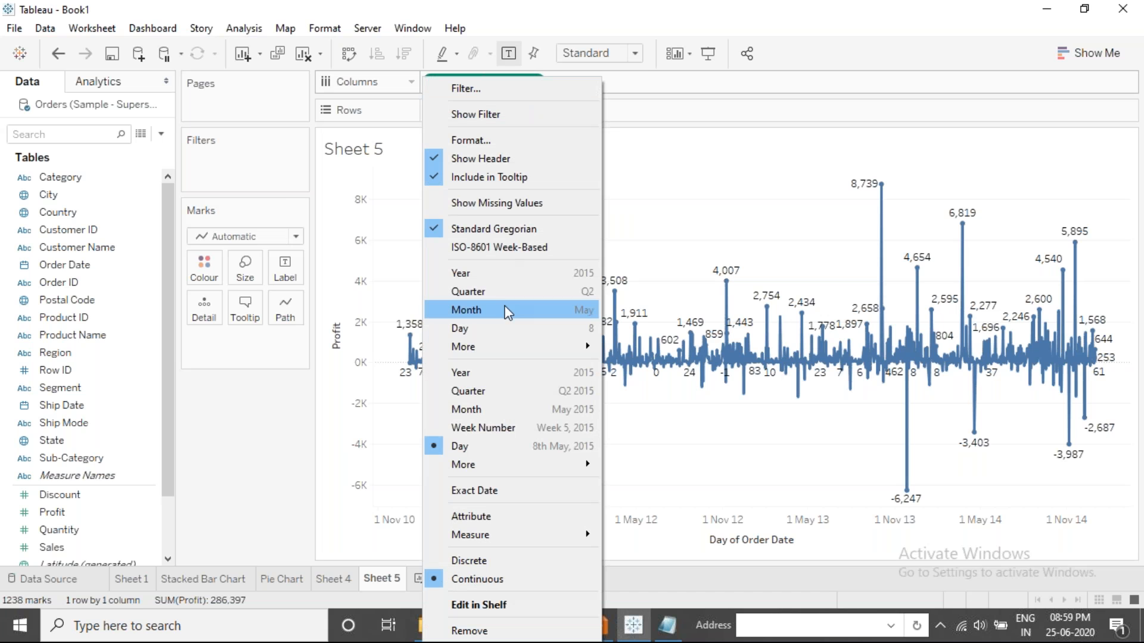
pyautogui.click(501, 274)
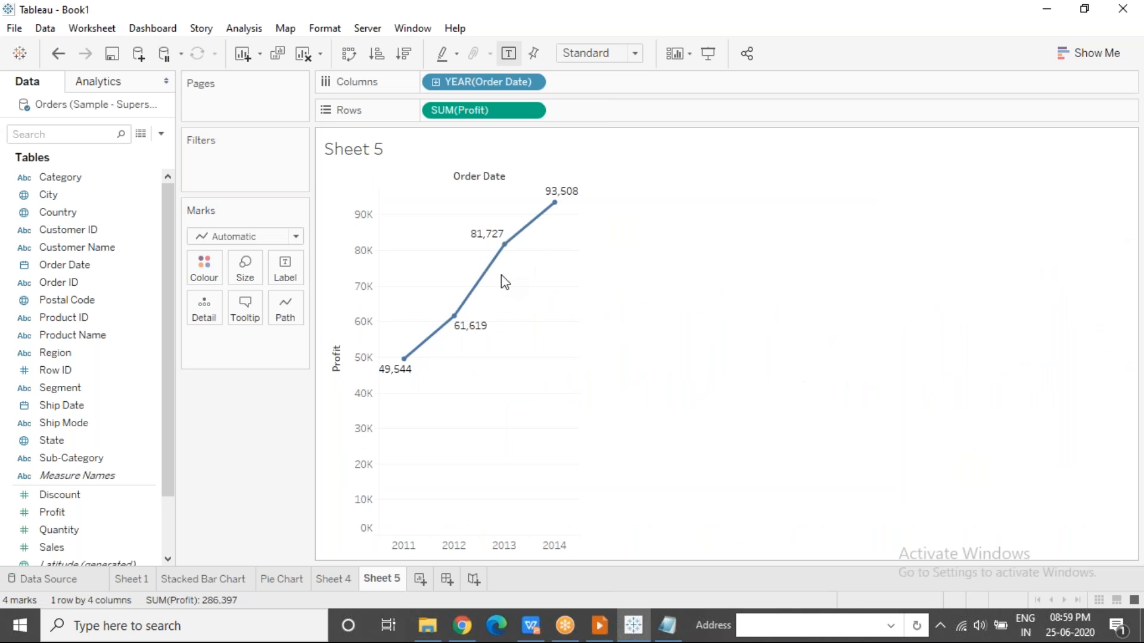
# Switch to the slide show, advance to the Area Charts slide and return to the Tableau workbook.
pyautogui.click(599, 636)
pyautogui.press('Right')
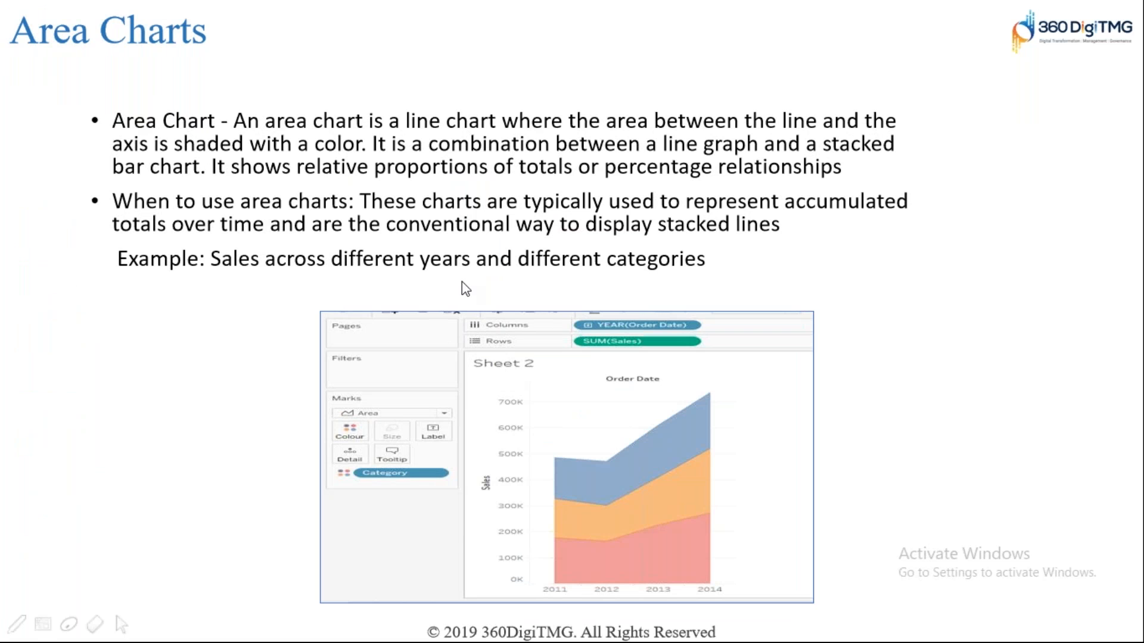
pyautogui.hotkey('alt', 'Tab')
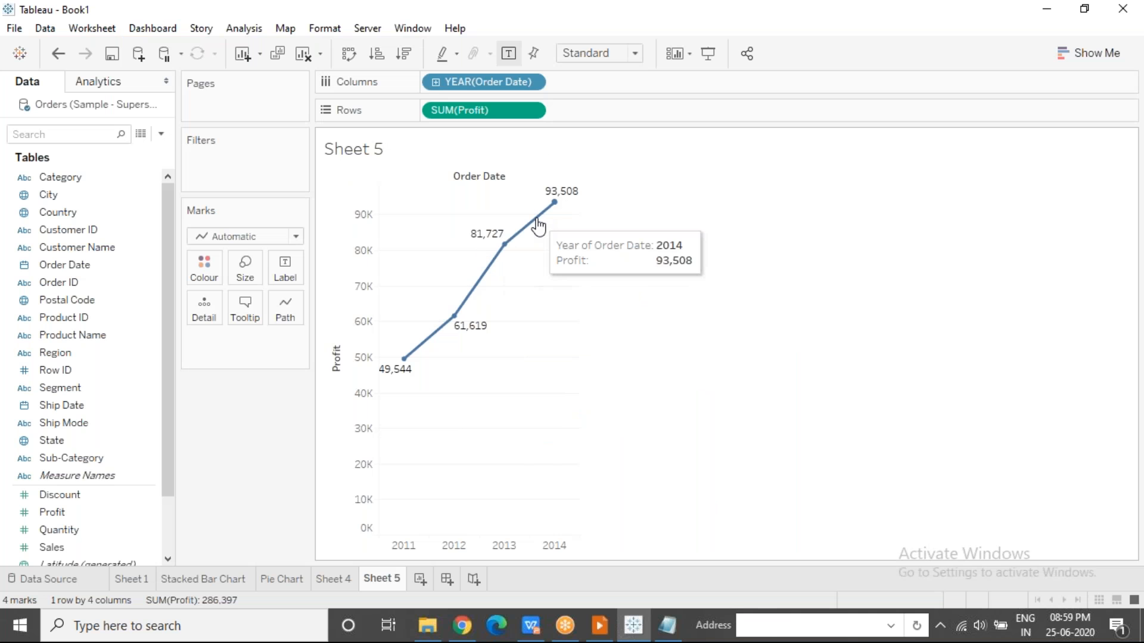
# Hide the mark labels and convert the Profit line chart to a discrete area chart.
pyautogui.click(508, 53)
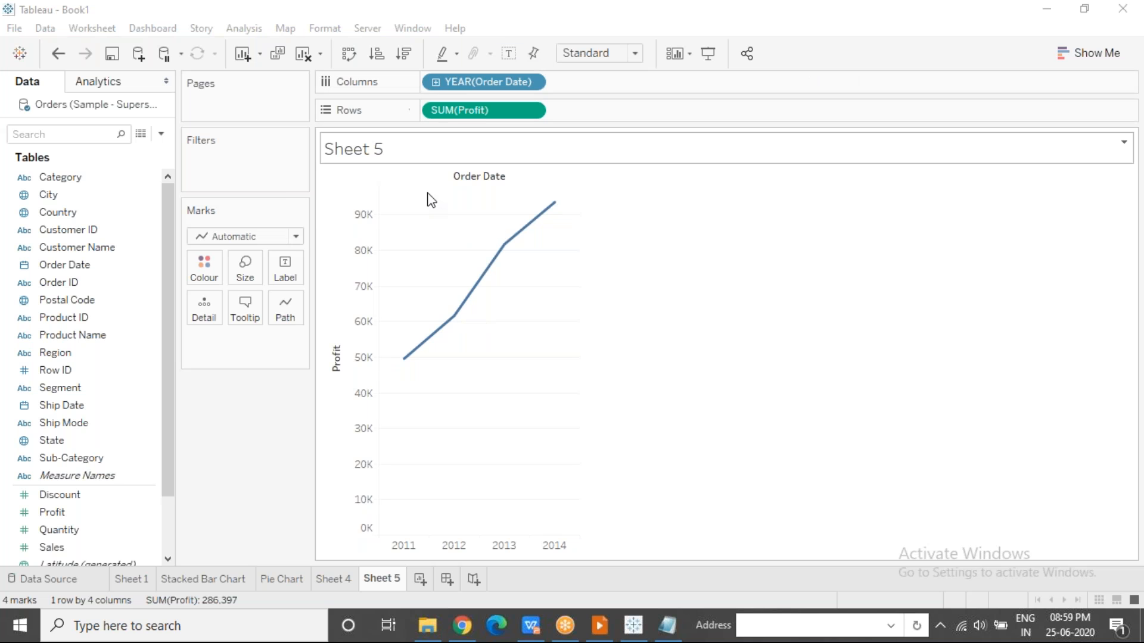
pyautogui.click(295, 237)
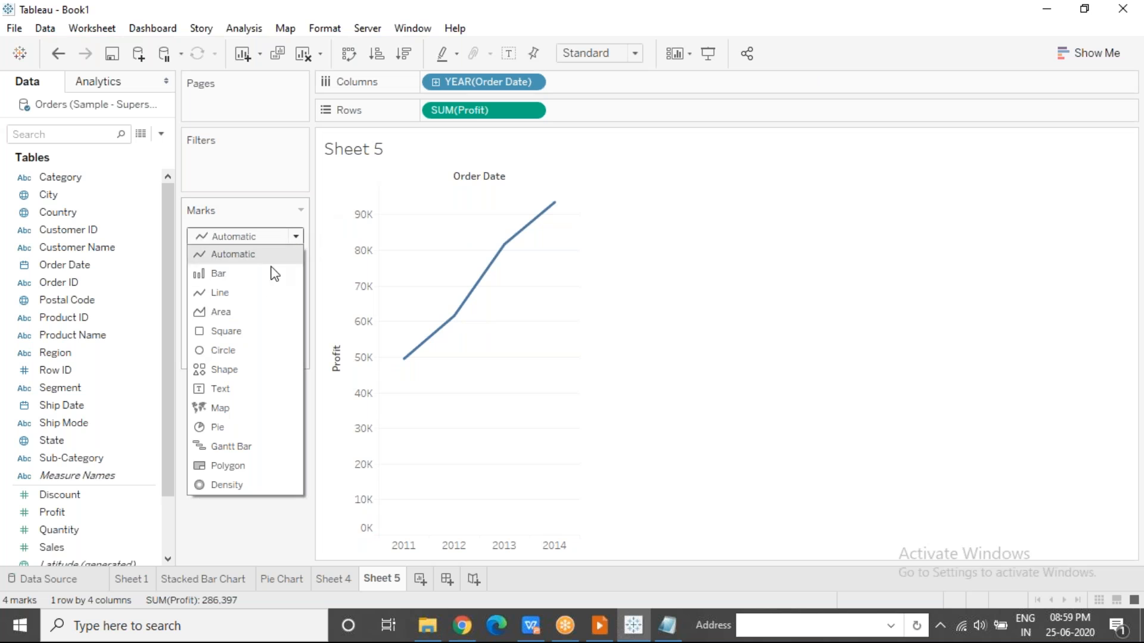
pyautogui.click(1094, 60)
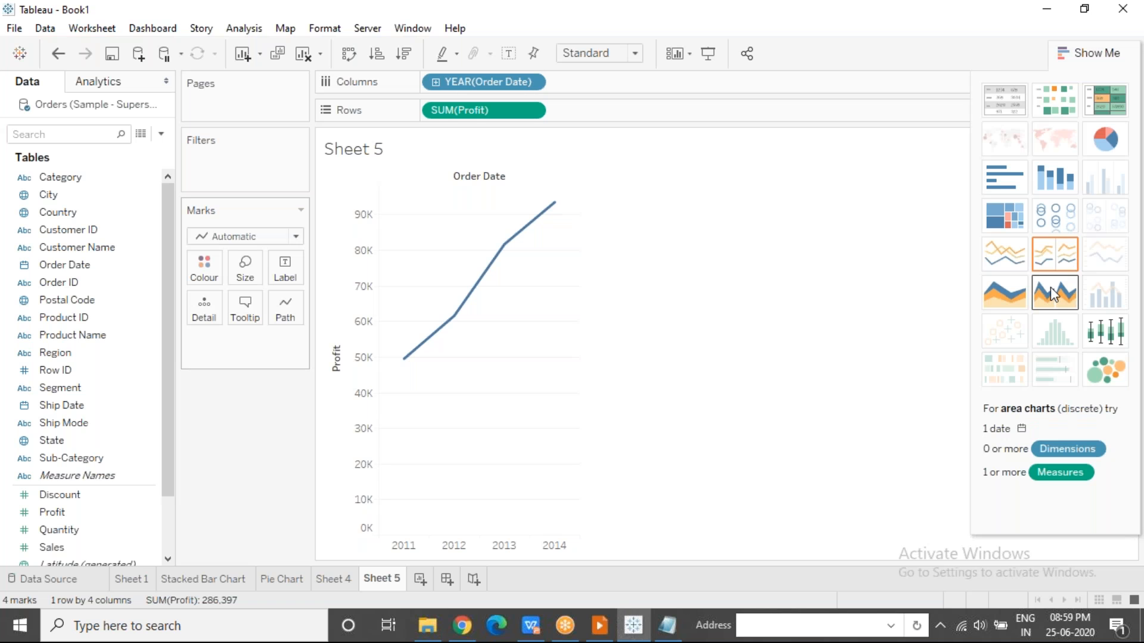
pyautogui.click(1058, 307)
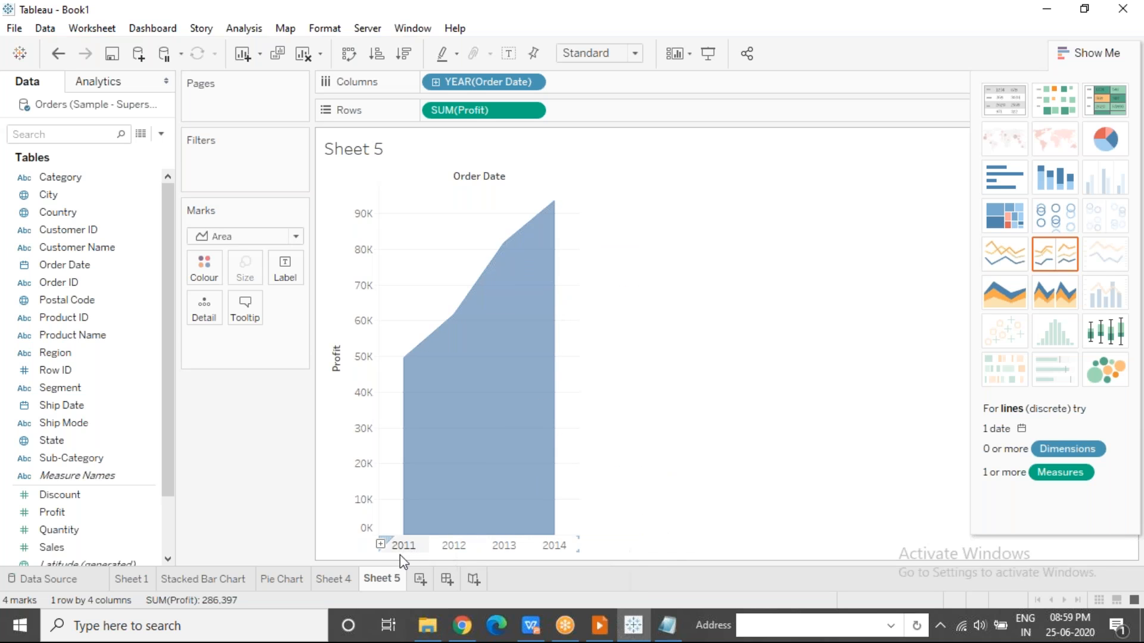
# Select a point in the area chart, clear the selection and undo the conversion to an area chart.
pyautogui.click(519, 388)
pyautogui.click(663, 261)
pyautogui.hotkey('ctrl', 'z')
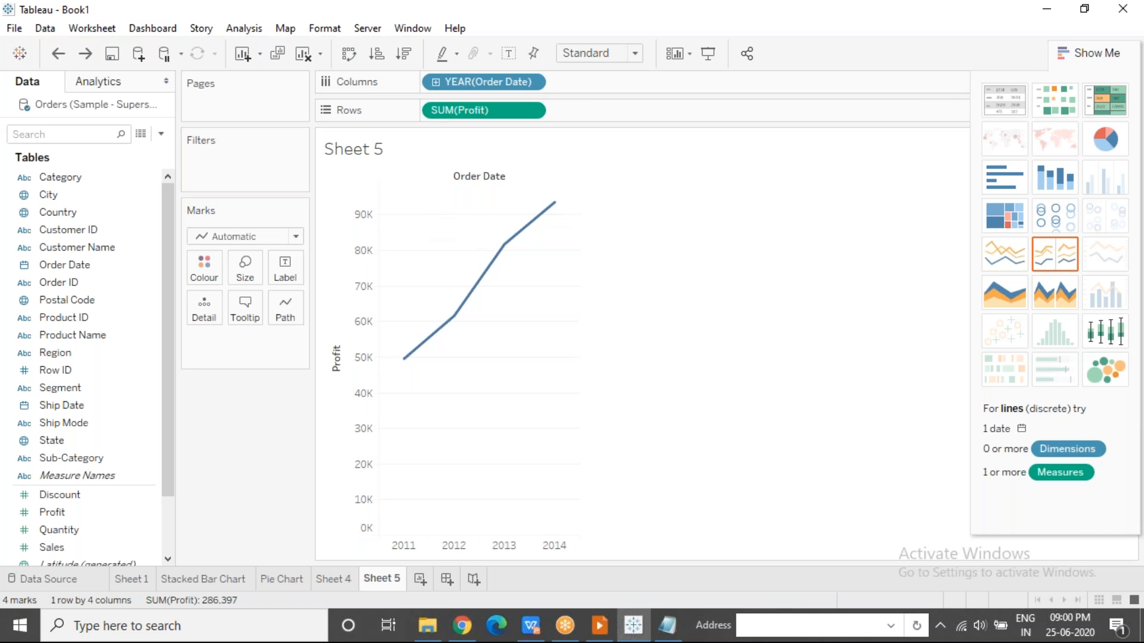
# Colour the Profit line chart by Category and inspect the points on the resulting lines.
pyautogui.moveTo(70, 179); pyautogui.dragTo(203, 272)
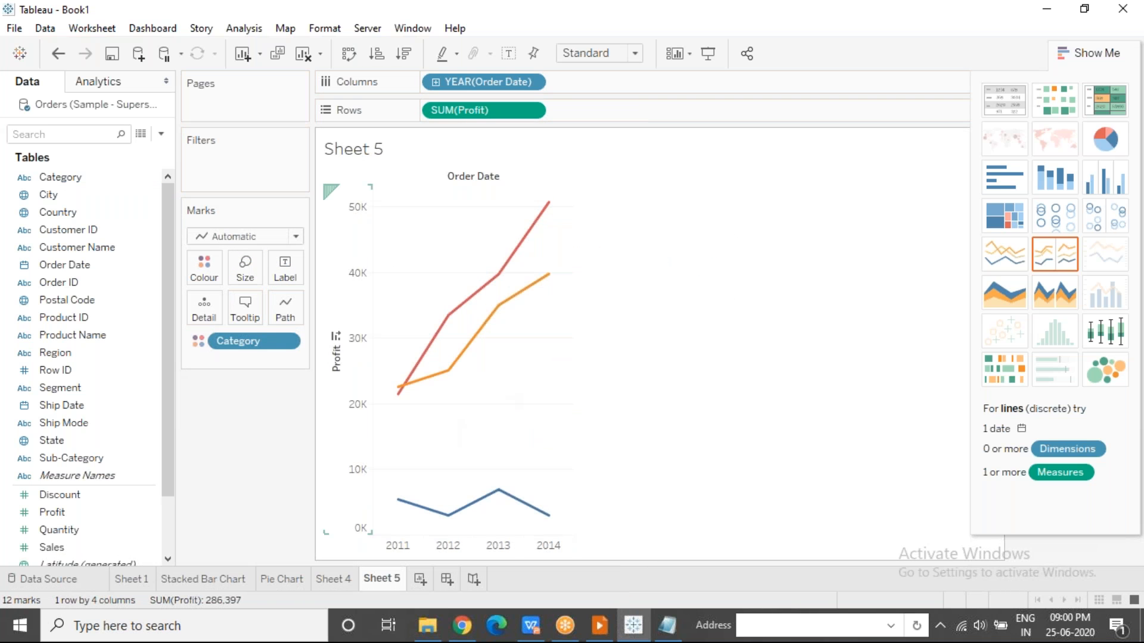
pyautogui.moveTo(396, 505)
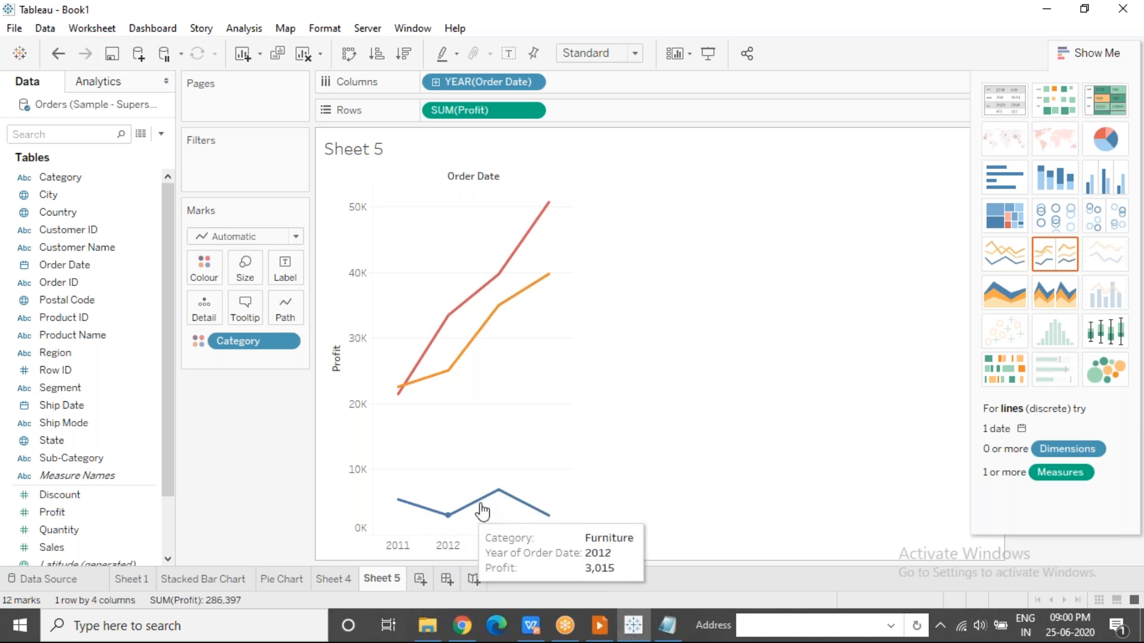
pyautogui.moveTo(545, 513)
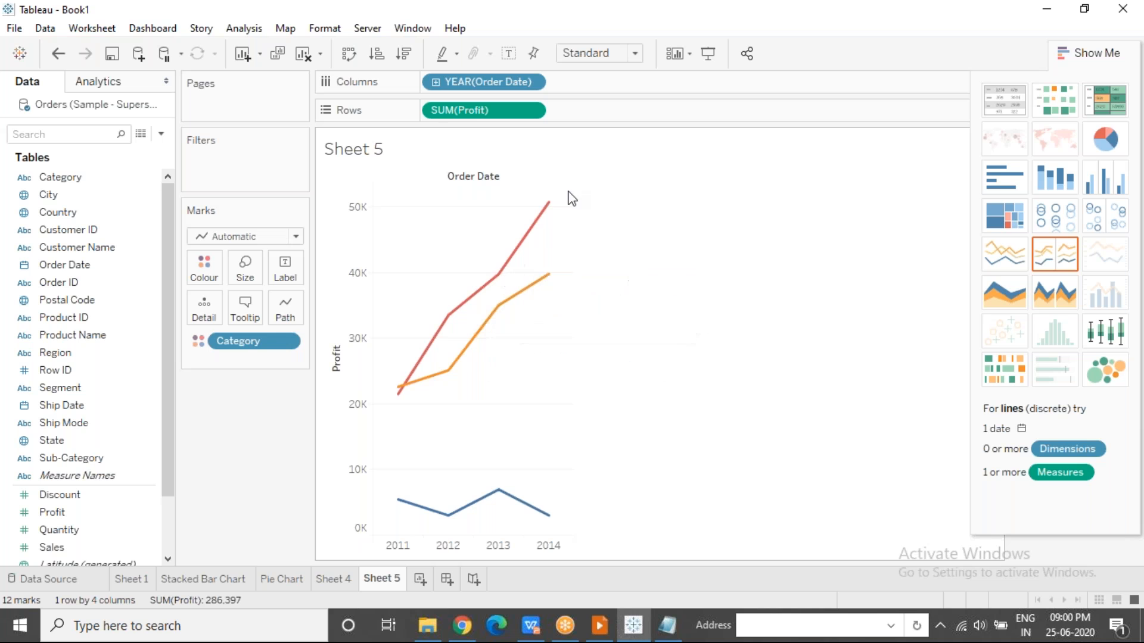
pyautogui.moveTo(480, 292)
# Select the Technology points from 2014 back to 2011 and the Office Supplies points from 2014 back to 2012, then clear the selection.
pyautogui.click(548, 206)
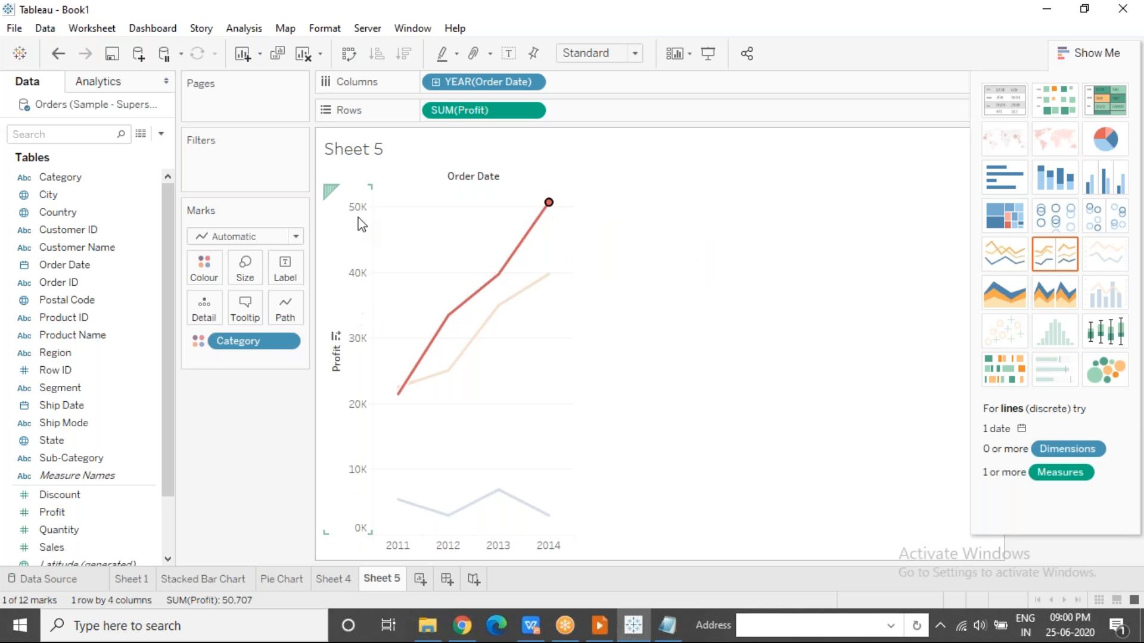
pyautogui.click(499, 275)
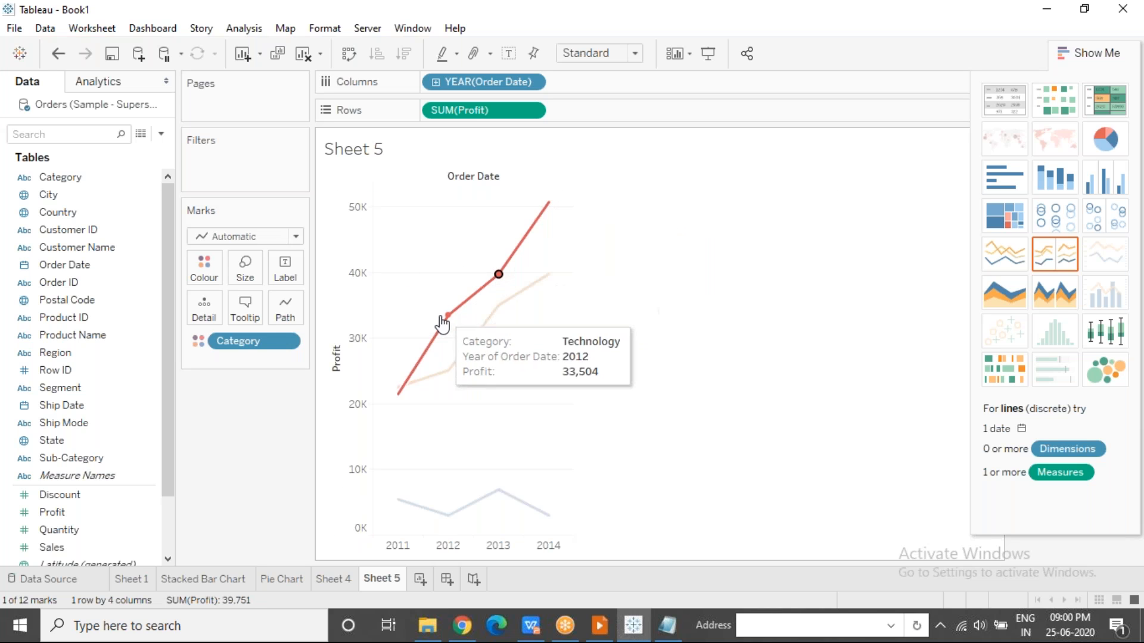
pyautogui.click(448, 316)
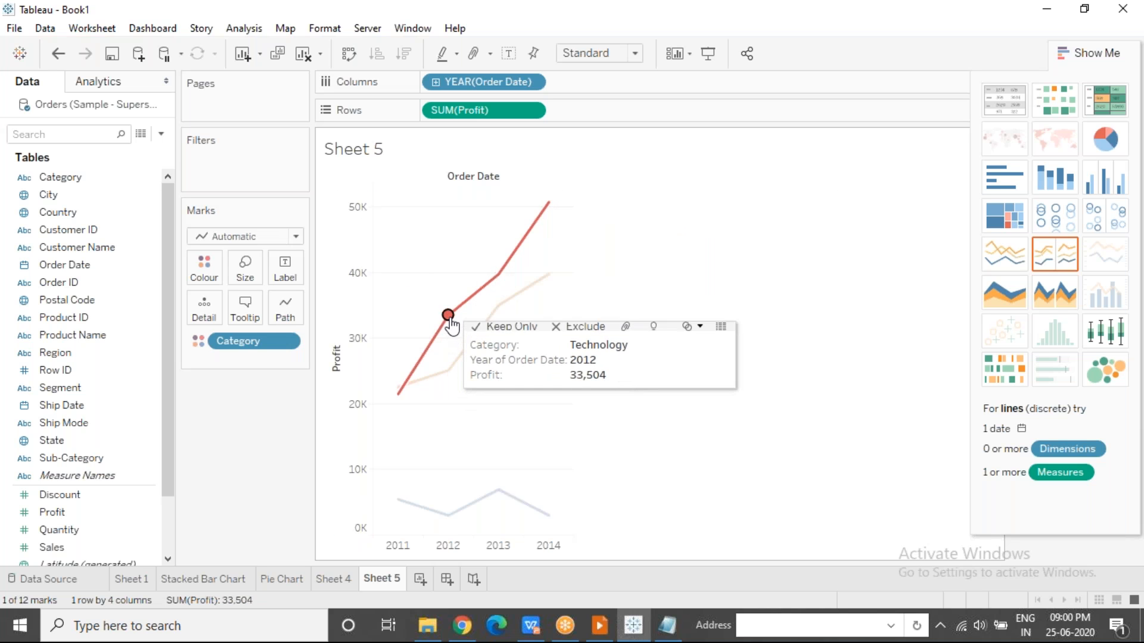
pyautogui.click(399, 394)
pyautogui.click(547, 287)
pyautogui.click(487, 328)
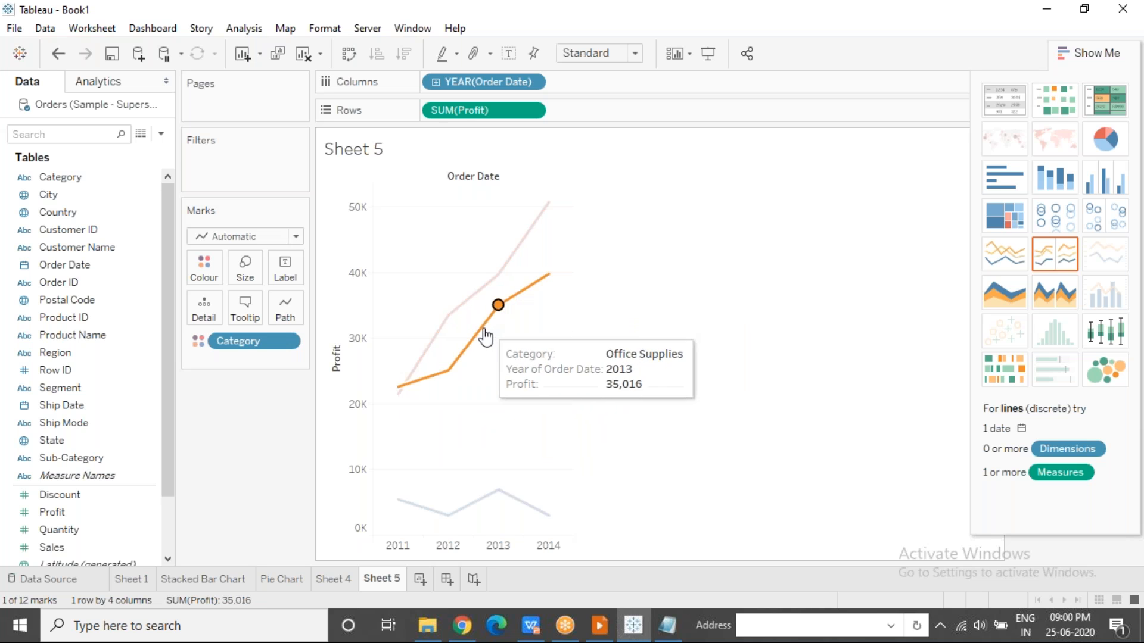
pyautogui.click(448, 370)
pyautogui.click(424, 452)
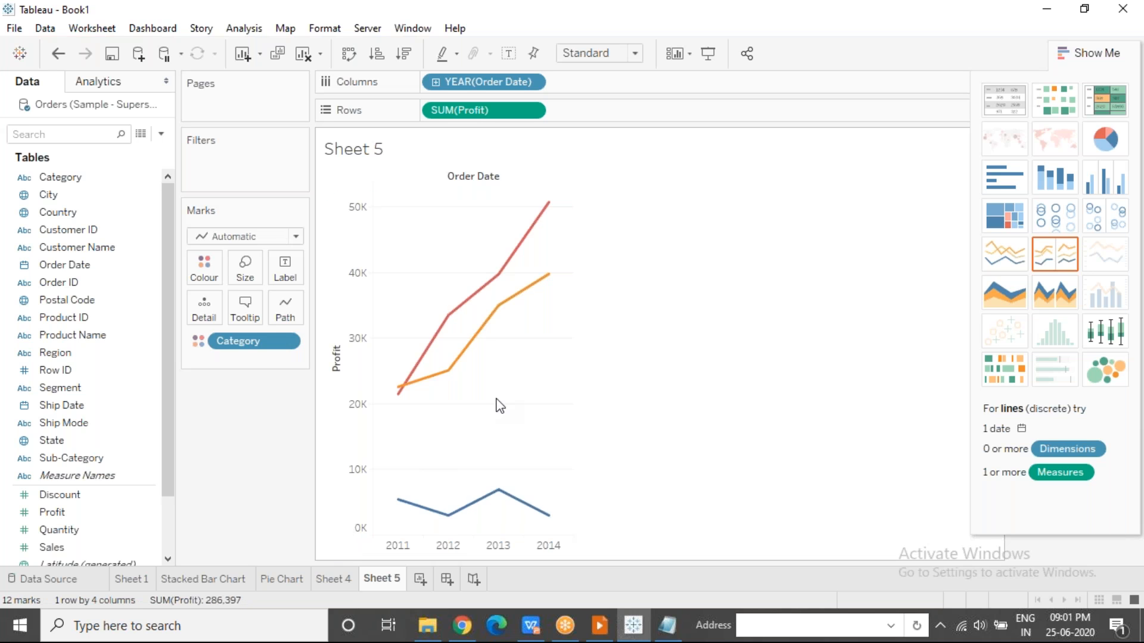
# Undo the Category colouring of the line chart and turn it into a bar chart coloured by Category.
pyautogui.hotkey('ctrl', 'z')
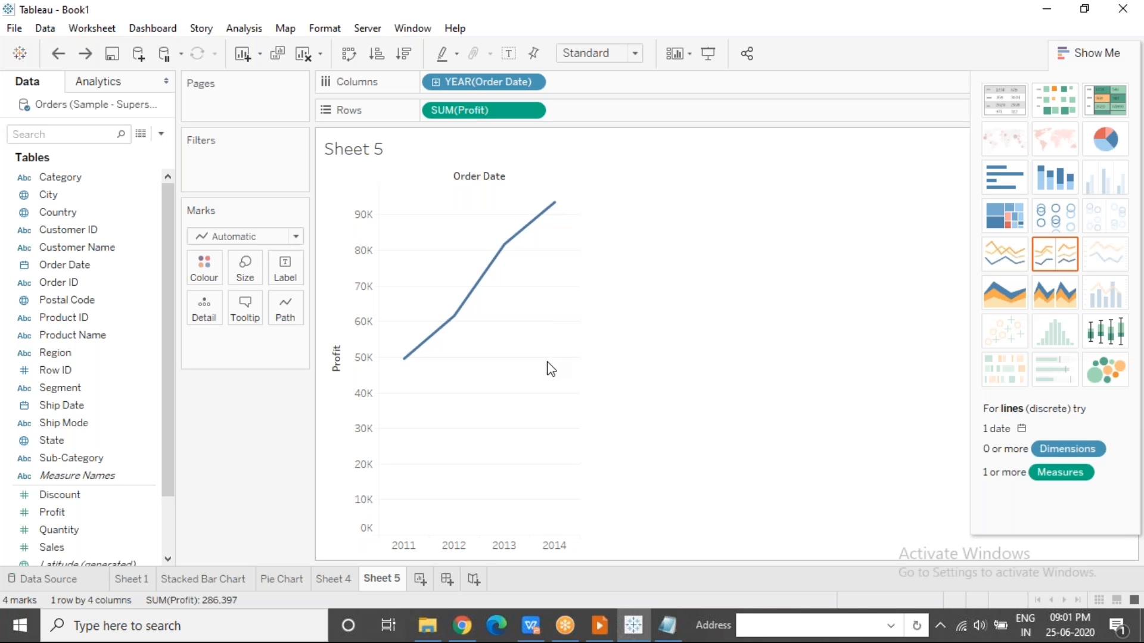
pyautogui.click(251, 236)
pyautogui.click(218, 273)
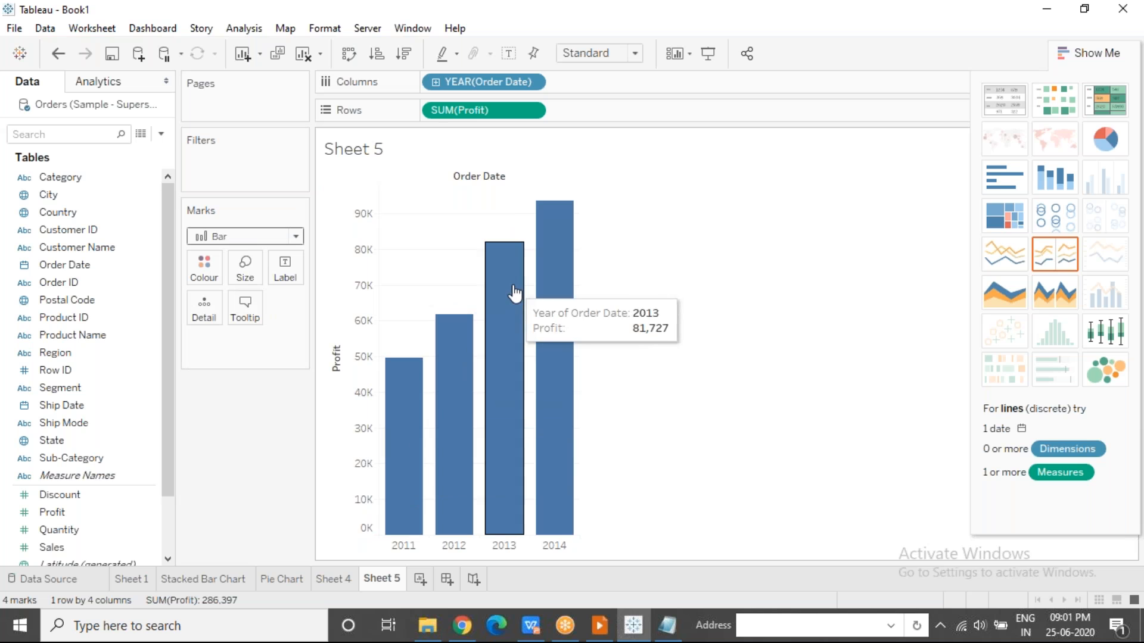
pyautogui.moveTo(65, 177); pyautogui.dragTo(204, 269)
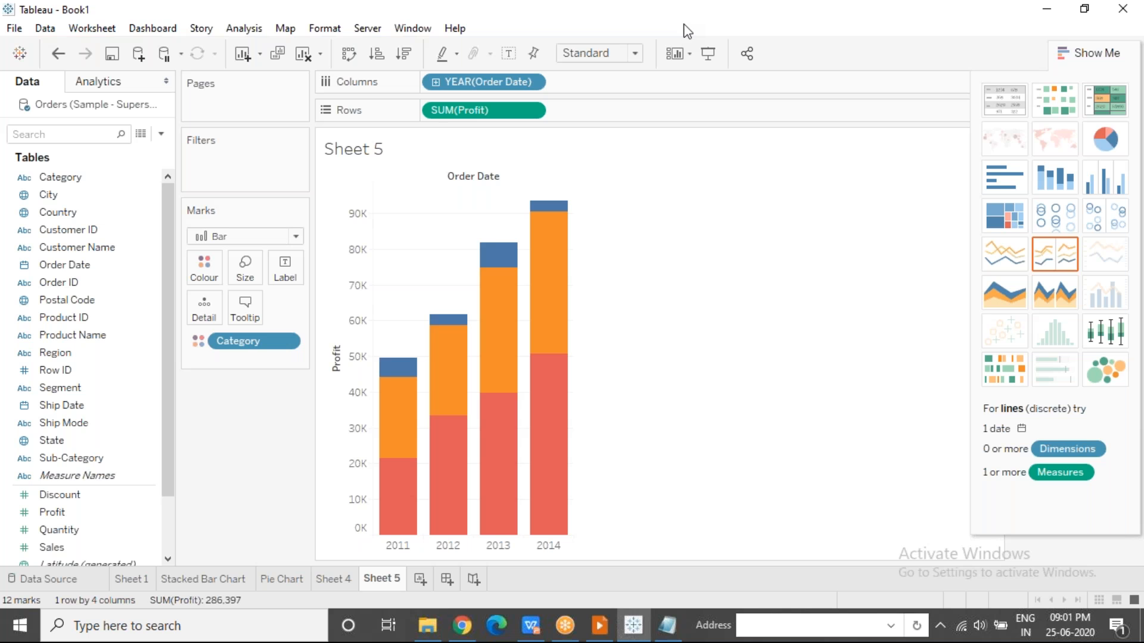
# Draw three red annotation lines from 2011 to 2014 along the upper edges of the Technology, Office Supplies and Furniture bar segments.
pyautogui.click(699, 18)
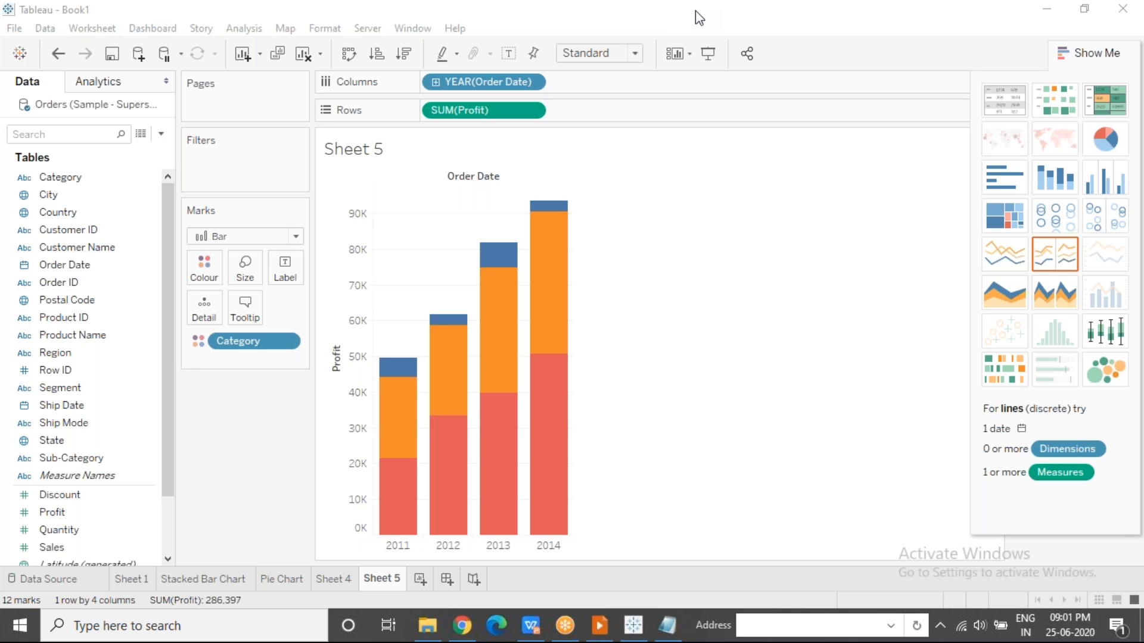
pyautogui.click(682, 47)
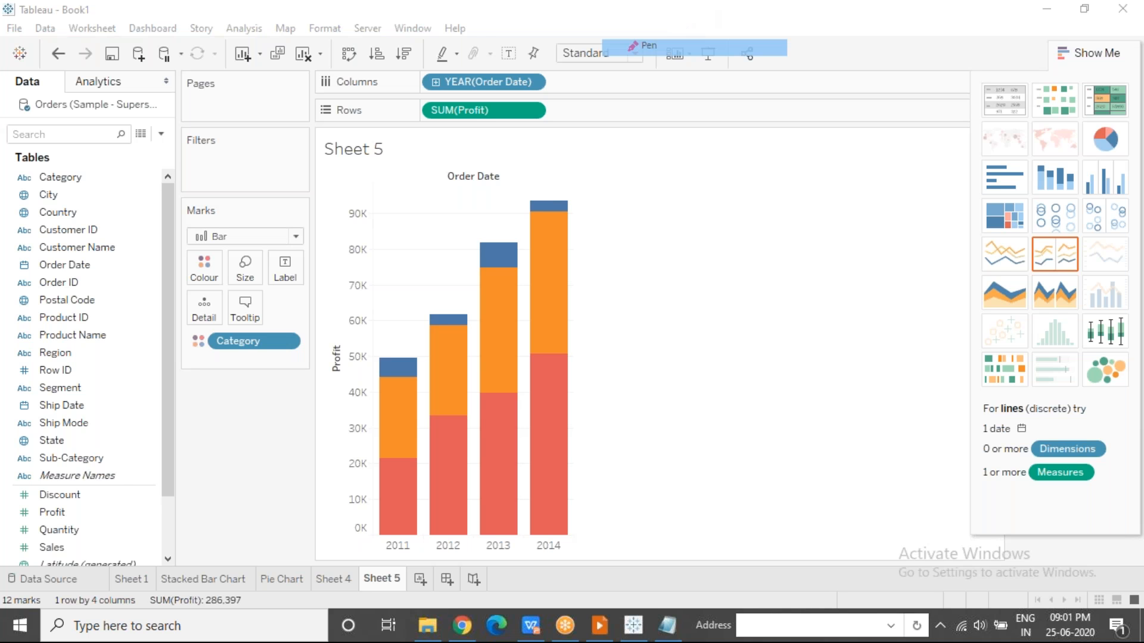
pyautogui.click(397, 457)
pyautogui.moveTo(397, 457); pyautogui.dragTo(548, 354)
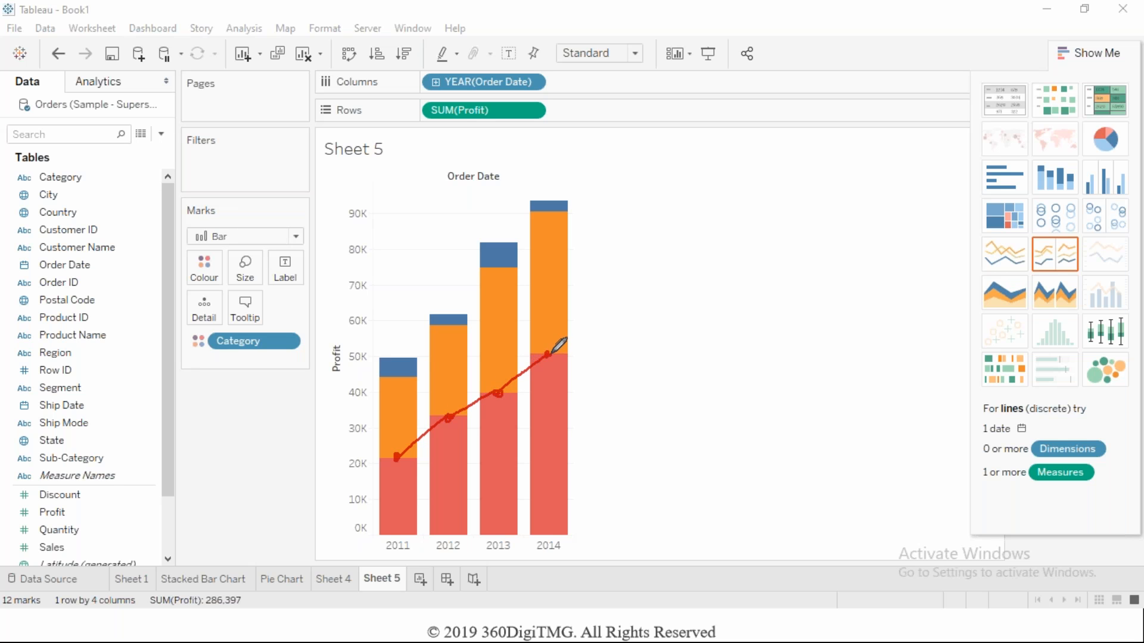
pyautogui.moveTo(398, 377); pyautogui.dragTo(549, 213)
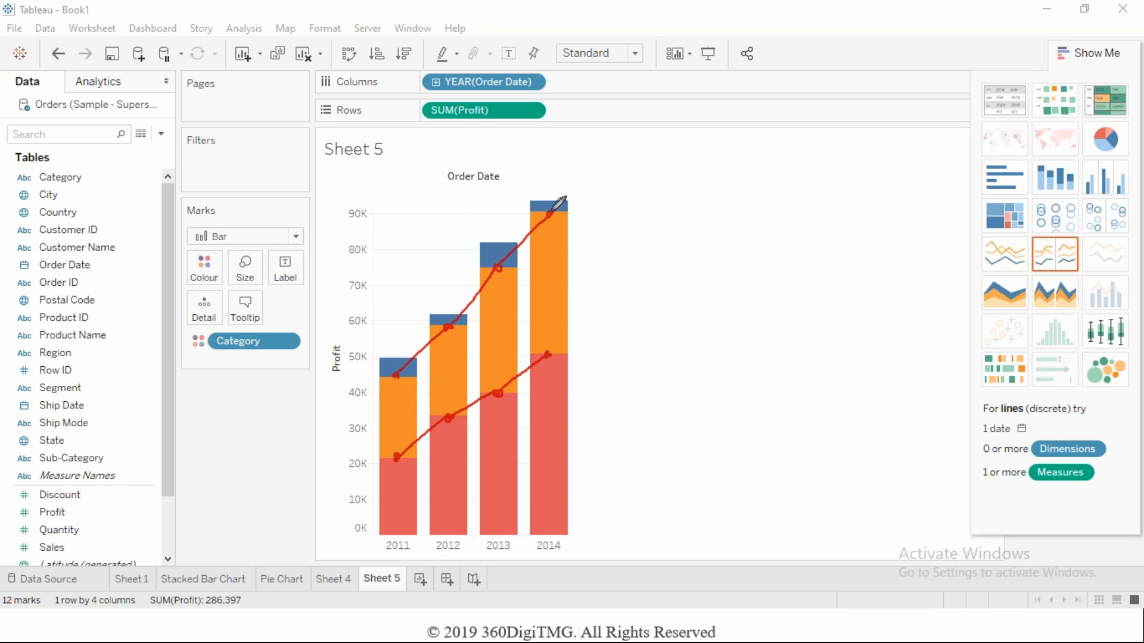
pyautogui.moveTo(397, 356)
pyautogui.mouseDown()
pyautogui.moveTo(449, 315)
pyautogui.moveTo(497, 237)
pyautogui.moveTo(550, 199)
pyautogui.mouseUp()
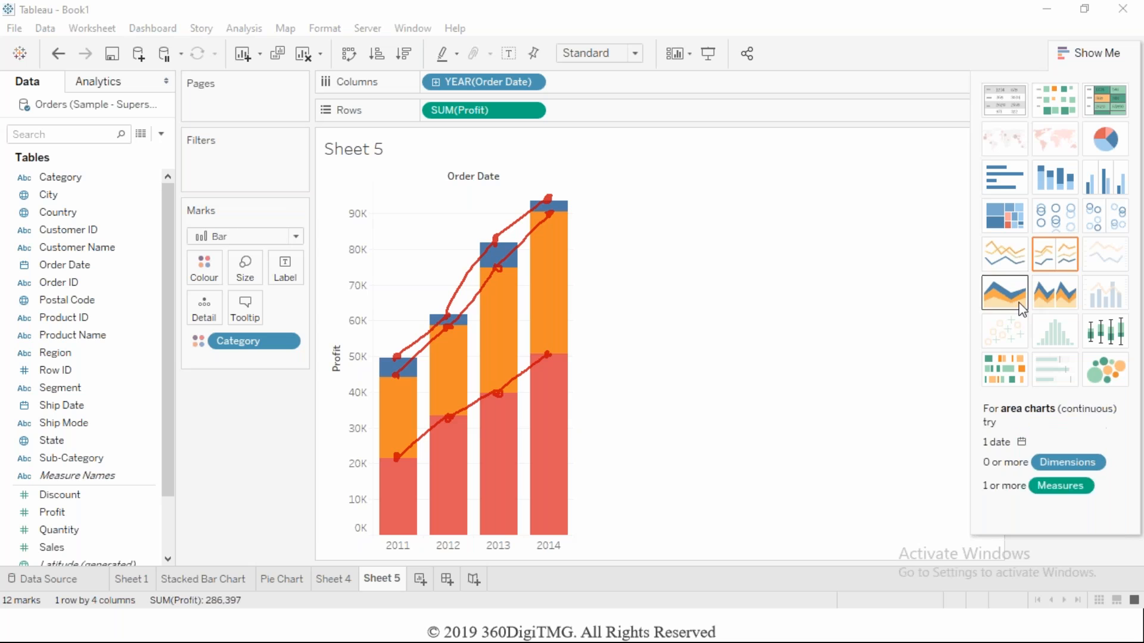
# Convert the stacked bars to a discrete area chart and switch to the Area Charts slide in the slide show.
pyautogui.click(1047, 300)
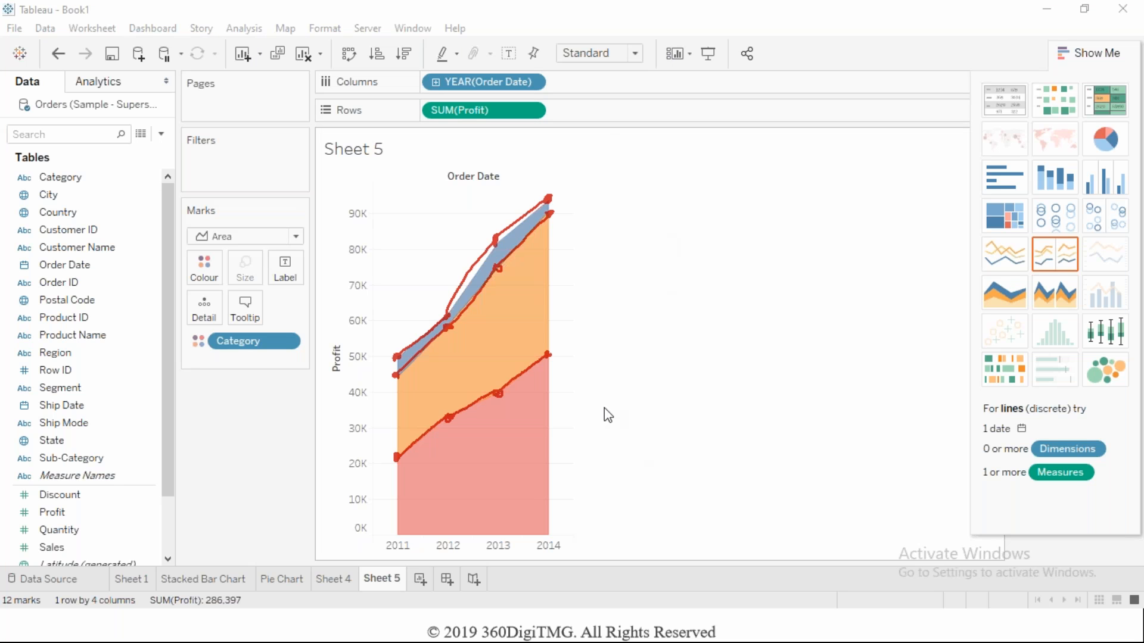
pyautogui.hotkey('alt', 'Tab')
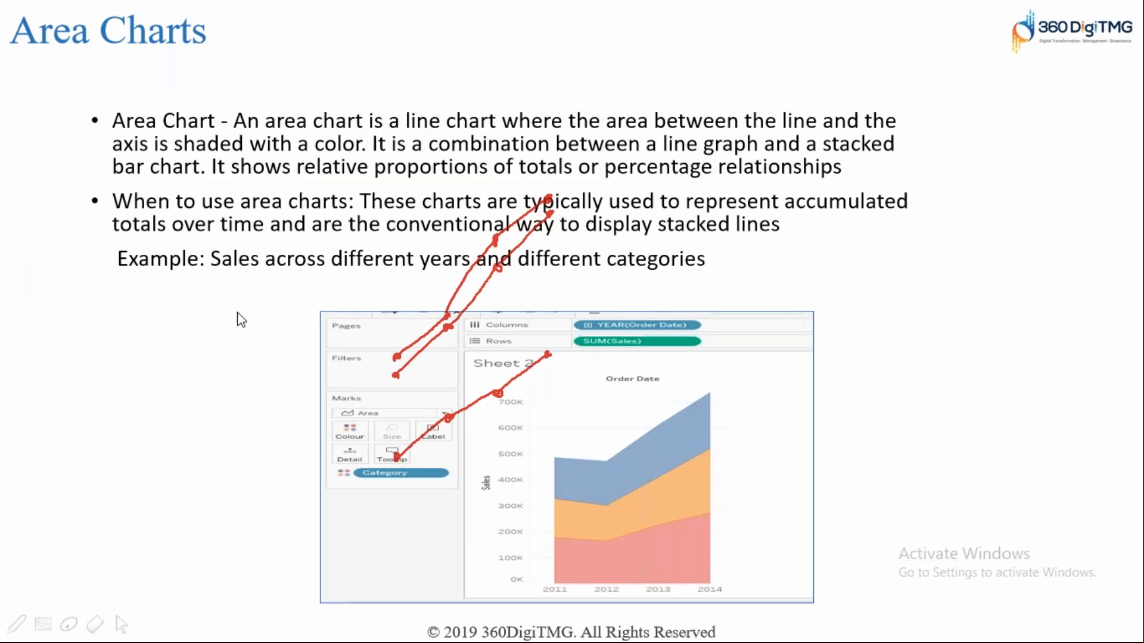
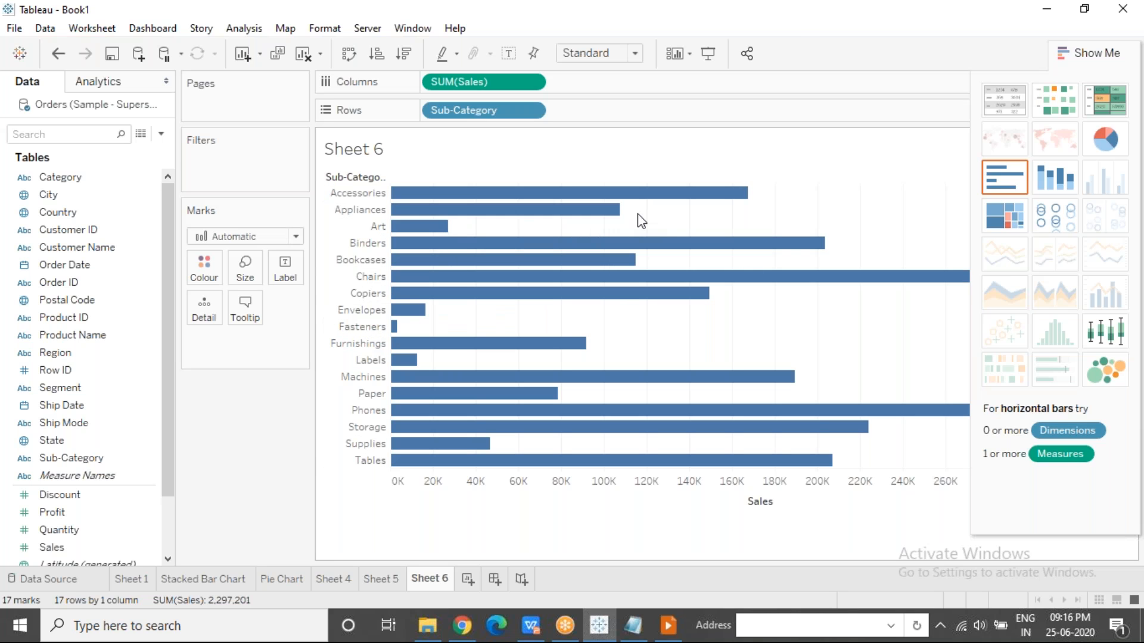
# Hide the chart suggestions and cycle the bars from the Sales axis through descending, ascending and unsorted order, leaving them unsorted.
pyautogui.click(1064, 52)
pyautogui.click(796, 24)
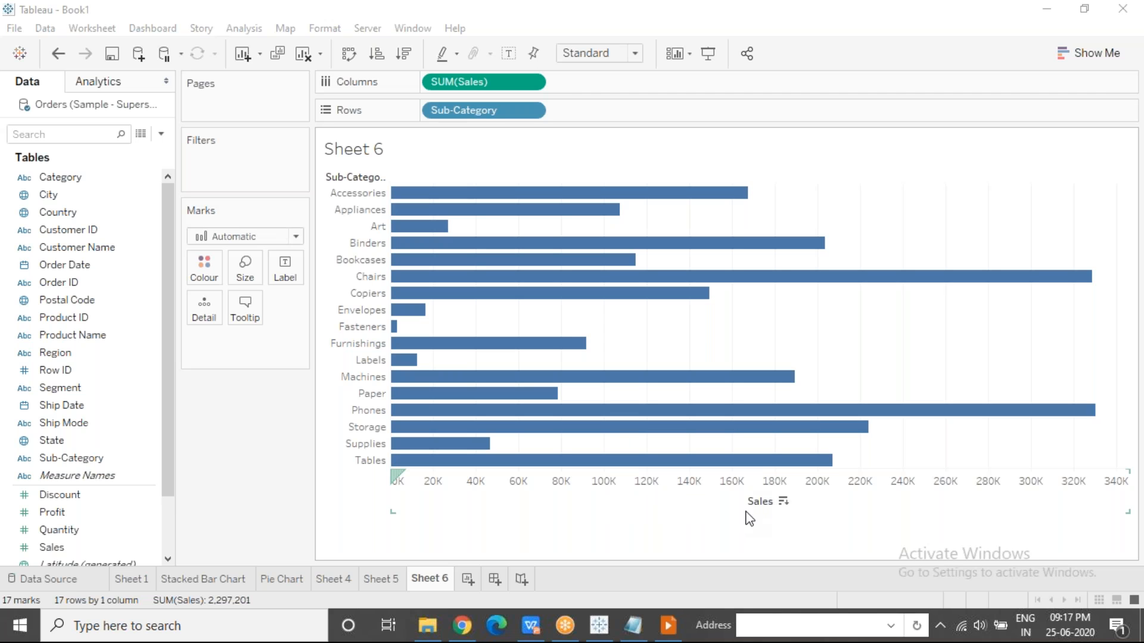
pyautogui.click(783, 502)
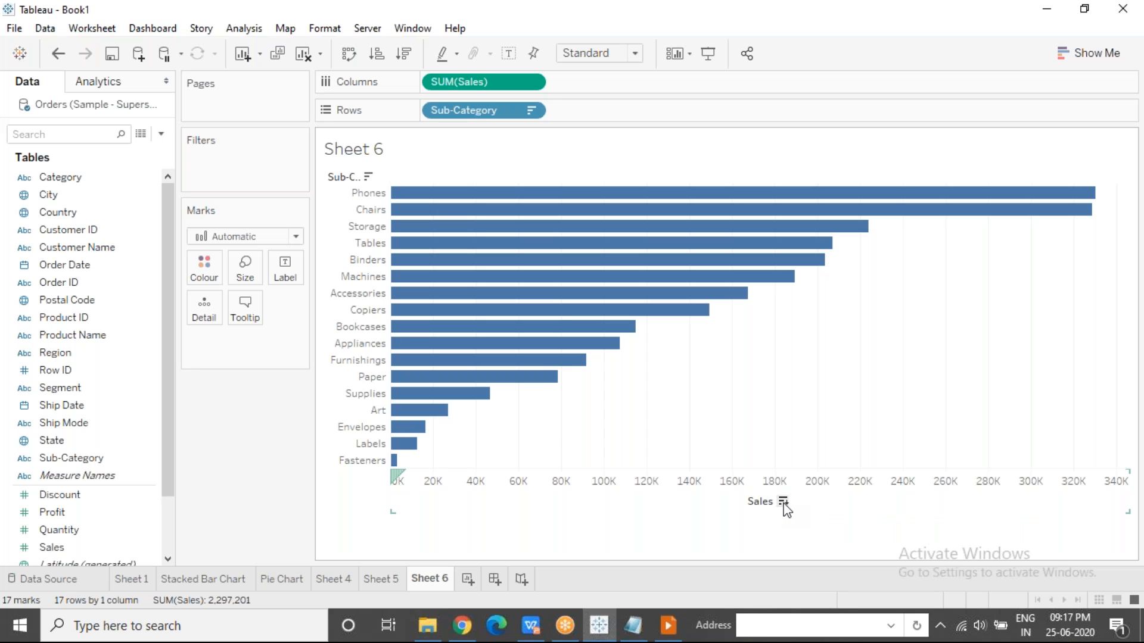
pyautogui.click(784, 502)
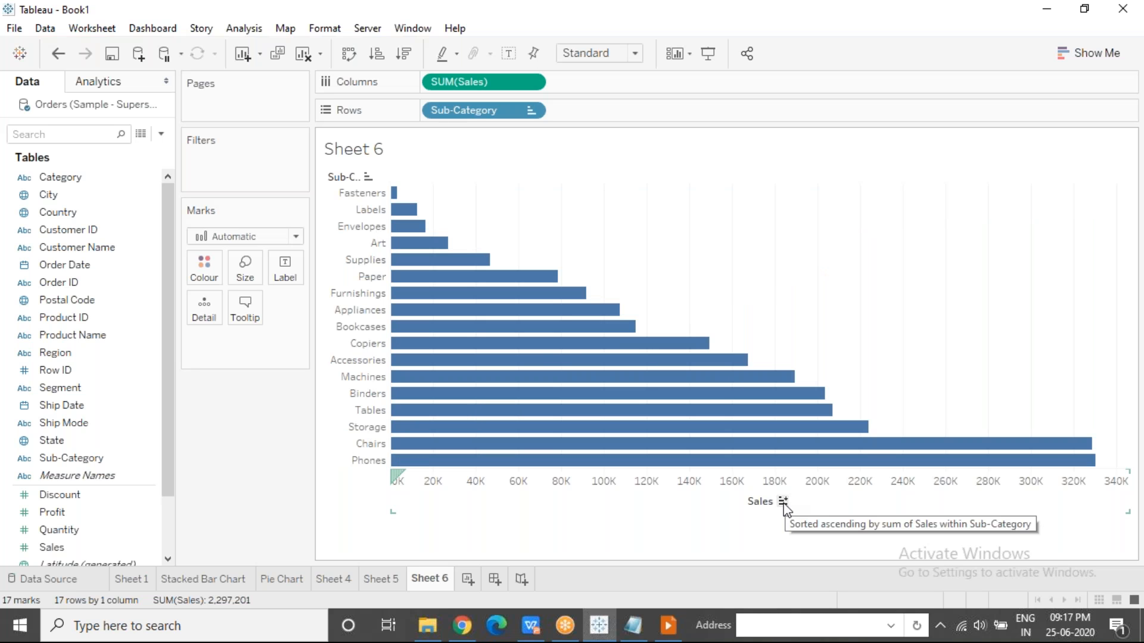
pyautogui.click(783, 502)
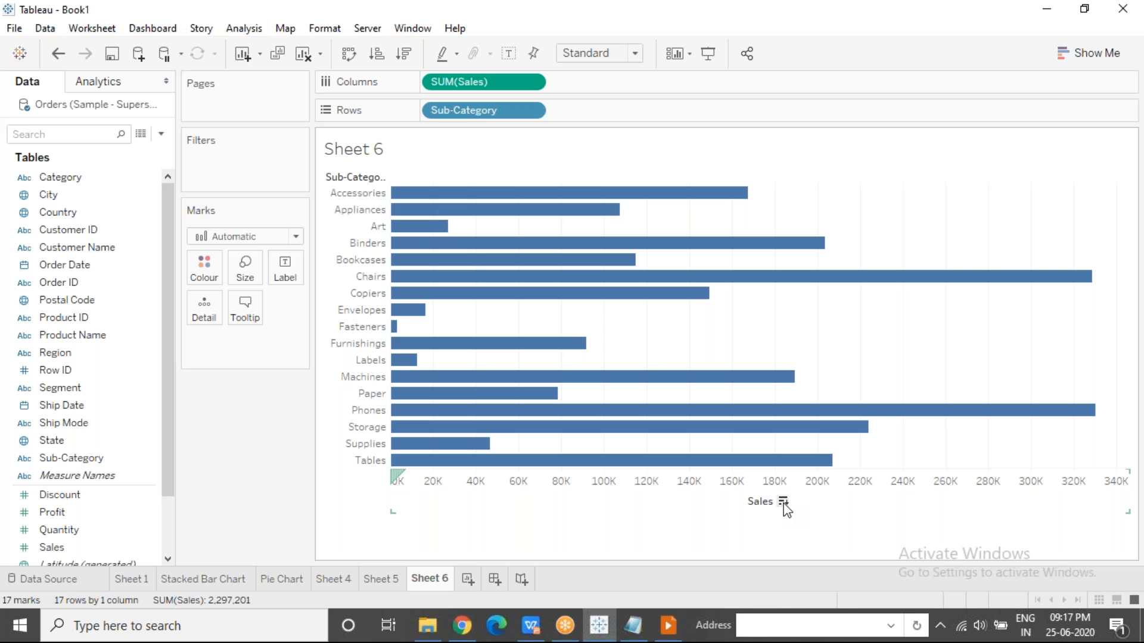
pyautogui.click(783, 503)
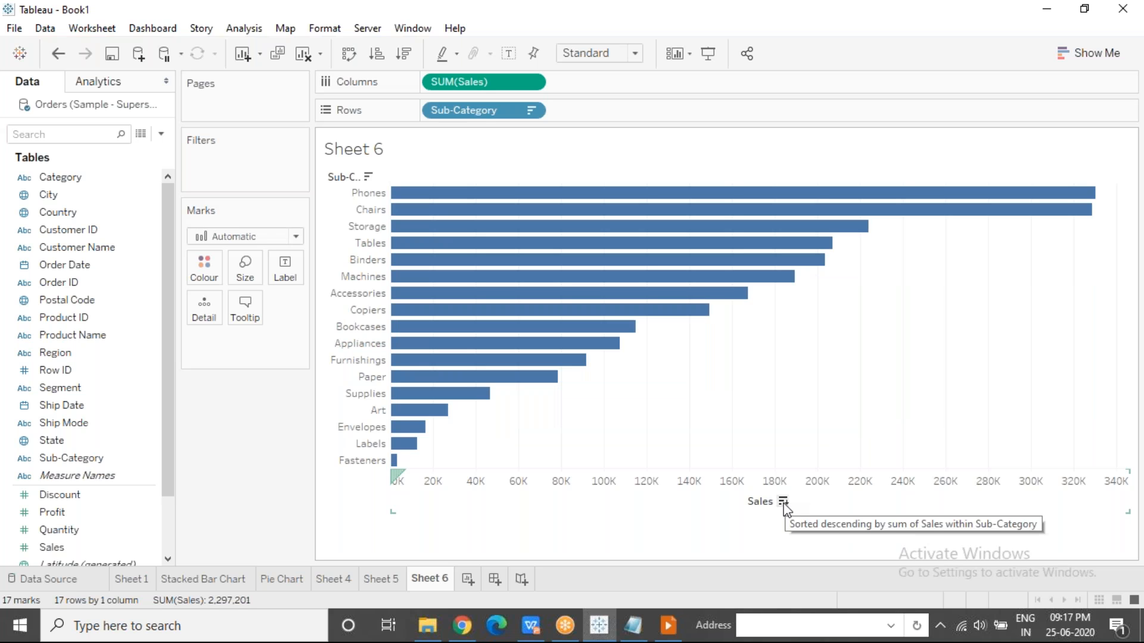
pyautogui.click(784, 502)
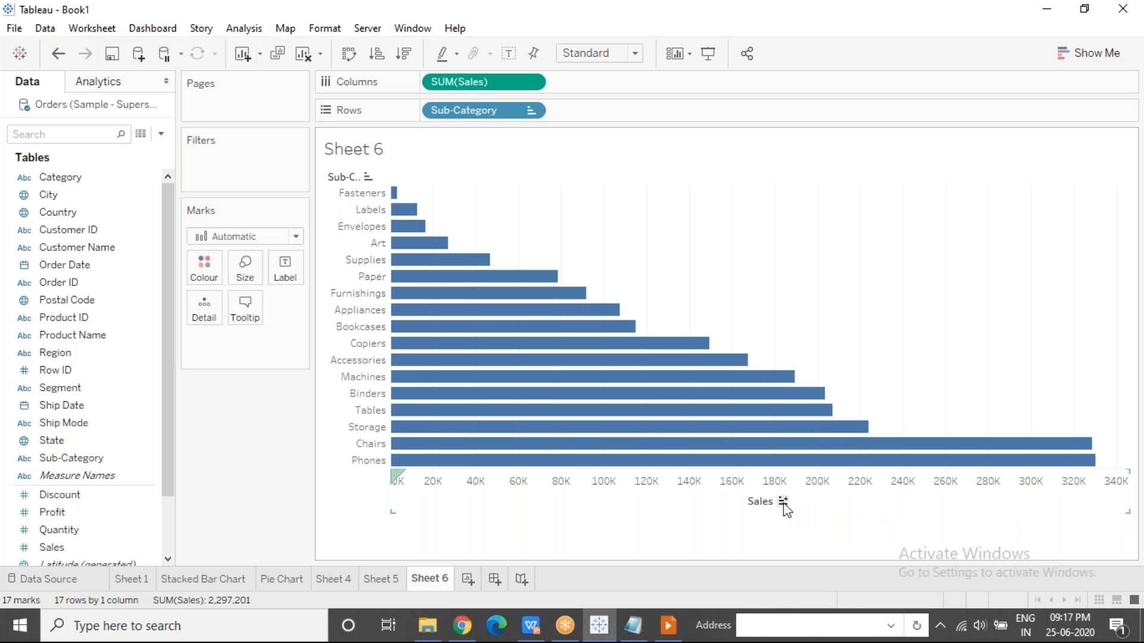
pyautogui.click(783, 503)
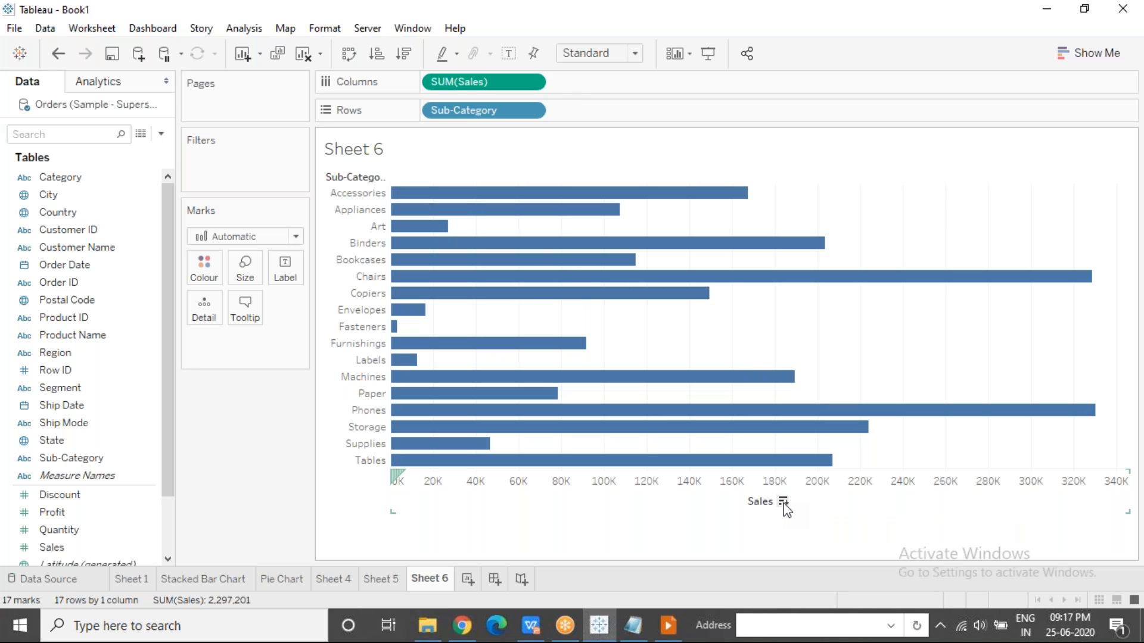
pyautogui.click(783, 503)
pyautogui.click(782, 502)
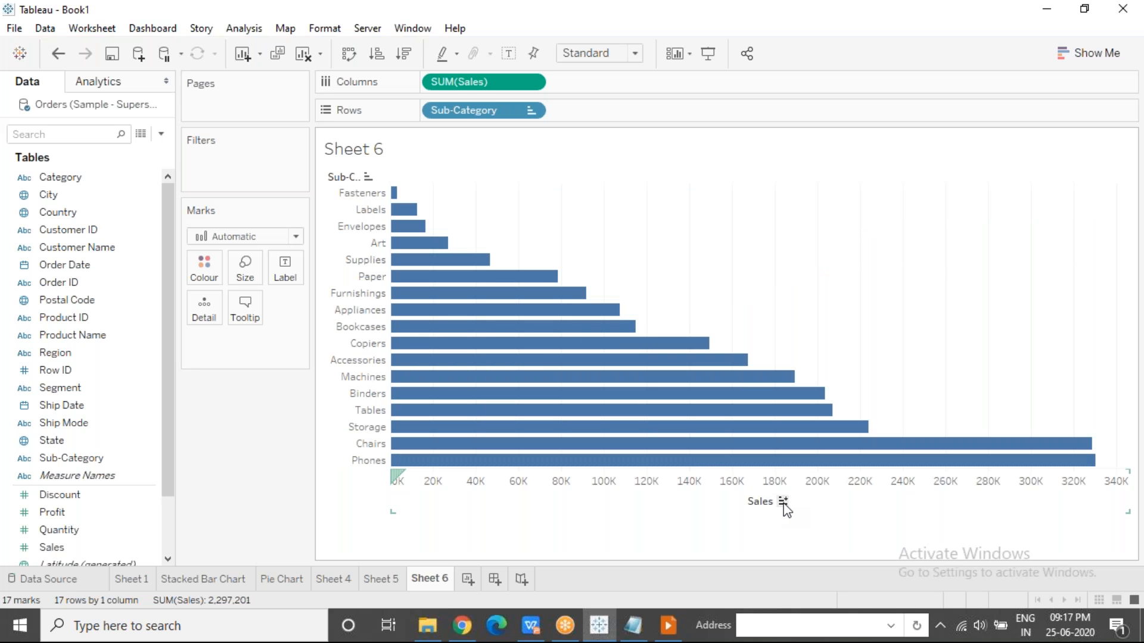
pyautogui.click(782, 502)
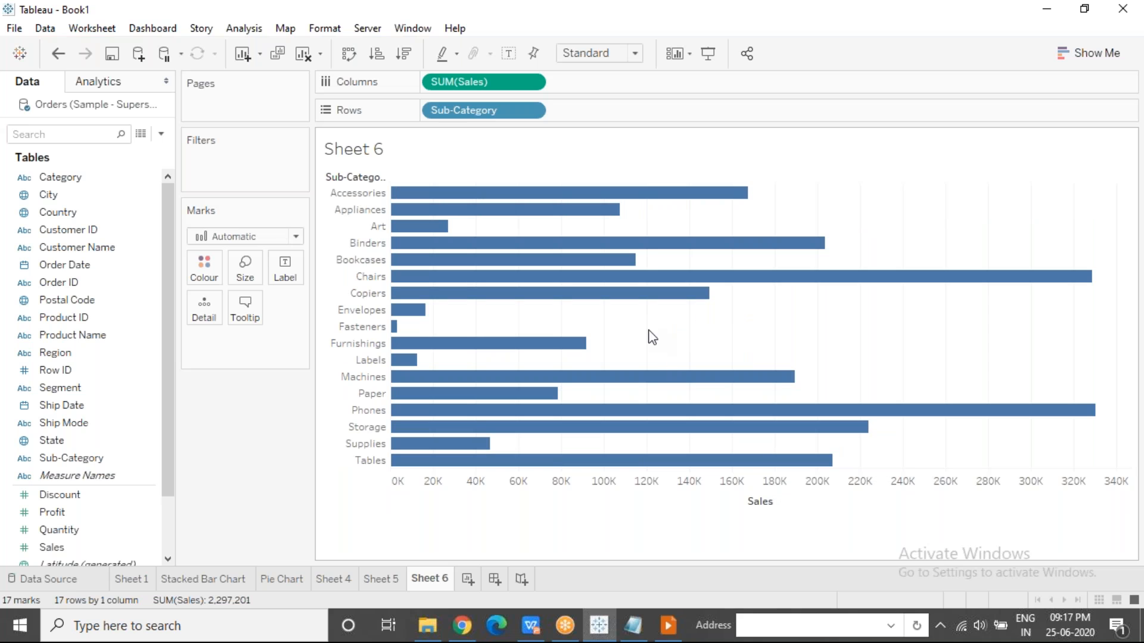
# Sort the sub-categories descending and ascending by Sales with the sheet-wide sort commands, and clear the sort on Sub-Category.
pyautogui.click(403, 54)
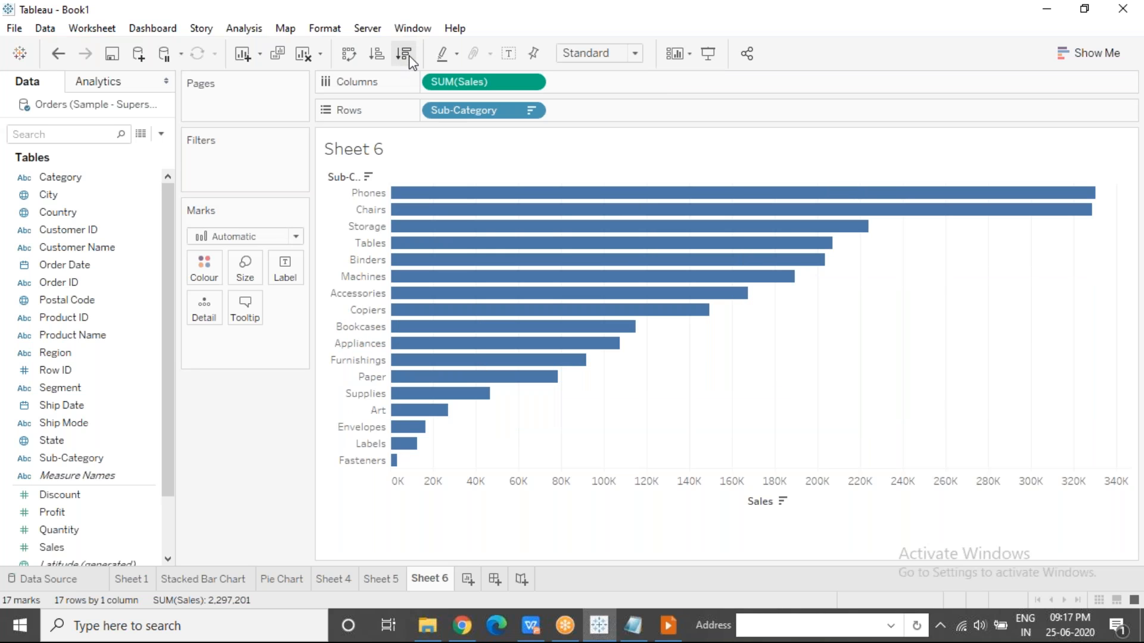
pyautogui.click(378, 56)
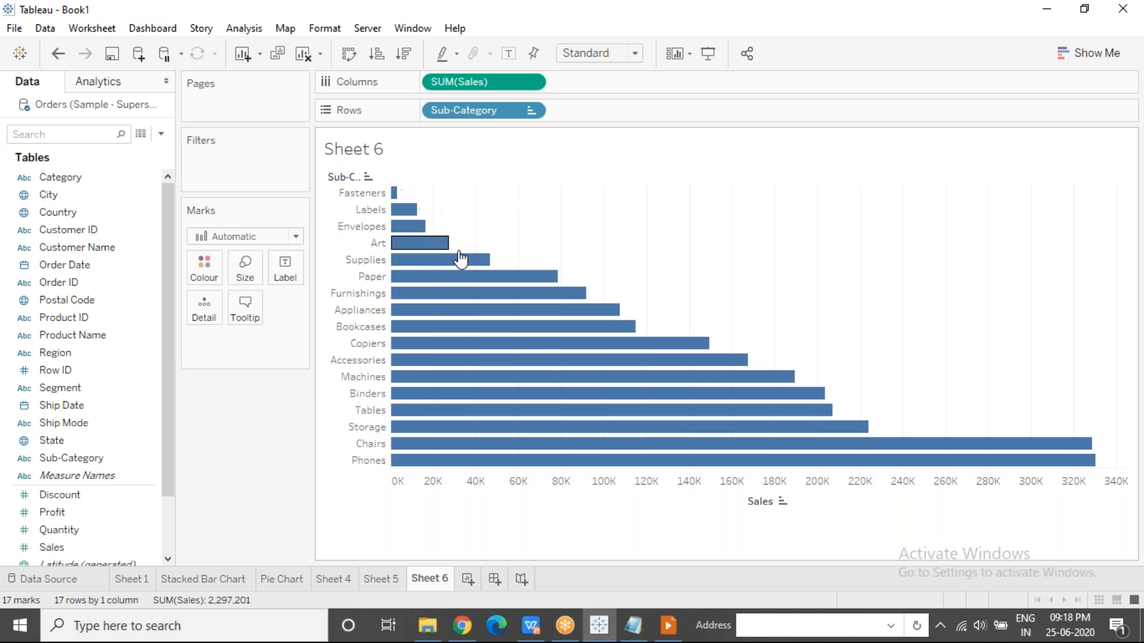
pyautogui.moveTo(839, 418)
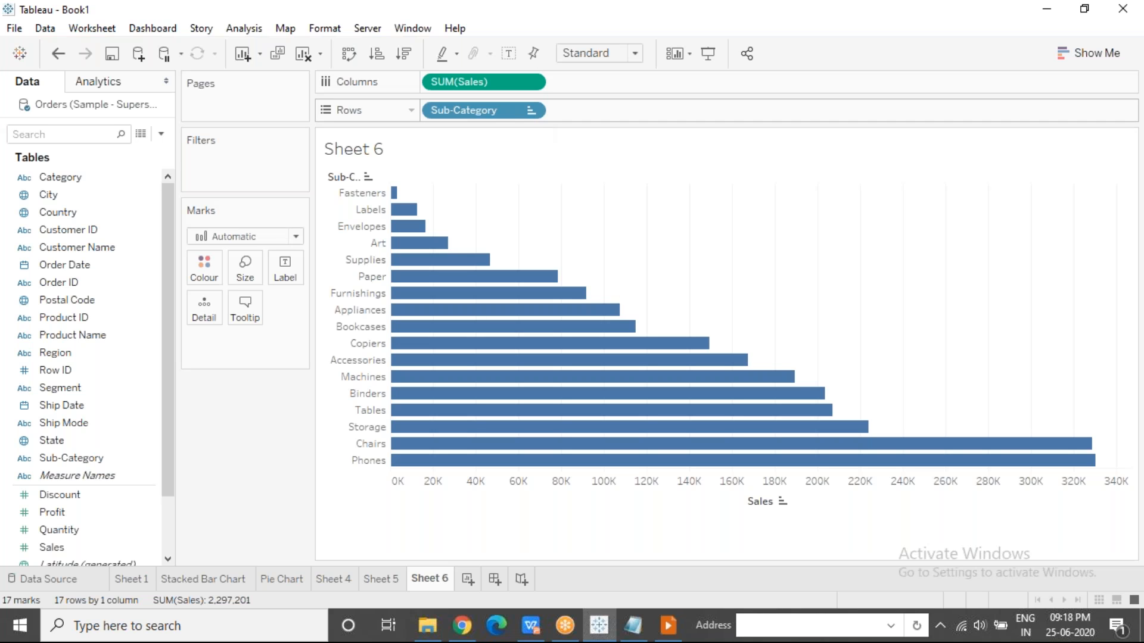
pyautogui.click(531, 112)
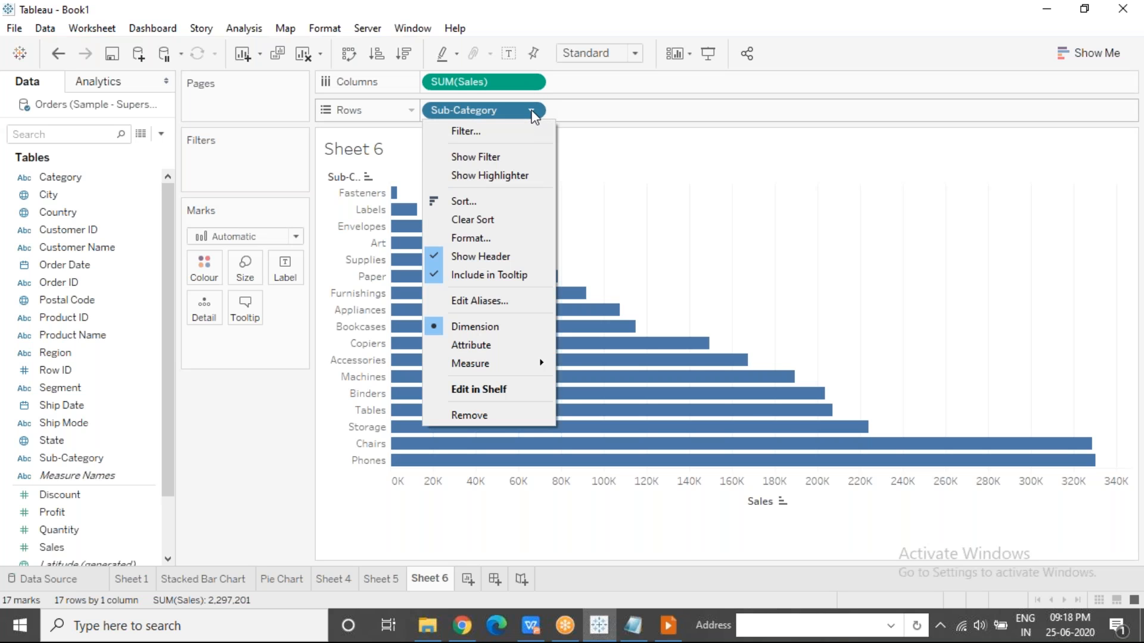
pyautogui.click(508, 222)
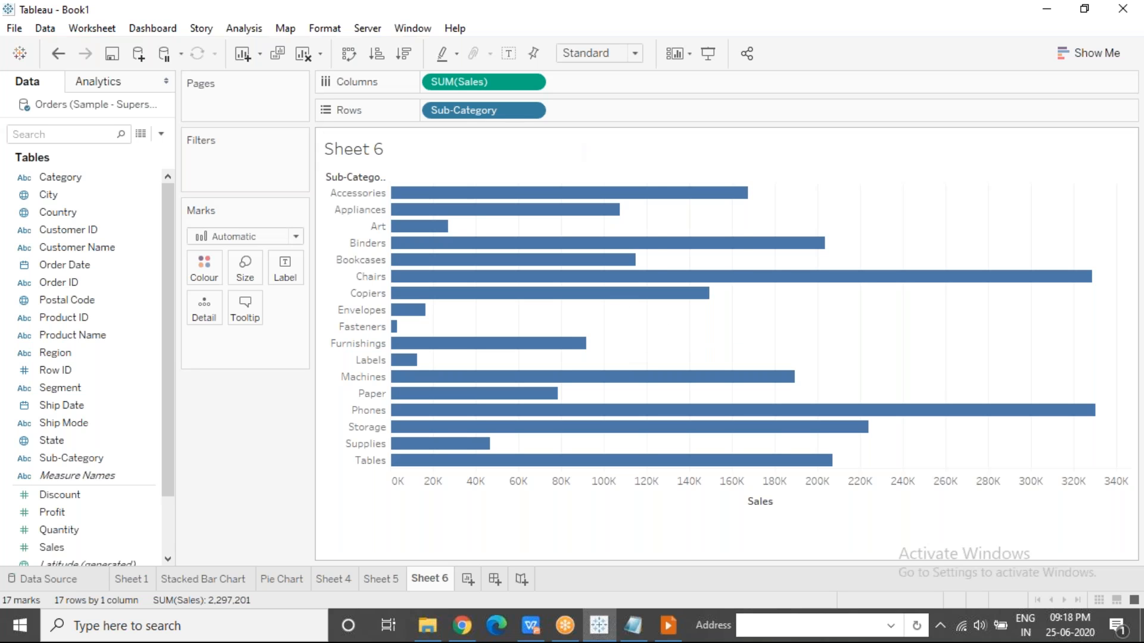
# Sort Sub-Category by the field Profit in ascending order, using Sum as the aggregation.
pyautogui.click(530, 112)
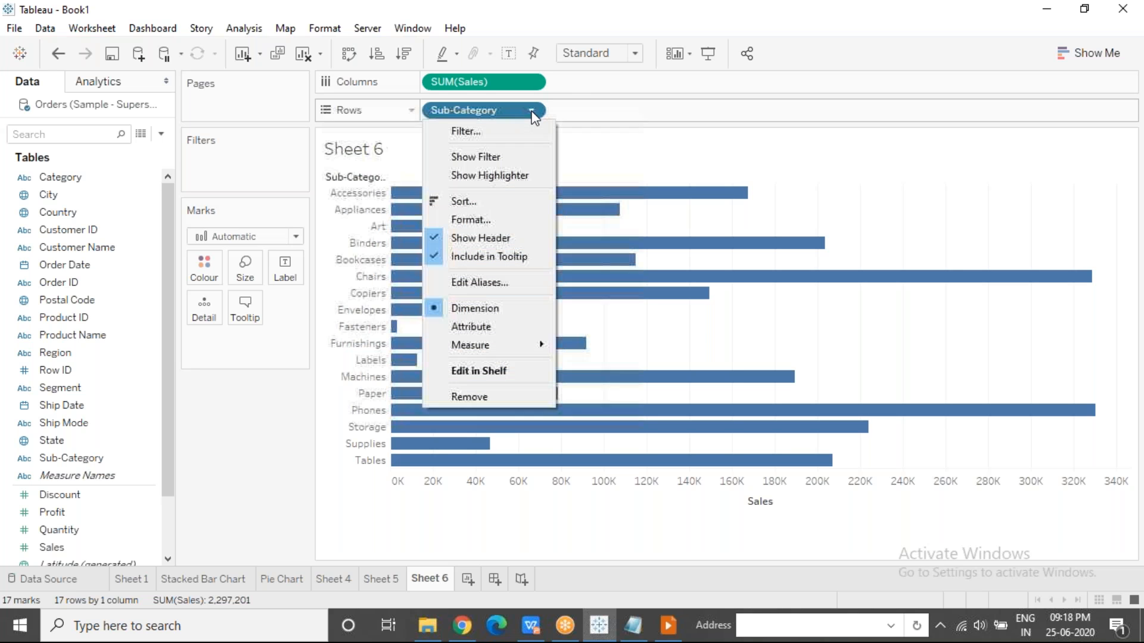
pyautogui.click(506, 200)
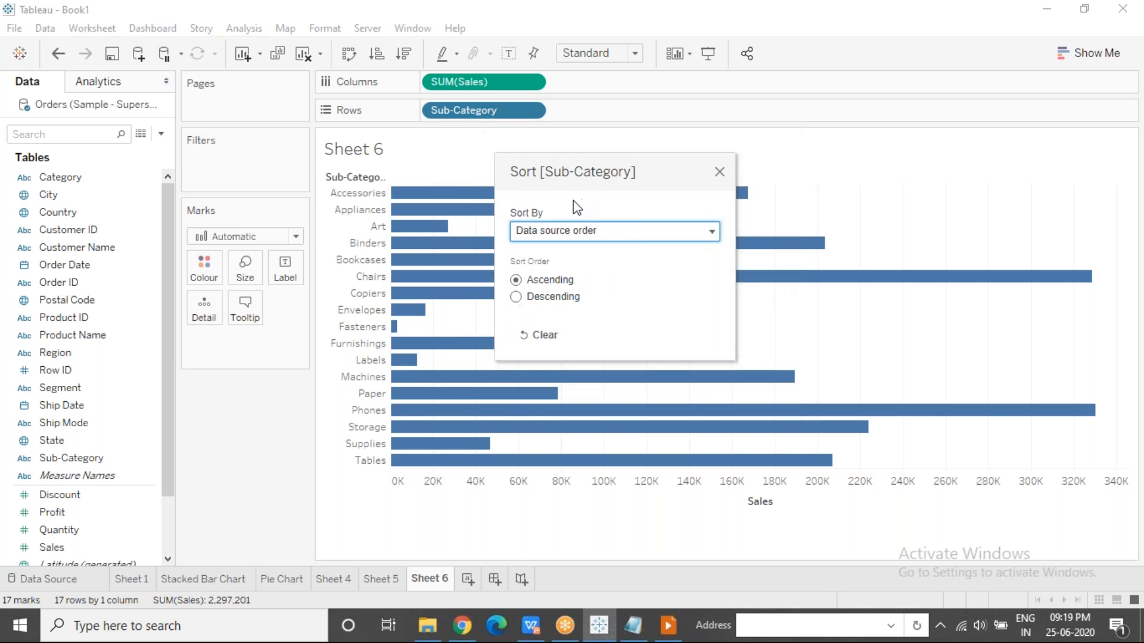
pyautogui.click(575, 235)
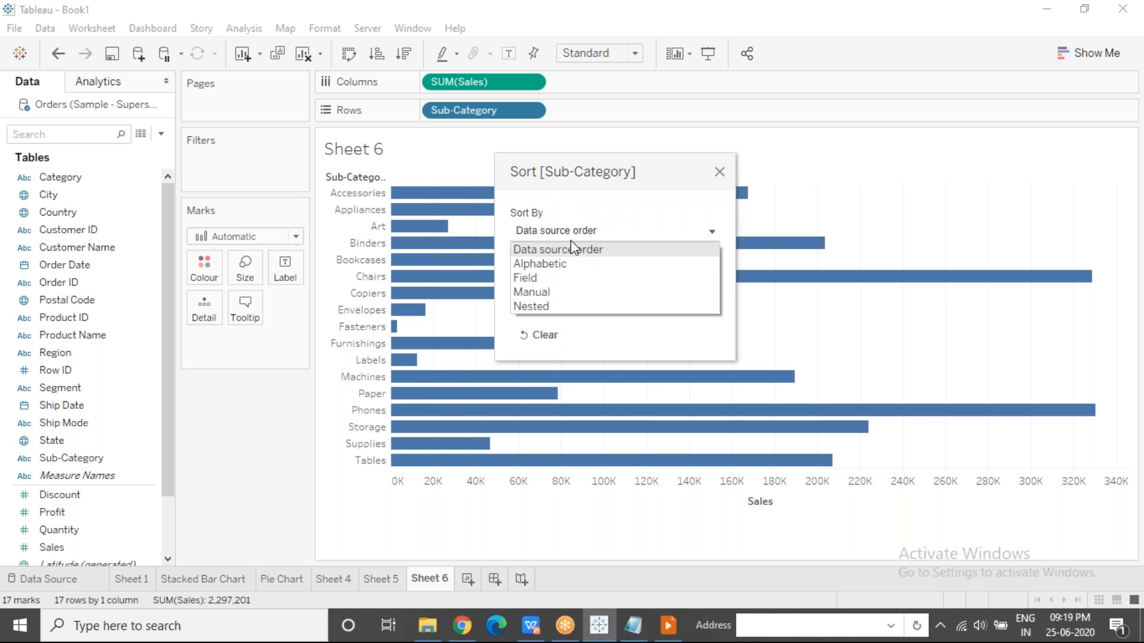
pyautogui.click(541, 277)
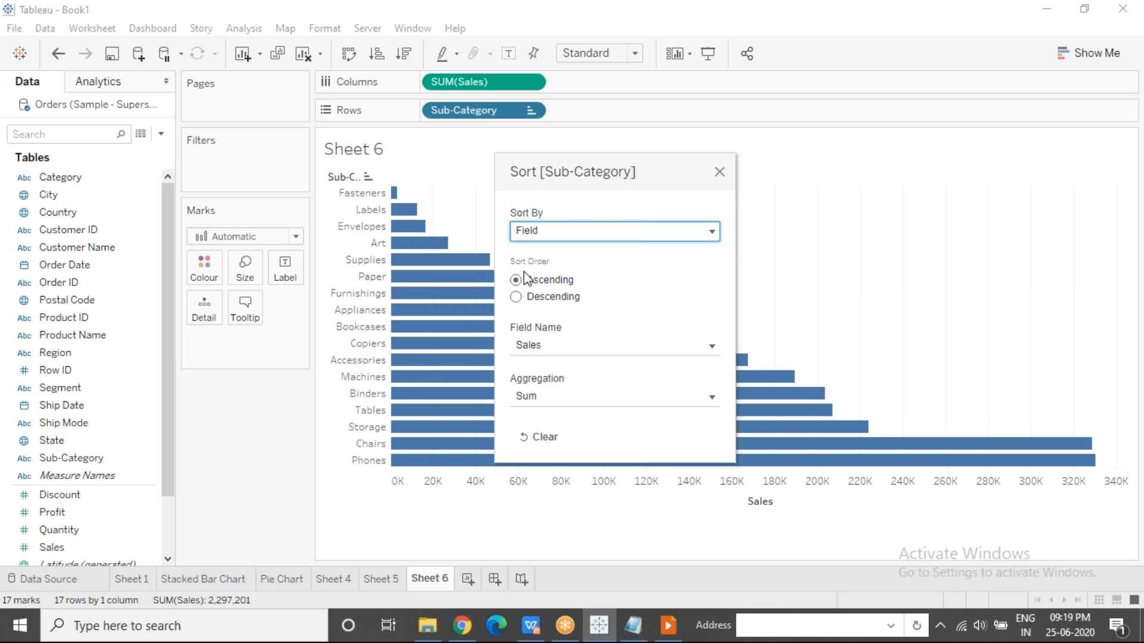
pyautogui.click(517, 298)
pyautogui.click(517, 280)
pyautogui.click(556, 346)
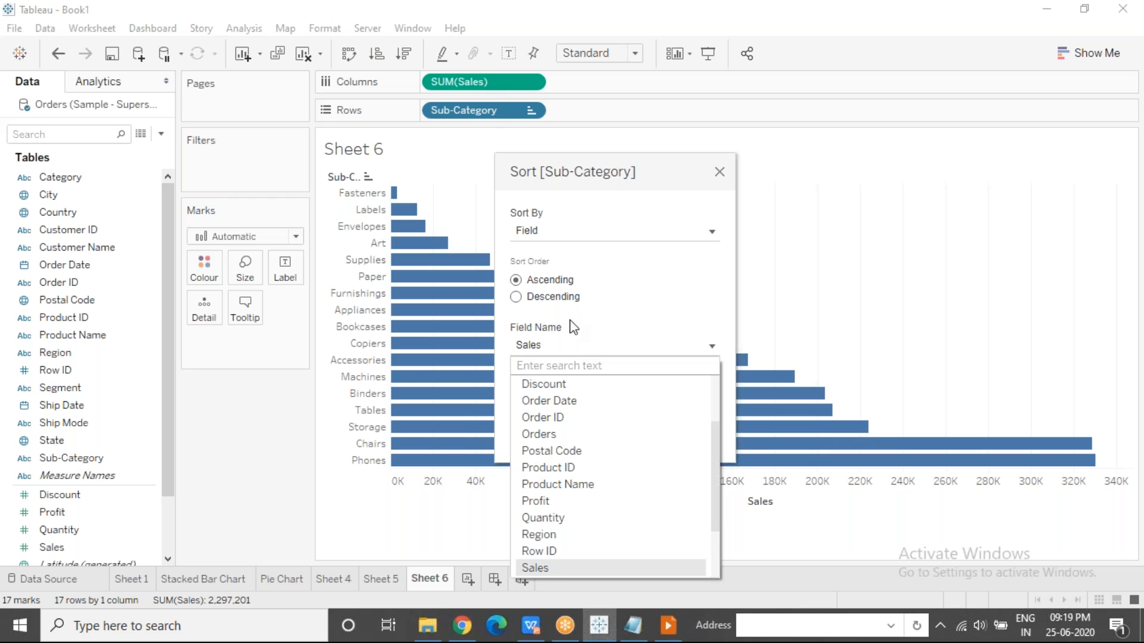
pyautogui.click(585, 502)
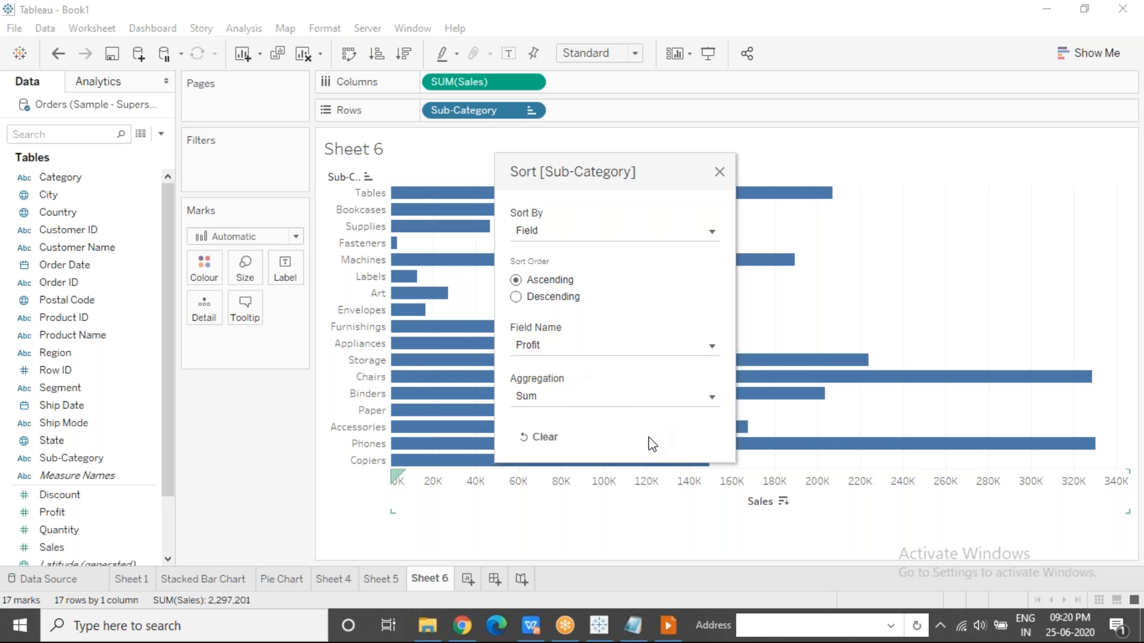
pyautogui.click(720, 173)
# Colour the sub-category bars by Profit to check the Profit-based sort order.
pyautogui.moveTo(678, 199)
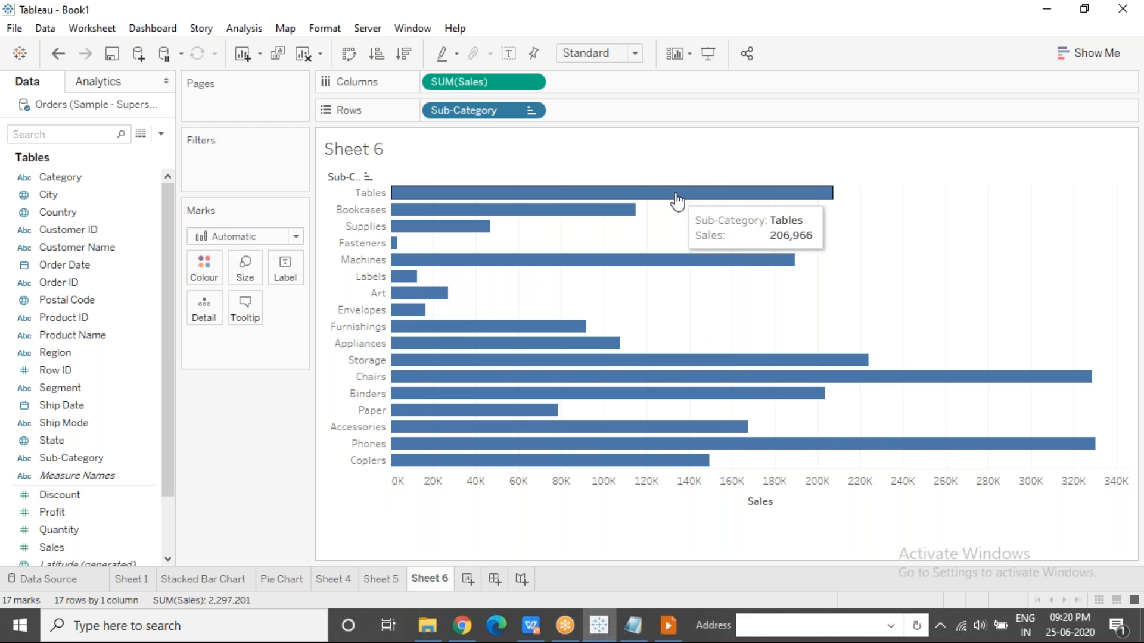
pyautogui.moveTo(447, 462)
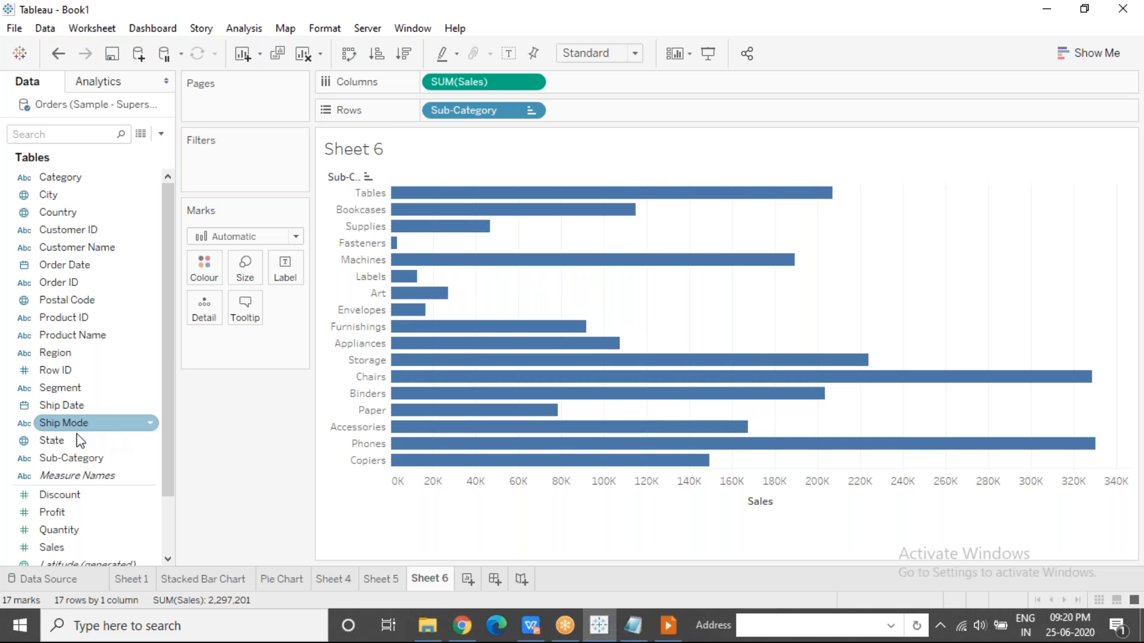
pyautogui.moveTo(63, 513); pyautogui.dragTo(203, 266)
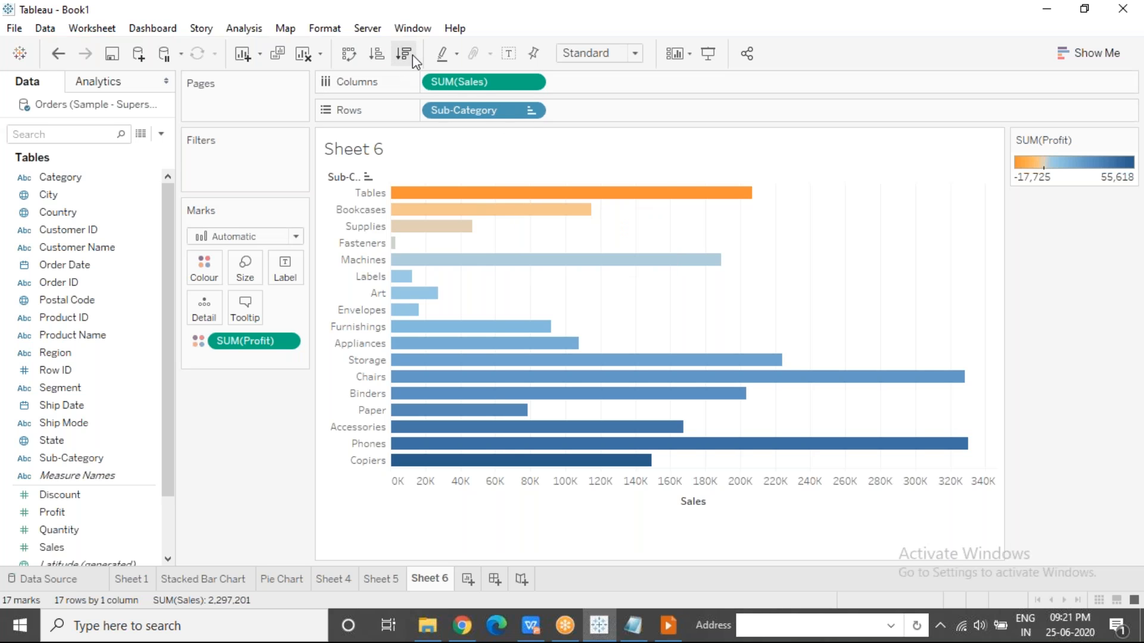
pyautogui.click(529, 112)
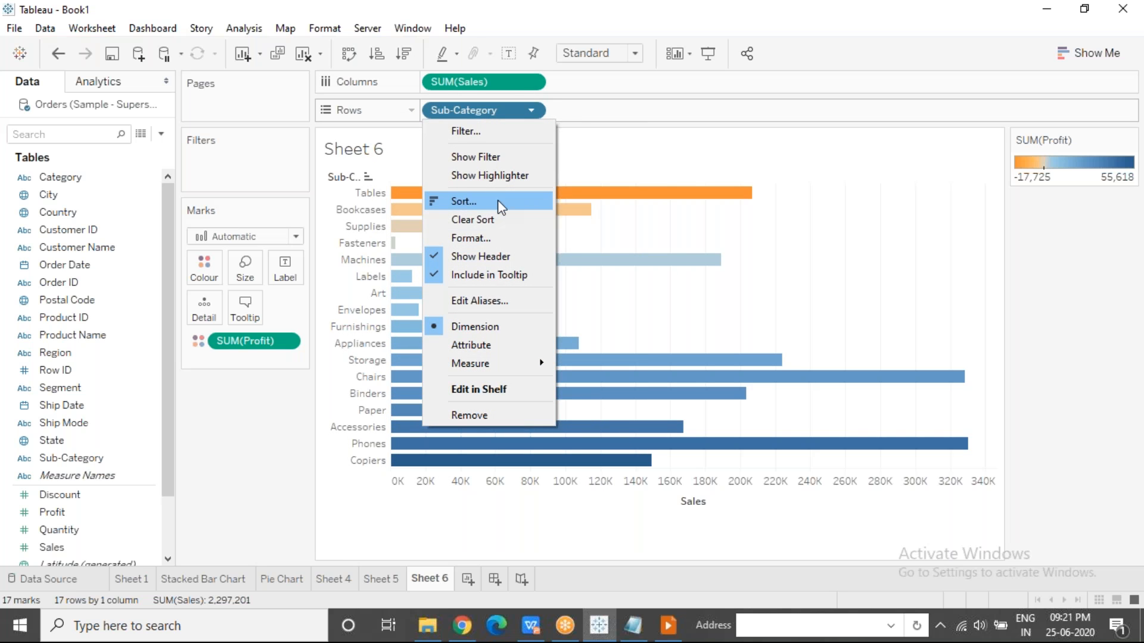
pyautogui.click(662, 288)
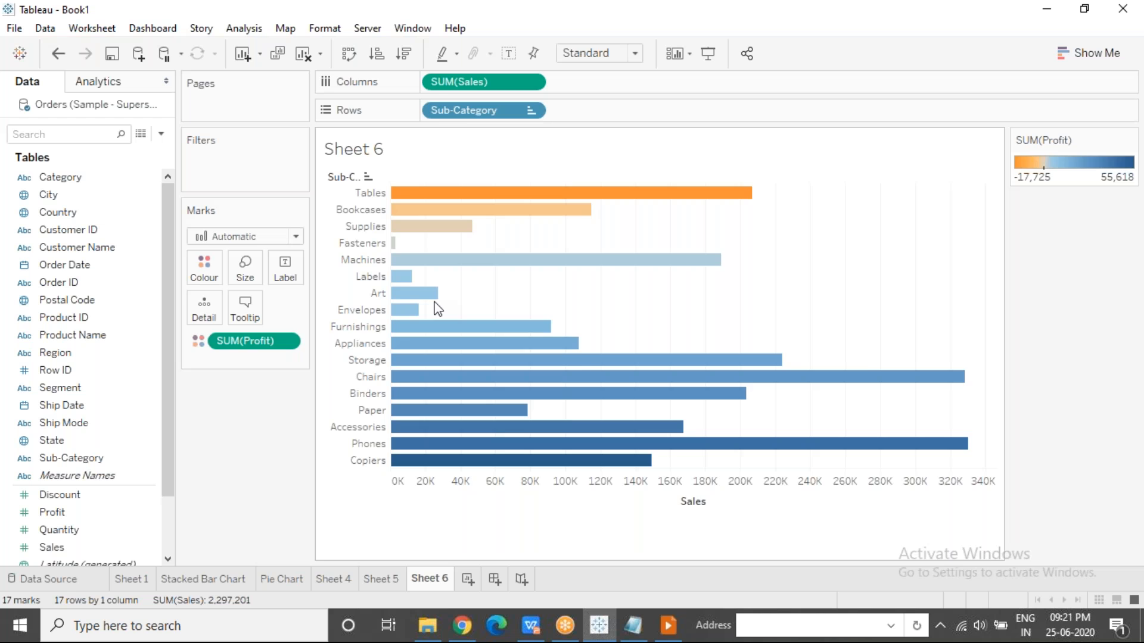
# Remove the Profit colouring from the bars and clear the sort on Sub-Category.
pyautogui.moveTo(257, 342); pyautogui.dragTo(480, 139)
pyautogui.click(529, 115)
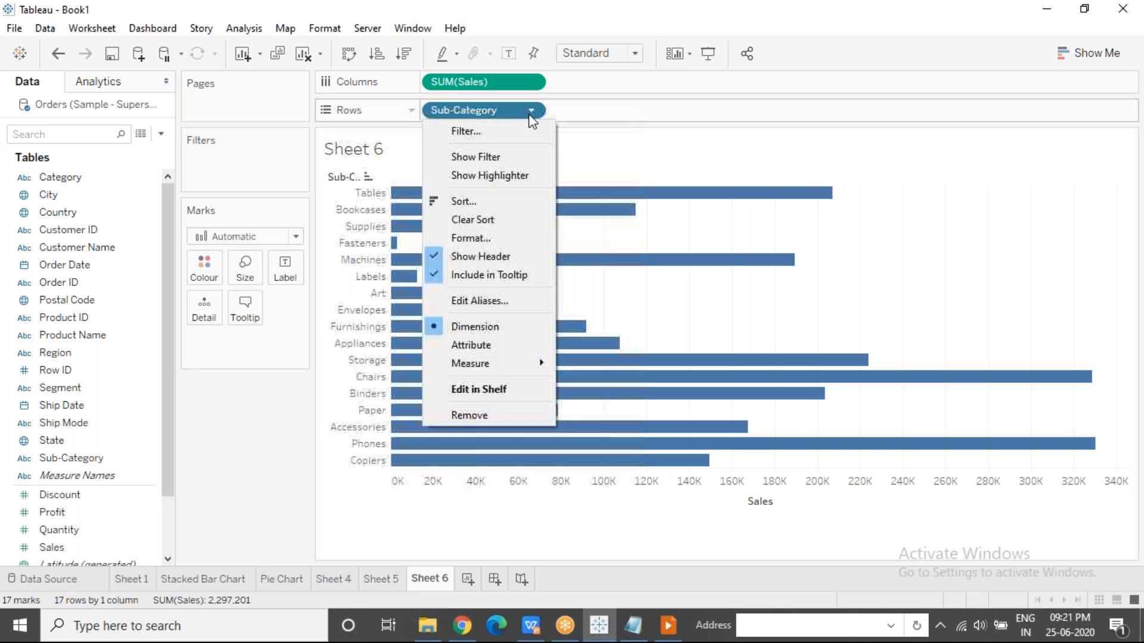
pyautogui.click(481, 220)
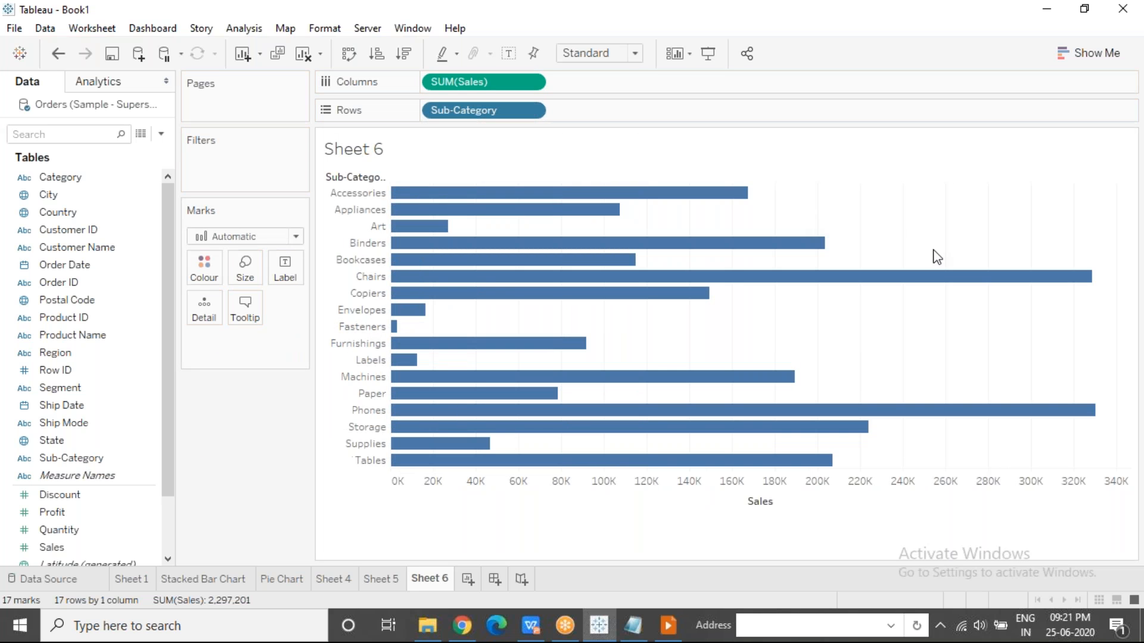
pyautogui.click(1029, 240)
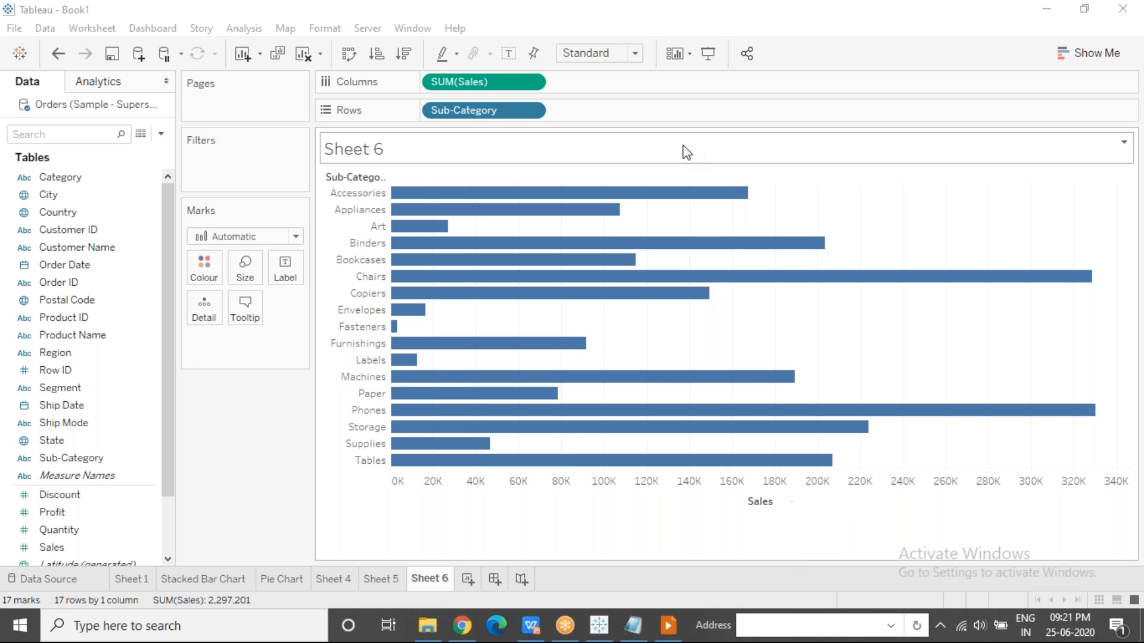
# Sort the Sub-Category field in descending order of Sales.
pyautogui.click(534, 113)
pyautogui.click(409, 55)
pyautogui.click(409, 54)
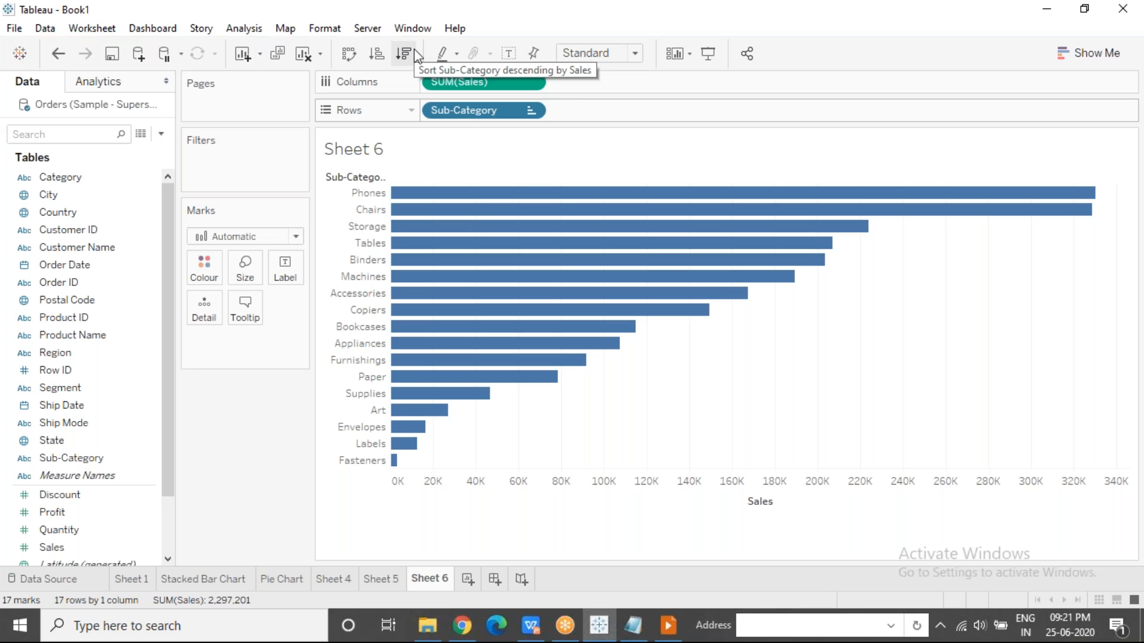
pyautogui.moveTo(425, 202)
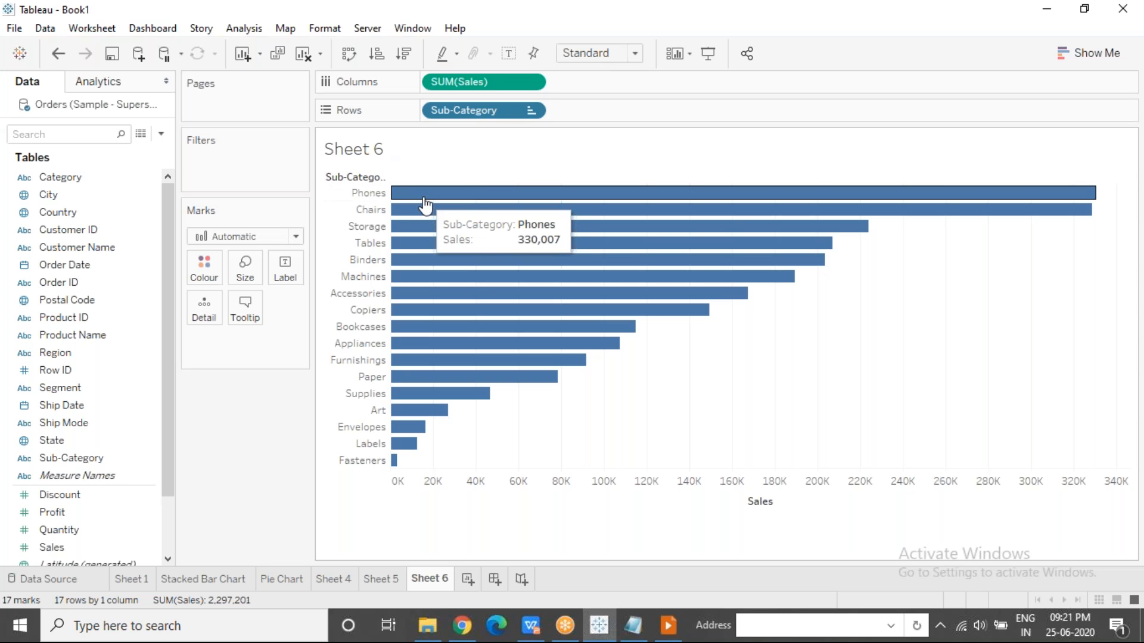
pyautogui.moveTo(411, 238)
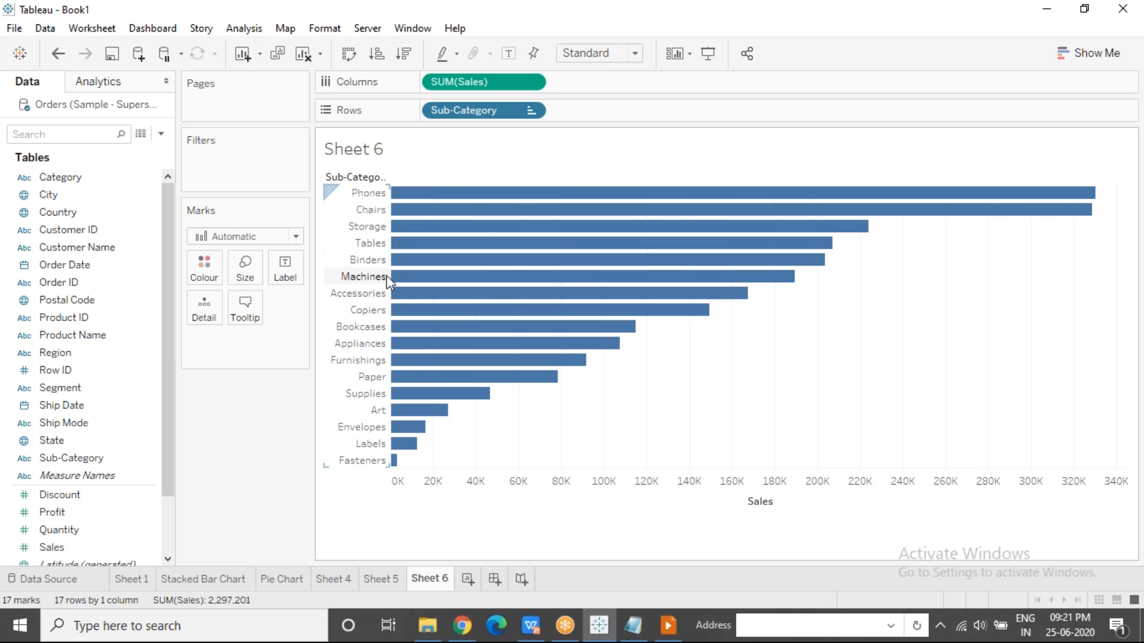
pyautogui.moveTo(411, 279)
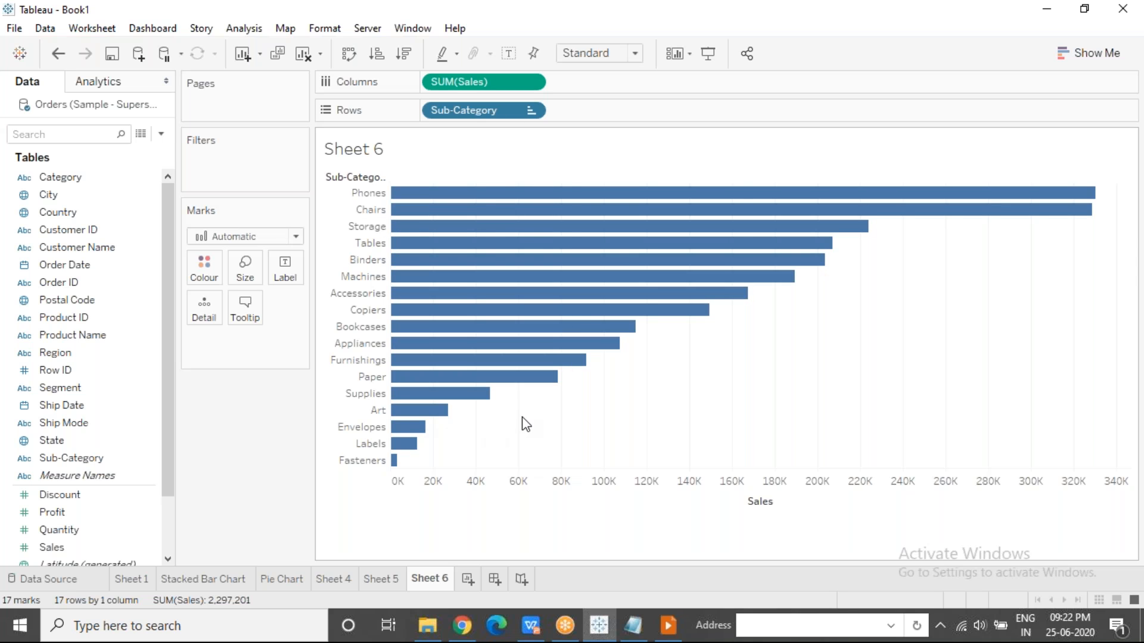
# Break the sorted bars down by year of Order Date, placing it before Sub-Category on the rows.
pyautogui.moveTo(77, 265)
pyautogui.mouseDown()
pyautogui.moveTo(98, 242)
pyautogui.moveTo(457, 74)
pyautogui.moveTo(427, 112)
pyautogui.mouseUp()
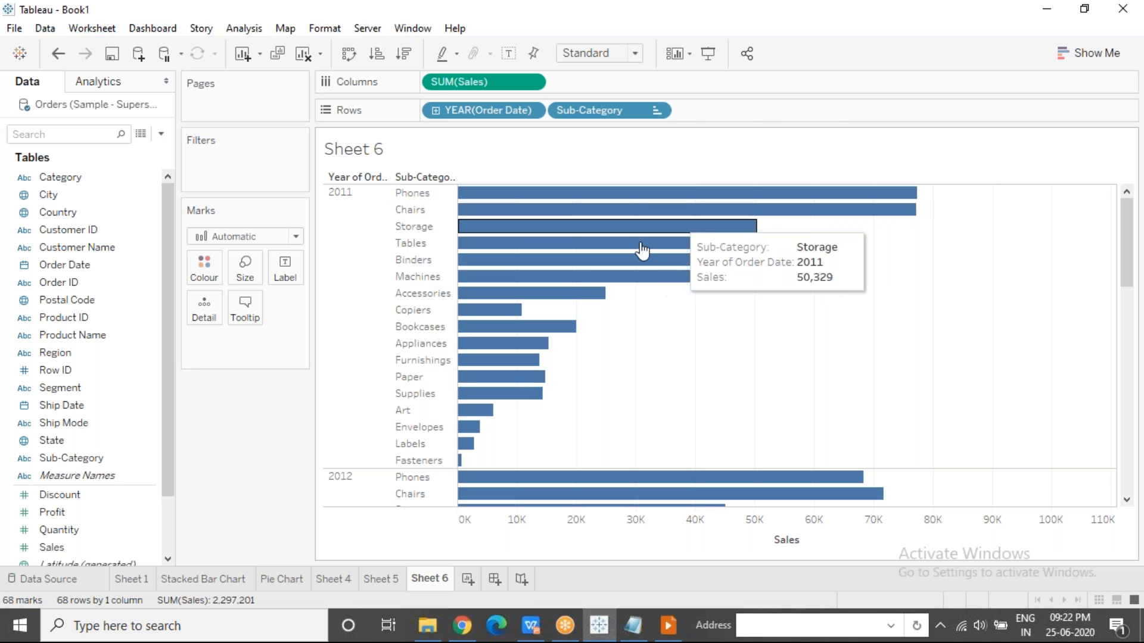
pyautogui.click(849, 67)
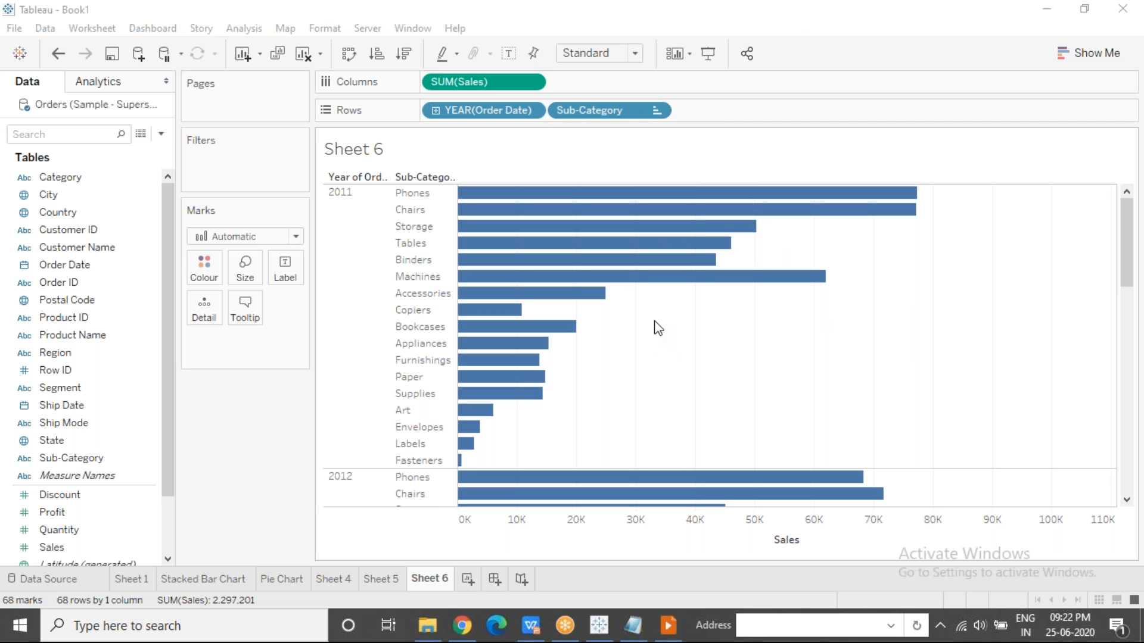
pyautogui.click(638, 402)
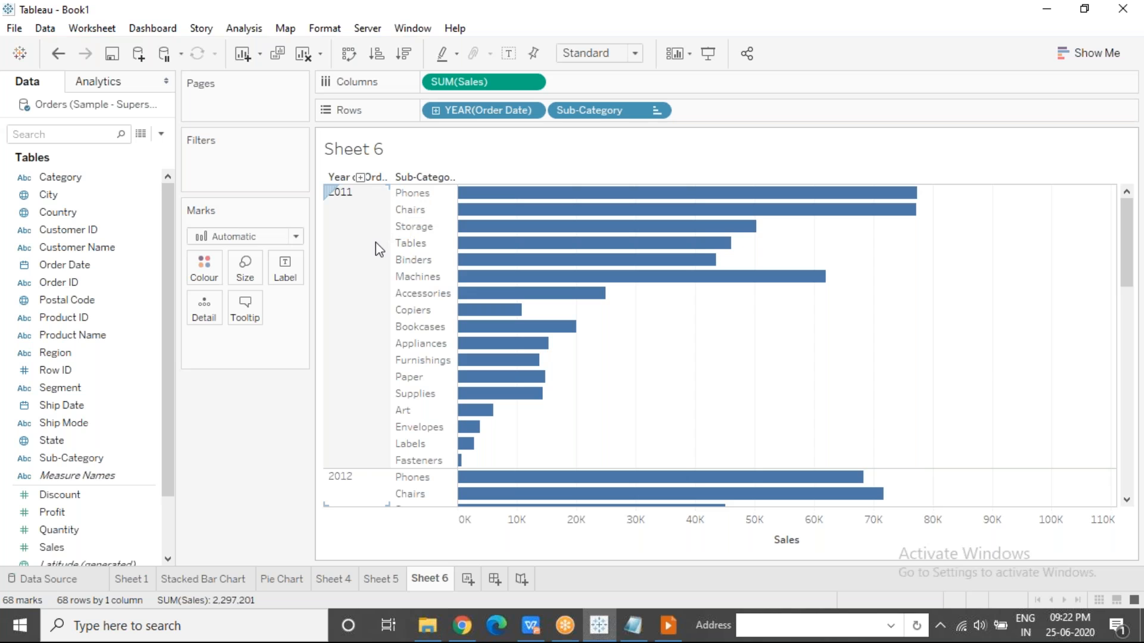
# Apply a nested sort to Sub-Category within each order year, in descending order of summed Sales.
pyautogui.moveTo(765, 214)
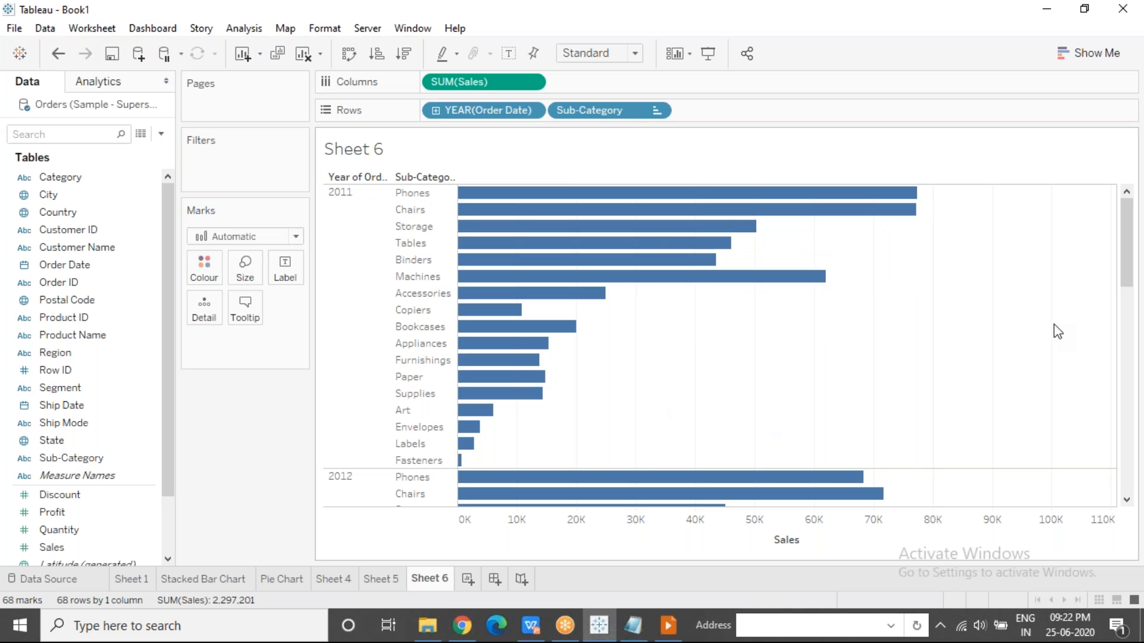
pyautogui.moveTo(1124, 242); pyautogui.dragTo(1125, 303)
pyautogui.moveTo(840, 259)
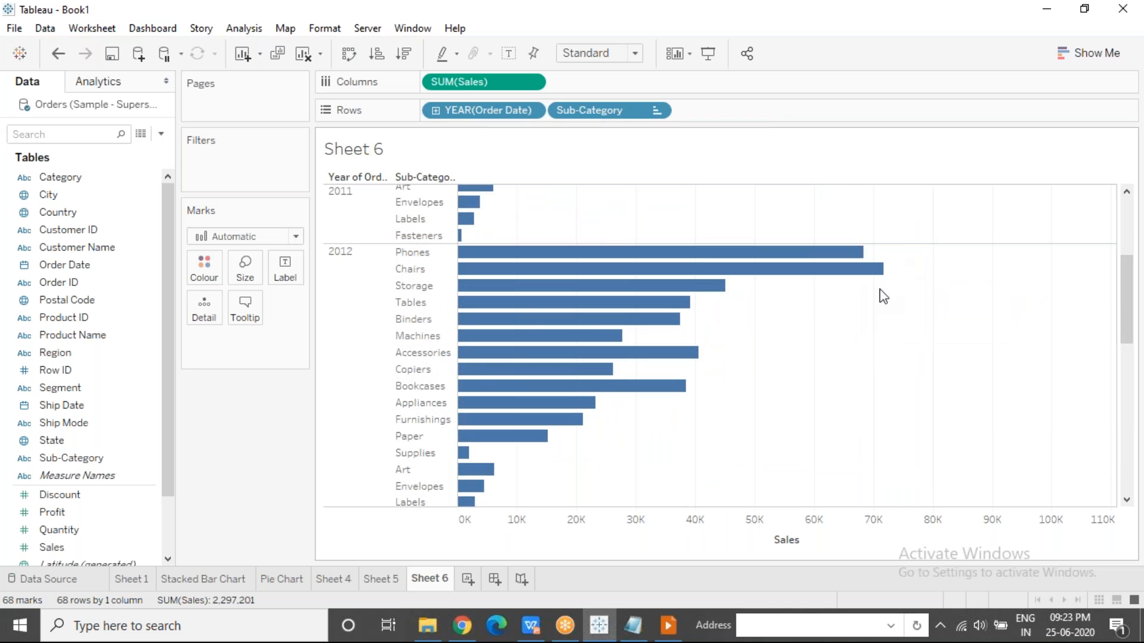
pyautogui.moveTo(1127, 307); pyautogui.dragTo(1139, 184)
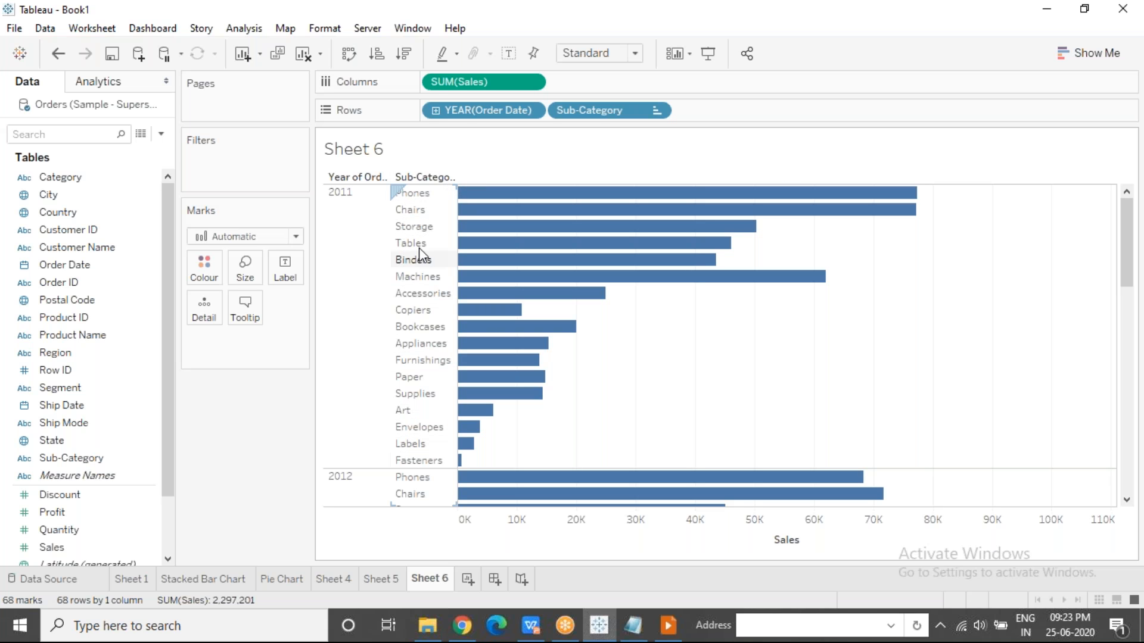
pyautogui.click(656, 110)
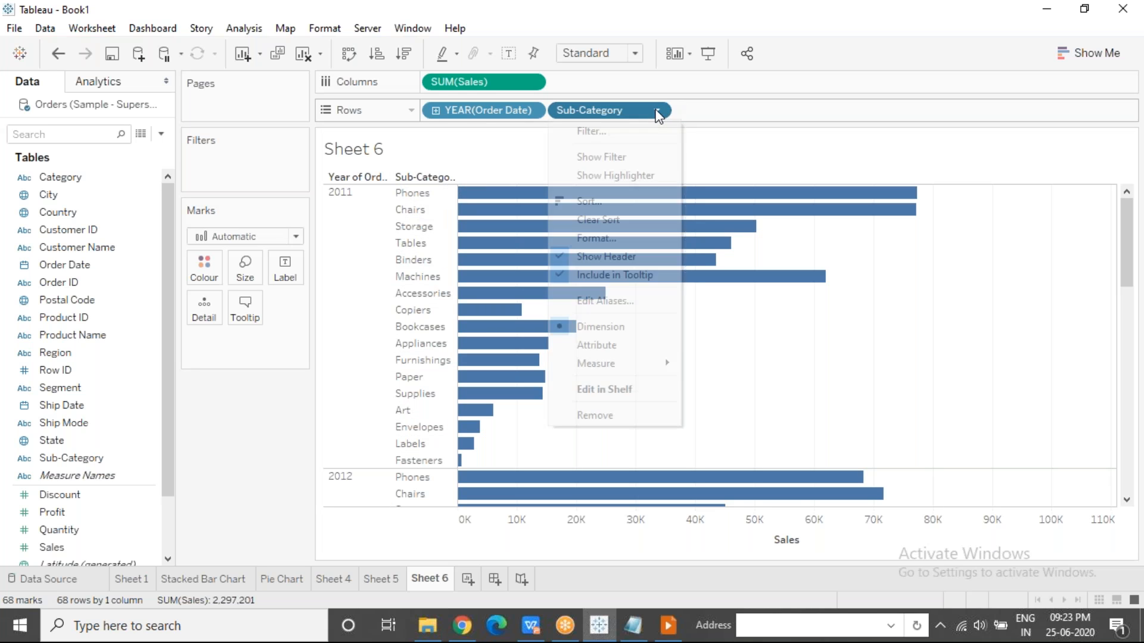
pyautogui.click(616, 199)
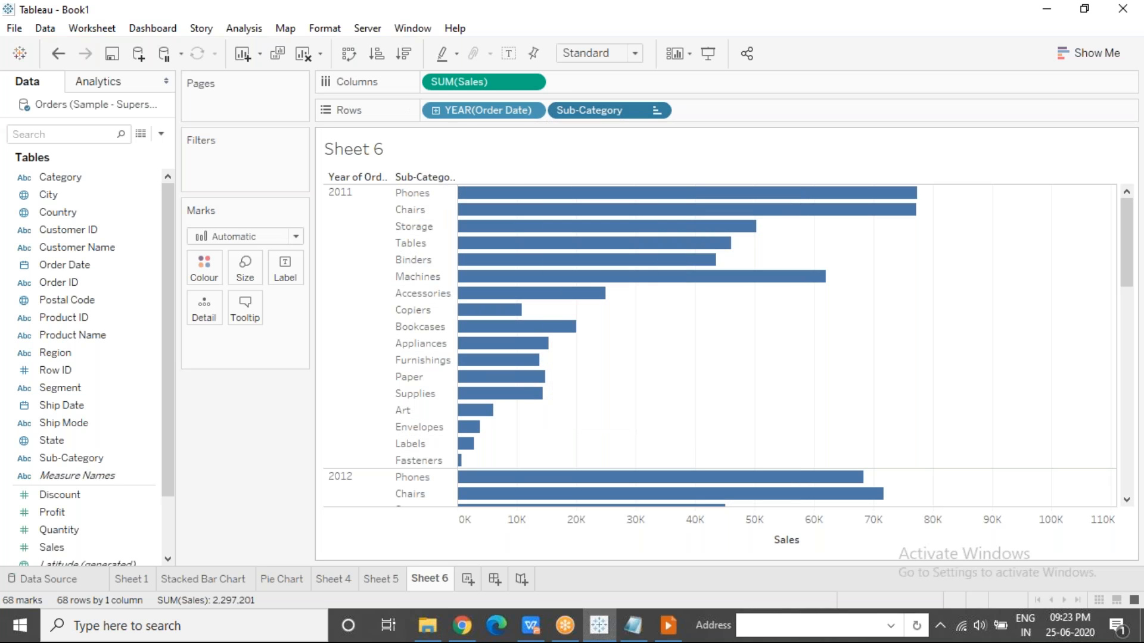
pyautogui.click(585, 231)
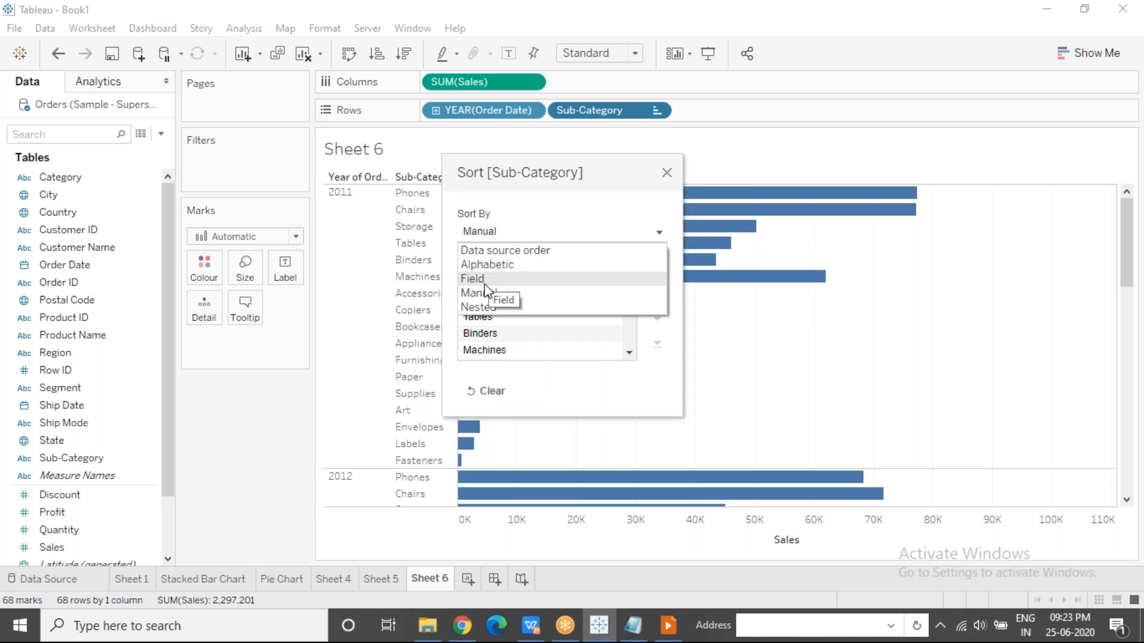
pyautogui.click(479, 308)
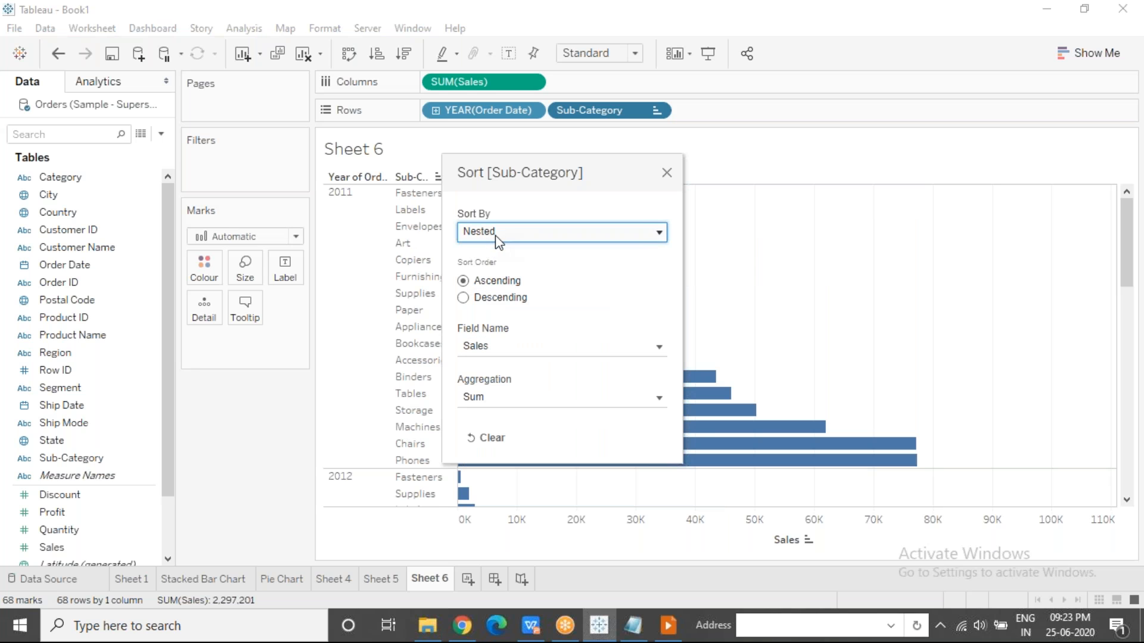
pyautogui.moveTo(544, 173); pyautogui.dragTo(902, 110)
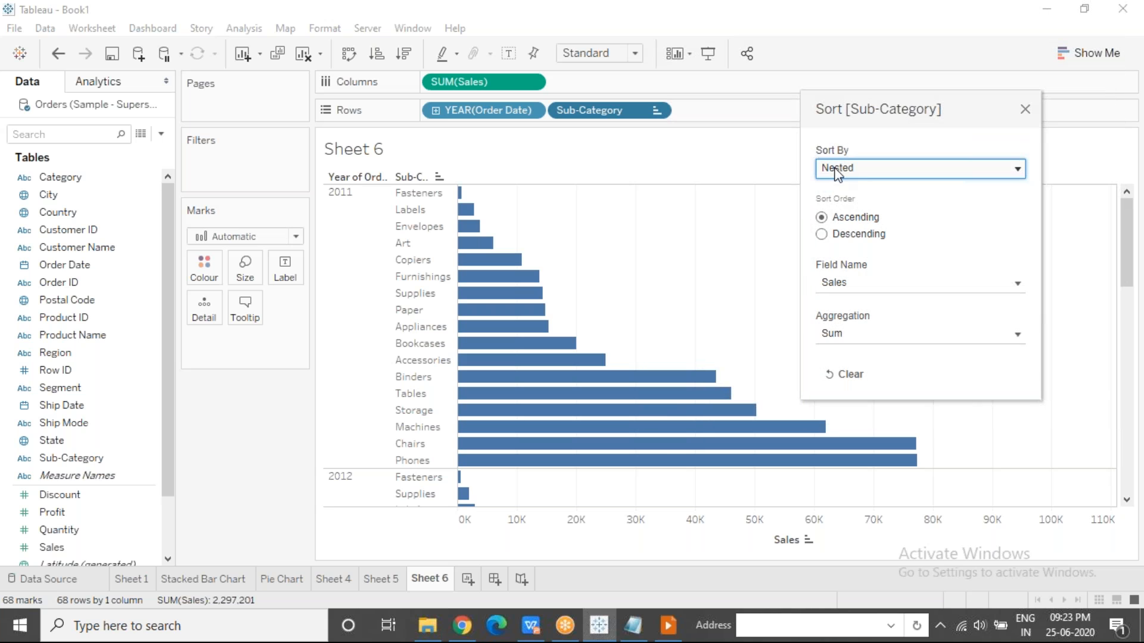
pyautogui.click(822, 234)
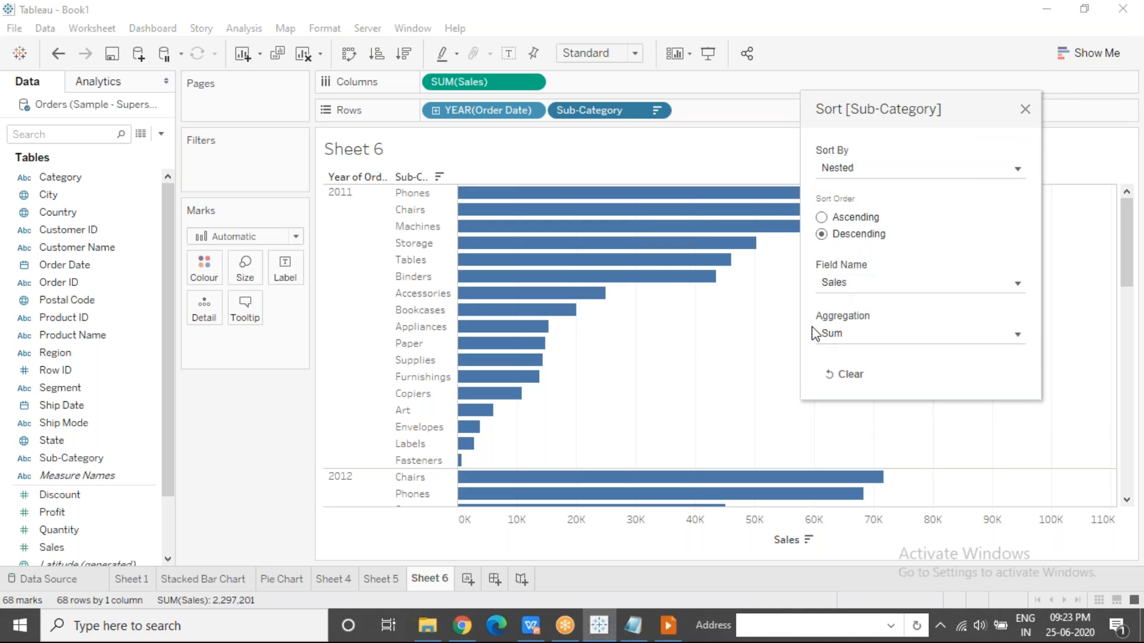
pyautogui.moveTo(983, 102); pyautogui.dragTo(1082, 109)
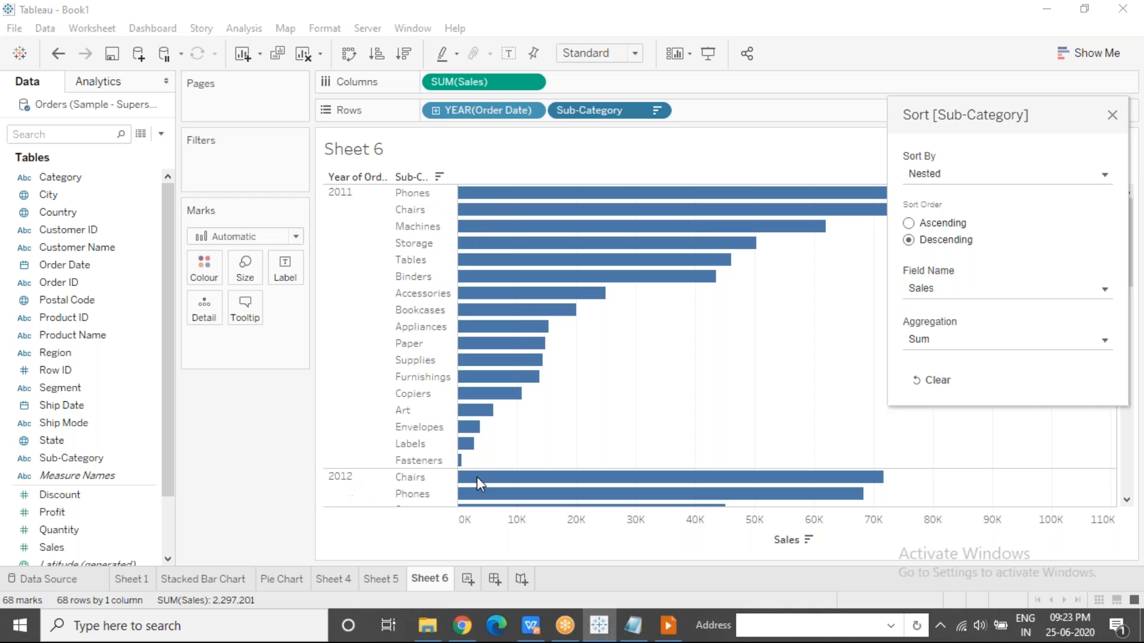
pyautogui.click(1113, 117)
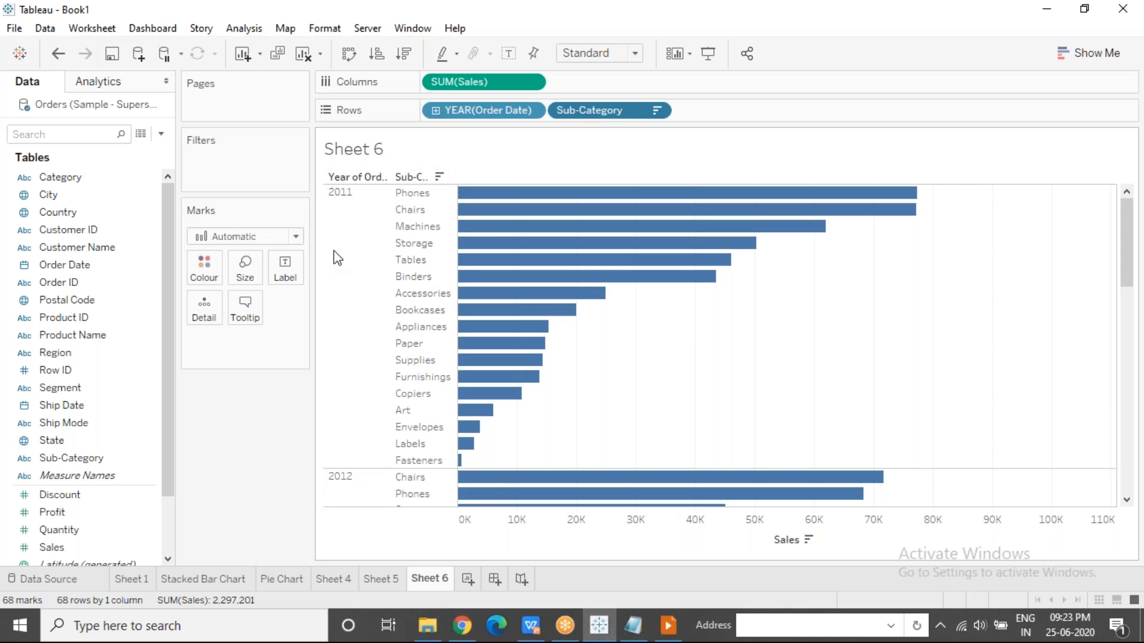
# Highlight the 2011 bars and review the nested sort settings of Sub-Category.
pyautogui.click(353, 256)
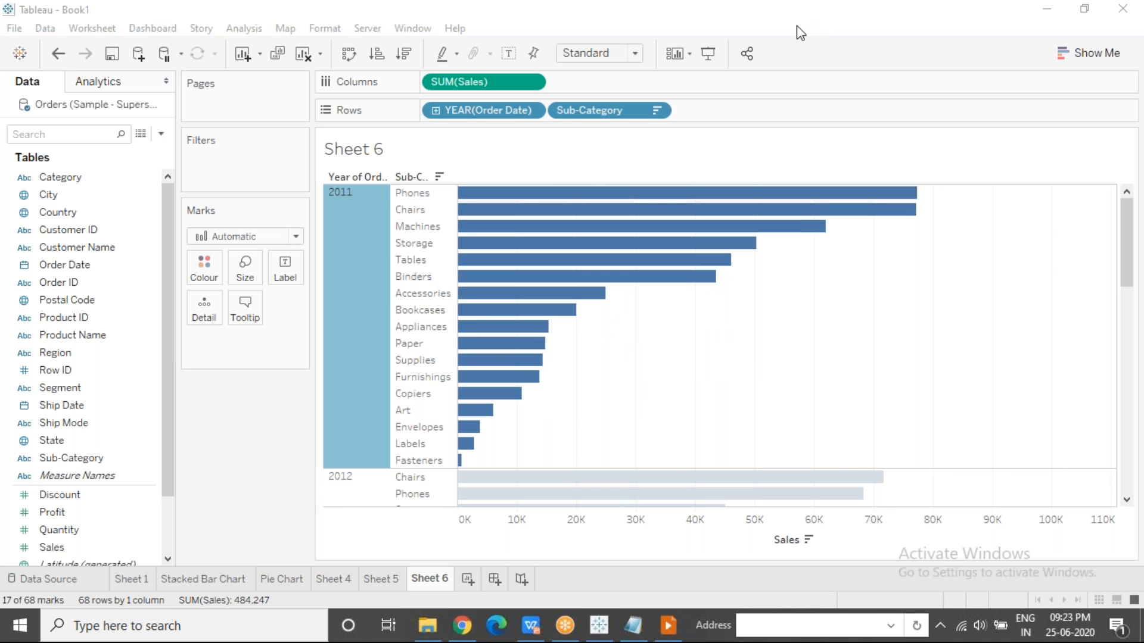
pyautogui.click(715, 372)
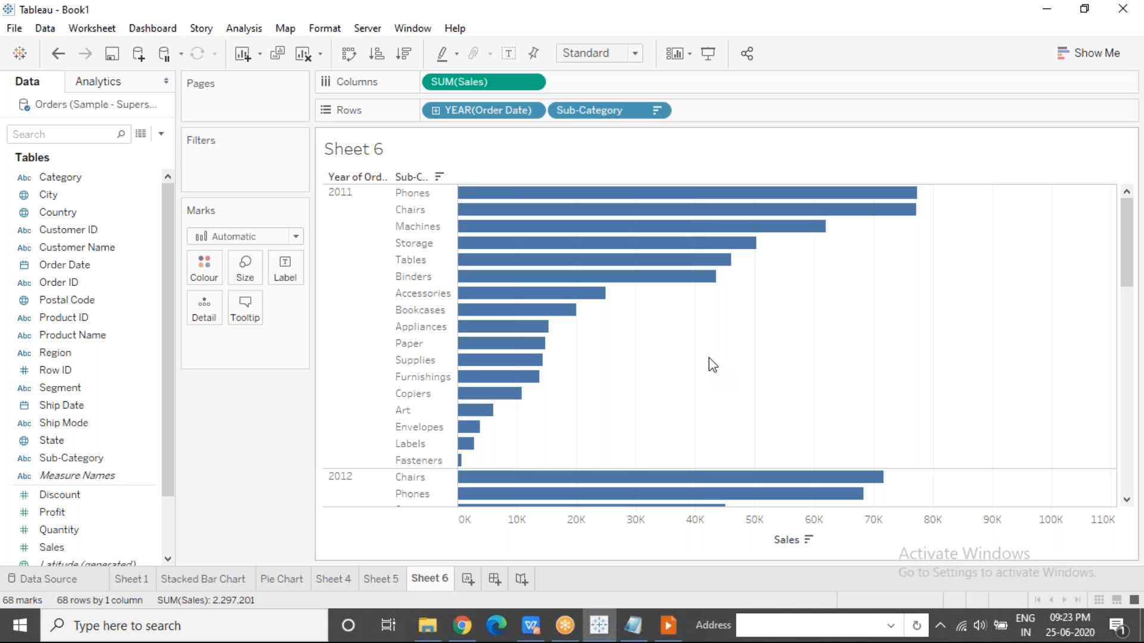
pyautogui.click(656, 111)
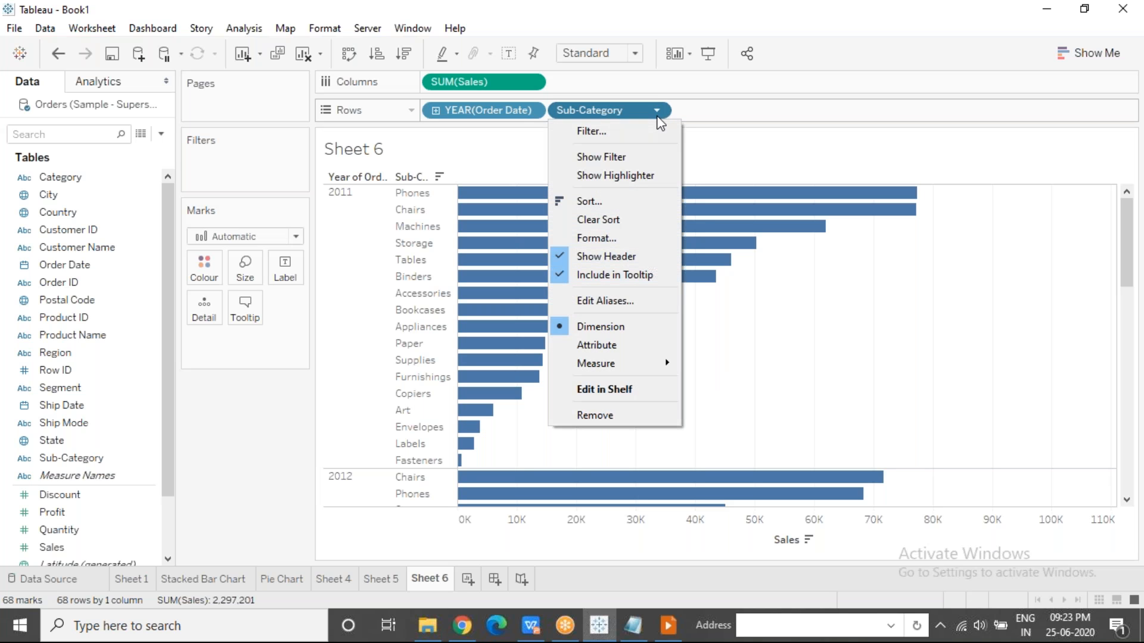
pyautogui.click(615, 203)
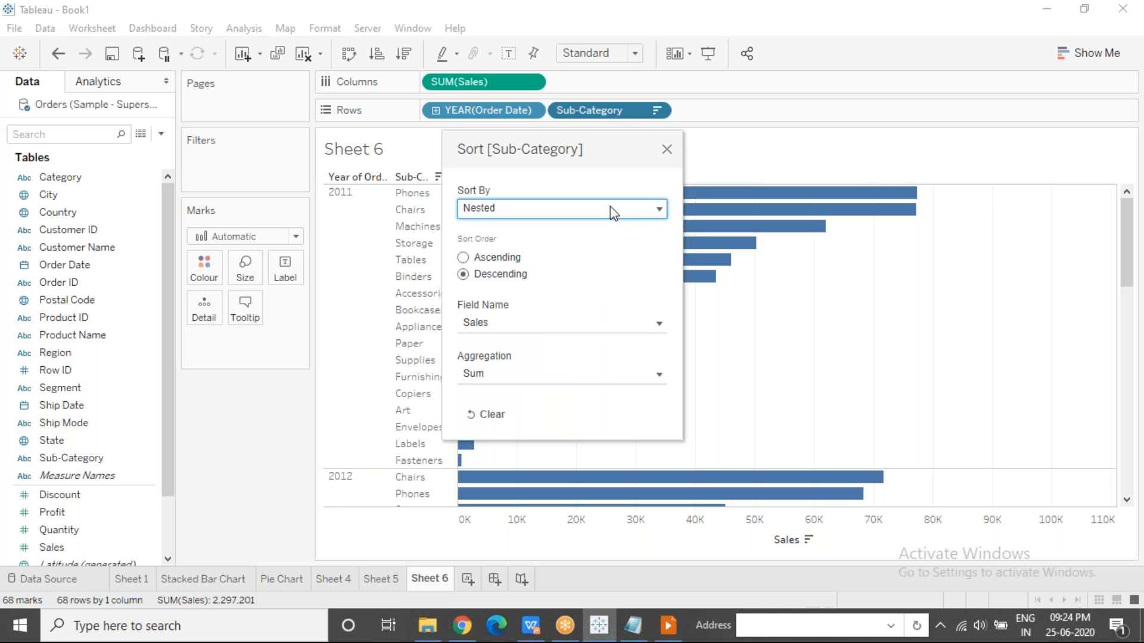
pyautogui.click(501, 217)
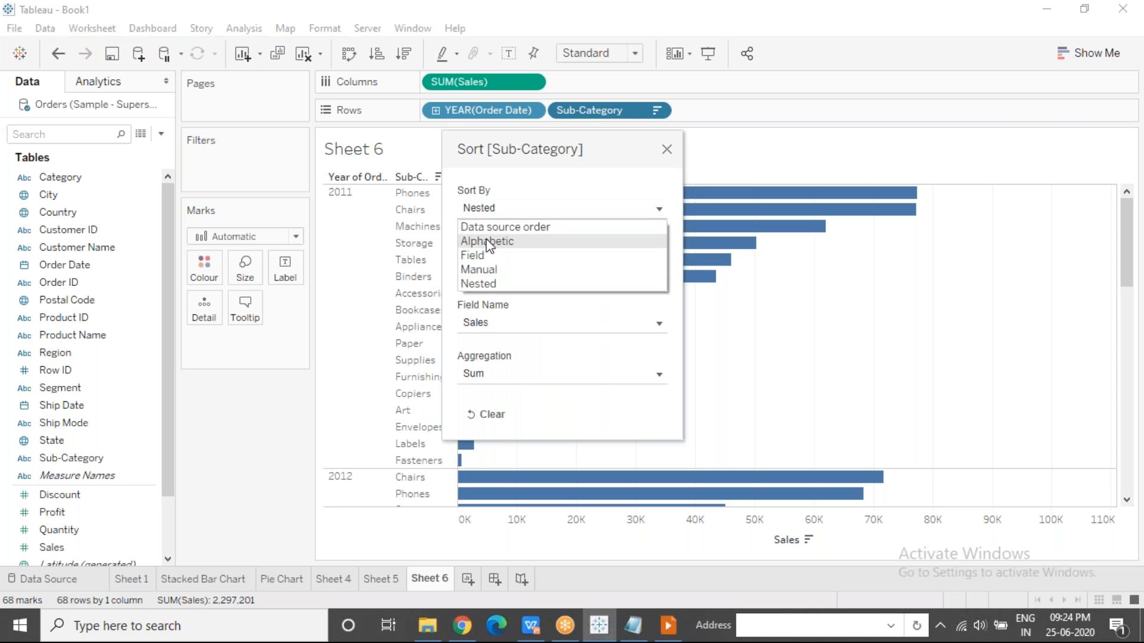
pyautogui.click(488, 281)
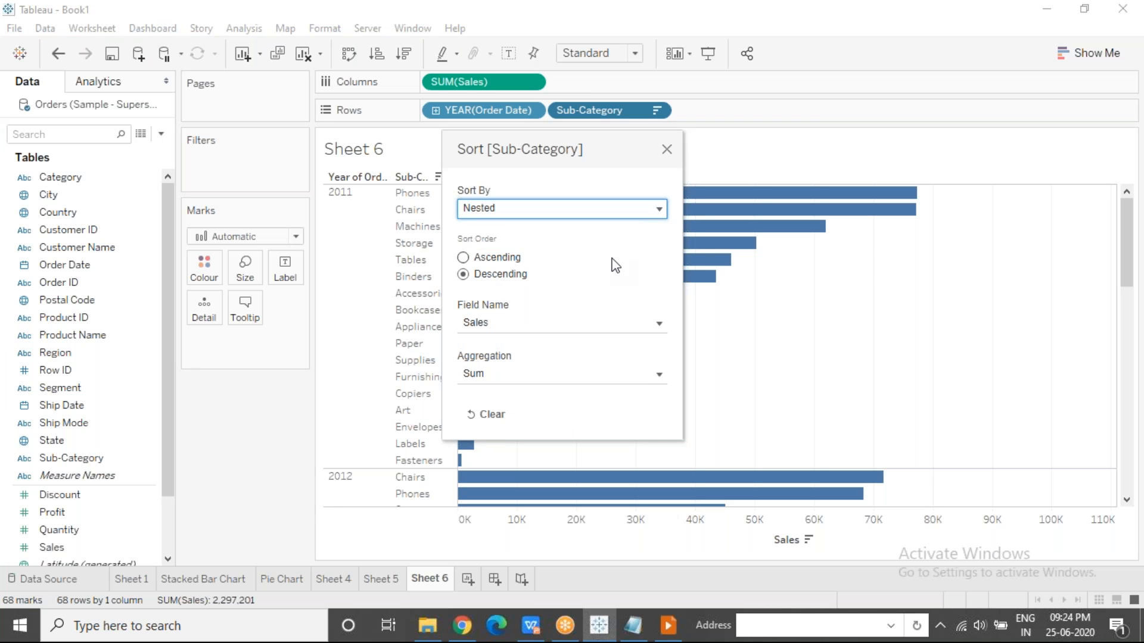
pyautogui.click(667, 150)
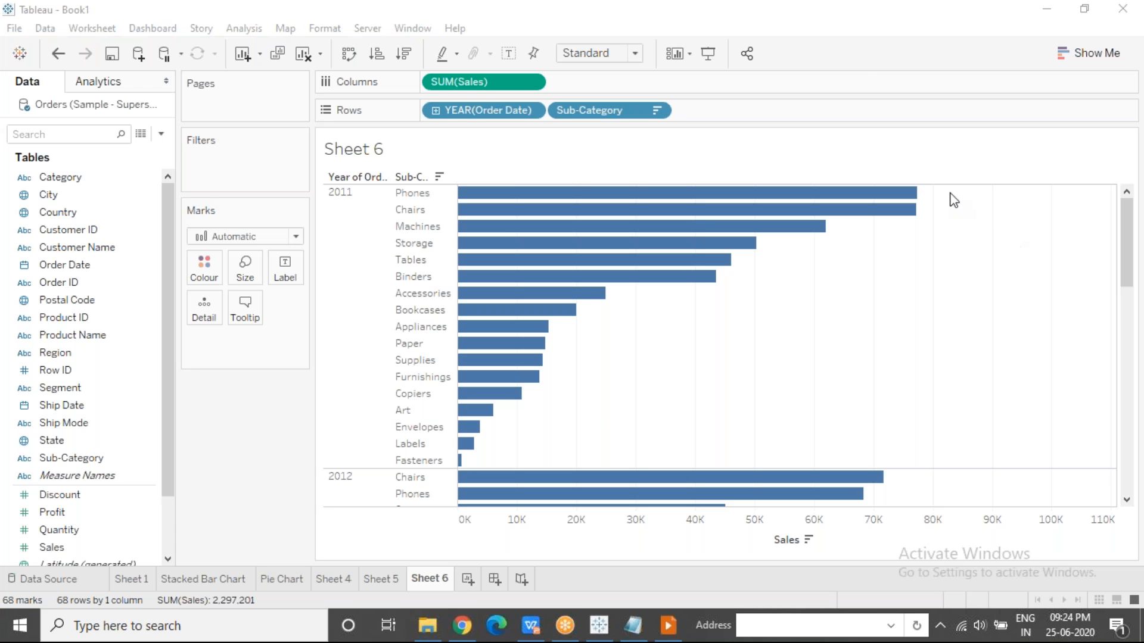
pyautogui.click(608, 362)
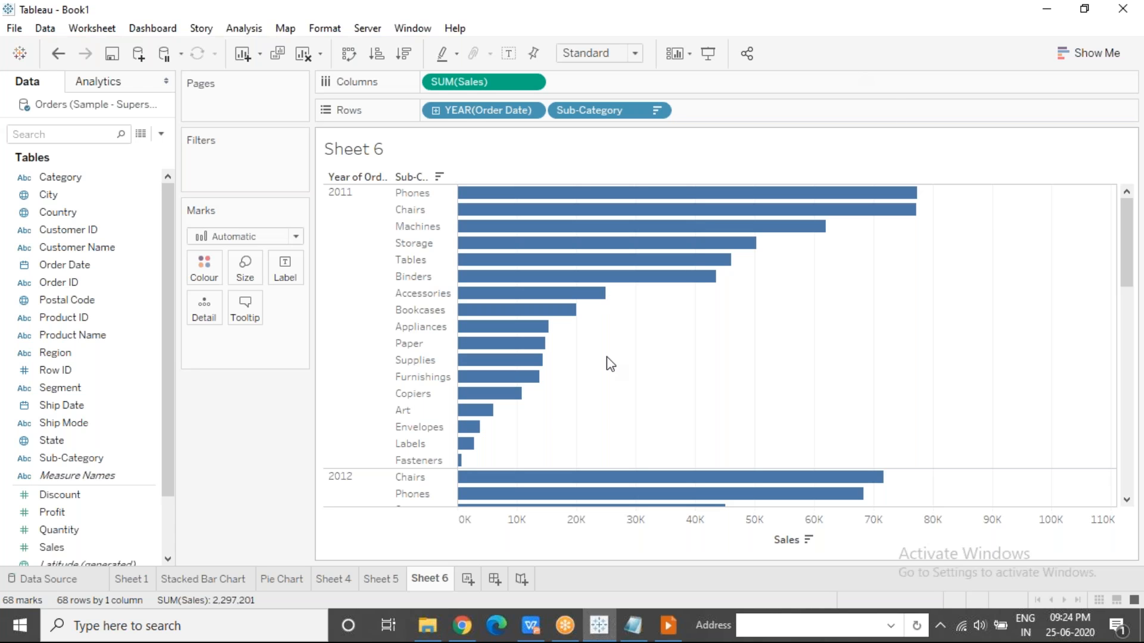
# Remove the Order Date year from the rows and clear the sort on Sub-Category.
pyautogui.moveTo(460, 113); pyautogui.dragTo(306, 49)
pyautogui.click(531, 112)
pyautogui.click(470, 215)
# Add Category before Sub-Category on the rows and colour the bars by Category.
pyautogui.moveTo(89, 178); pyautogui.dragTo(430, 110)
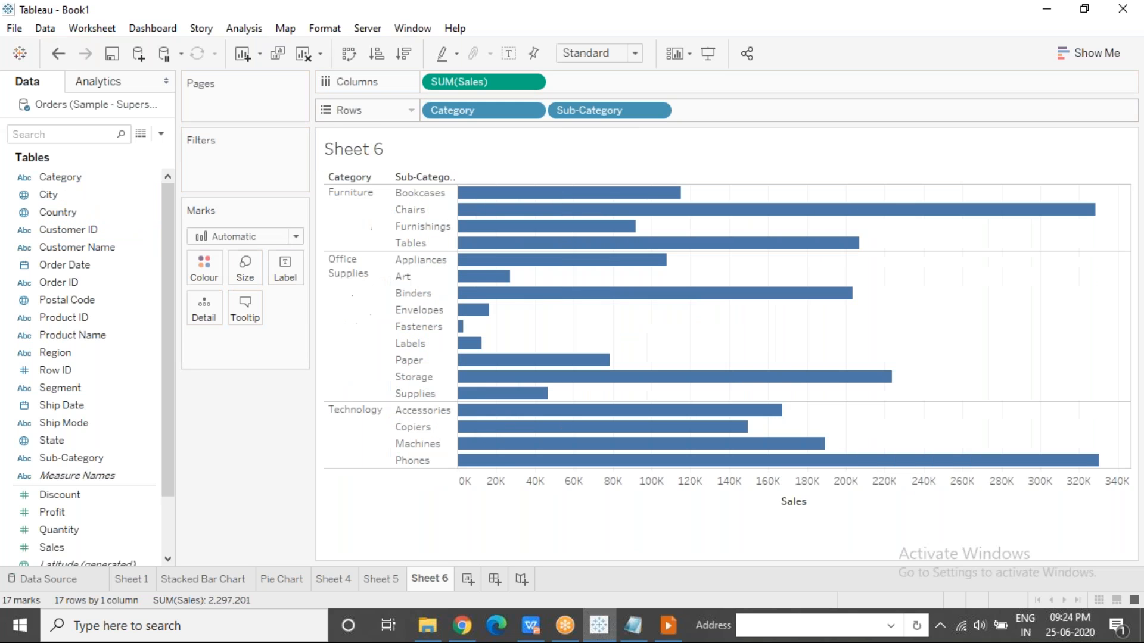
pyautogui.moveTo(89, 177); pyautogui.dragTo(203, 267)
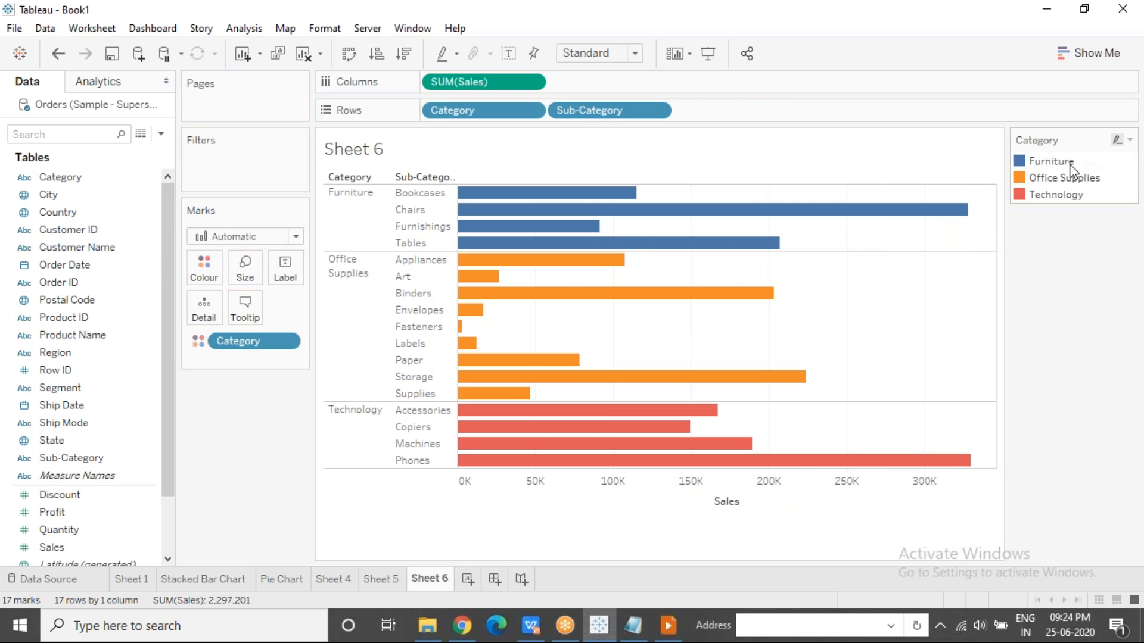
# Highlight the bars of each category, followed by individual sub-categories such as Art and Envelopes.
pyautogui.click(1051, 160)
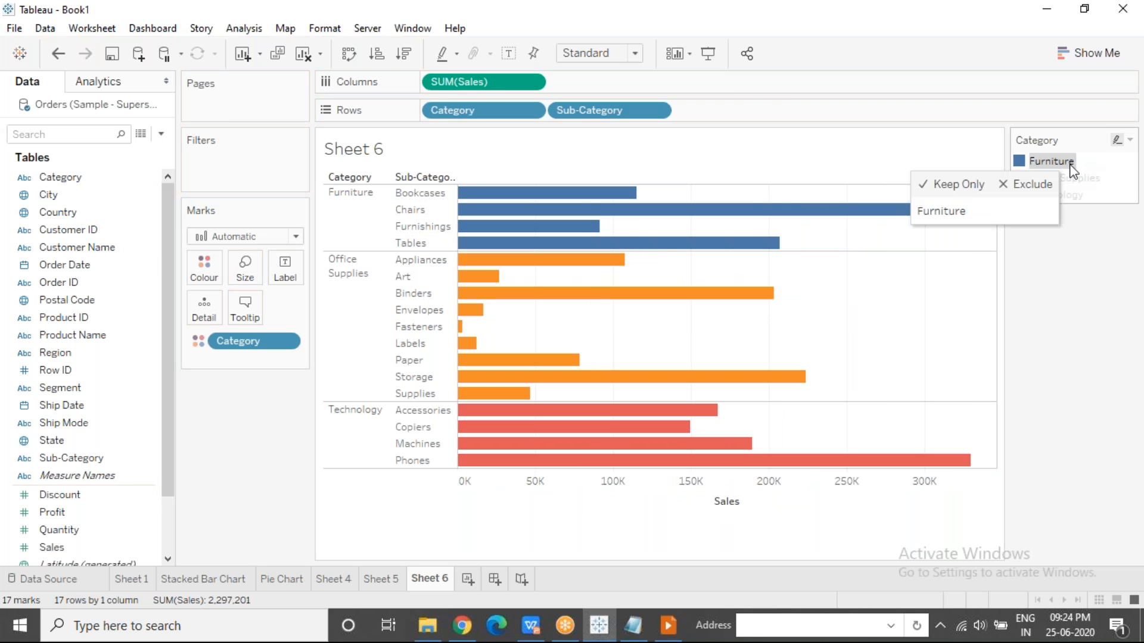
pyautogui.click(370, 198)
pyautogui.click(357, 353)
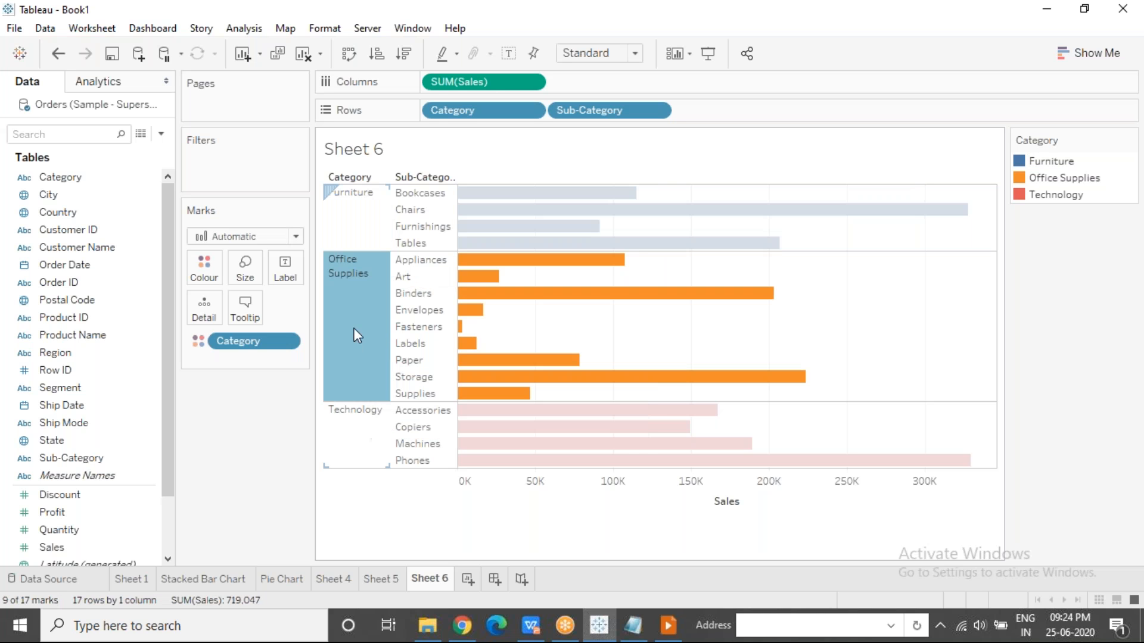
pyautogui.click(354, 423)
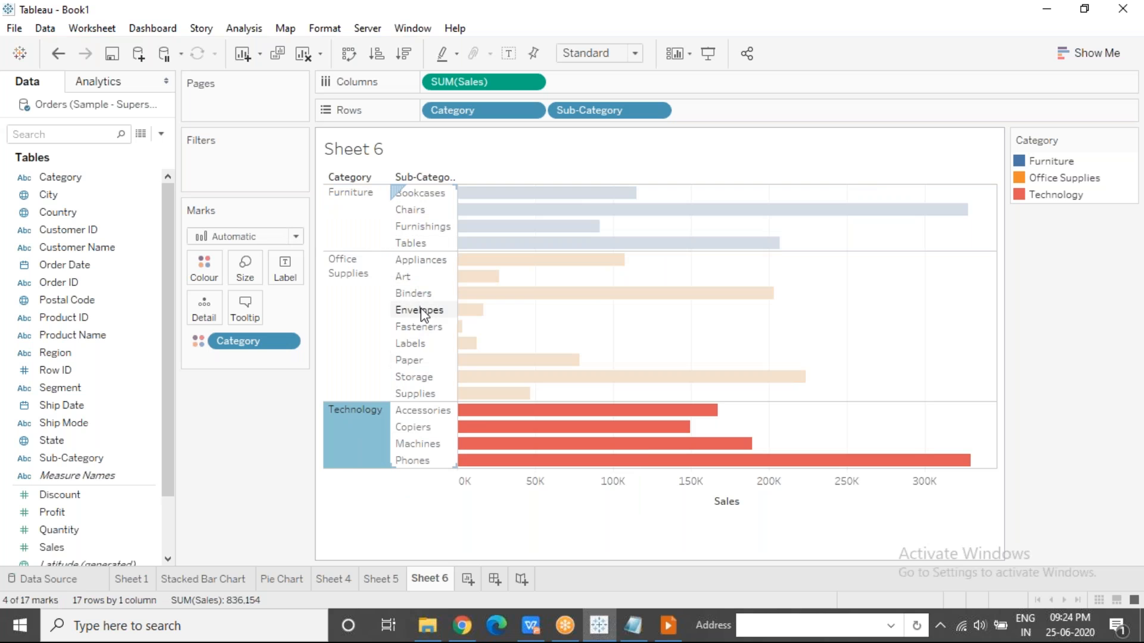
pyautogui.click(421, 277)
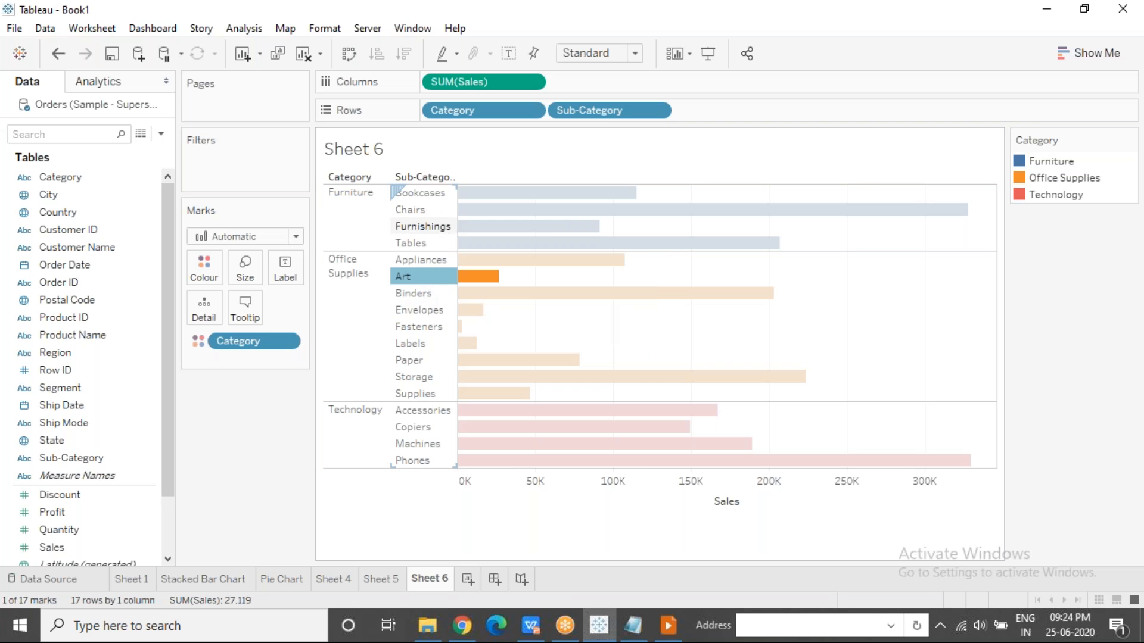
pyautogui.click(421, 226)
pyautogui.click(416, 313)
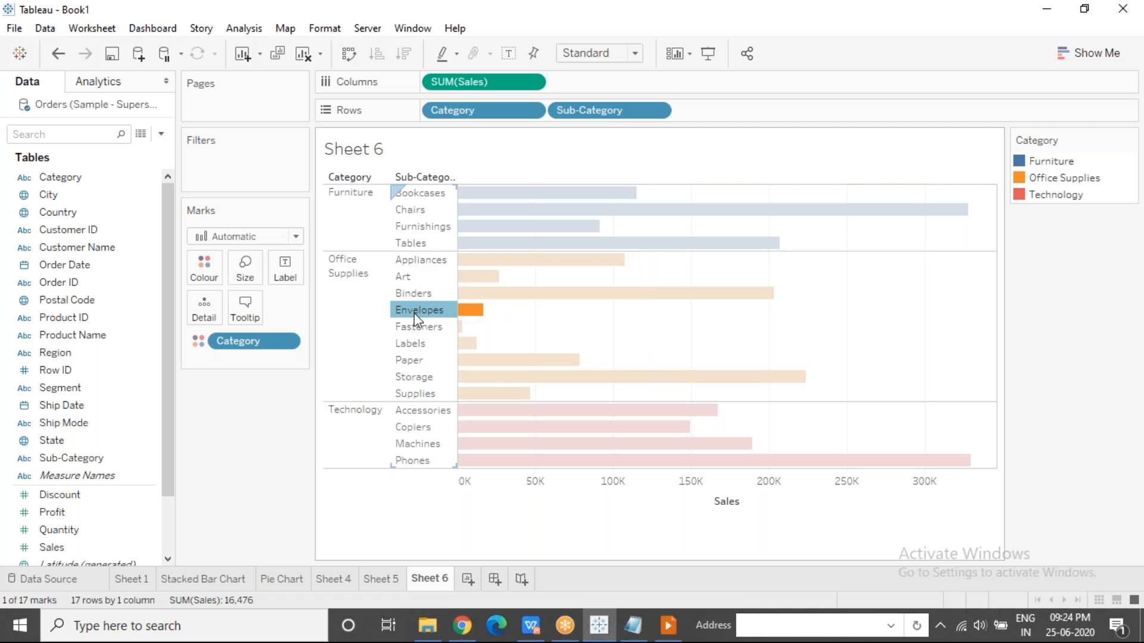
# Manually reorder the Office Supplies sub-categories so that Storage comes first and Binders second.
pyautogui.moveTo(420, 381); pyautogui.dragTo(417, 257)
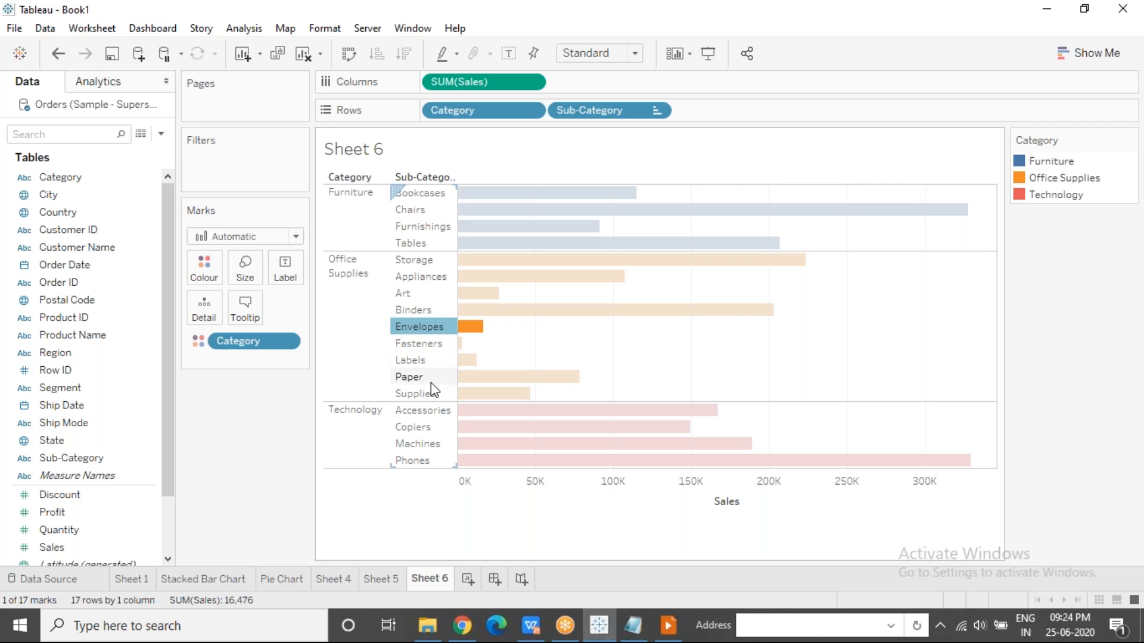
pyautogui.click(653, 336)
pyautogui.moveTo(417, 313); pyautogui.dragTo(418, 273)
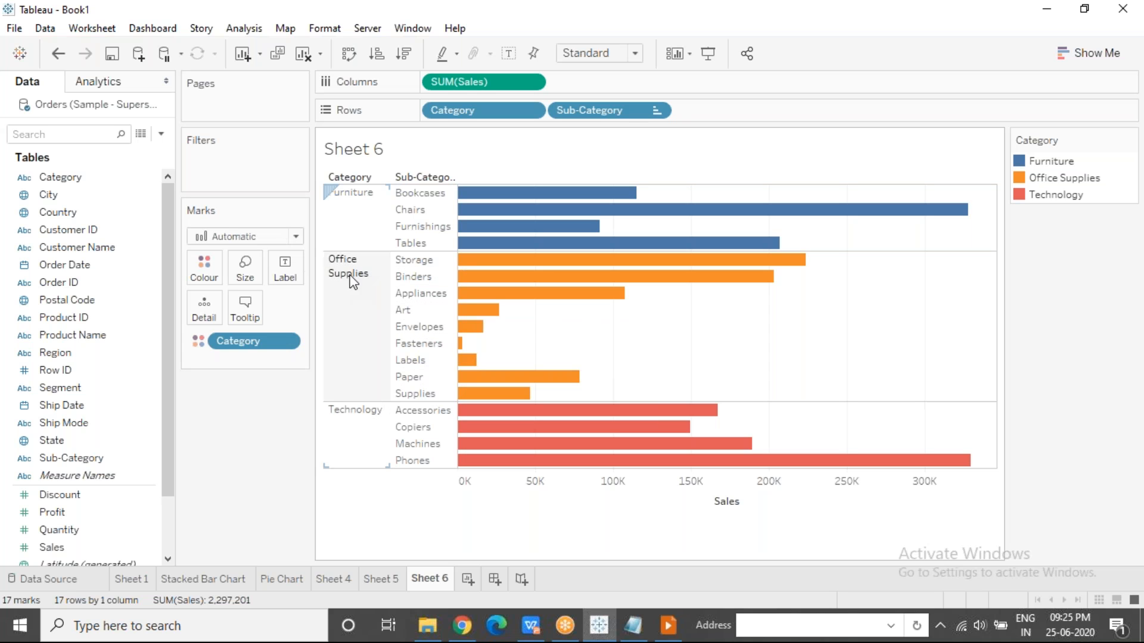
# Manually move the Technology category above Office Supplies in the chart.
pyautogui.moveTo(357, 412); pyautogui.dragTo(356, 336)
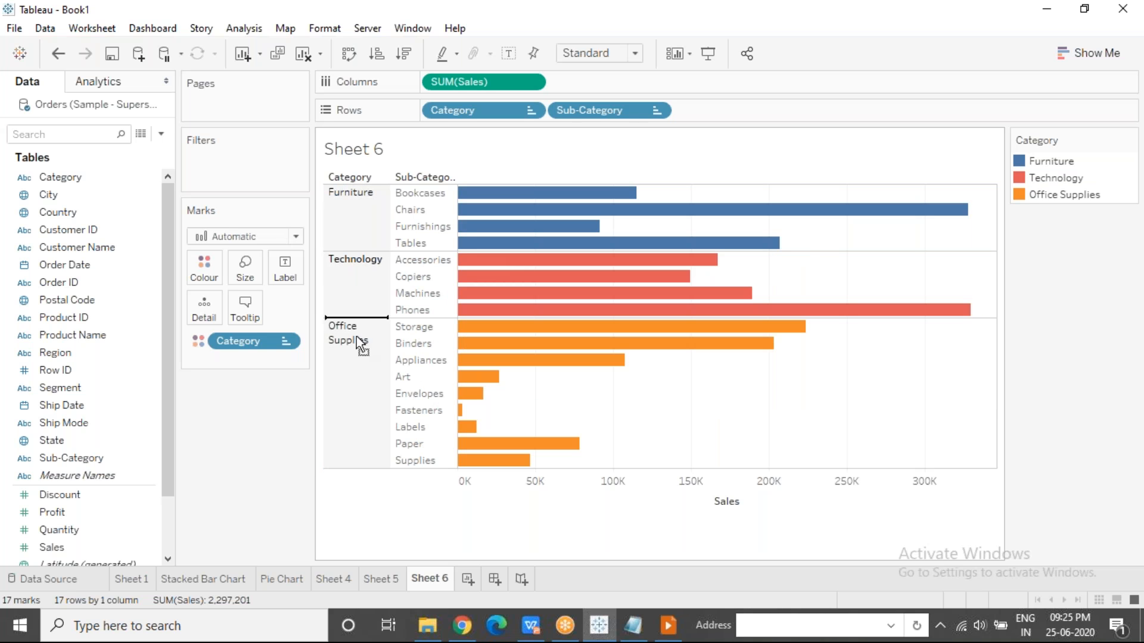
pyautogui.click(362, 257)
pyautogui.click(361, 258)
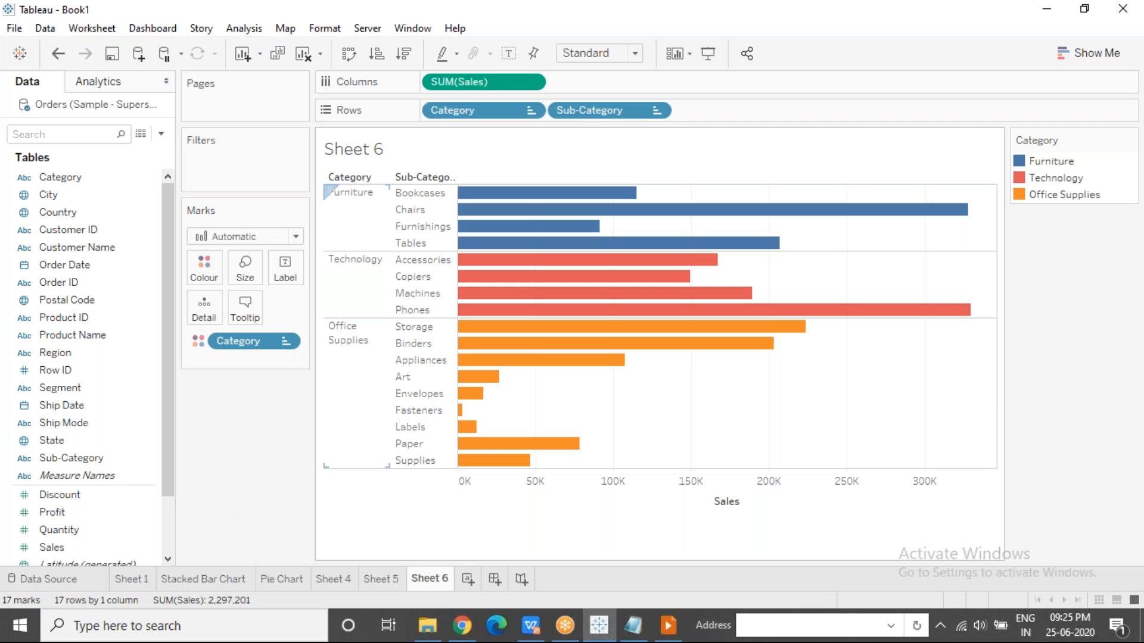
# Manually reorder the Technology sub-categories so that Machines comes before Copiers.
pyautogui.click(347, 280)
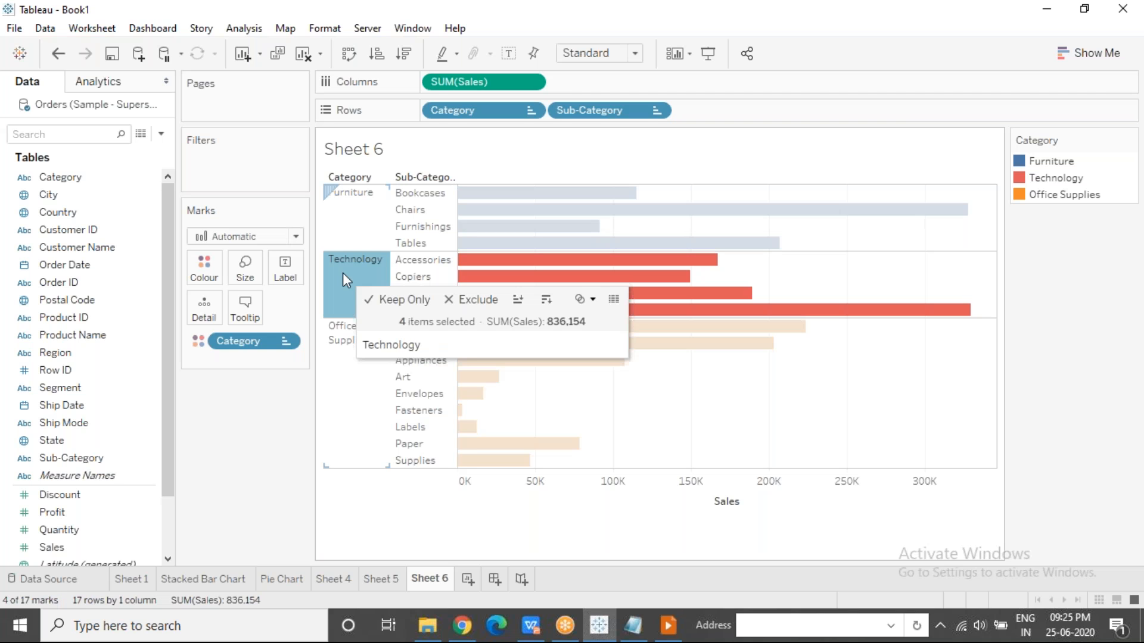
pyautogui.moveTo(430, 280); pyautogui.dragTo(434, 305)
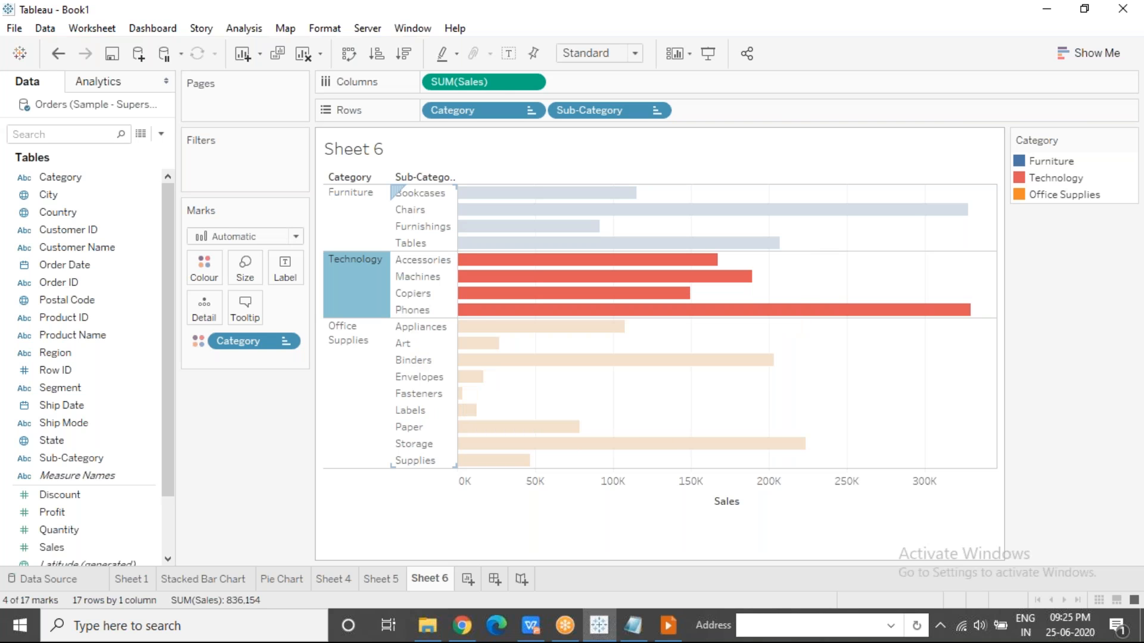
pyautogui.click(250, 486)
# Reorder the categories in the colour legend to Technology, Office Supplies, Furniture.
pyautogui.click(1042, 180)
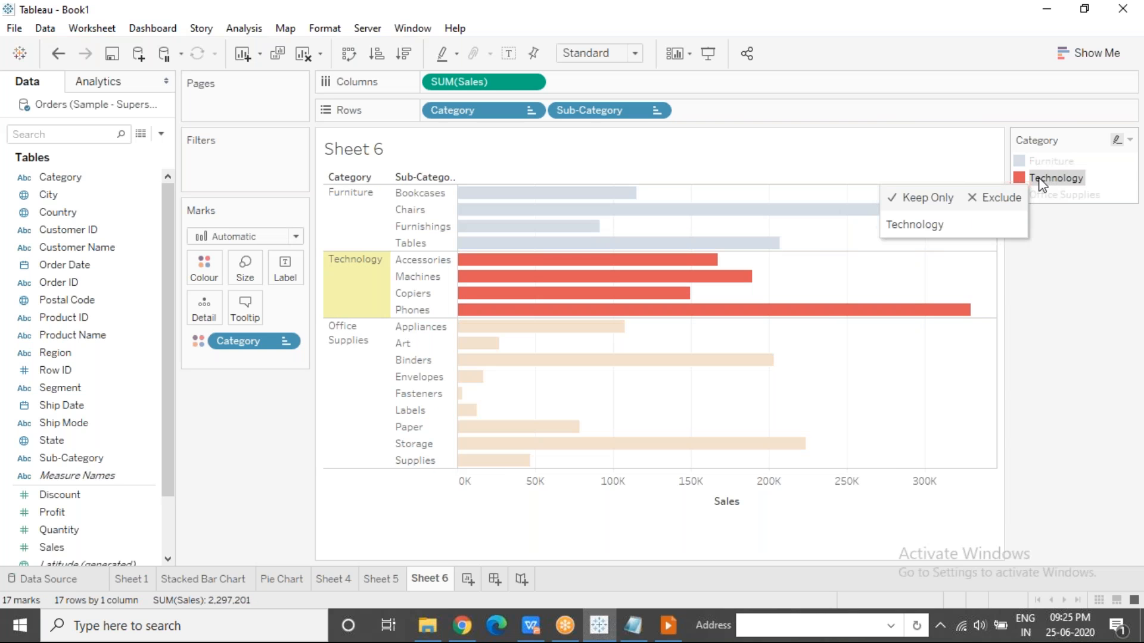
pyautogui.click(1041, 180)
pyautogui.click(1070, 178)
pyautogui.moveTo(1071, 157); pyautogui.dragTo(1070, 158)
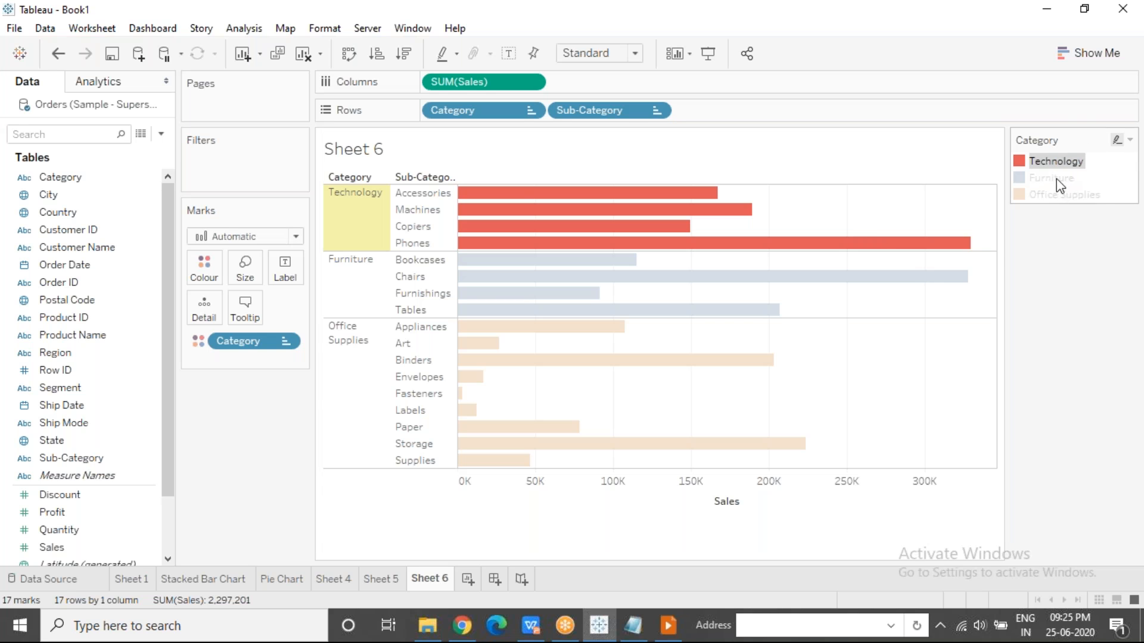
pyautogui.moveTo(1050, 198); pyautogui.dragTo(1064, 170)
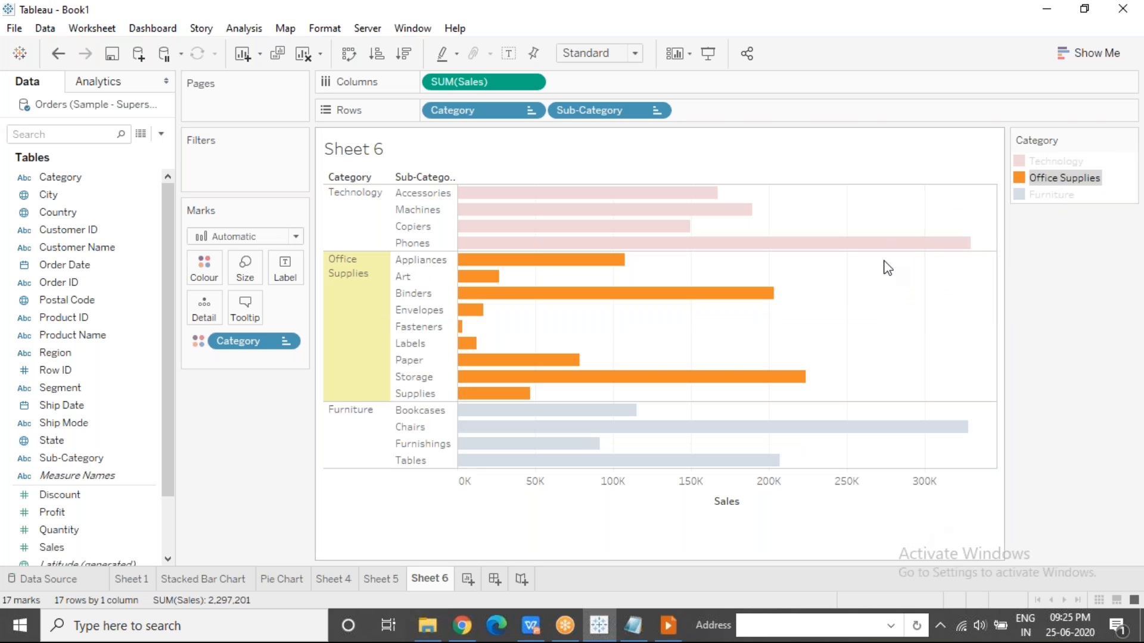
# Clear the Office Supplies highlight so all categories display in full colour.
pyautogui.click(888, 354)
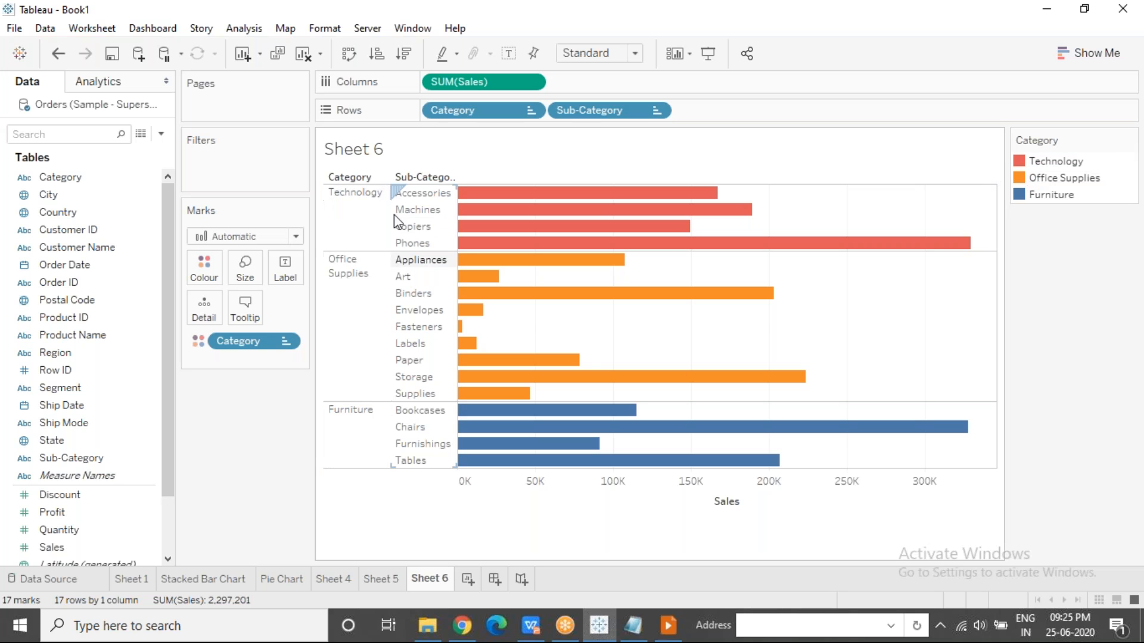
pyautogui.click(803, 35)
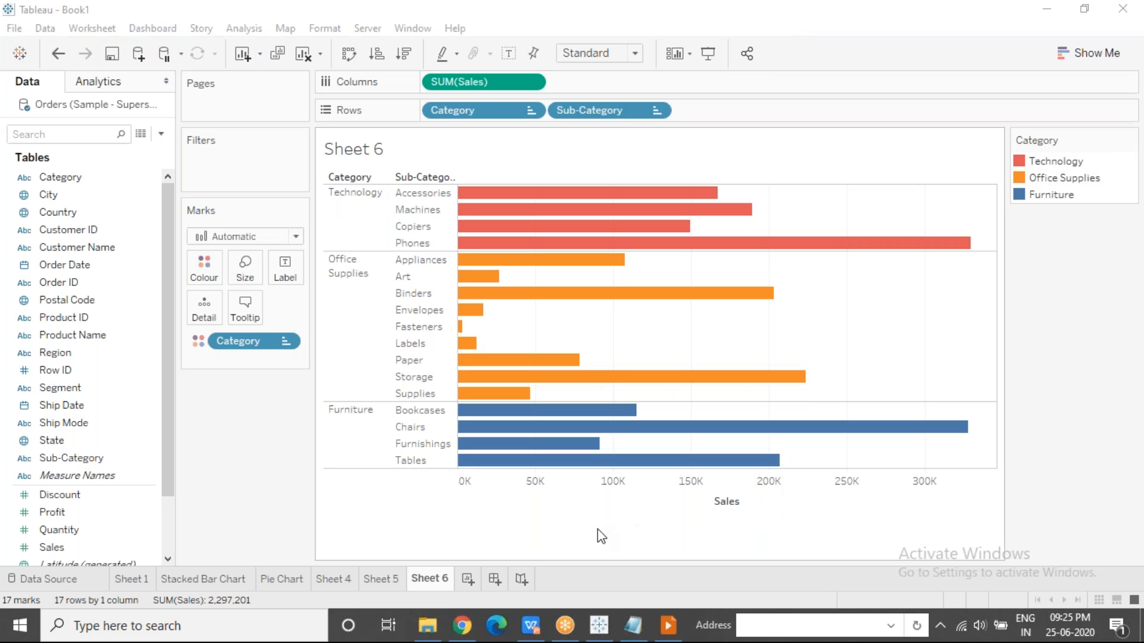
pyautogui.click(245, 424)
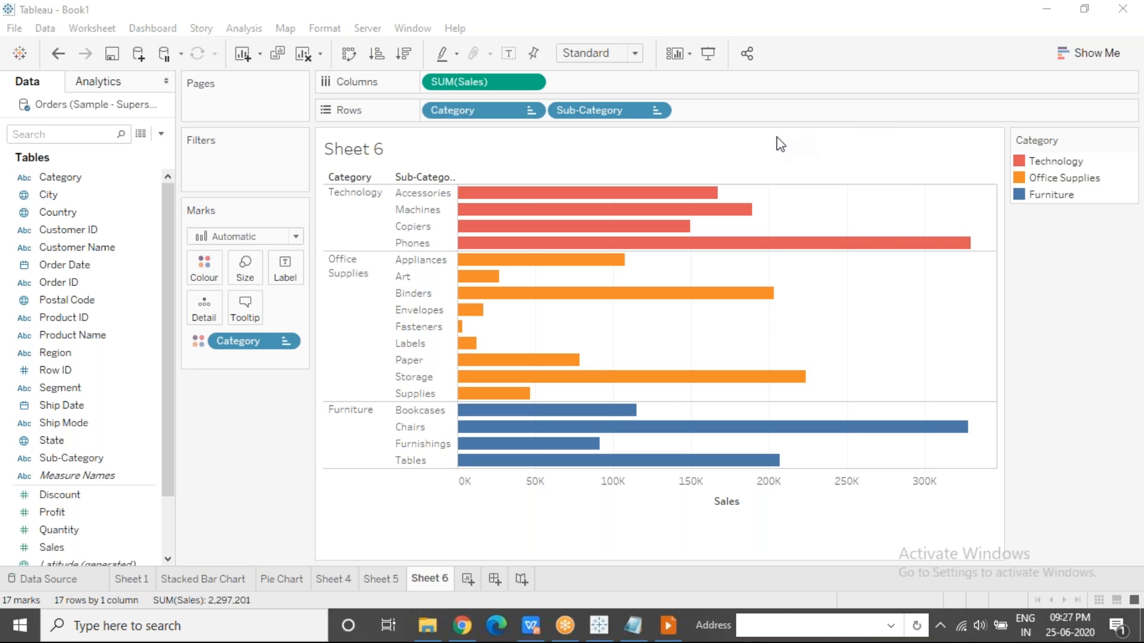
pyautogui.click(757, 324)
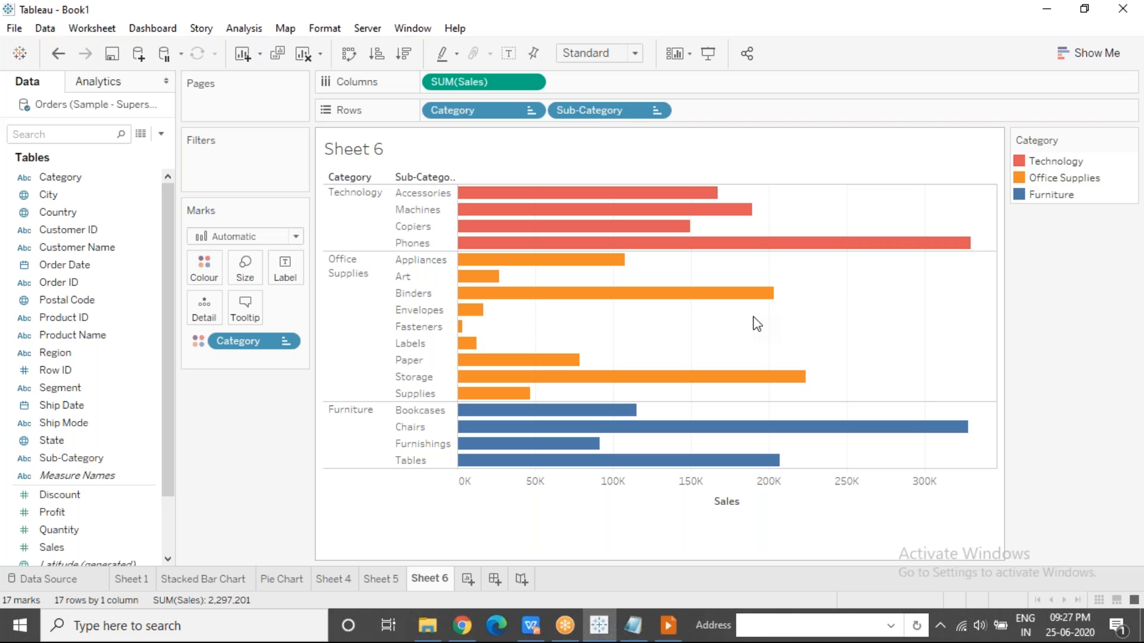
pyautogui.click(853, 102)
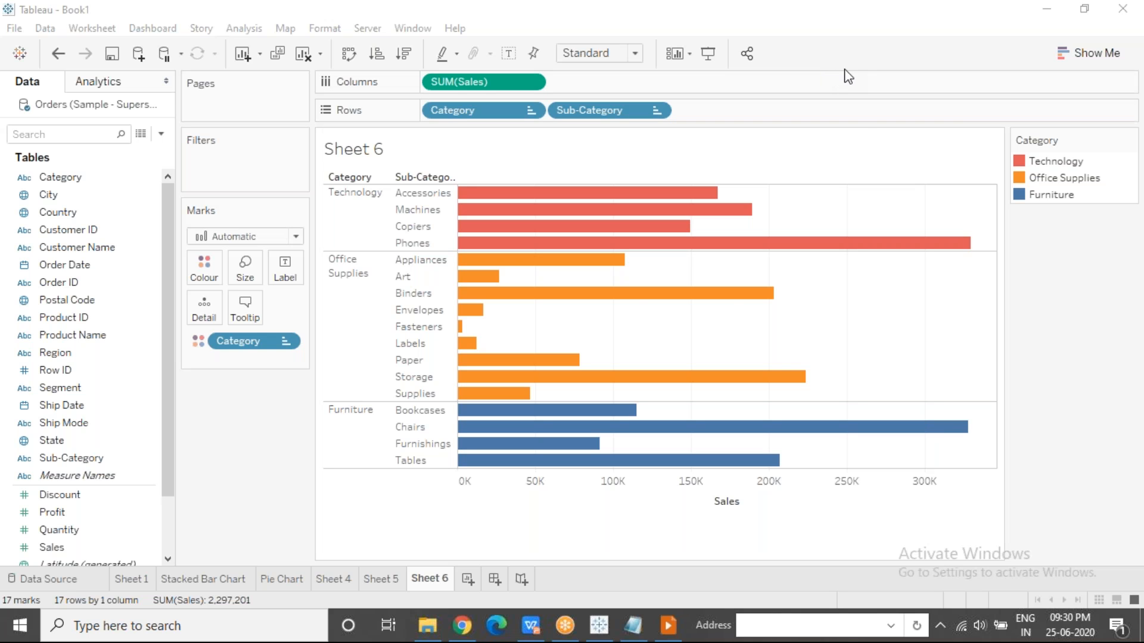
# Manually move the Furniture category above Office Supplies in the chart and return it to last place.
pyautogui.moveTo(362, 430)
pyautogui.mouseDown()
pyautogui.moveTo(334, 263)
pyautogui.moveTo(348, 239)
pyautogui.mouseUp()
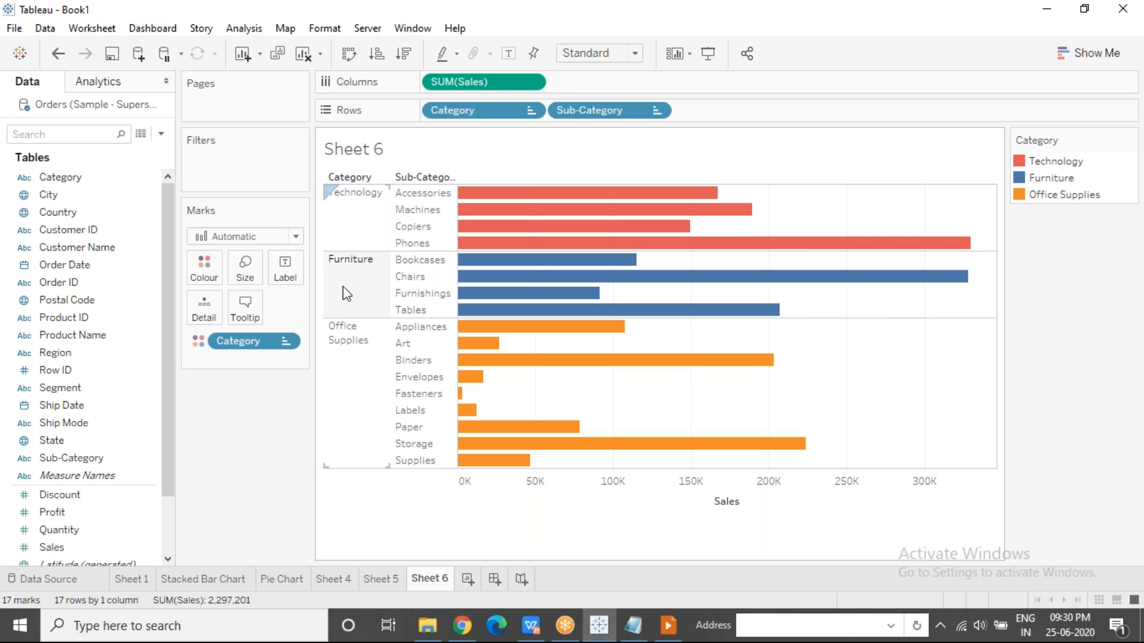
pyautogui.moveTo(355, 417); pyautogui.dragTo(345, 236)
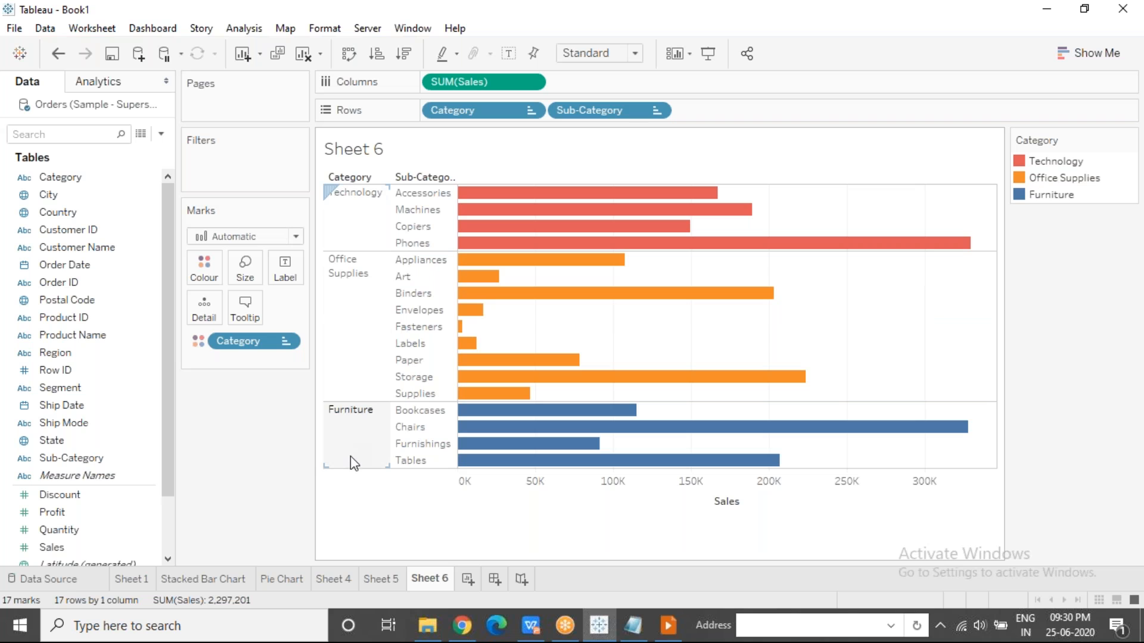
# Move Furnishings above Chairs within Furniture and back again, undoing the accidental row height change.
pyautogui.moveTo(429, 450); pyautogui.dragTo(427, 417)
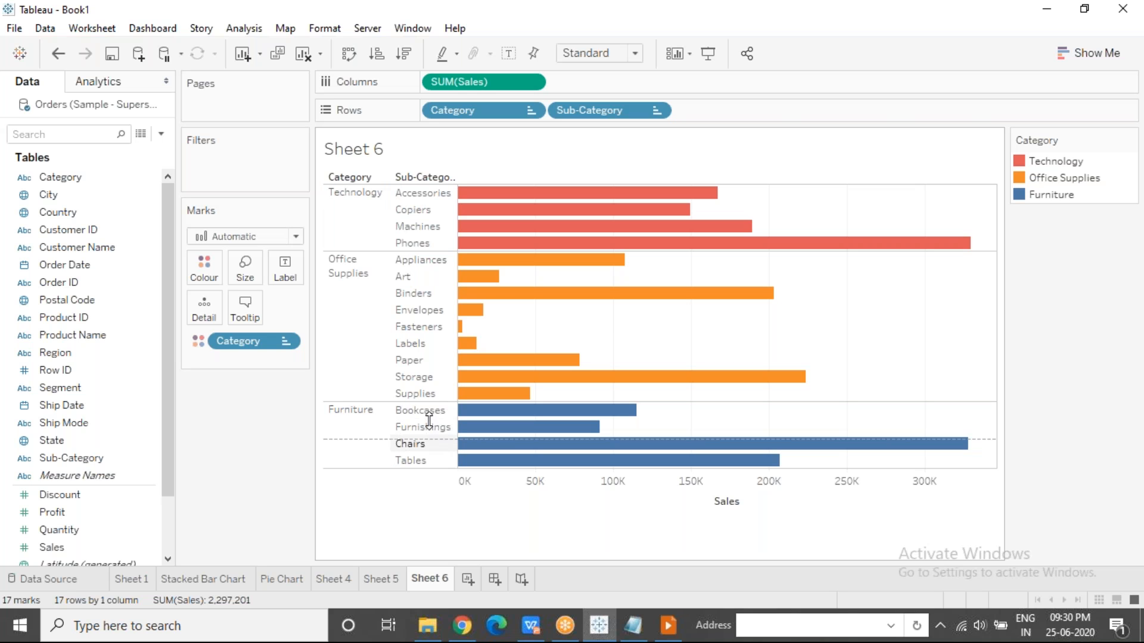
pyautogui.moveTo(438, 470); pyautogui.dragTo(437, 500)
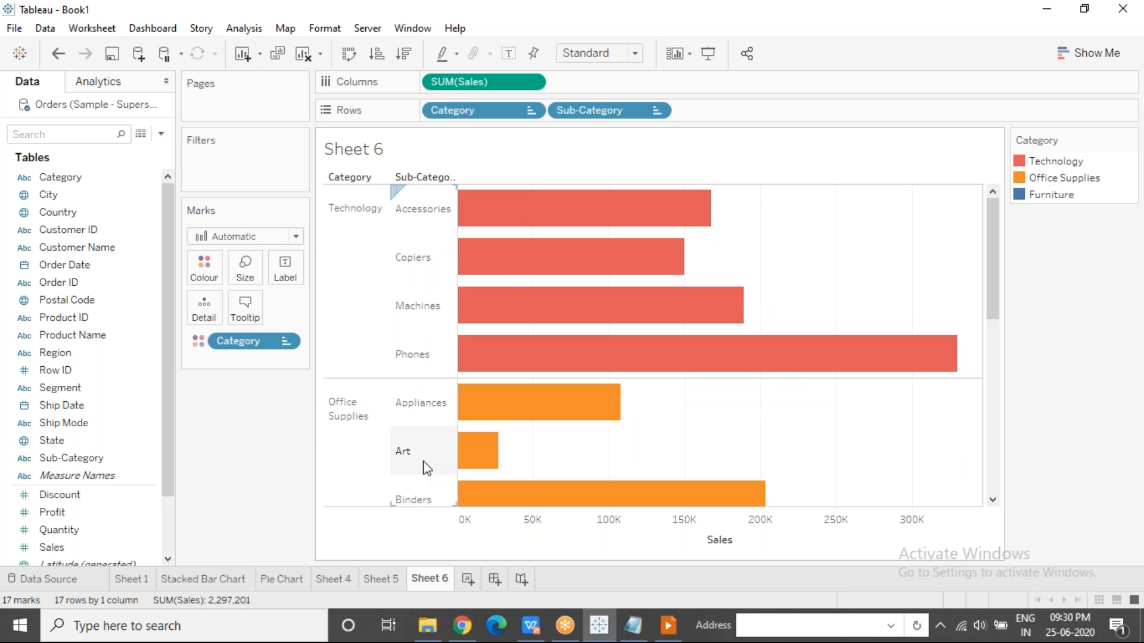
pyautogui.hotkey('ctrl', 'z')
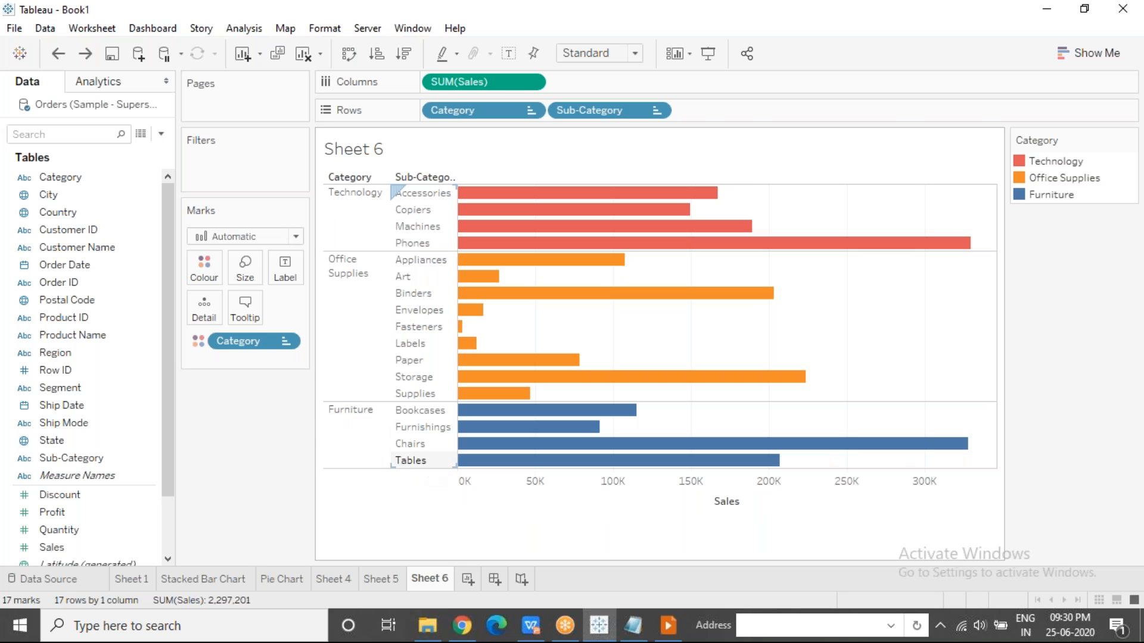
pyautogui.moveTo(421, 448); pyautogui.dragTo(416, 421)
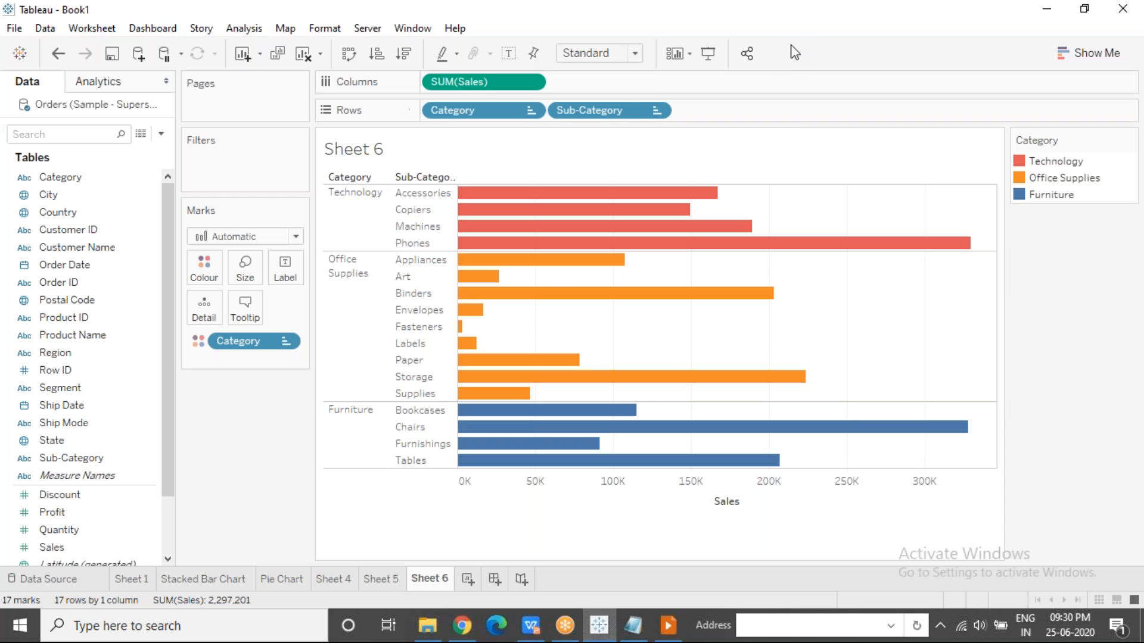
# Create a new worksheet and name it Filter.
pyautogui.click(794, 24)
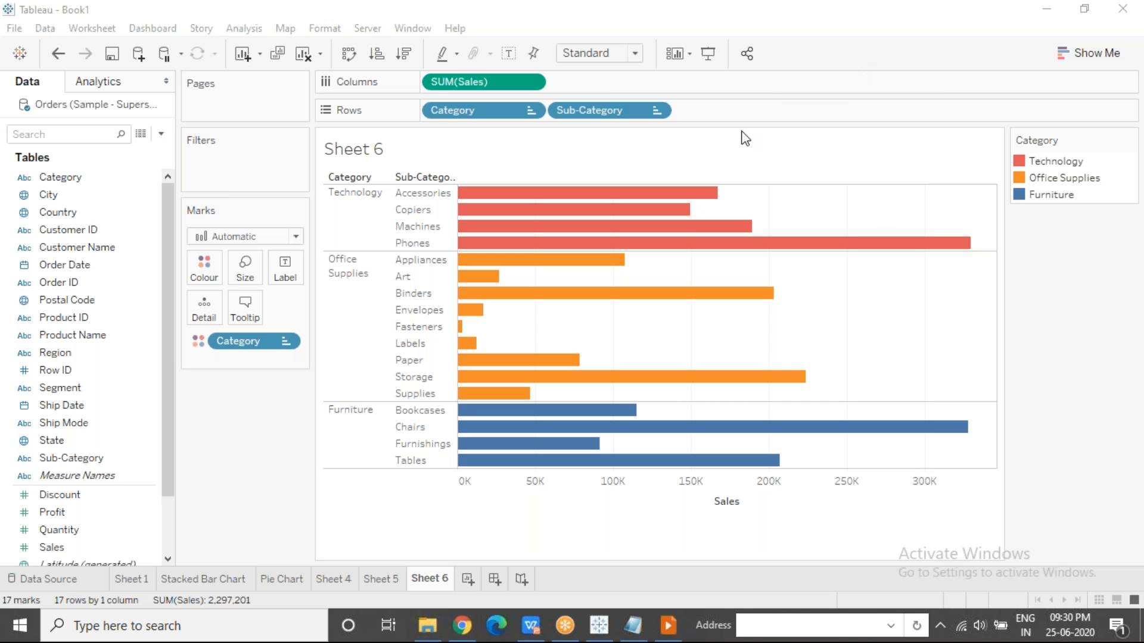
pyautogui.click(465, 579)
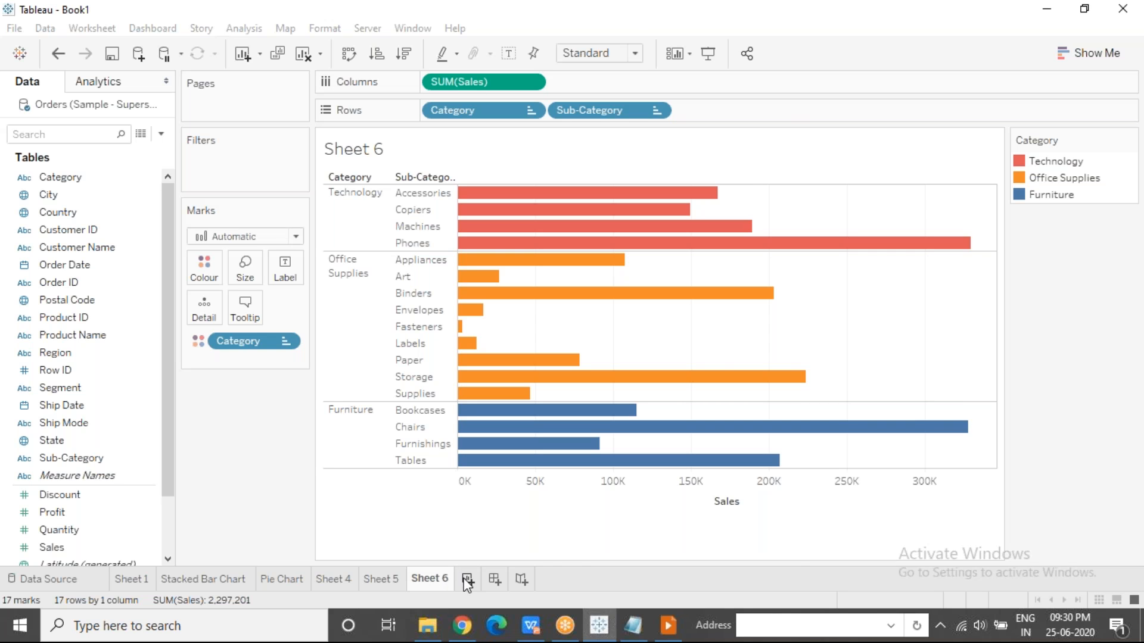
pyautogui.click(467, 579)
pyautogui.doubleClick(470, 580)
pyautogui.write('Filter')
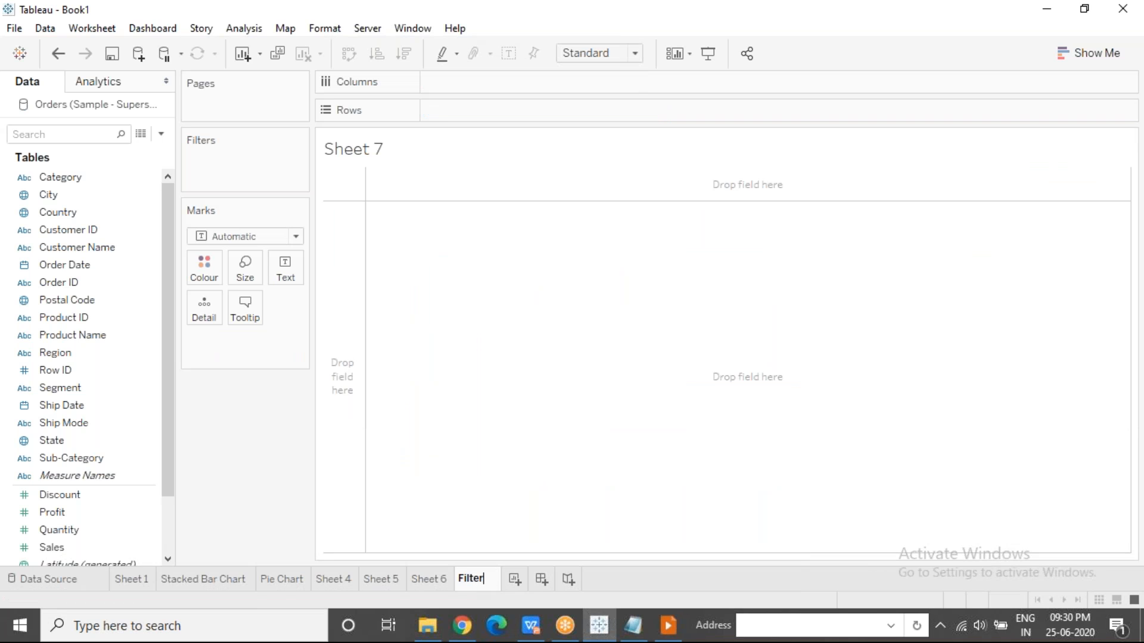
pyautogui.click(534, 405)
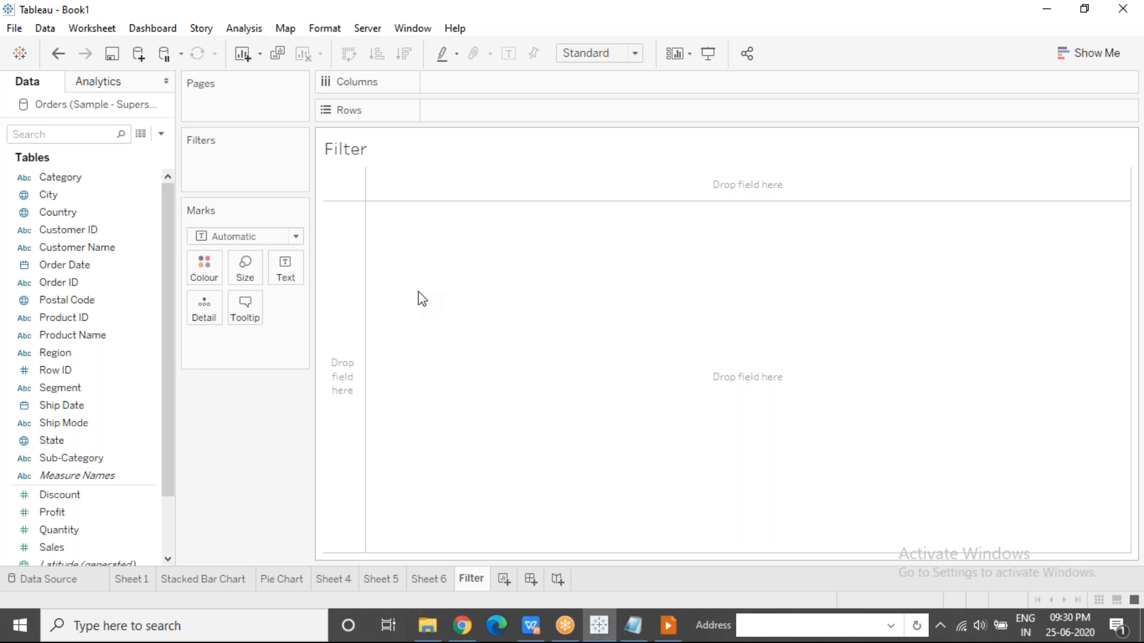
# Try a data source filter on the Region field with Central selected, and cancel it without saving.
pyautogui.click(85, 497)
pyautogui.click(65, 580)
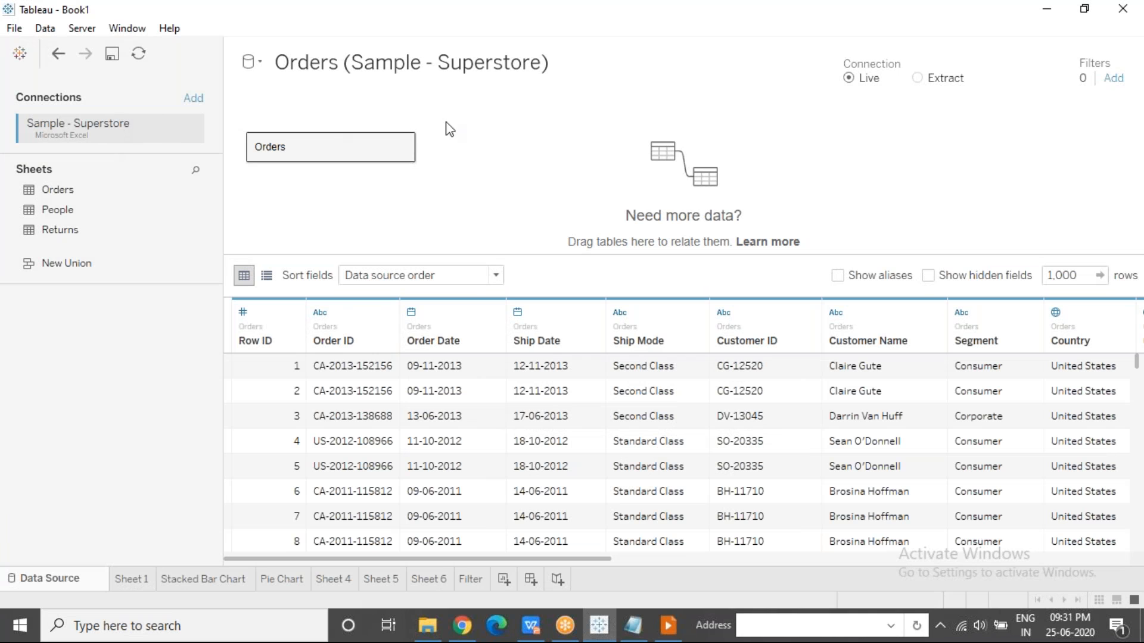
pyautogui.click(1114, 78)
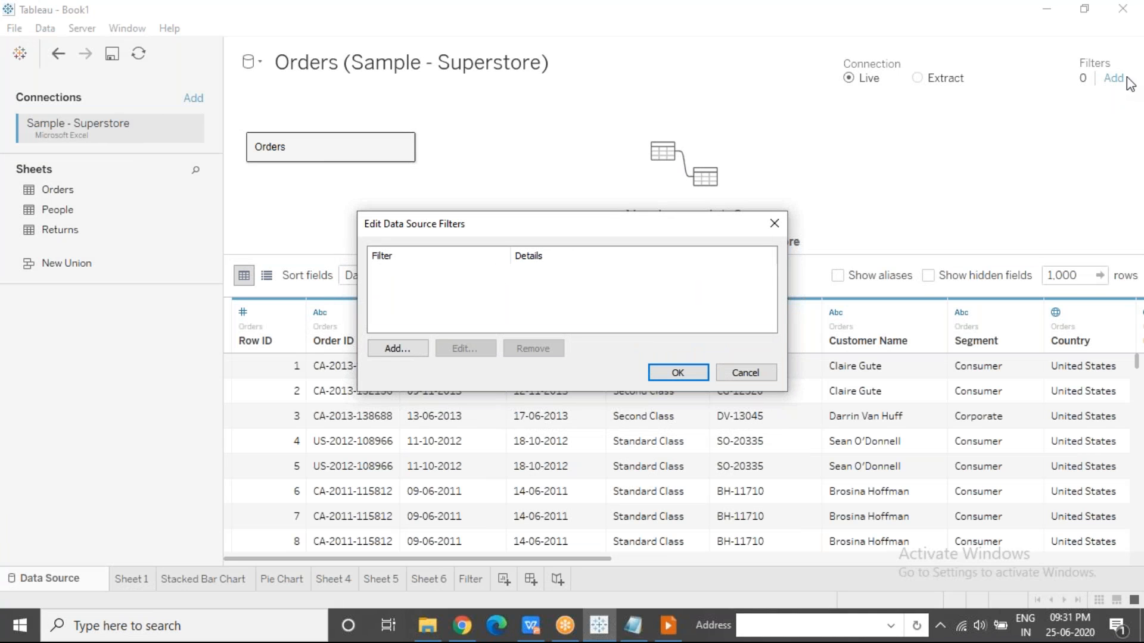
pyautogui.click(417, 349)
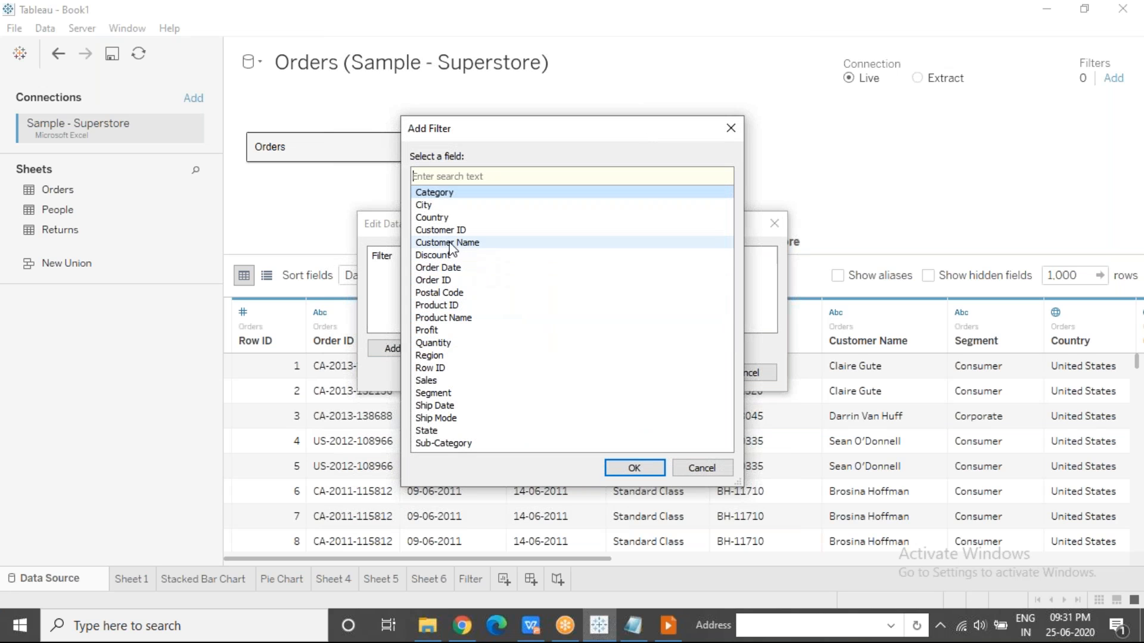
pyautogui.click(462, 357)
pyautogui.click(621, 468)
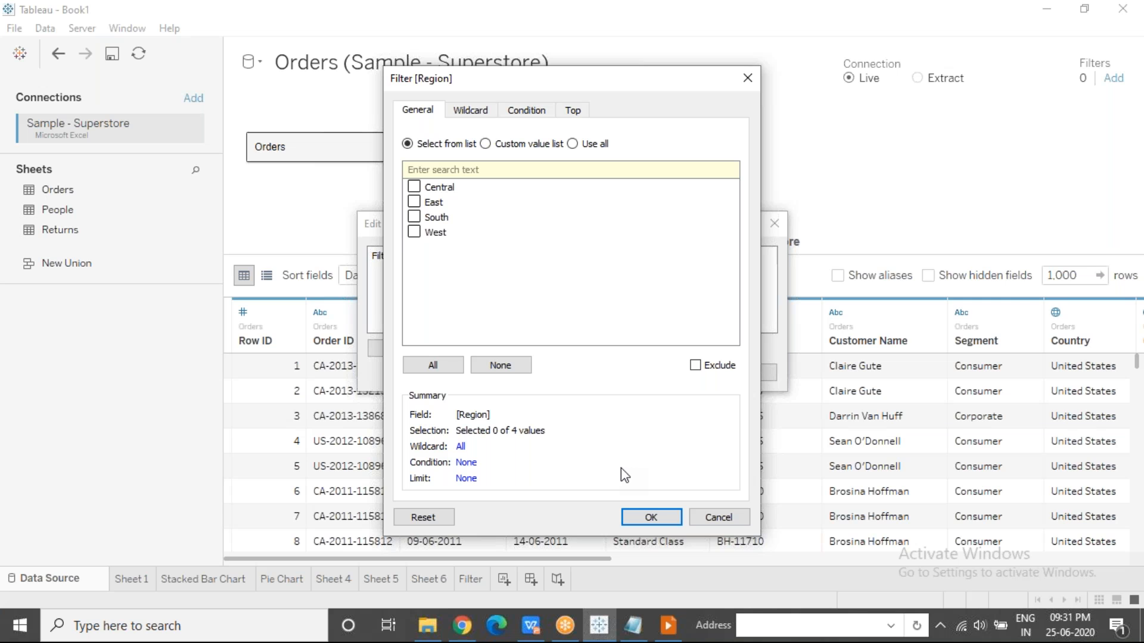
pyautogui.click(414, 187)
pyautogui.click(721, 518)
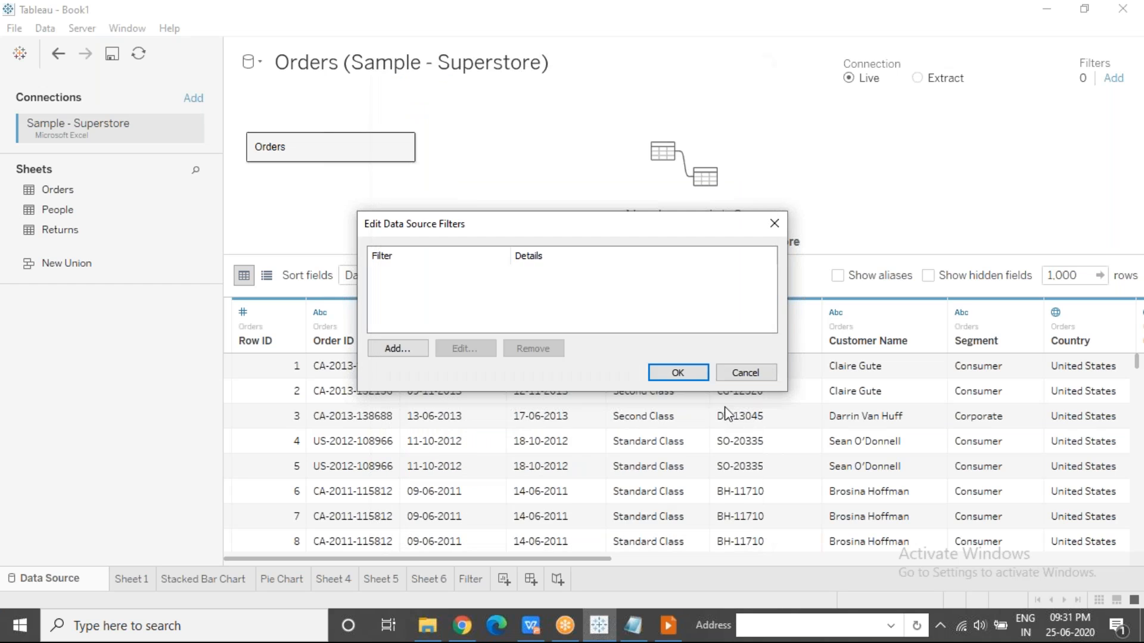
pyautogui.click(745, 373)
# Switch the data source connection to Extract and look at the fields available for an extract filter.
pyautogui.click(917, 78)
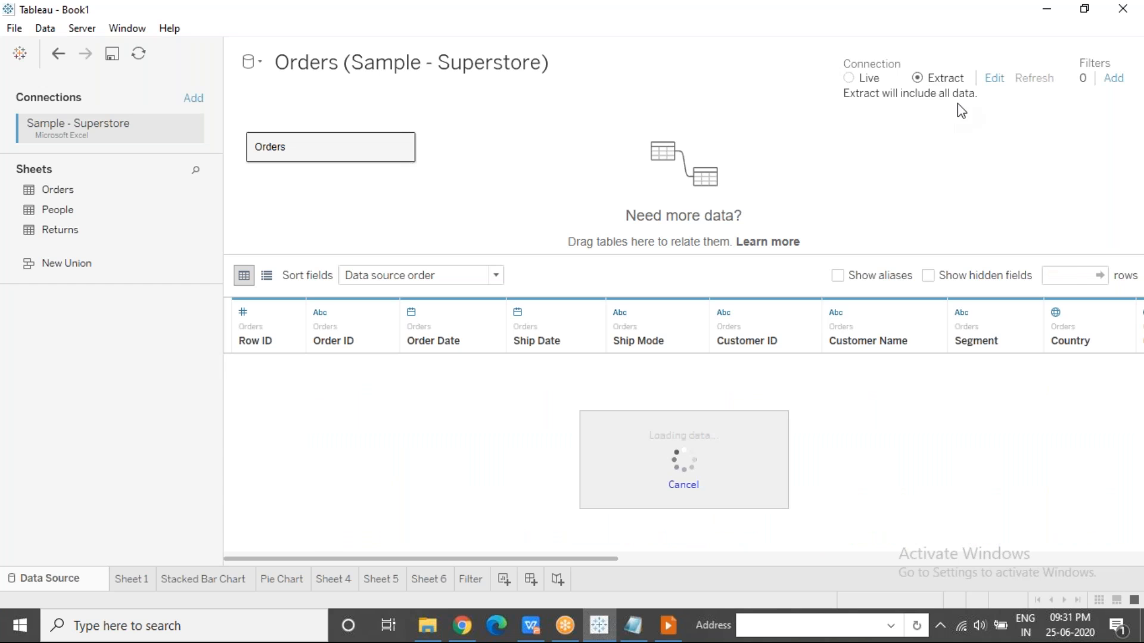
pyautogui.click(992, 80)
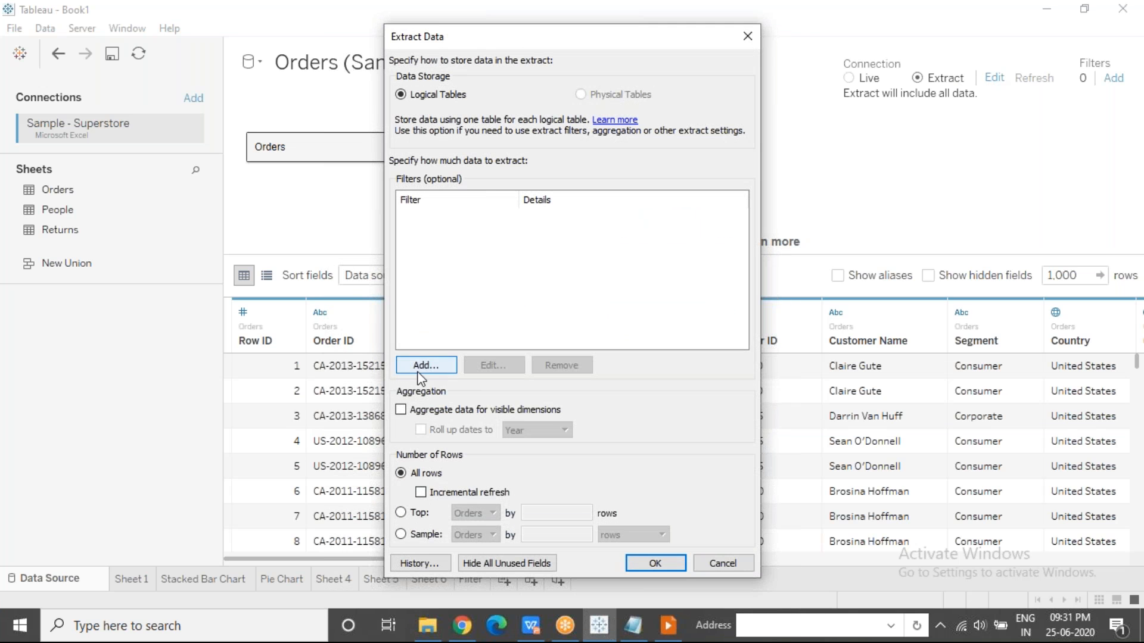
pyautogui.click(419, 372)
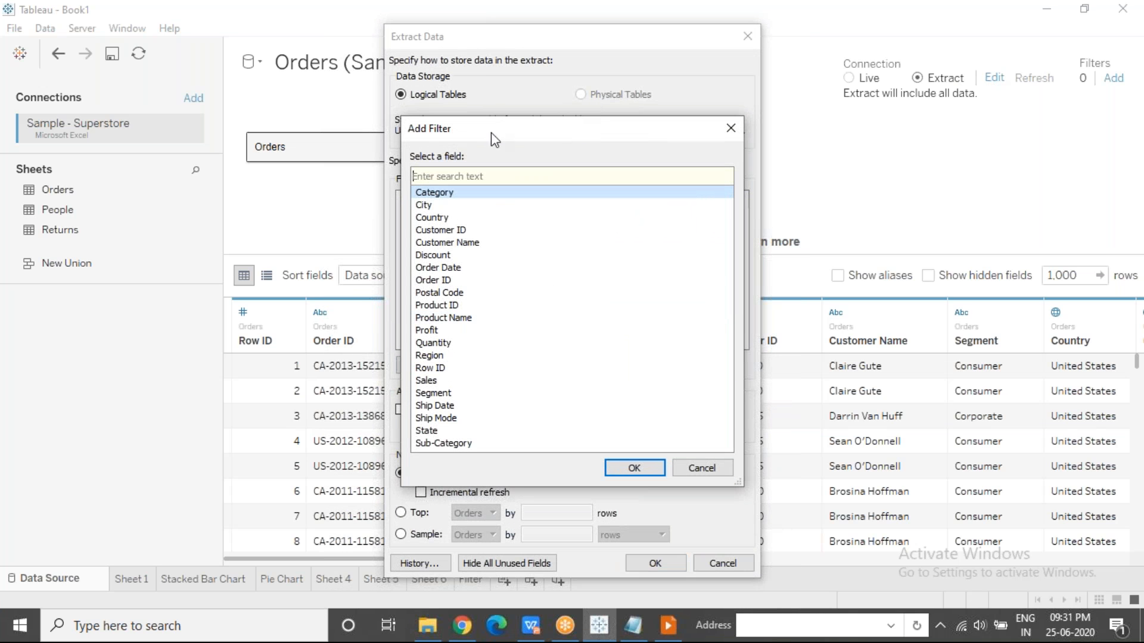
pyautogui.moveTo(505, 129); pyautogui.dragTo(711, 141)
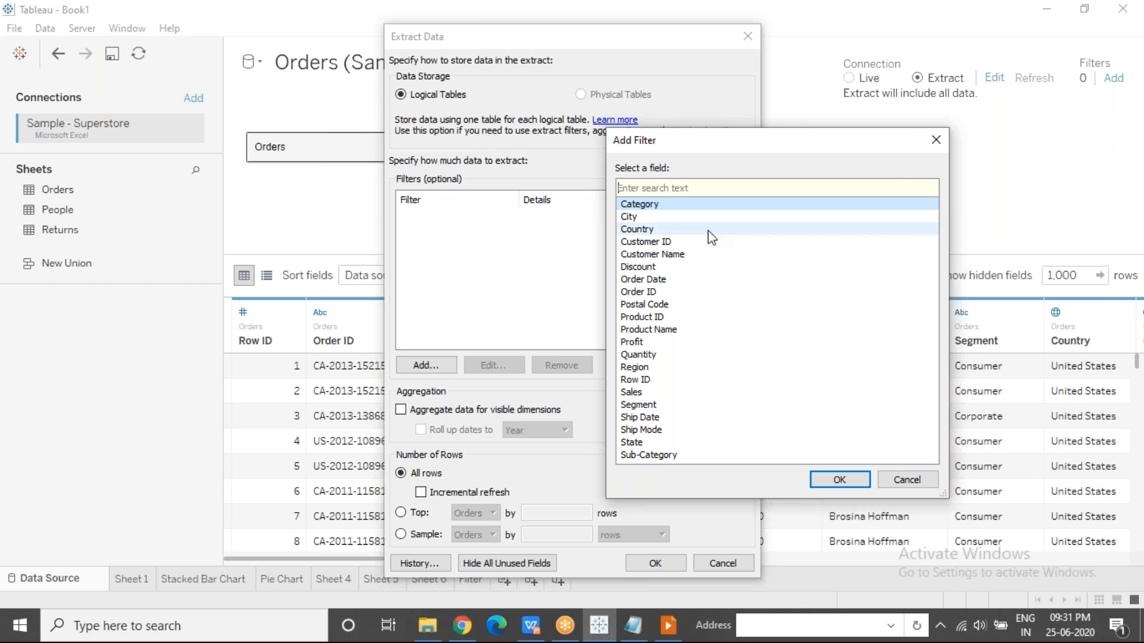
pyautogui.click(936, 139)
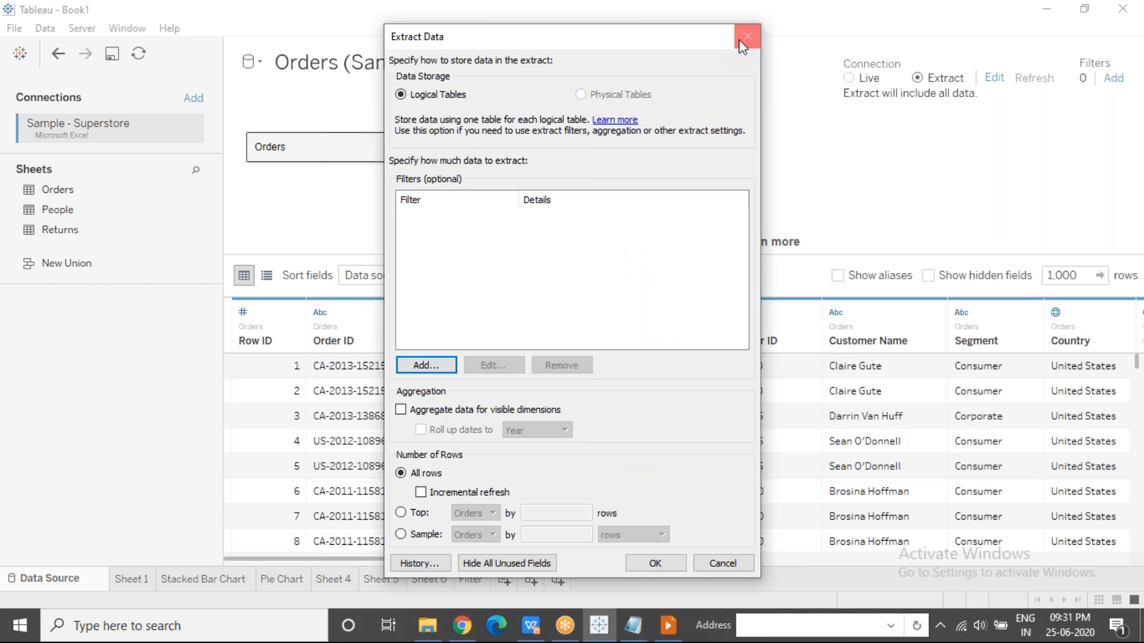
pyautogui.click(745, 38)
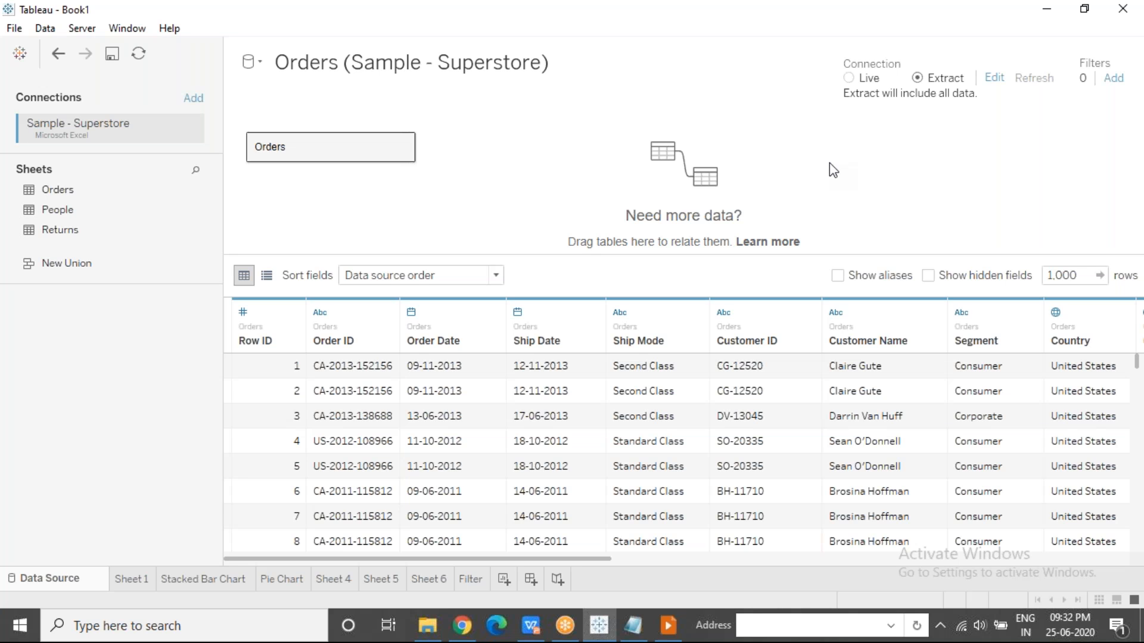
# Reopen and dismiss the extract settings, and set the data source connection back to Live.
pyautogui.click(995, 79)
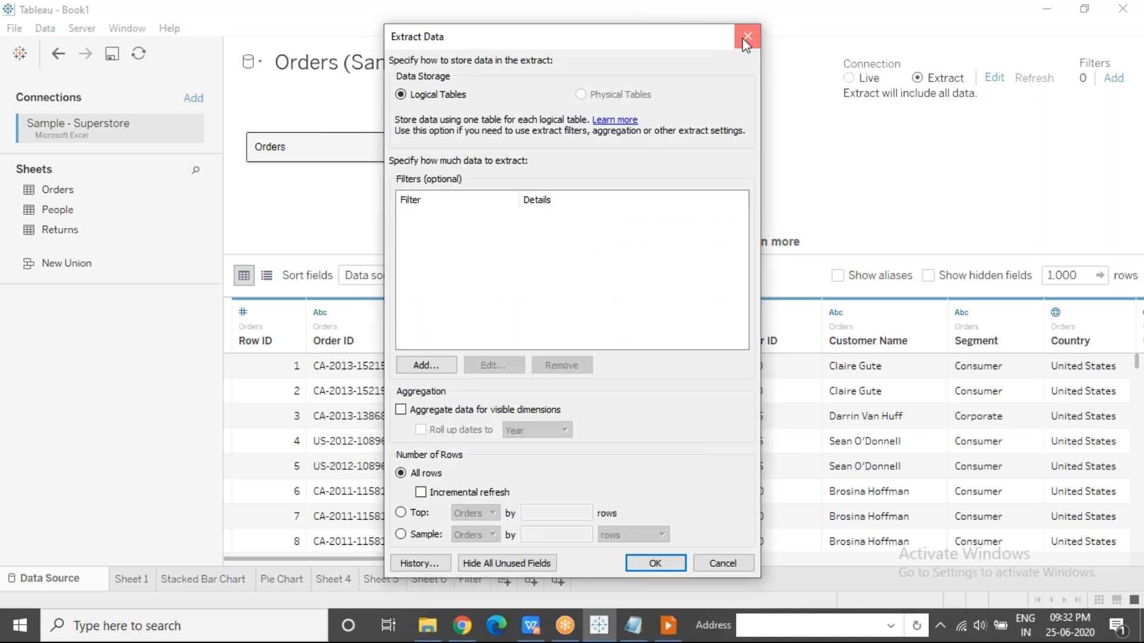
pyautogui.click(744, 37)
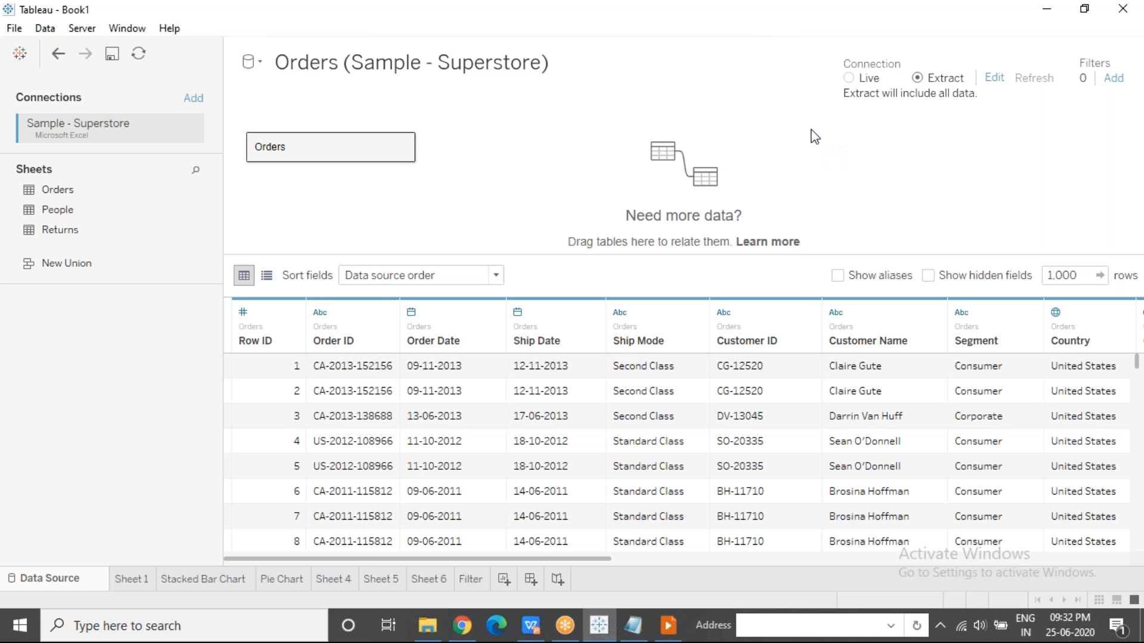
pyautogui.click(849, 78)
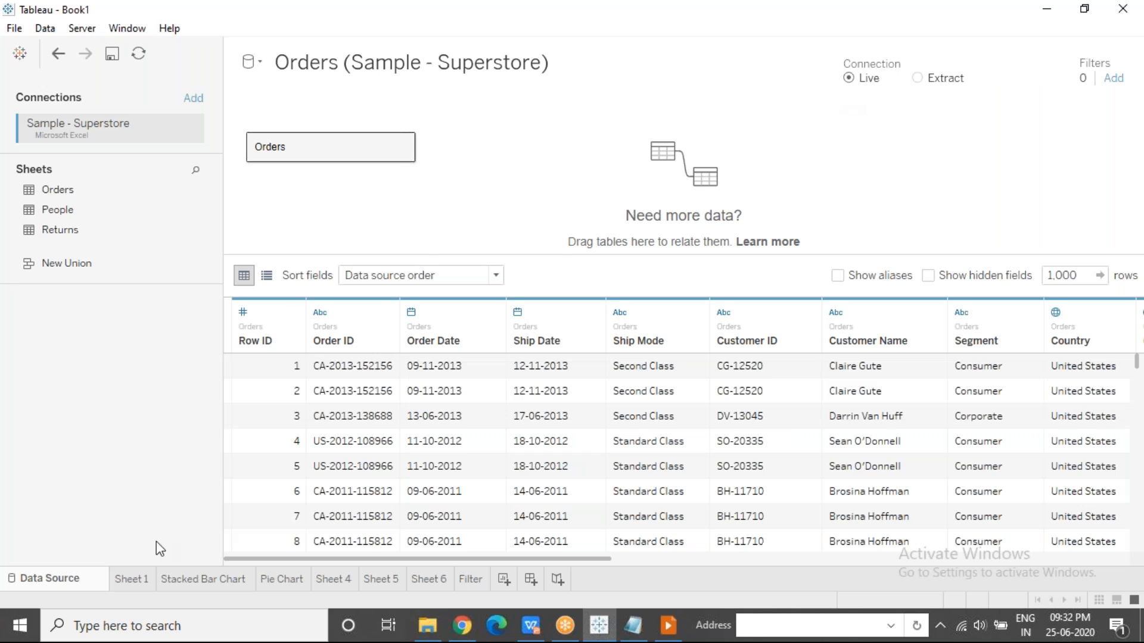
# On the Filter worksheet, build a bar chart with Sub-Category on rows and Profit on columns.
pyautogui.click(452, 579)
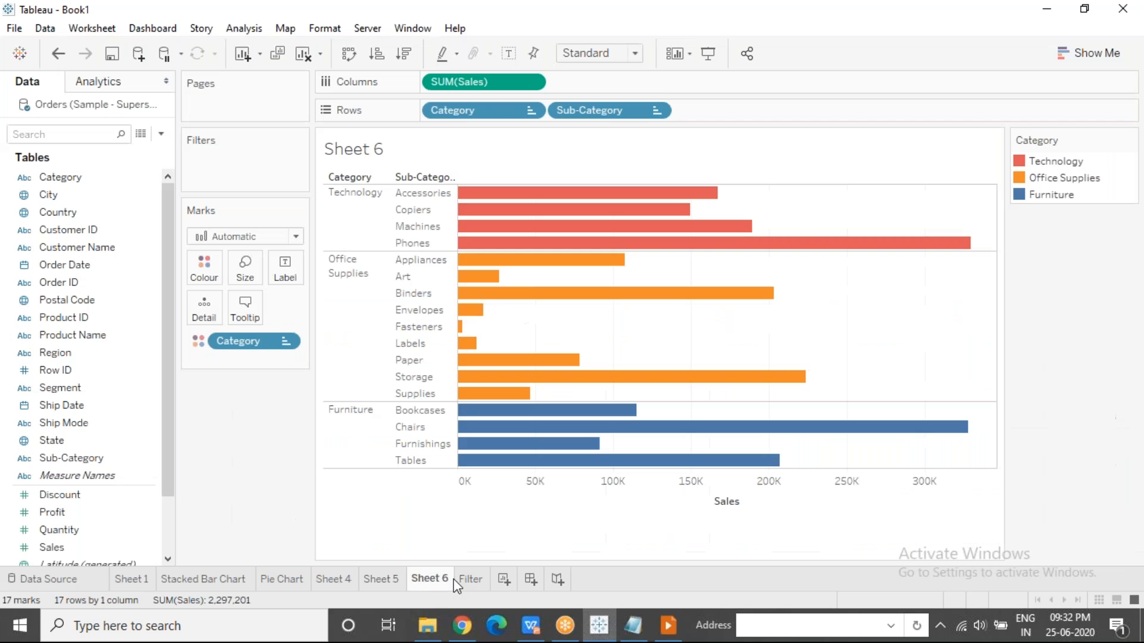
pyautogui.click(468, 578)
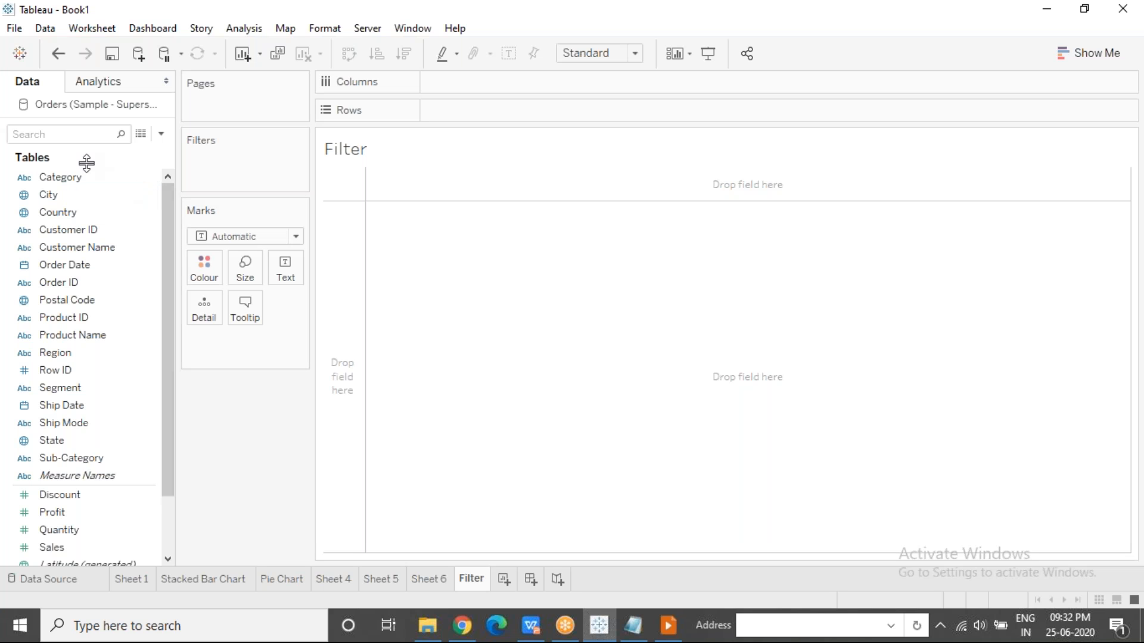
pyautogui.moveTo(85, 459); pyautogui.dragTo(471, 112)
pyautogui.moveTo(56, 513); pyautogui.dragTo(463, 85)
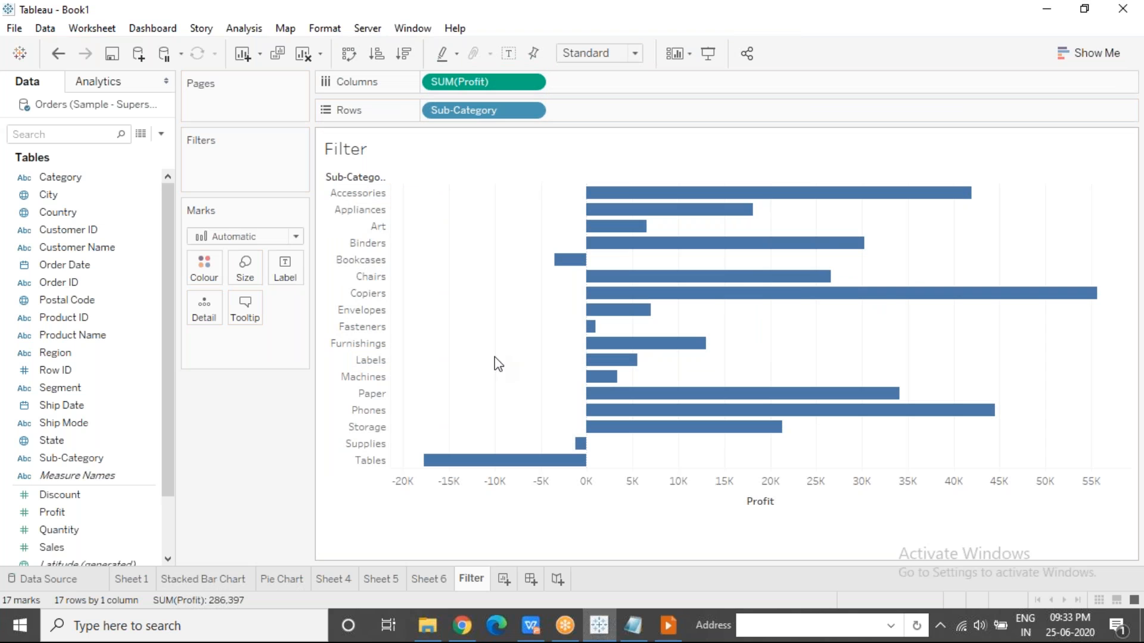
pyautogui.click(668, 635)
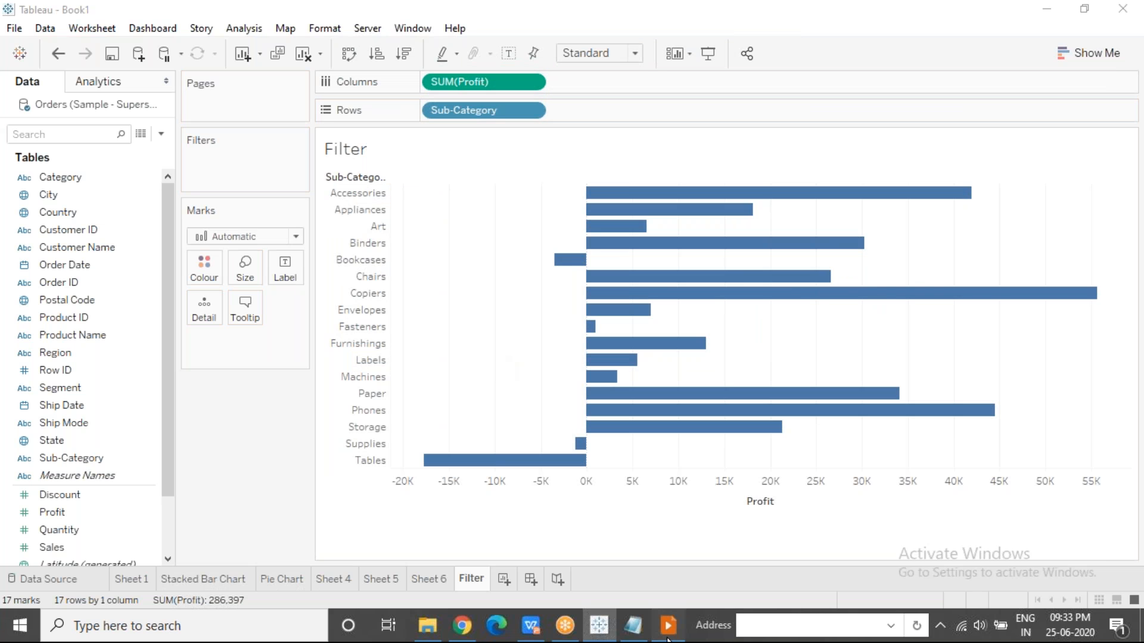
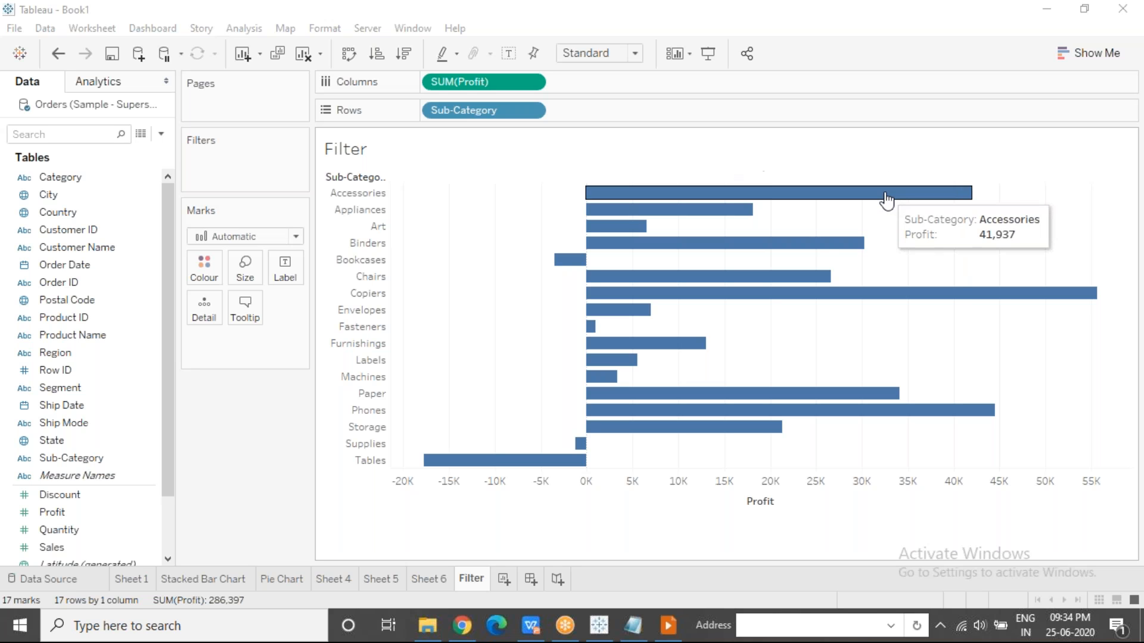
# Add the Sub-Category field as a filter on the Profit by Sub-Category chart.
pyautogui.moveTo(815, 251)
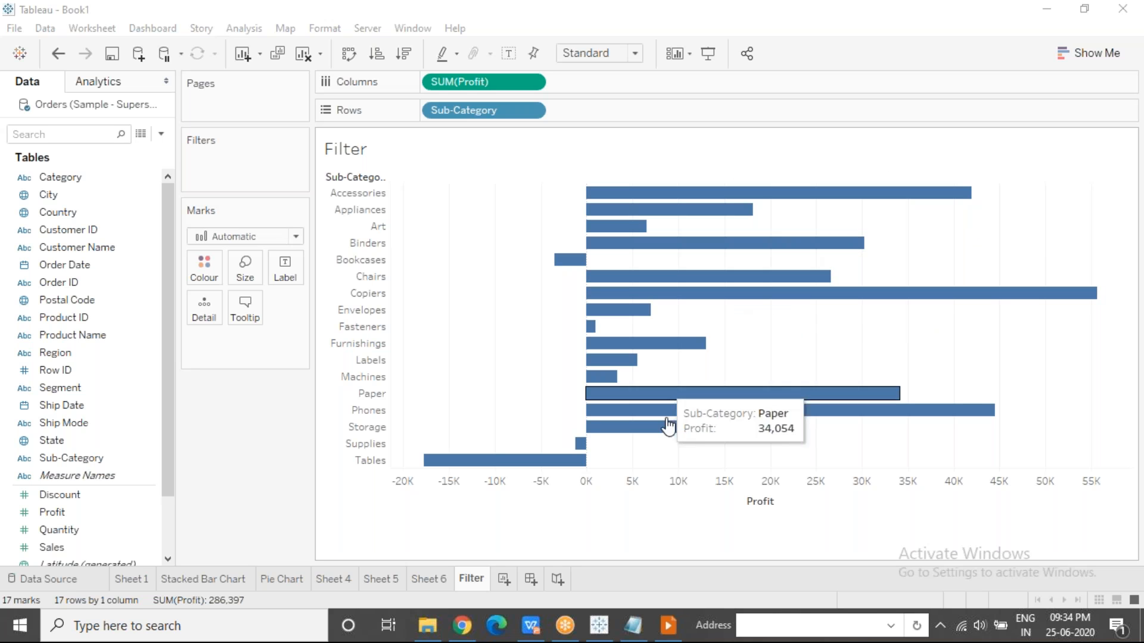
pyautogui.moveTo(498, 467)
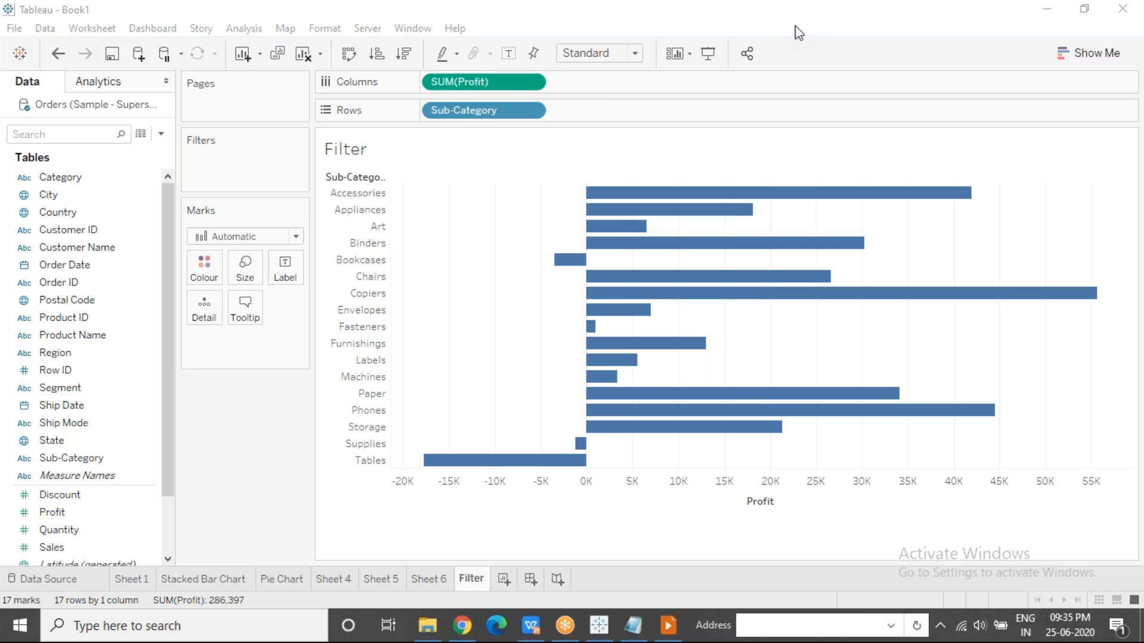
pyautogui.click(502, 359)
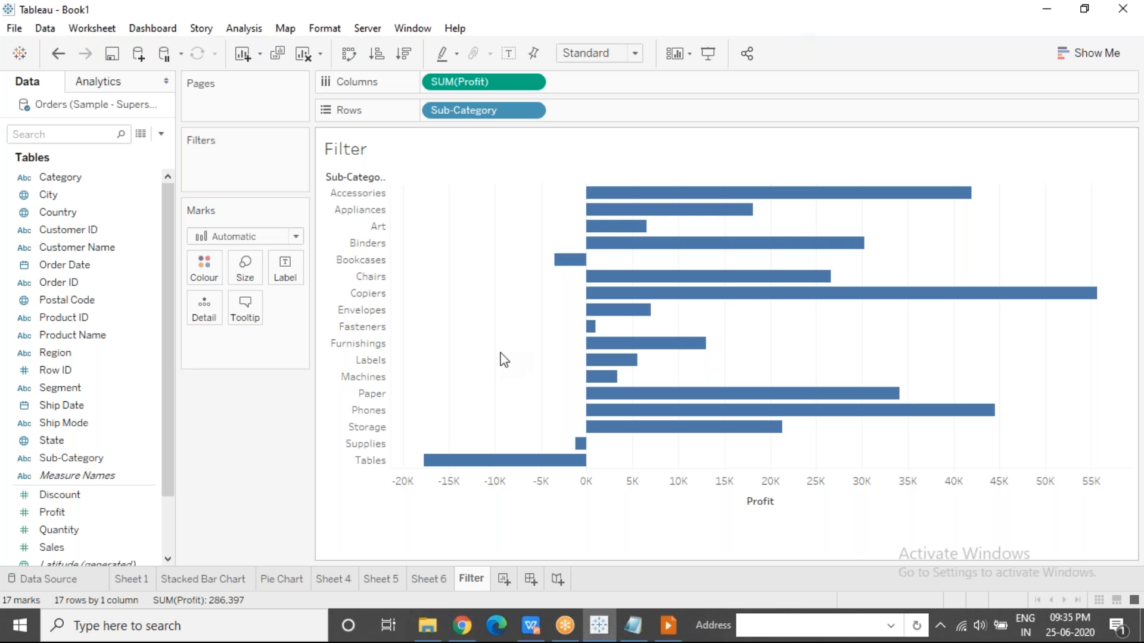
pyautogui.click(83, 462)
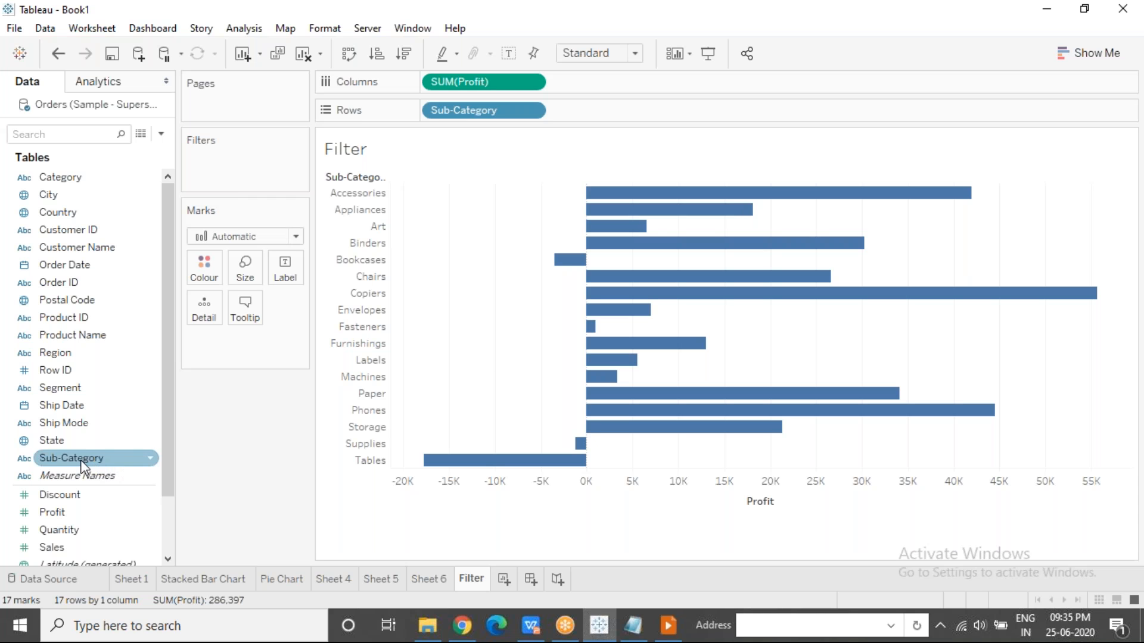
pyautogui.moveTo(81, 460); pyautogui.dragTo(218, 166)
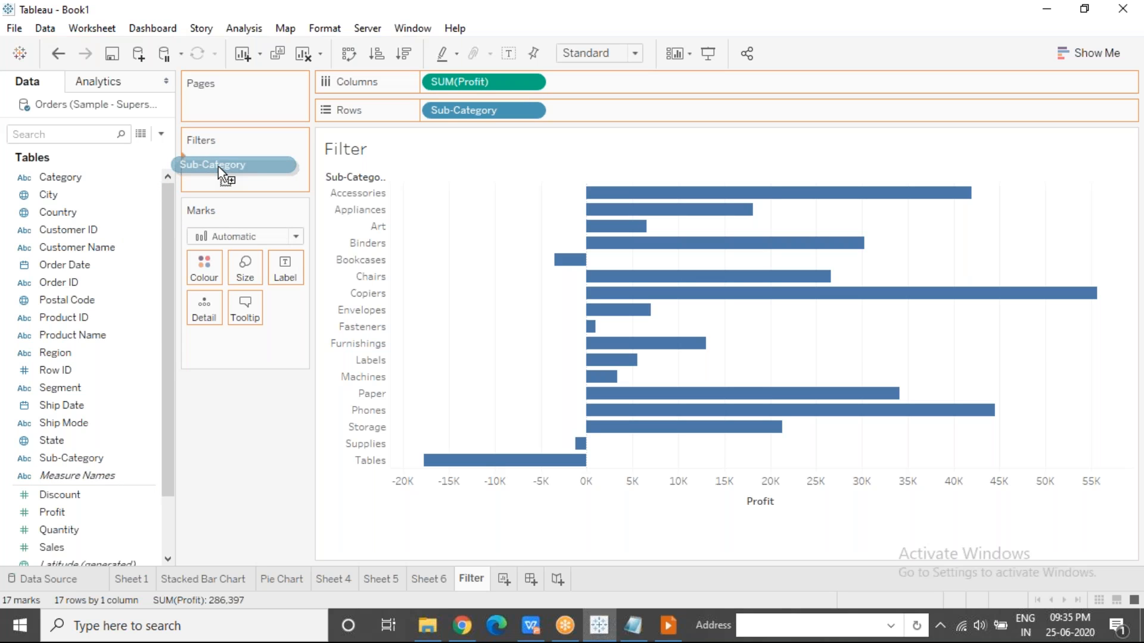
pyautogui.moveTo(218, 166); pyautogui.dragTo(218, 167)
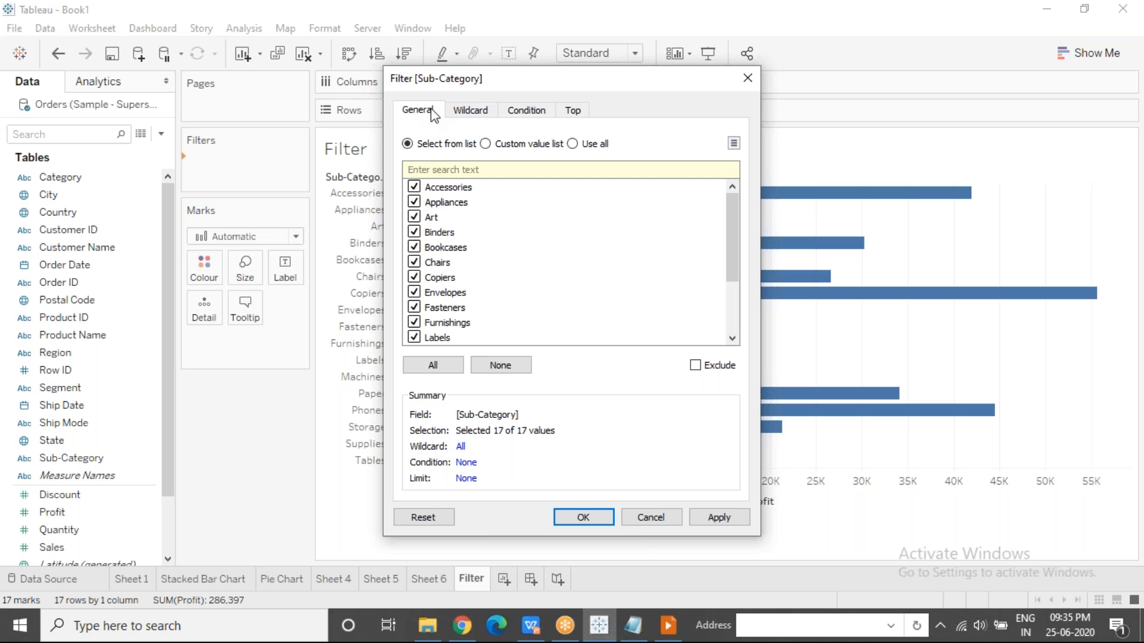
# Look through the Wildcard, Condition and Top settings of the Sub-Category filter, and return to the General list of values.
pyautogui.click(468, 116)
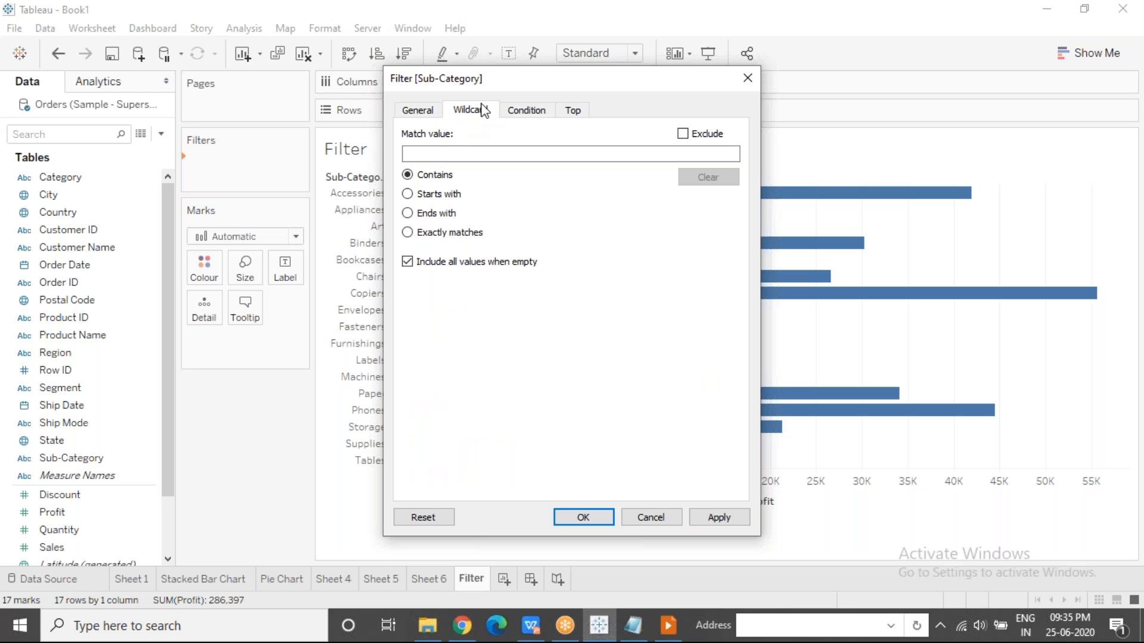
pyautogui.click(516, 113)
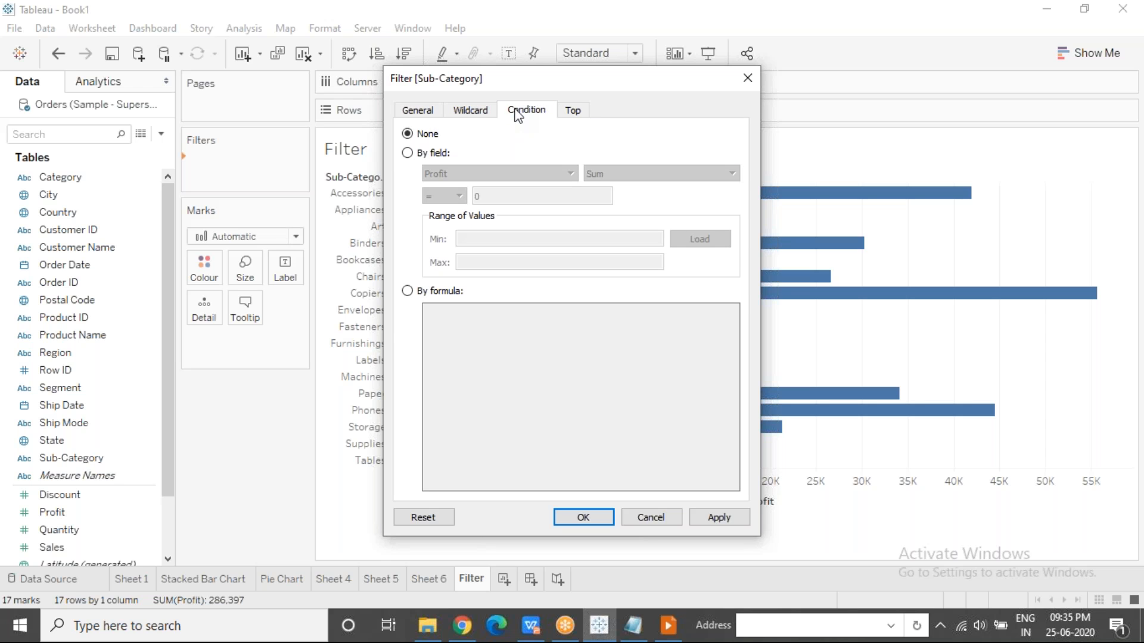
pyautogui.click(572, 113)
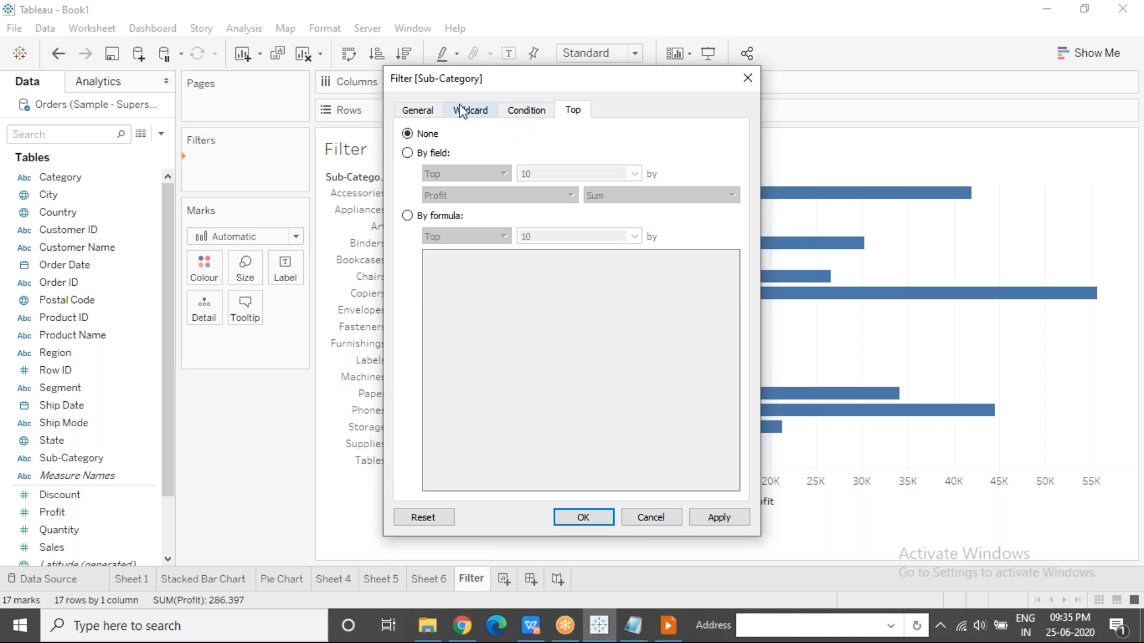
pyautogui.click(433, 112)
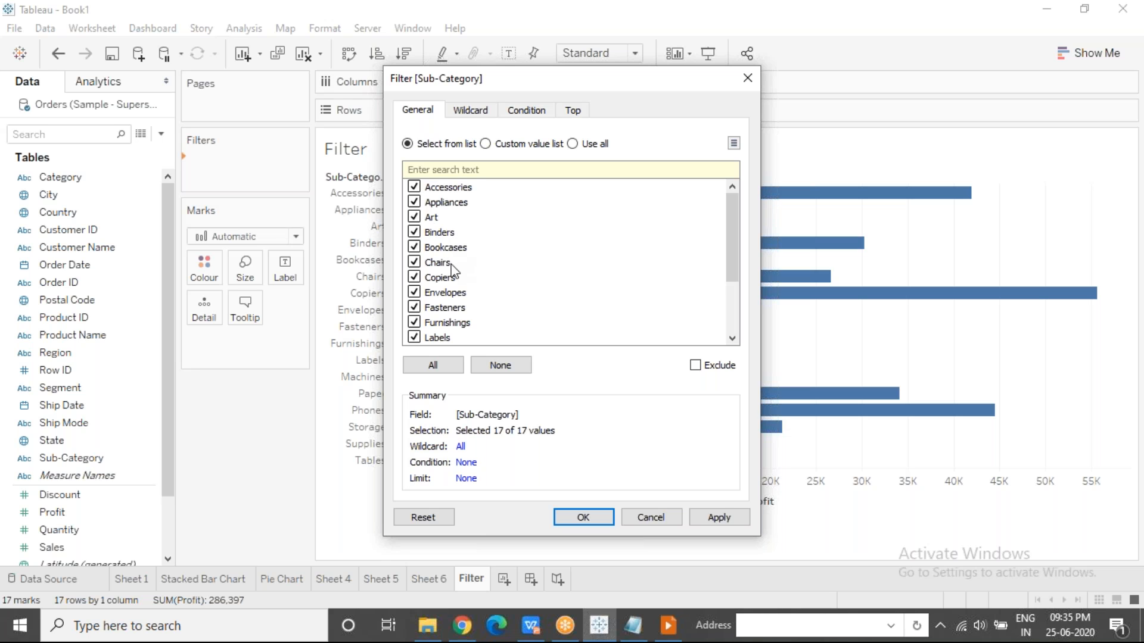
# Deselect Accessories, Appliances and Art in the Sub-Category filter and apply the selection to the chart.
pyautogui.click(419, 189)
pyautogui.click(415, 217)
pyautogui.click(415, 203)
pyautogui.moveTo(542, 83); pyautogui.dragTo(605, 60)
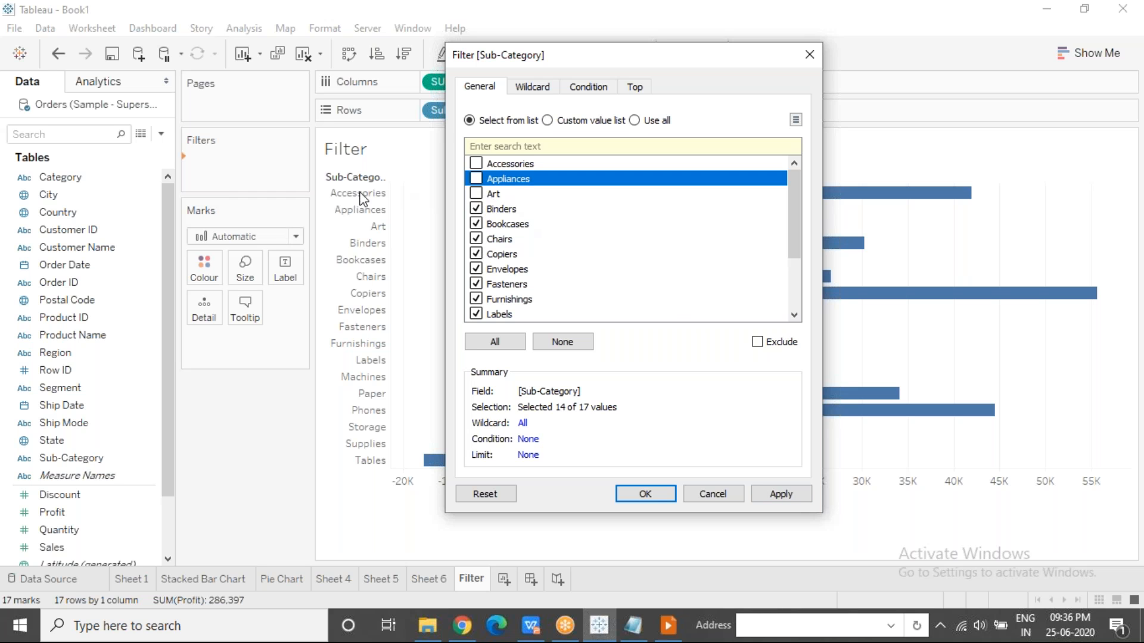
pyautogui.click(775, 499)
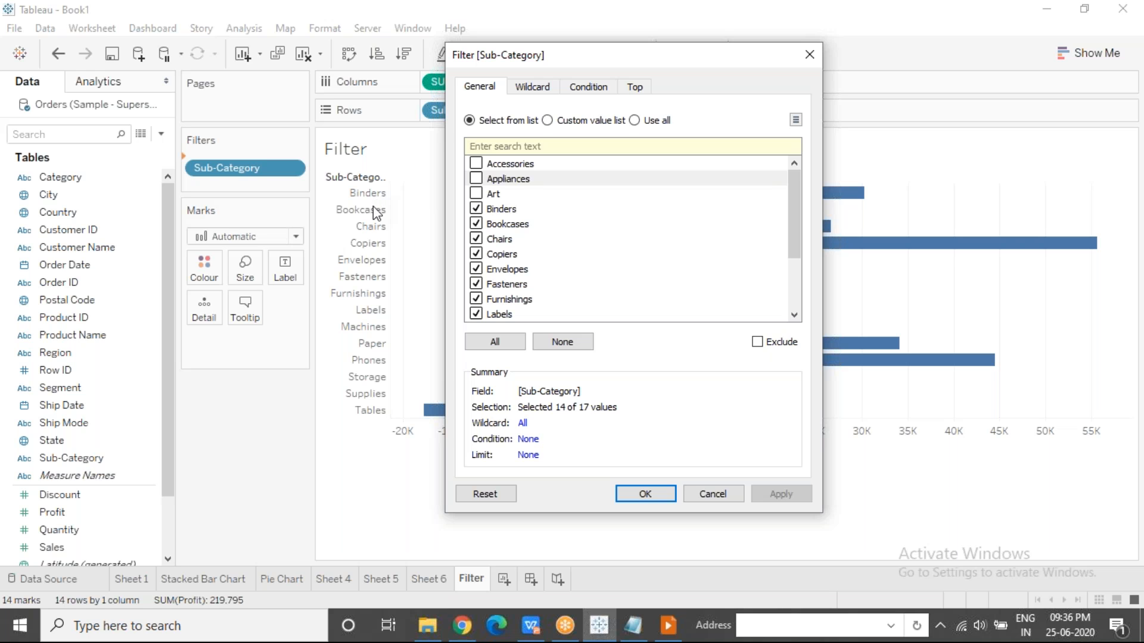
# Apply a wildcard match to the Sub-Category filter for values that contain "i".
pyautogui.click(526, 89)
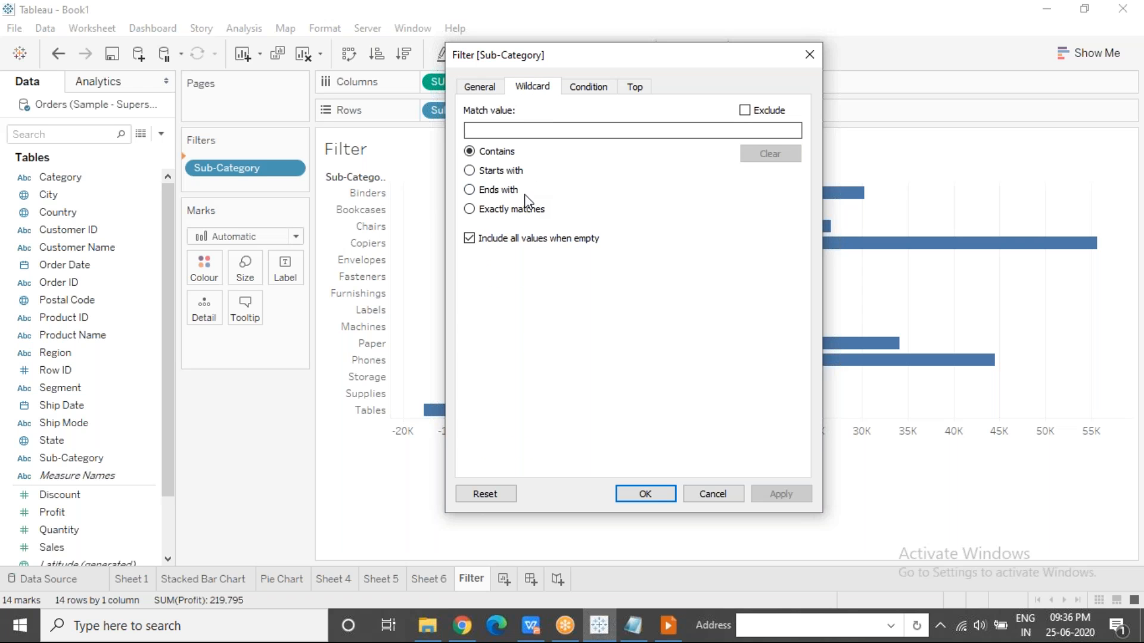
pyautogui.click(496, 133)
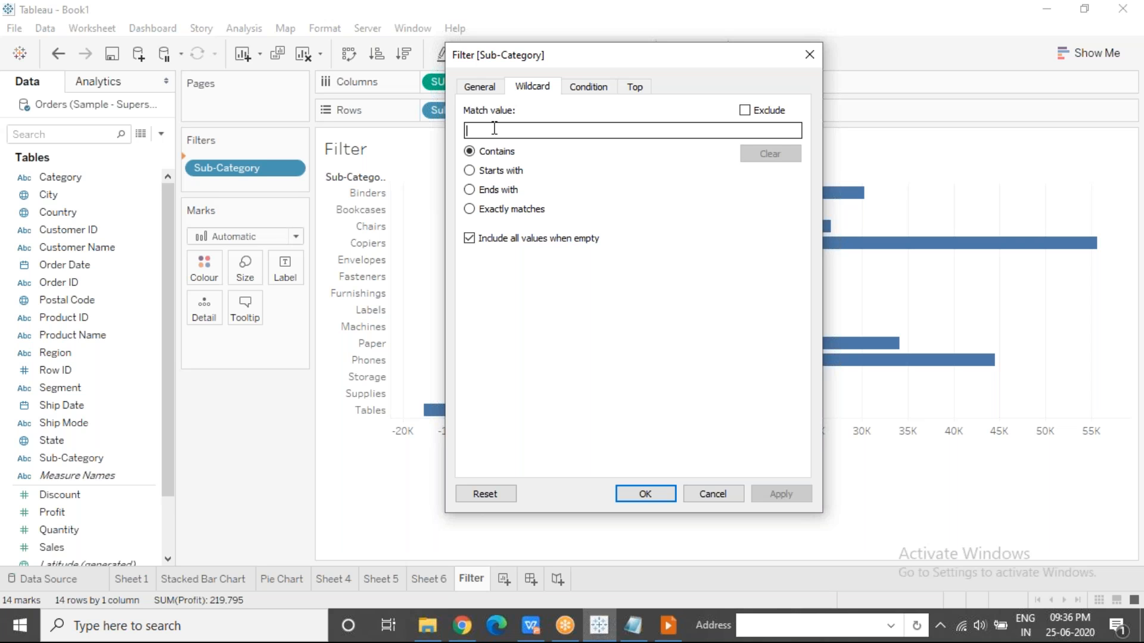
pyautogui.write('i')
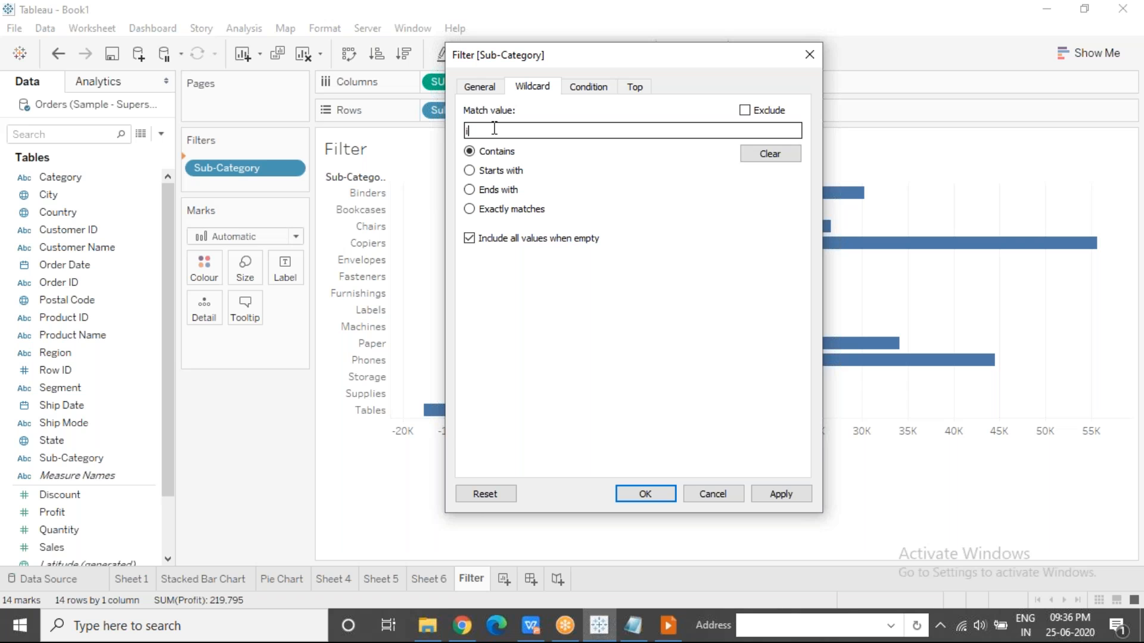
pyautogui.click(777, 501)
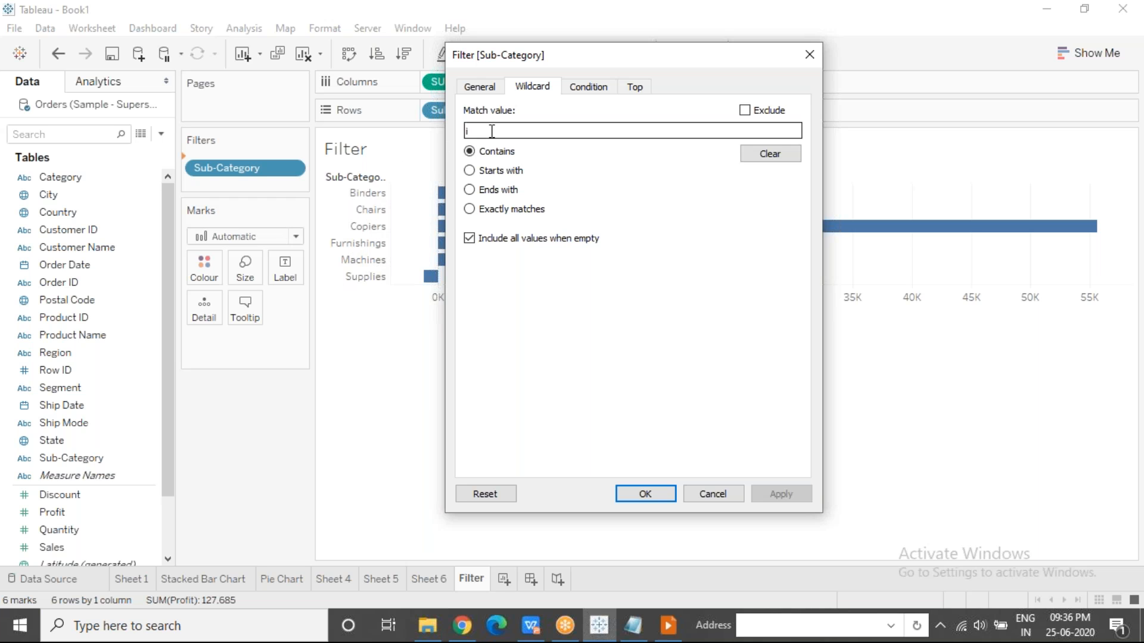
# Change the Sub-Category wildcard match to values ending with "es" and apply it.
pyautogui.click(467, 130)
pyautogui.write('i')
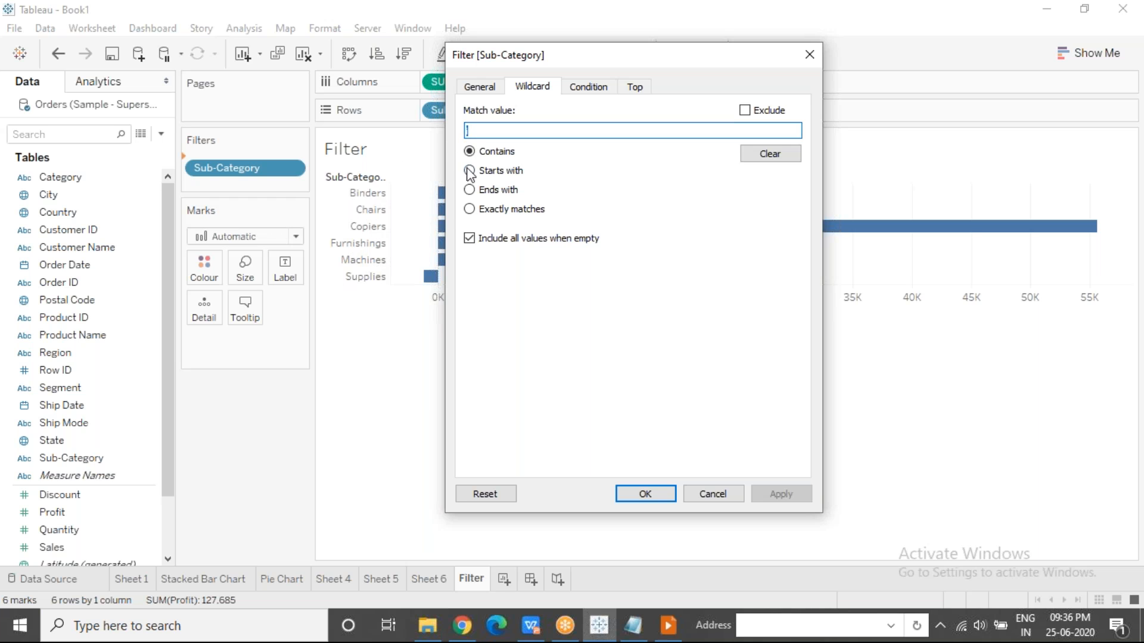
pyautogui.click(470, 189)
pyautogui.click(471, 131)
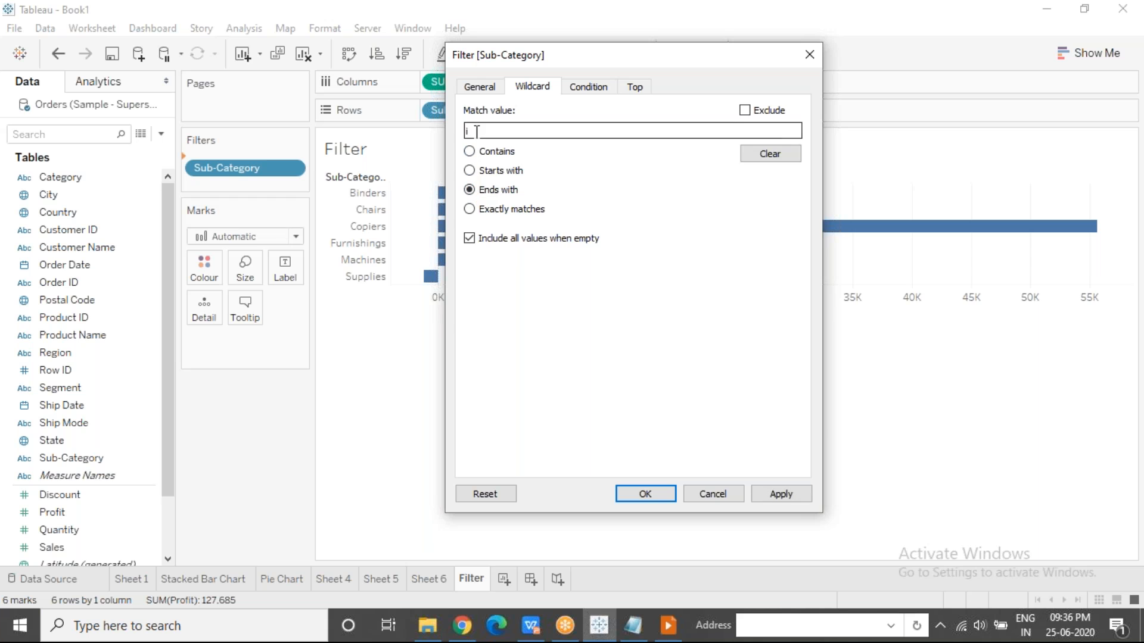
pyautogui.press('BackSpace')
pyautogui.write('s')
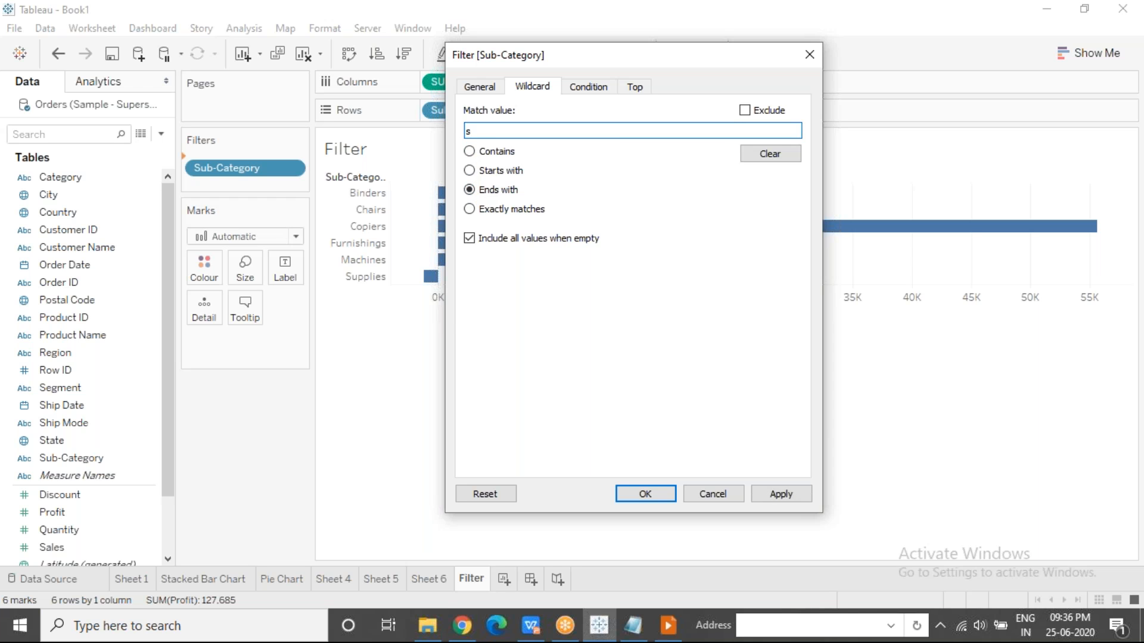
pyautogui.write('es')
pyautogui.press('BackSpace')
pyautogui.press('BackSpace')
pyautogui.press('BackSpace')
pyautogui.write('es')
pyautogui.click(779, 494)
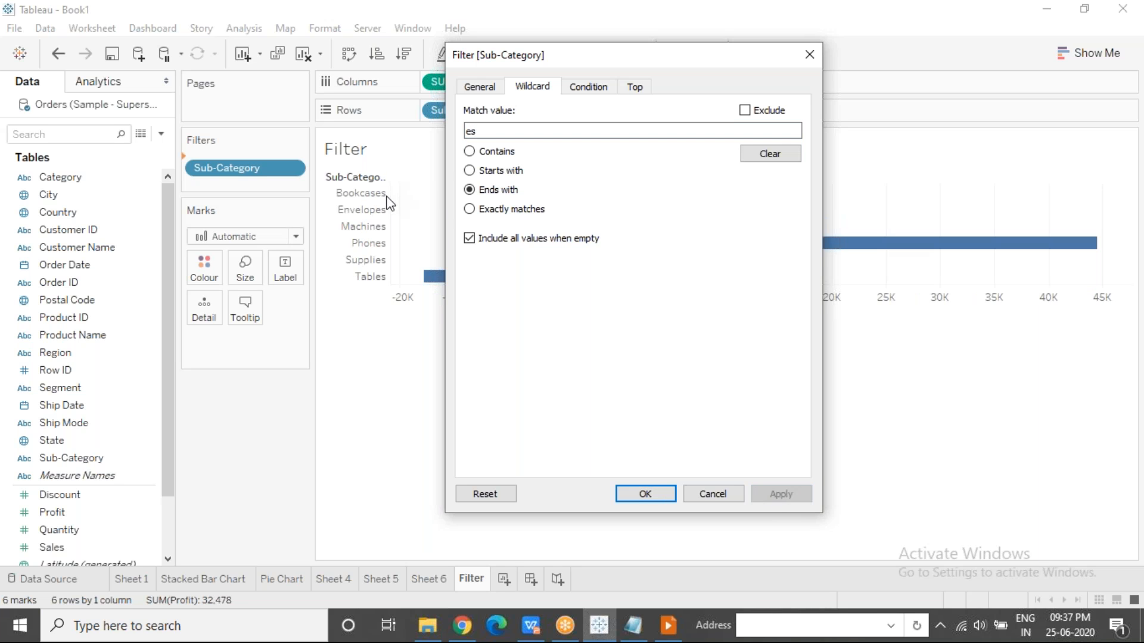
# Change the ending matched by the Sub-Category wildcard filter to "s" and apply it.
pyautogui.moveTo(477, 130); pyautogui.dragTo(454, 129)
pyautogui.write('s')
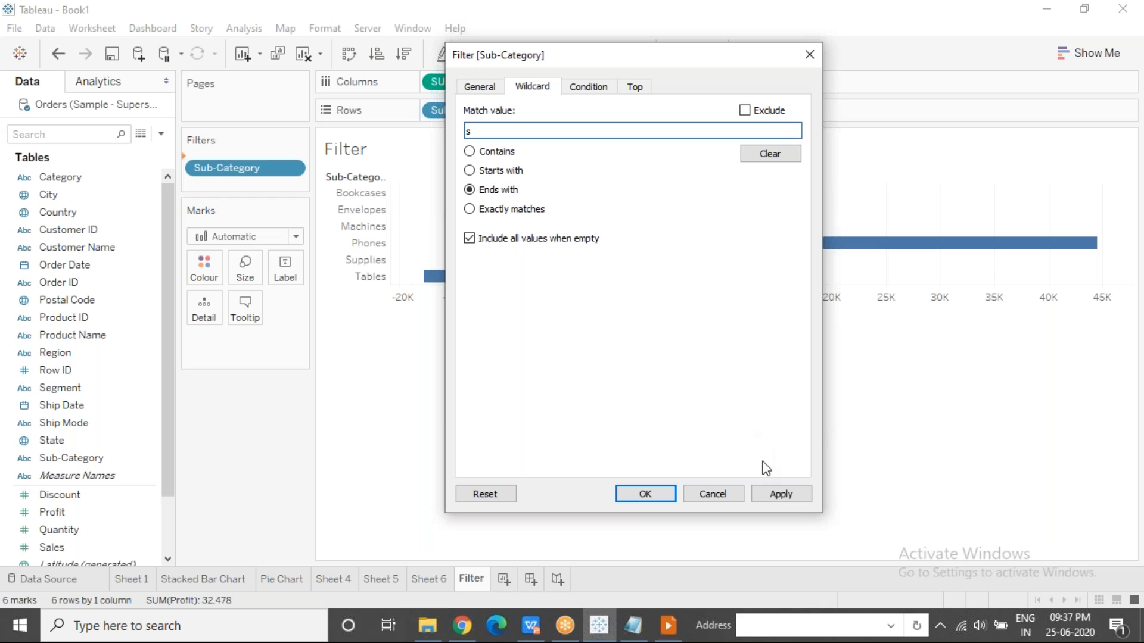
pyautogui.click(766, 497)
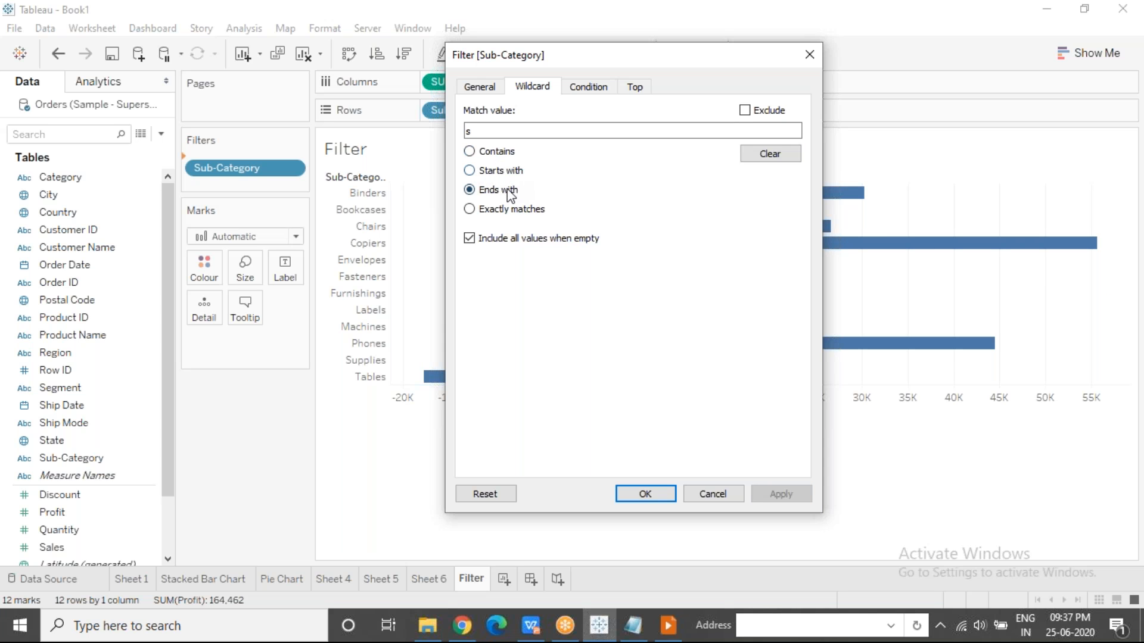
pyautogui.click(492, 130)
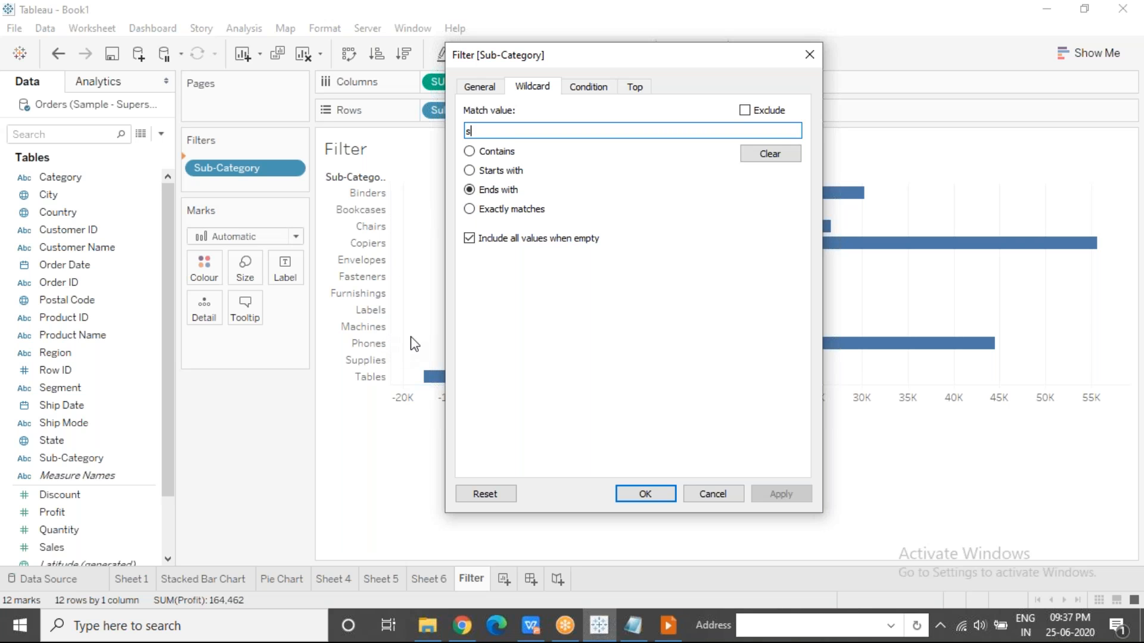
# Compare the None, By field and By formula condition types of the Sub-Category filter, and choose By field.
pyautogui.click(589, 89)
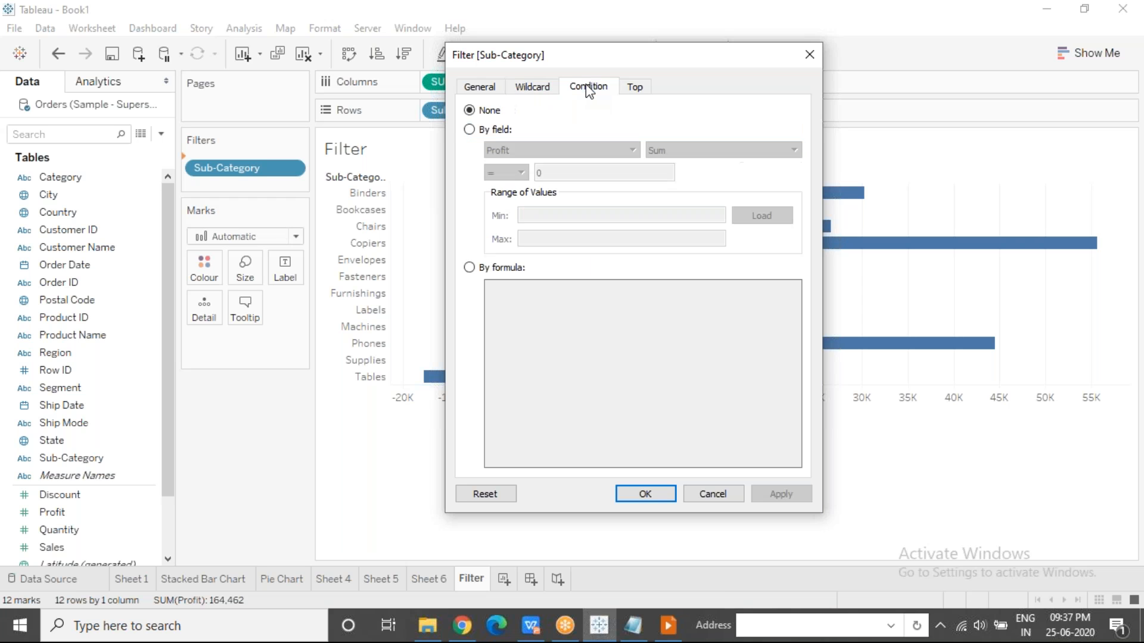
pyautogui.click(469, 131)
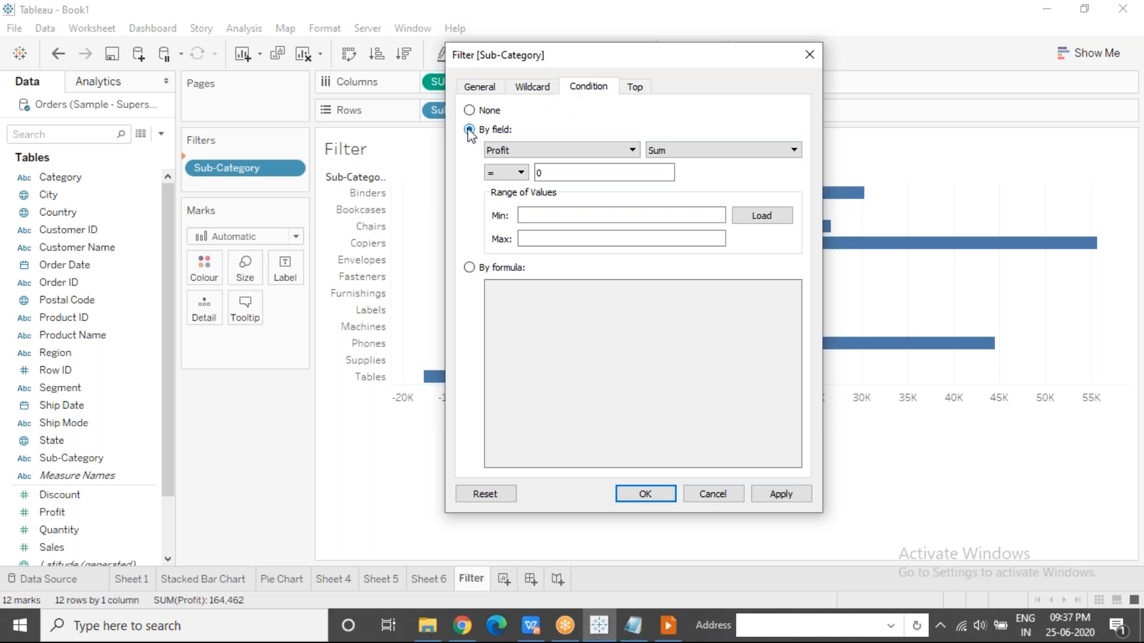
pyautogui.click(469, 111)
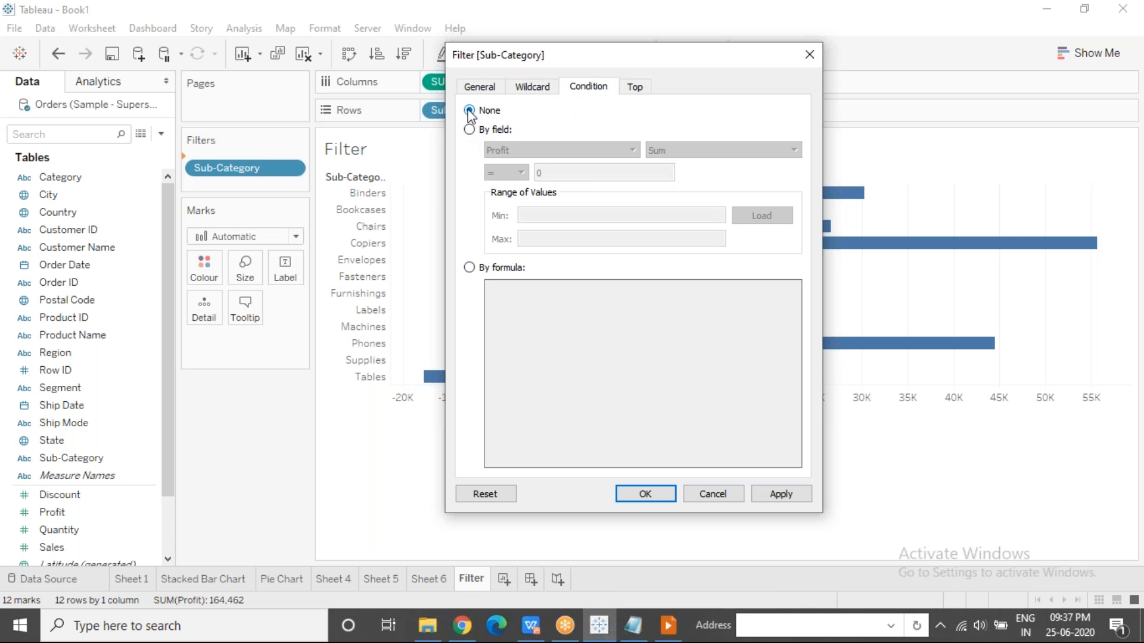
pyautogui.click(469, 268)
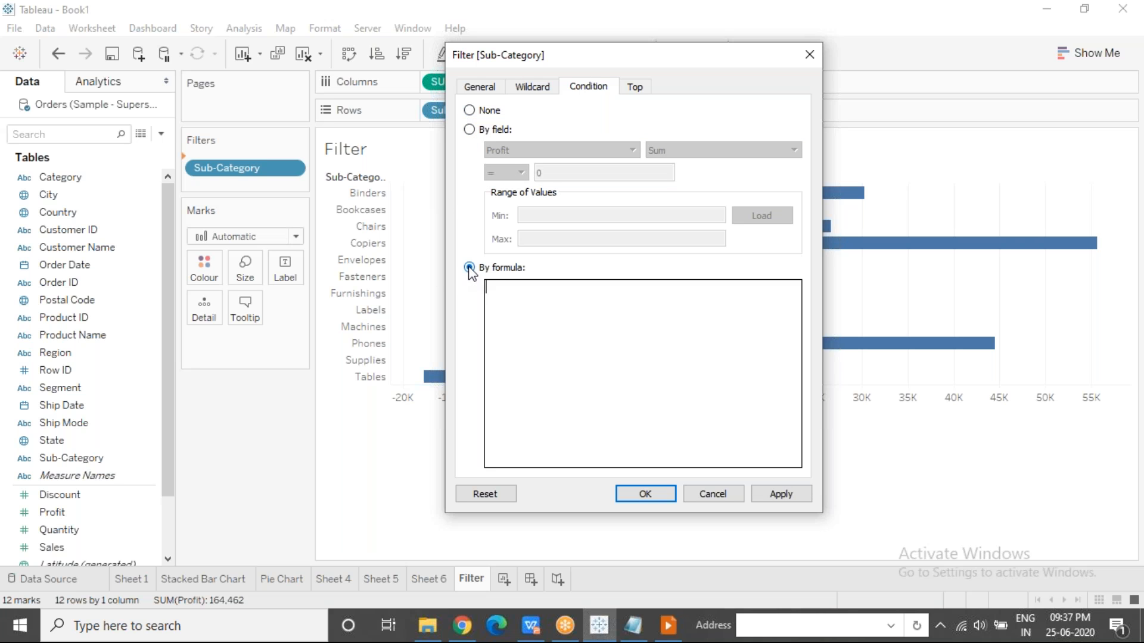
pyautogui.click(470, 131)
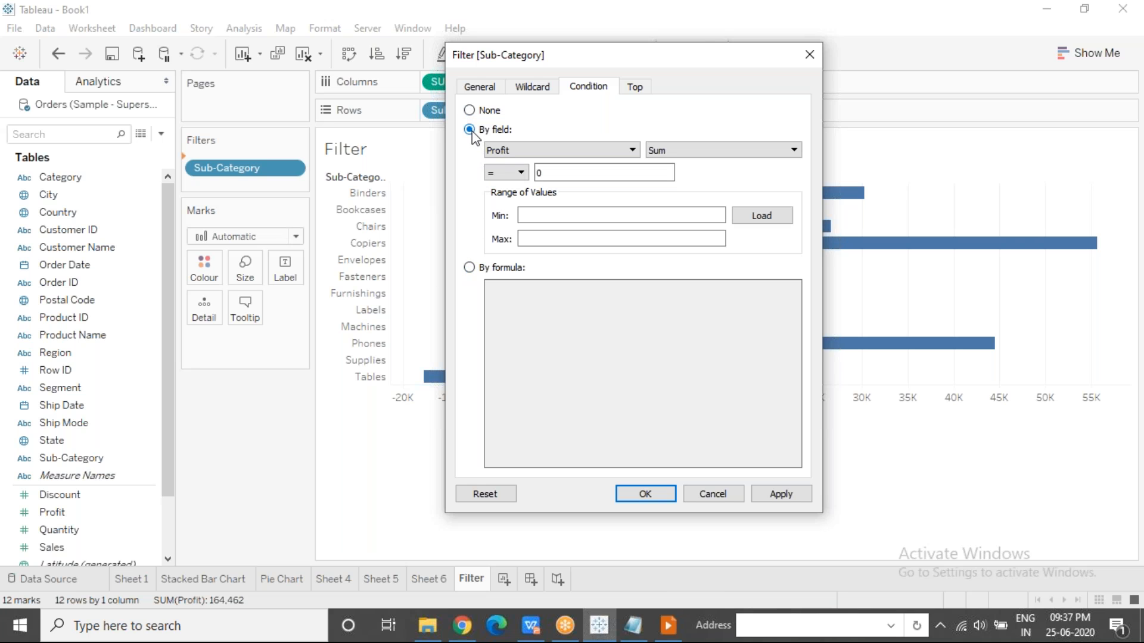
pyautogui.click(847, 68)
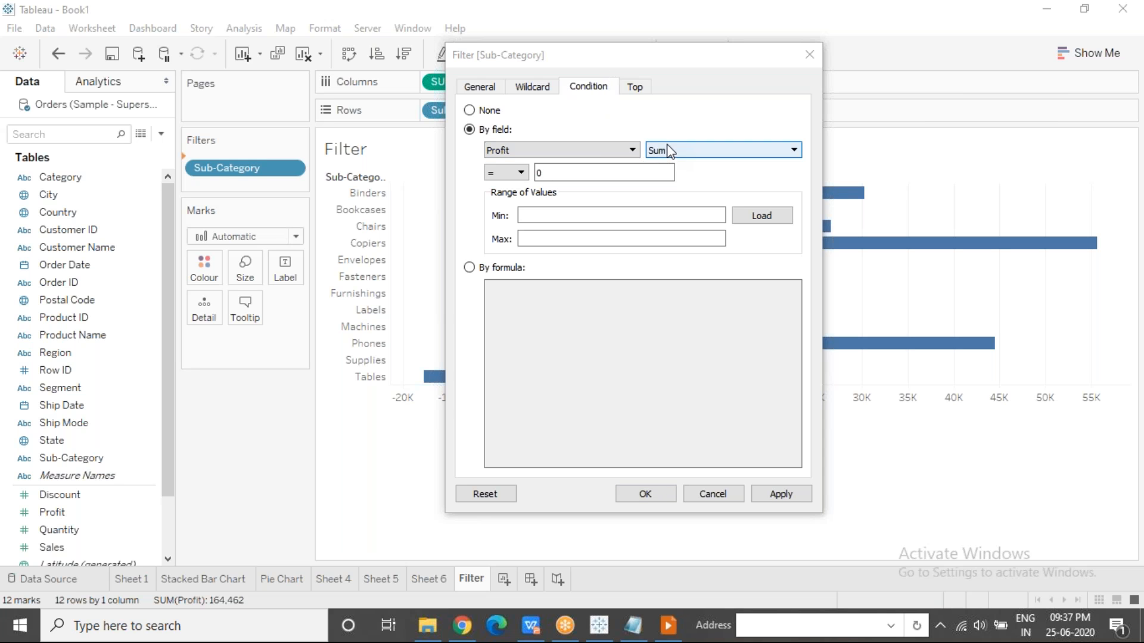
# Set the Sub-Category filter condition to sum of Profit greater than 0, apply it, and move the dialog to reveal the filtered chart.
pyautogui.click(522, 174)
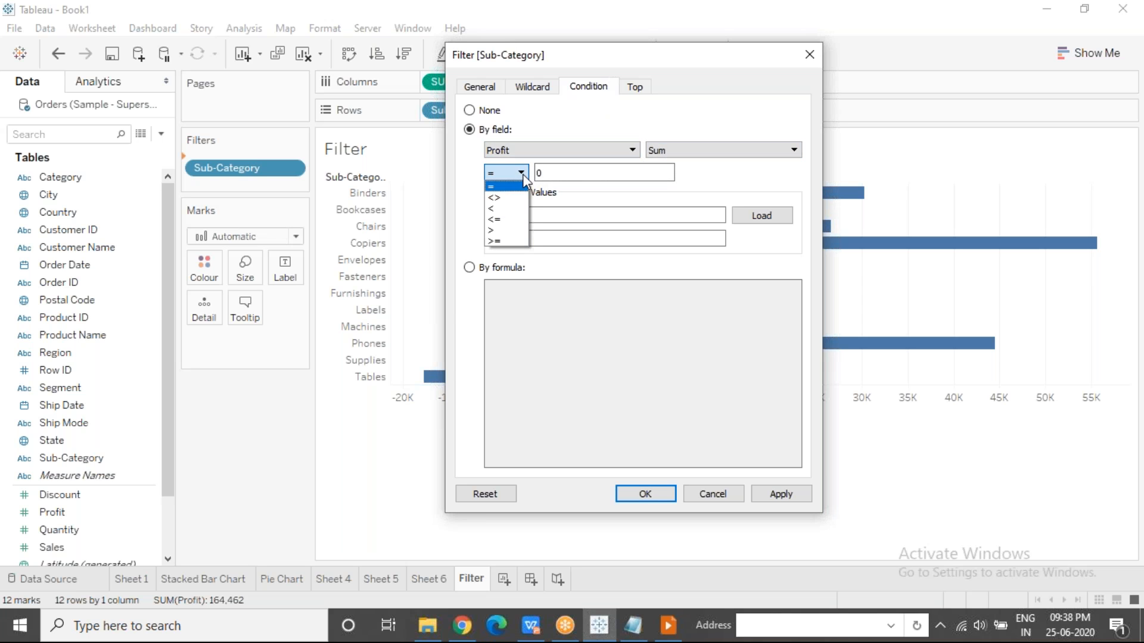
pyautogui.click(504, 231)
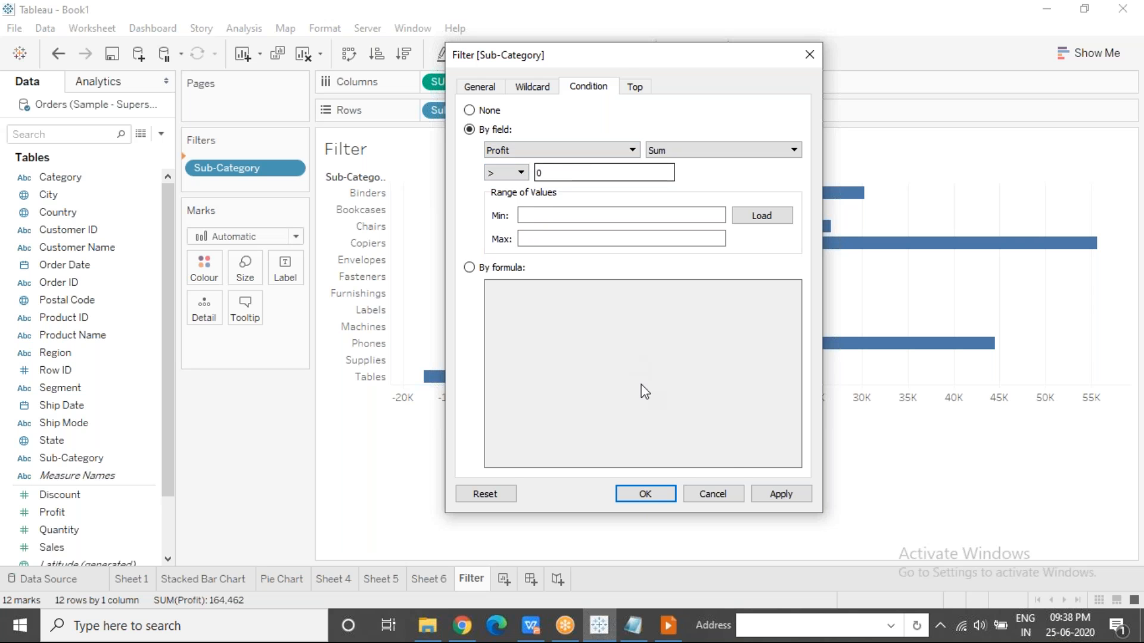
pyautogui.moveTo(623, 56); pyautogui.dragTo(184, 29)
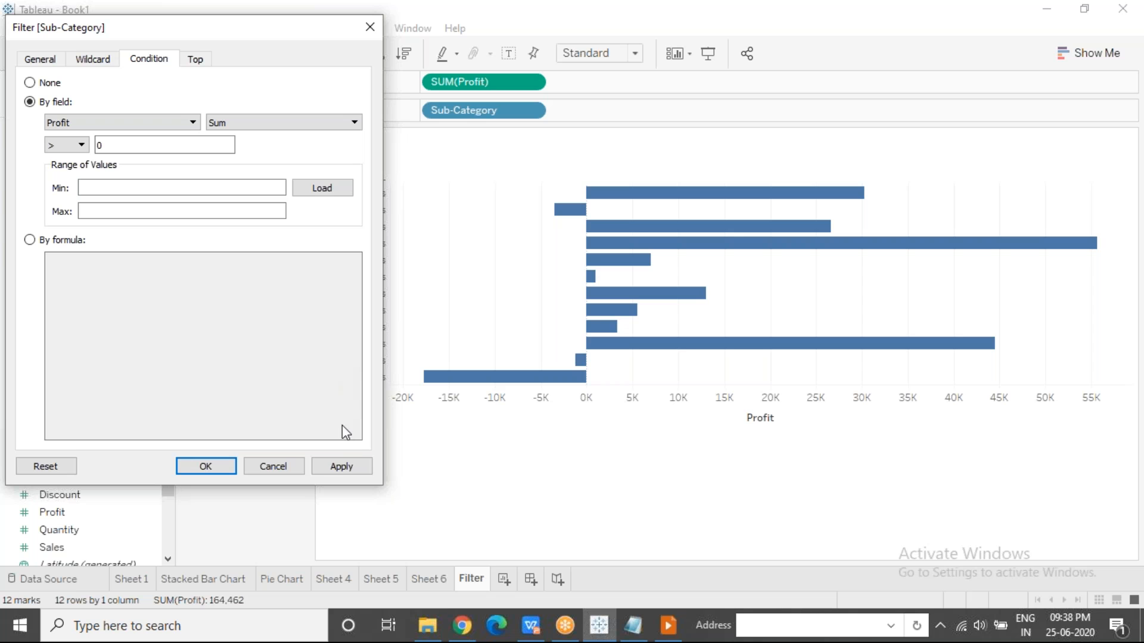
pyautogui.click(343, 471)
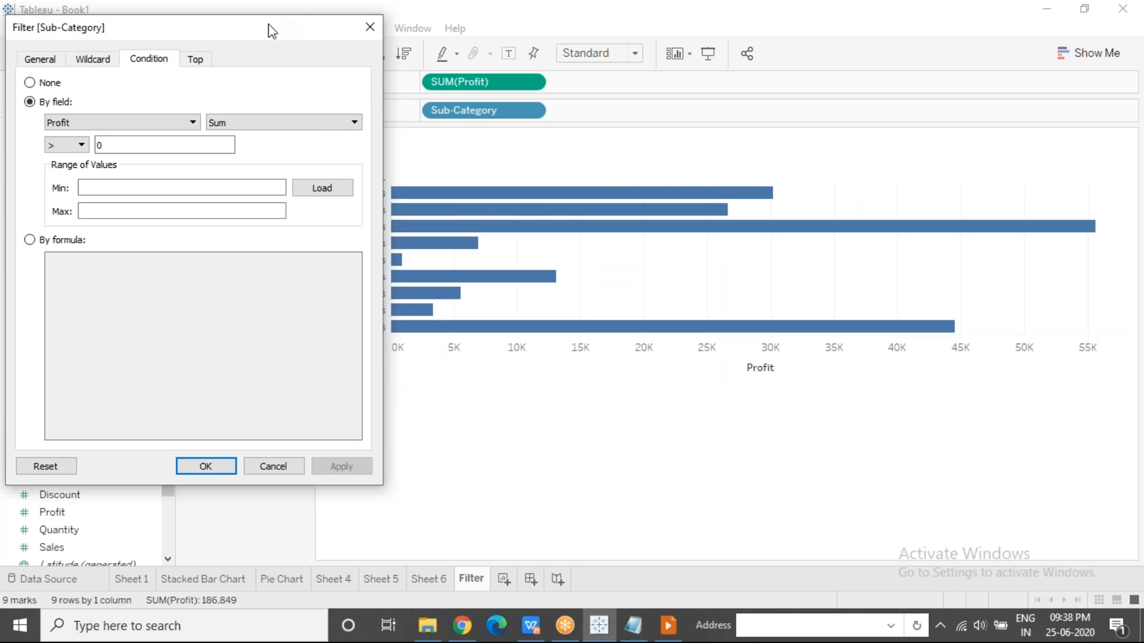
pyautogui.moveTo(271, 29); pyautogui.dragTo(220, 30)
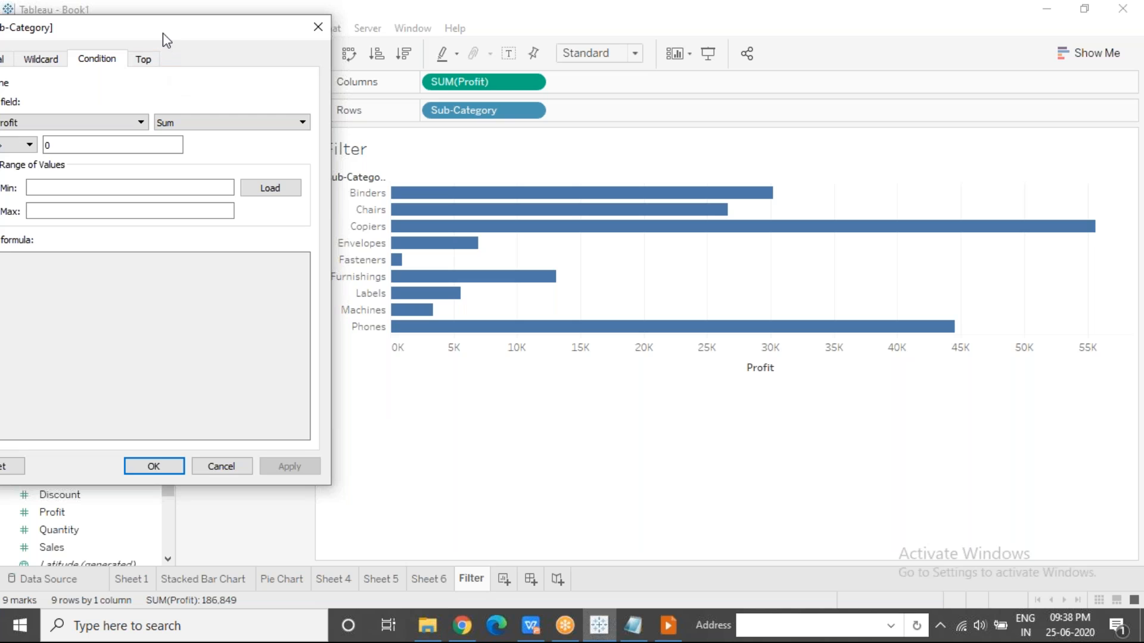
pyautogui.moveTo(171, 40); pyautogui.dragTo(820, 119)
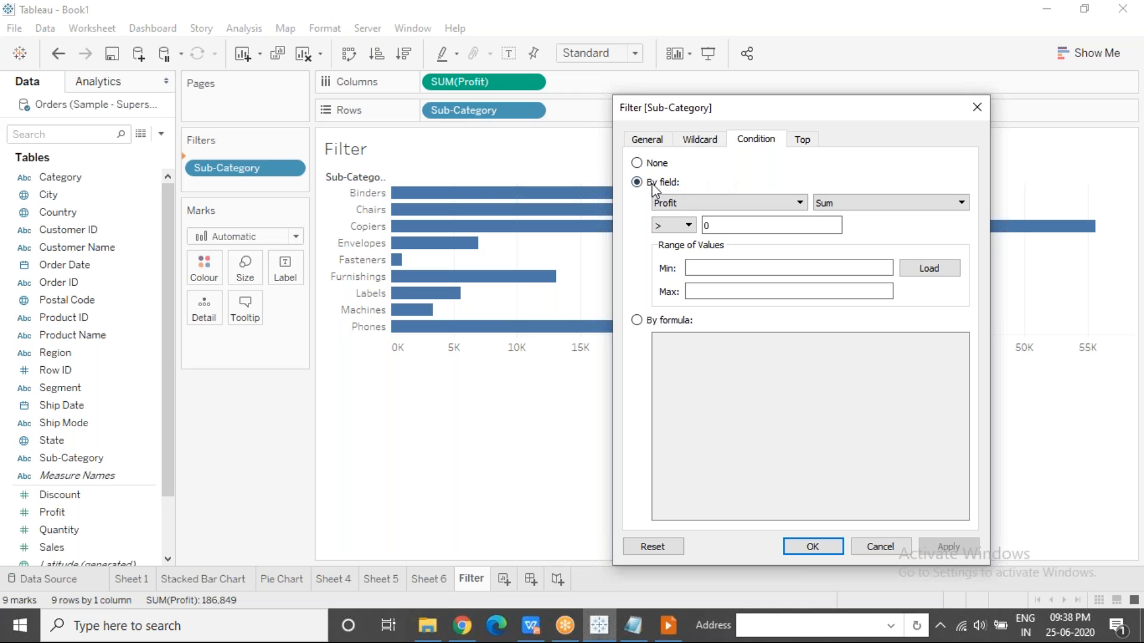
# Check the comparison operators available for the Sub-Category filter's by-field Profit condition.
pyautogui.click(799, 27)
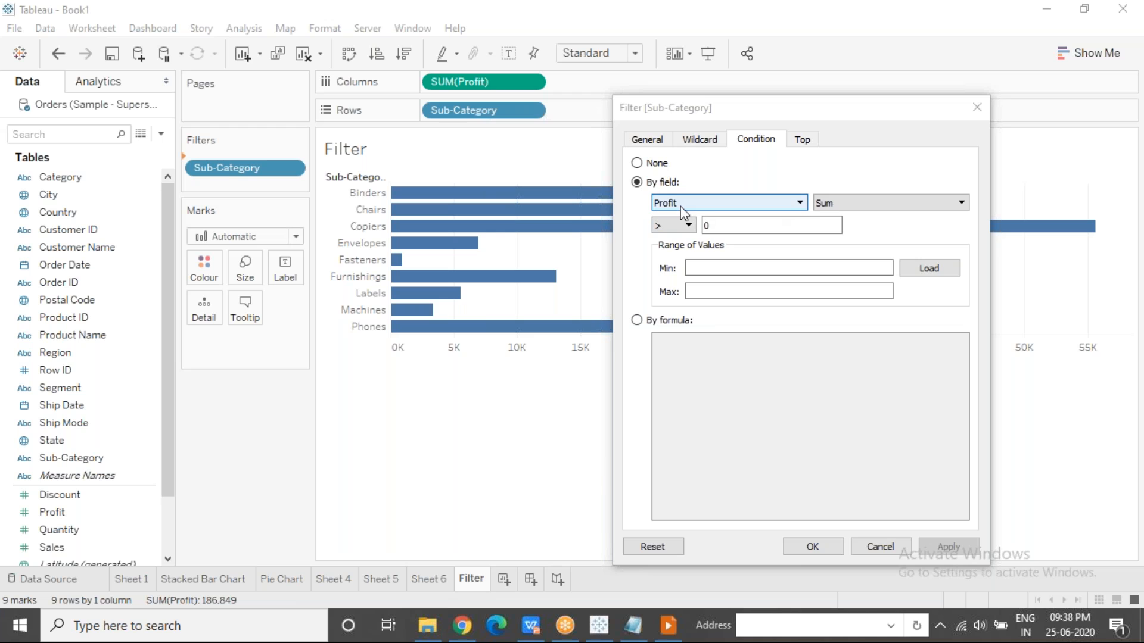
pyautogui.click(683, 228)
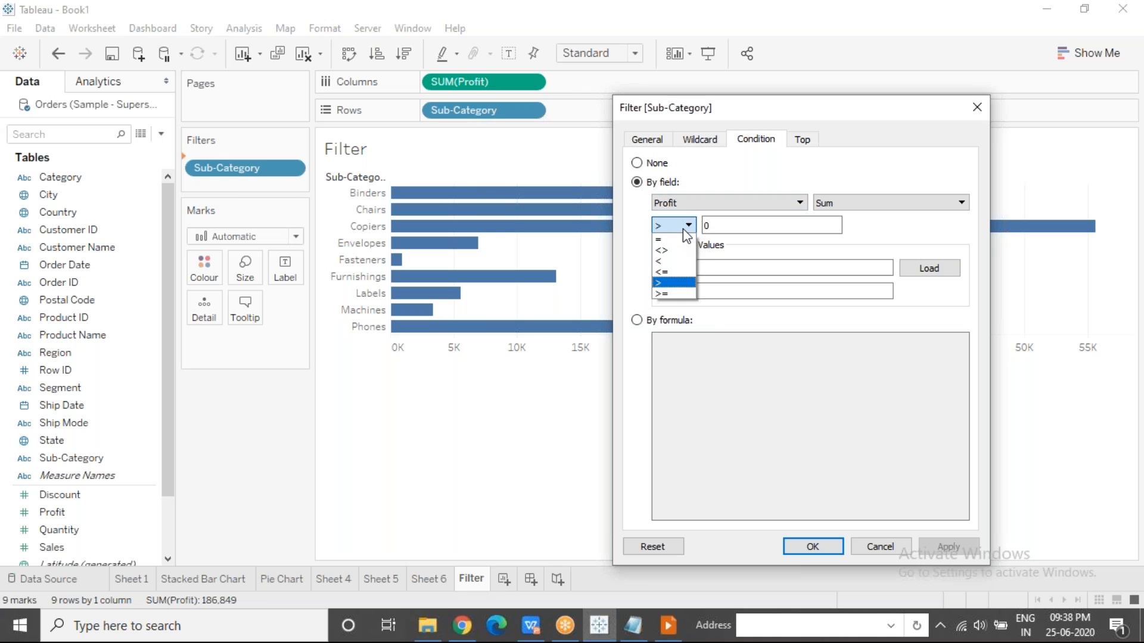
pyautogui.click(683, 229)
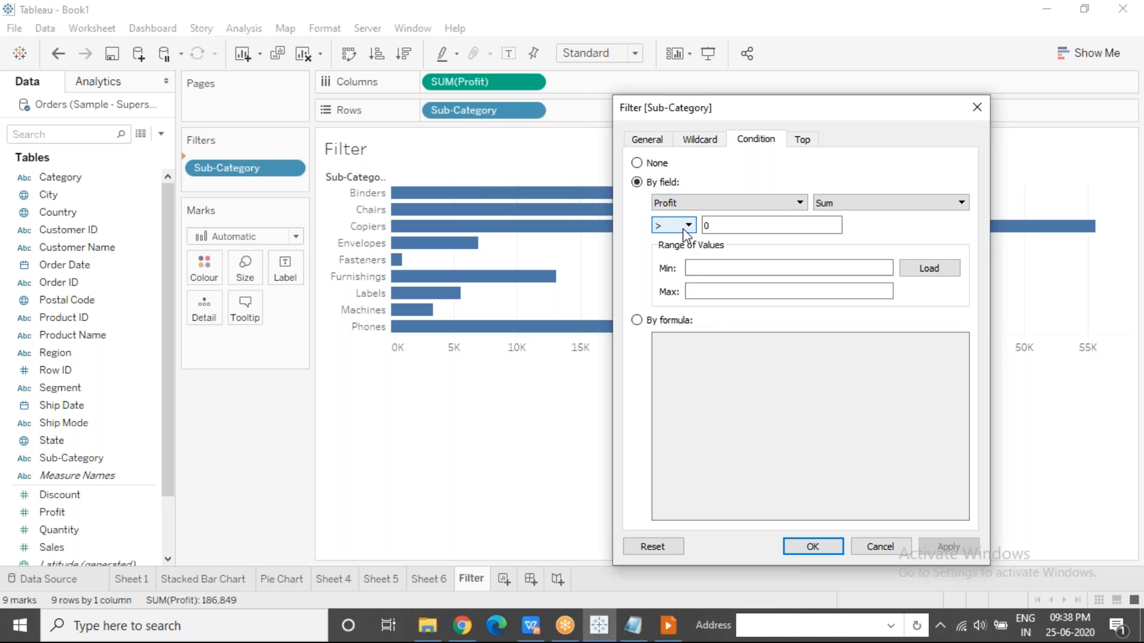
# Switch the Sub-Category filter condition to By formula and enter SUM([Profit]) > 5000.
pyautogui.click(637, 321)
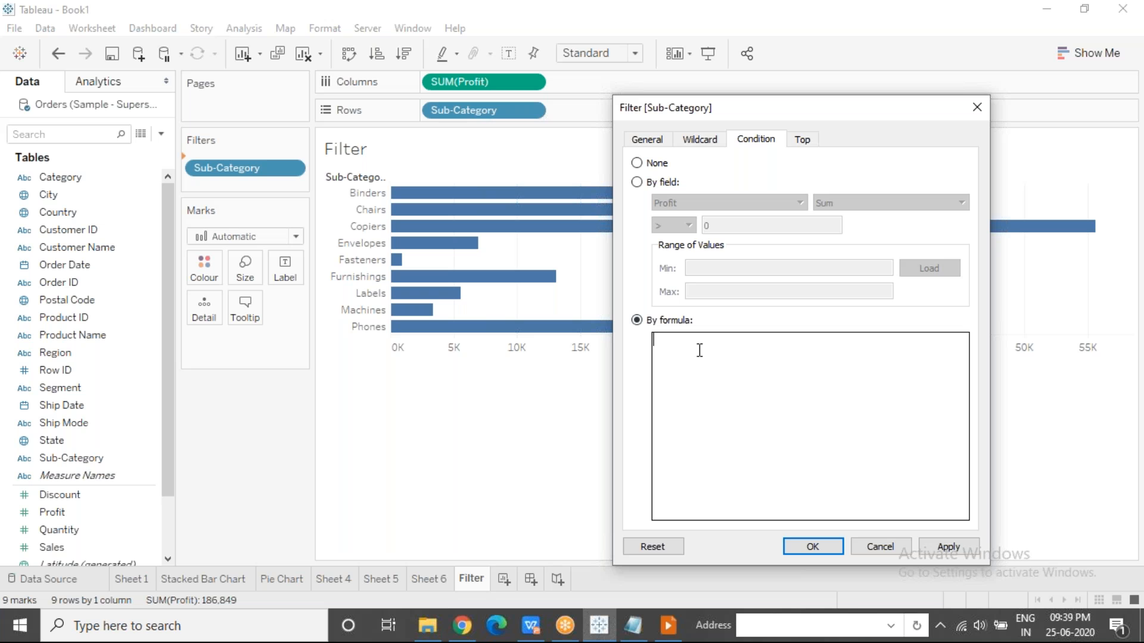
pyautogui.moveTo(761, 110); pyautogui.dragTo(682, 114)
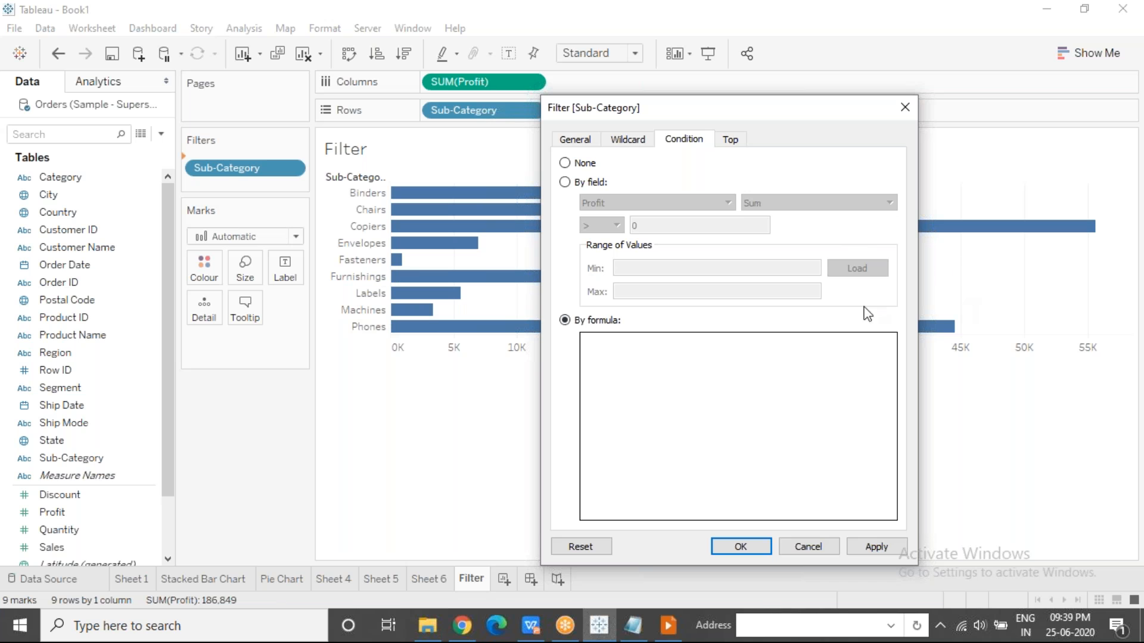
pyautogui.moveTo(802, 107); pyautogui.dragTo(635, 126)
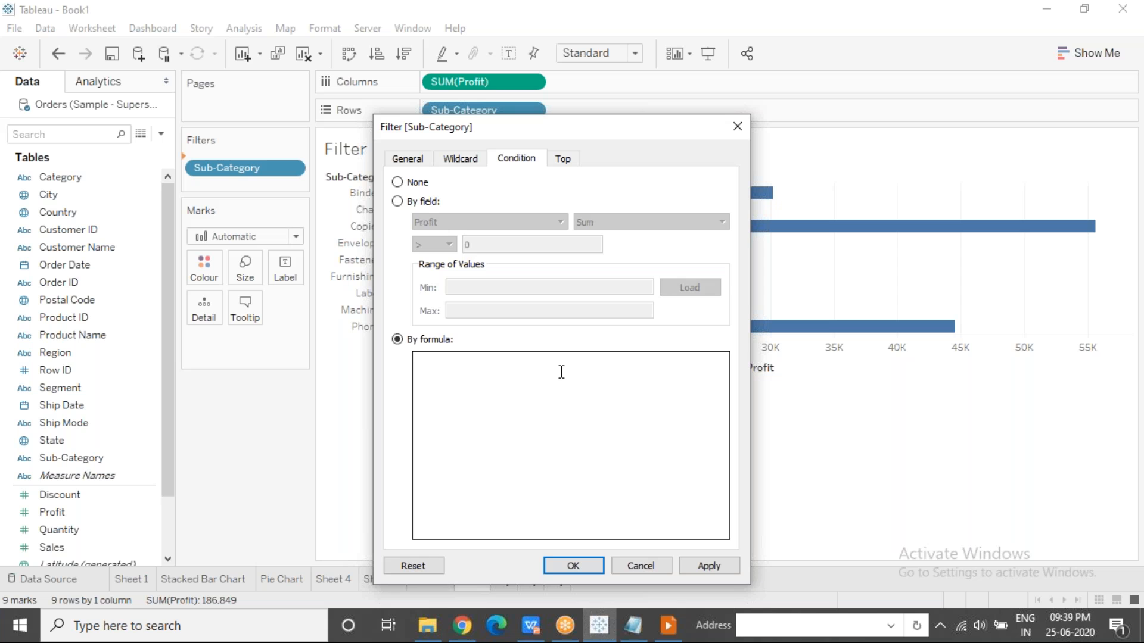
pyautogui.write('SUM([Profit])')
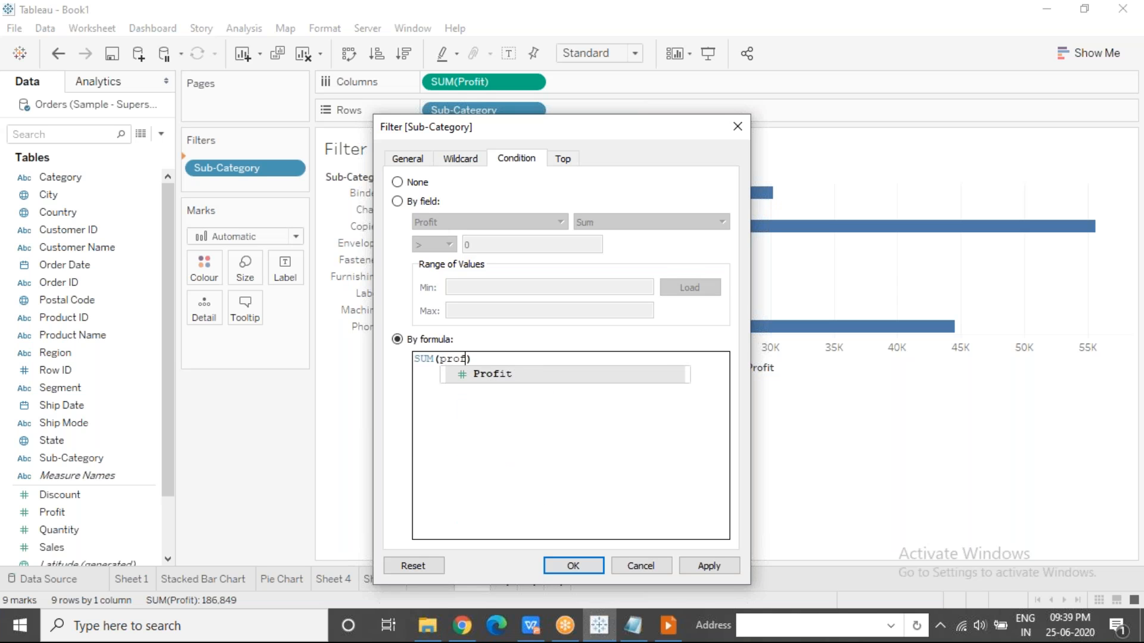
pyautogui.write(' > 5000')
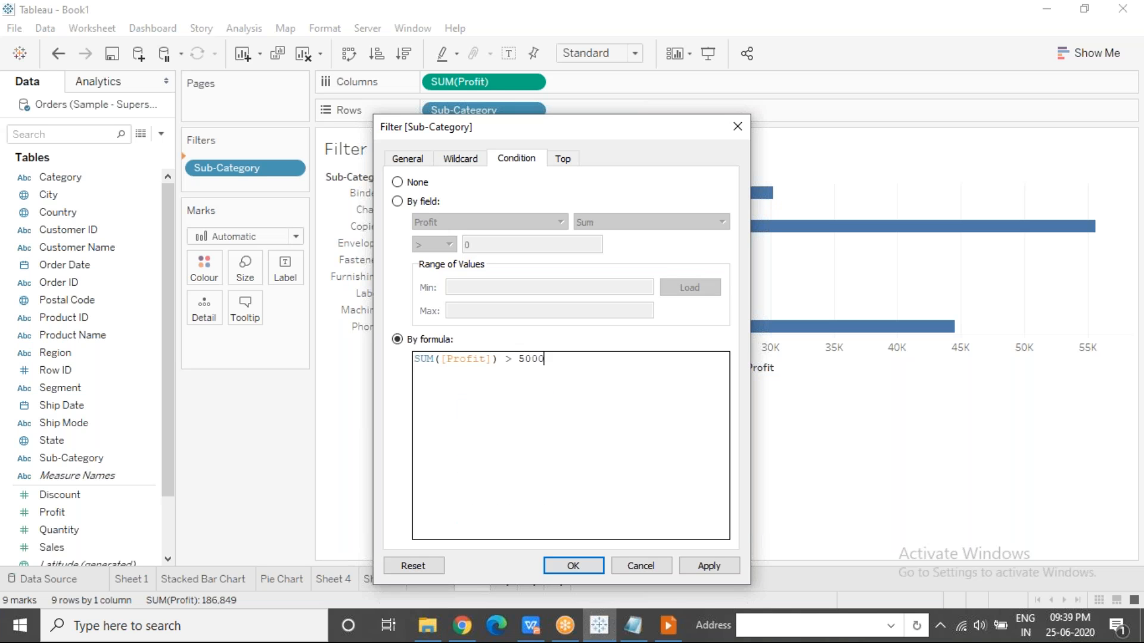
pyautogui.write(' and')
# Extend the condition formula with "and SUM([Profit]) < 50000" on the same line, apply it, and uncover the filtered chart.
pyautogui.press('Return')
pyautogui.write('SUM(')
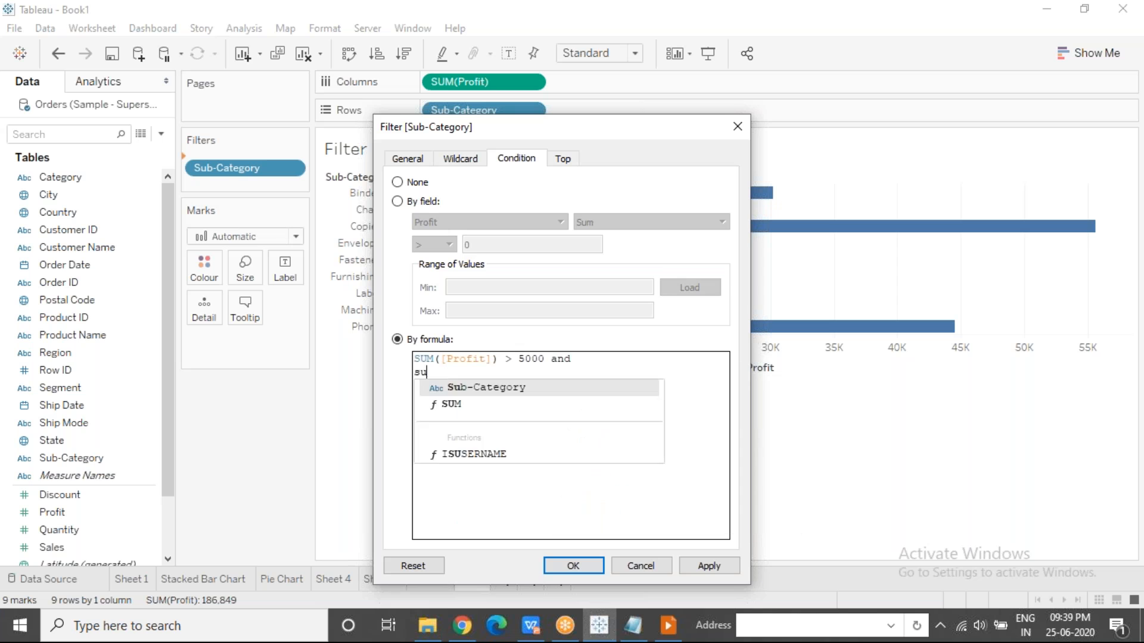
pyautogui.write('[Profit])')
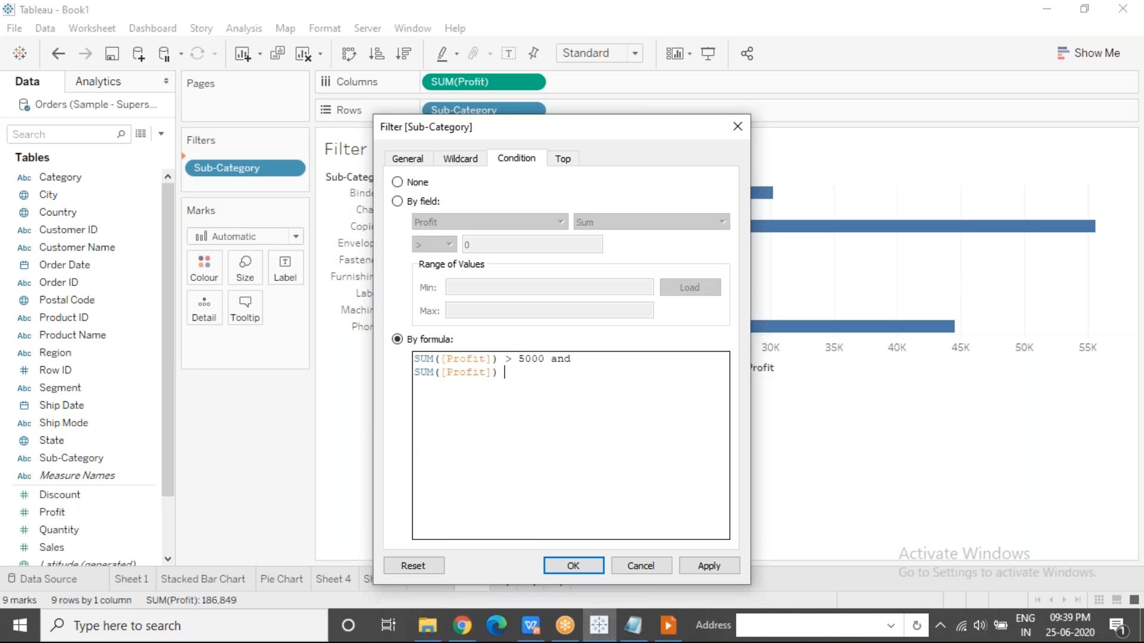
pyautogui.write(' < 50000')
pyautogui.click(581, 358)
pyautogui.press('Delete')
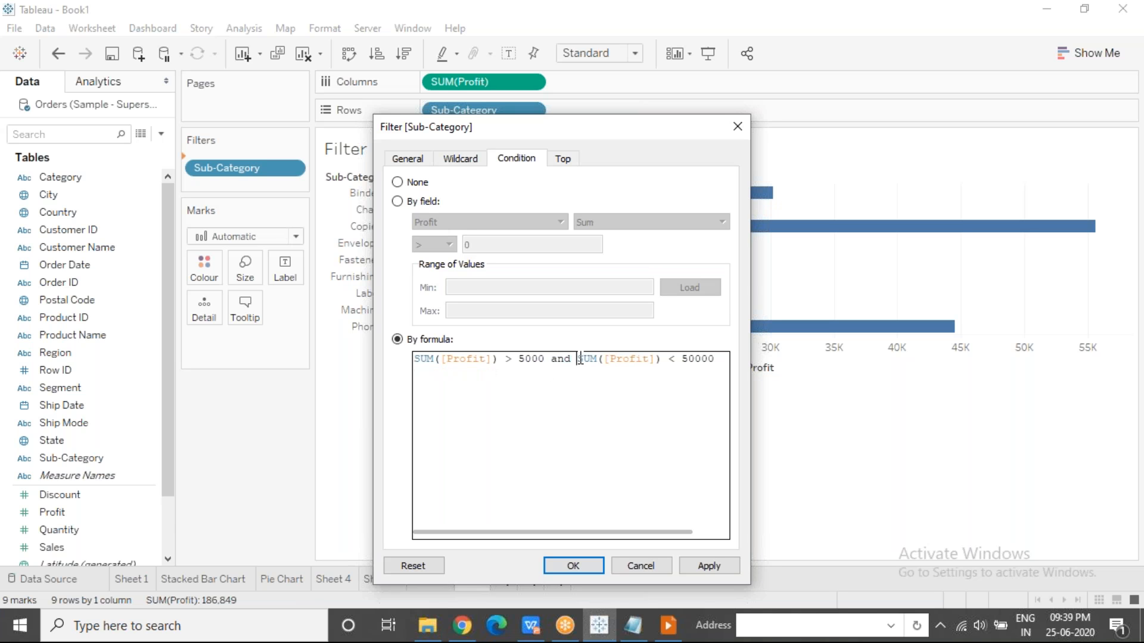
pyautogui.click(705, 569)
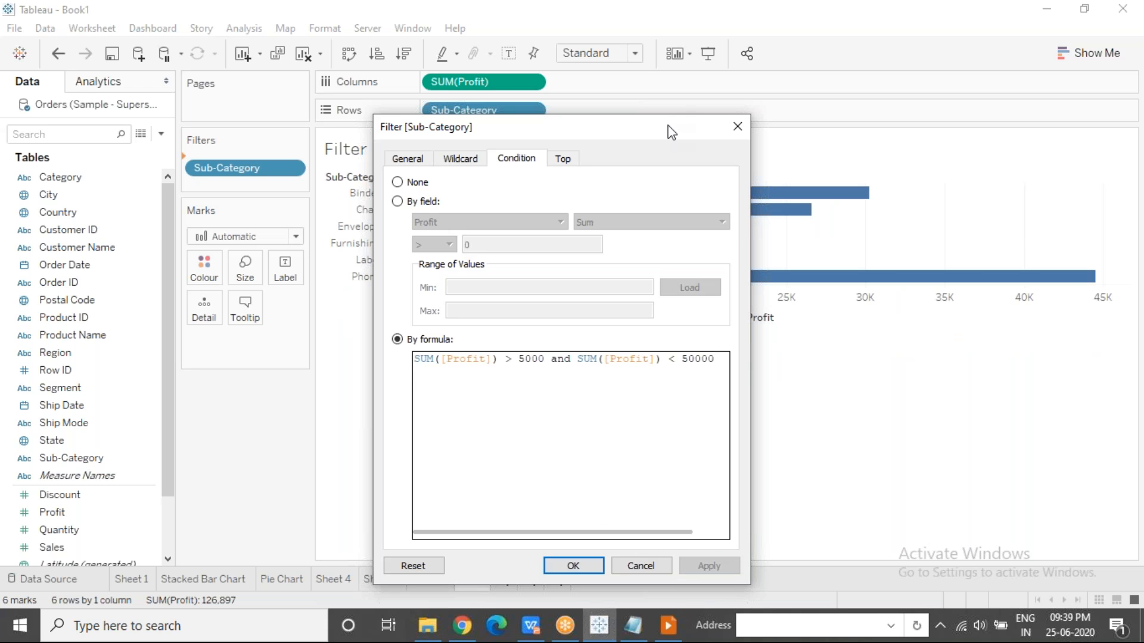
pyautogui.moveTo(670, 132); pyautogui.dragTo(855, 169)
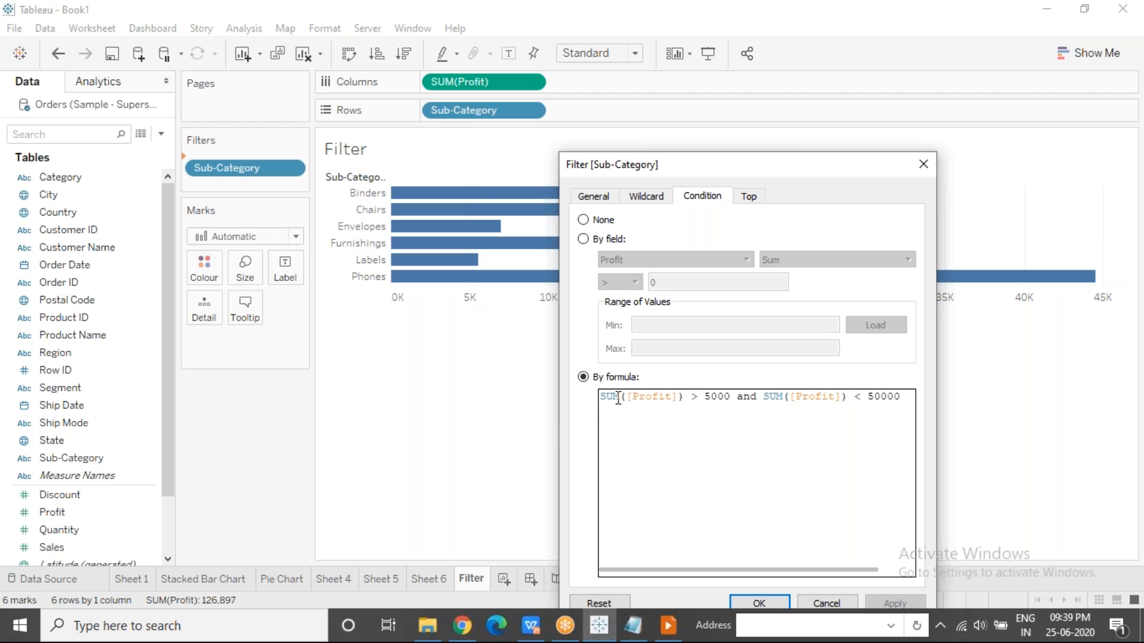
pyautogui.moveTo(613, 397); pyautogui.dragTo(899, 383)
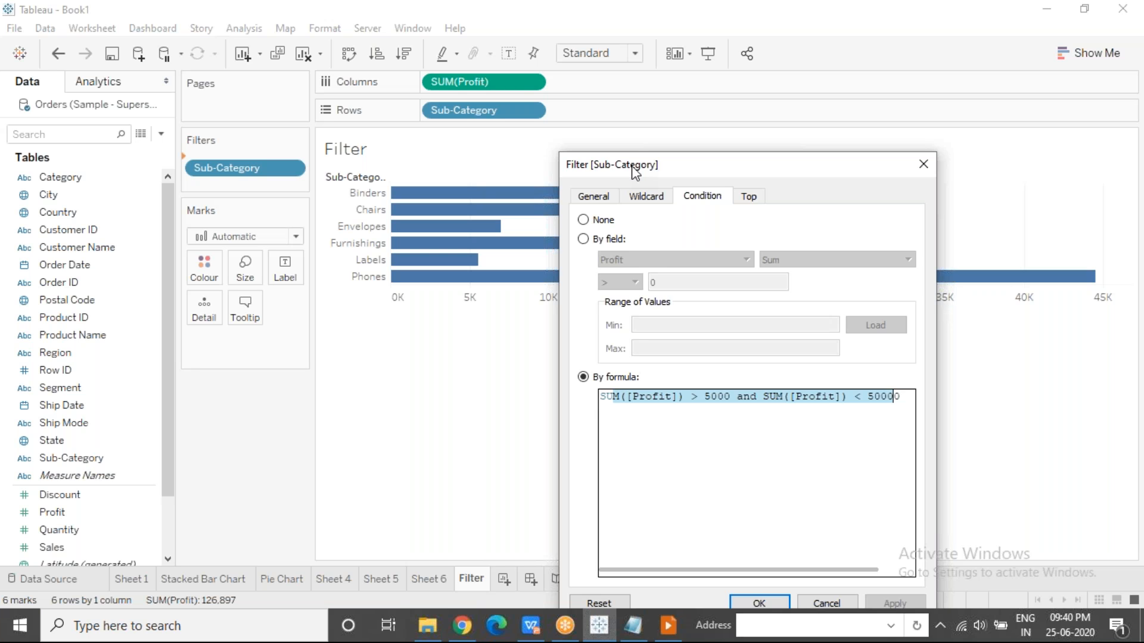
# Load the minimum and maximum Profit values under the By field condition for review, and return to By formula.
pyautogui.moveTo(634, 171); pyautogui.dragTo(652, 142)
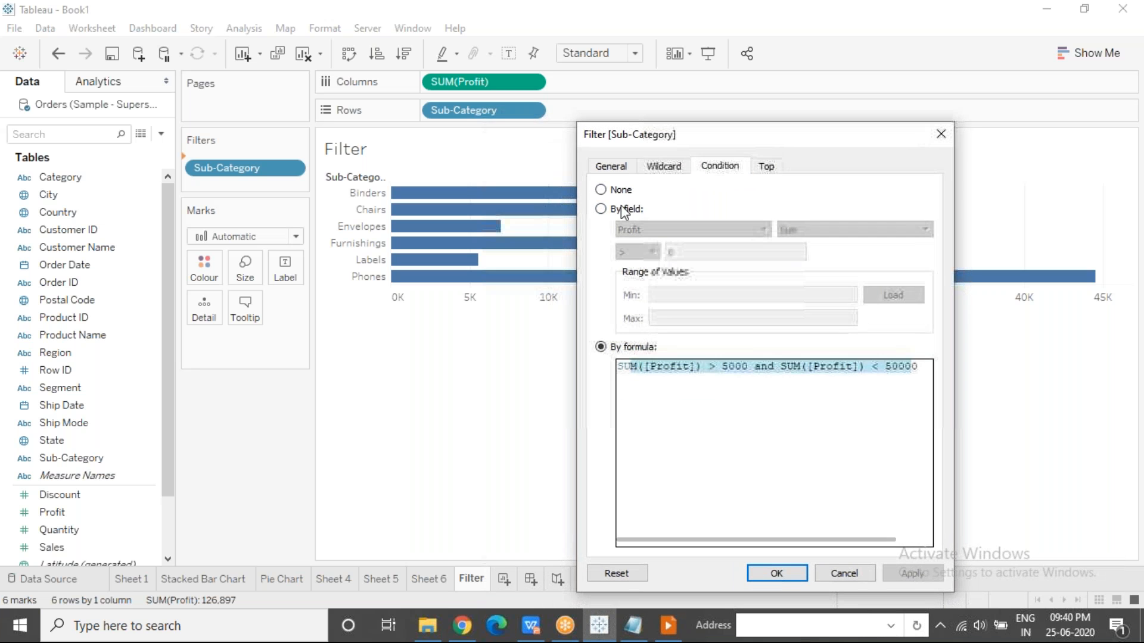
pyautogui.click(600, 209)
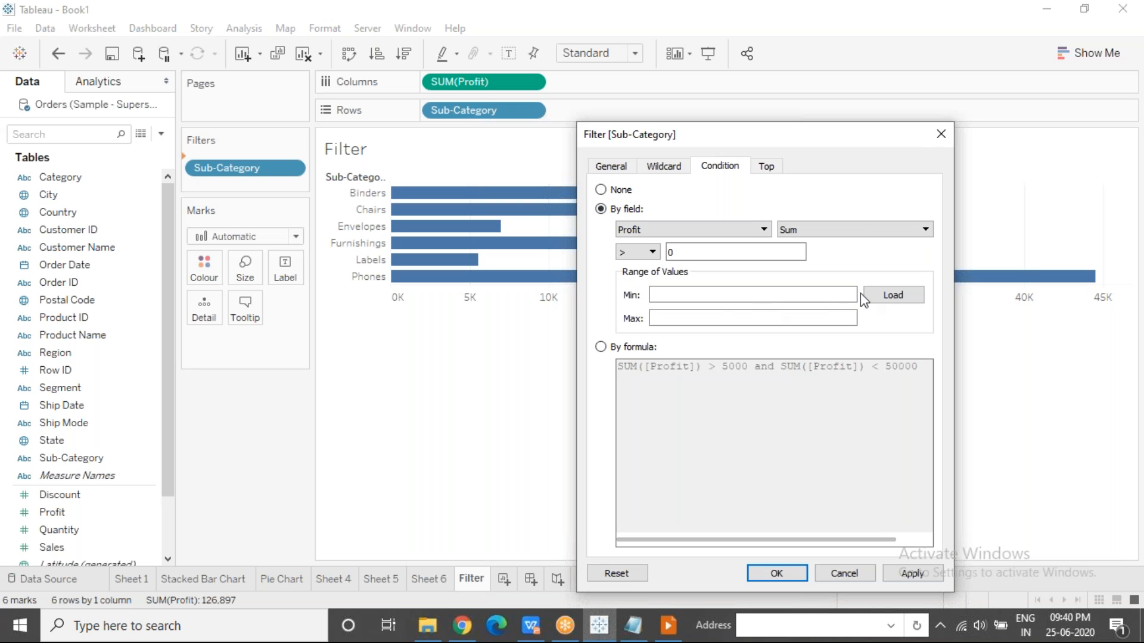
pyautogui.click(894, 296)
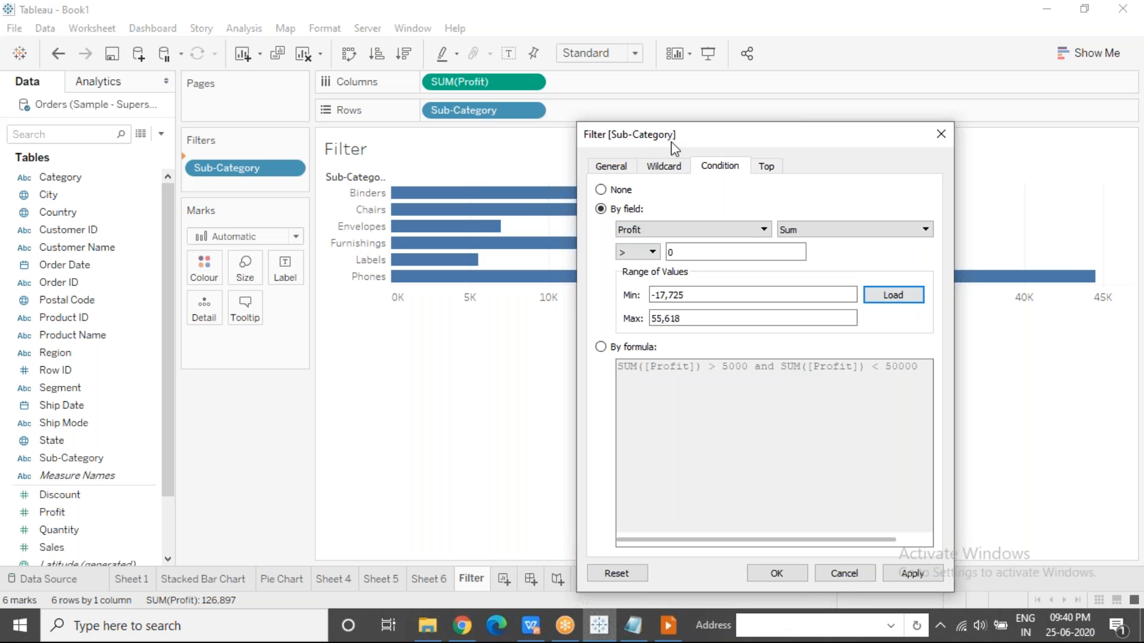
pyautogui.moveTo(693, 298); pyautogui.dragTo(643, 298)
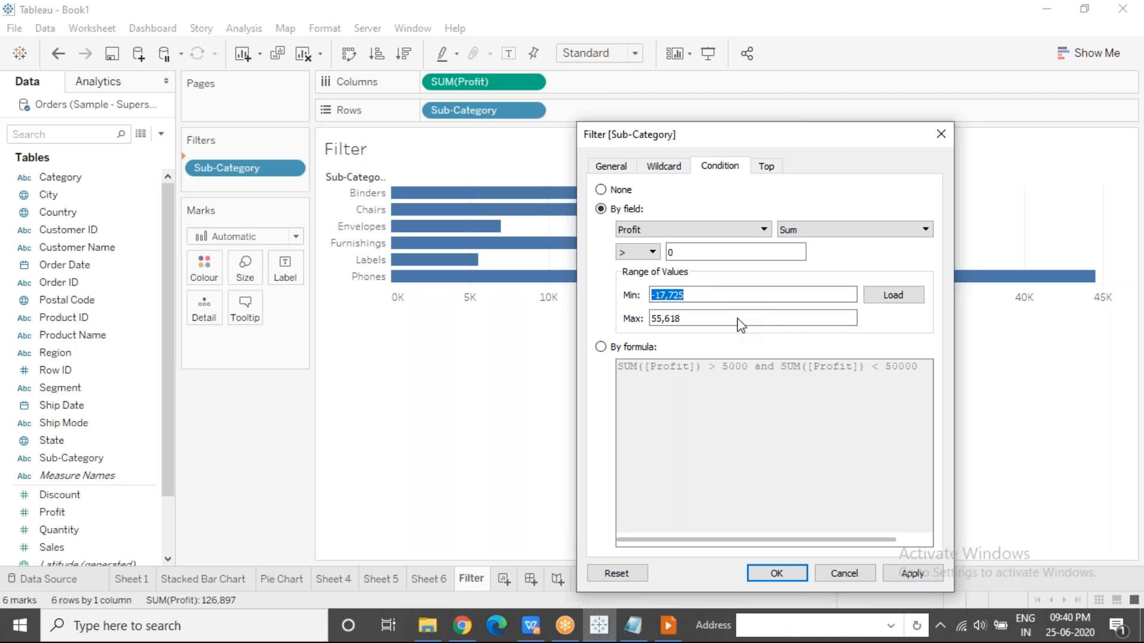
pyautogui.moveTo(691, 319); pyautogui.dragTo(648, 319)
pyautogui.click(794, 24)
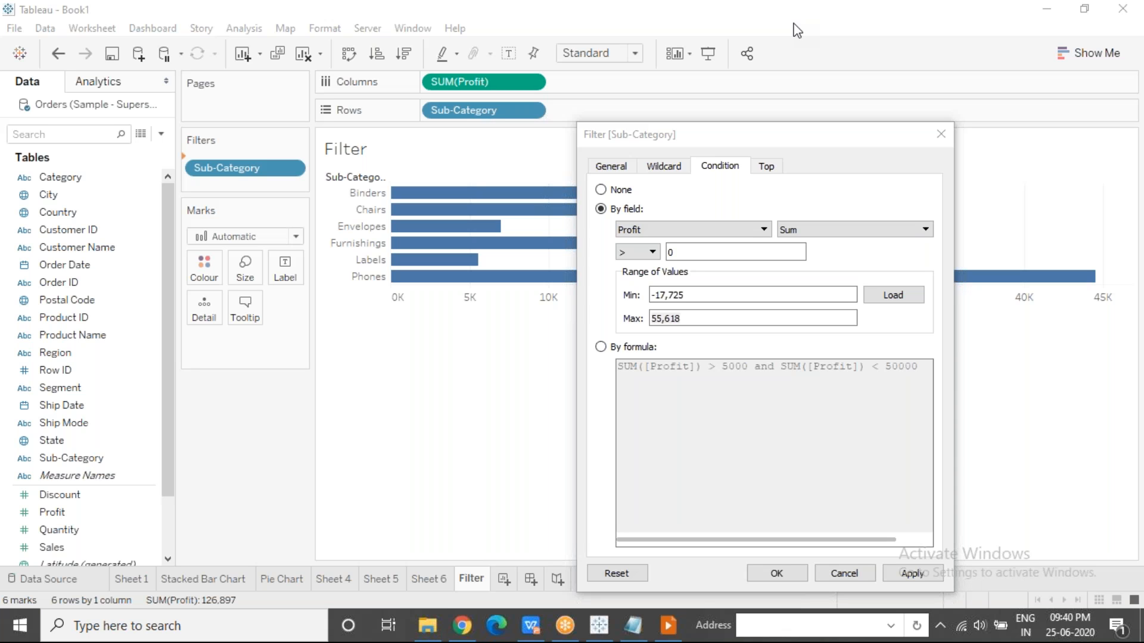
pyautogui.click(601, 347)
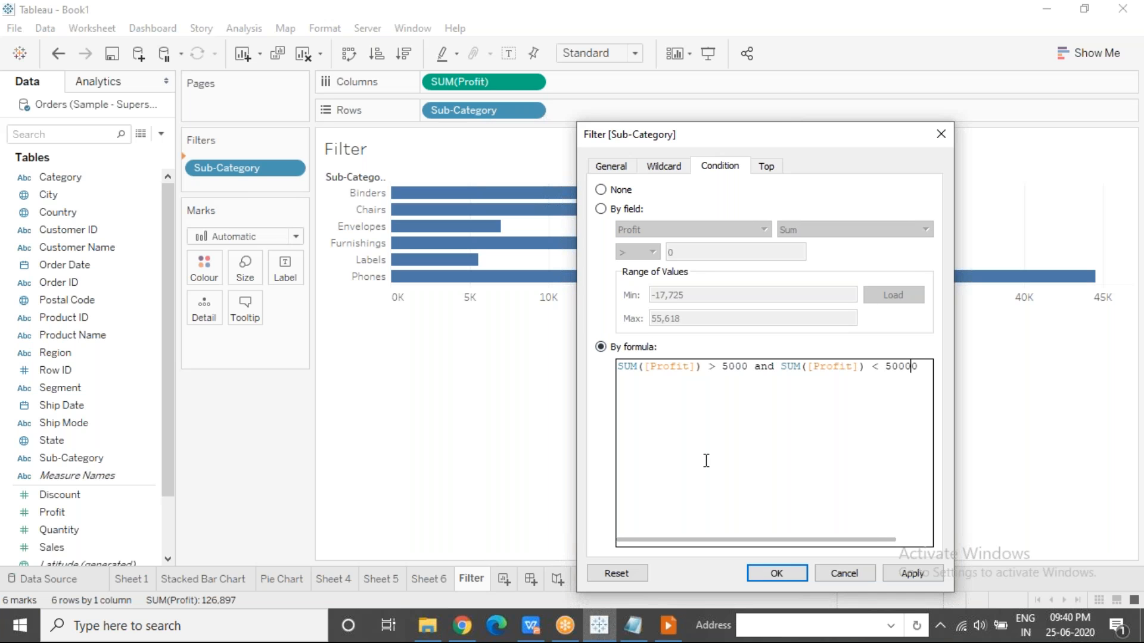
pyautogui.click(845, 65)
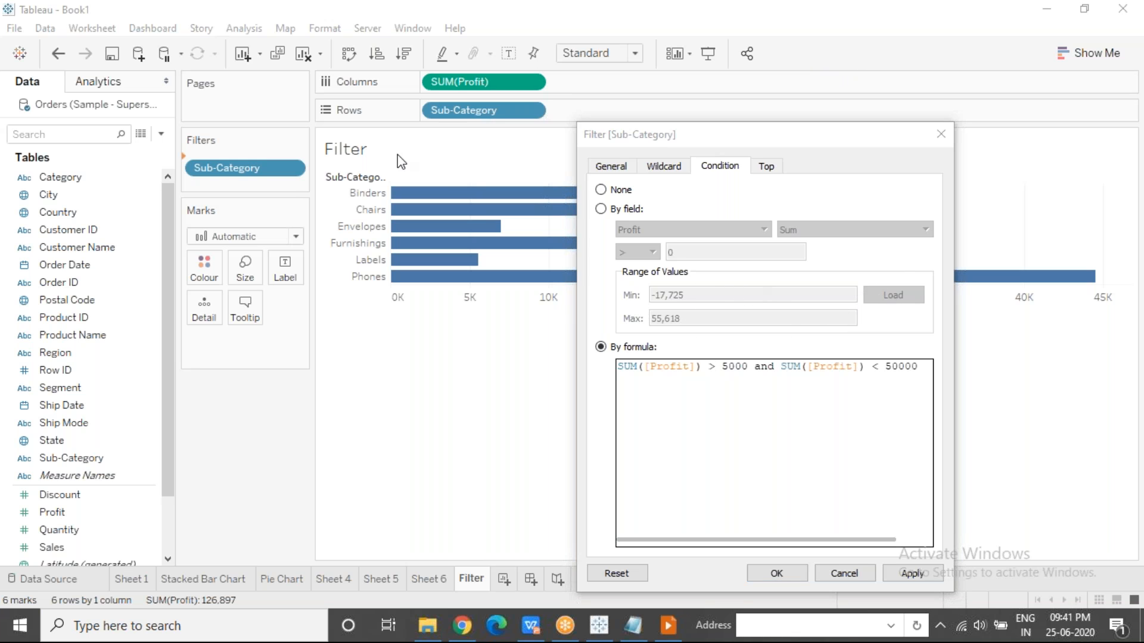
# Limit the Sub-Category filter by field to the top 3 by sum of Profit and apply it.
pyautogui.click(767, 168)
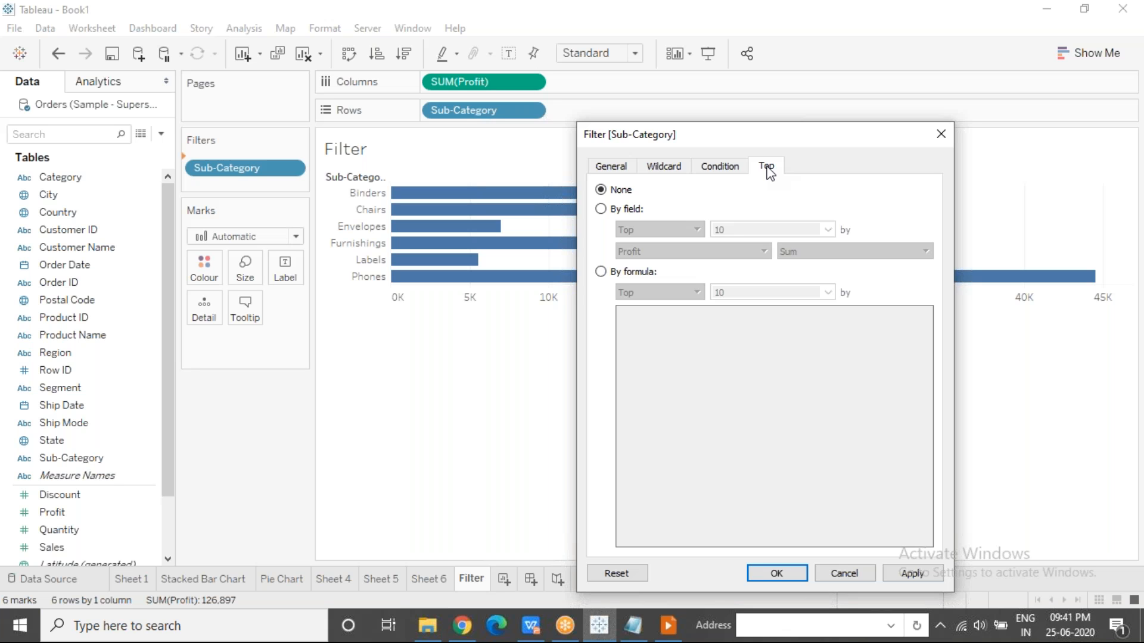
pyautogui.click(601, 209)
pyautogui.doubleClick(719, 229)
pyautogui.write('3')
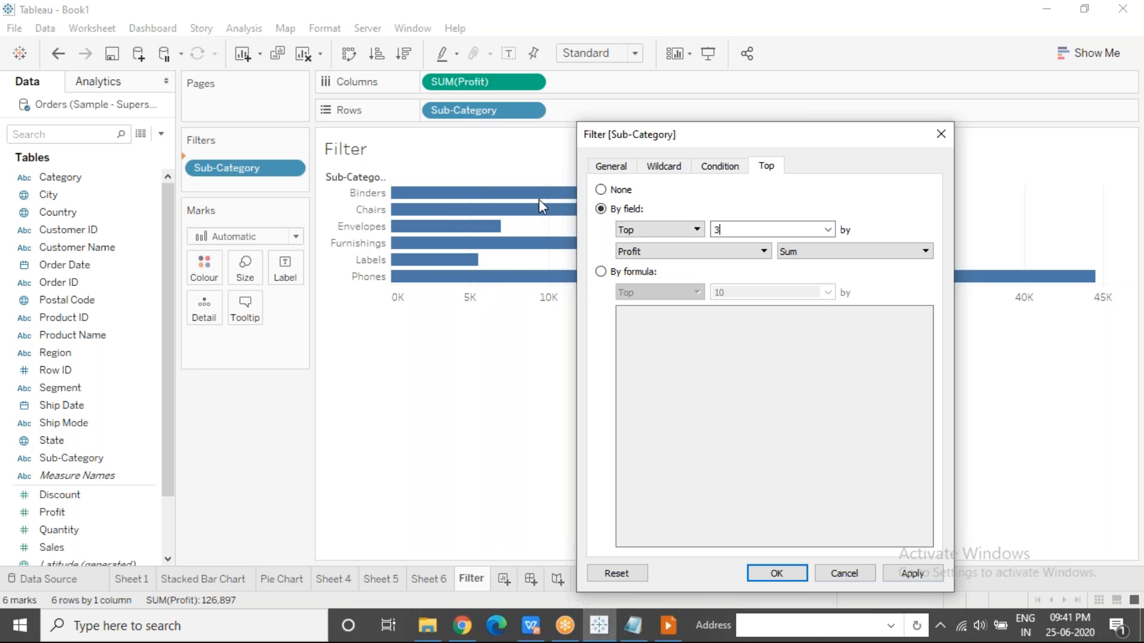
pyautogui.moveTo(720, 135); pyautogui.dragTo(715, 344)
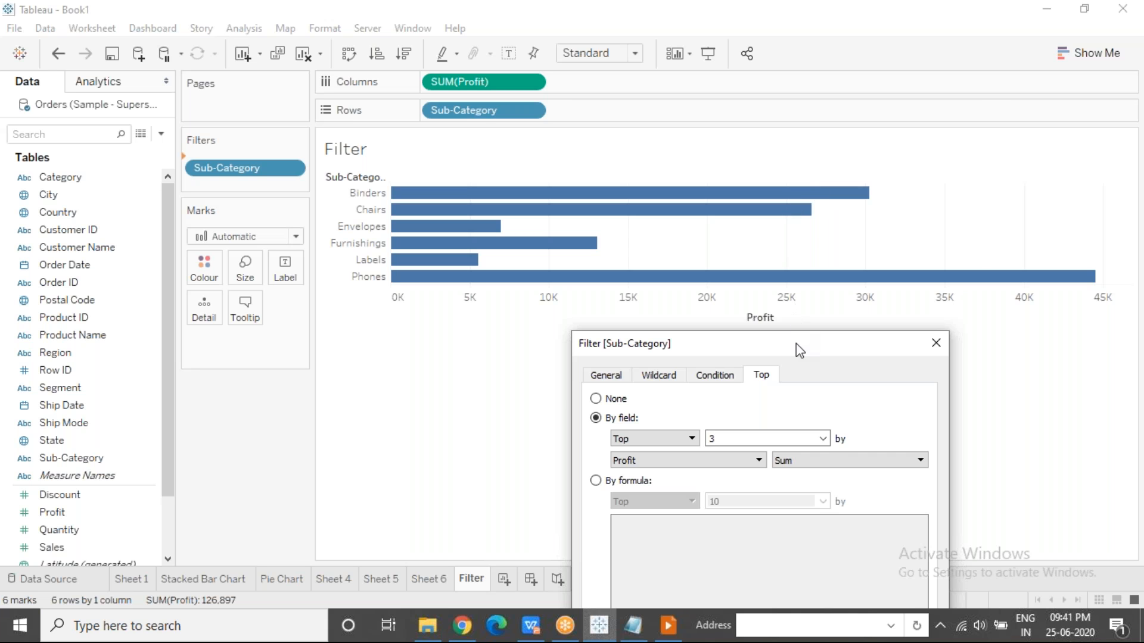
pyautogui.moveTo(798, 350); pyautogui.dragTo(838, 121)
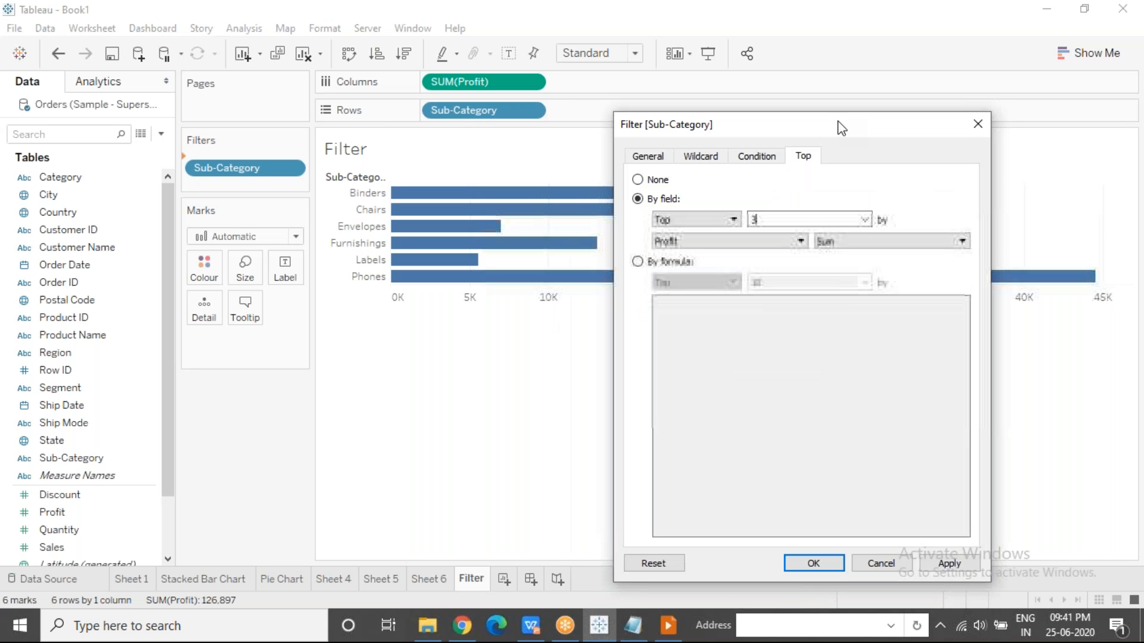
pyautogui.click(933, 560)
# Change the Sub-Category filter limit from top to bottom, keeping 3 by sum of Profit, and apply it.
pyautogui.click(736, 217)
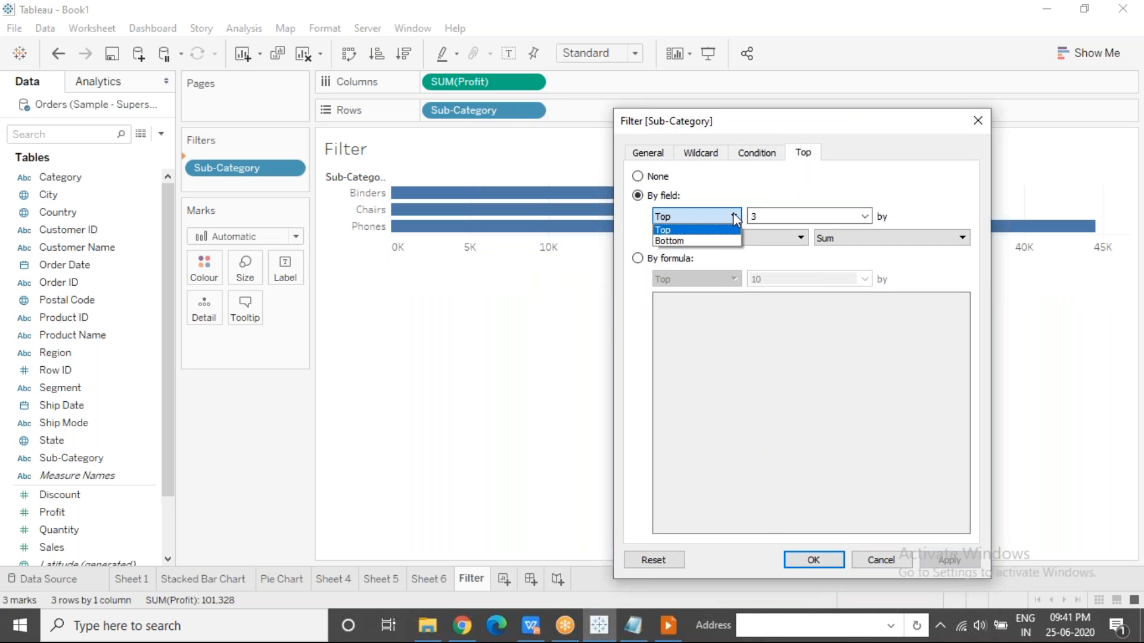
pyautogui.click(701, 242)
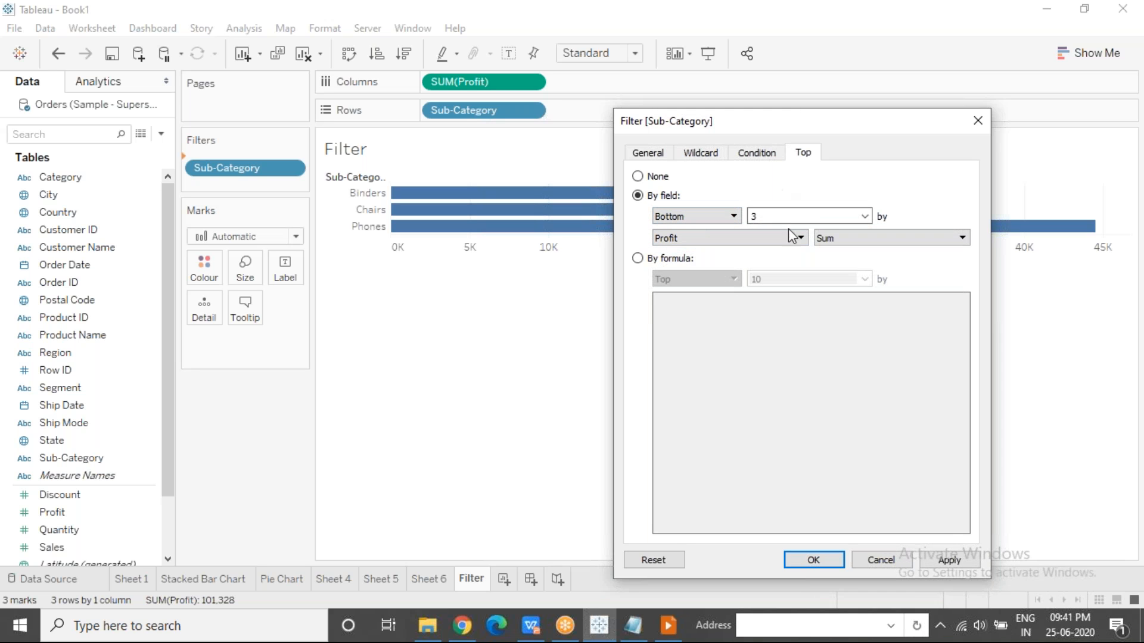
pyautogui.click(950, 561)
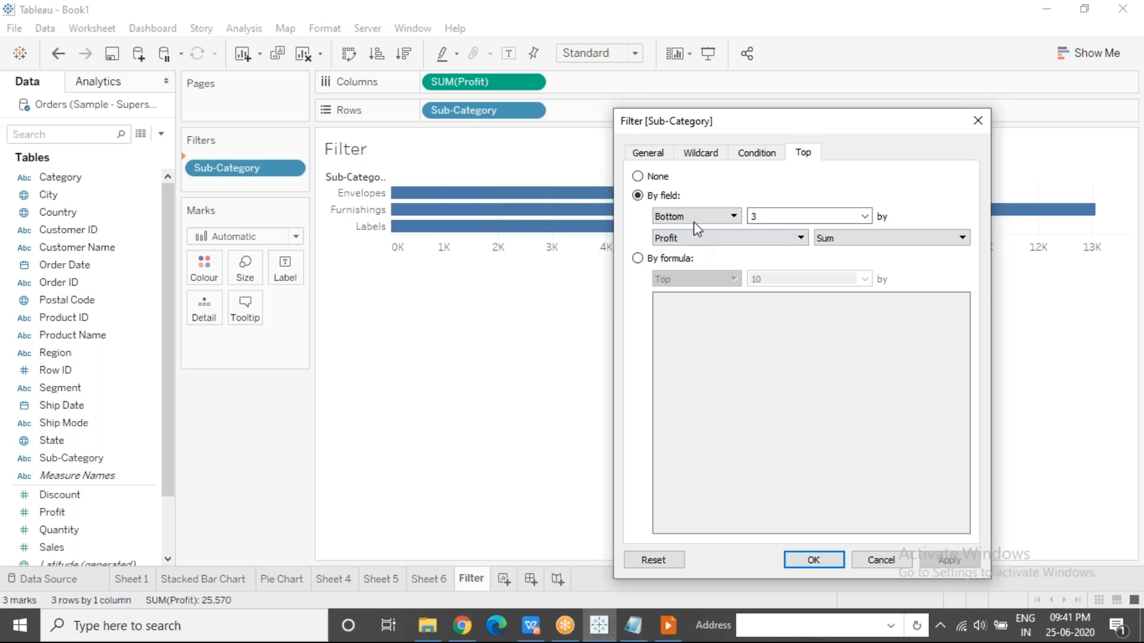
# Review the Sub-Category filter's General summary alongside its Wildcard, Condition and Top settings to see how they combine.
pyautogui.click(661, 157)
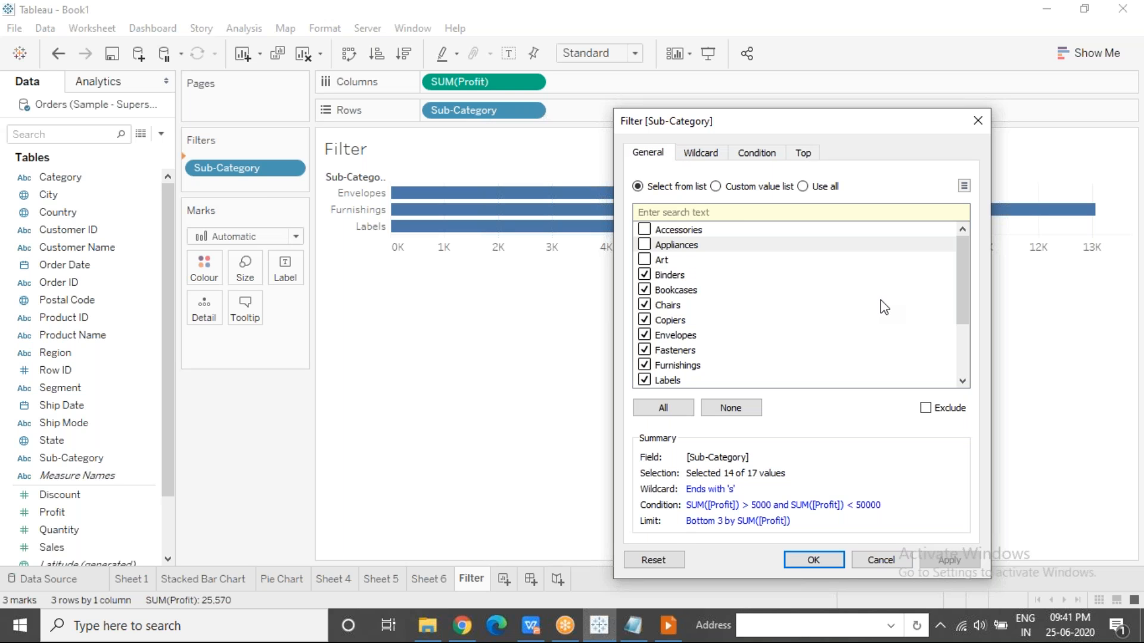
pyautogui.click(715, 157)
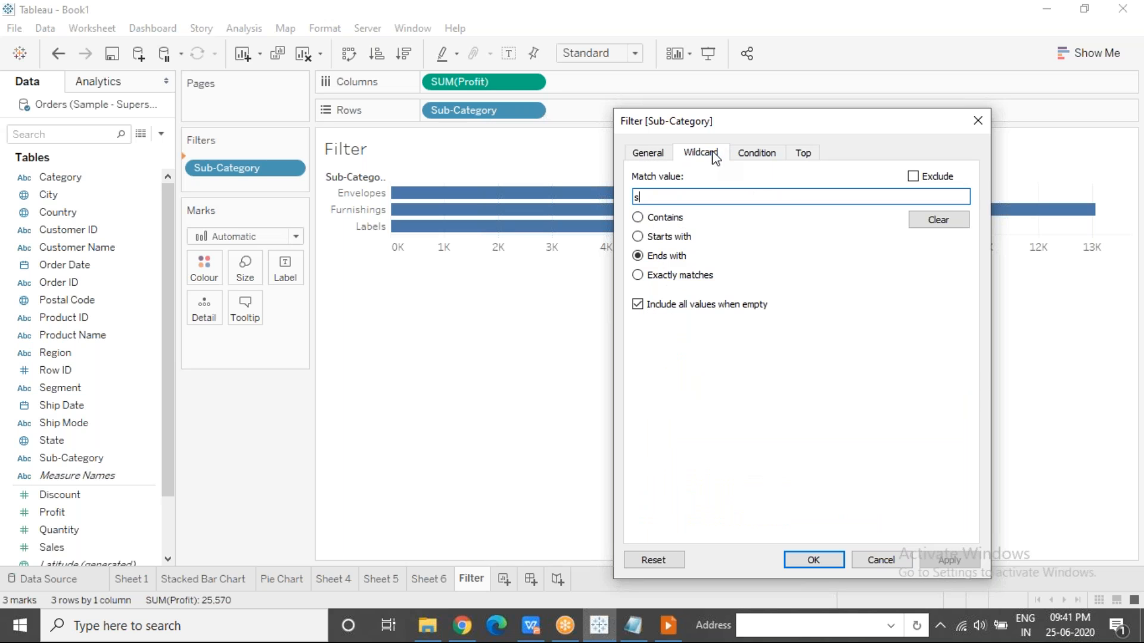
pyautogui.click(750, 156)
pyautogui.click(820, 156)
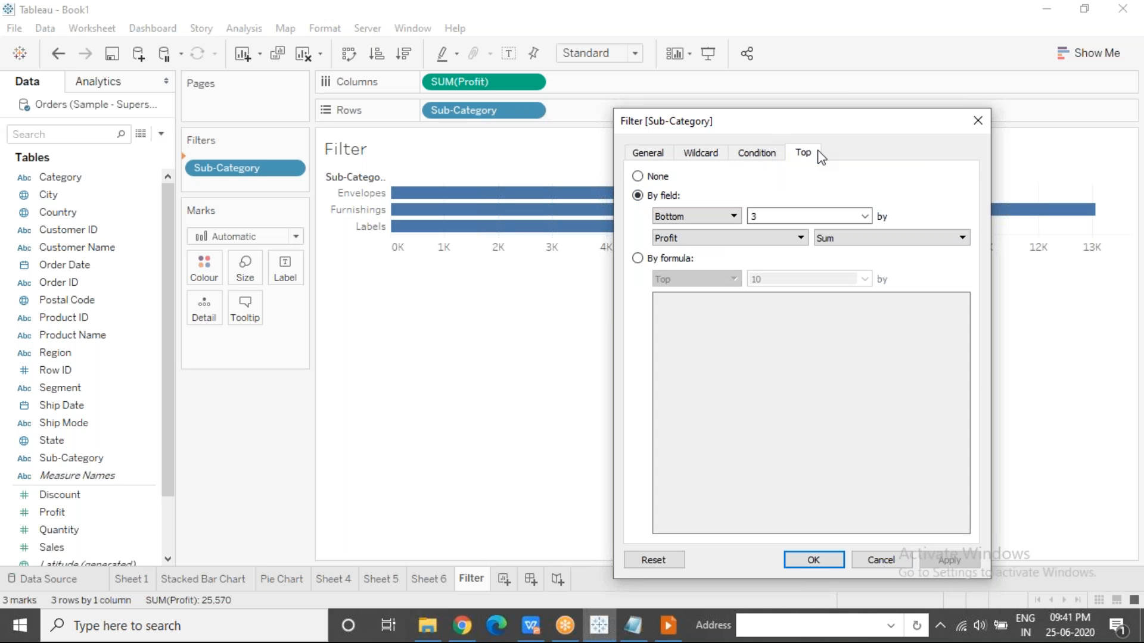
pyautogui.click(663, 154)
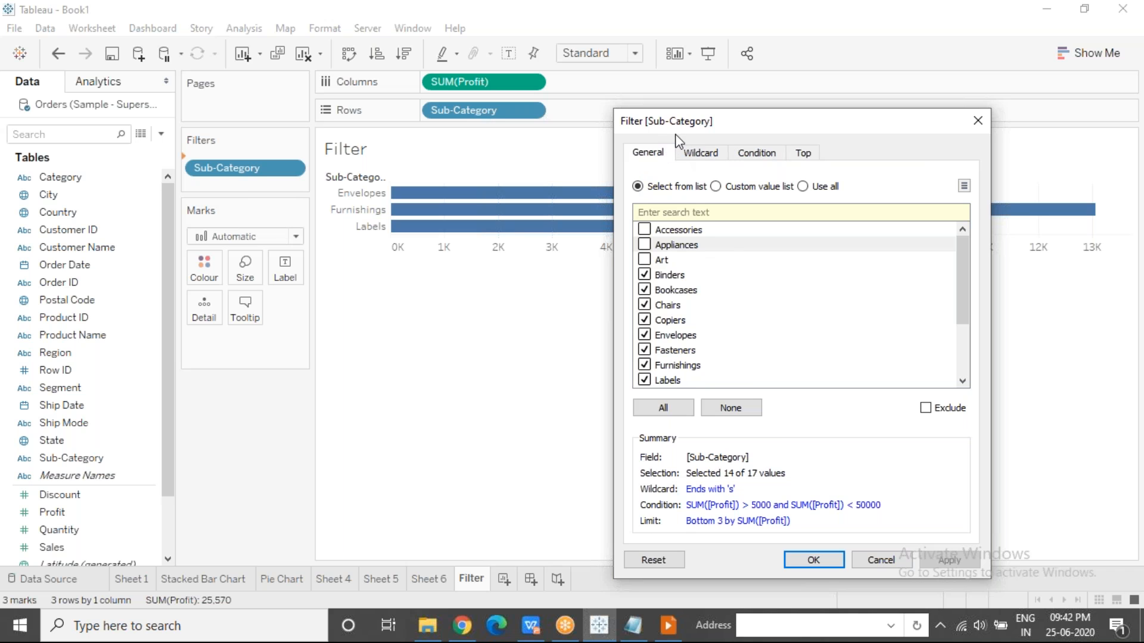
pyautogui.click(694, 153)
pyautogui.click(736, 153)
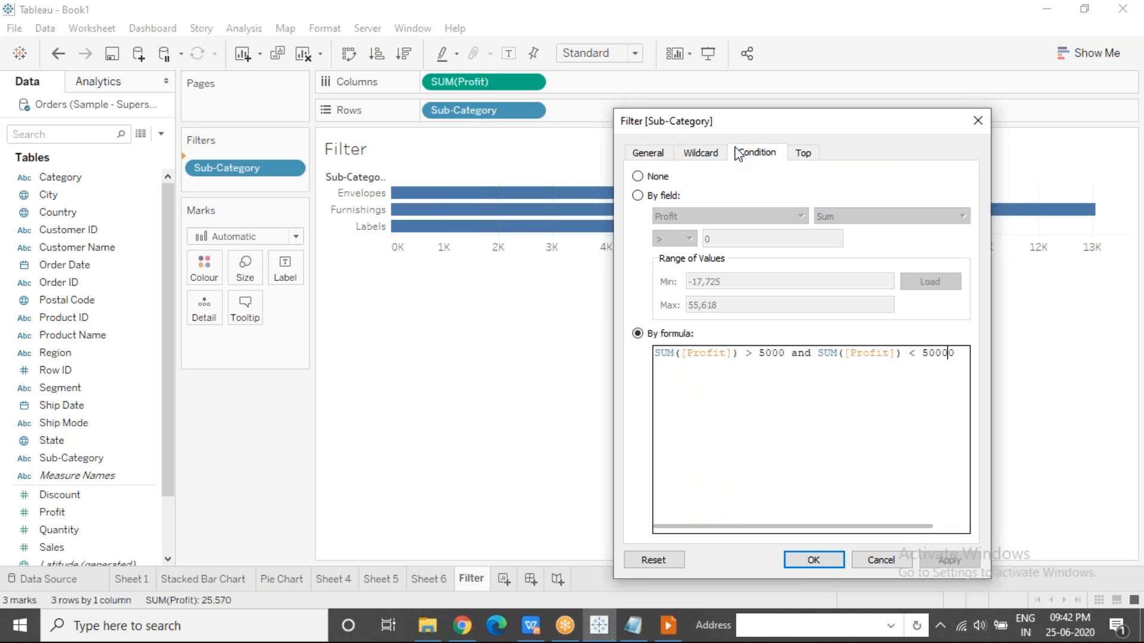
pyautogui.click(810, 155)
pyautogui.click(660, 156)
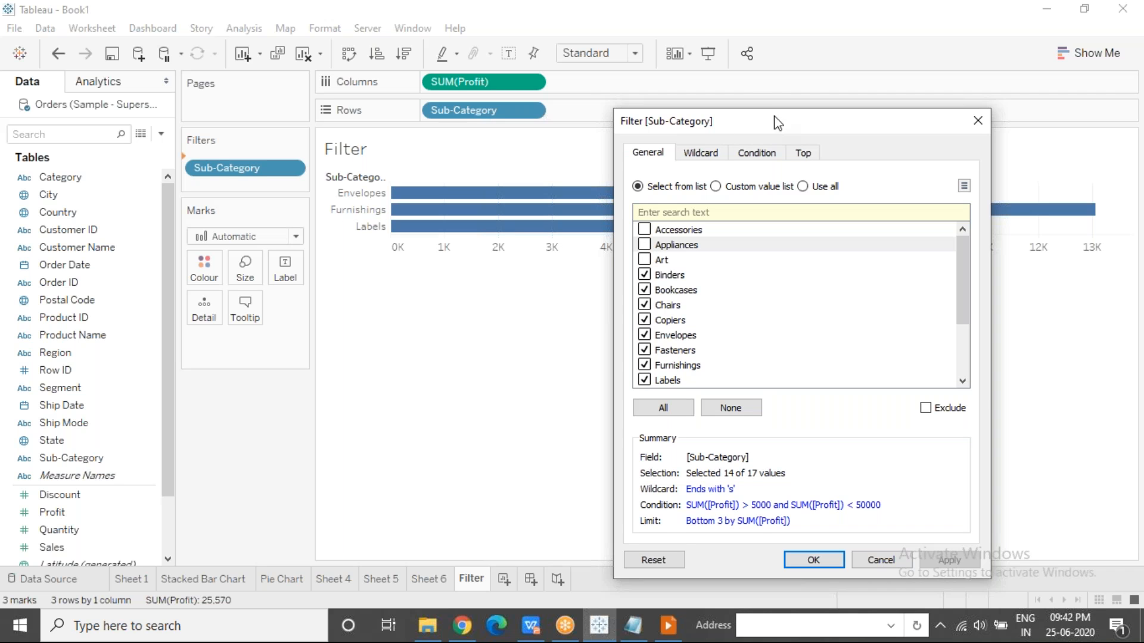
pyautogui.click(795, 26)
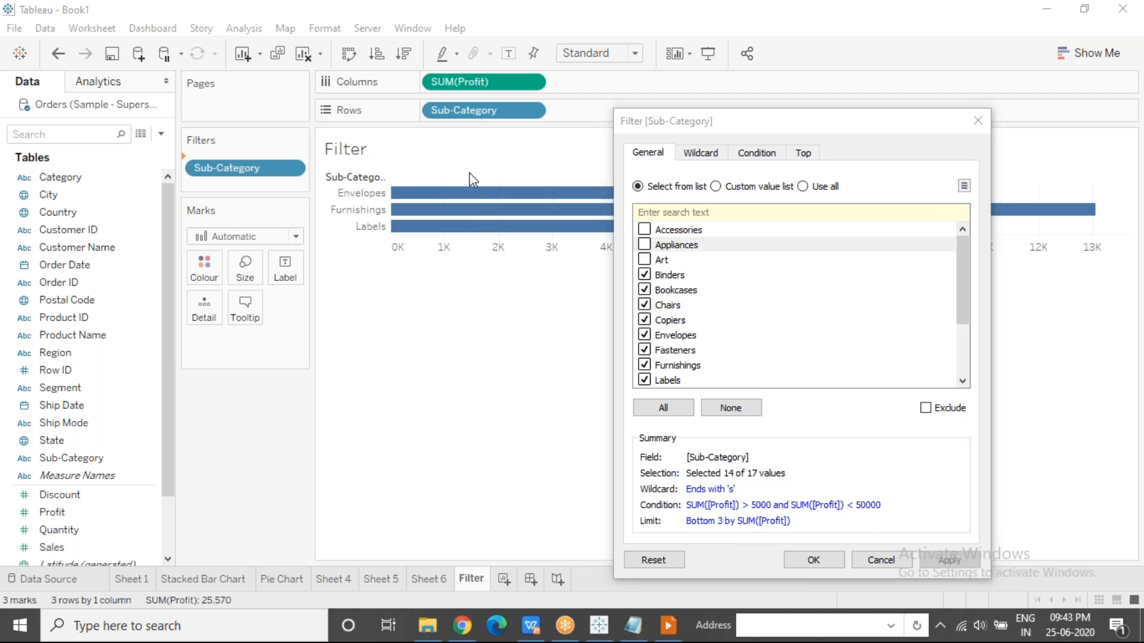
# Review the By field condition and its Profit range in the Sub-Category filter, and close the filter without applying.
pyautogui.click(745, 156)
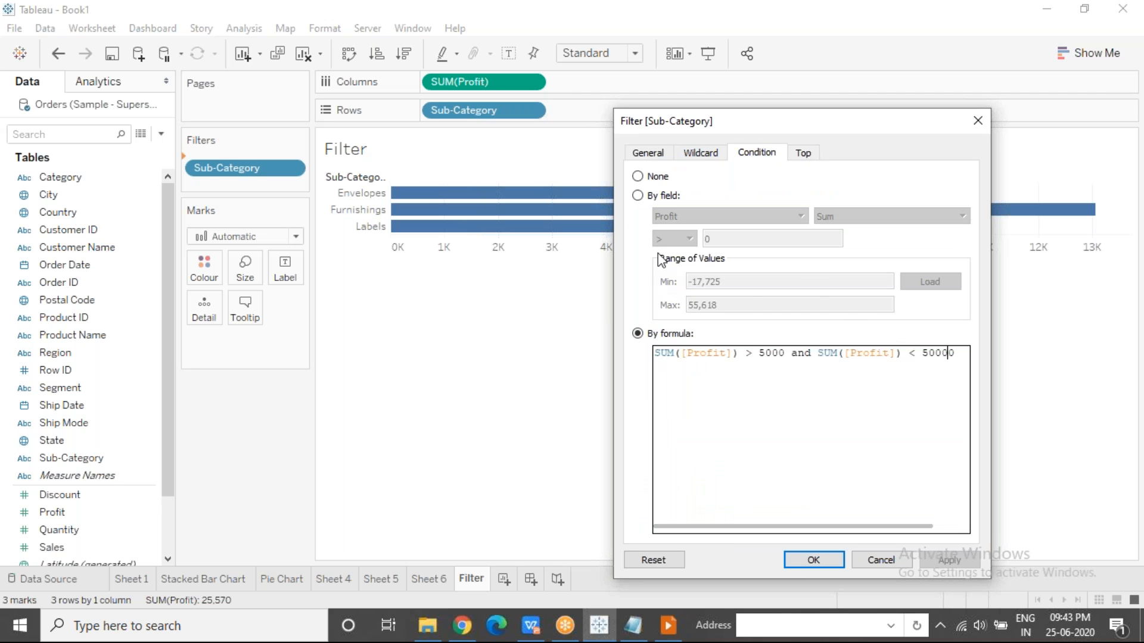
pyautogui.click(639, 196)
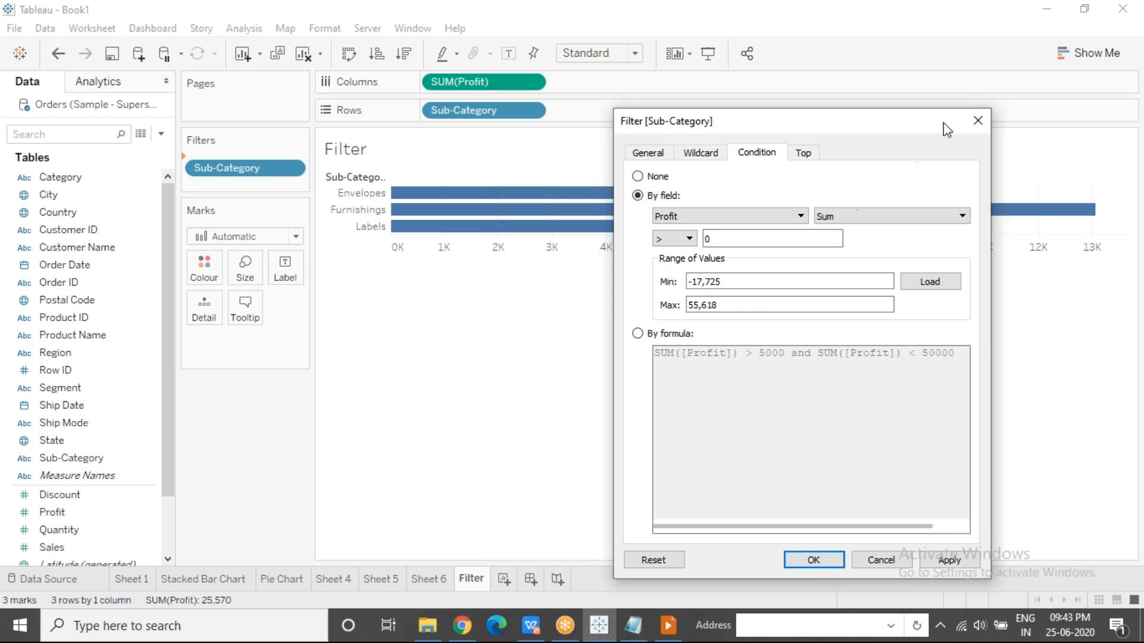
pyautogui.click(977, 123)
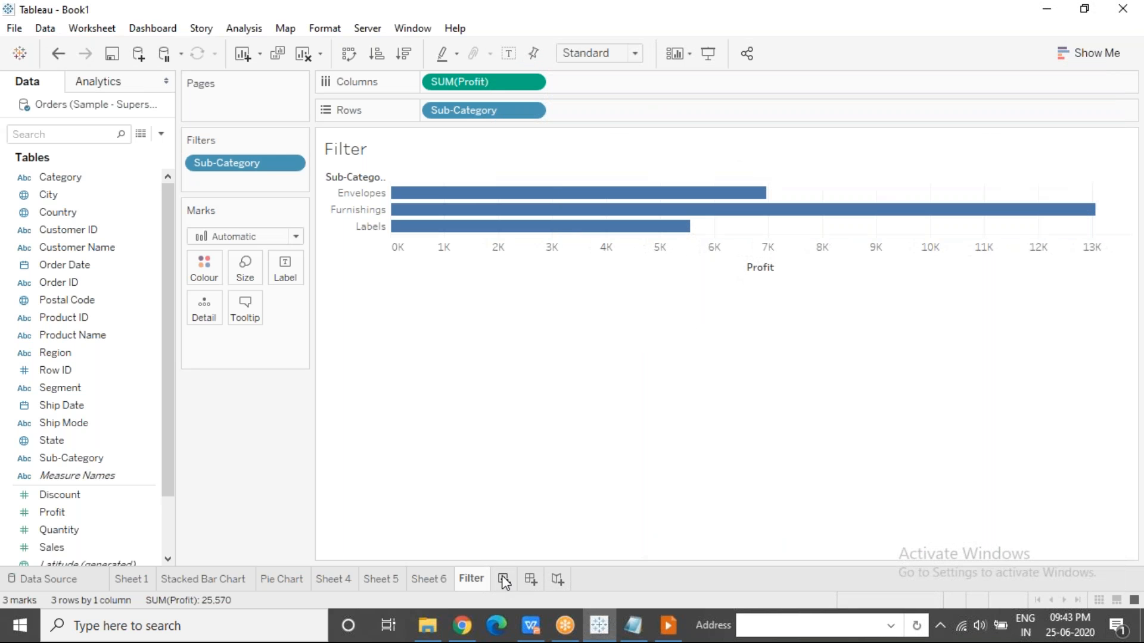
# Create a new worksheet with a bar chart of sum of Profit by Region and show the mark labels.
pyautogui.hotkey('ctrl', 'm')
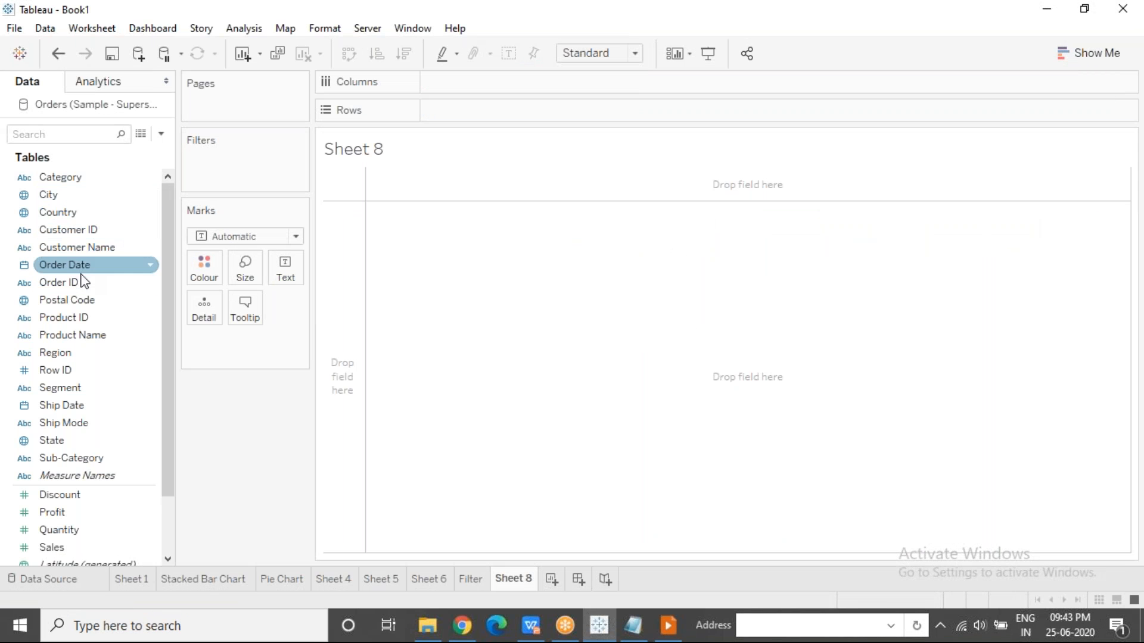
pyautogui.moveTo(66, 354); pyautogui.dragTo(467, 111)
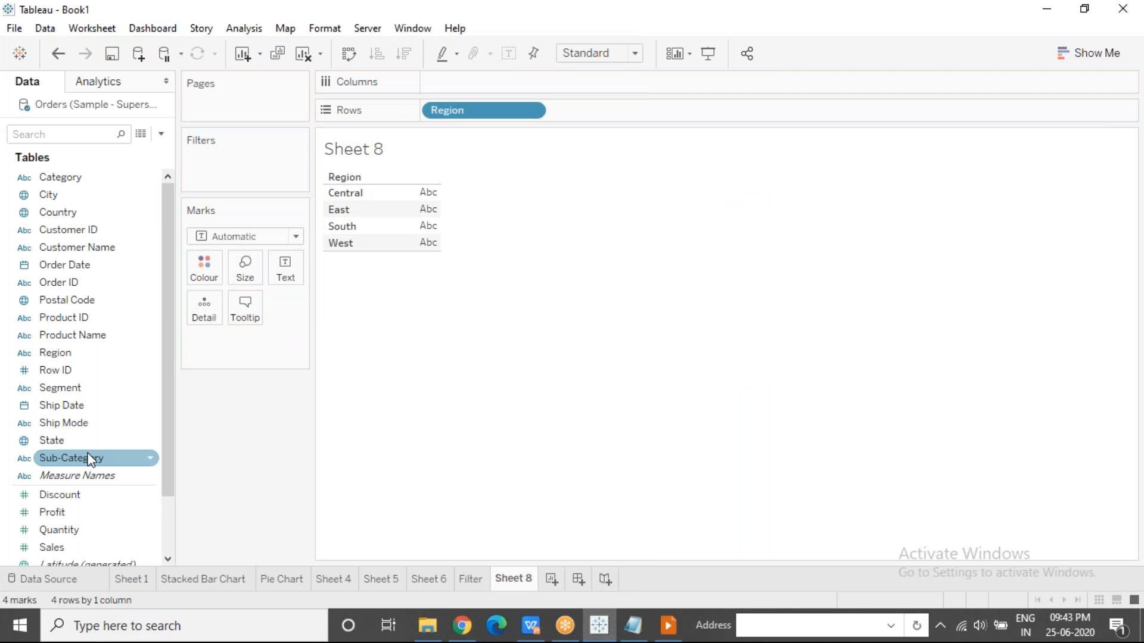
pyautogui.moveTo(72, 514); pyautogui.dragTo(466, 80)
pyautogui.click(509, 53)
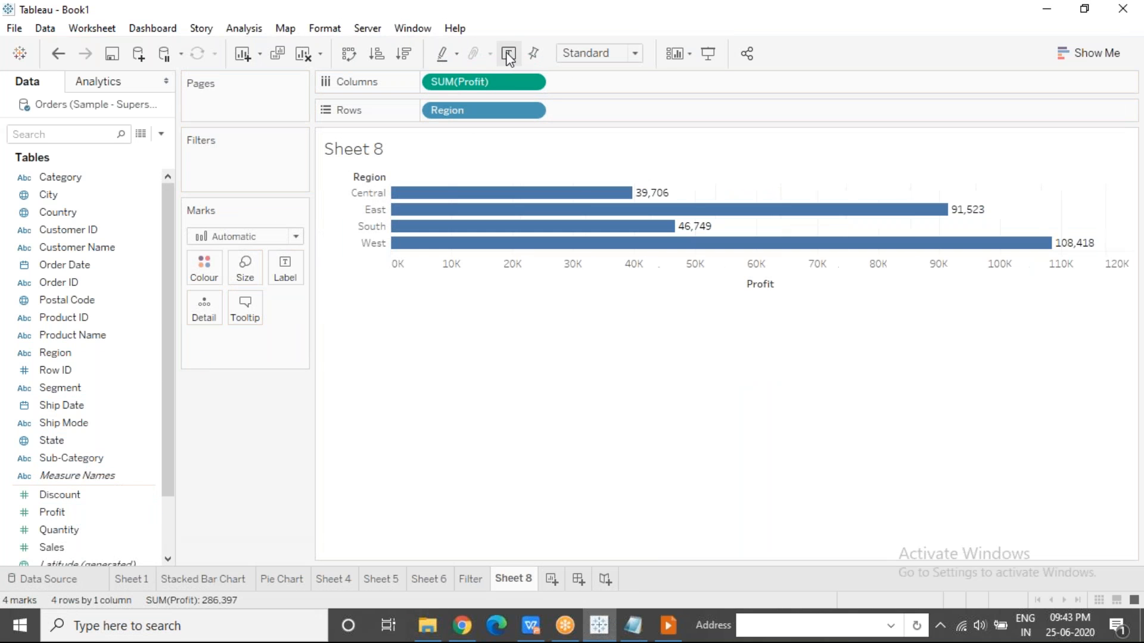
# Highlight the West and Central bars to compare the highest and lowest regional profit, and clear the selection.
pyautogui.click(1053, 244)
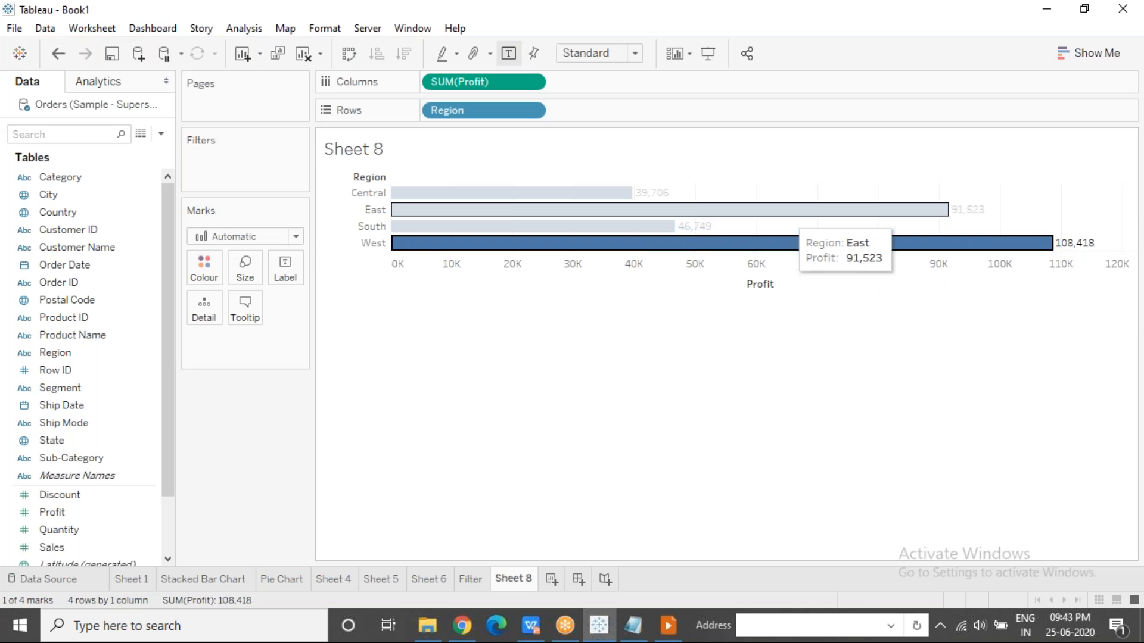
pyautogui.click(615, 194)
pyautogui.click(514, 421)
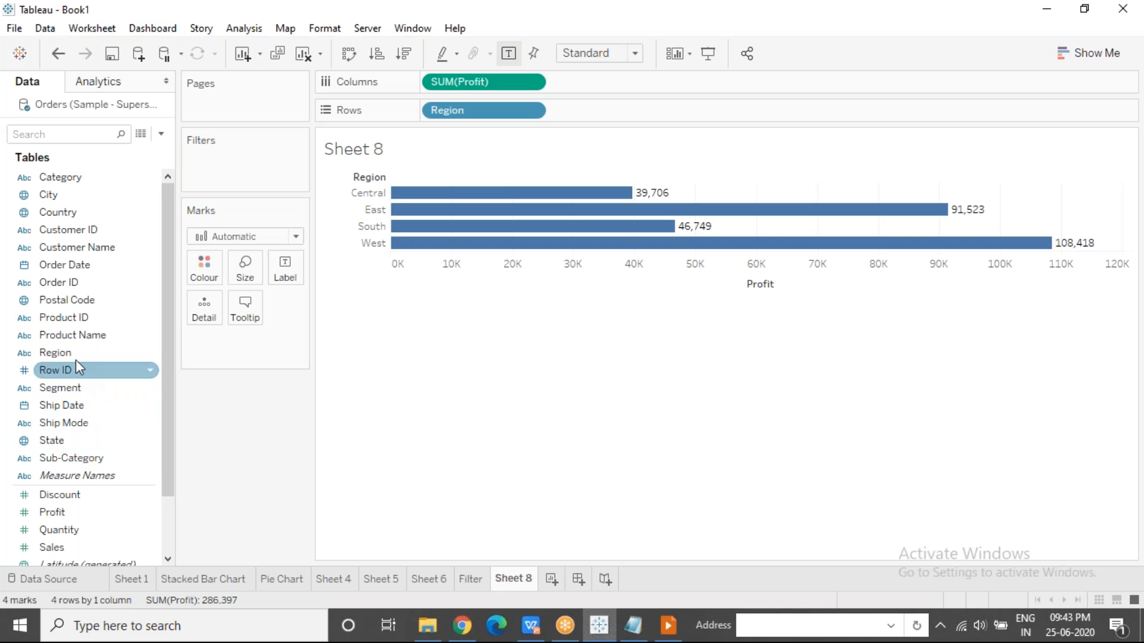
# Start a Region filter and load the range of values for sum of Profit under its By field condition.
pyautogui.moveTo(72, 361); pyautogui.dragTo(213, 166)
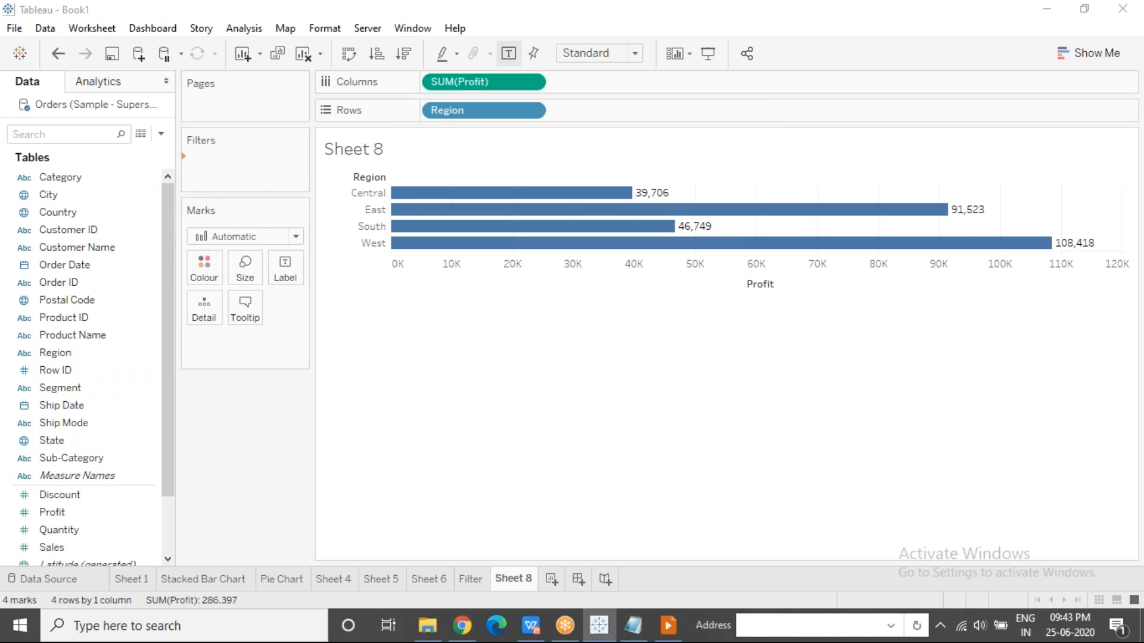
pyautogui.moveTo(564, 79); pyautogui.dragTo(867, 102)
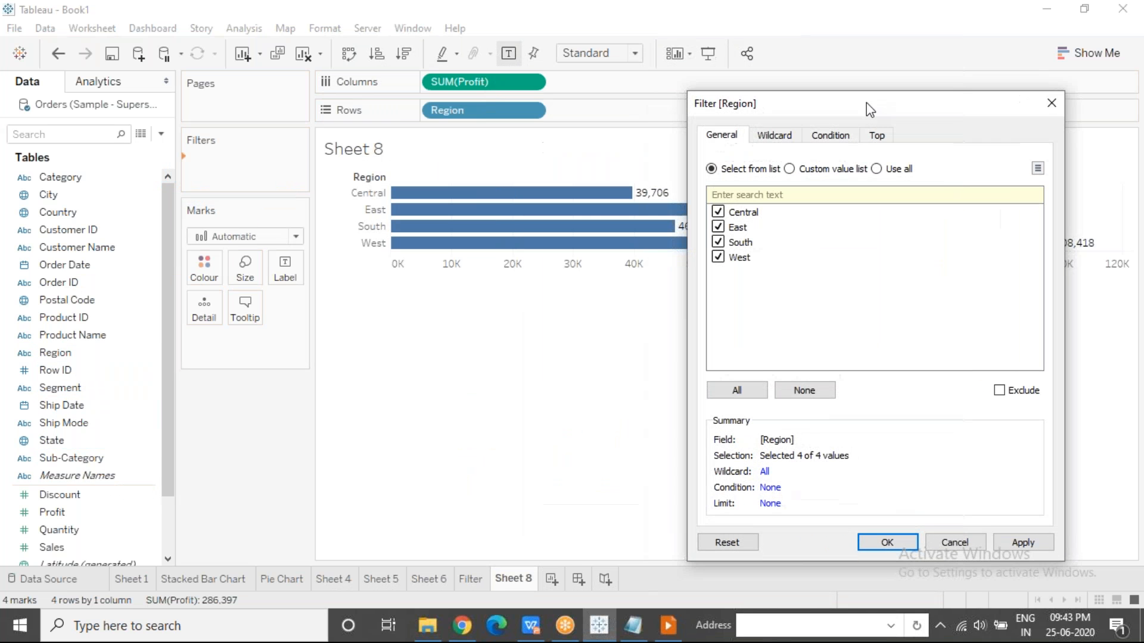
pyautogui.click(825, 139)
pyautogui.moveTo(769, 103); pyautogui.dragTo(140, 79)
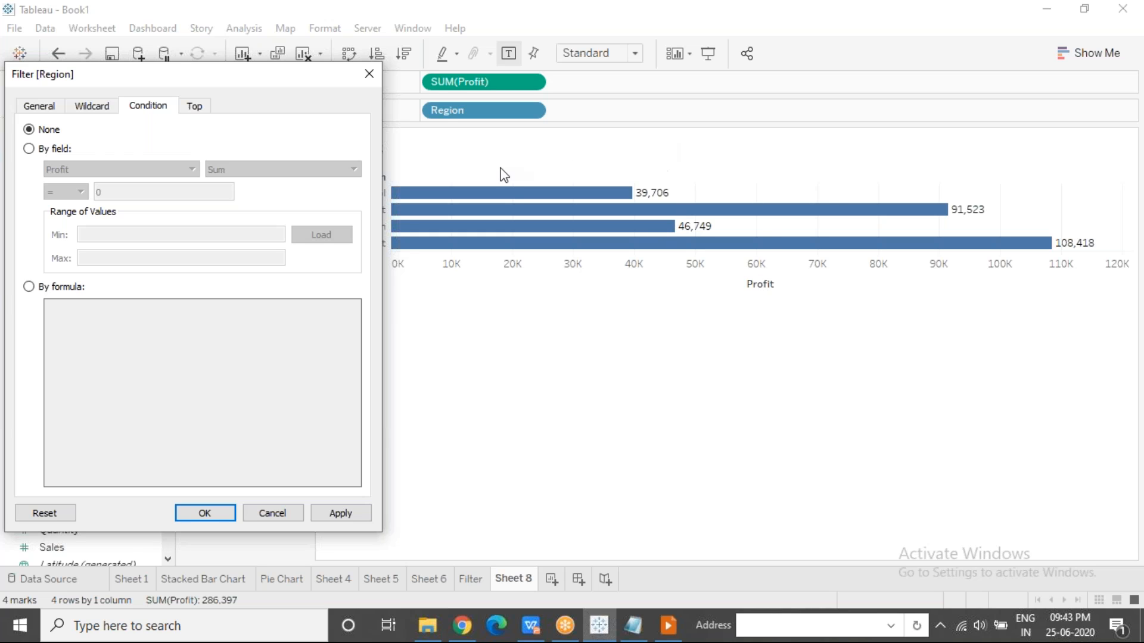
pyautogui.click(28, 149)
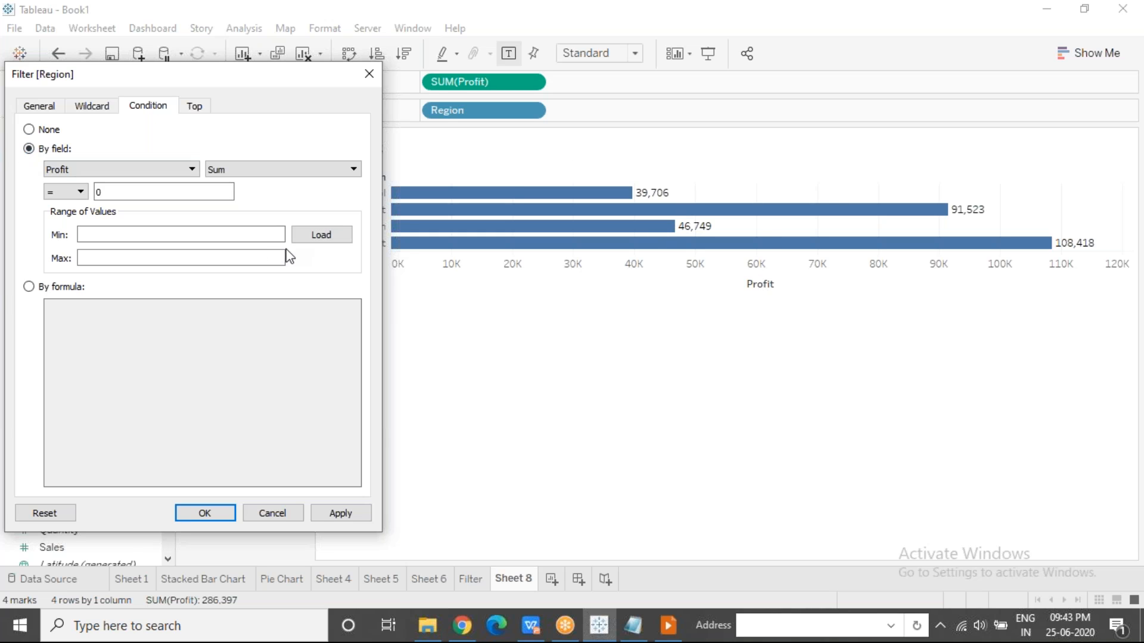
pyautogui.click(321, 236)
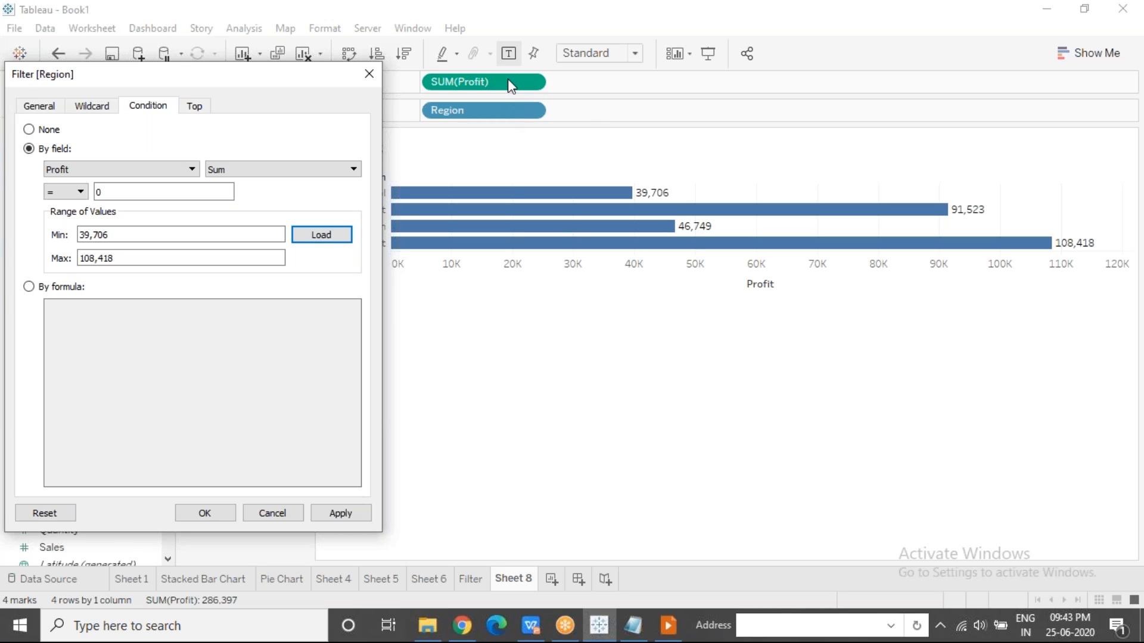
# Compare the loaded minimum and maximum Profit with the regional bars, and close the Region filter without applying it.
pyautogui.moveTo(122, 240); pyautogui.dragTo(67, 242)
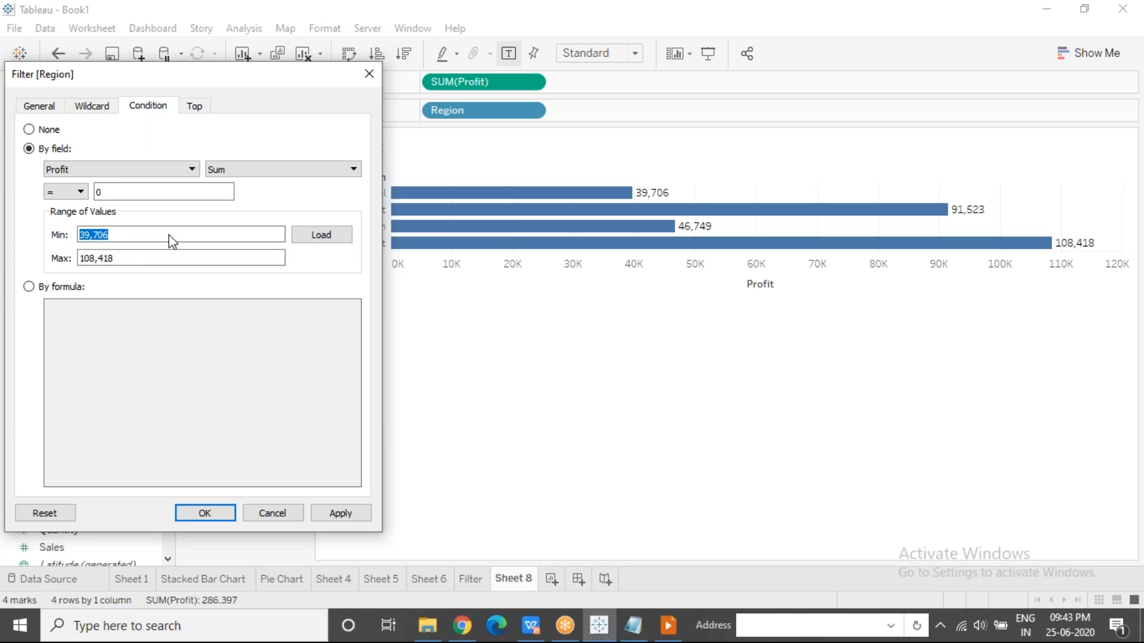
pyautogui.moveTo(117, 266); pyautogui.dragTo(81, 262)
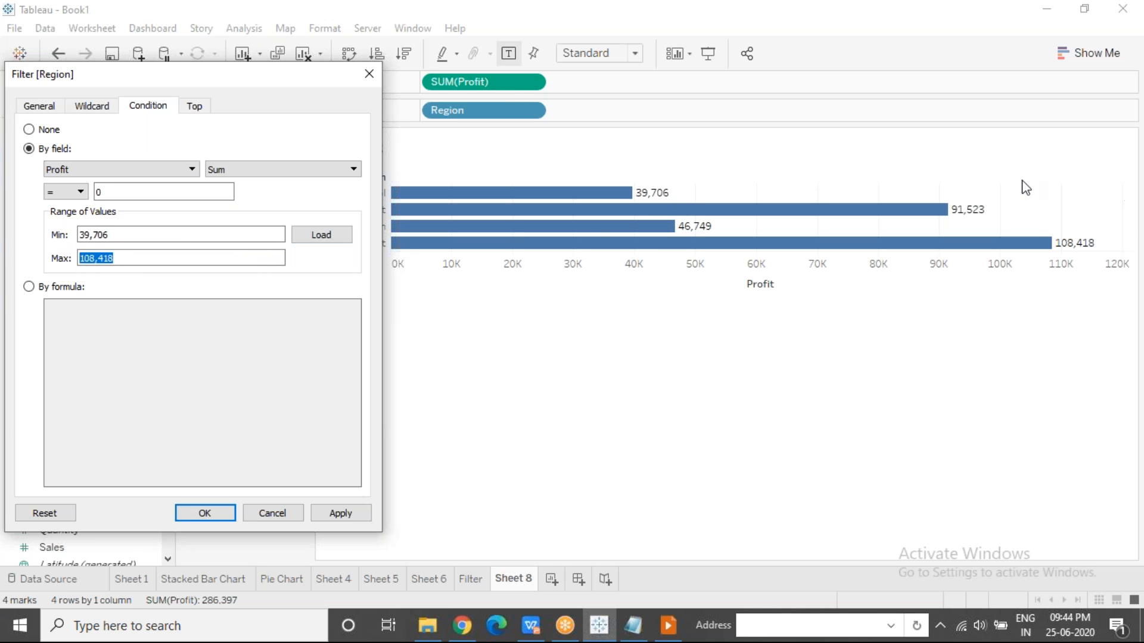
pyautogui.moveTo(118, 239); pyautogui.dragTo(67, 260)
pyautogui.click(800, 35)
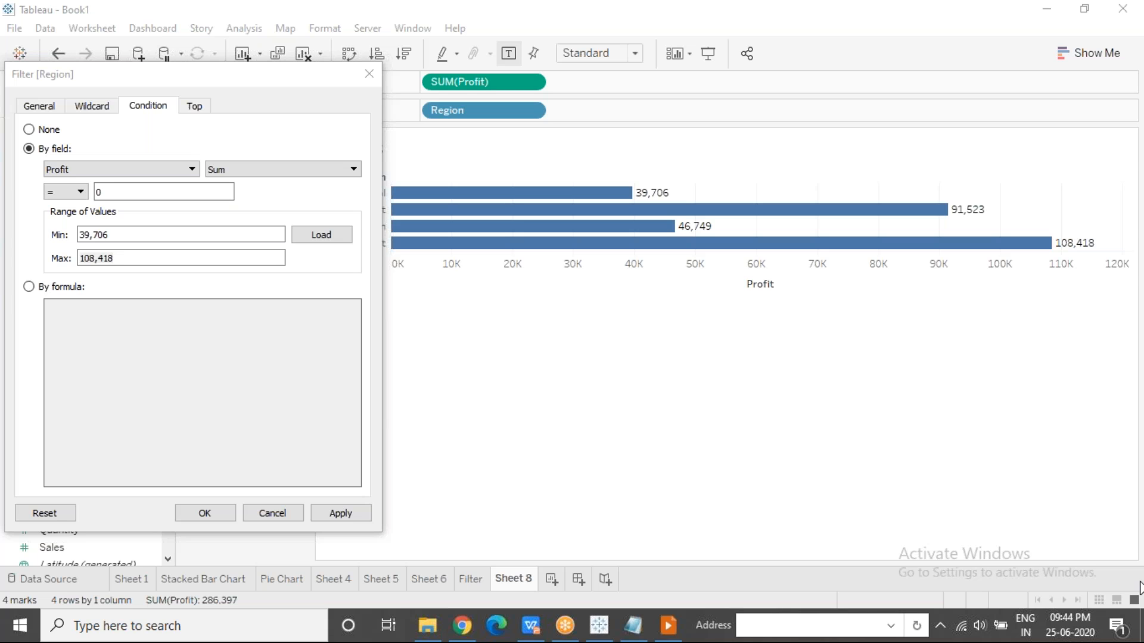
pyautogui.moveTo(124, 243); pyautogui.dragTo(67, 242)
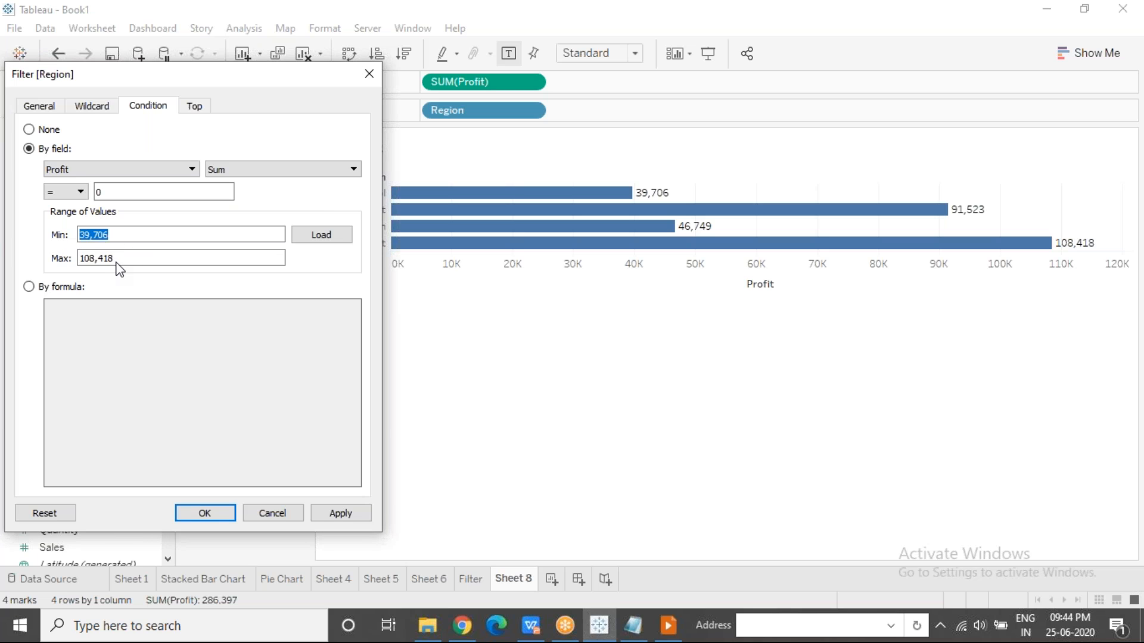
pyautogui.moveTo(117, 260); pyautogui.dragTo(62, 260)
pyautogui.click(367, 76)
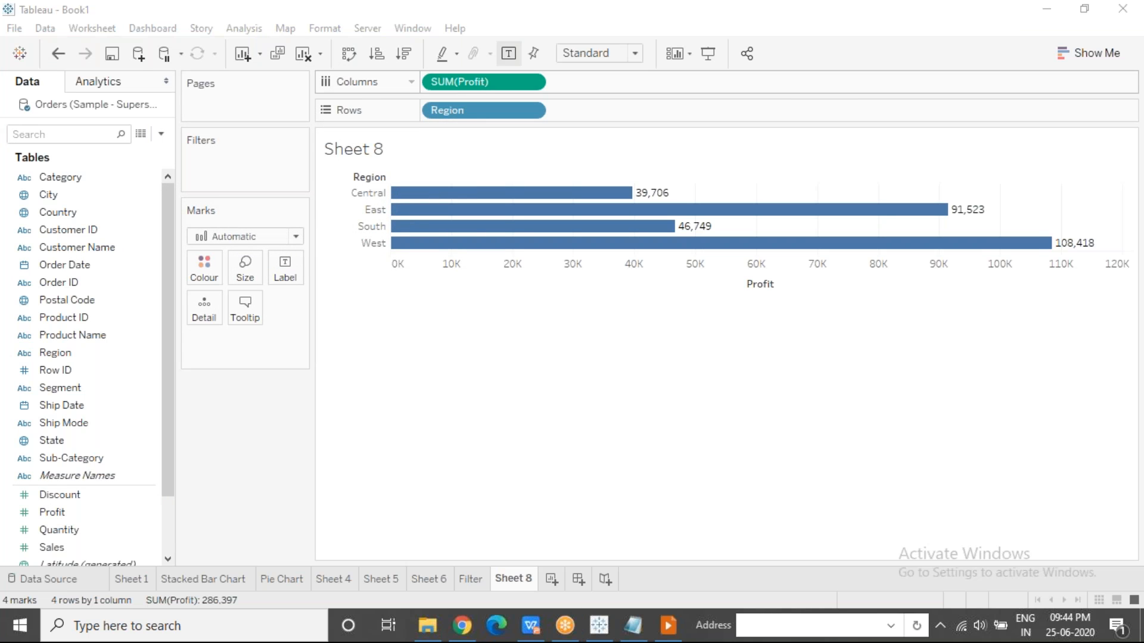
pyautogui.click(667, 625)
pyautogui.click(561, 421)
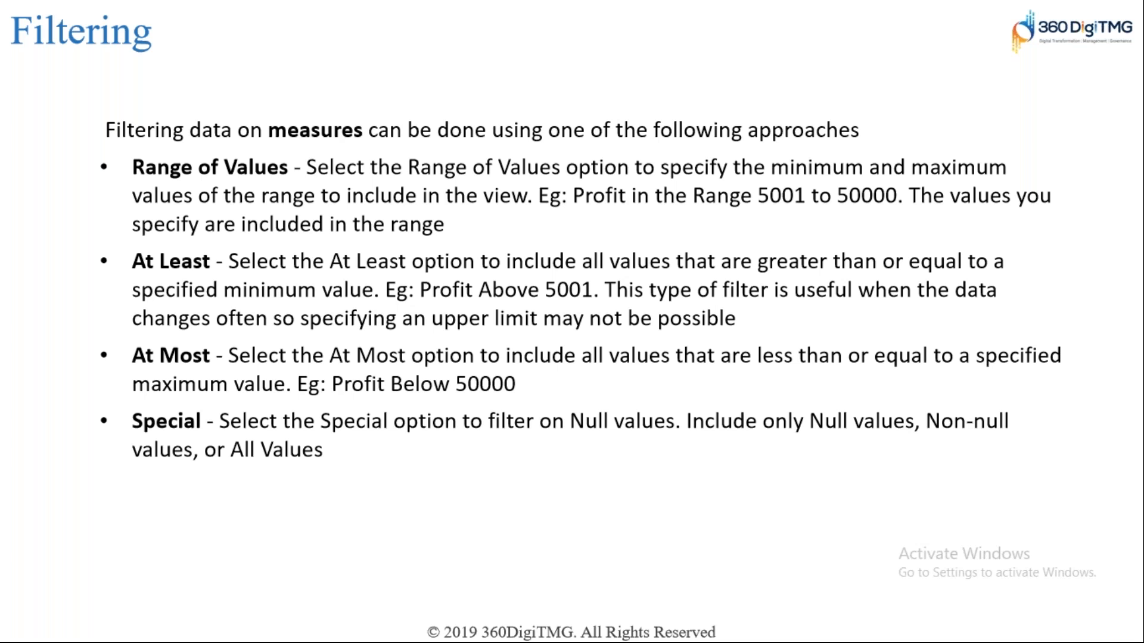
pyautogui.press('Right')
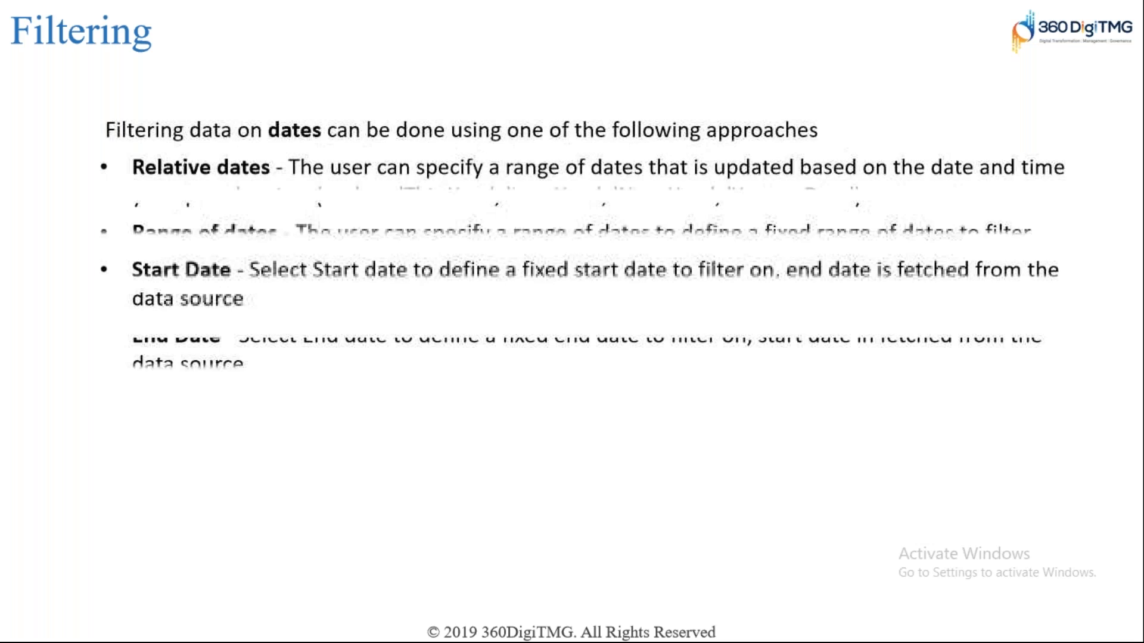
pyautogui.press('Right')
pyautogui.press('Right')
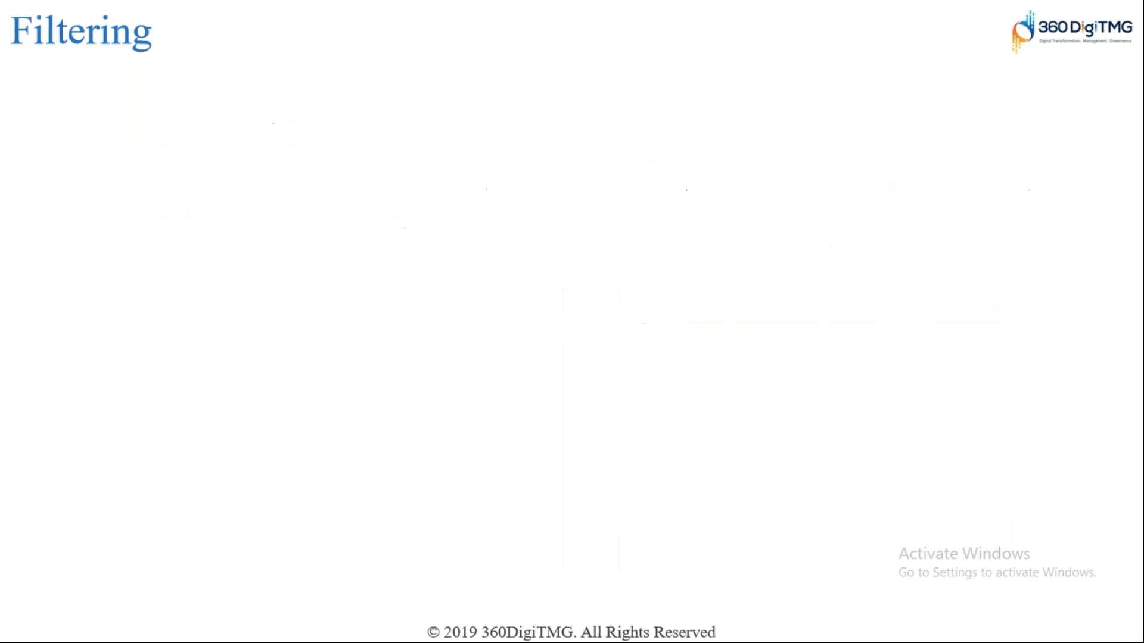
pyautogui.press('Right')
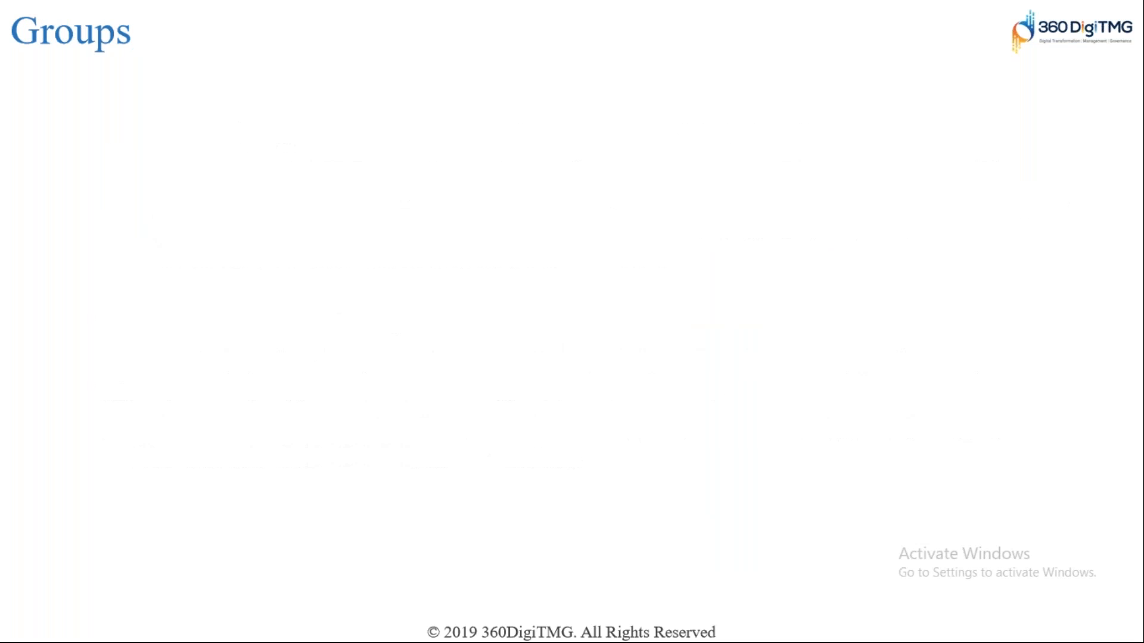
pyautogui.press('Left')
pyautogui.press('Left')
pyautogui.press('Left')
pyautogui.press('Left')
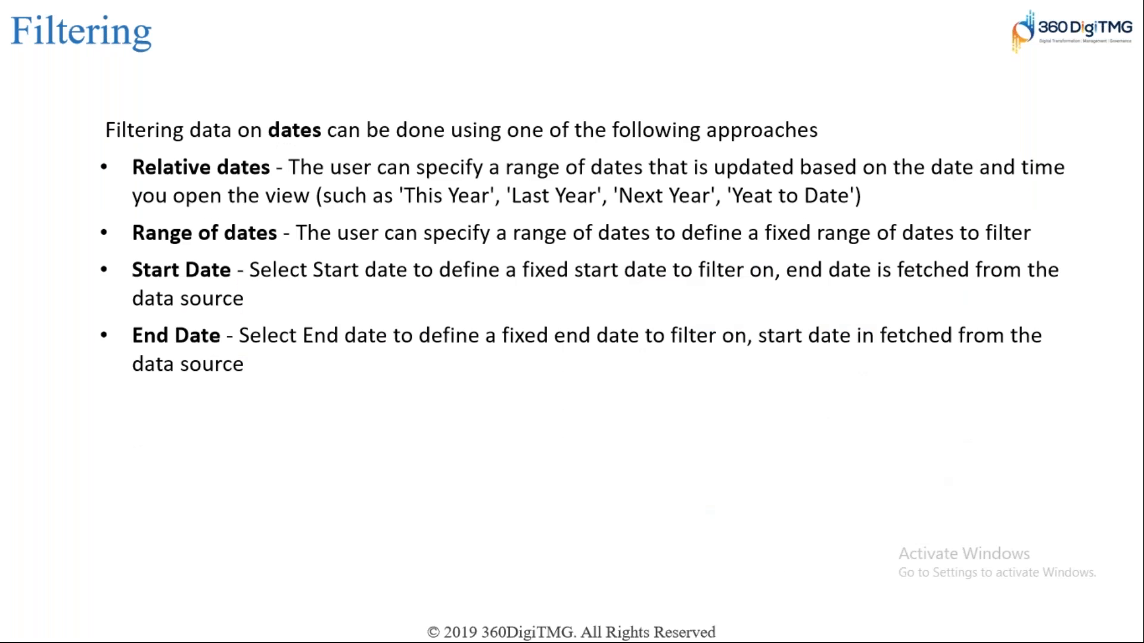
pyautogui.press('Left')
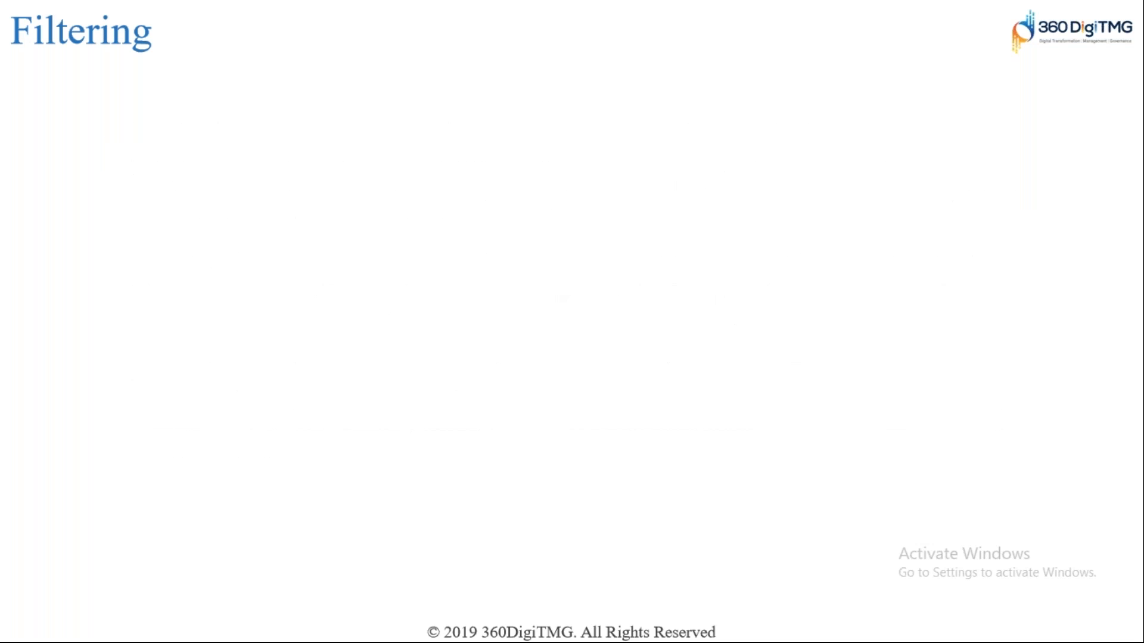
pyautogui.press('Right')
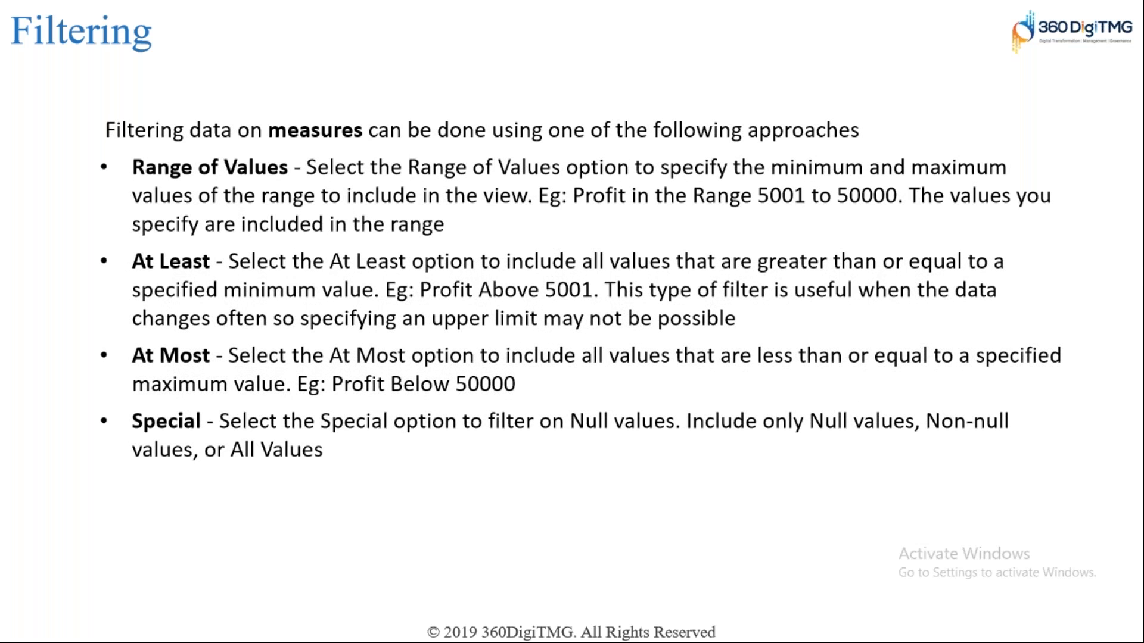
pyautogui.hotkey('alt', 'Tab')
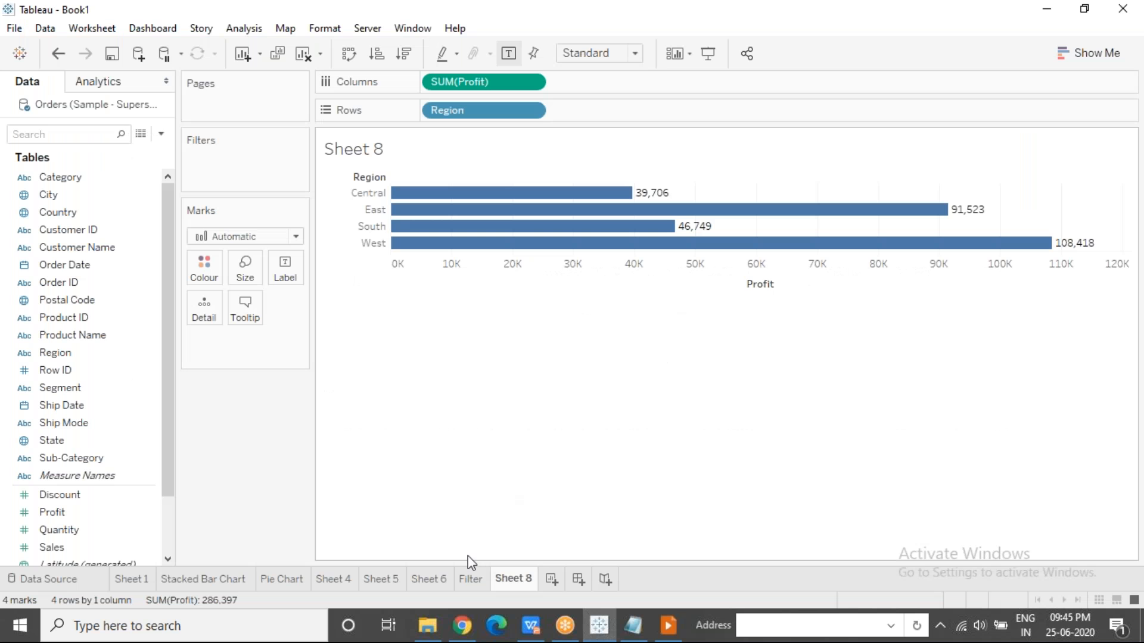
# Clear the Sub-Category filter on the Filter worksheet.
pyautogui.click(471, 579)
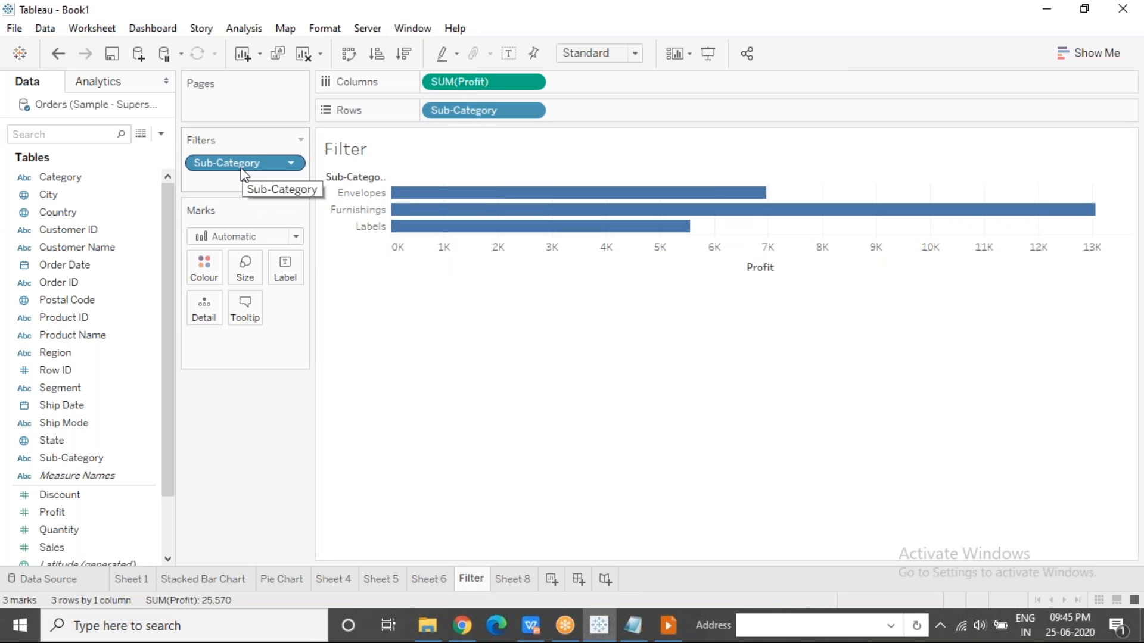
pyautogui.click(793, 25)
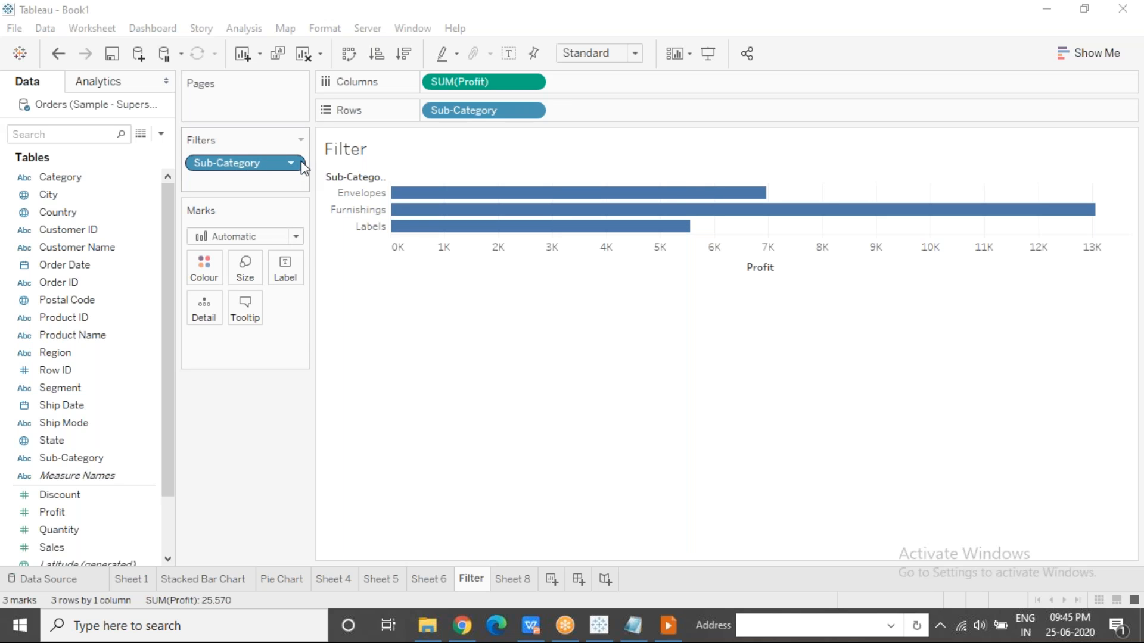
pyautogui.moveTo(252, 170); pyautogui.dragTo(240, 434)
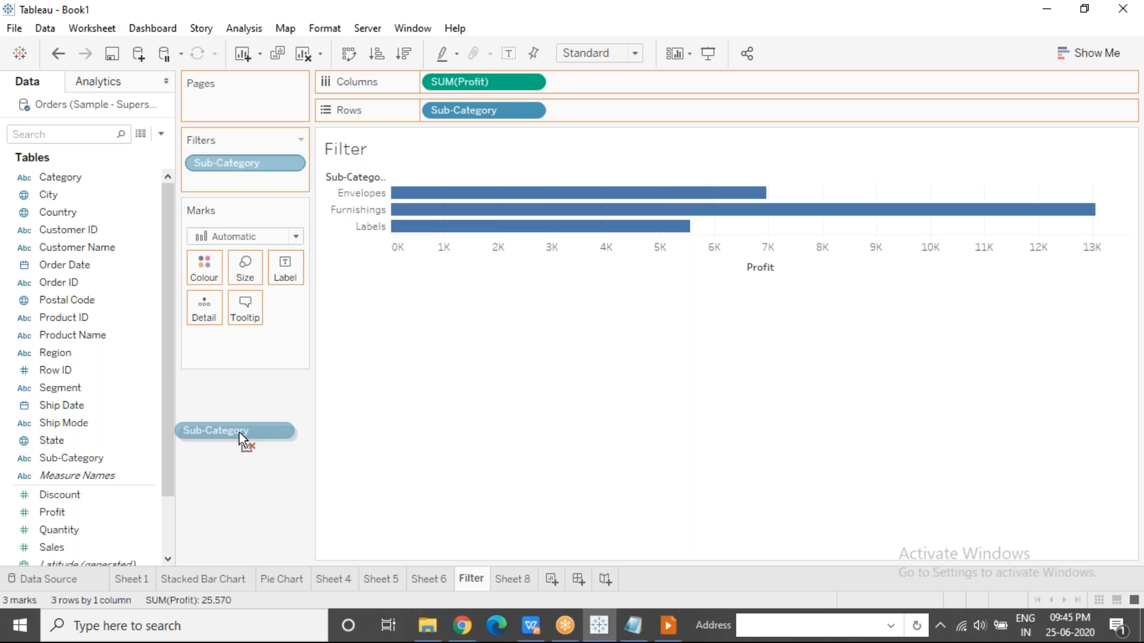
pyautogui.moveTo(238, 432); pyautogui.dragTo(257, 161)
pyautogui.click(292, 163)
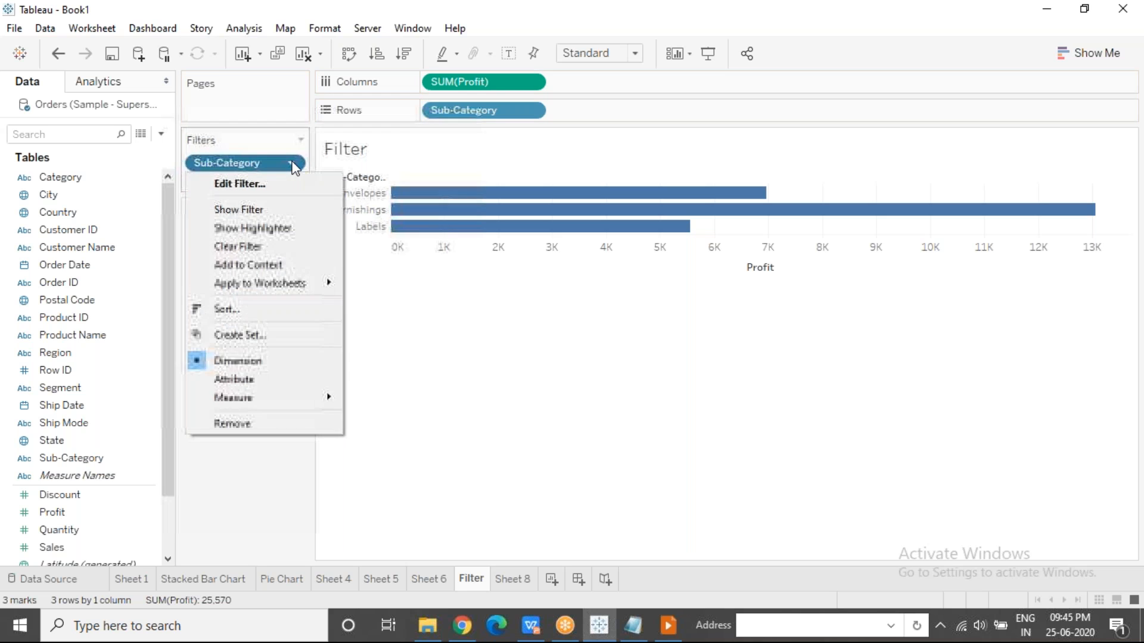
pyautogui.click(249, 247)
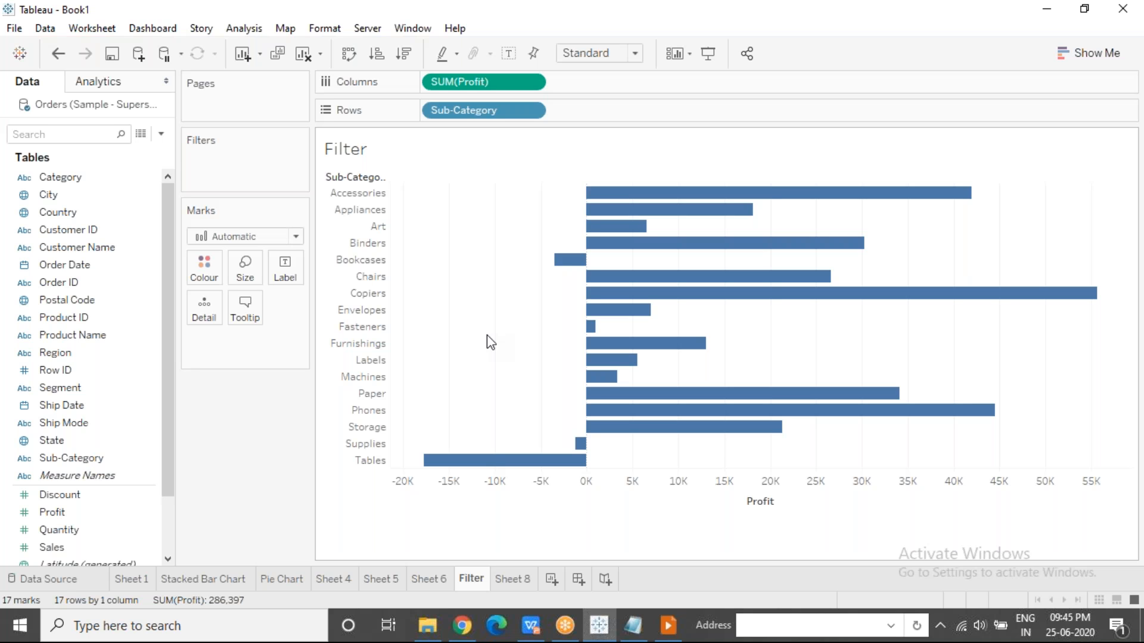
# Start a Profit filter aggregated by Sum and highlight the lower and upper limits of its range of values.
pyautogui.moveTo(80, 520); pyautogui.dragTo(226, 160)
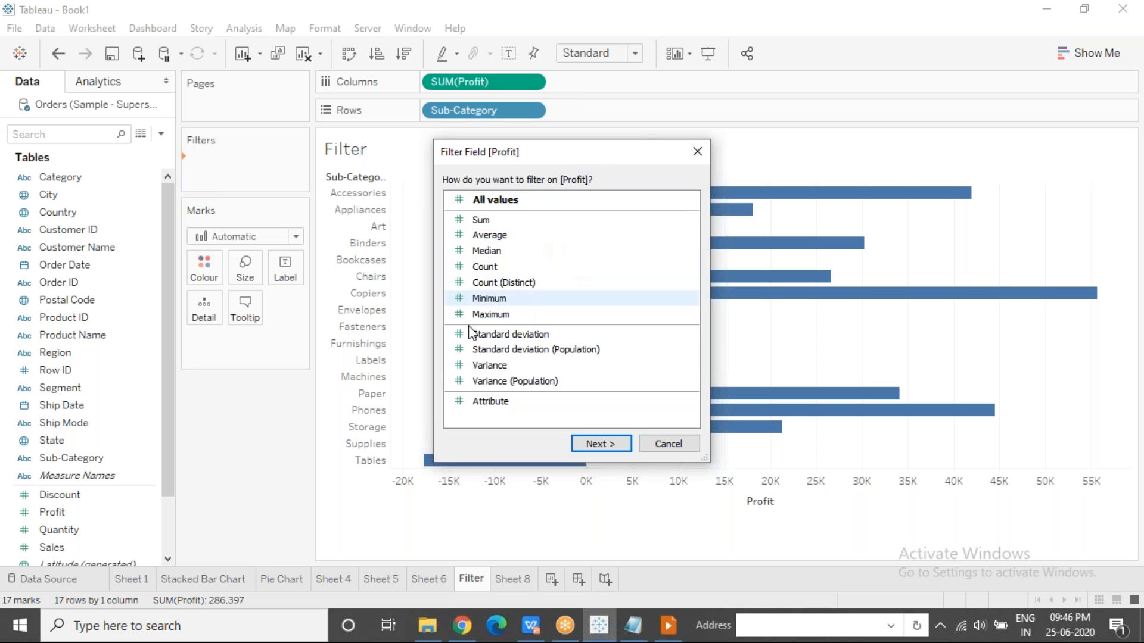
pyautogui.click(507, 224)
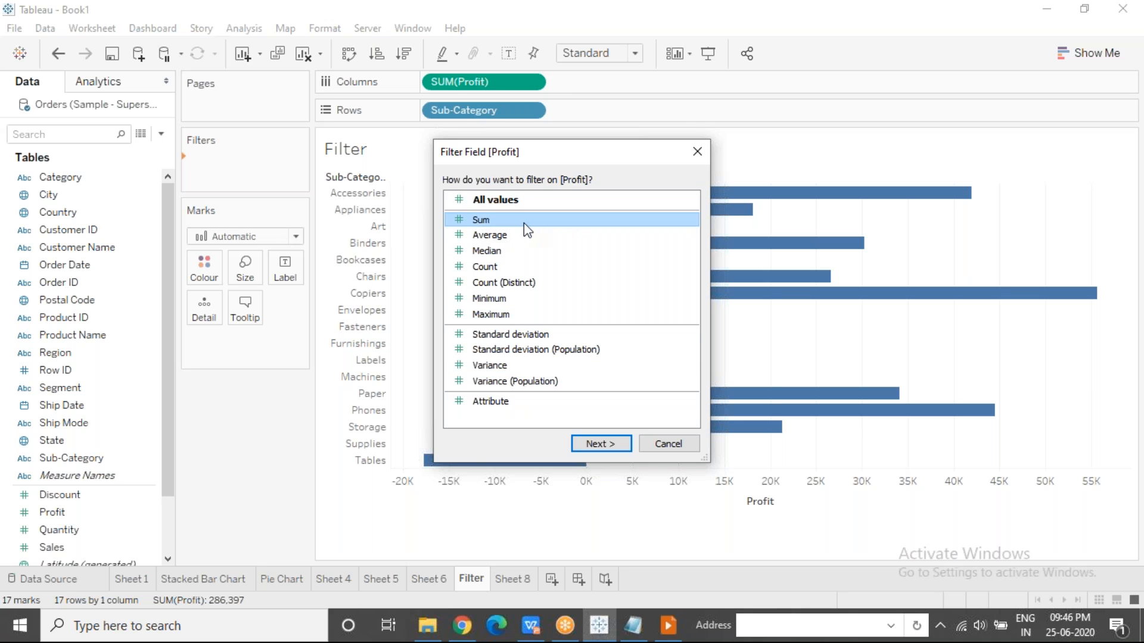
pyautogui.click(607, 446)
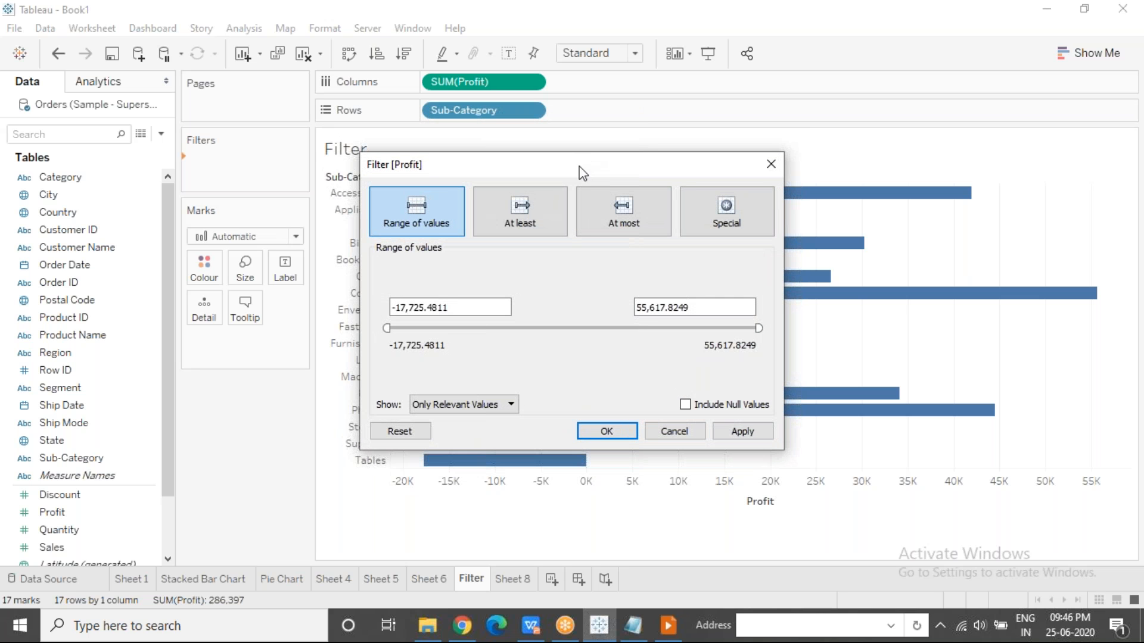
pyautogui.moveTo(584, 158); pyautogui.dragTo(493, 179)
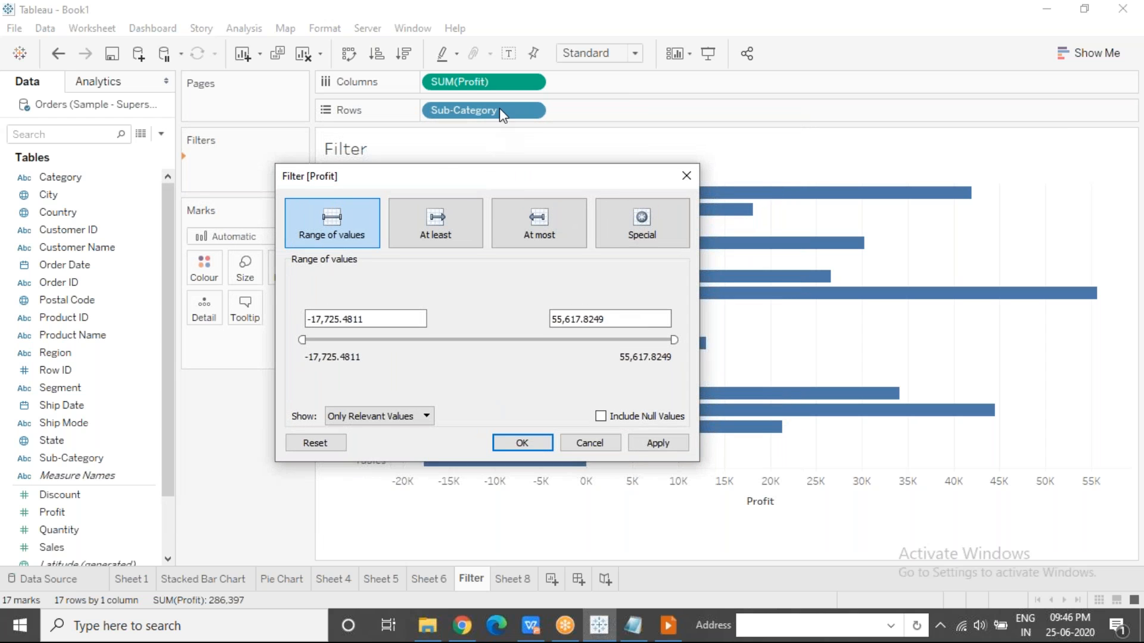
pyautogui.click(388, 316)
pyautogui.moveTo(365, 318); pyautogui.dragTo(304, 318)
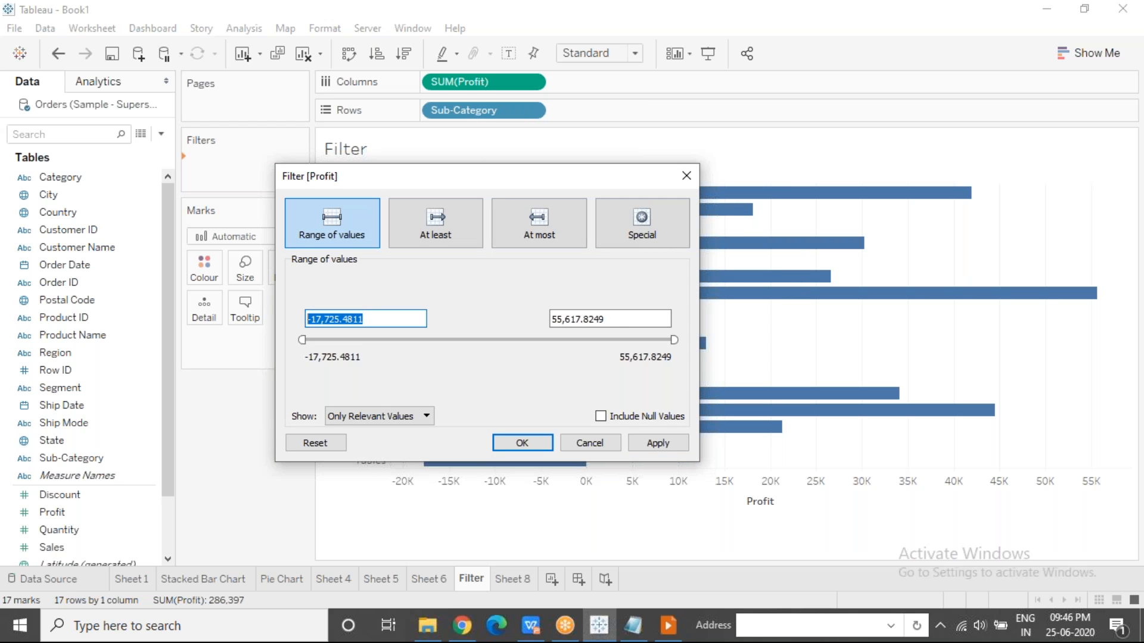
pyautogui.moveTo(620, 319); pyautogui.dragTo(545, 319)
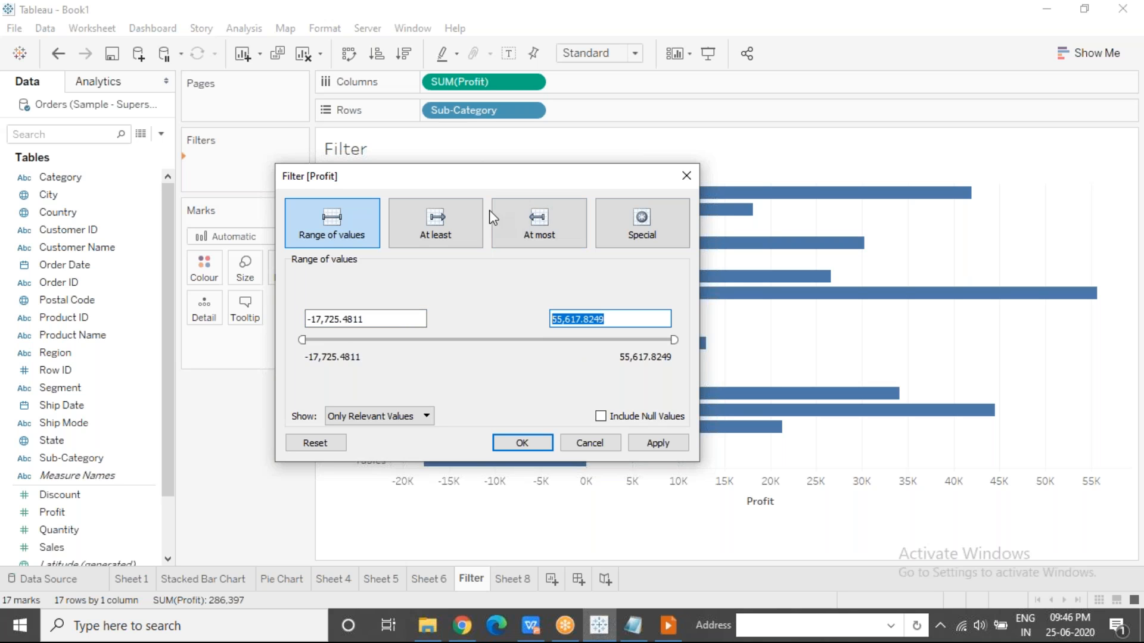
pyautogui.moveTo(499, 178); pyautogui.dragTo(424, 164)
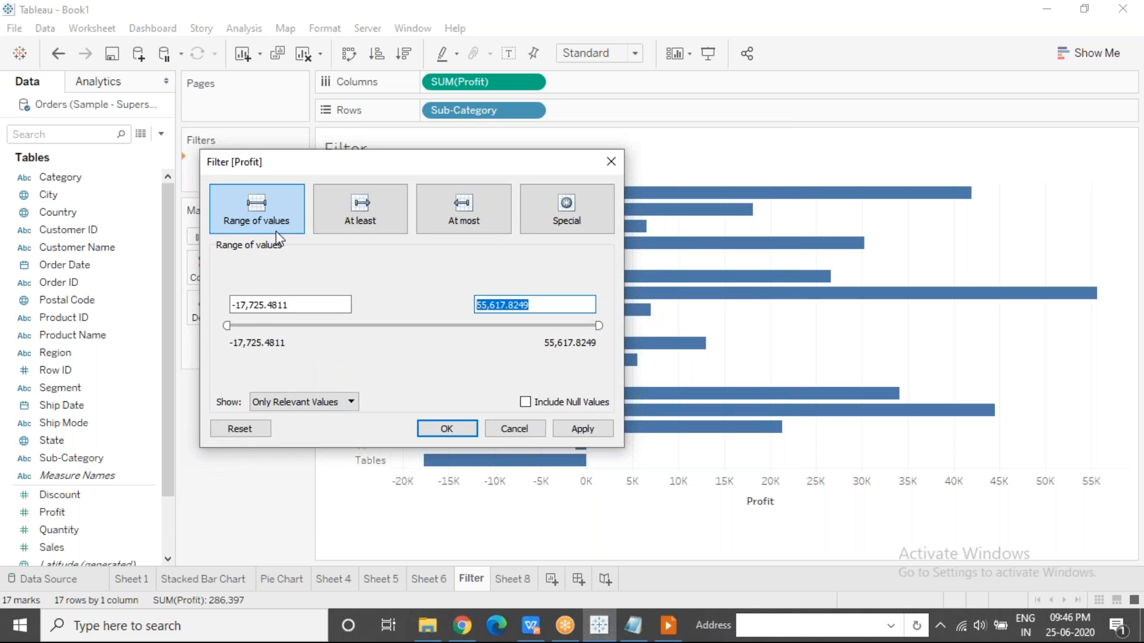
# Narrow the Profit range of values to 28,030 through 40,310, apply it, and uncover the filtered bars.
pyautogui.moveTo(226, 326); pyautogui.dragTo(454, 313)
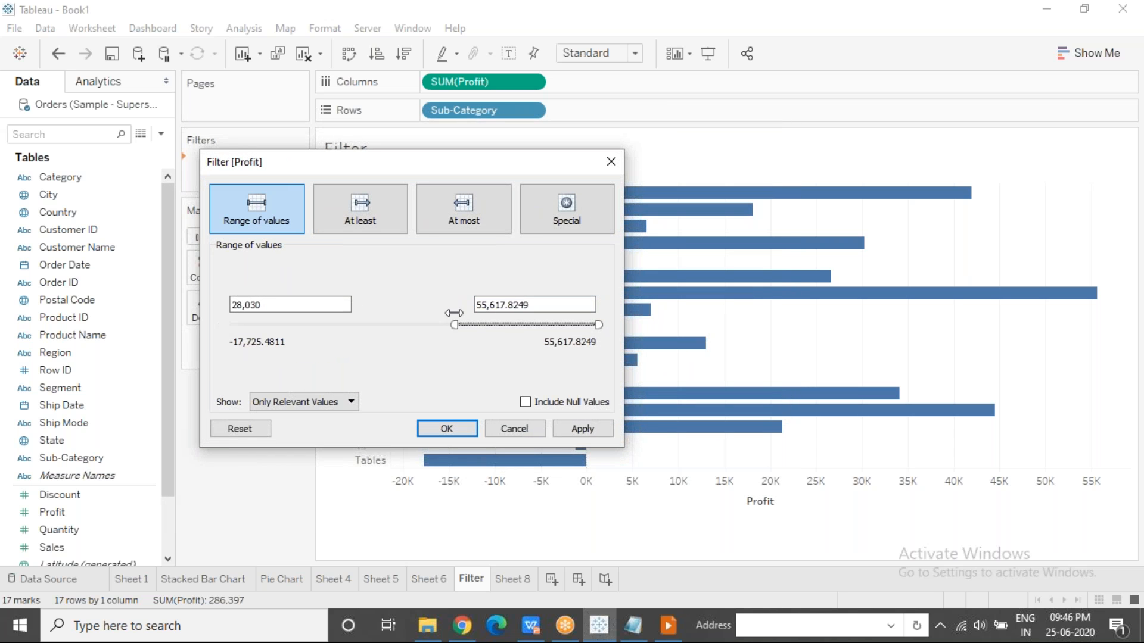
pyautogui.moveTo(597, 325); pyautogui.dragTo(519, 320)
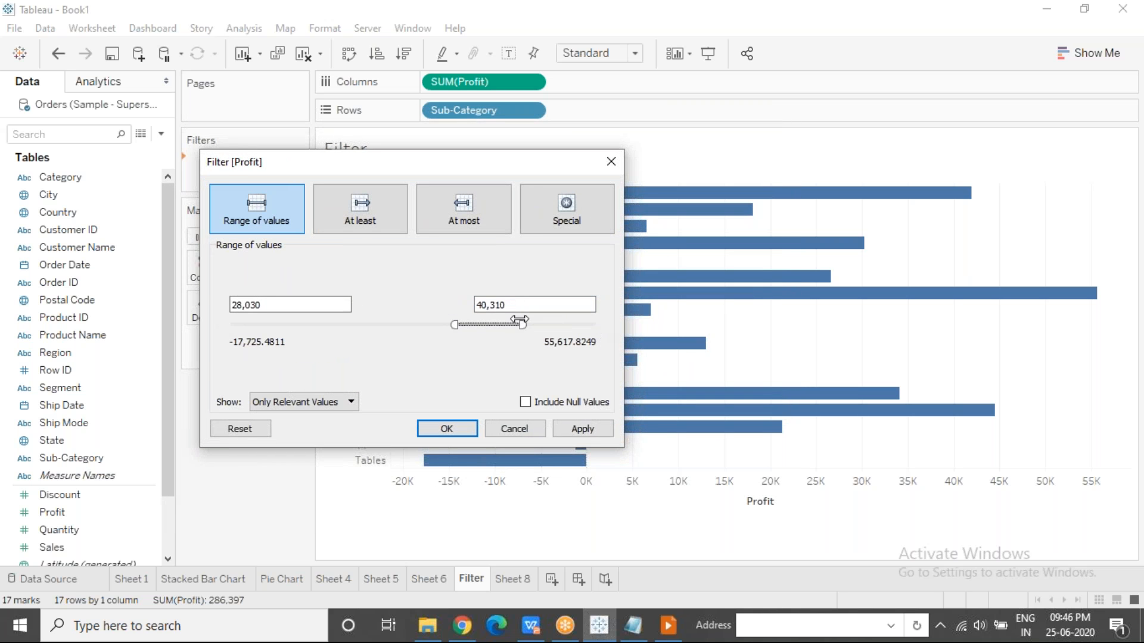
pyautogui.click(581, 431)
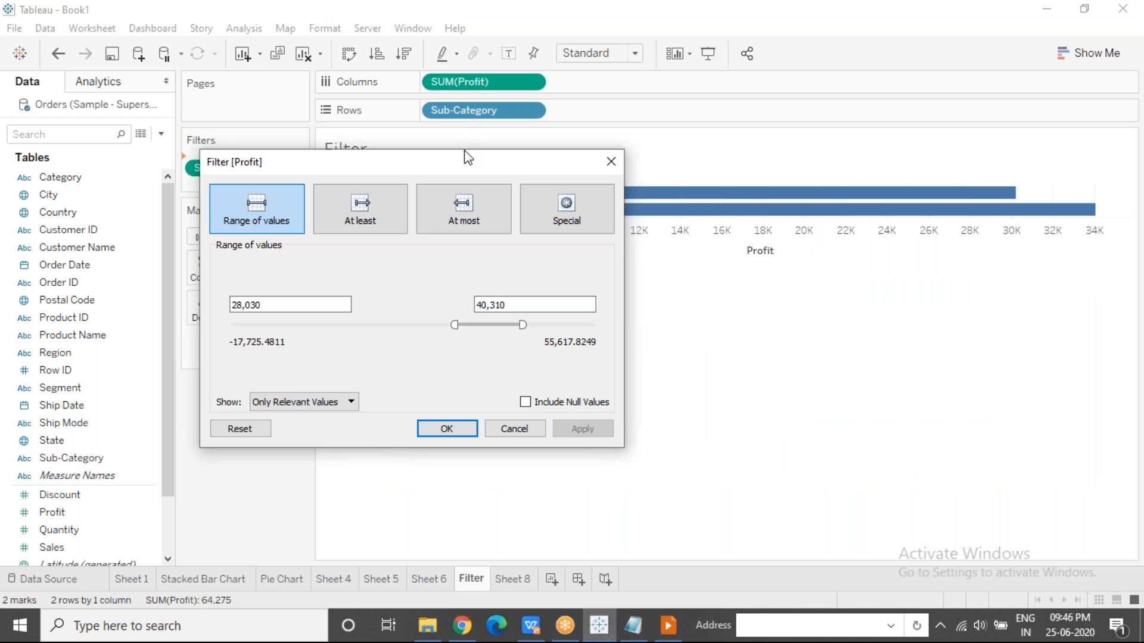
pyautogui.moveTo(443, 165); pyautogui.dragTo(433, 245)
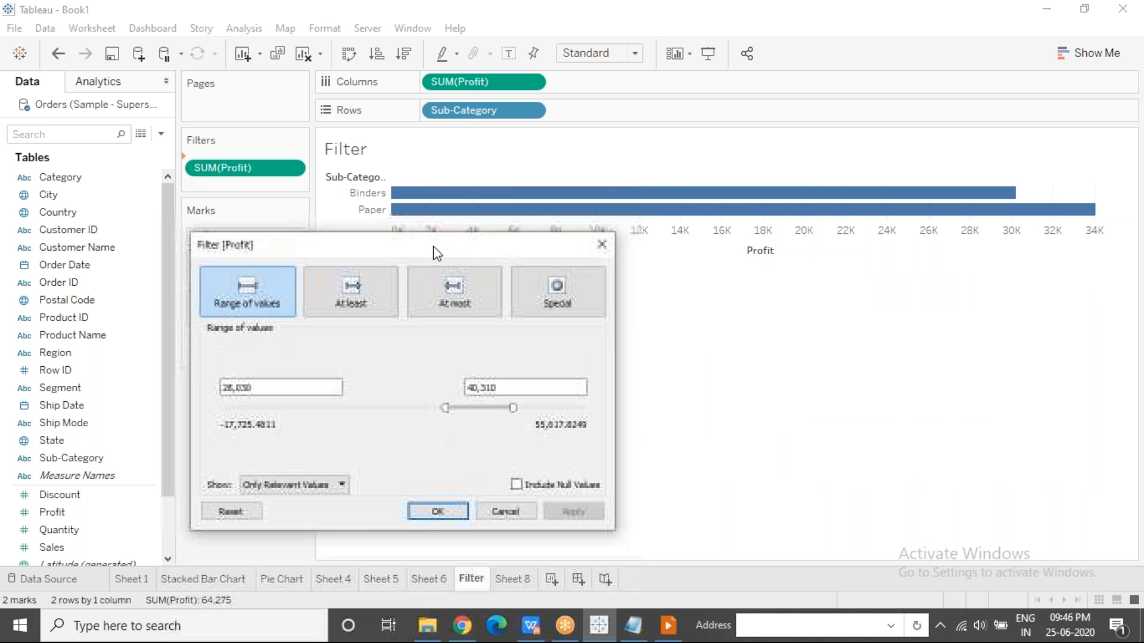
# Change the Profit filter to At least 10,000, apply it, and uncover the bars to check them against the limit.
pyautogui.click(363, 303)
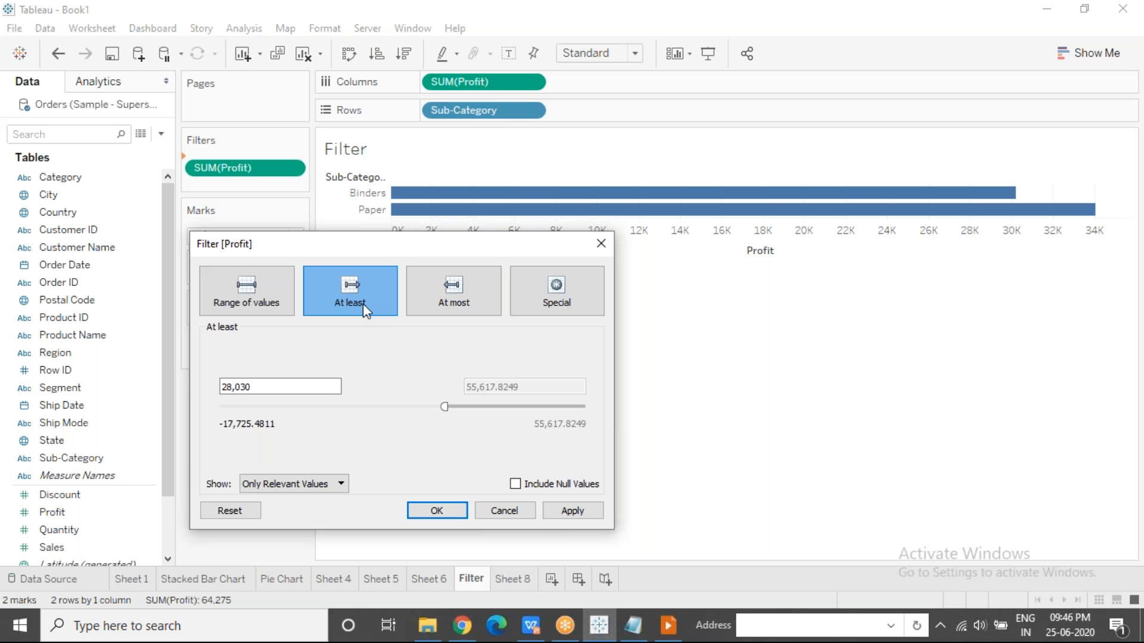
pyautogui.moveTo(263, 390); pyautogui.dragTo(216, 392)
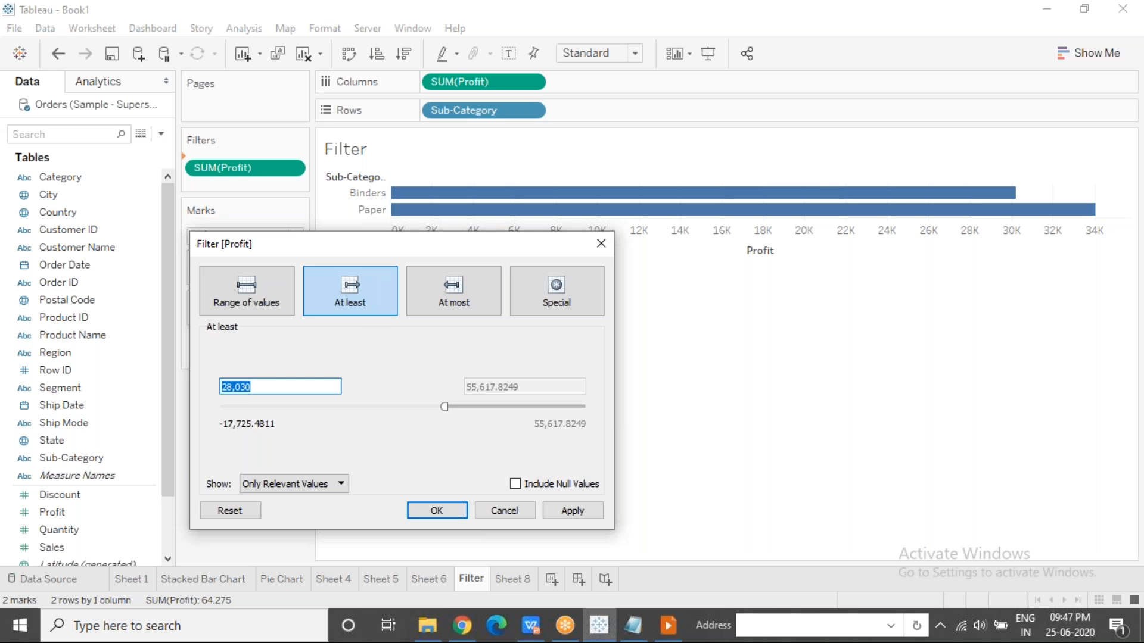
pyautogui.write('10000')
pyautogui.click(569, 511)
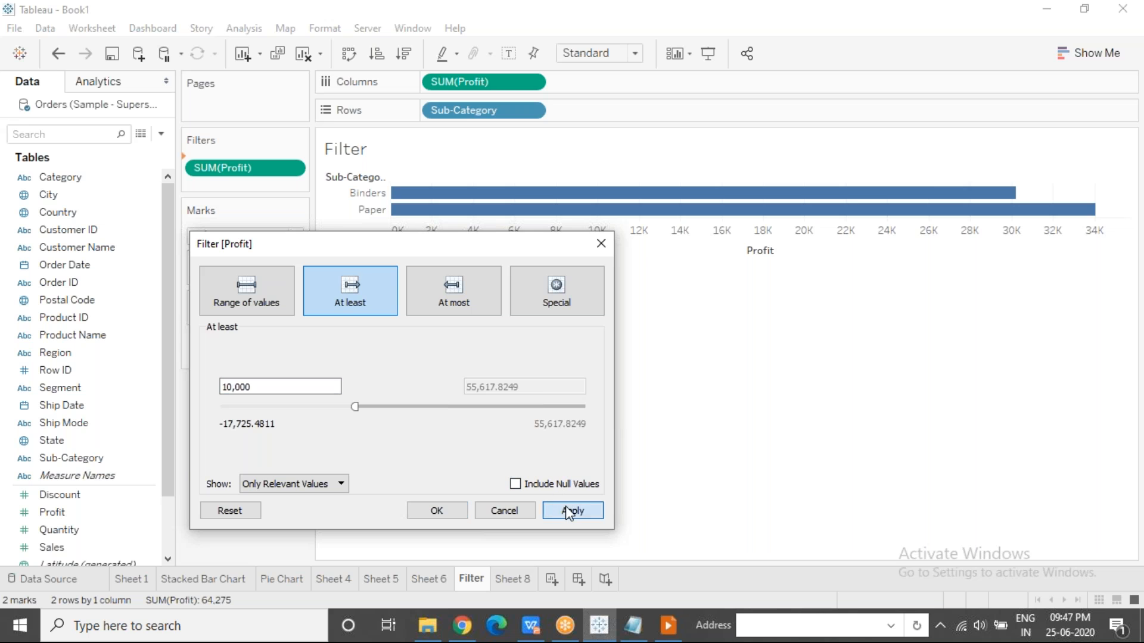
pyautogui.moveTo(481, 234); pyautogui.dragTo(485, 391)
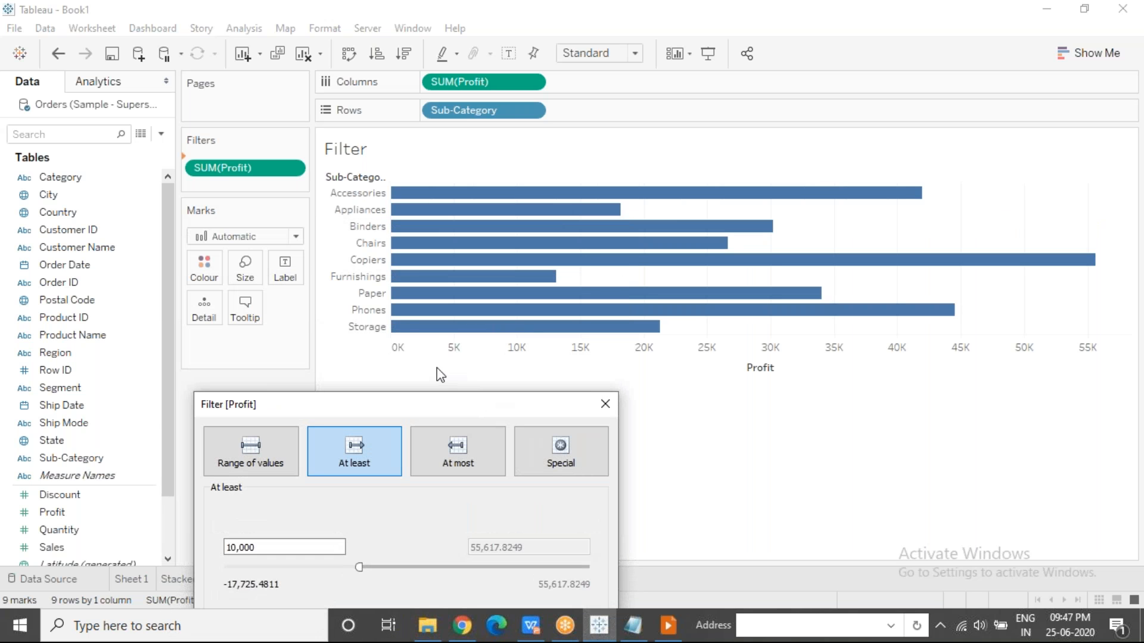
pyautogui.moveTo(459, 393); pyautogui.dragTo(327, 256)
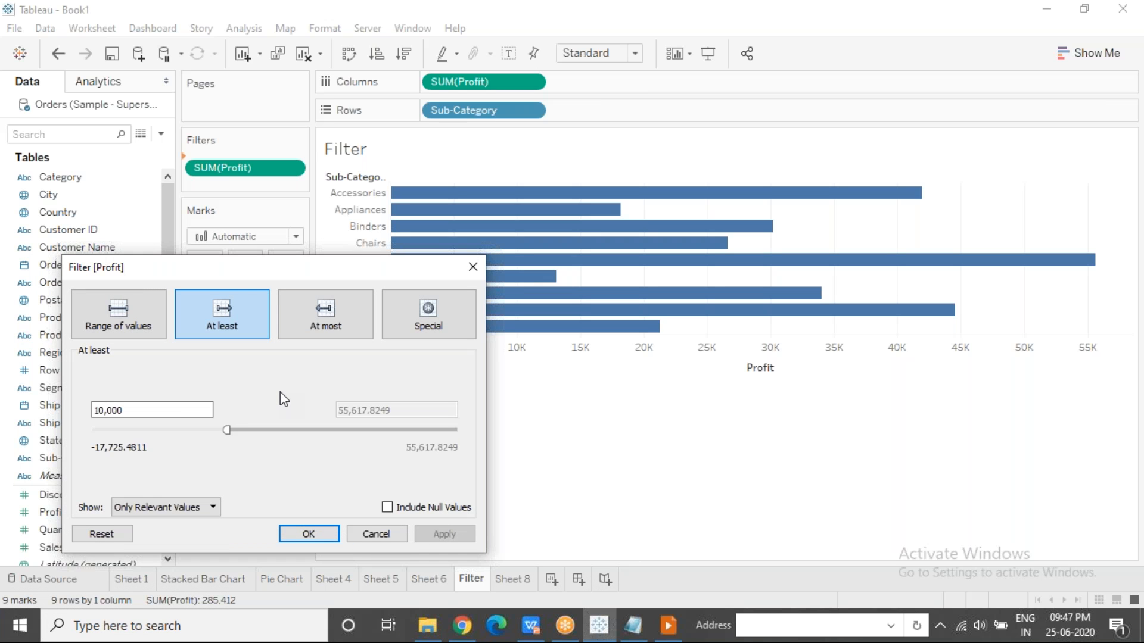
pyautogui.moveTo(137, 410); pyautogui.dragTo(85, 410)
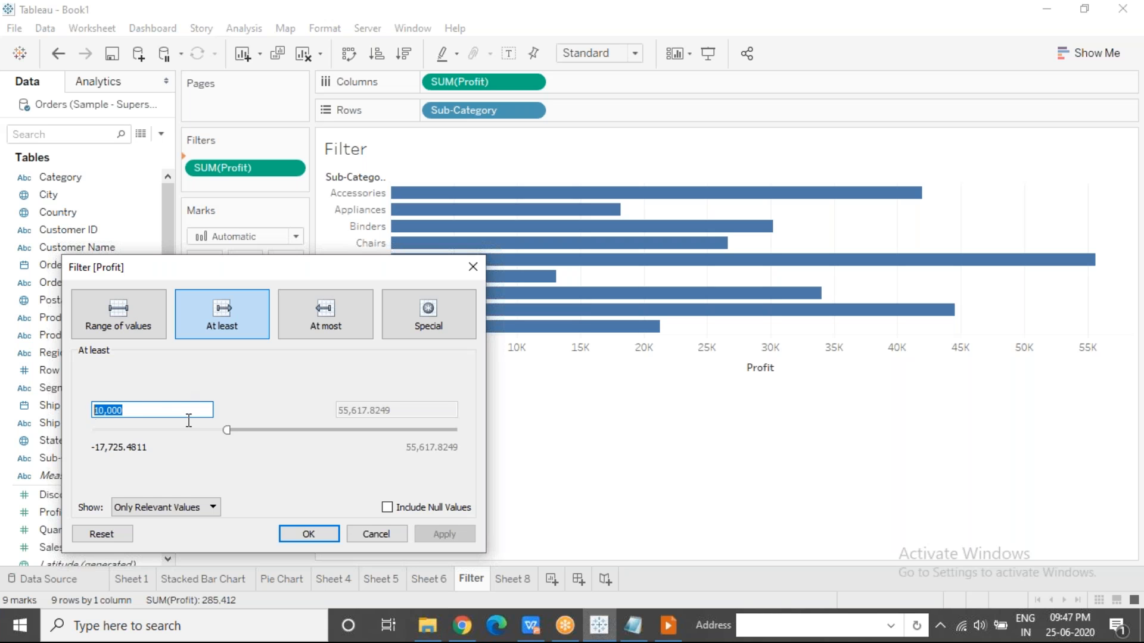
pyautogui.moveTo(409, 270); pyautogui.dragTo(476, 226)
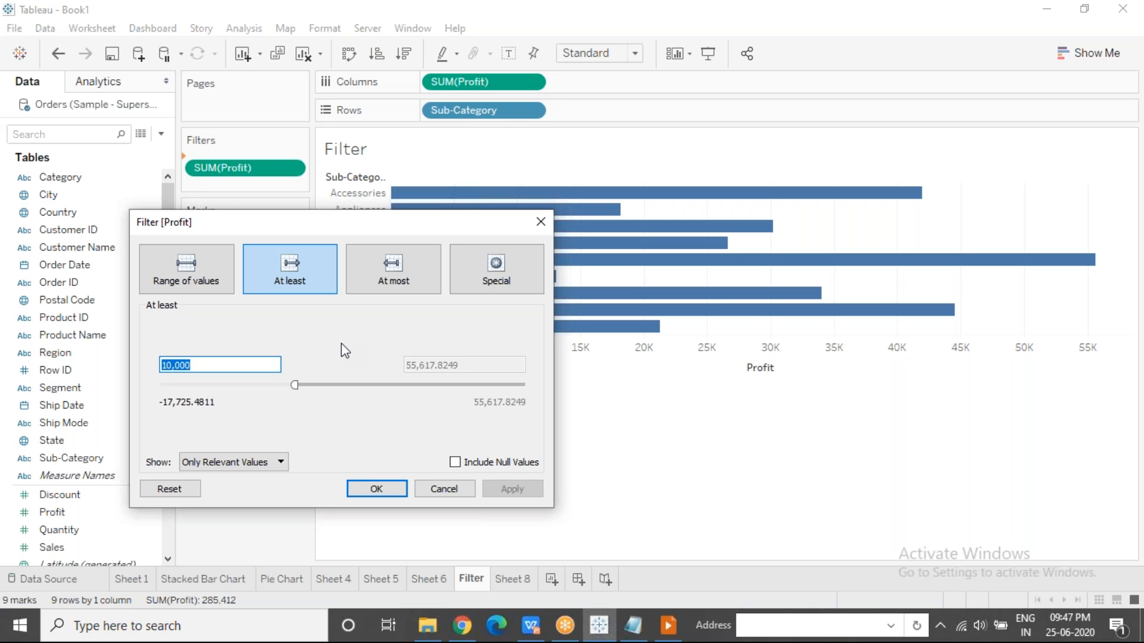
# Change the Profit filter to At most 10,000, apply it, and uncover the resulting sub-category bars.
pyautogui.click(413, 270)
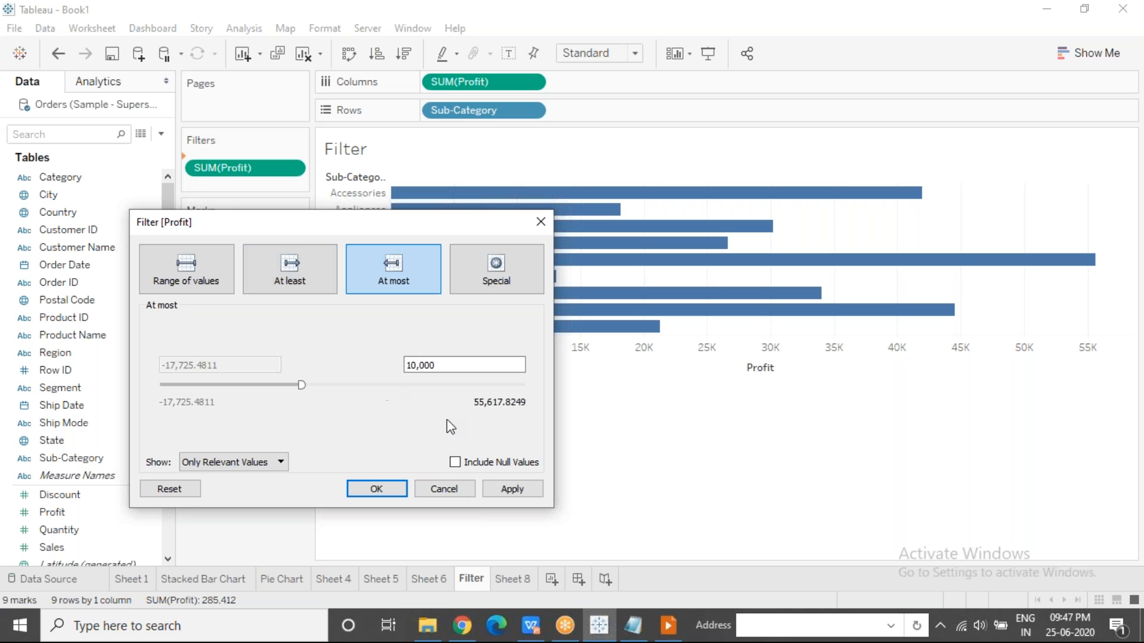
pyautogui.moveTo(446, 365); pyautogui.dragTo(384, 368)
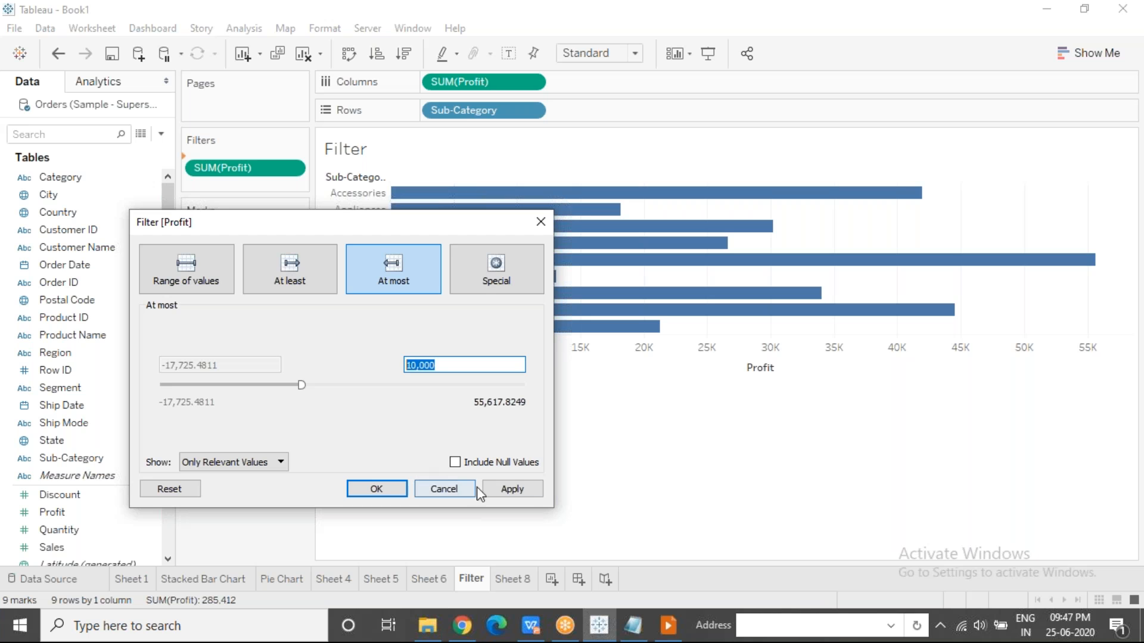
pyautogui.click(498, 488)
pyautogui.moveTo(409, 233); pyautogui.dragTo(477, 406)
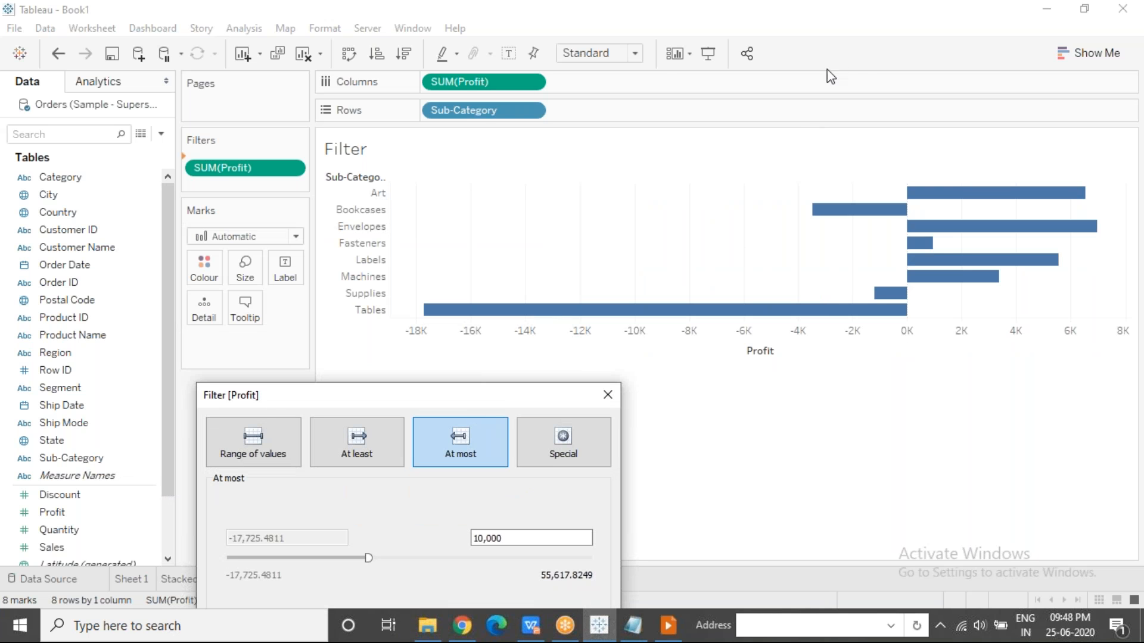
pyautogui.click(842, 78)
# Go through the Special options of the Profit filter: non-null values, null values and all values.
pyautogui.moveTo(525, 395); pyautogui.dragTo(545, 151)
pyautogui.click(586, 202)
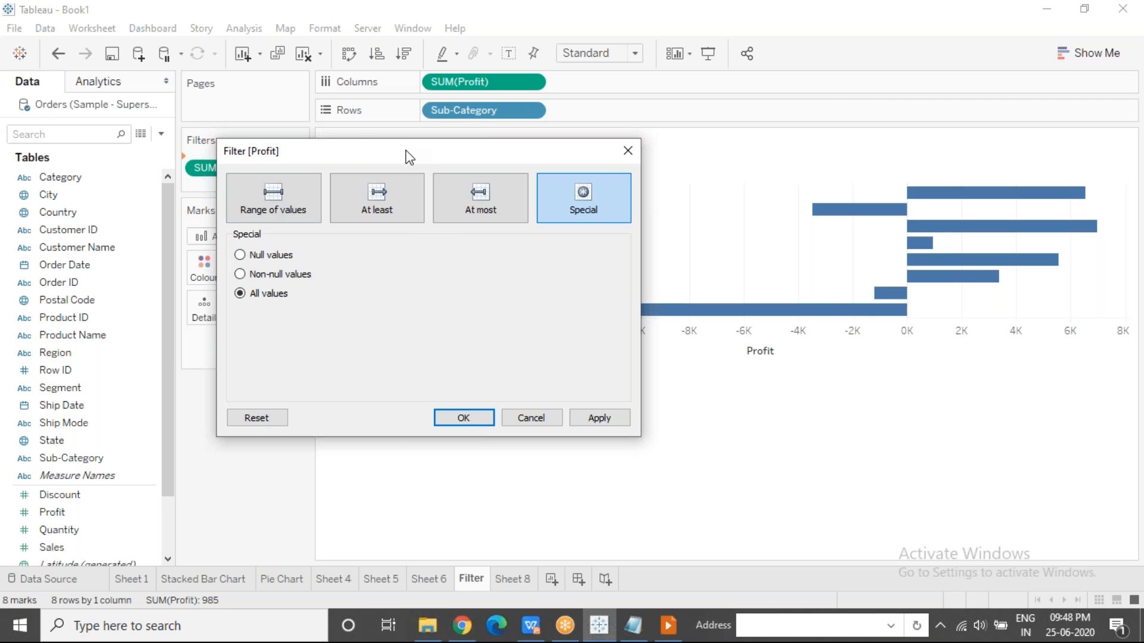
pyautogui.moveTo(405, 150); pyautogui.dragTo(621, 181)
pyautogui.click(459, 308)
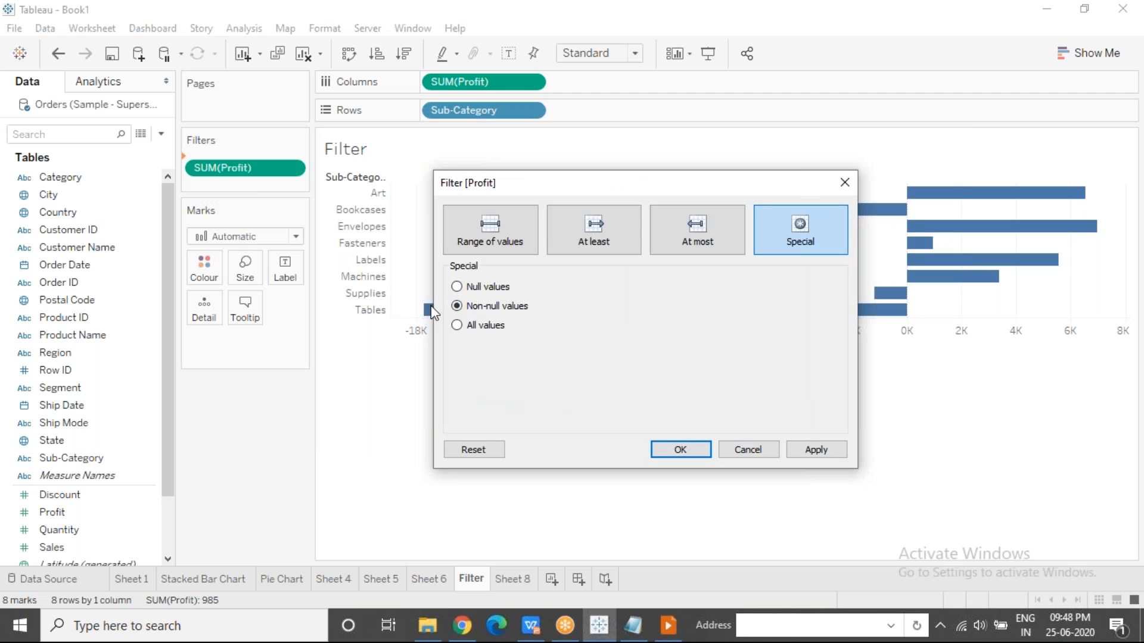
pyautogui.click(462, 286)
pyautogui.click(457, 326)
# Return the Profit filter to a range of values, extend its upper limit to the maximum of 55,617.8249, and apply it.
pyautogui.click(510, 234)
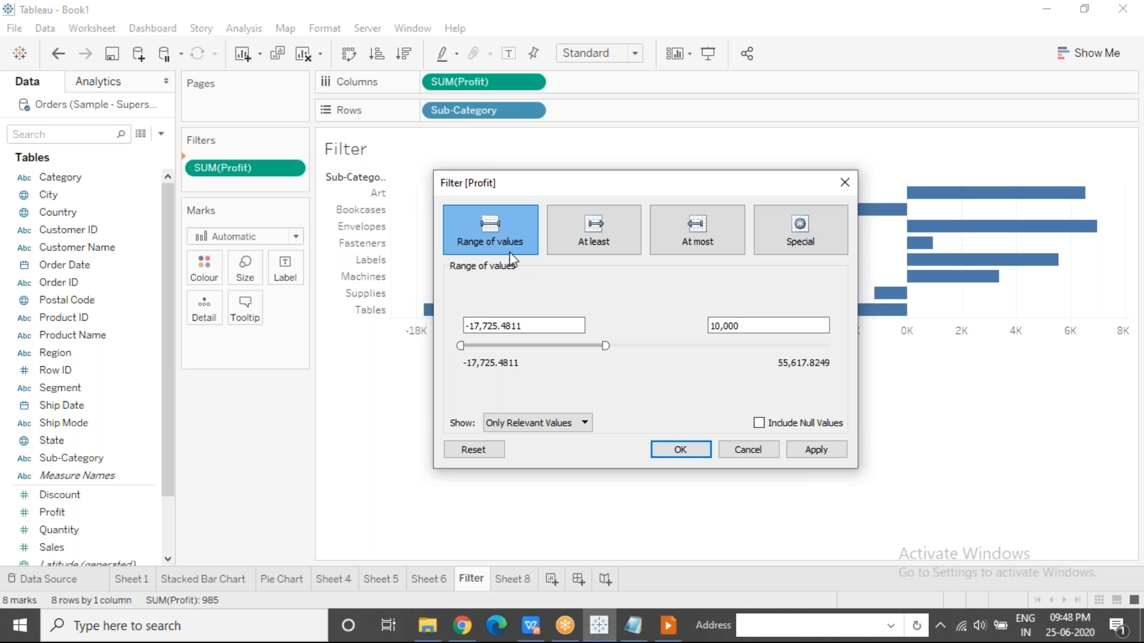
pyautogui.moveTo(606, 346); pyautogui.dragTo(860, 357)
pyautogui.click(797, 453)
pyautogui.click(679, 450)
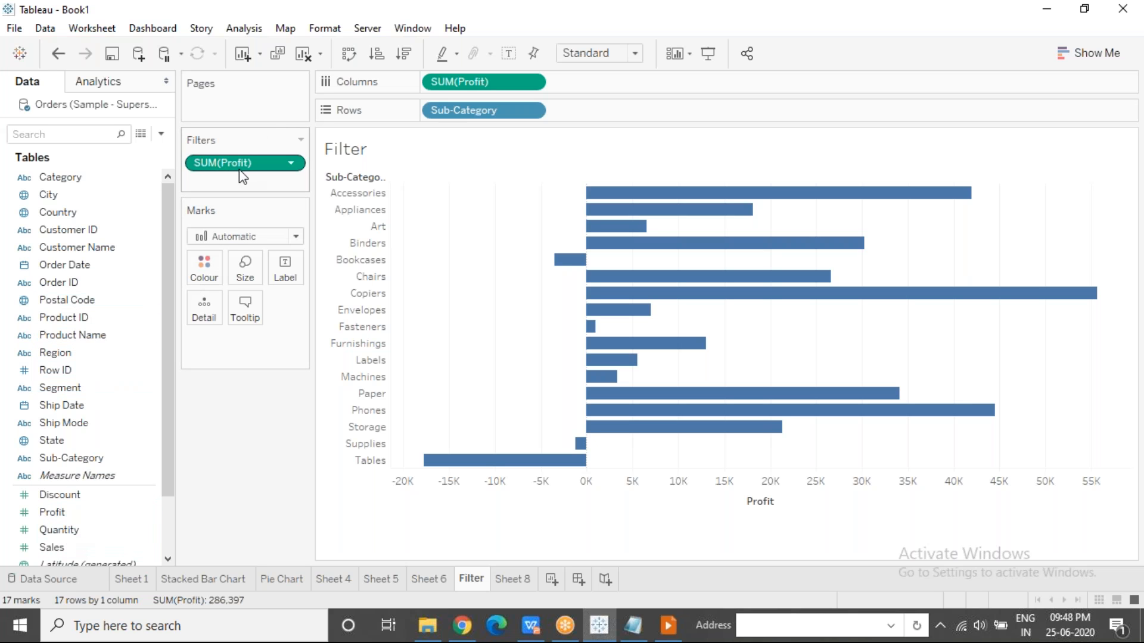
# Show the Profit filter control beside the chart and narrow its slider to about 10,797 through 21,857.
pyautogui.click(292, 162)
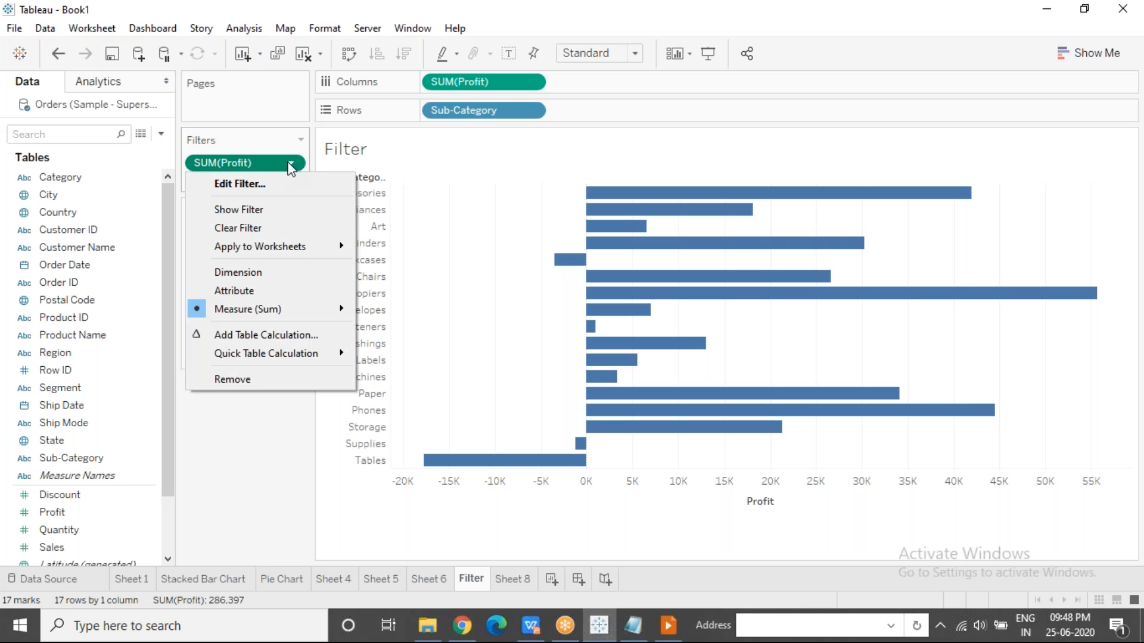
pyautogui.click(287, 210)
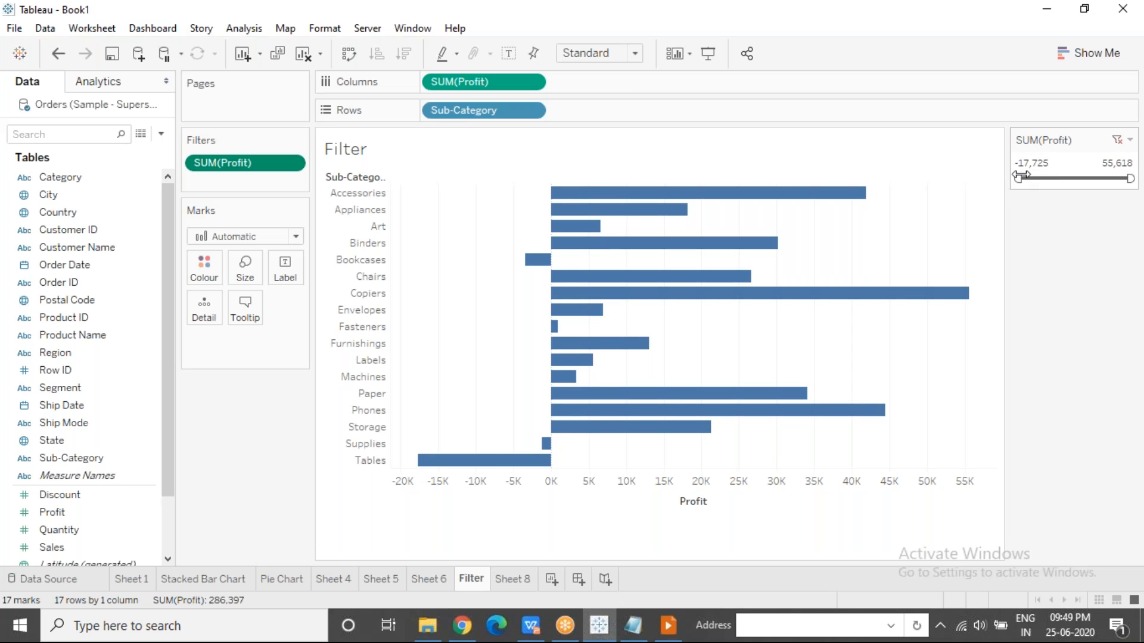
pyautogui.moveTo(1019, 178); pyautogui.dragTo(1055, 178)
pyautogui.moveTo(1130, 178); pyautogui.dragTo(1082, 177)
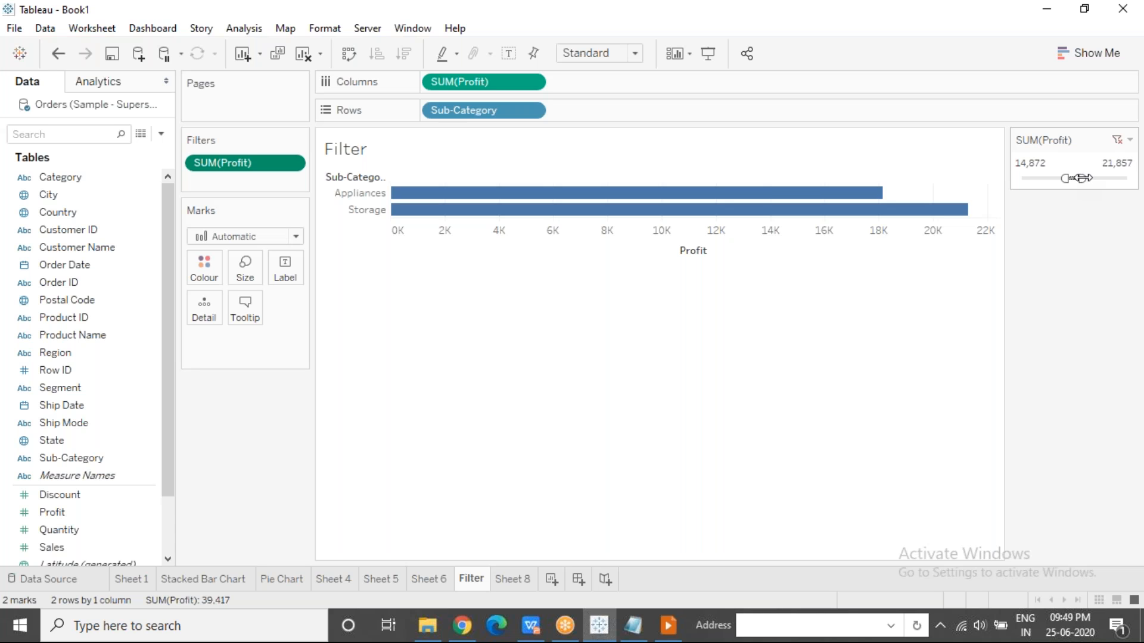
pyautogui.doubleClick(1056, 163)
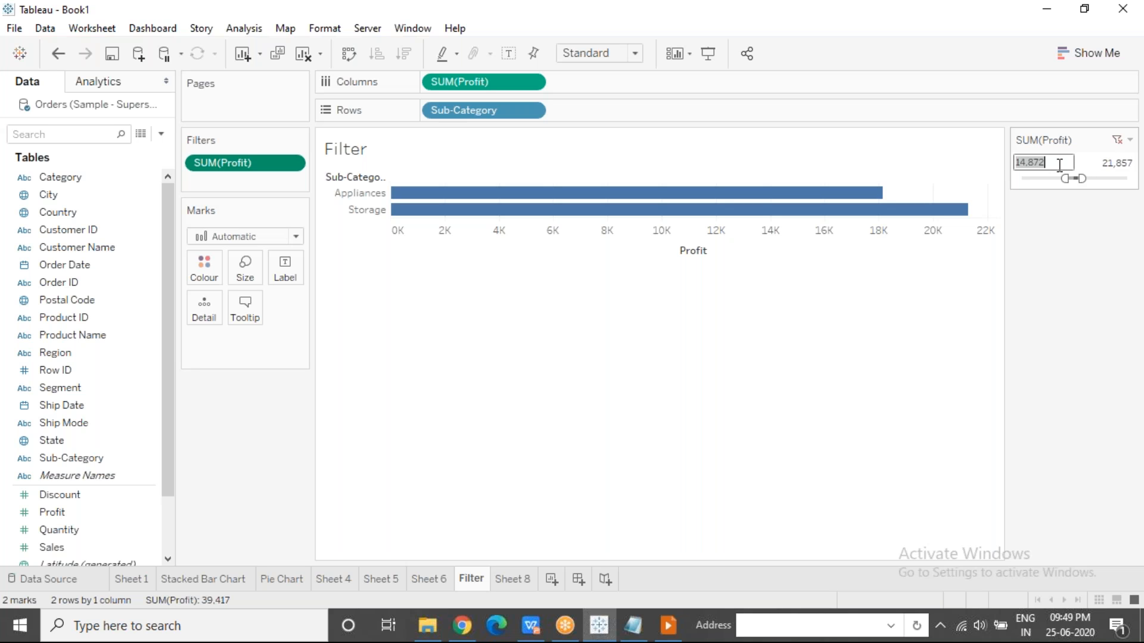
pyautogui.moveTo(1066, 178); pyautogui.dragTo(1059, 179)
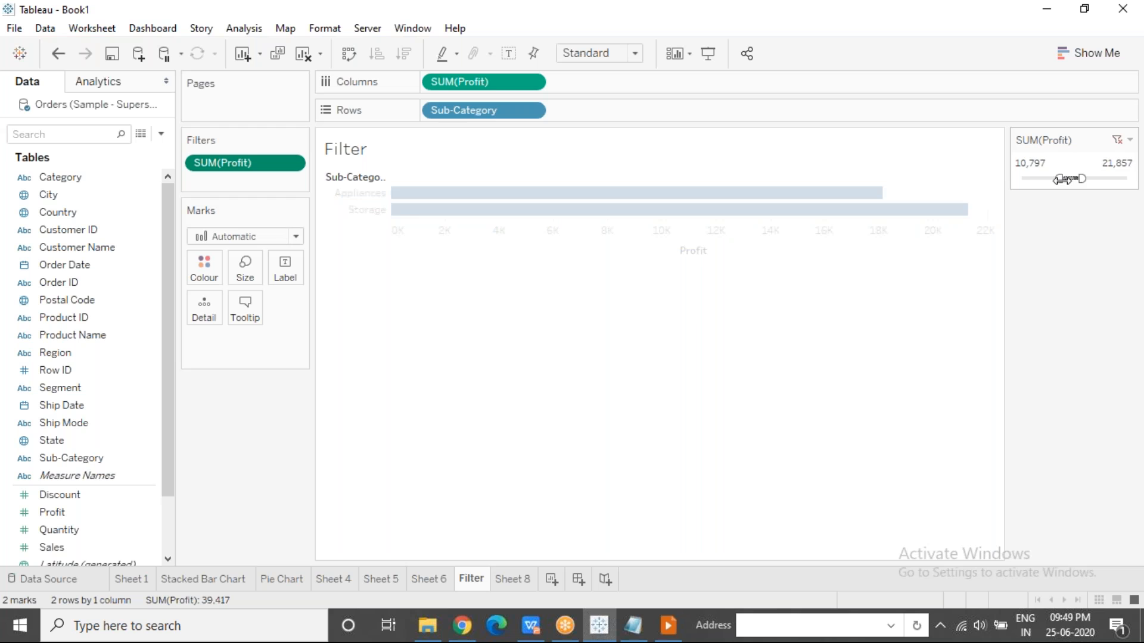
# Set the displayed Profit filter's range to exactly 10,000 through 30,000.
pyautogui.doubleClick(1046, 162)
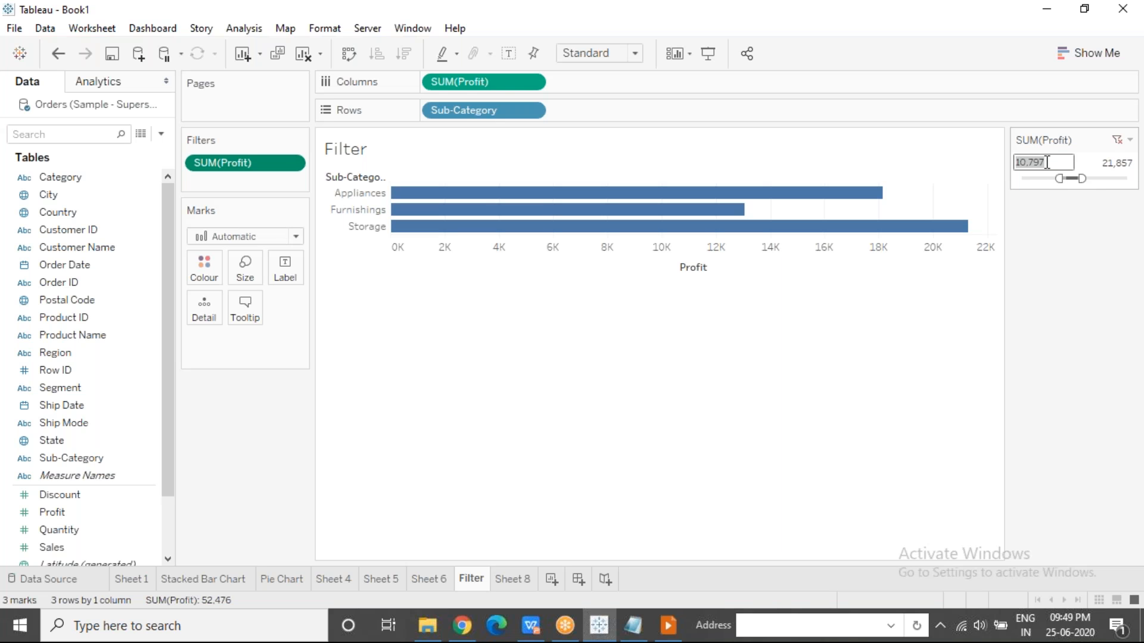
pyautogui.write('10000')
pyautogui.doubleClick(1104, 162)
pyautogui.write('30000')
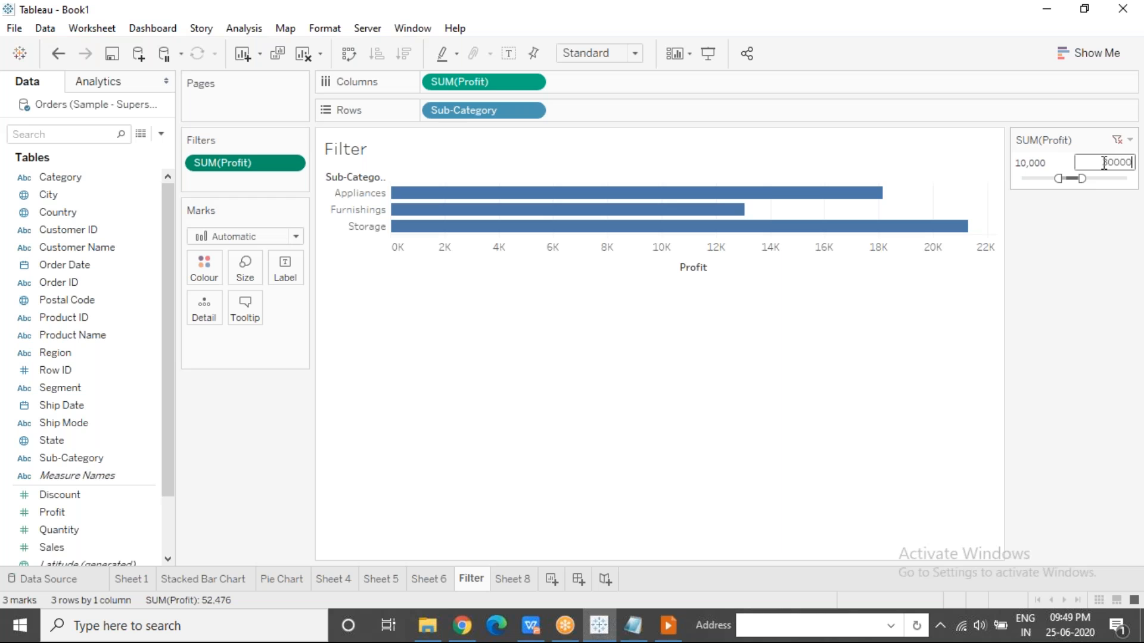
pyautogui.press('Return')
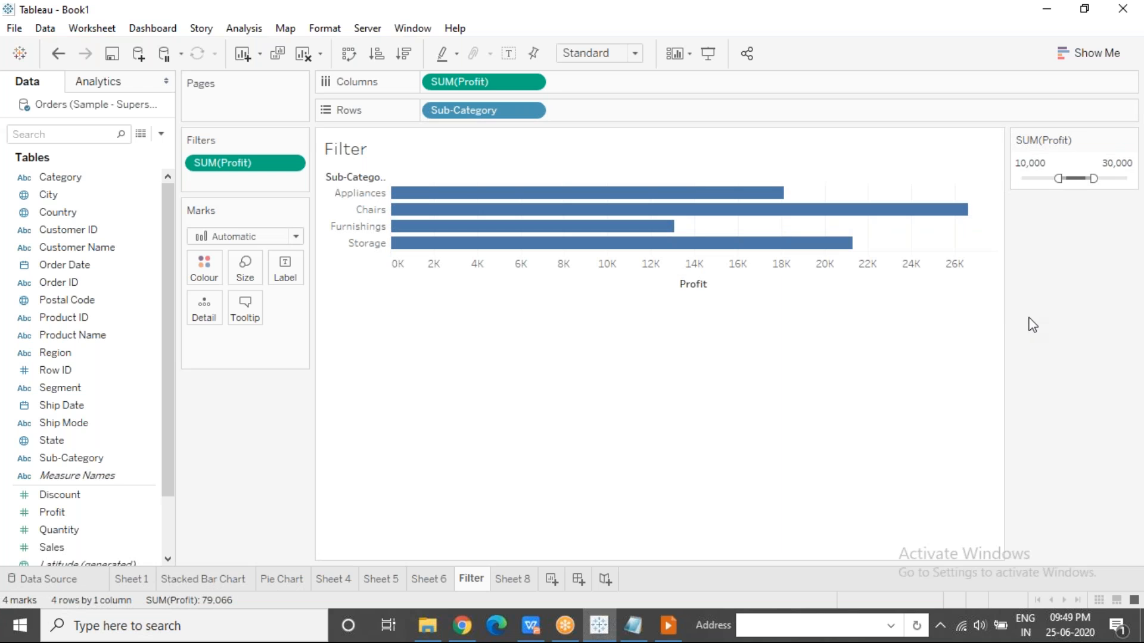
pyautogui.click(791, 25)
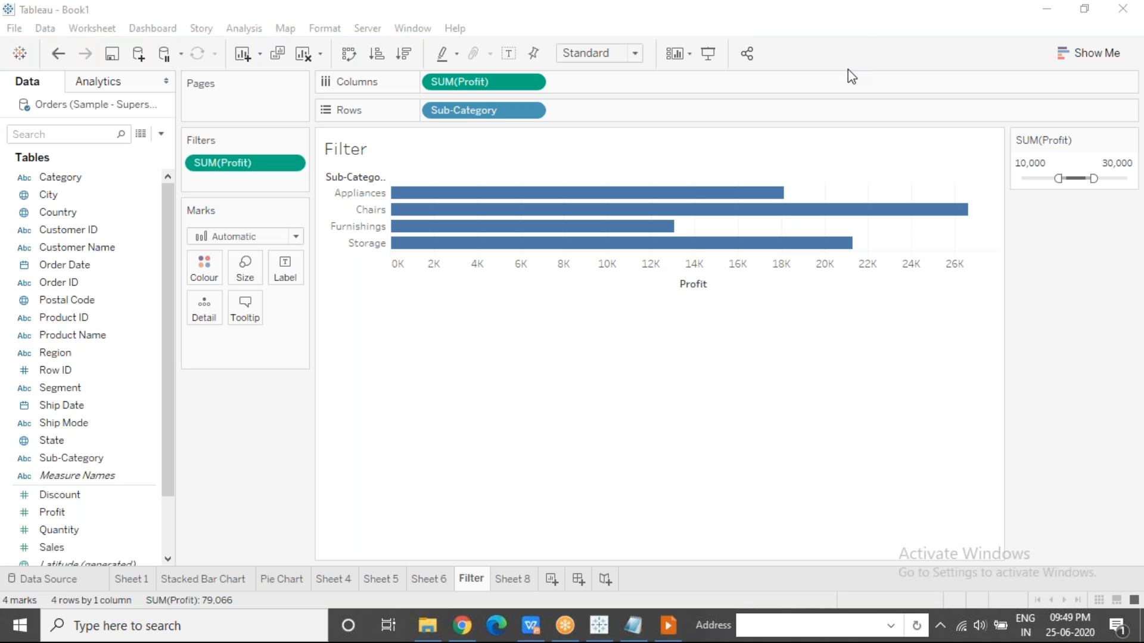
pyautogui.click(479, 413)
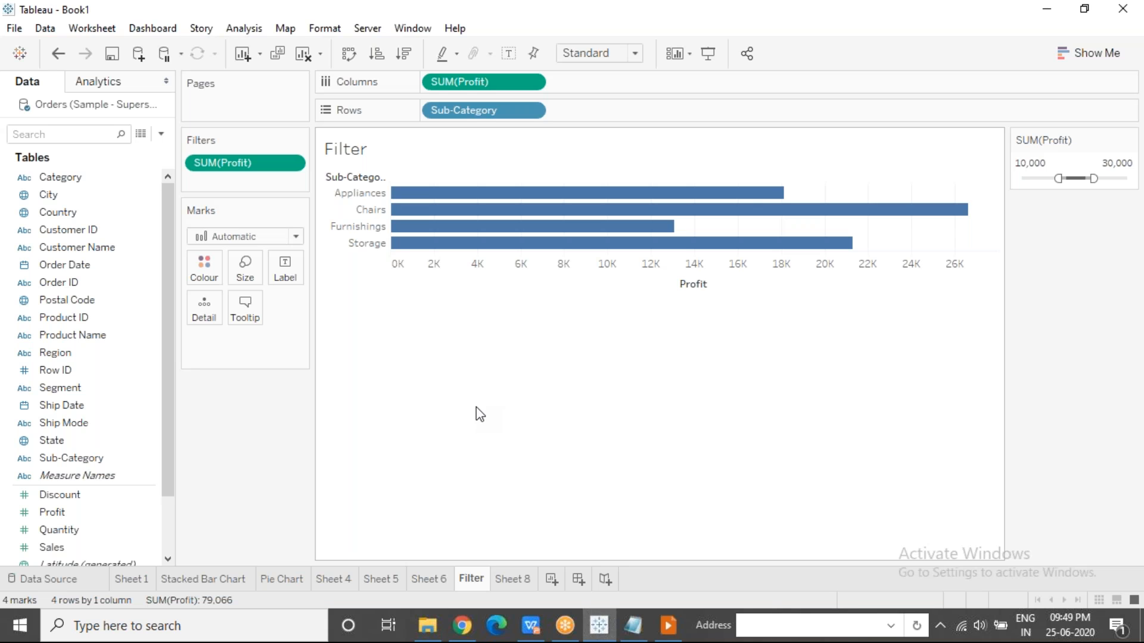
# Connect to the ZN Excel workbook from the Tableau documents folder as an additional data source.
pyautogui.click(136, 58)
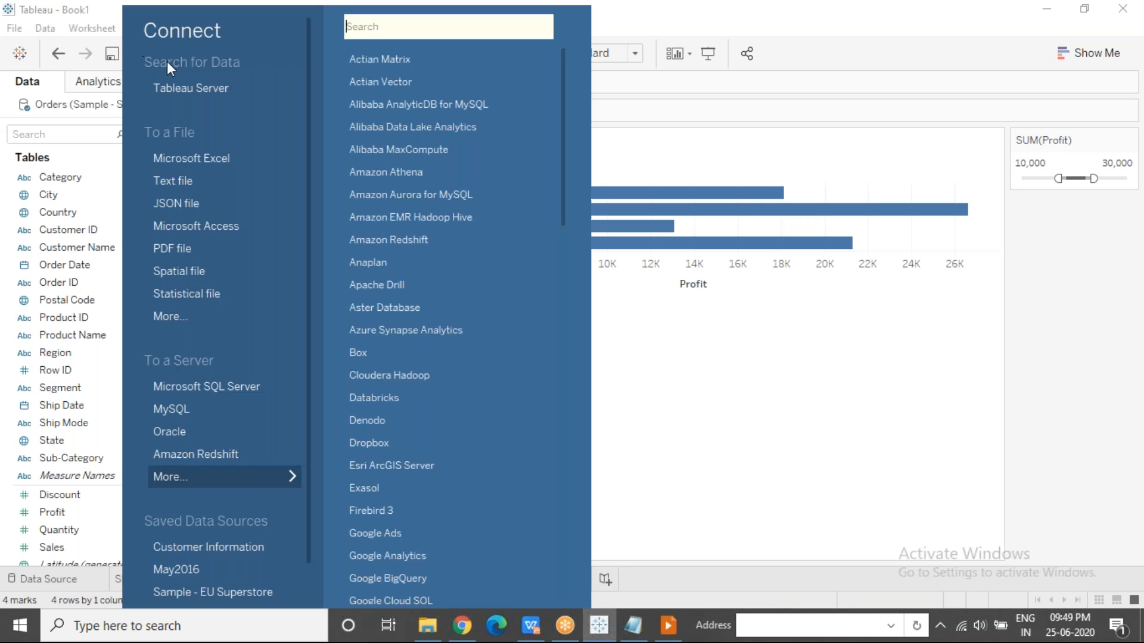
pyautogui.click(220, 162)
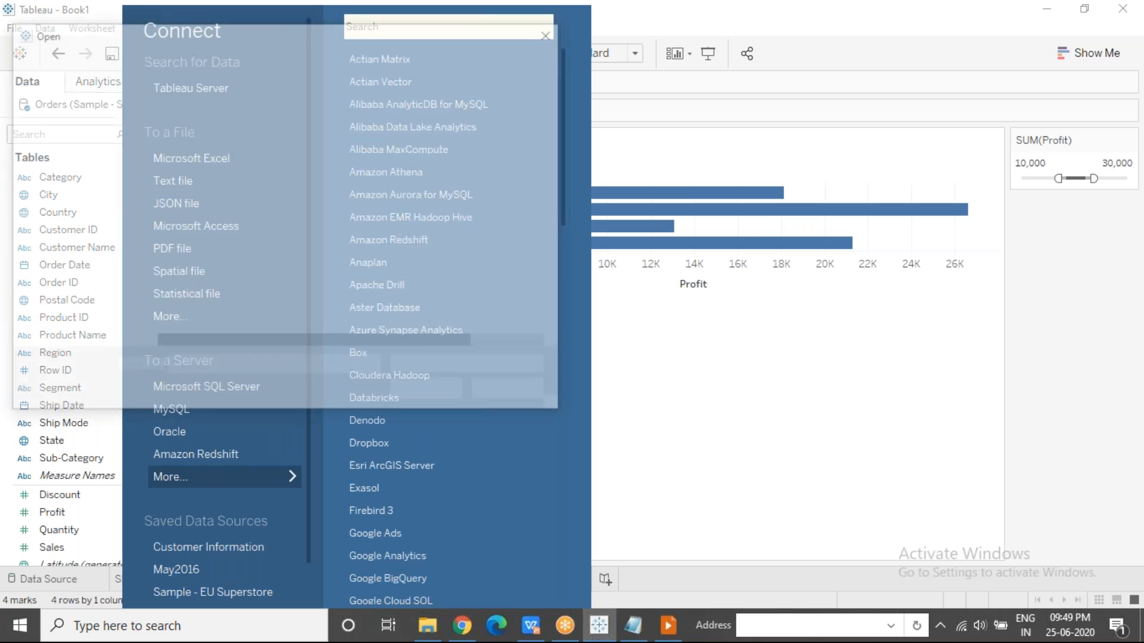
pyautogui.click(78, 236)
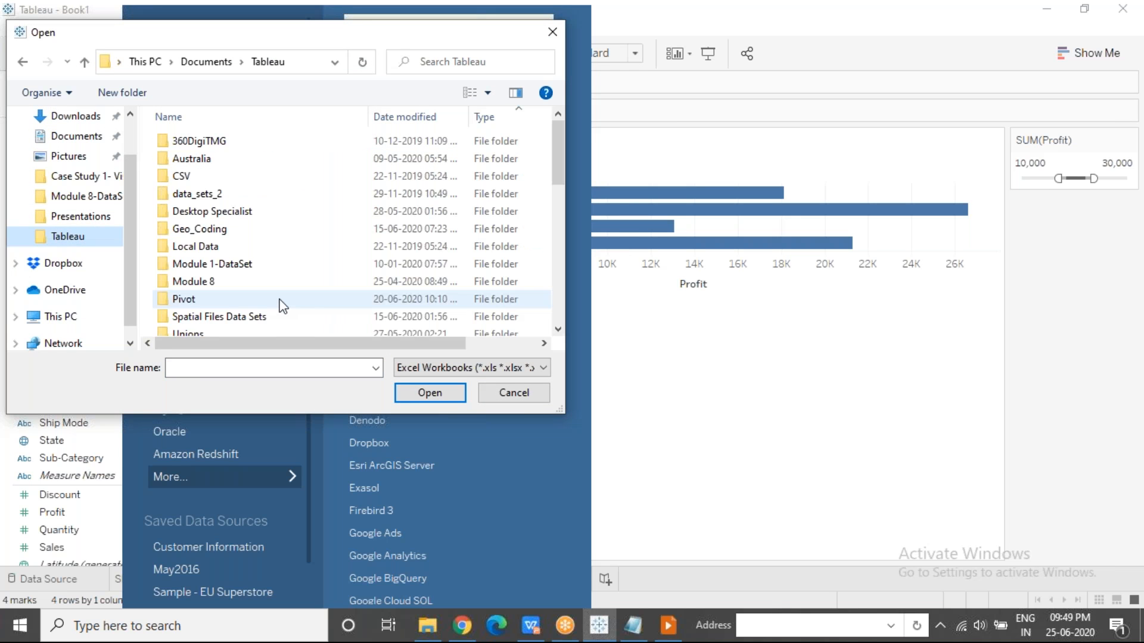
pyautogui.press('End')
pyautogui.click(448, 401)
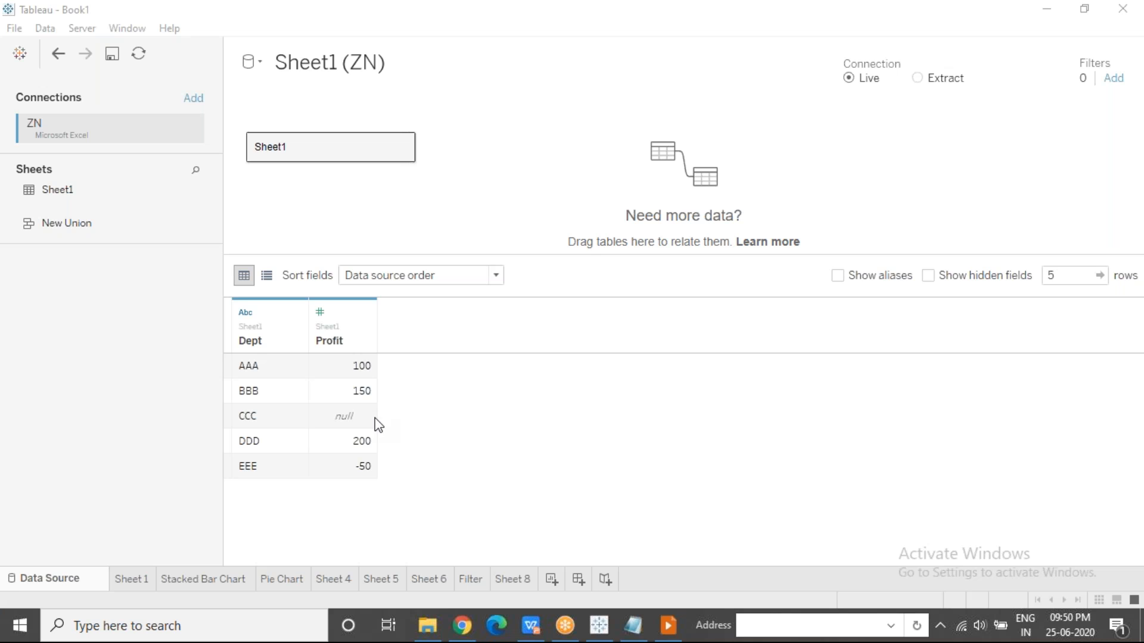
# Build a text table of Profit by Dept from the ZN data on a new worksheet.
pyautogui.click(551, 580)
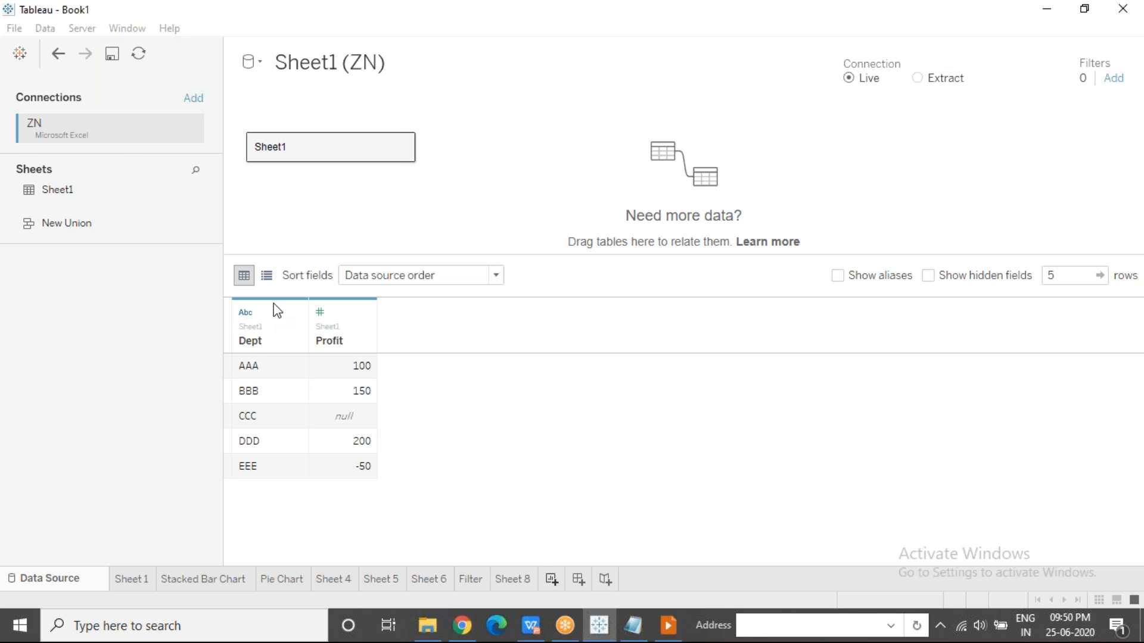
pyautogui.moveTo(66, 199); pyautogui.dragTo(464, 119)
pyautogui.moveTo(91, 230); pyautogui.dragTo(426, 210)
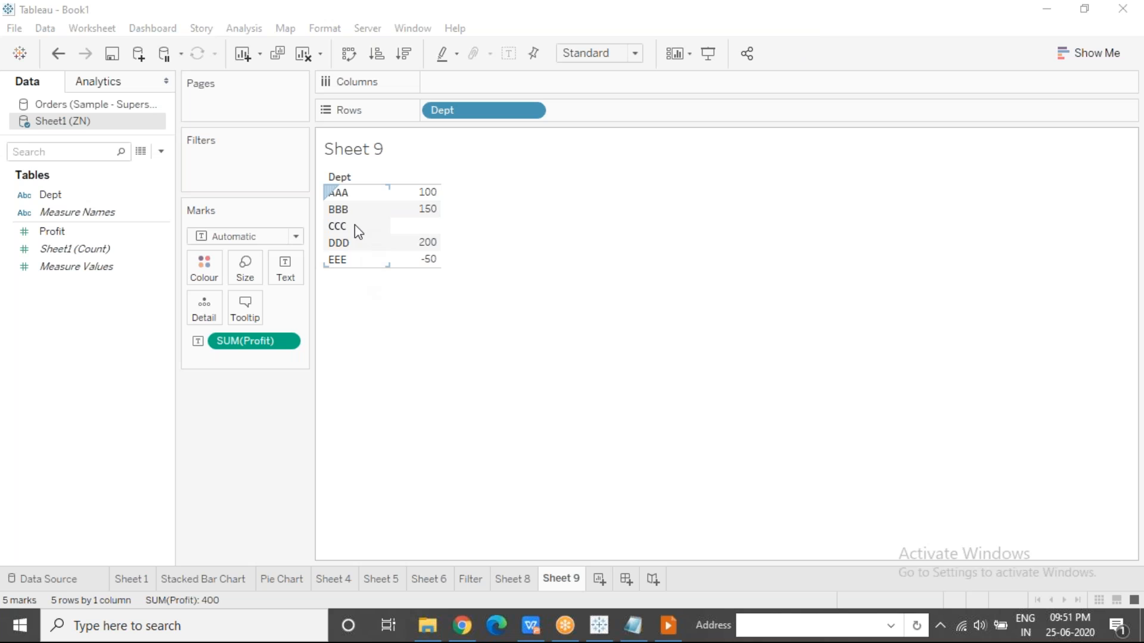
# Filter the table on the sum of Profit using the Special option for non-null values and apply it.
pyautogui.moveTo(50, 195); pyautogui.dragTo(24, 185)
pyautogui.moveTo(65, 234); pyautogui.dragTo(225, 165)
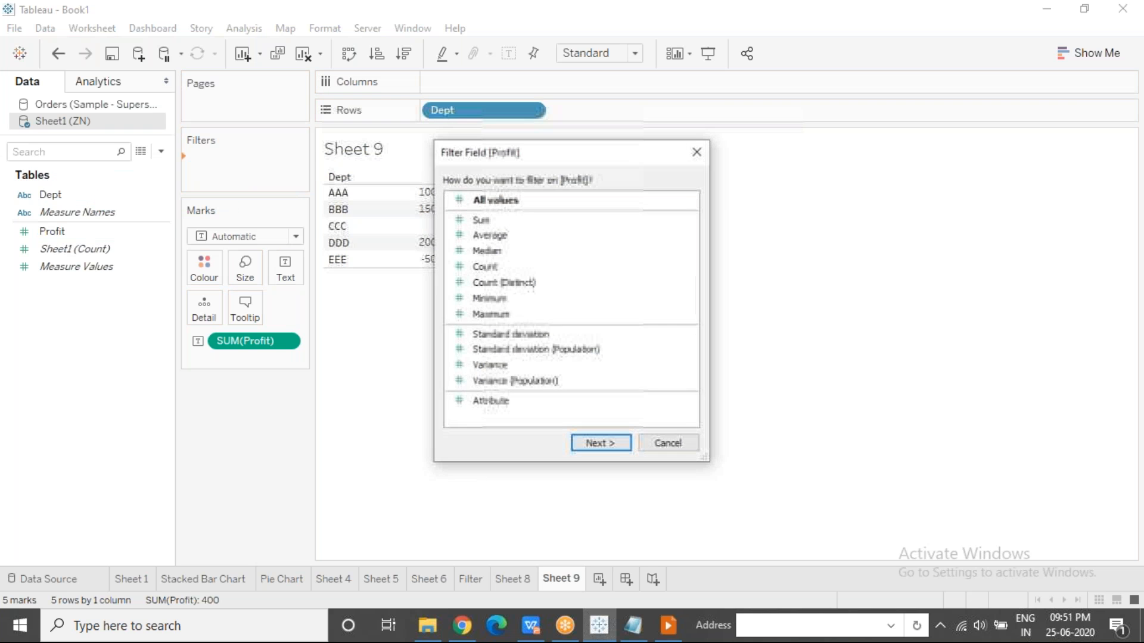
pyautogui.click(483, 220)
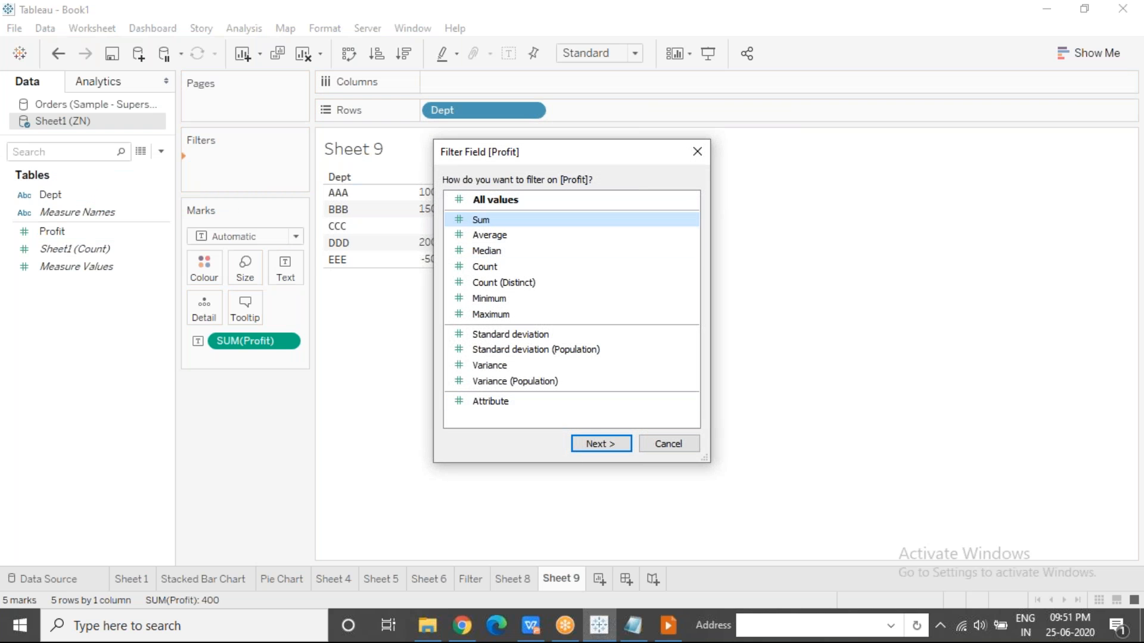
pyautogui.click(606, 445)
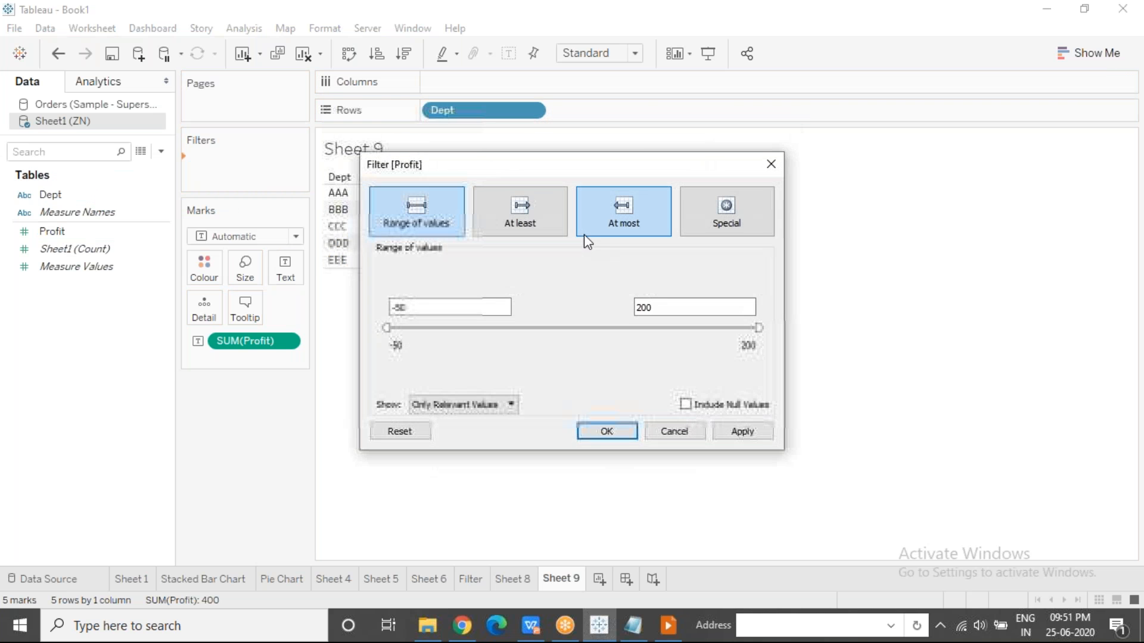
pyautogui.click(744, 209)
pyautogui.click(383, 287)
pyautogui.moveTo(526, 174); pyautogui.dragTo(518, 298)
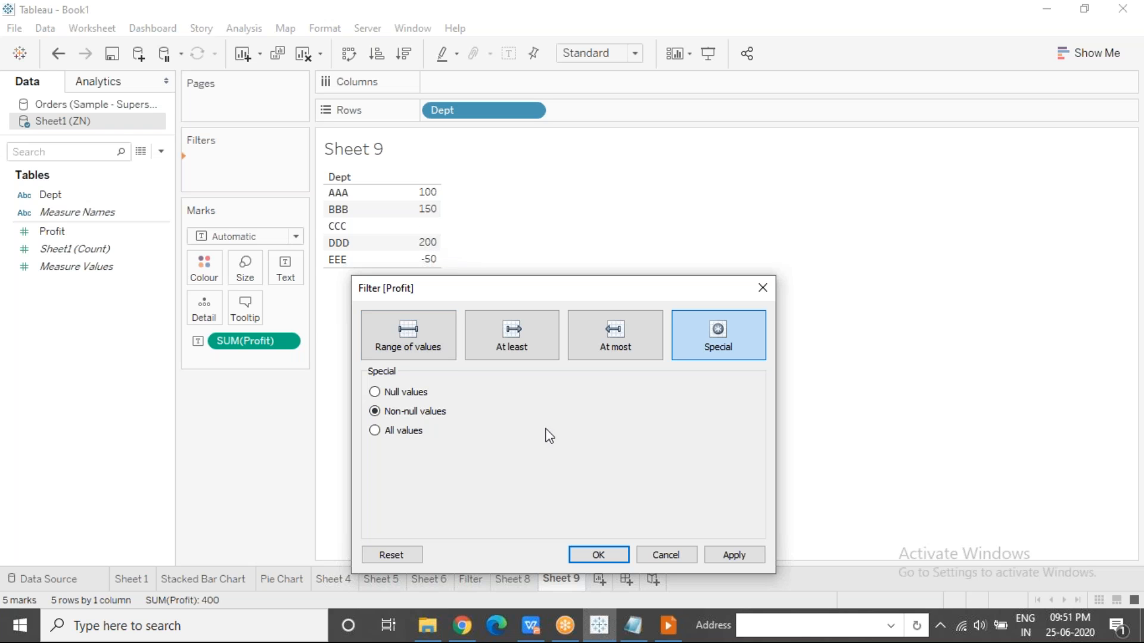
pyautogui.click(721, 553)
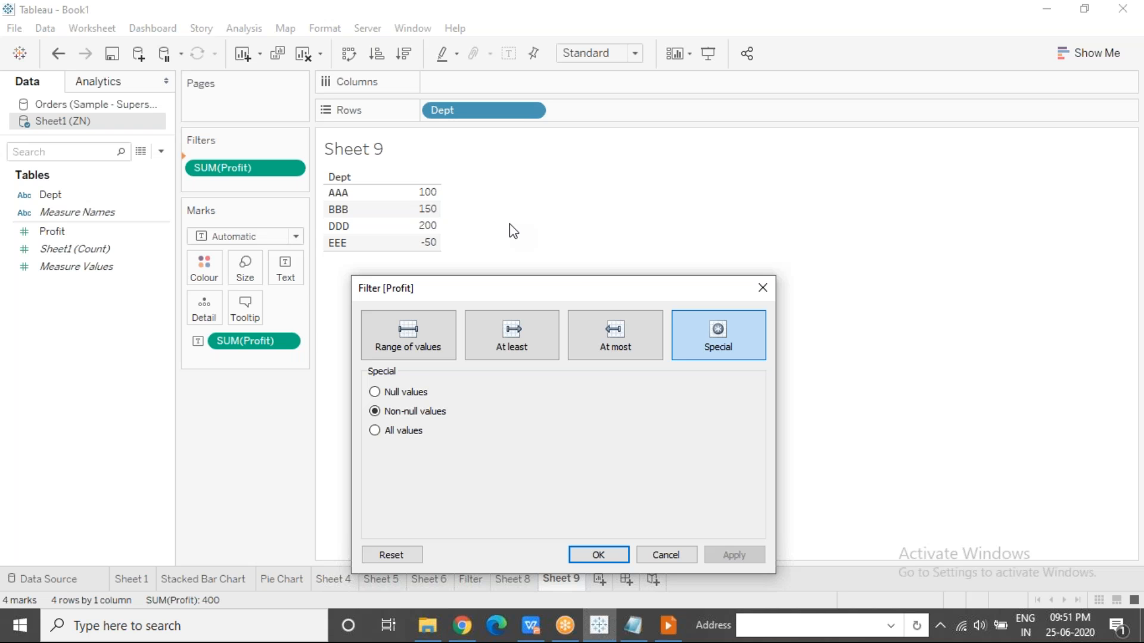
# Apply the Profit filter's null values option, switch it to all values, apply that and close the filter dialog.
pyautogui.click(375, 392)
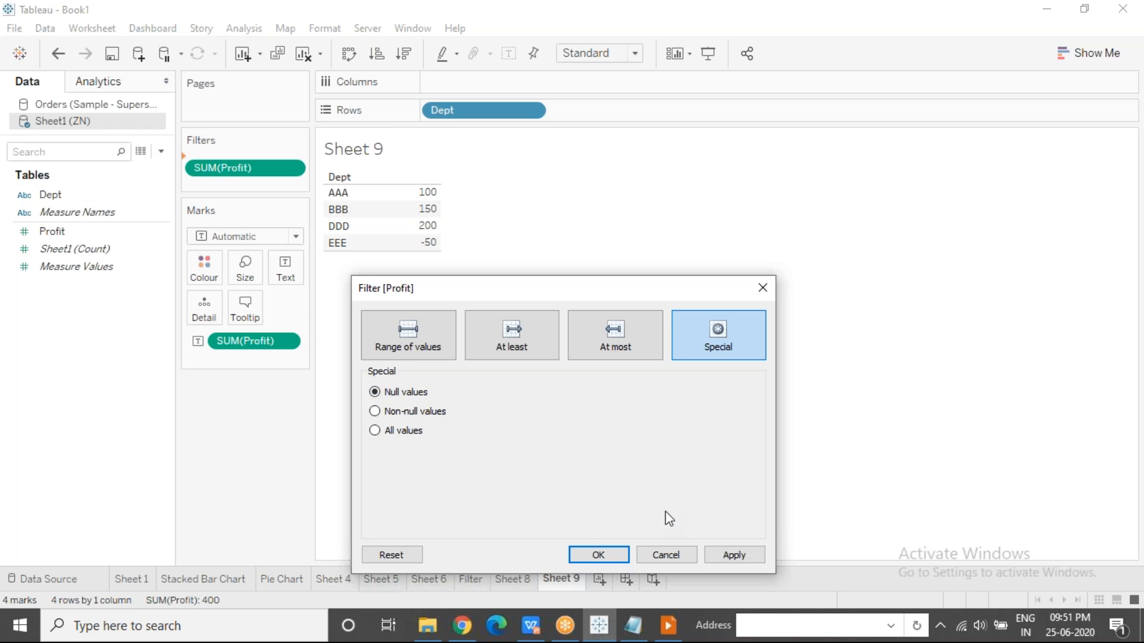
pyautogui.click(734, 555)
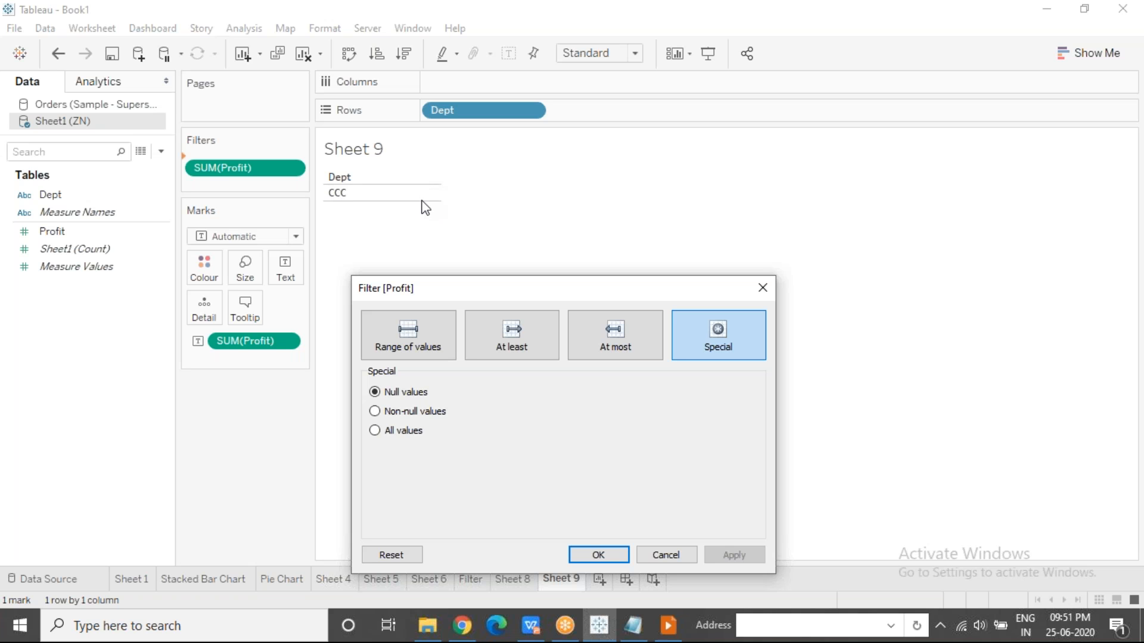
pyautogui.click(375, 431)
pyautogui.click(741, 555)
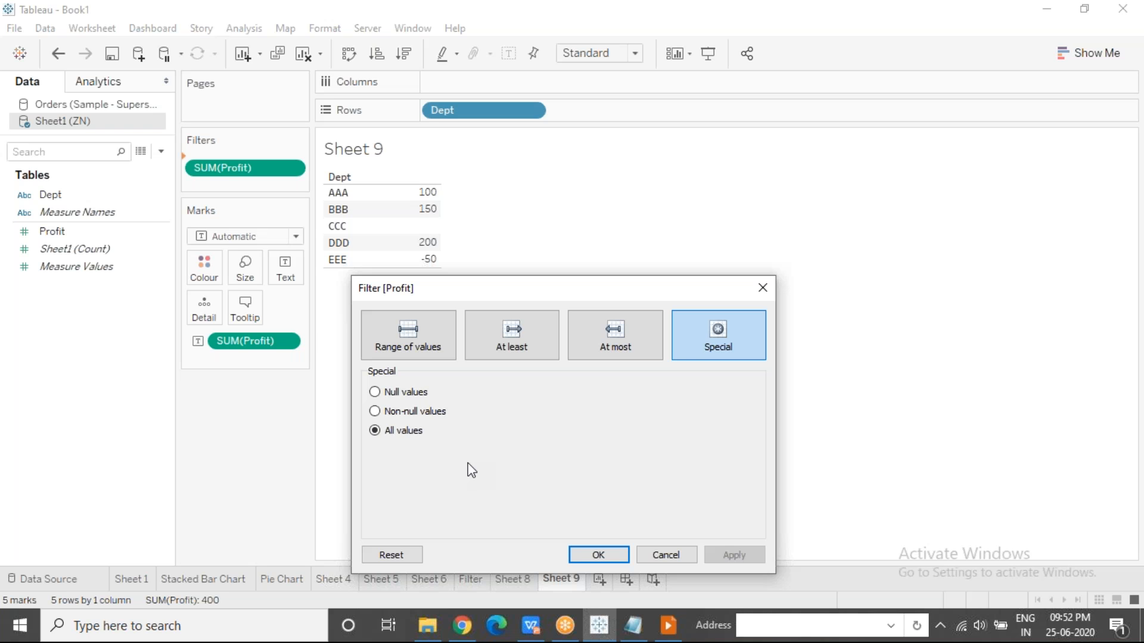
pyautogui.click(761, 289)
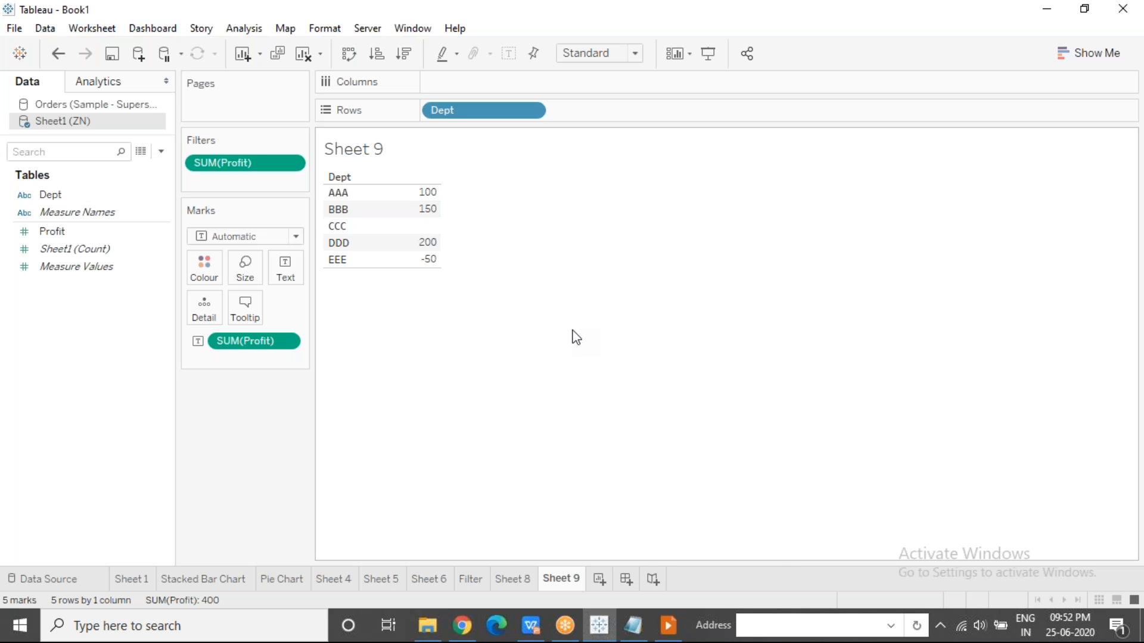
# Try excluding department CCC from the table and undo the exclusion.
pyautogui.click(359, 228)
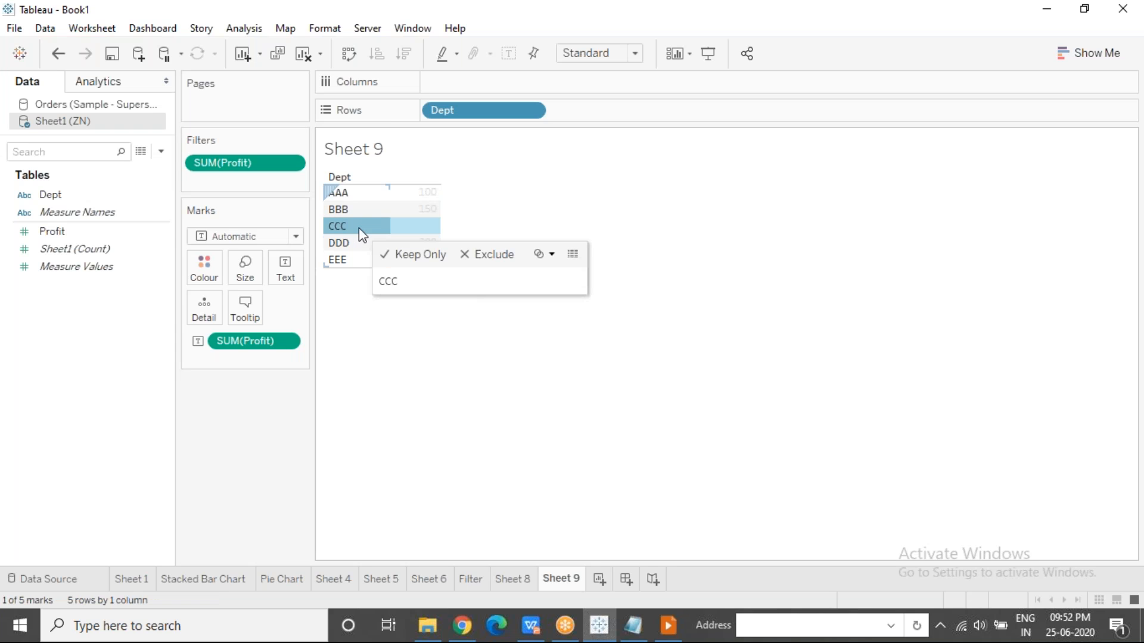
pyautogui.click(487, 262)
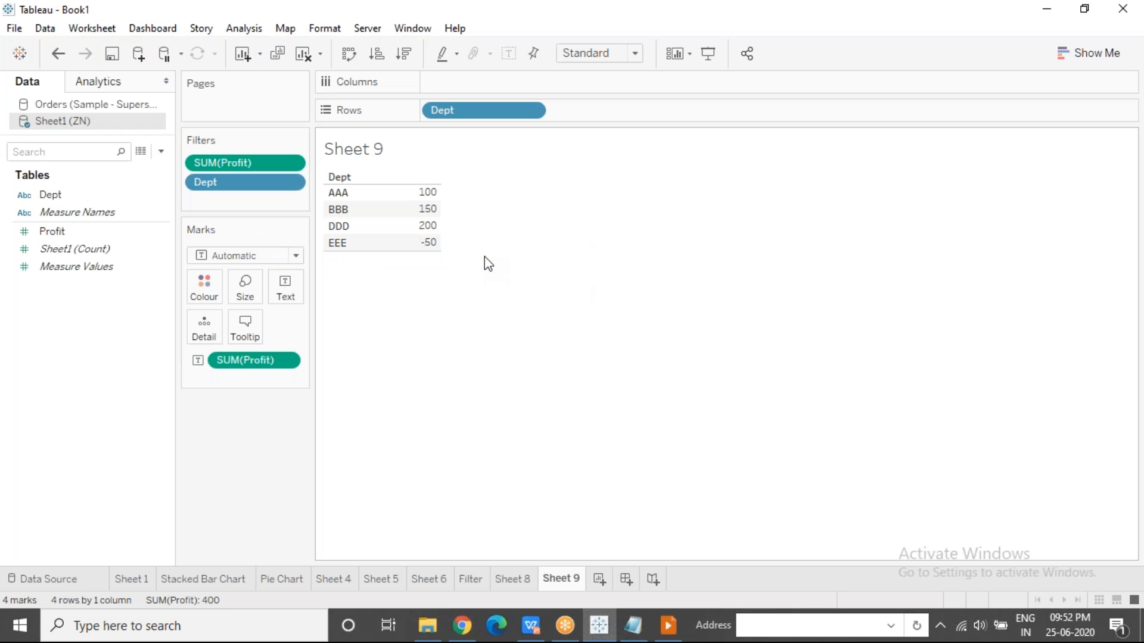
pyautogui.hotkey('ctrl', 'z')
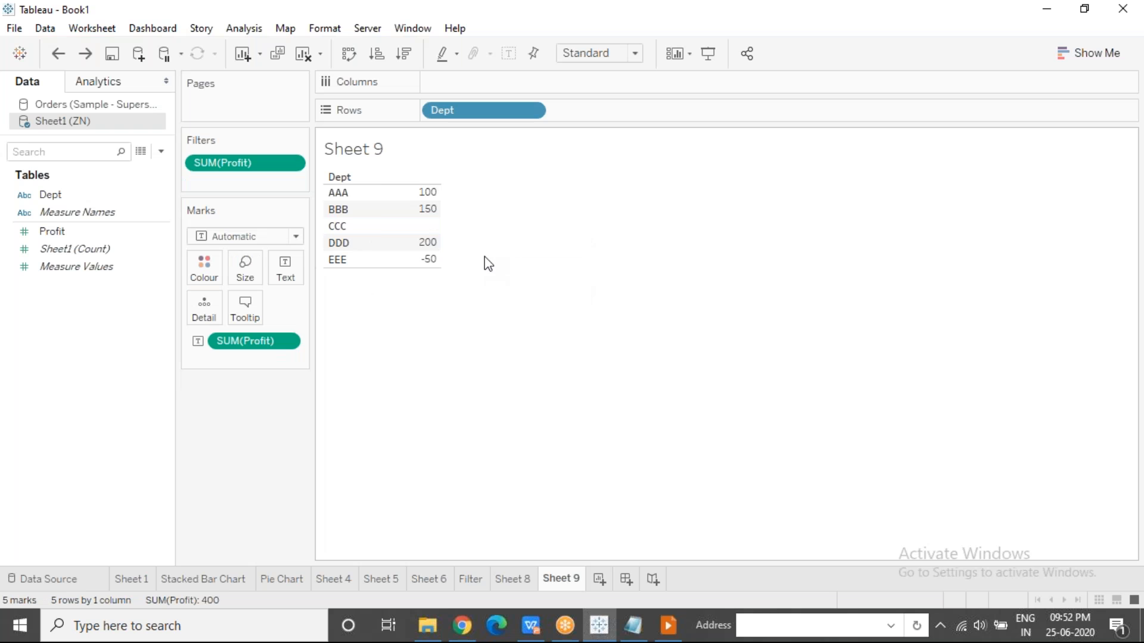
# Try keeping only department CCC in the table and undo that filter.
pyautogui.click(371, 233)
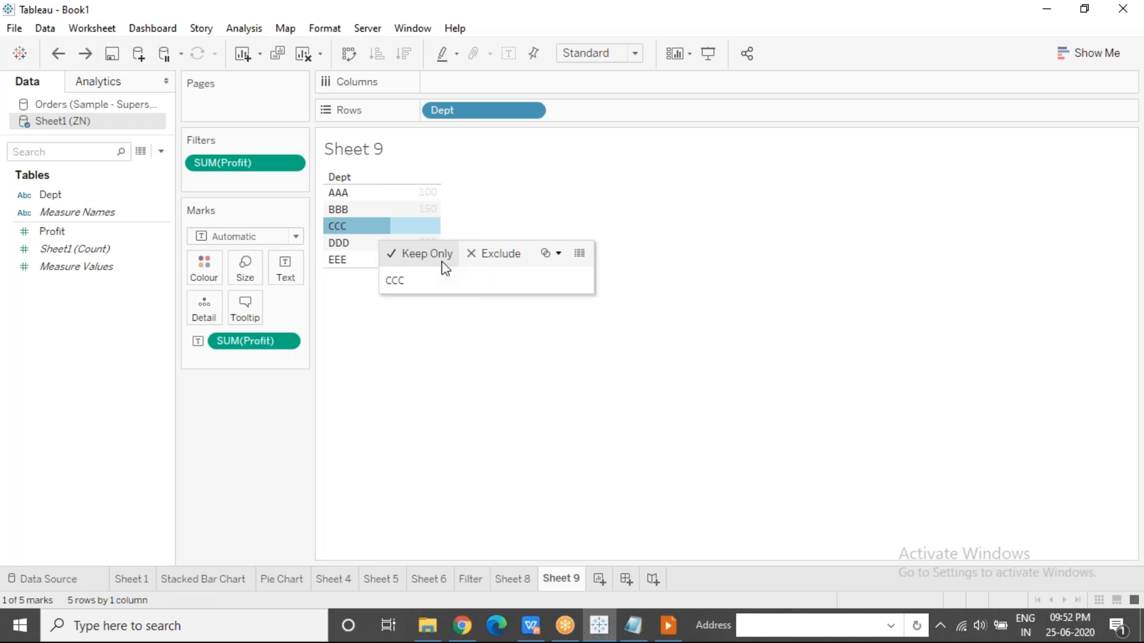
pyautogui.click(427, 254)
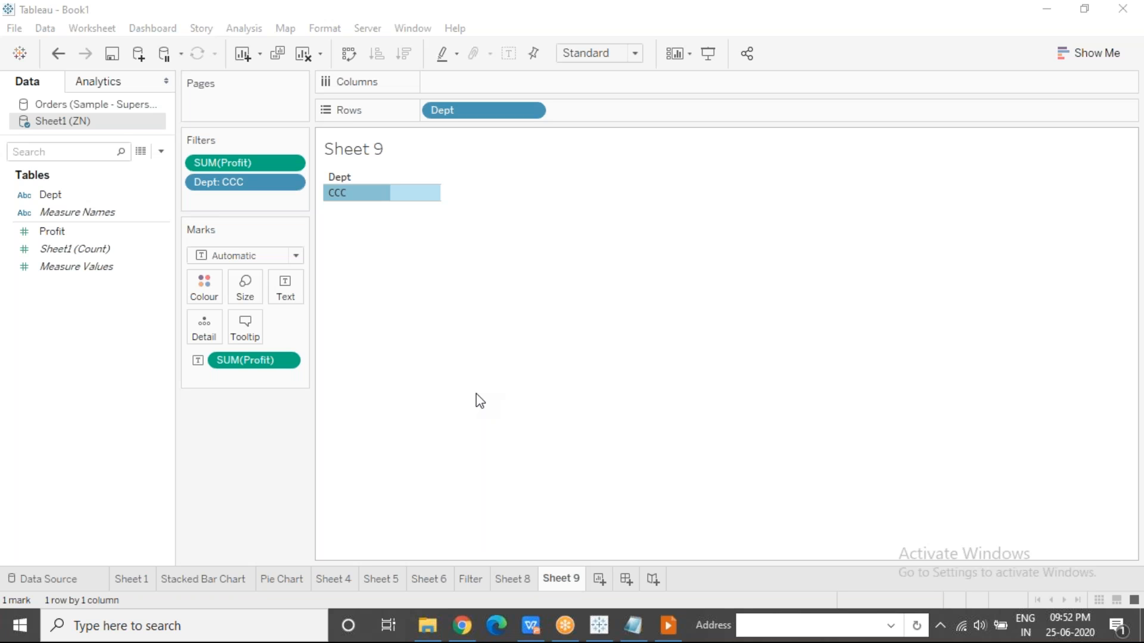
pyautogui.click(612, 469)
pyautogui.hotkey('ctrl', 'z')
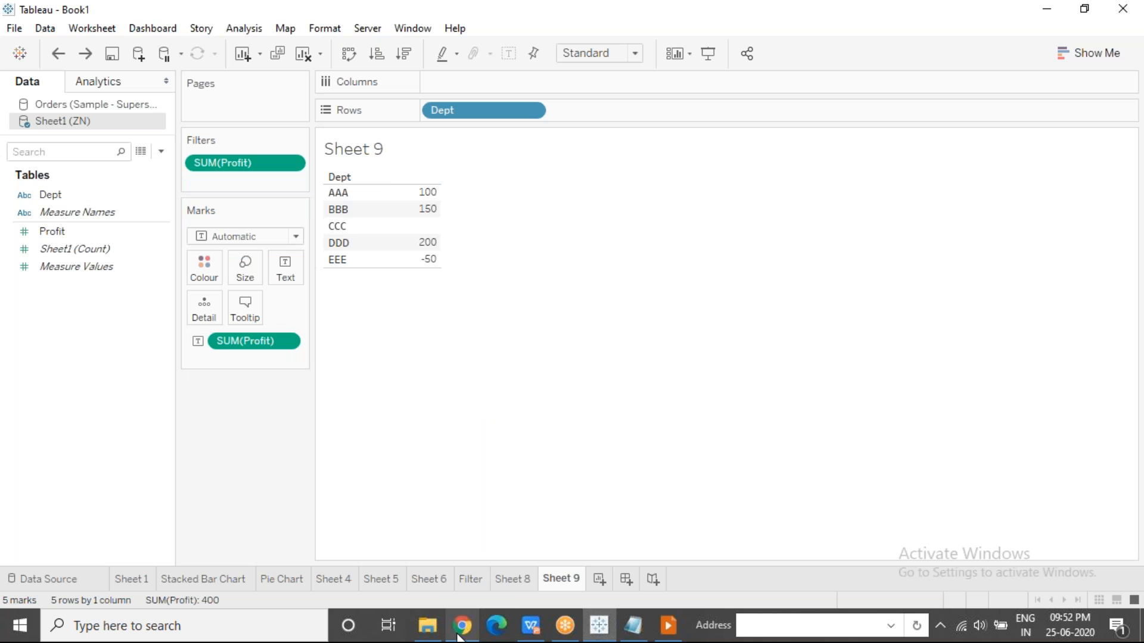
# Open ZN.xlsx from the Tableau documents folder in WPS Office and examine the Profit cell for department CCC.
pyautogui.click(434, 635)
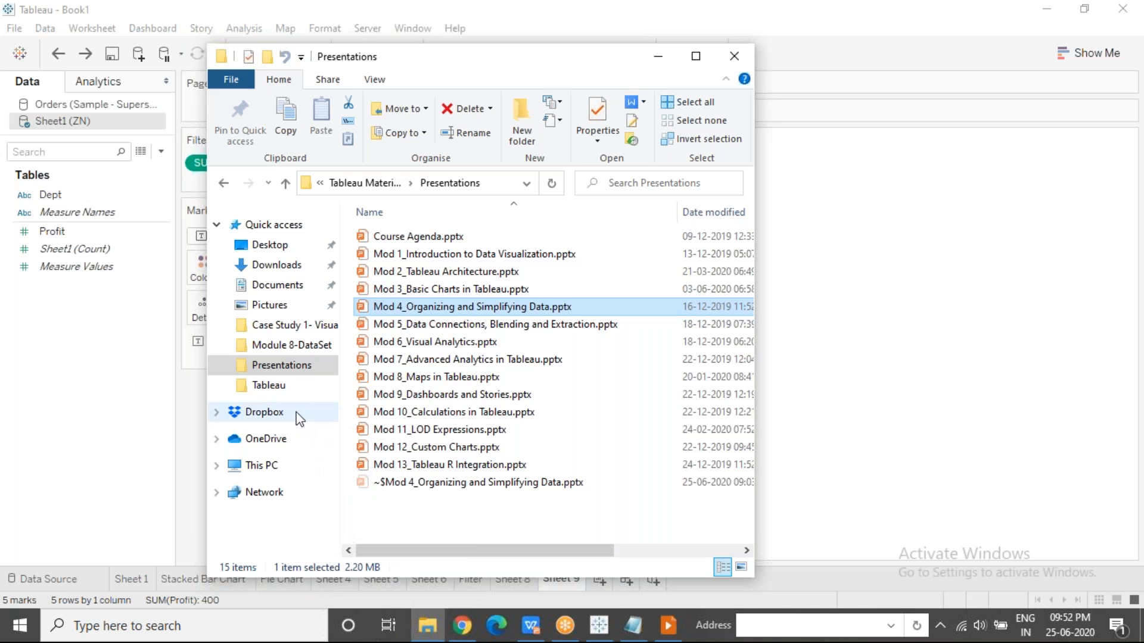
pyautogui.click(307, 386)
pyautogui.click(454, 431)
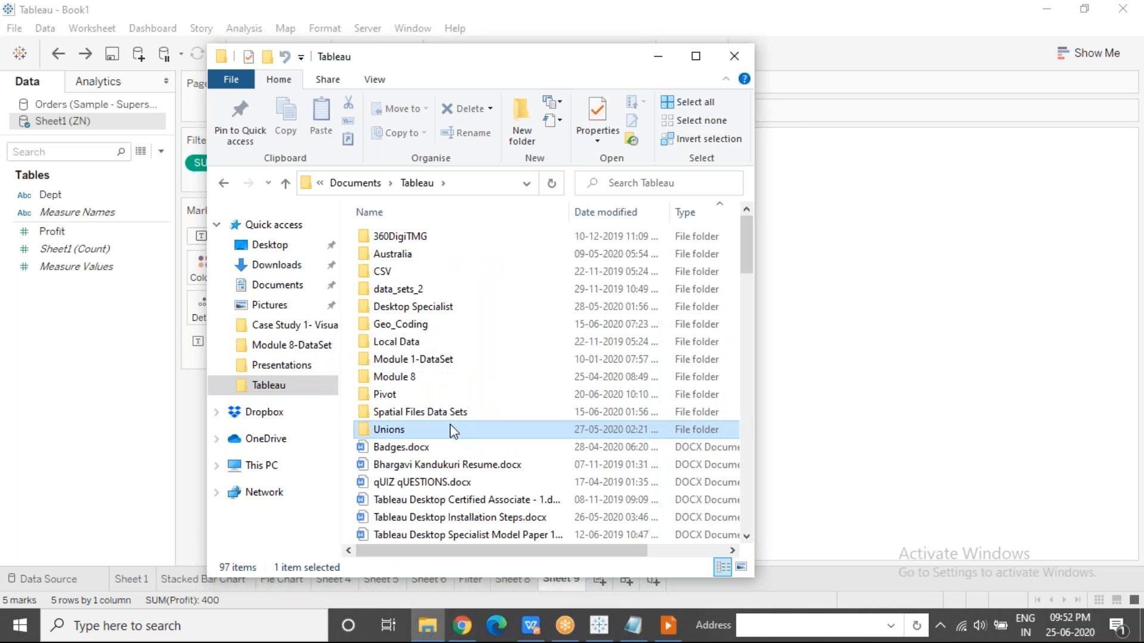
pyautogui.press('z')
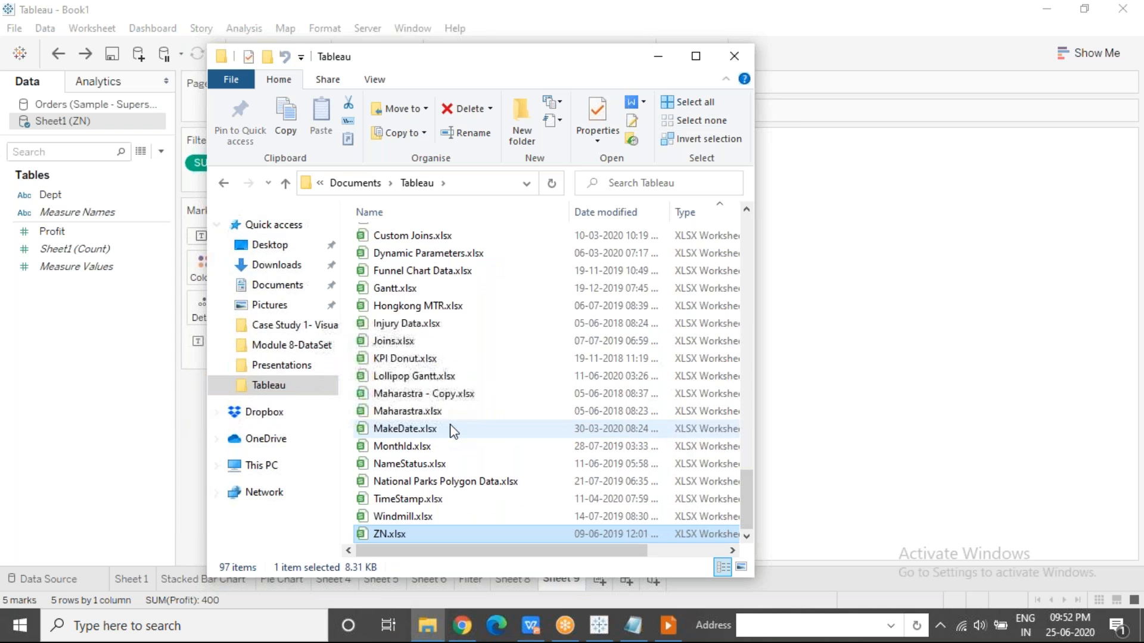
pyautogui.doubleClick(410, 538)
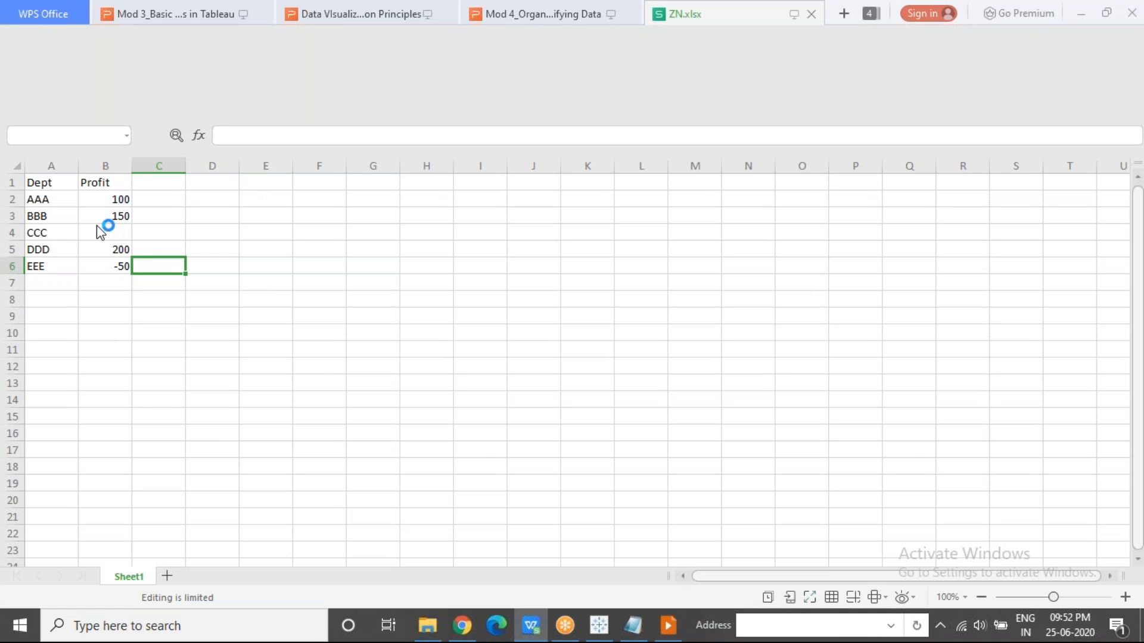
pyautogui.click(113, 228)
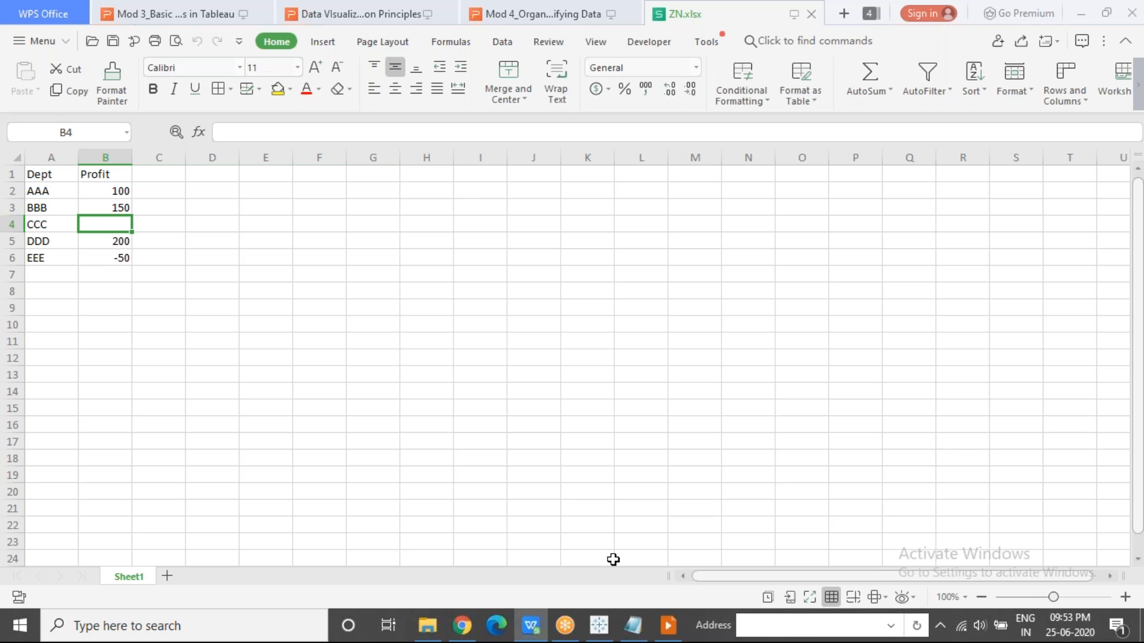
# Switch back to Tableau and chart Profit by year of Order Date from the Orders data on a new worksheet, with mark labels shown.
pyautogui.click(600, 626)
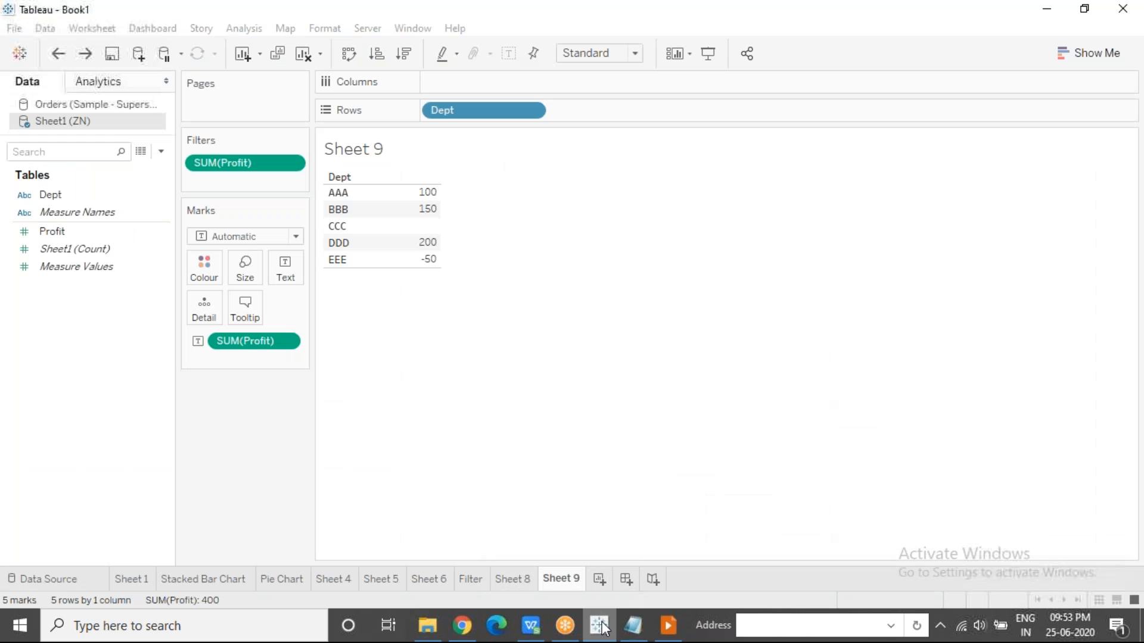
pyautogui.click(598, 581)
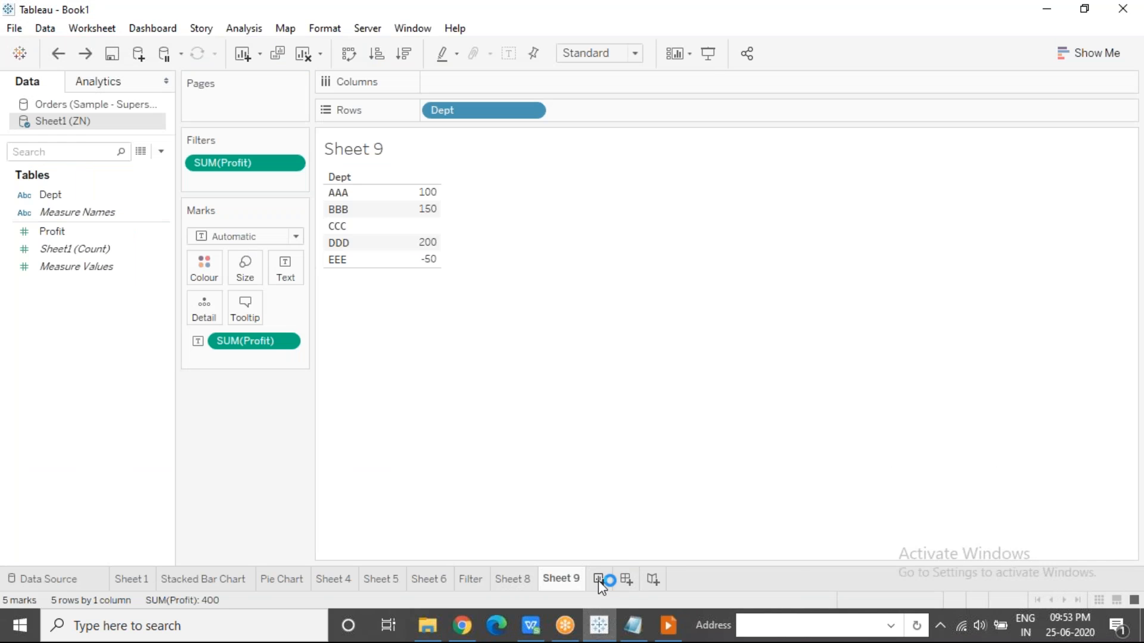
pyautogui.click(127, 104)
pyautogui.moveTo(82, 278); pyautogui.dragTo(485, 84)
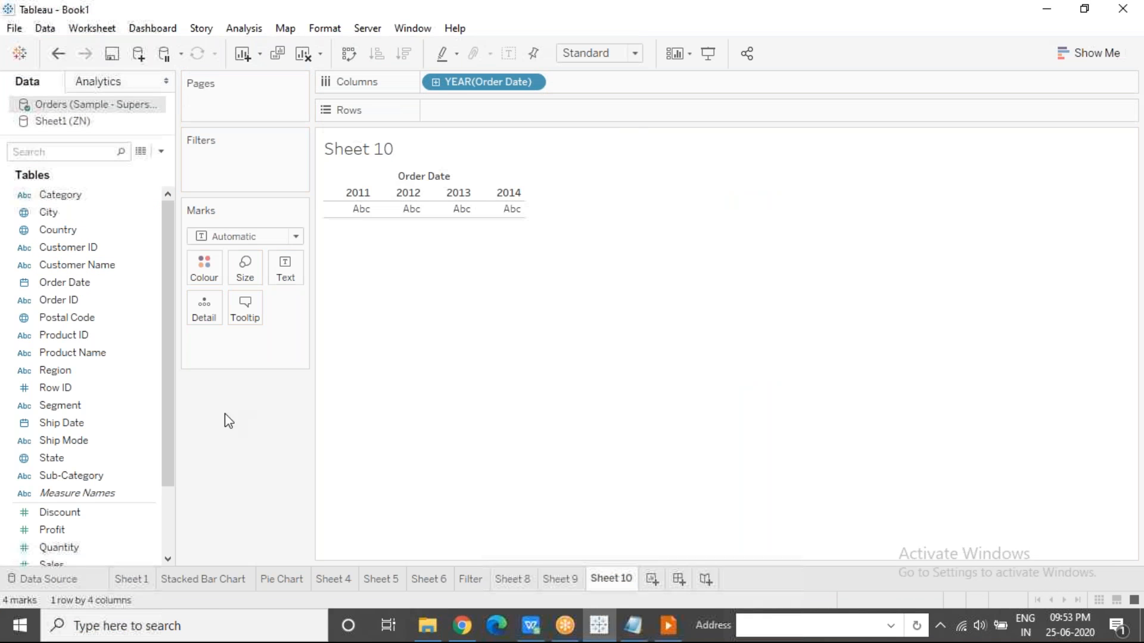
pyautogui.moveTo(76, 528); pyautogui.dragTo(427, 110)
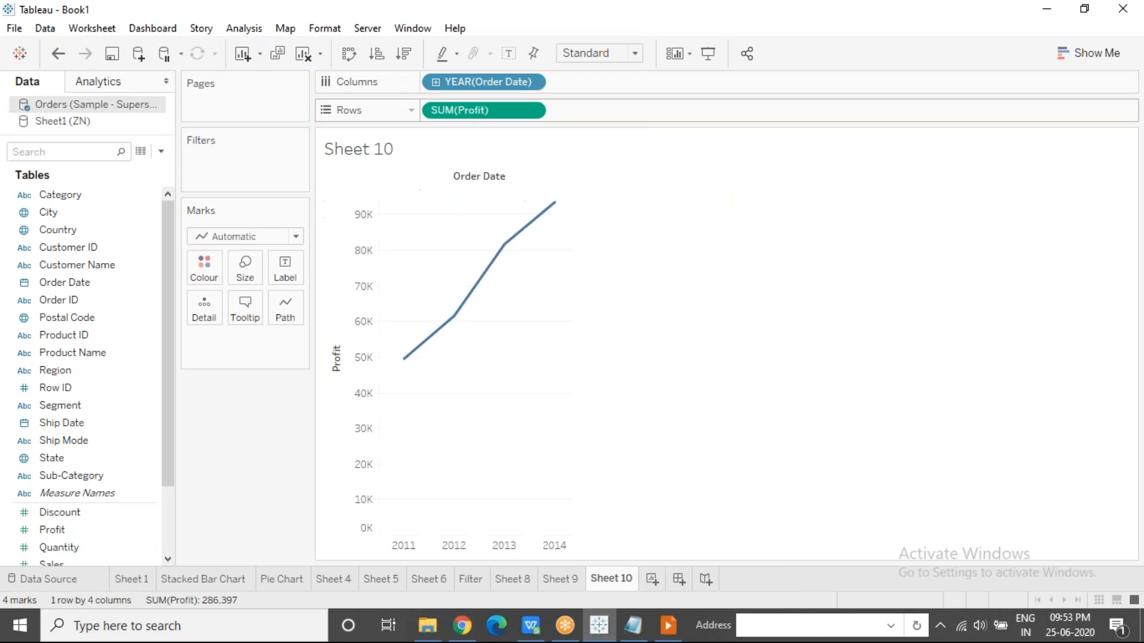
pyautogui.click(508, 55)
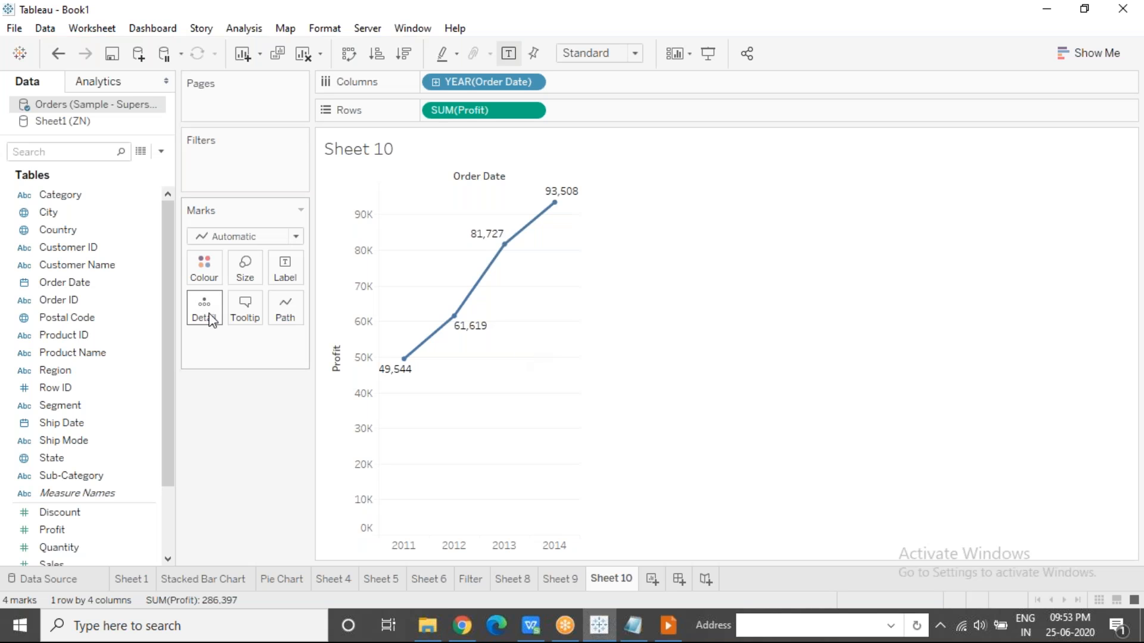
# Add a filter on the years of Order Date with 2011, 2012, 2013 and 2014 all selected.
pyautogui.click(97, 285)
pyautogui.moveTo(97, 288); pyautogui.dragTo(237, 168)
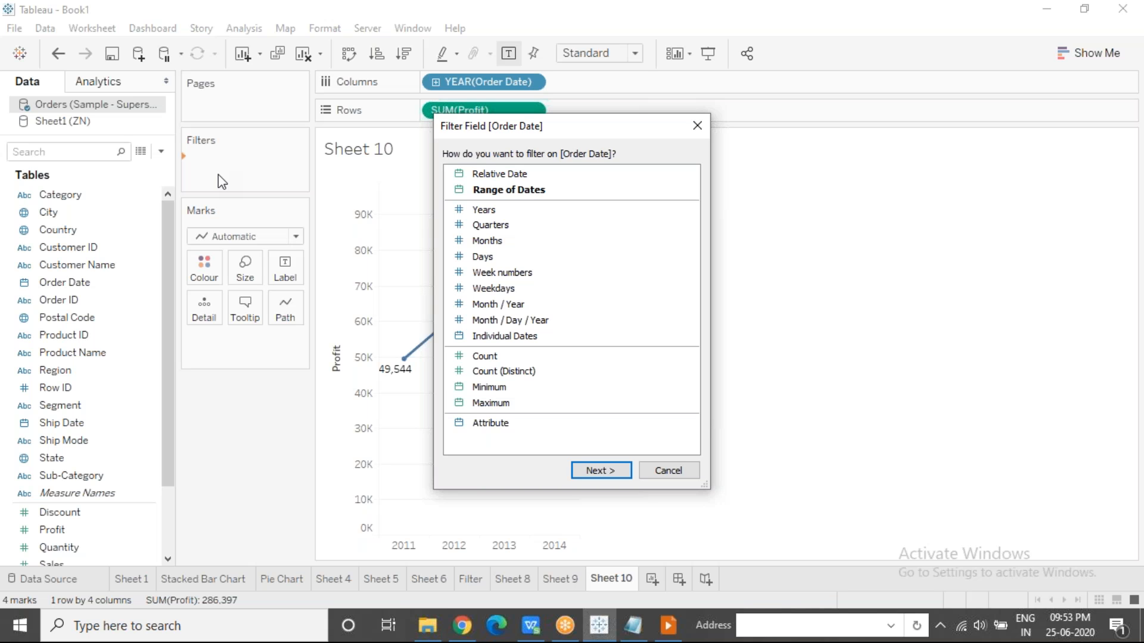
pyautogui.click(509, 210)
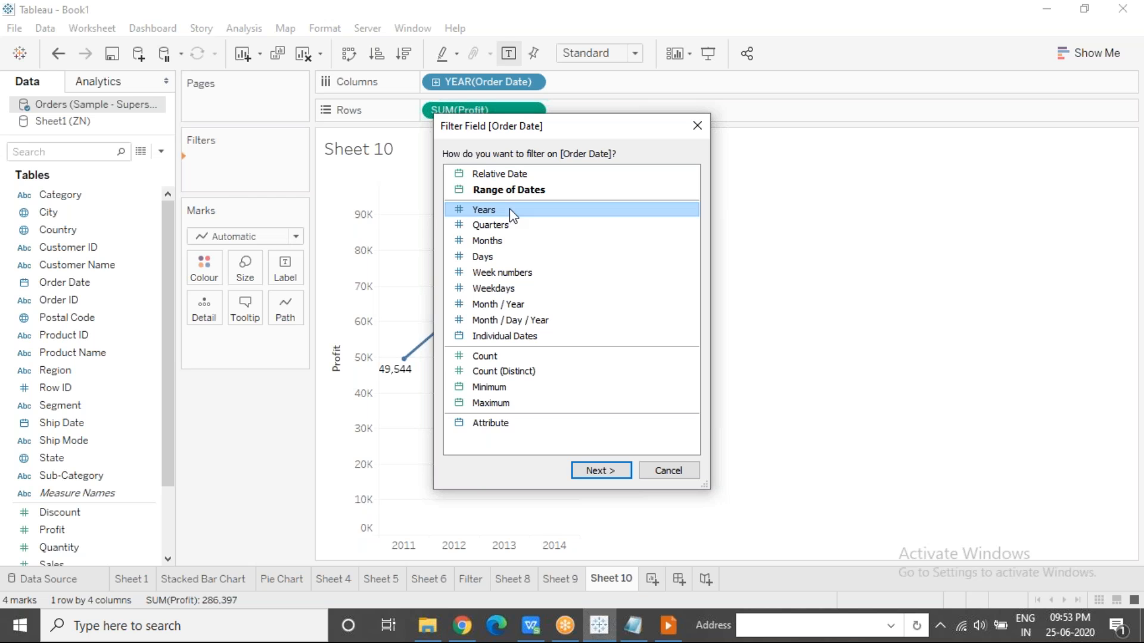
pyautogui.click(607, 470)
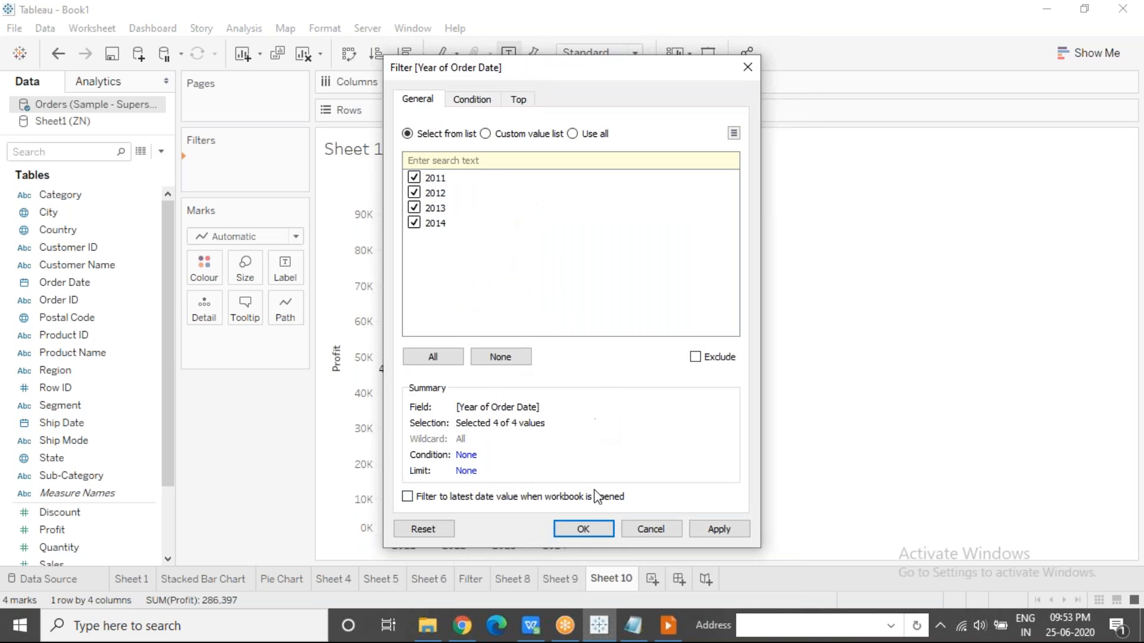
pyautogui.click(592, 527)
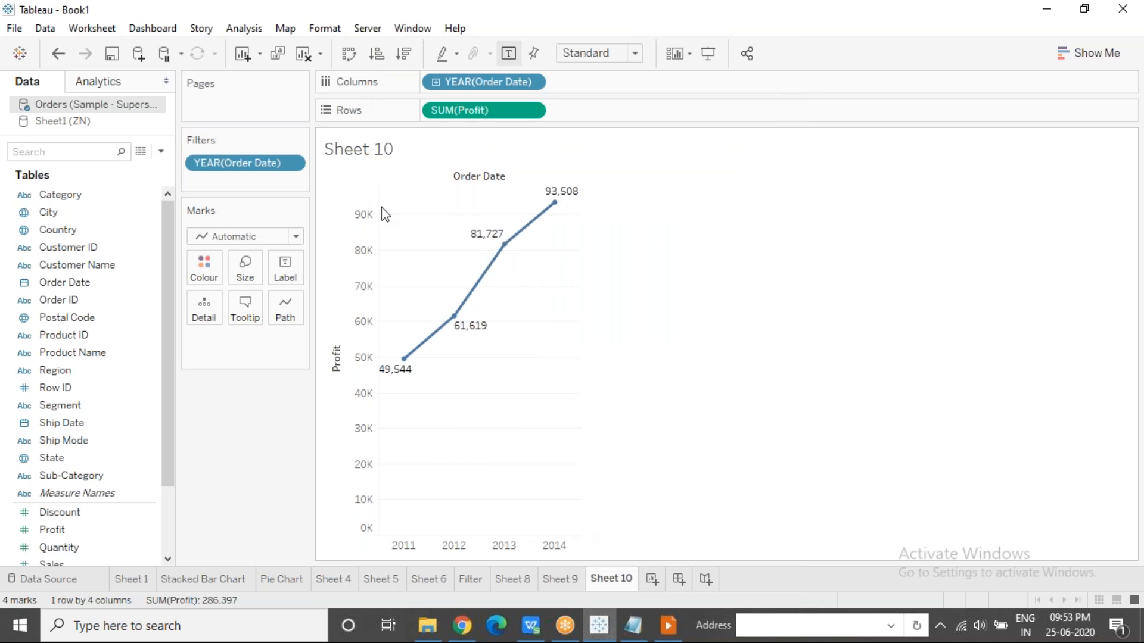
# Show the filter control for the year of Order Date, clear 2011 through 2014 one by one, and reselect all years.
pyautogui.click(291, 163)
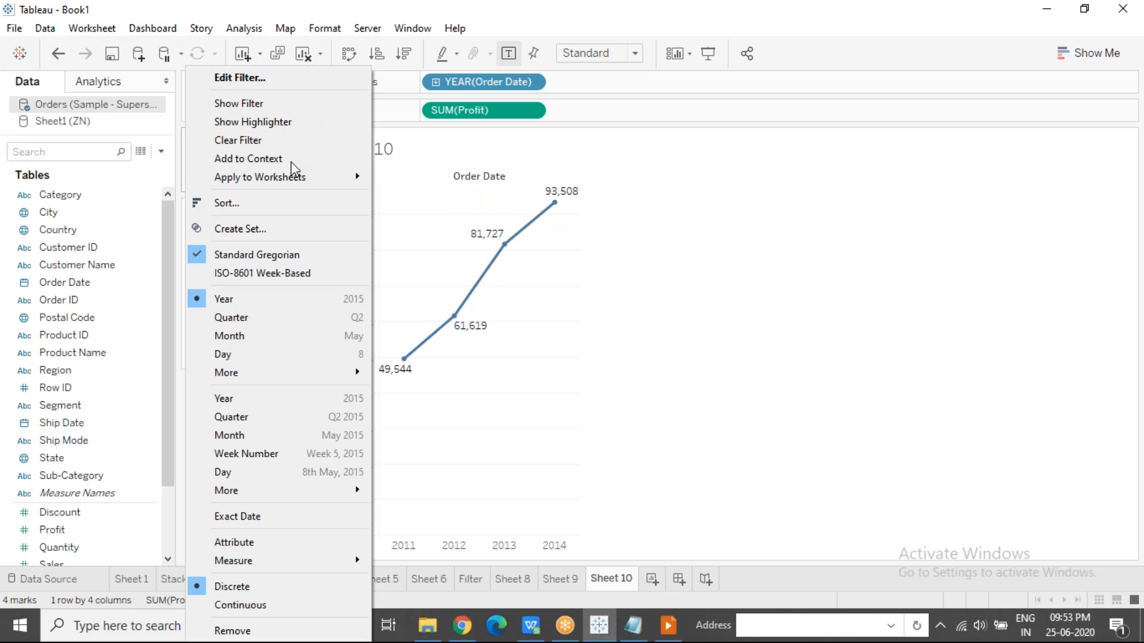
pyautogui.click(273, 105)
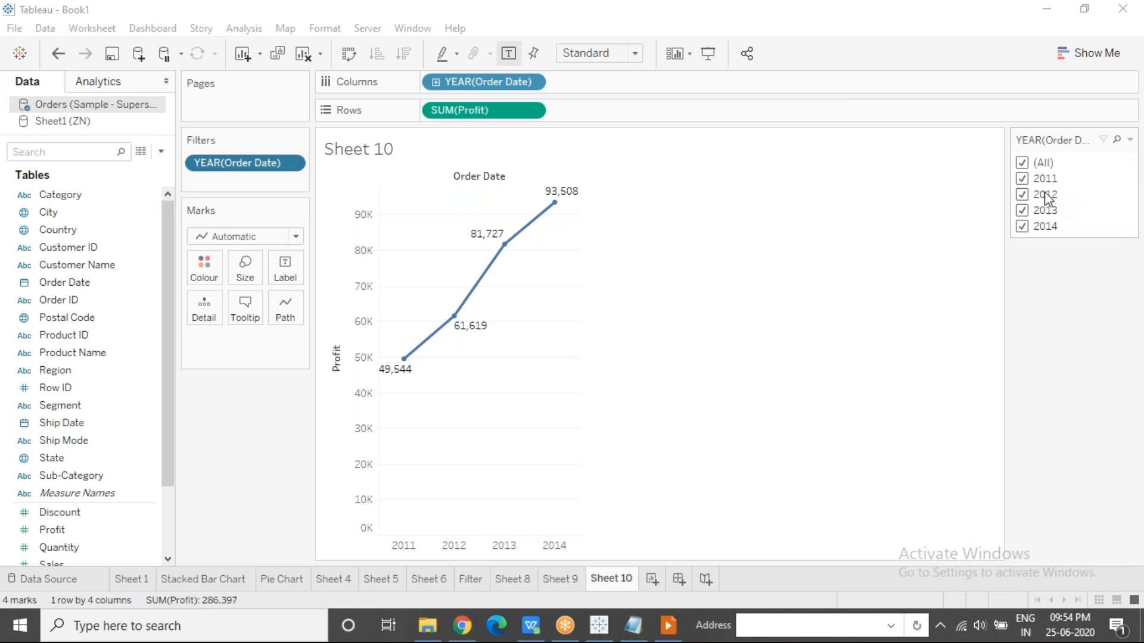
pyautogui.click(1022, 178)
pyautogui.click(1023, 195)
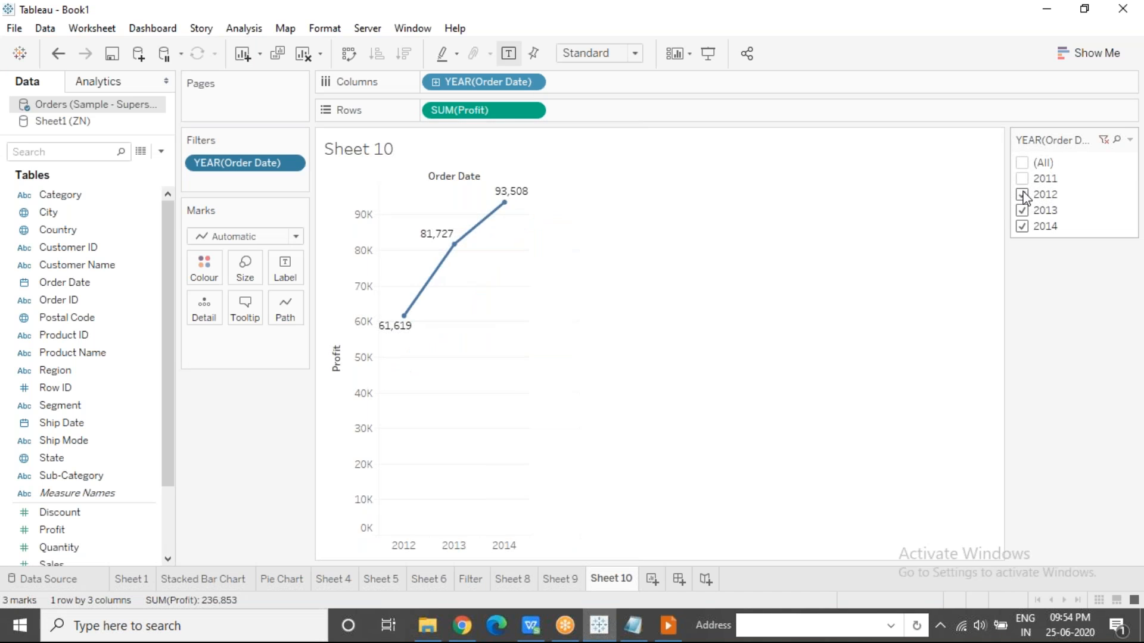
pyautogui.click(1023, 211)
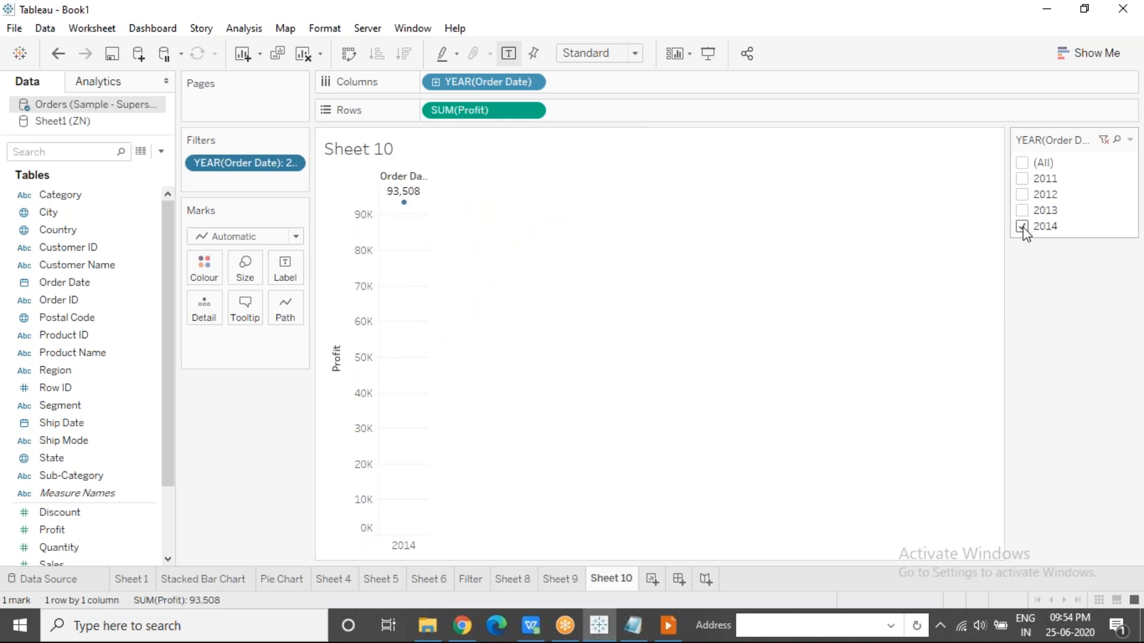
pyautogui.click(1023, 227)
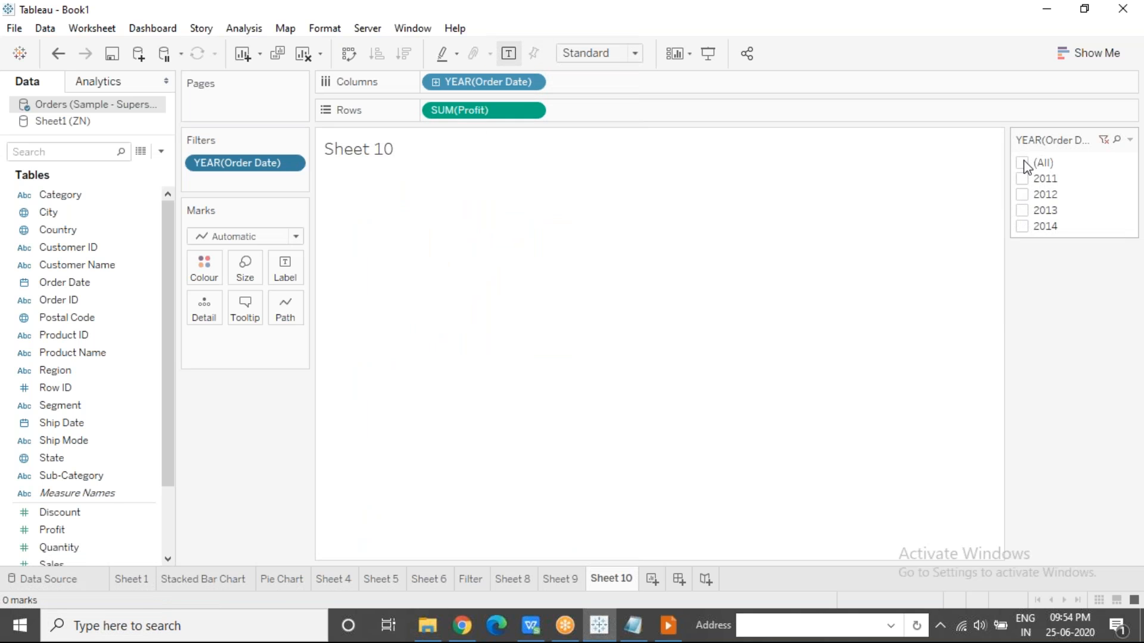
pyautogui.click(1025, 164)
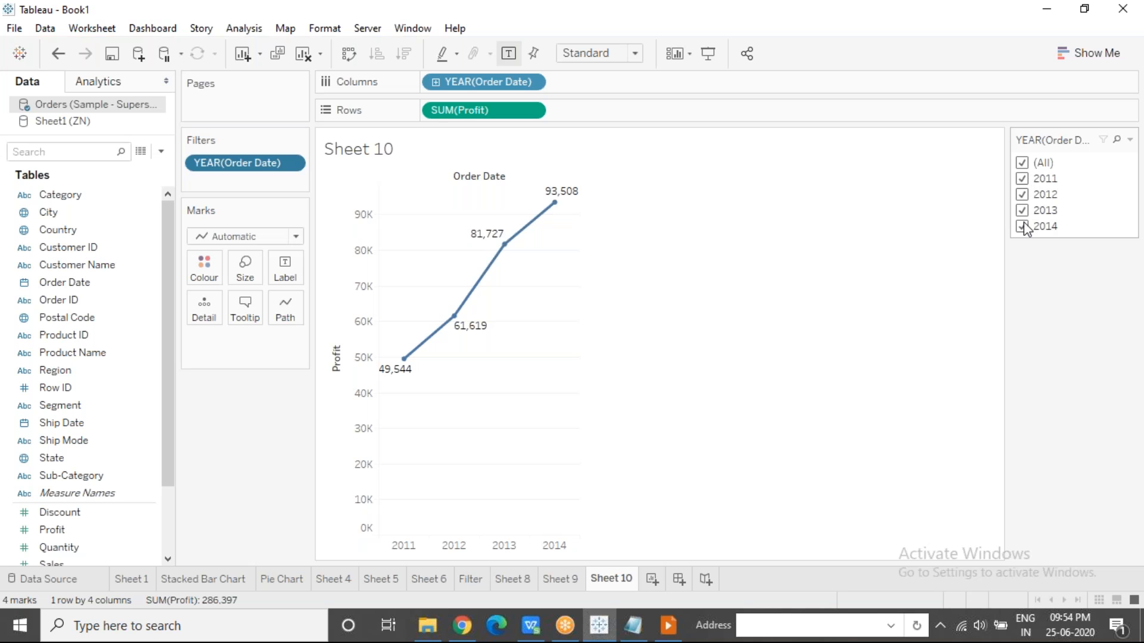
# Expand the chart to quarters and add a quarter filter on Order Date with Q1 to Q4 selected, showing its filter control.
pyautogui.click(435, 81)
pyautogui.moveTo(89, 283); pyautogui.dragTo(230, 178)
pyautogui.click(499, 226)
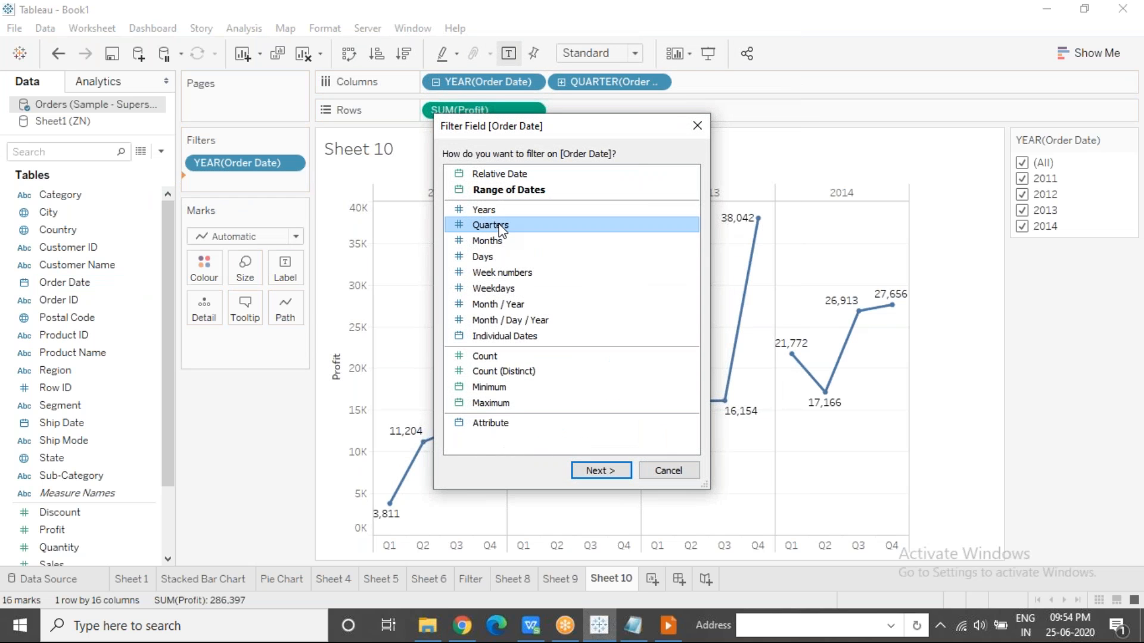
pyautogui.click(599, 471)
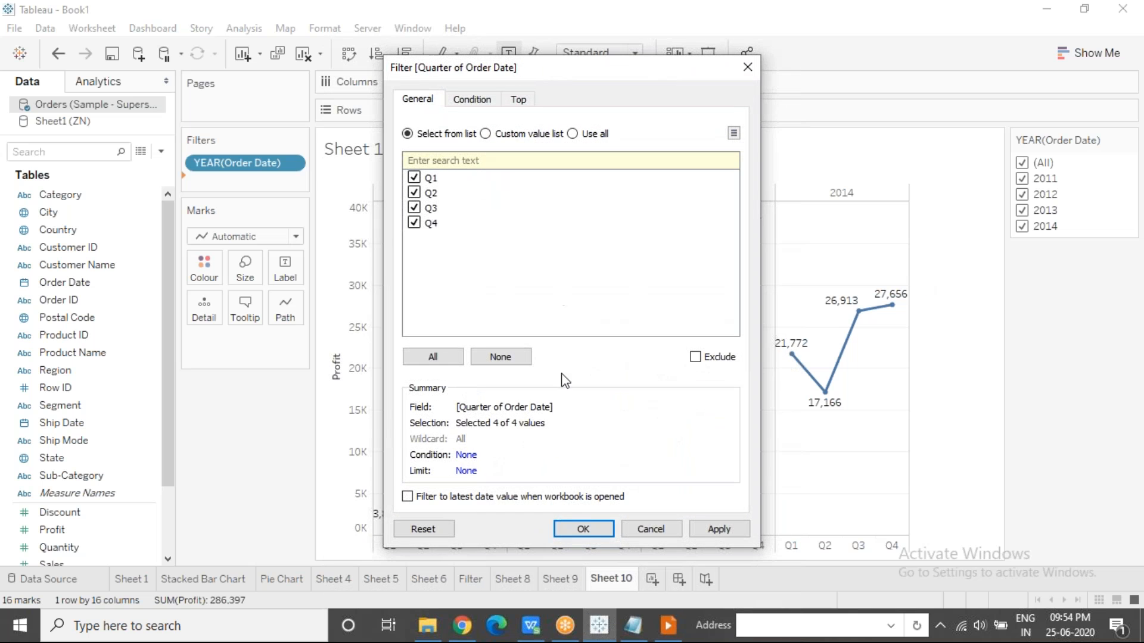
pyautogui.click(584, 528)
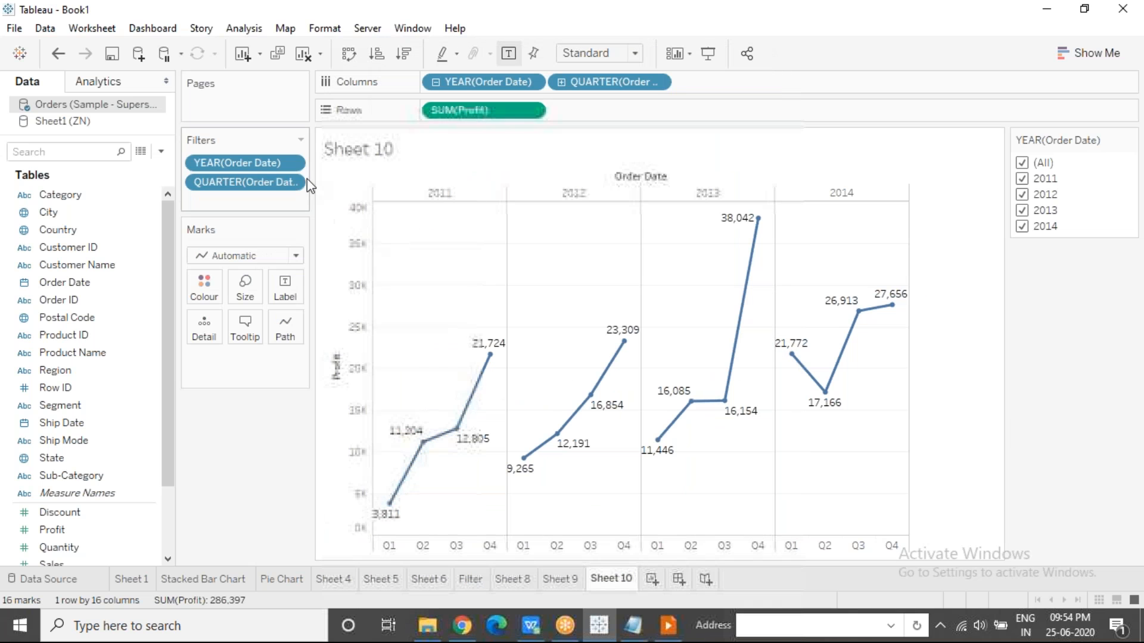
pyautogui.click(293, 183)
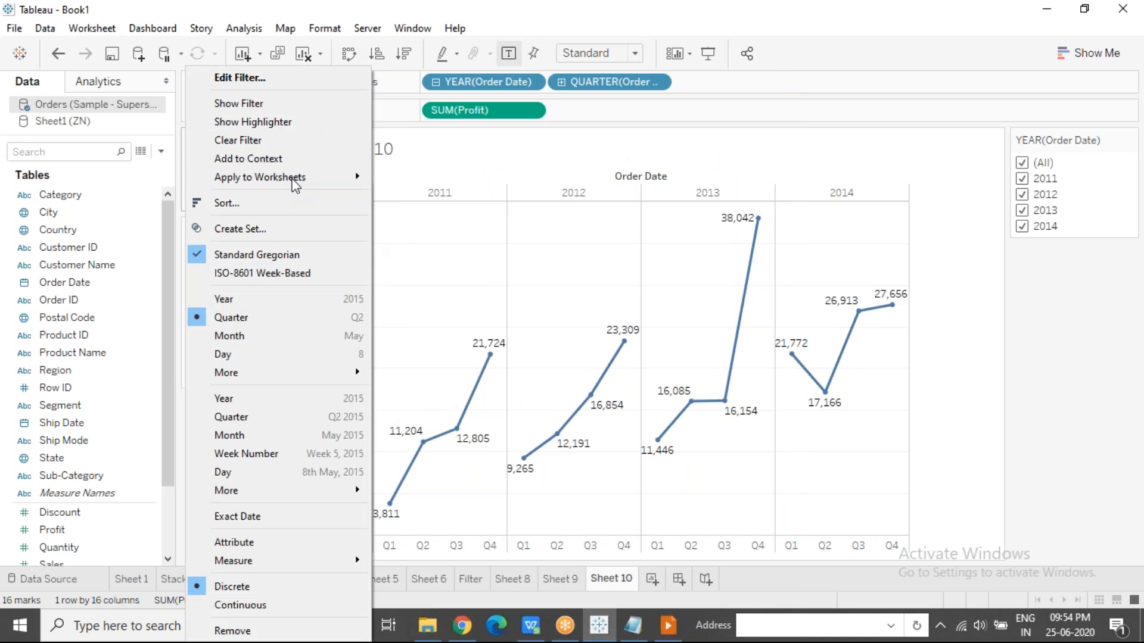
pyautogui.click(278, 104)
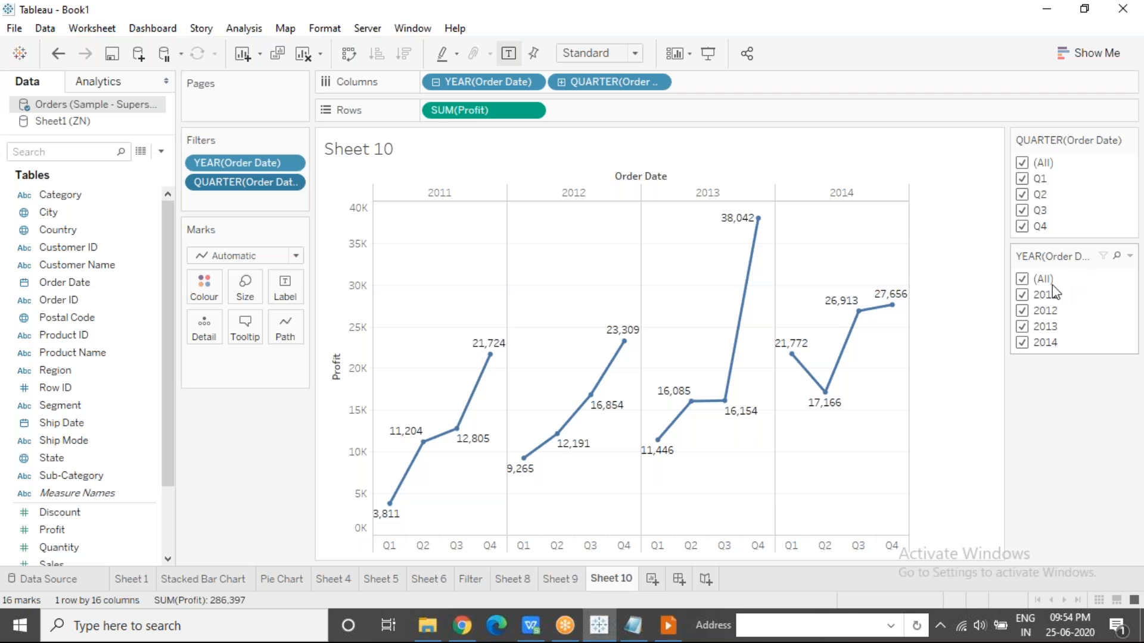
# Place the quarter filter control below the year one and exclude Q1, Q2 and the year 2011 from the chart.
pyautogui.moveTo(1062, 135); pyautogui.dragTo(1081, 381)
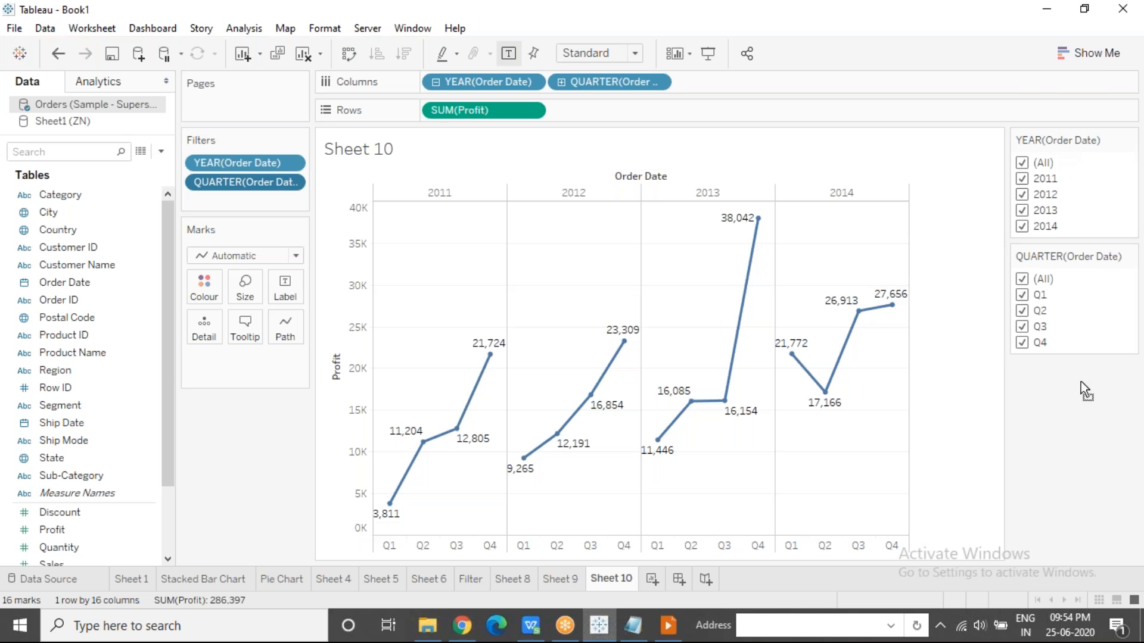
pyautogui.click(1021, 179)
pyautogui.click(1022, 310)
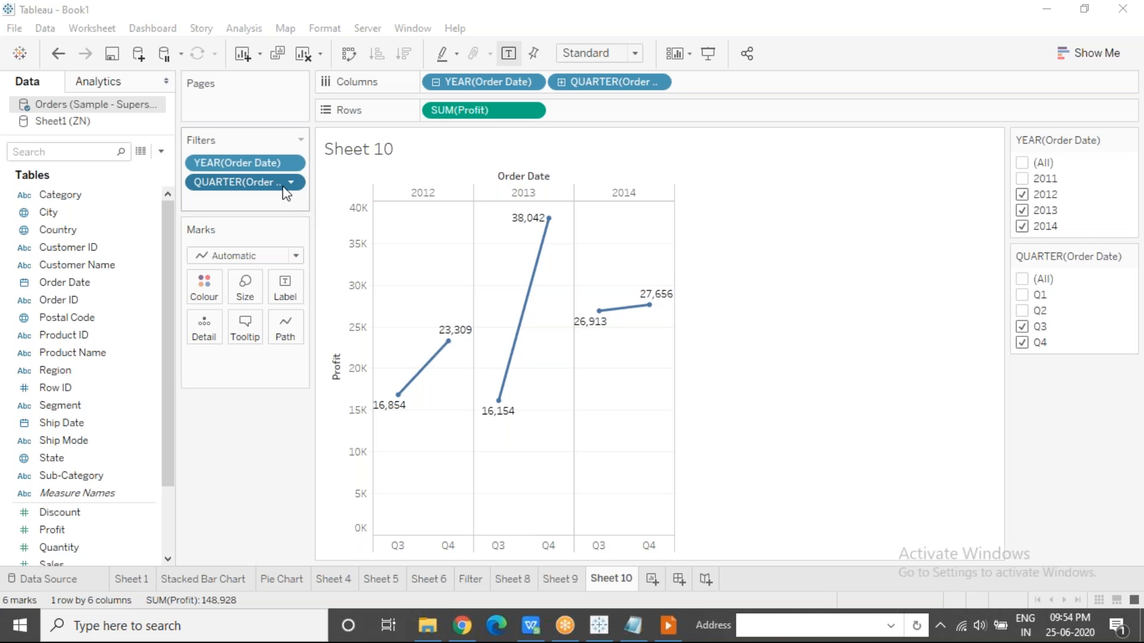
# Remove the year and quarter filters and start a Range of Dates filter on Order Date.
pyautogui.moveTo(270, 180); pyautogui.dragTo(246, 448)
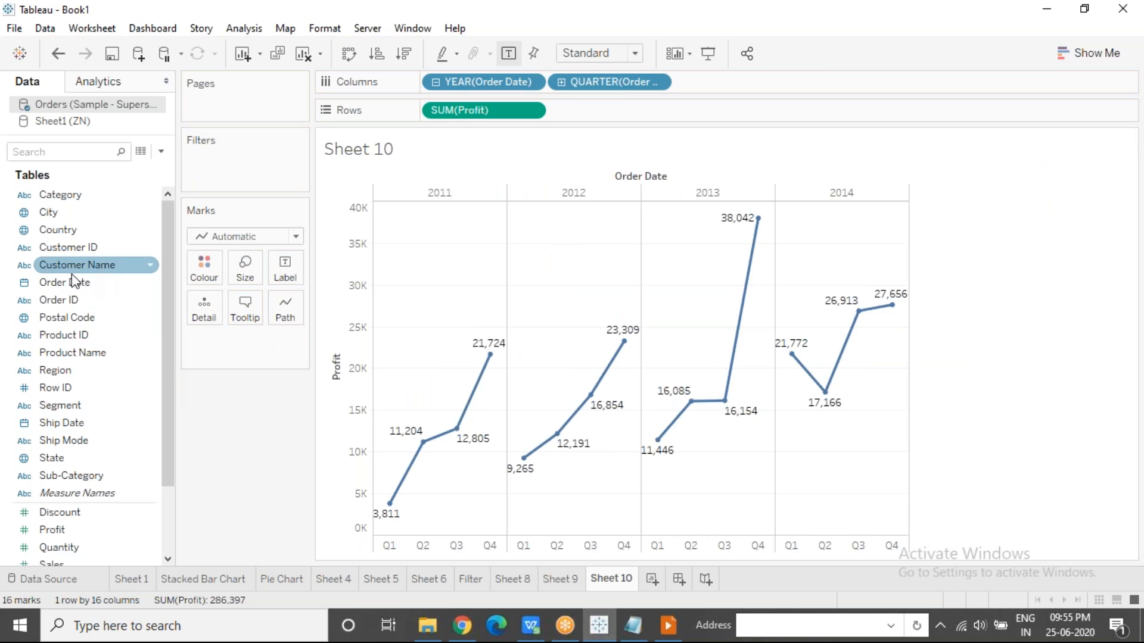
pyautogui.click(93, 282)
pyautogui.moveTo(92, 280); pyautogui.dragTo(231, 159)
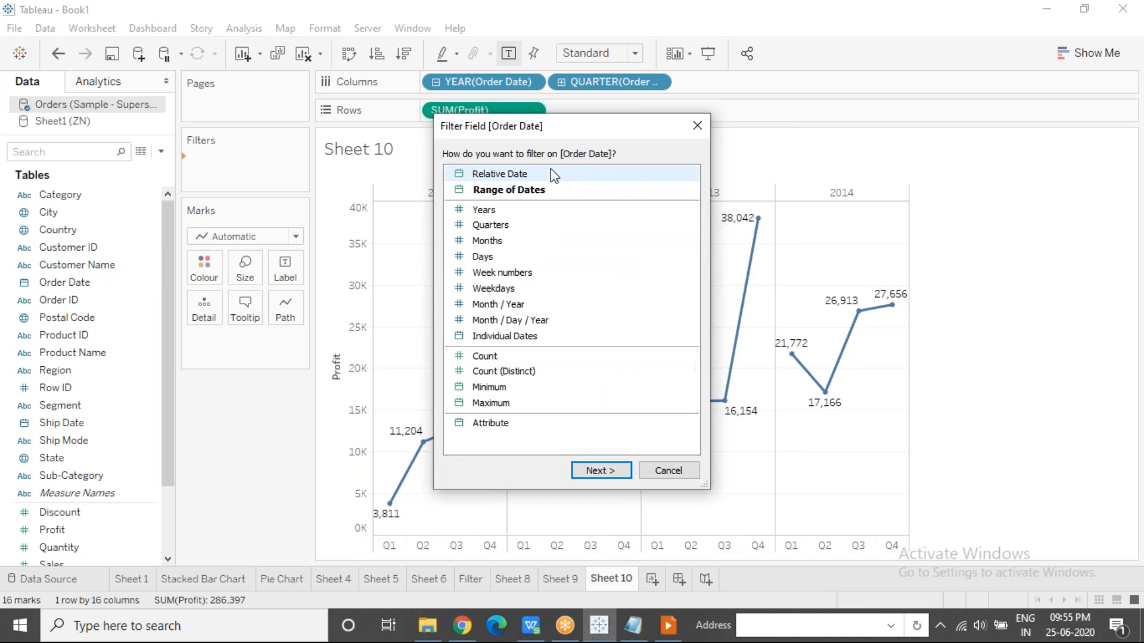
pyautogui.click(539, 196)
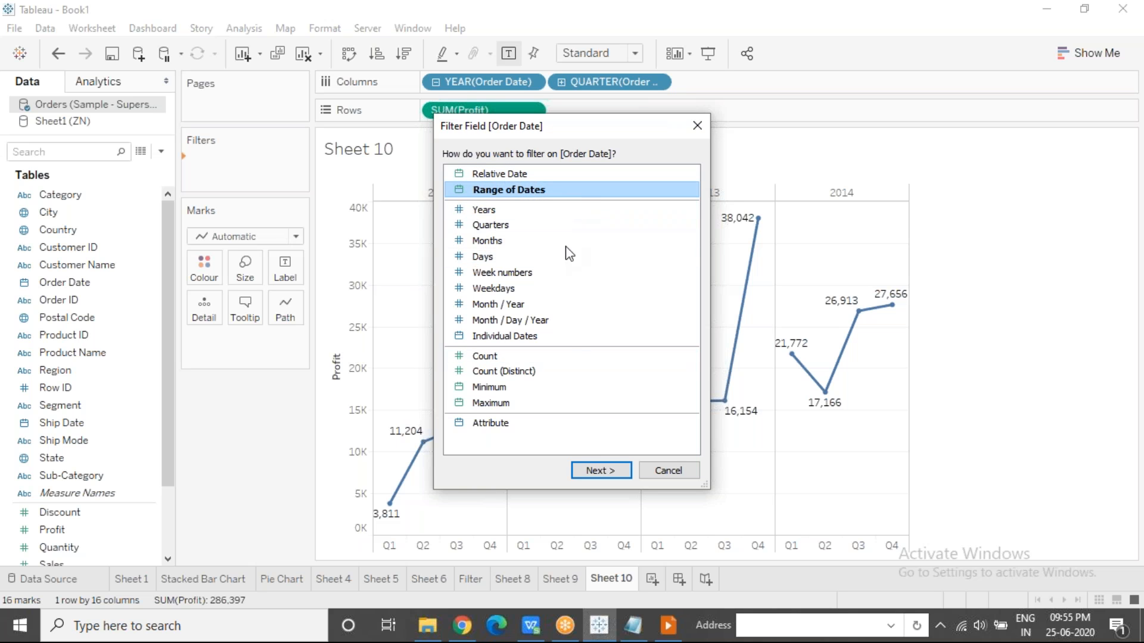
pyautogui.click(603, 470)
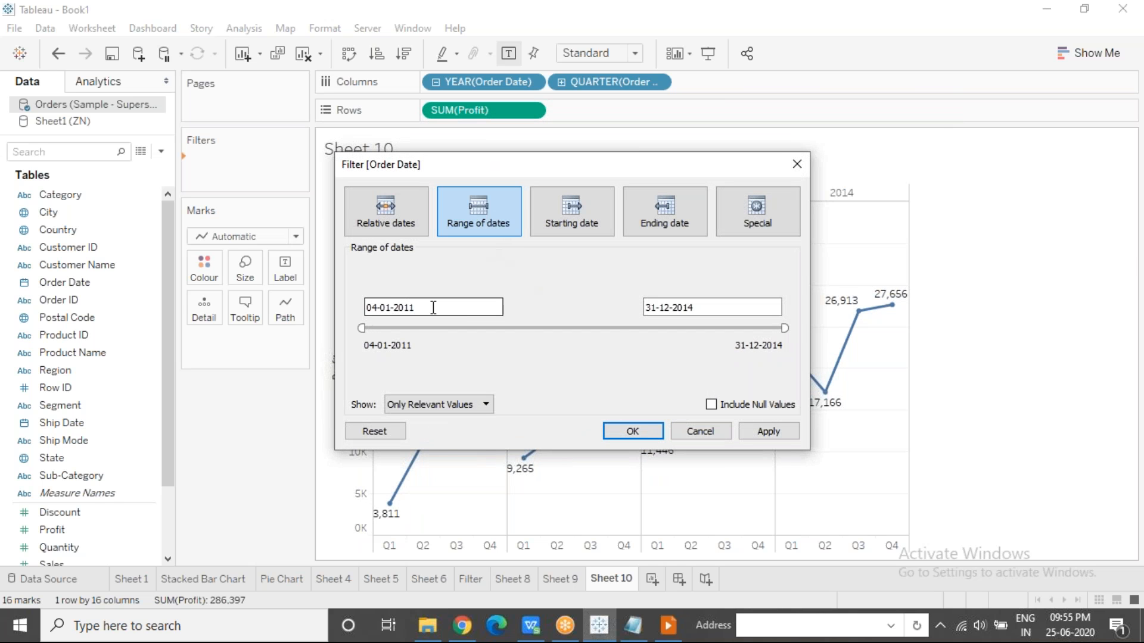
# Examine the start and end date fields of the Order Date range filter and their calendars.
pyautogui.click(407, 306)
pyautogui.moveTo(407, 302); pyautogui.dragTo(361, 306)
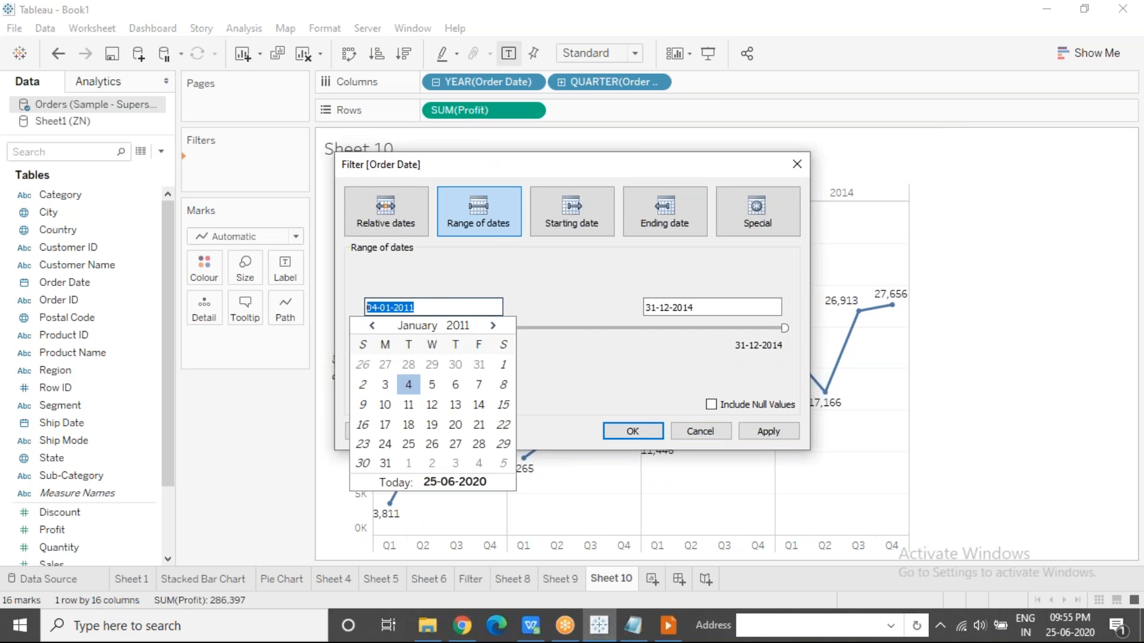
pyautogui.click(527, 309)
pyautogui.moveTo(706, 307); pyautogui.dragTo(625, 307)
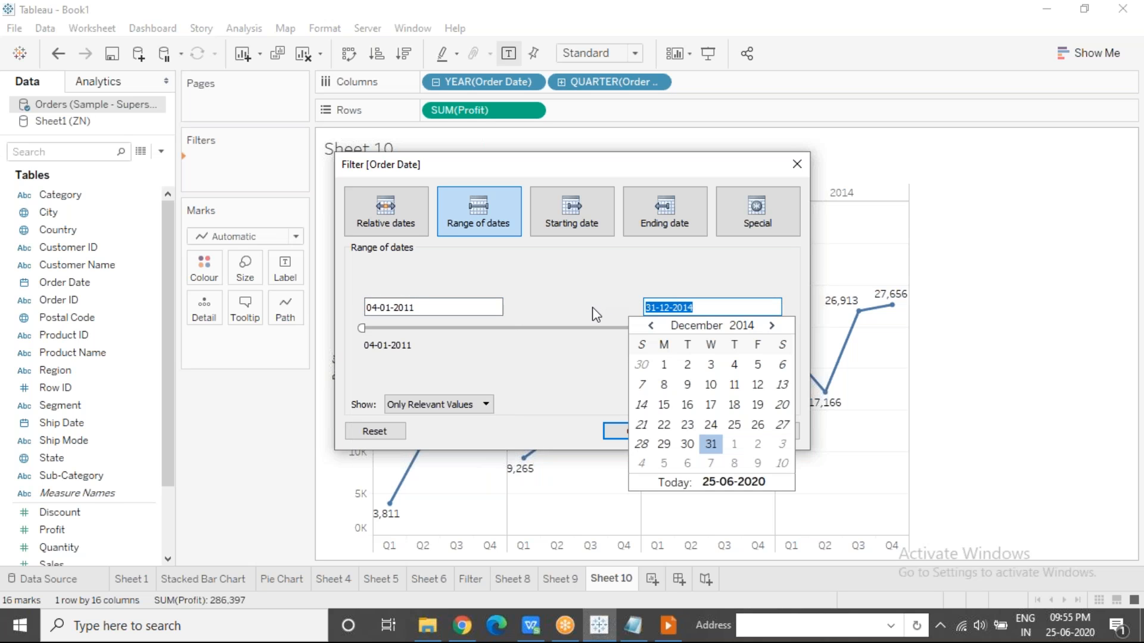
pyautogui.click(592, 306)
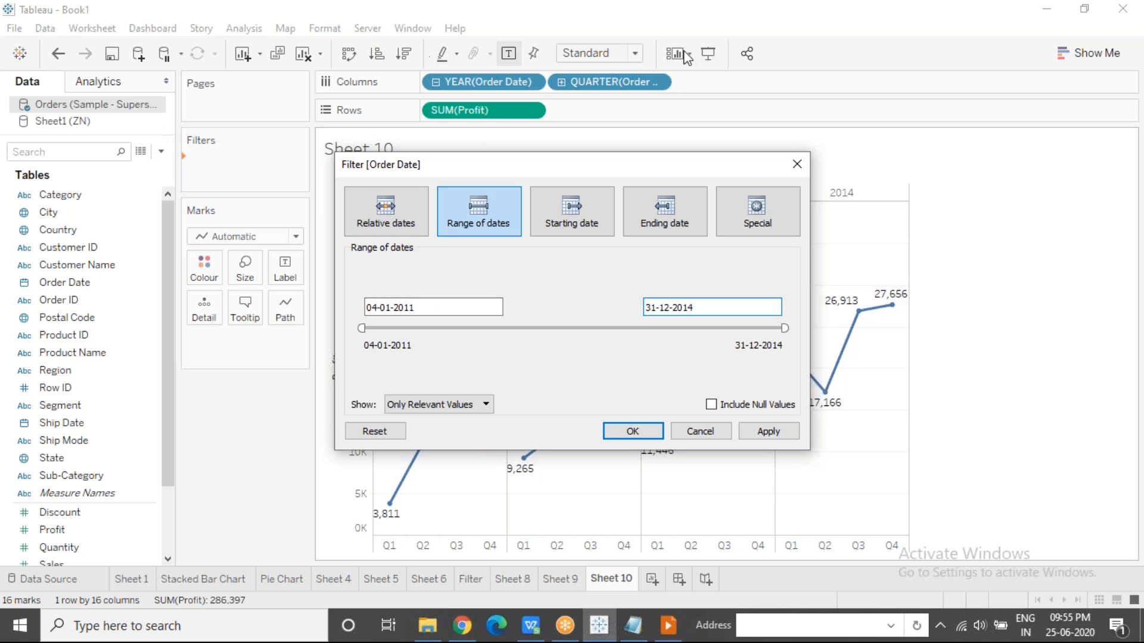
pyautogui.click(799, 32)
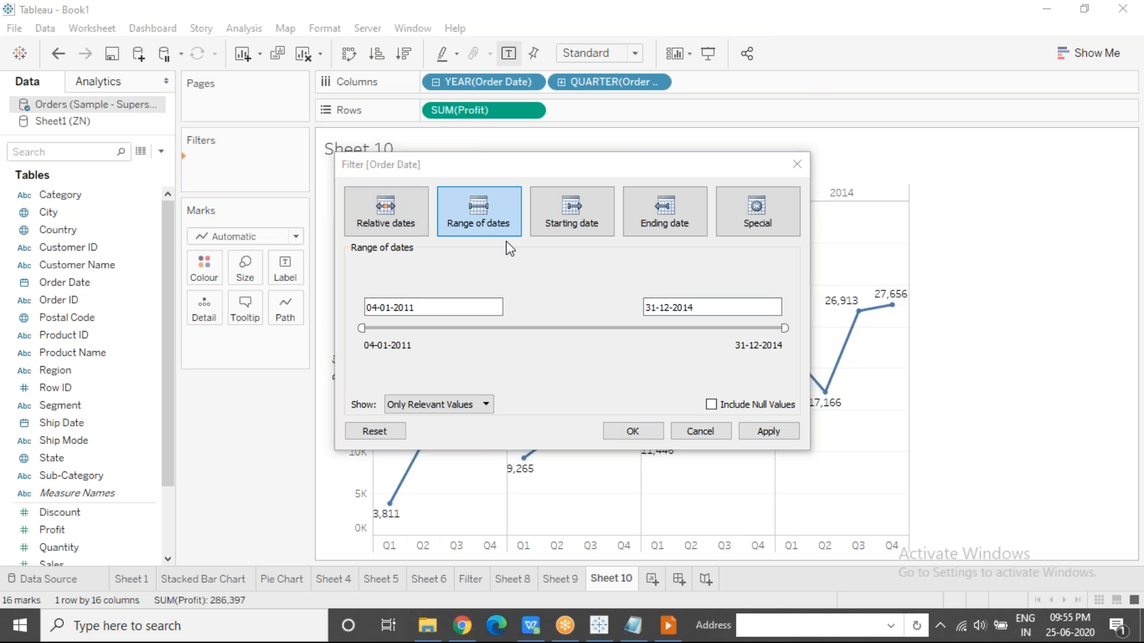
pyautogui.moveTo(697, 307); pyautogui.dragTo(597, 305)
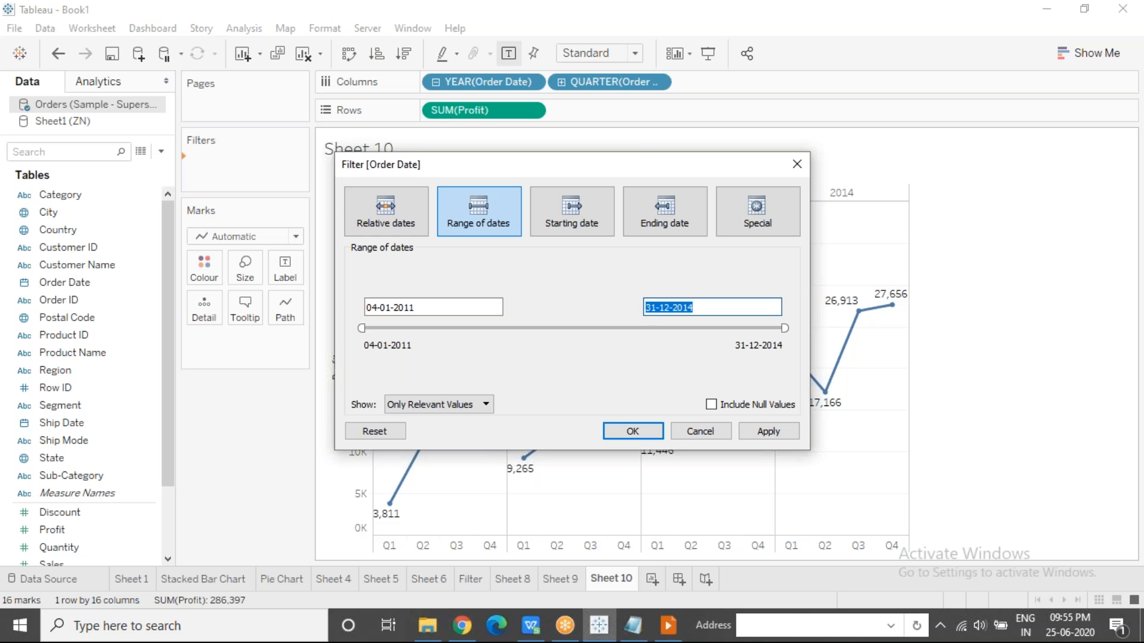
pyautogui.click(646, 308)
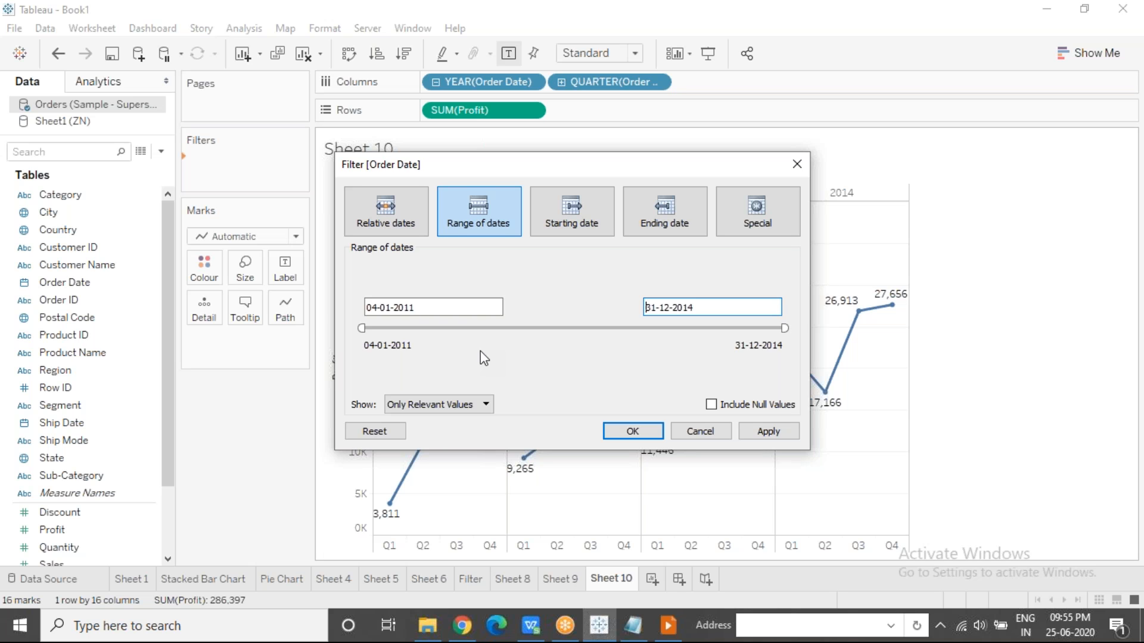
# Set the start of the Order Date range to 01-06-2012.
pyautogui.moveTo(361, 328); pyautogui.dragTo(506, 331)
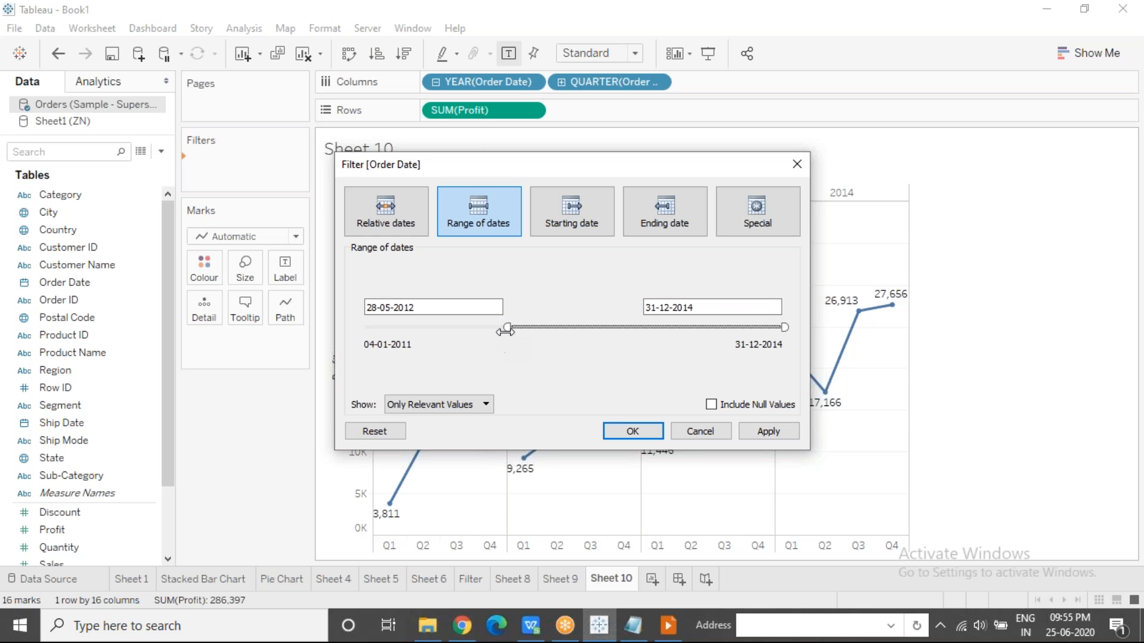
pyautogui.moveTo(507, 327); pyautogui.dragTo(513, 327)
pyautogui.click(448, 306)
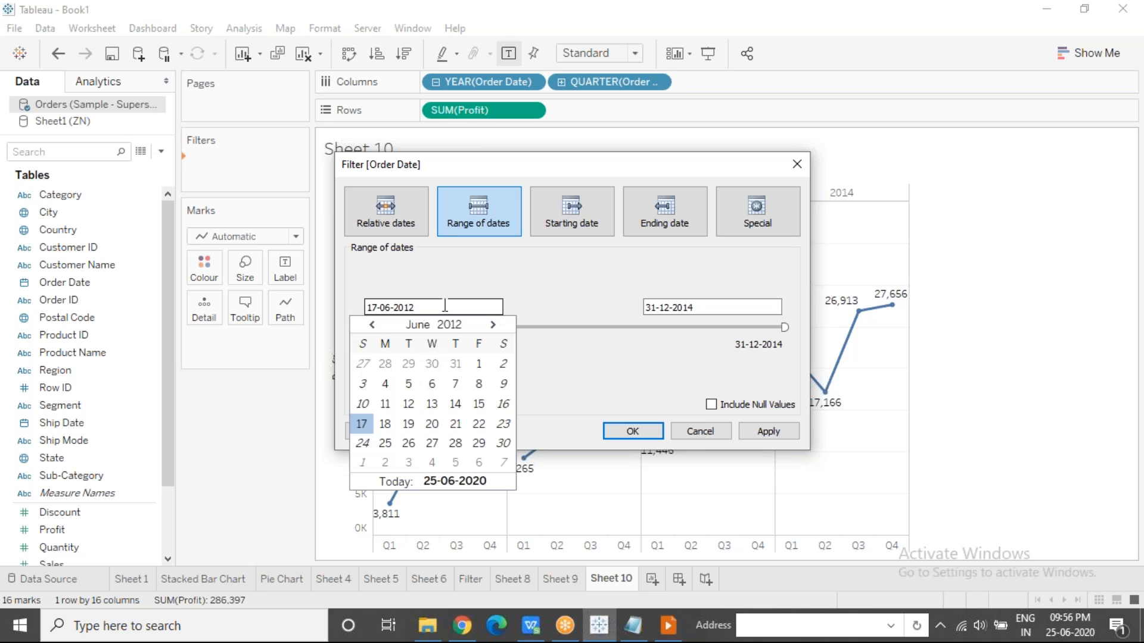
pyautogui.click(478, 365)
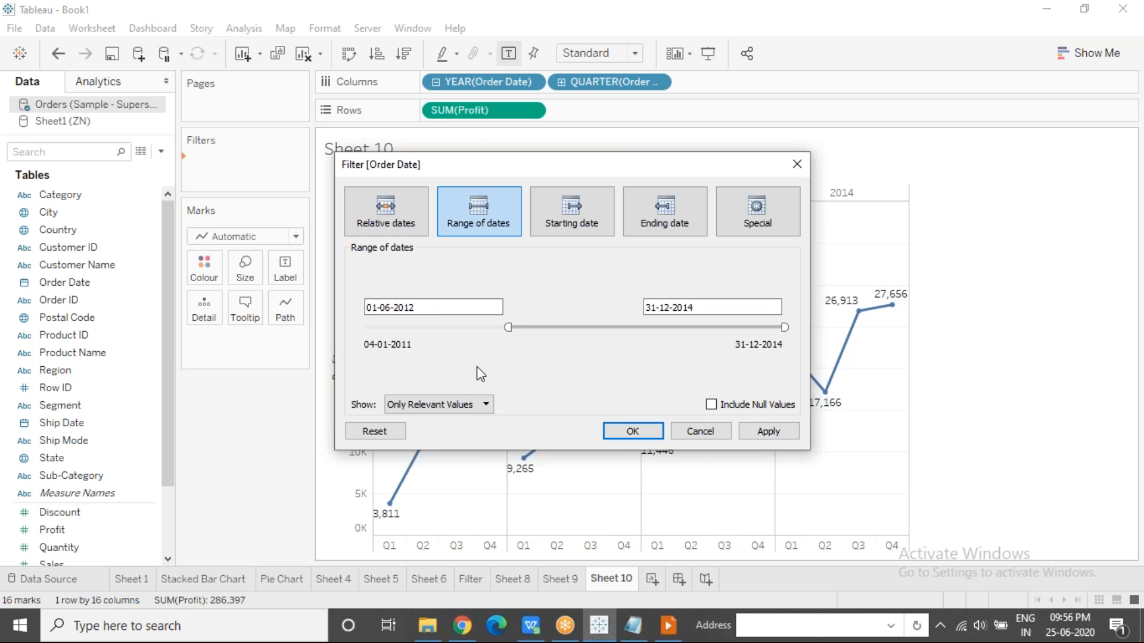
pyautogui.moveTo(426, 307); pyautogui.dragTo(364, 307)
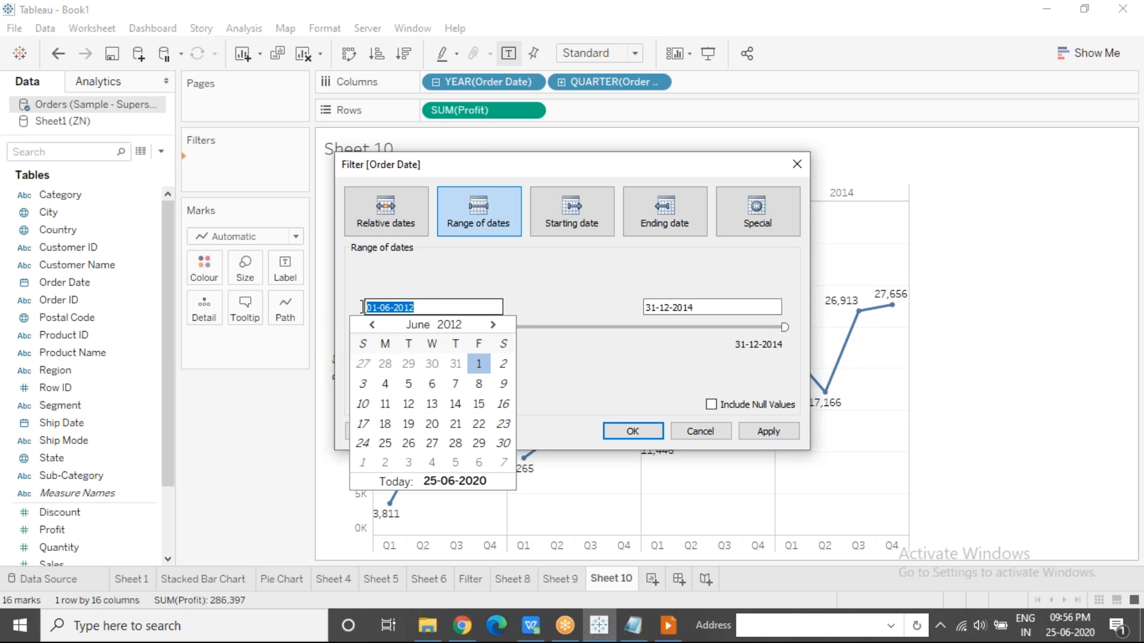
pyautogui.click(526, 284)
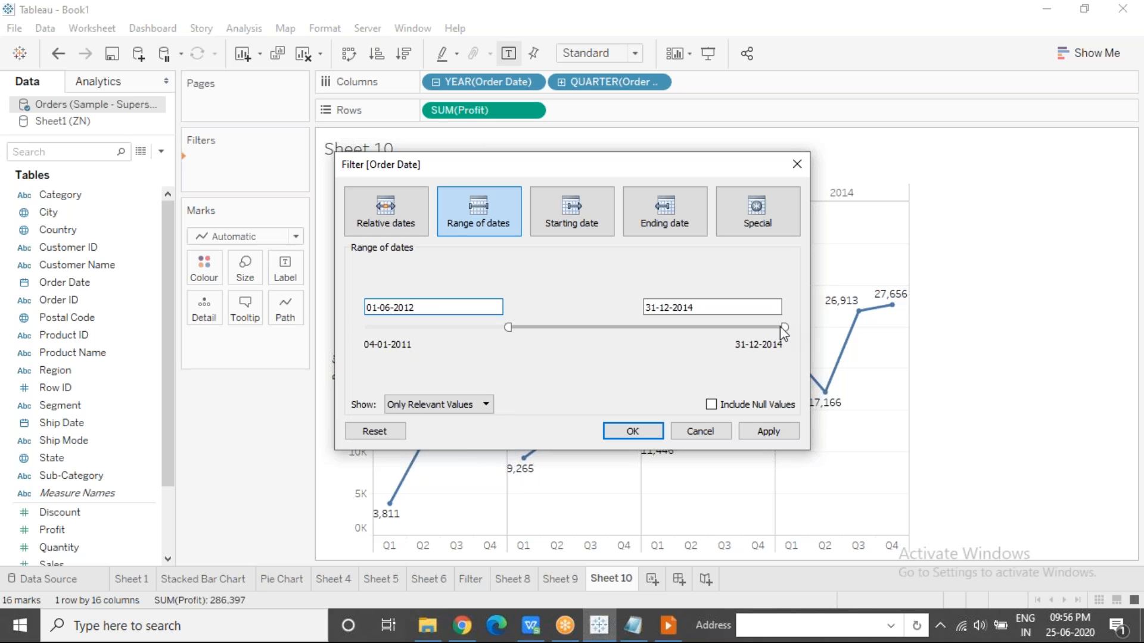
# Set the end of the Order Date range to 31-12-2013 and apply the filter to the chart.
pyautogui.moveTo(784, 327); pyautogui.dragTo(677, 328)
pyautogui.click(704, 306)
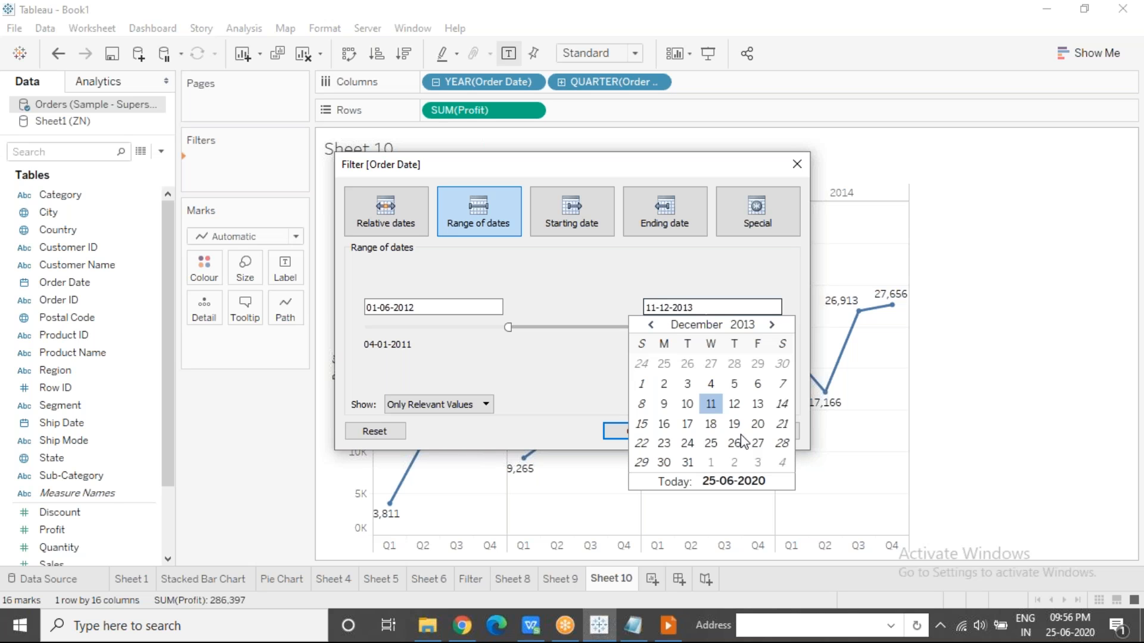
pyautogui.click(688, 463)
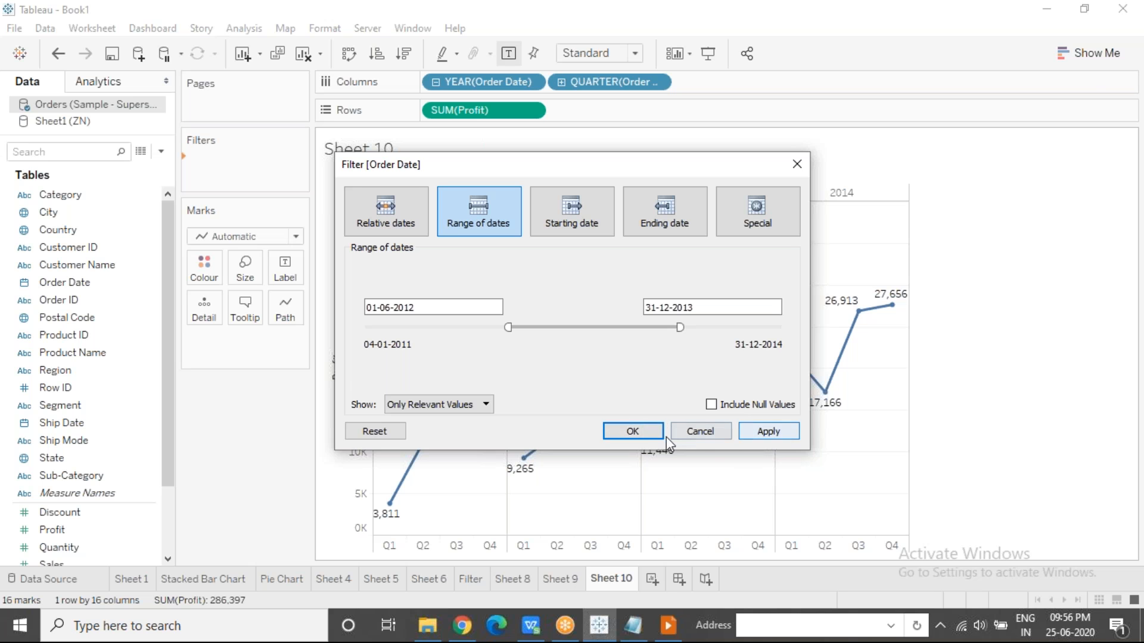
pyautogui.click(637, 433)
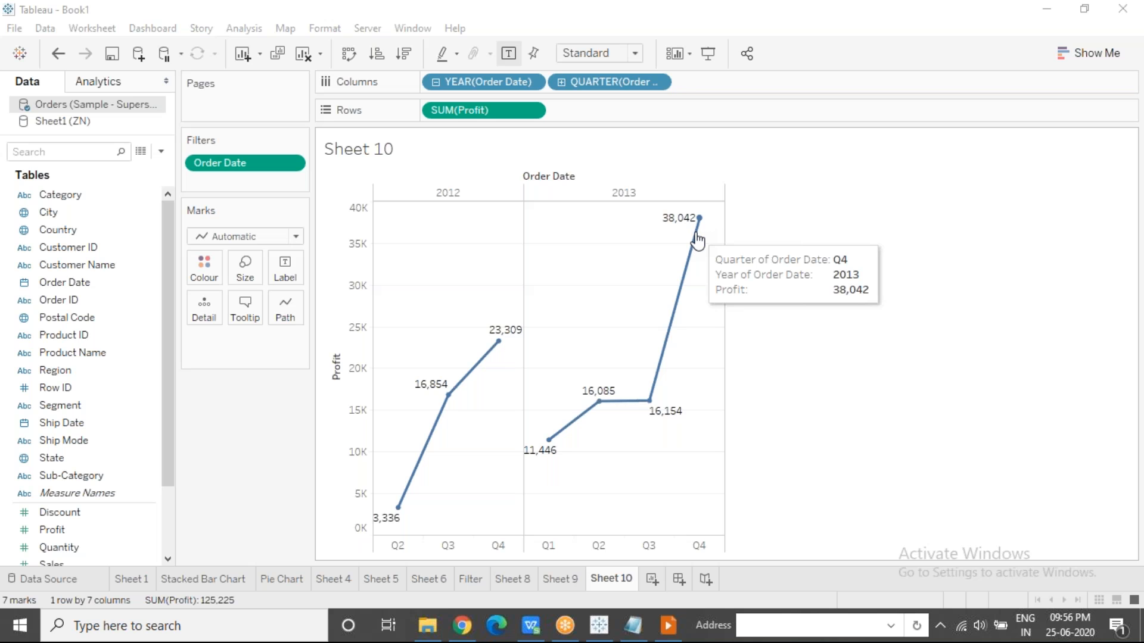
# Change the Order Date filter to a Starting date filter from 01-06-2012 and apply it.
pyautogui.click(292, 163)
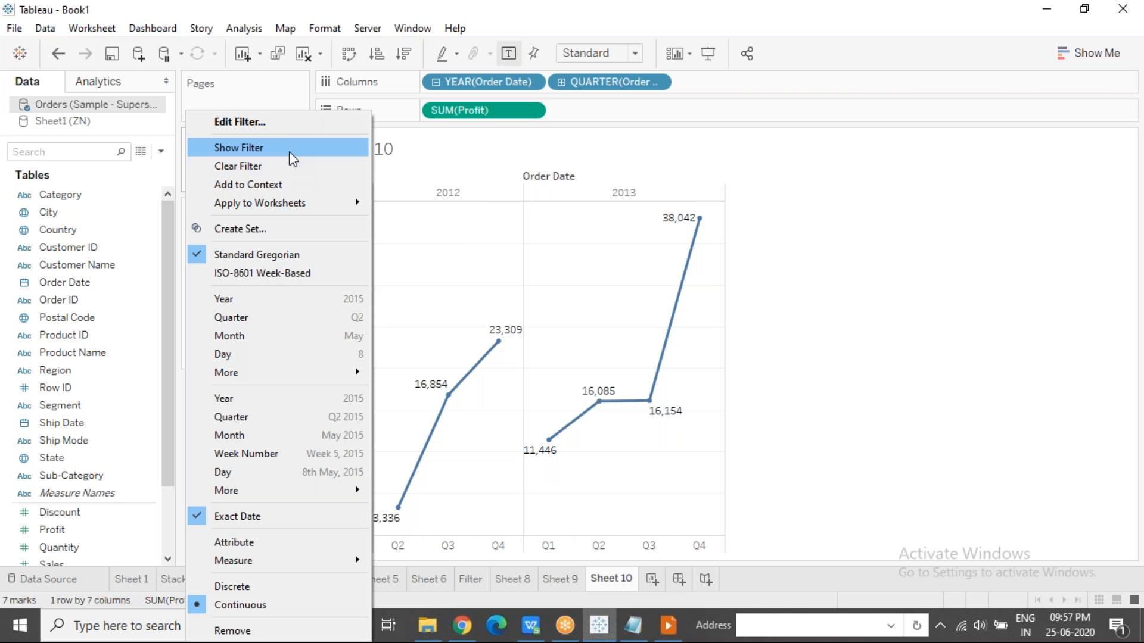
pyautogui.click(284, 125)
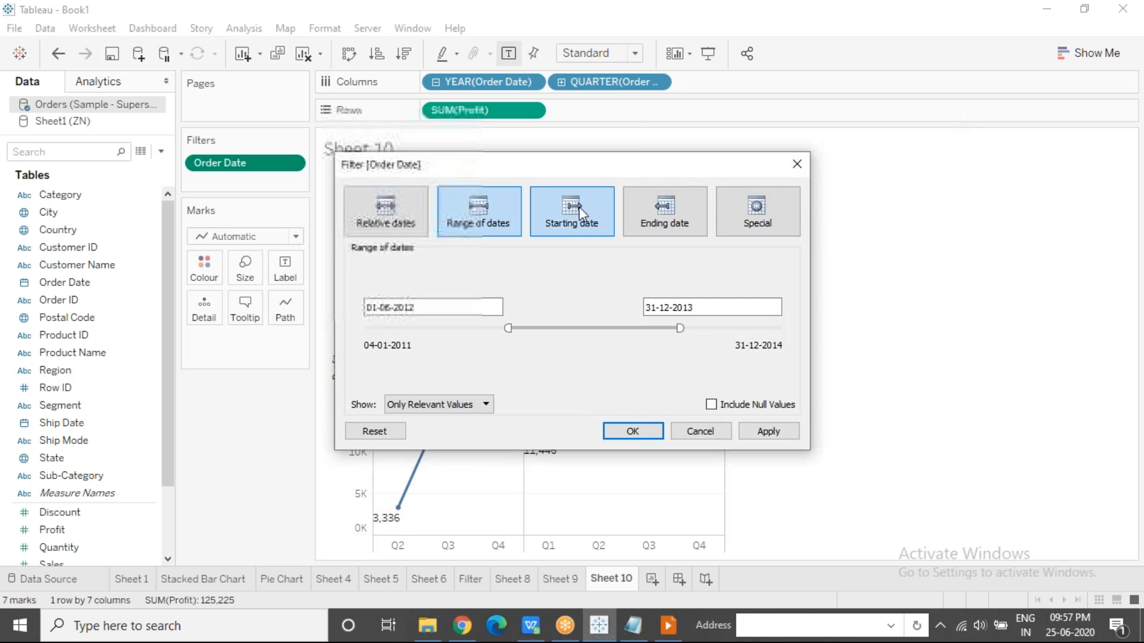
pyautogui.click(585, 212)
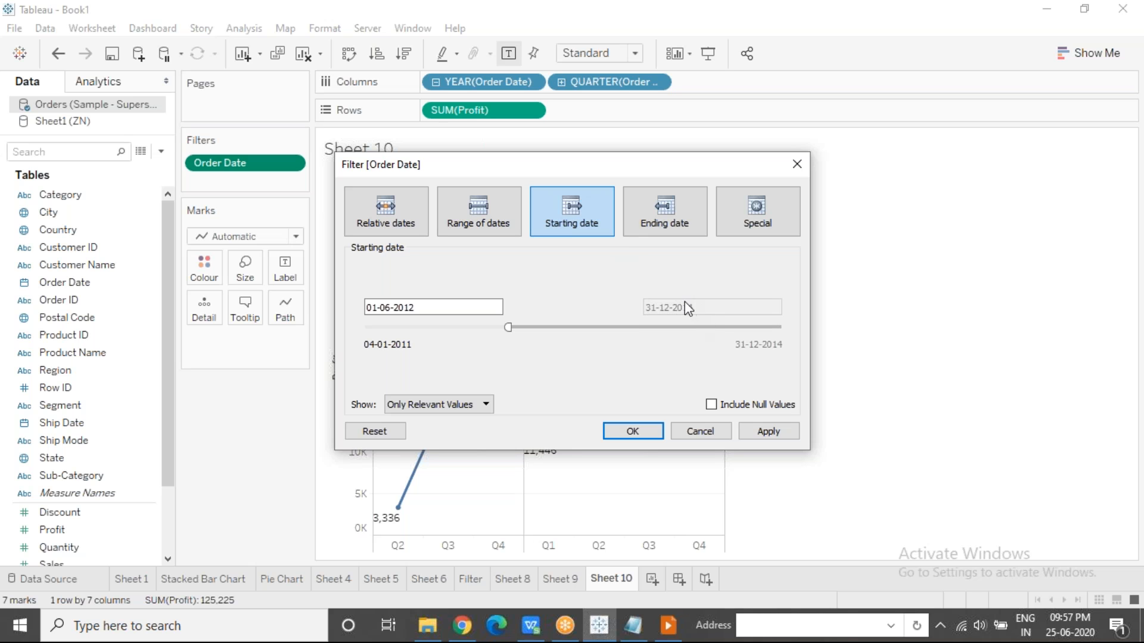
pyautogui.click(440, 306)
pyautogui.moveTo(536, 171); pyautogui.dragTo(796, 112)
pyautogui.click(877, 374)
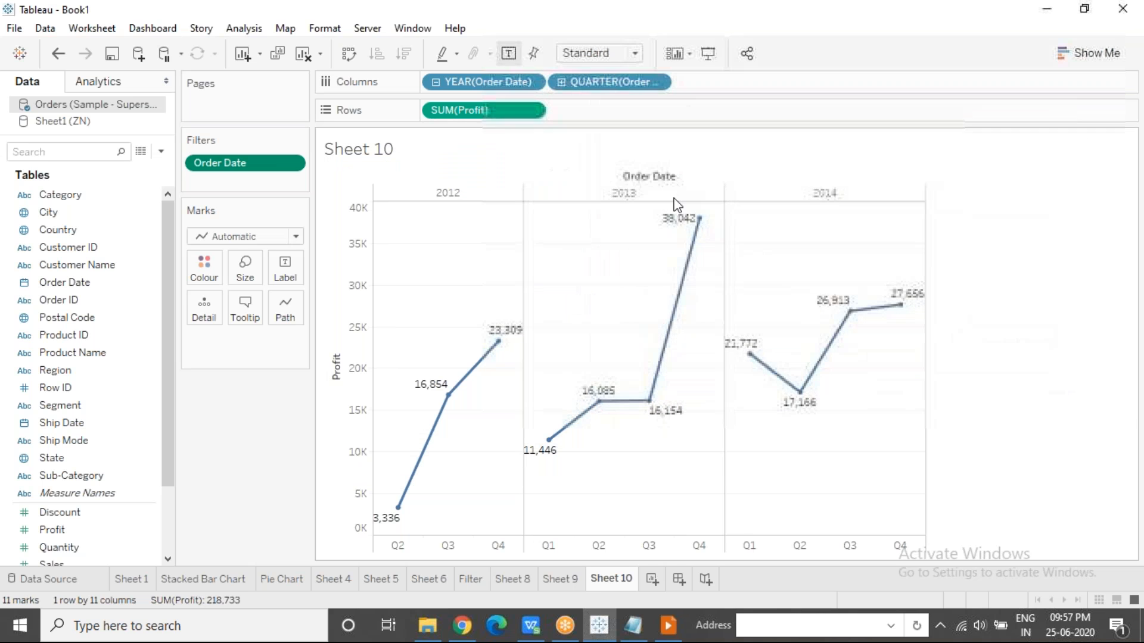
# Reopen the Order Date filter for editing and examine its Starting date settings.
pyautogui.rightClick(290, 162)
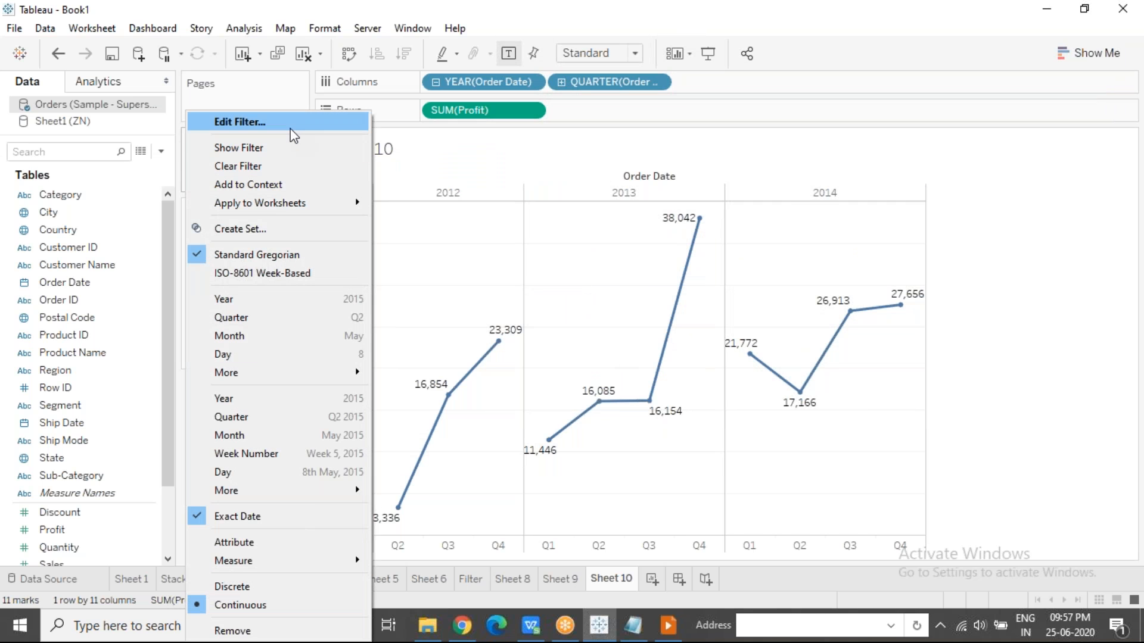
pyautogui.click(293, 135)
pyautogui.moveTo(649, 167); pyautogui.dragTo(373, 95)
pyautogui.moveTo(144, 238); pyautogui.dragTo(84, 232)
pyautogui.click(371, 224)
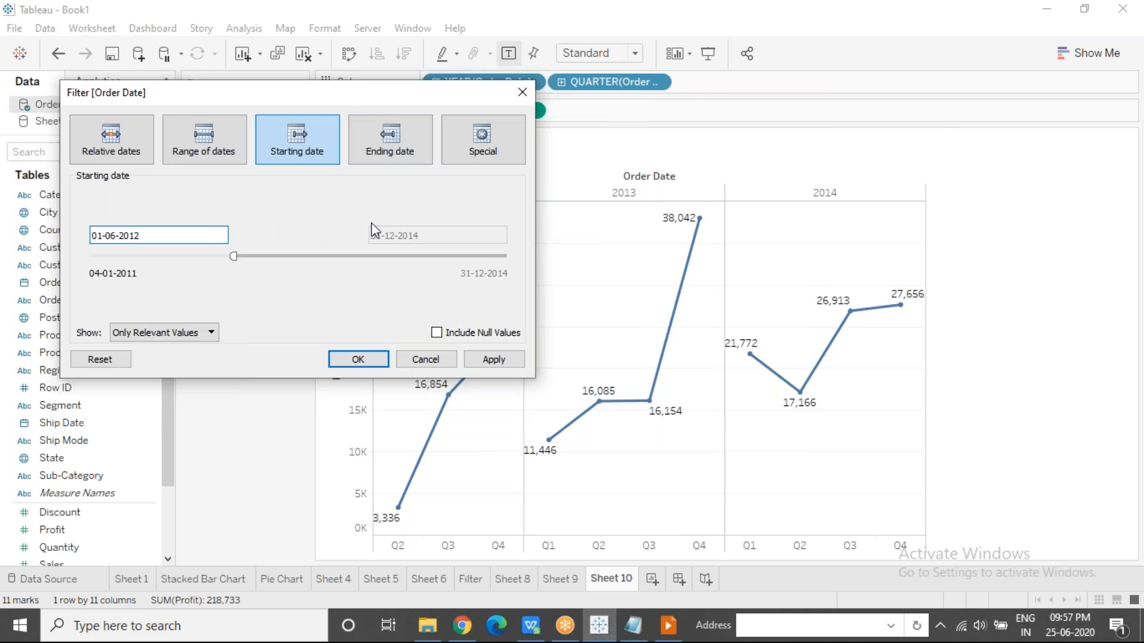
# Switch to the Filtering slide in the presentation, read the date filtering approaches, and return to Tableau.
pyautogui.click(670, 625)
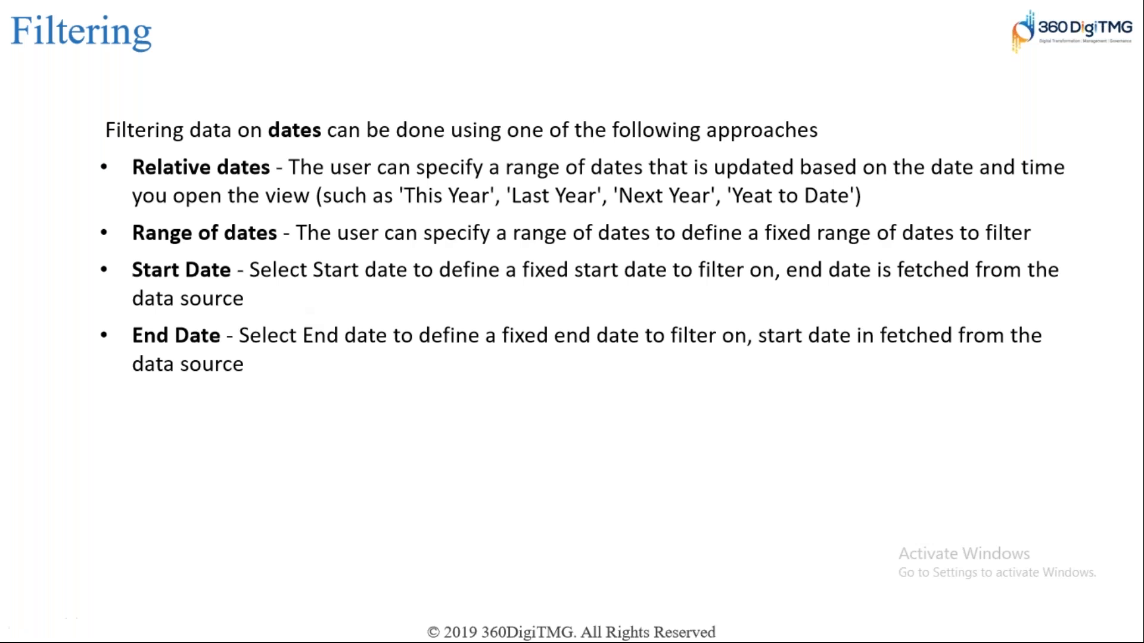
pyautogui.hotkey('alt', 'Tab')
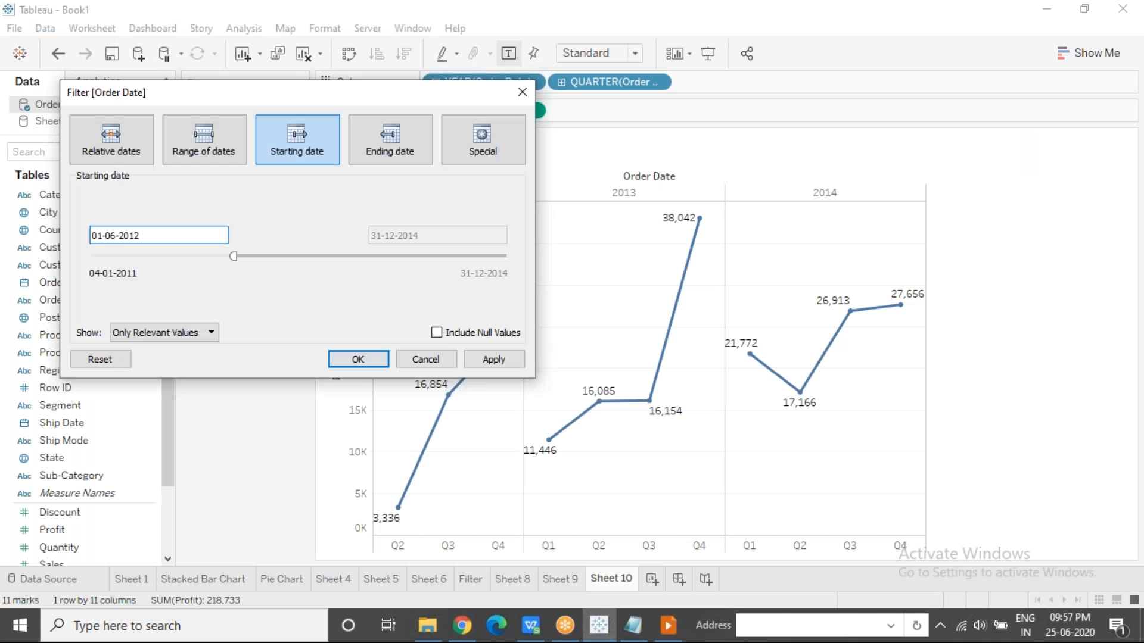
pyautogui.hotkey('alt', 'Tab')
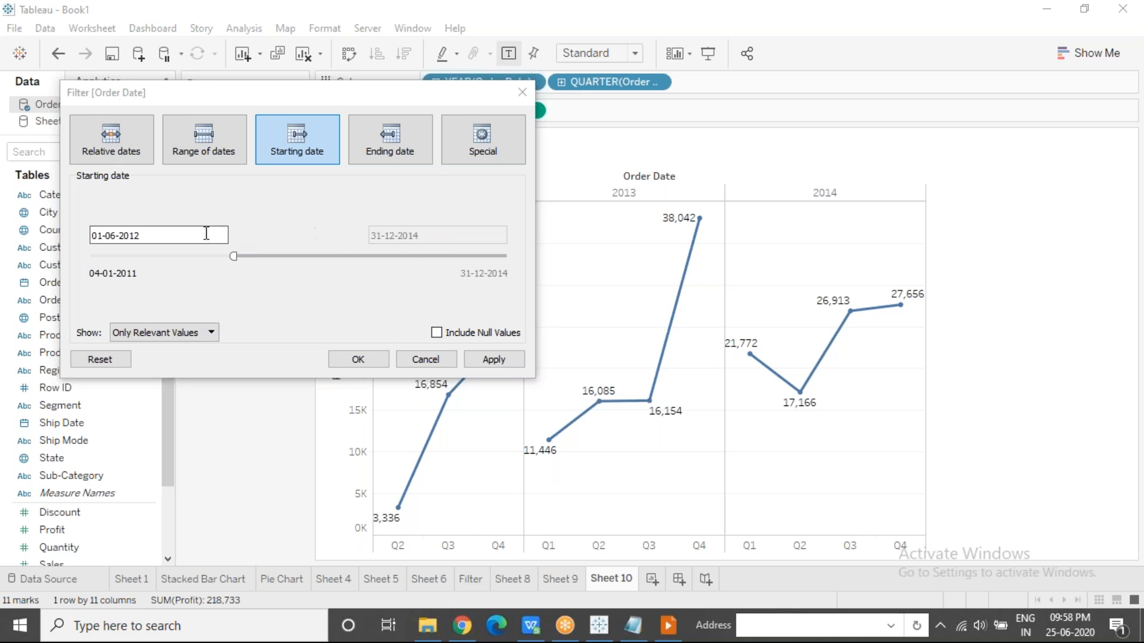
# Change the Order Date filter to an Ending date filter with end date 01-06-2012 and apply it.
pyautogui.moveTo(171, 234); pyautogui.dragTo(79, 233)
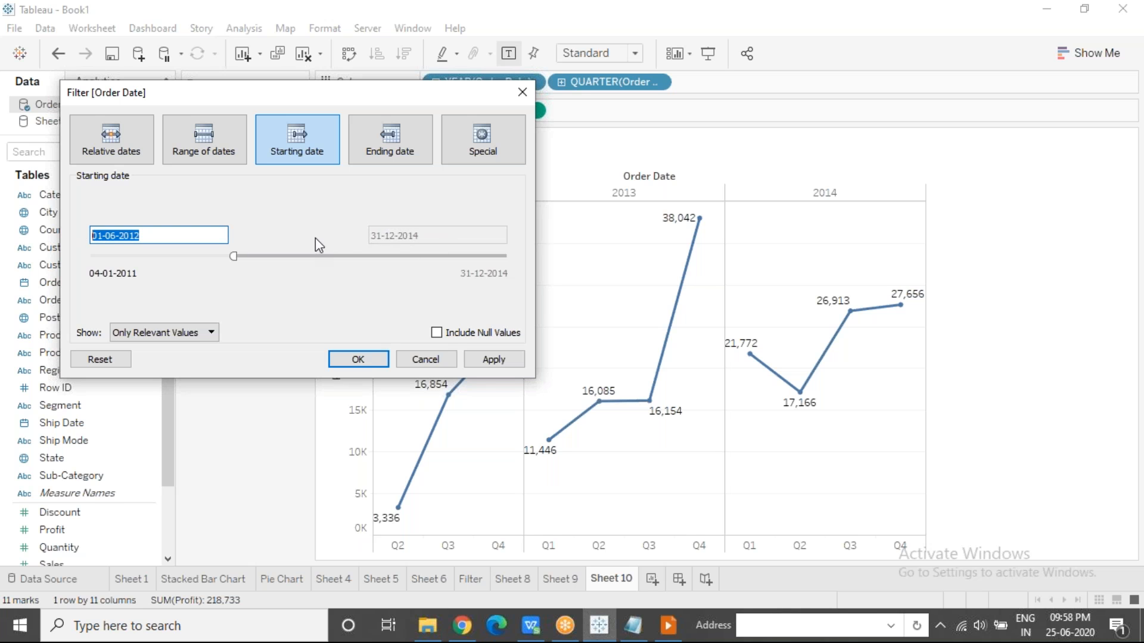
pyautogui.click(318, 218)
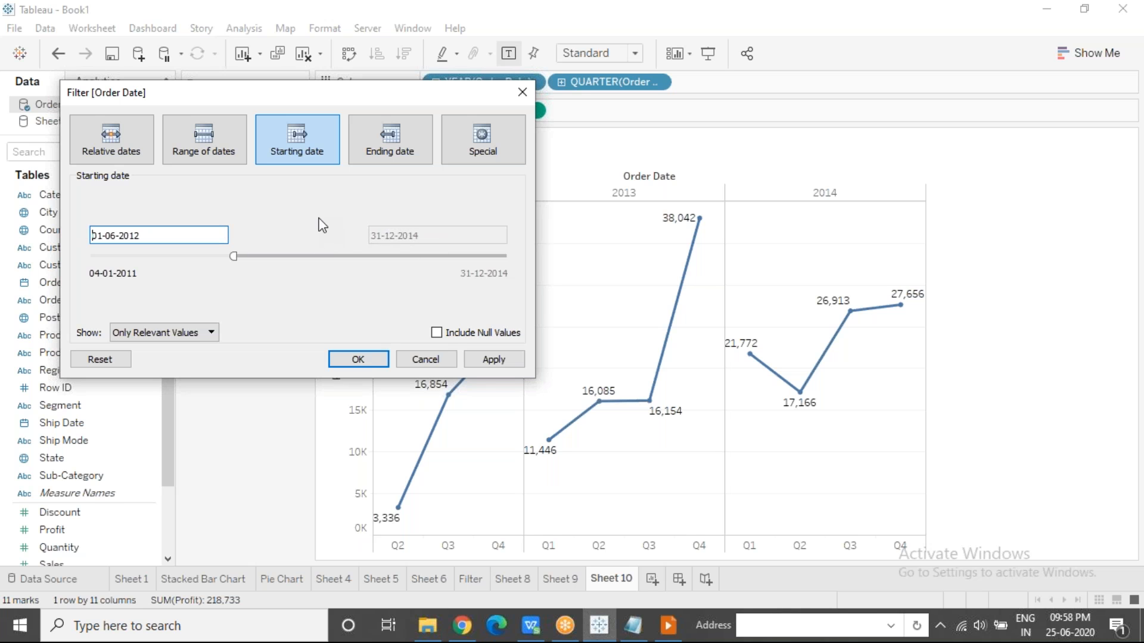
pyautogui.click(398, 145)
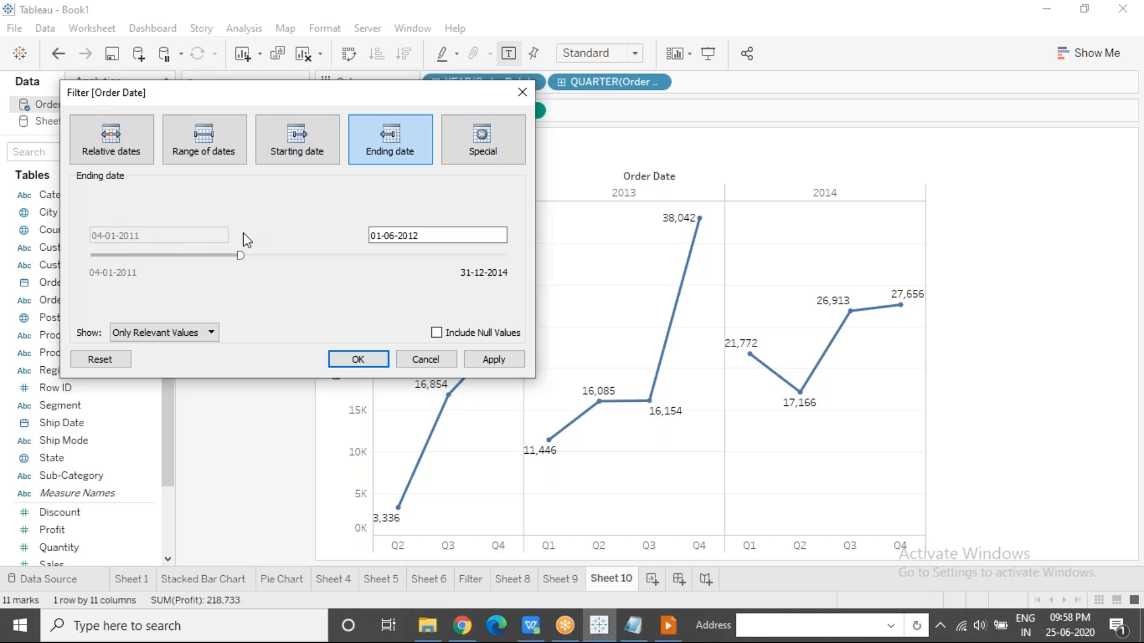
pyautogui.click(498, 360)
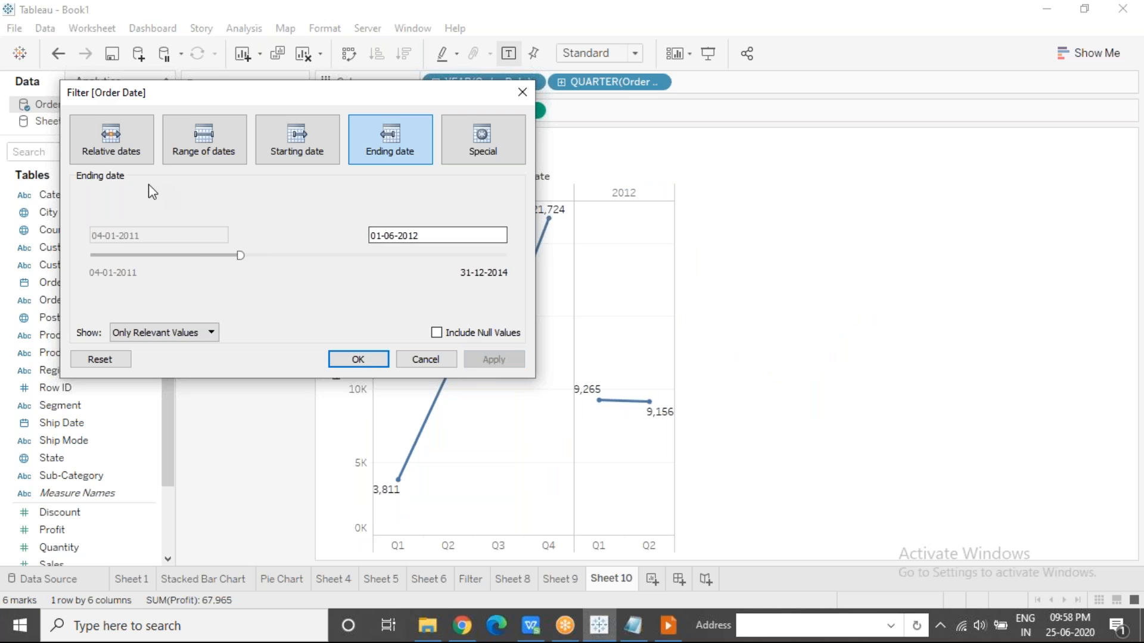
# Examine the Relative dates, Range of dates, Starting date, Ending date and Special variants of the Order Date filter.
pyautogui.click(112, 139)
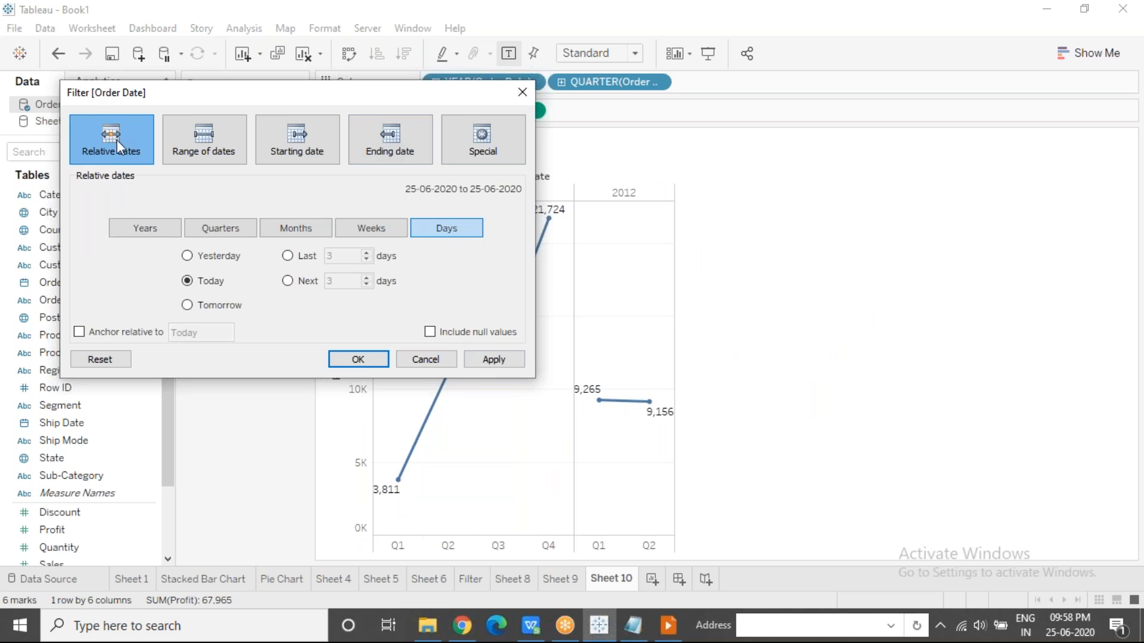
pyautogui.click(195, 141)
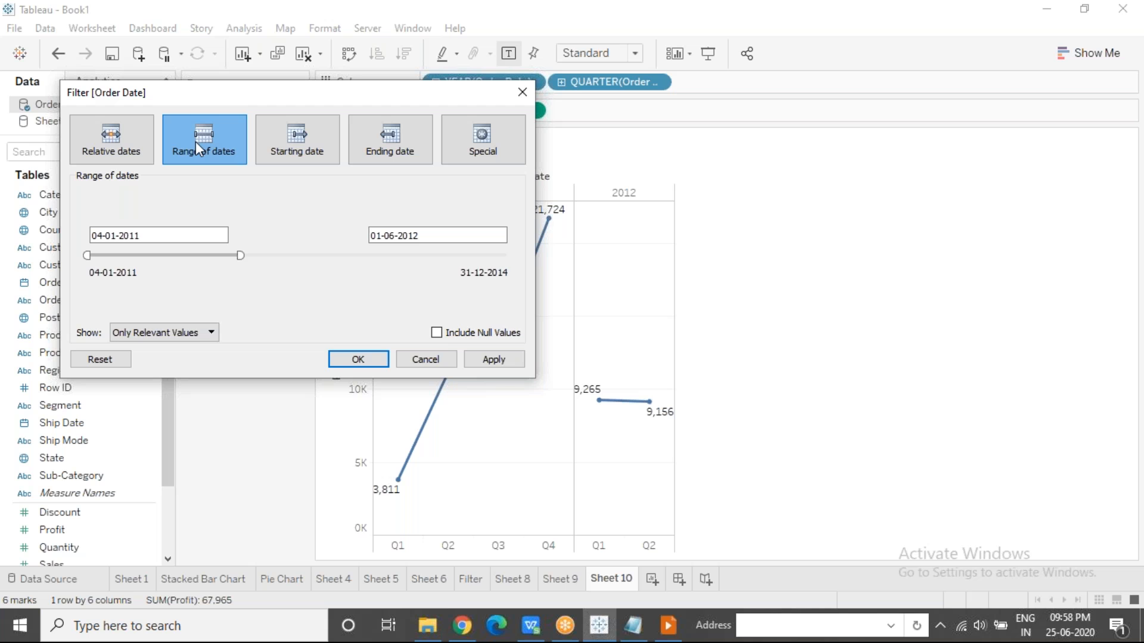
pyautogui.click(286, 144)
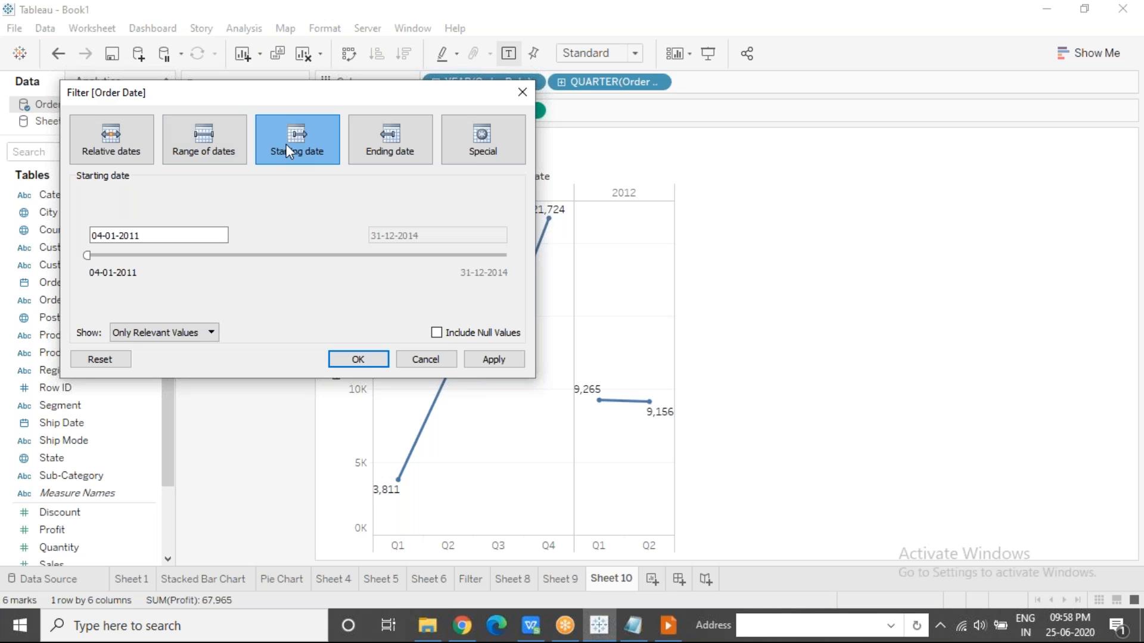
pyautogui.click(400, 146)
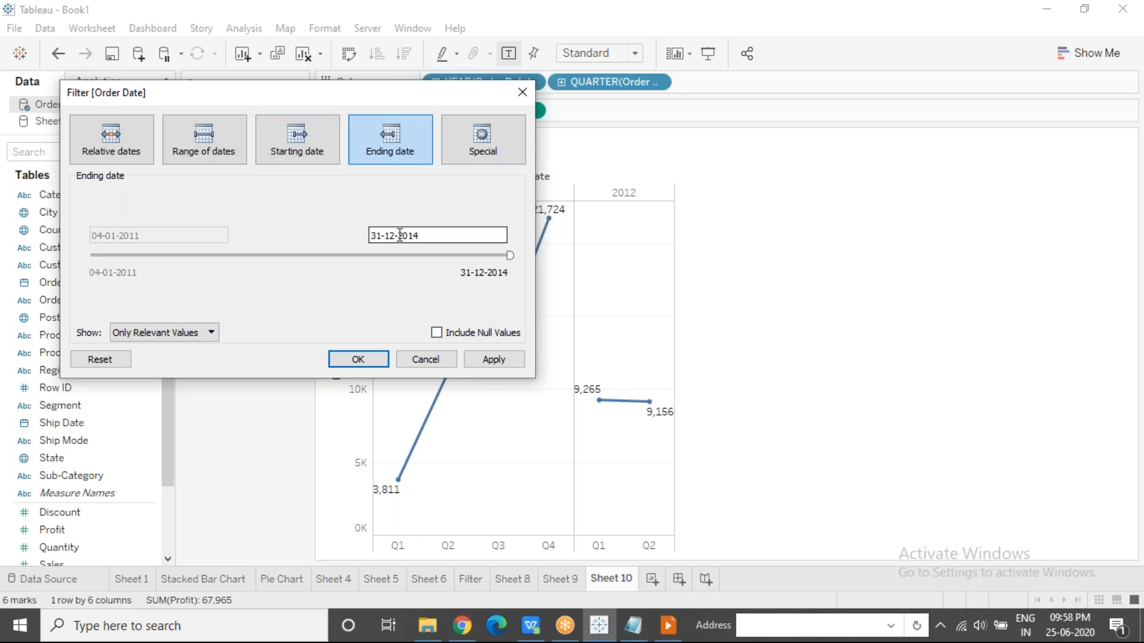
pyautogui.click(470, 151)
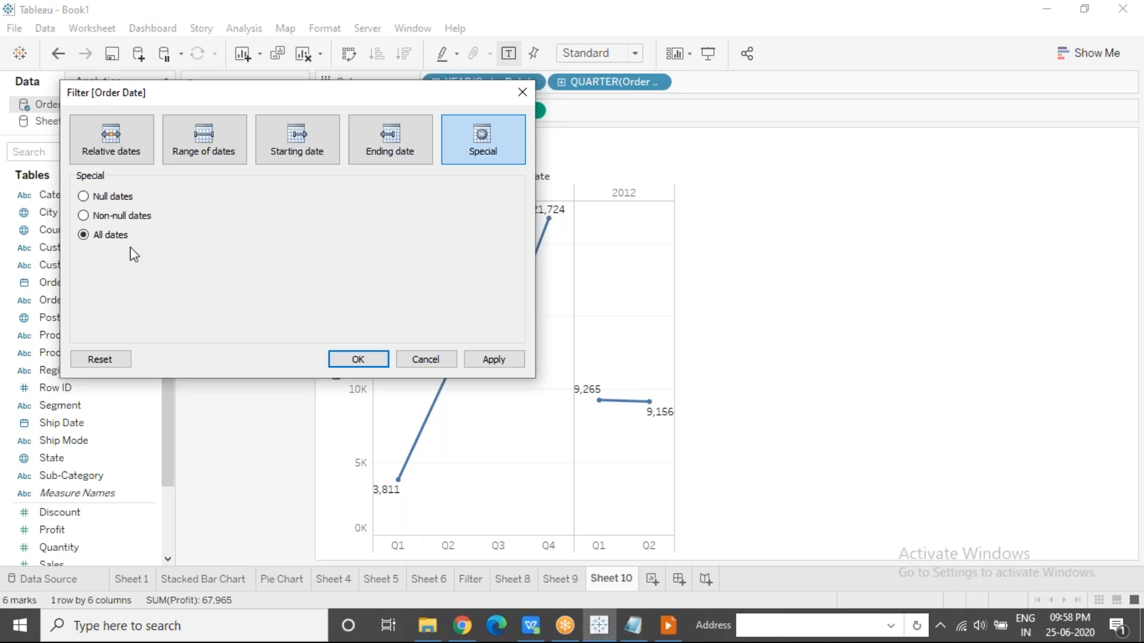
# Switch the Order Date filter to Relative dates and underline the anchor field and the date range in red.
pyautogui.click(150, 151)
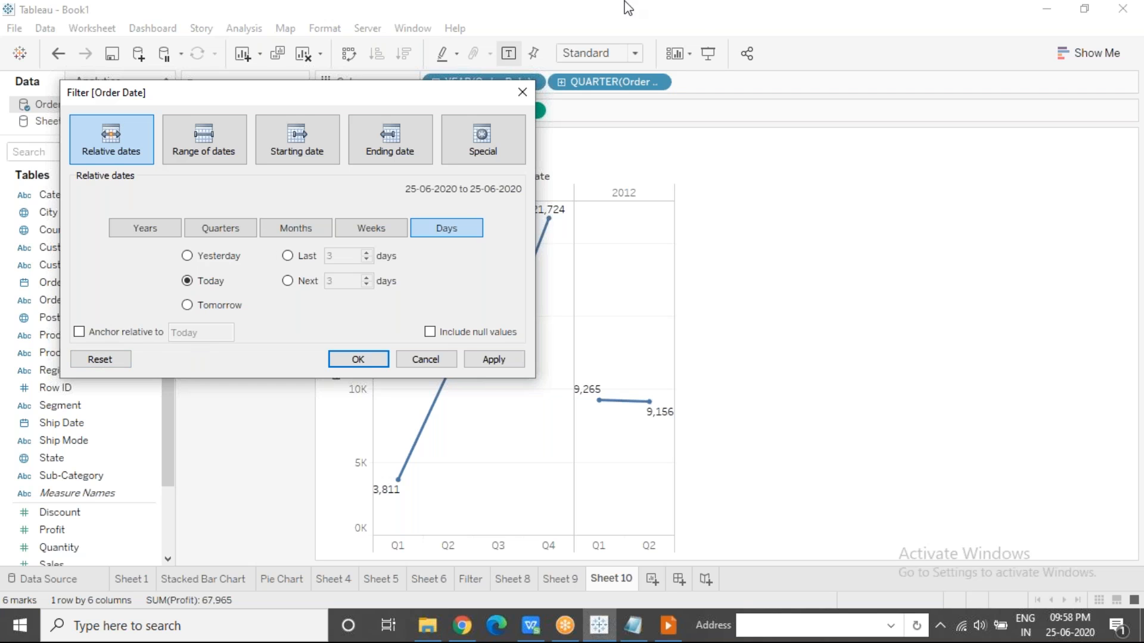
pyautogui.click(699, 10)
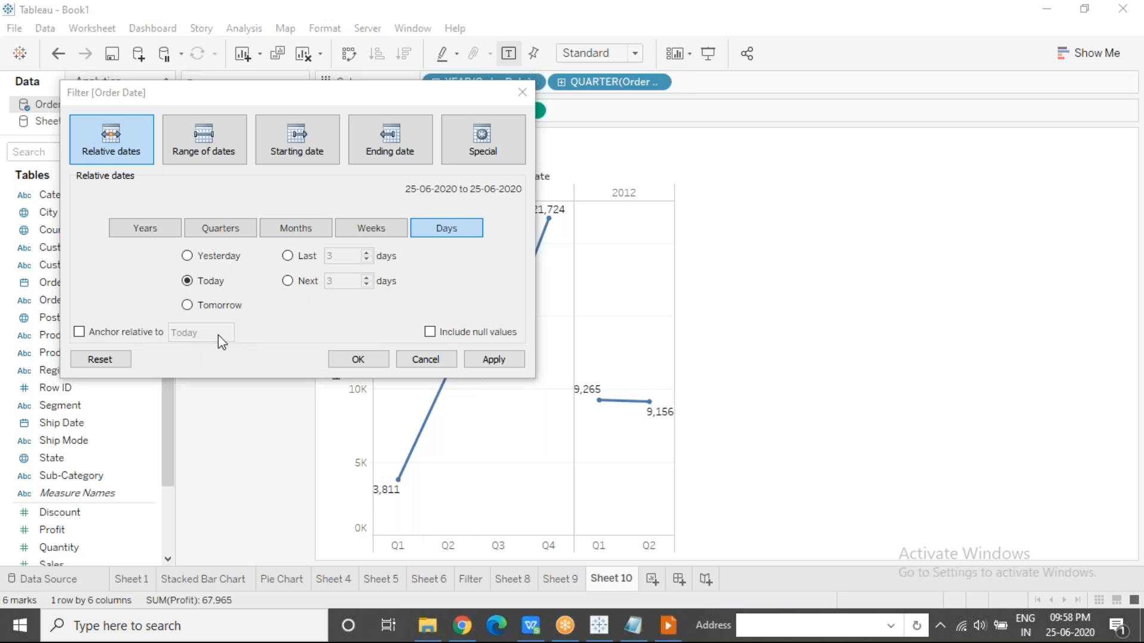
pyautogui.click(661, 45)
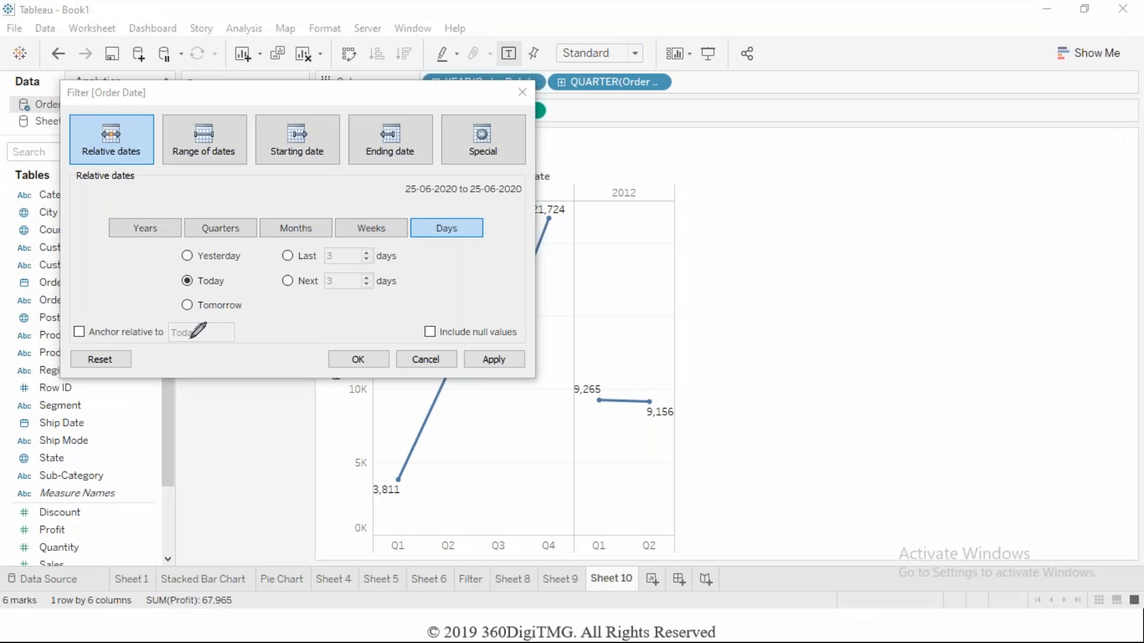
pyautogui.moveTo(190, 342)
pyautogui.mouseDown()
pyautogui.moveTo(171, 342)
pyautogui.moveTo(199, 346)
pyautogui.mouseUp()
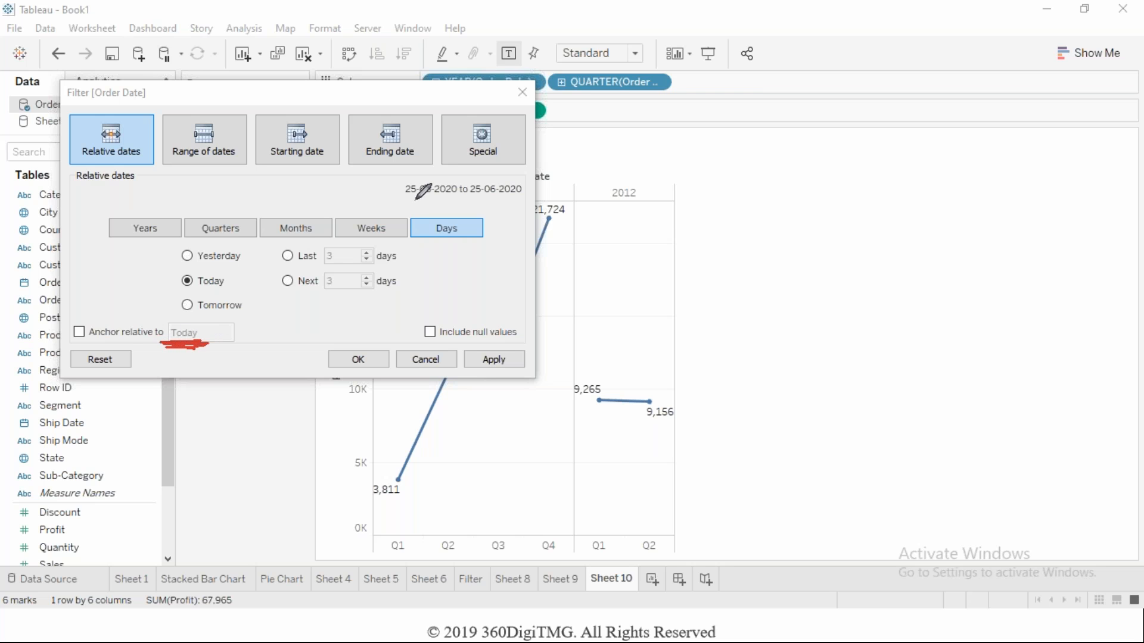
pyautogui.moveTo(407, 199); pyautogui.dragTo(518, 195)
# Set the relative Order Date filter to This year and apply it to the chart.
pyautogui.click(162, 232)
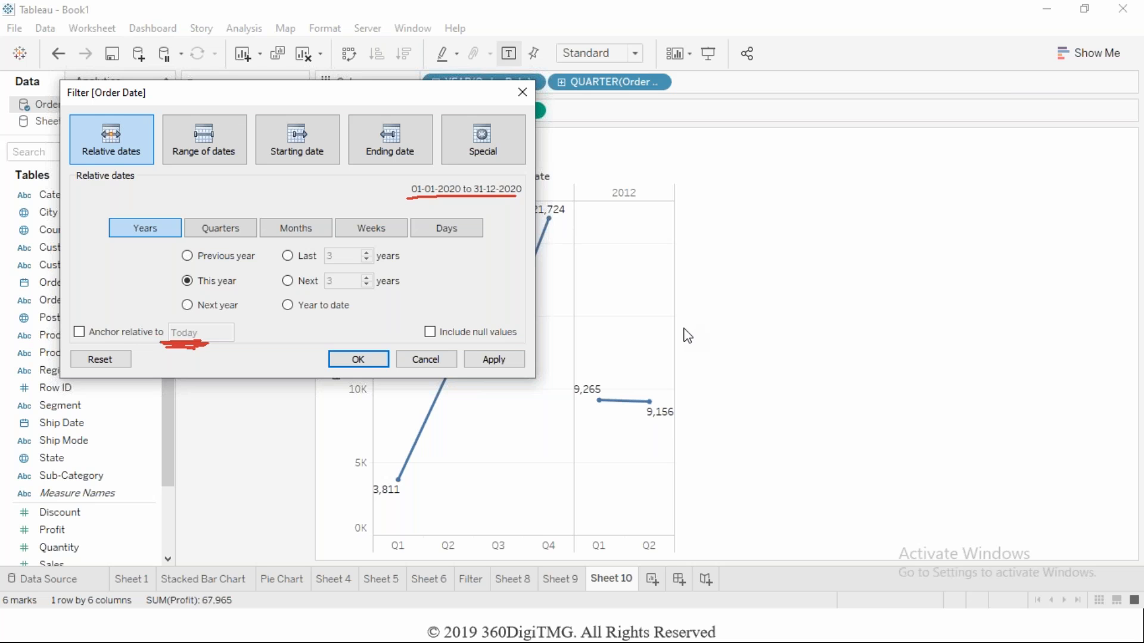
pyautogui.click(495, 360)
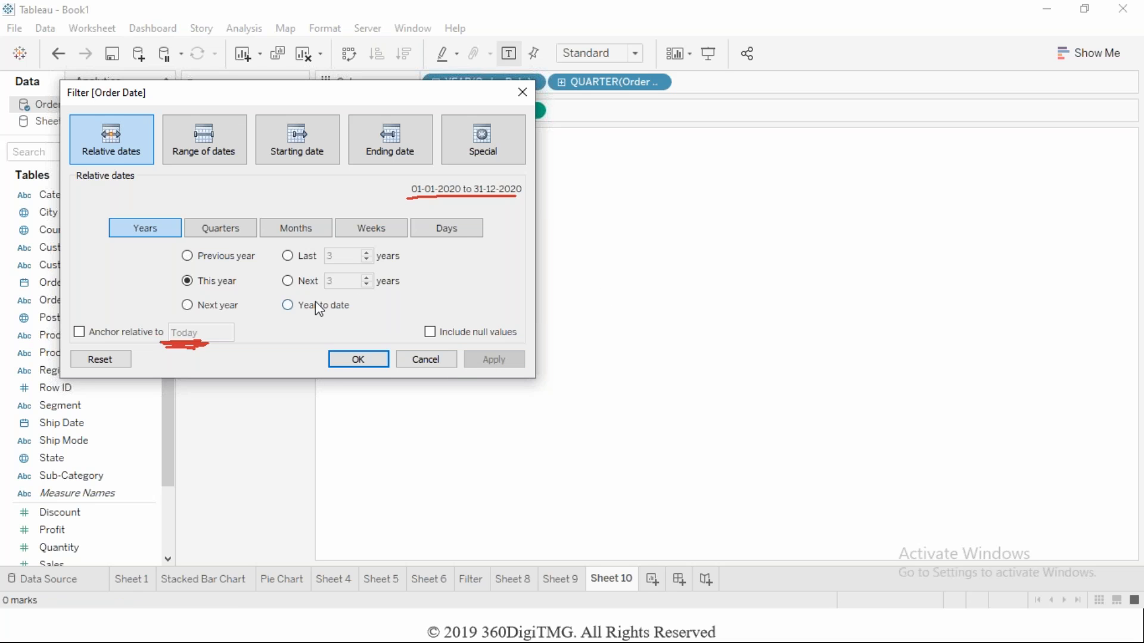
# Examine the previous-period option of the relative date filter for years, quarters, months, weeks and days.
pyautogui.click(188, 256)
pyautogui.click(221, 232)
pyautogui.click(275, 232)
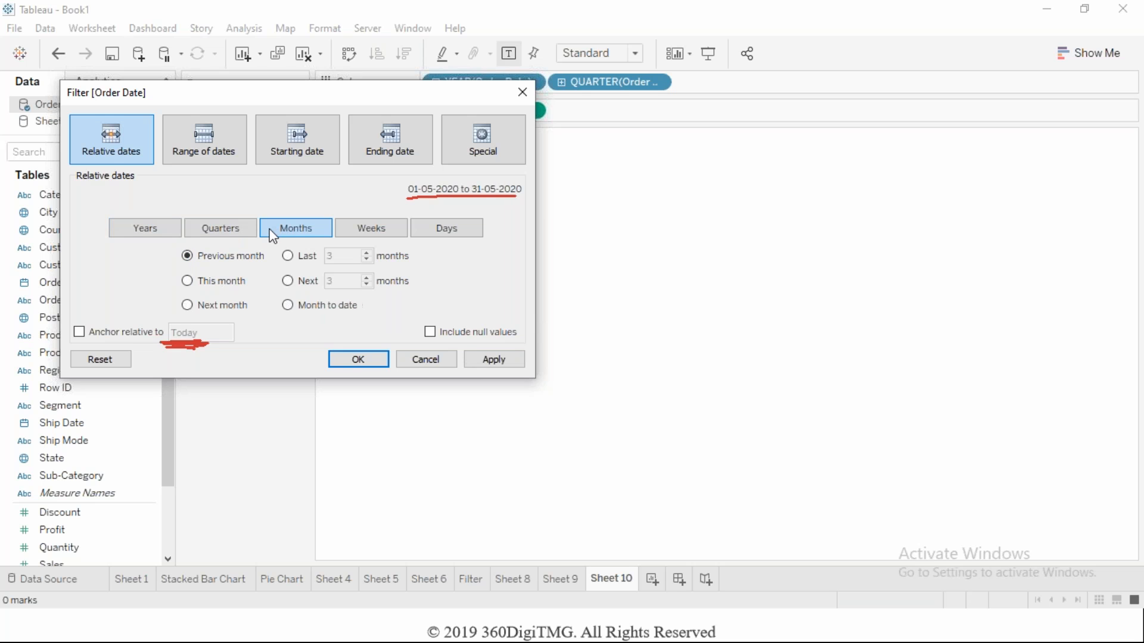
pyautogui.click(361, 221)
pyautogui.click(433, 235)
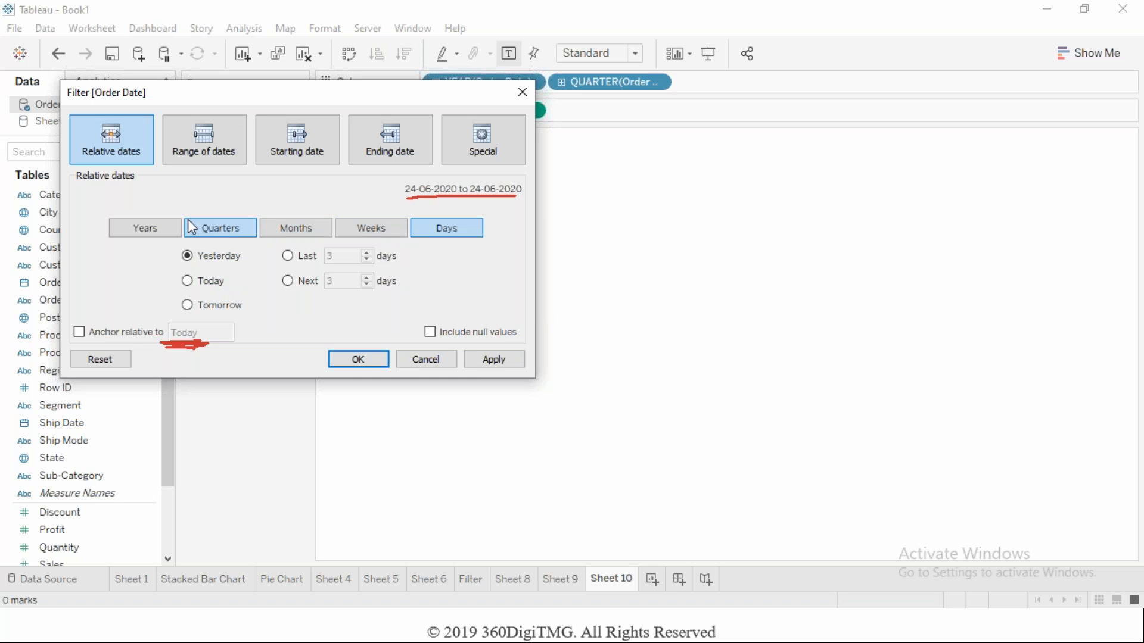
pyautogui.click(153, 228)
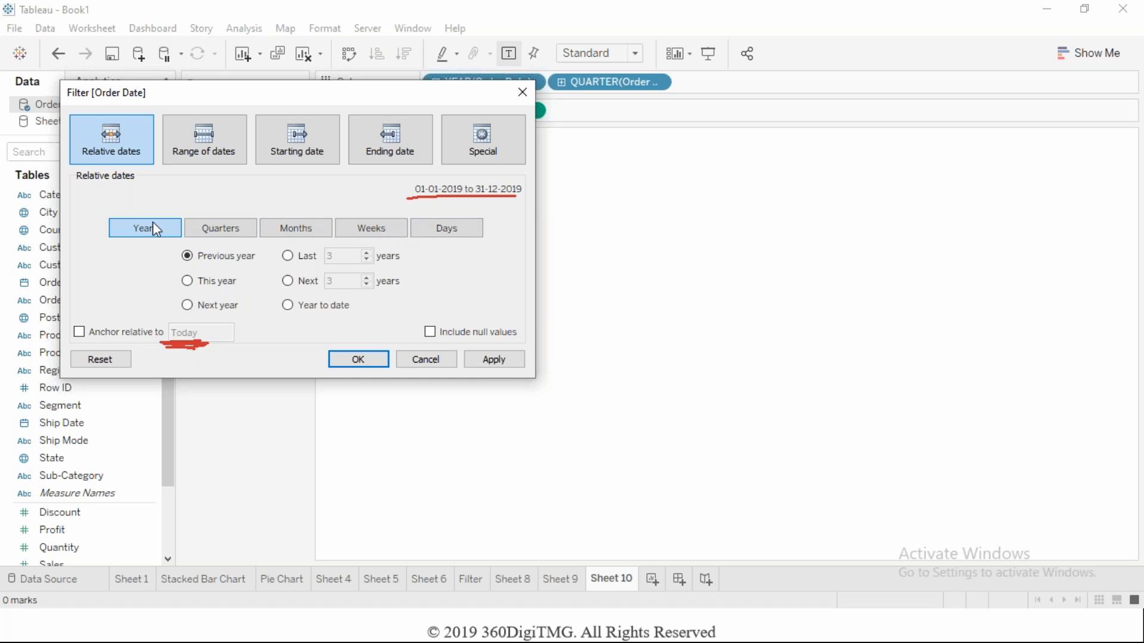
# Set the relative Order Date filter to the last 8 years and apply it to the chart.
pyautogui.click(289, 255)
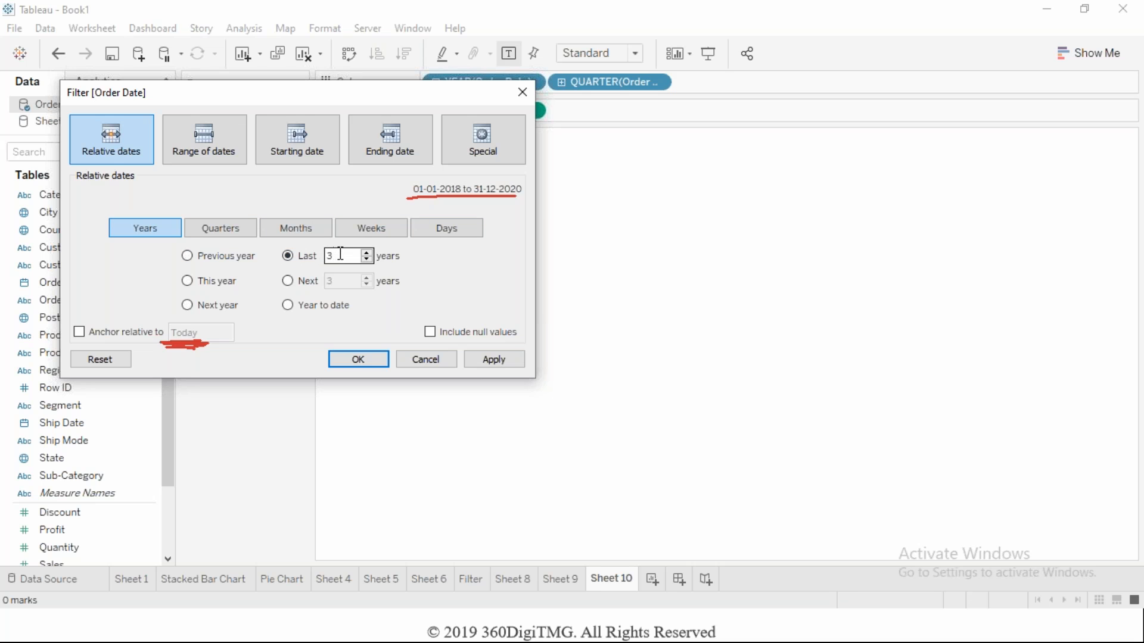
pyautogui.write('6')
pyautogui.press('BackSpace')
pyautogui.write('8')
pyautogui.click(487, 358)
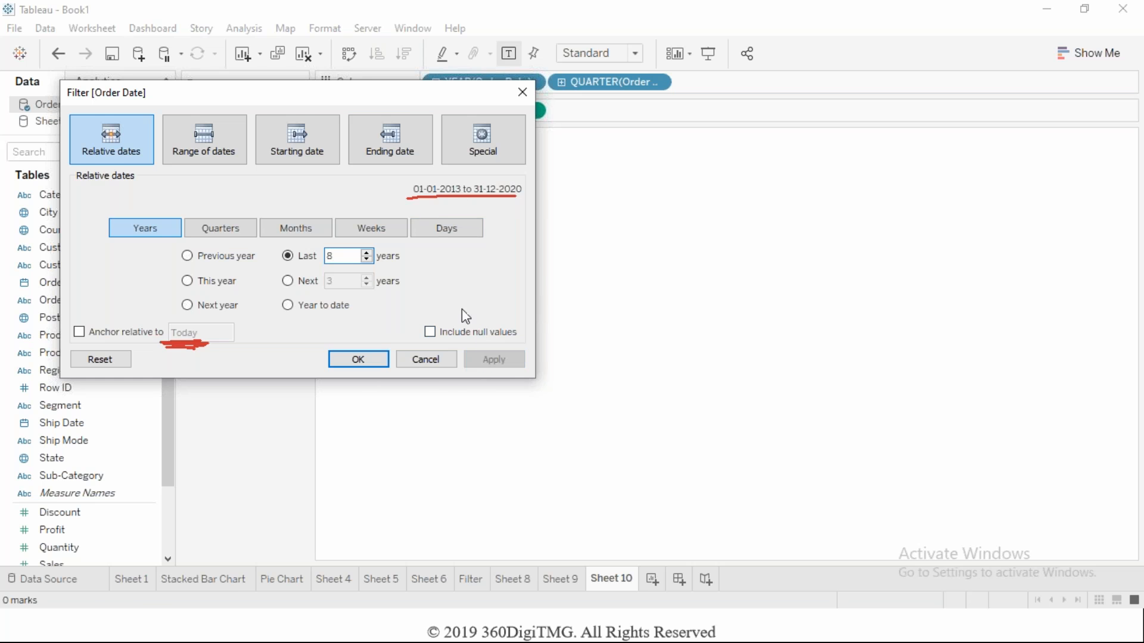
pyautogui.moveTo(404, 91)
pyautogui.mouseDown()
pyautogui.moveTo(305, 232)
pyautogui.moveTo(300, 269)
pyautogui.moveTo(407, 136)
pyautogui.moveTo(401, 94)
pyautogui.mouseUp()
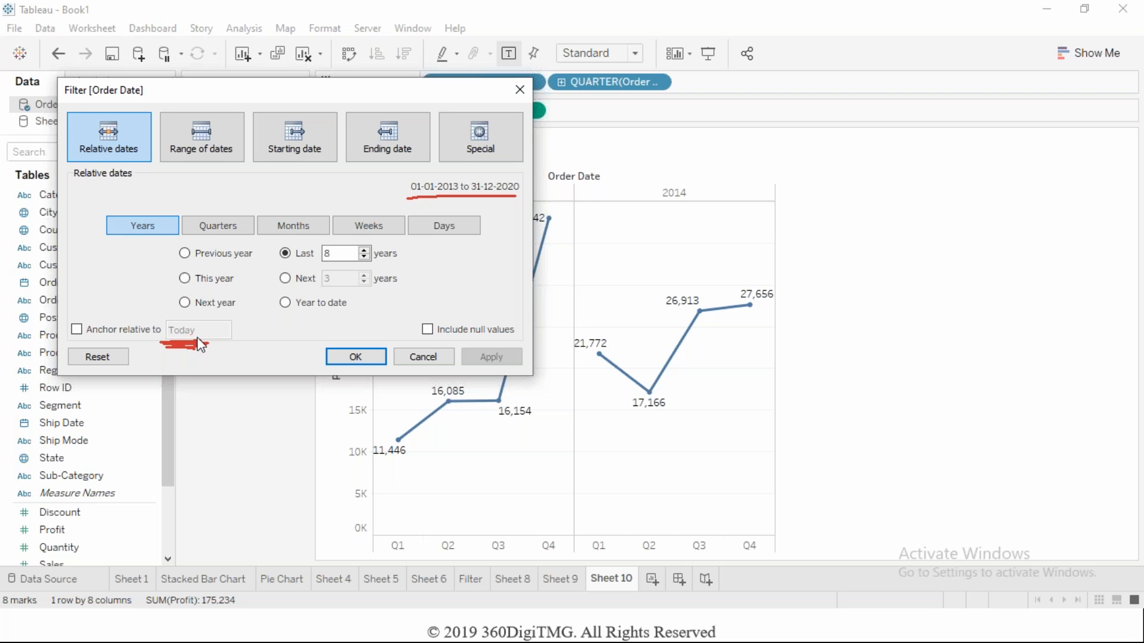
# Anchor the relative Order Date filter to 25-06-2013 instead of today.
pyautogui.click(77, 329)
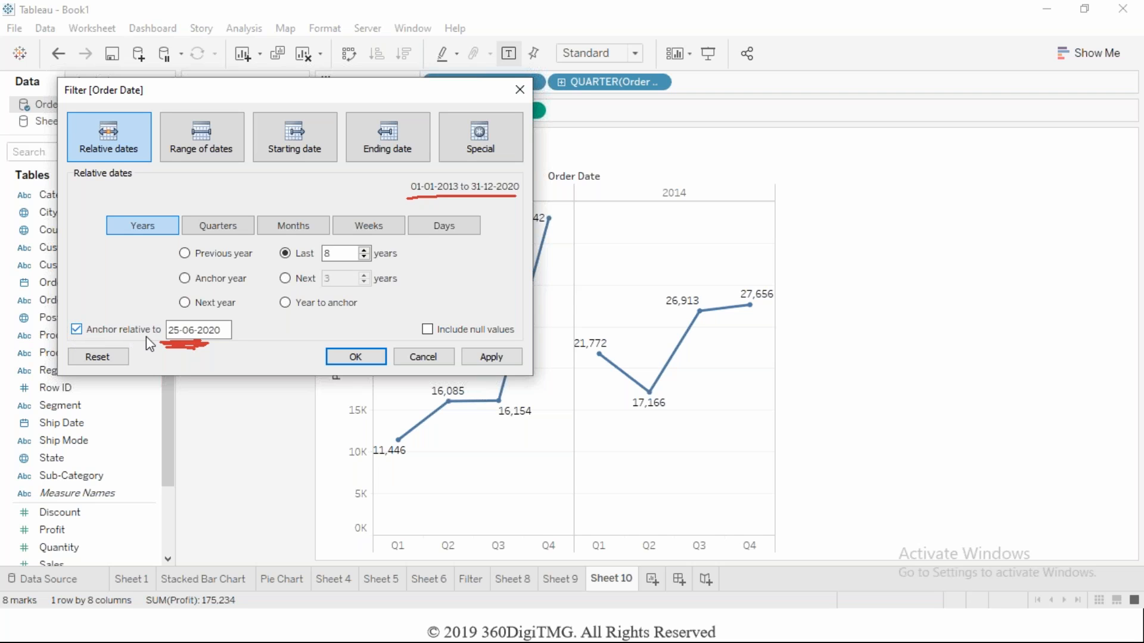
pyautogui.click(225, 332)
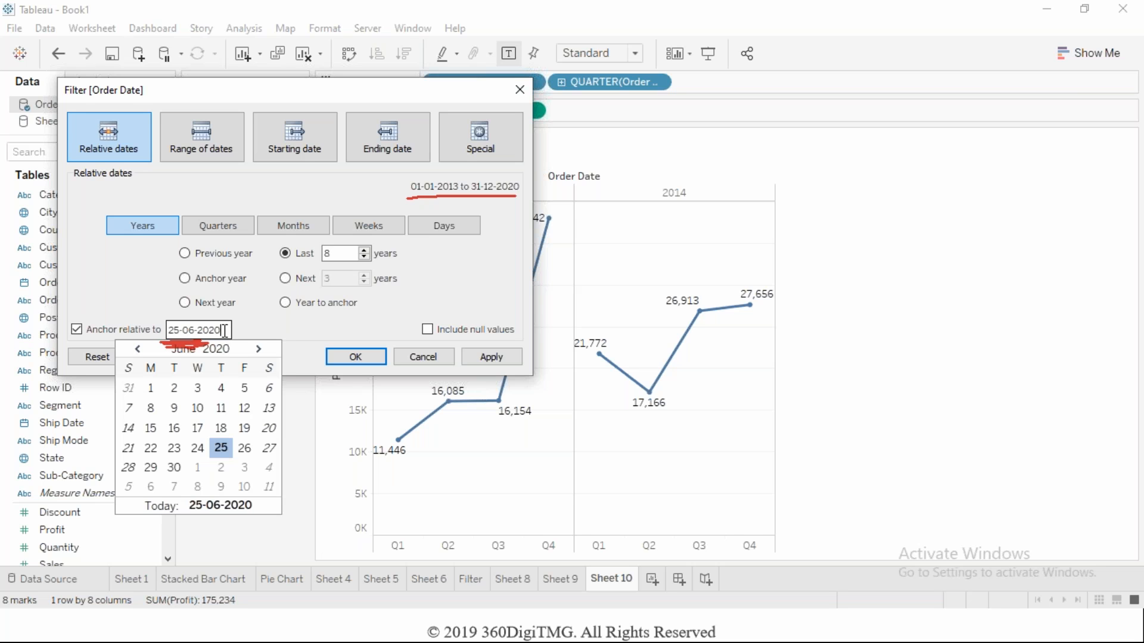
pyautogui.press('BackSpace')
pyautogui.press('BackSpace')
pyautogui.write('13')
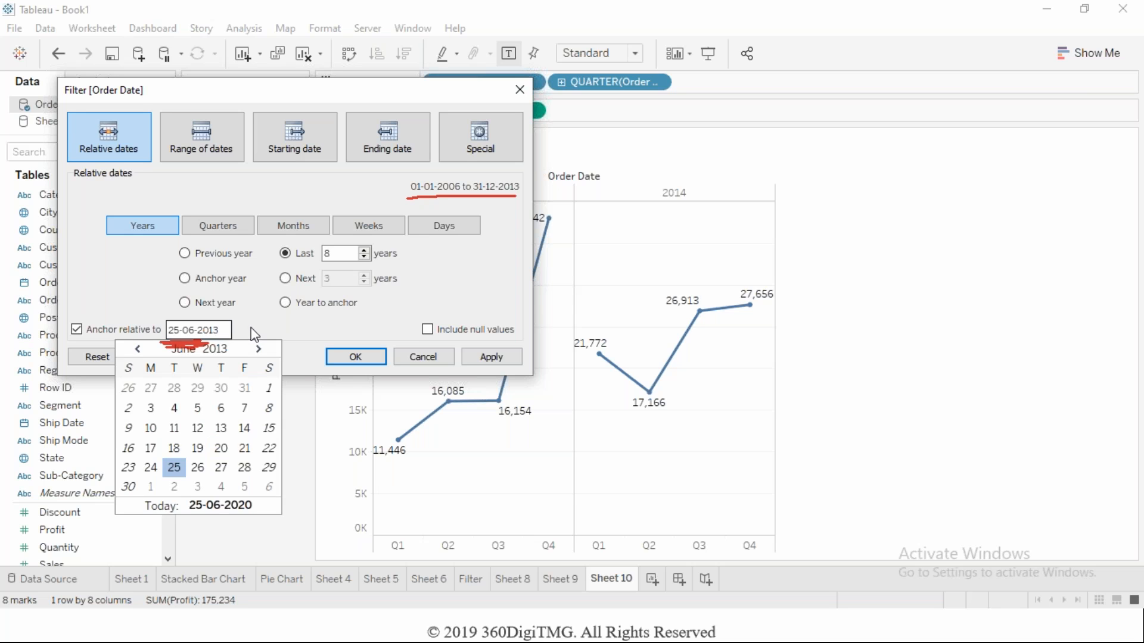
pyautogui.click(252, 327)
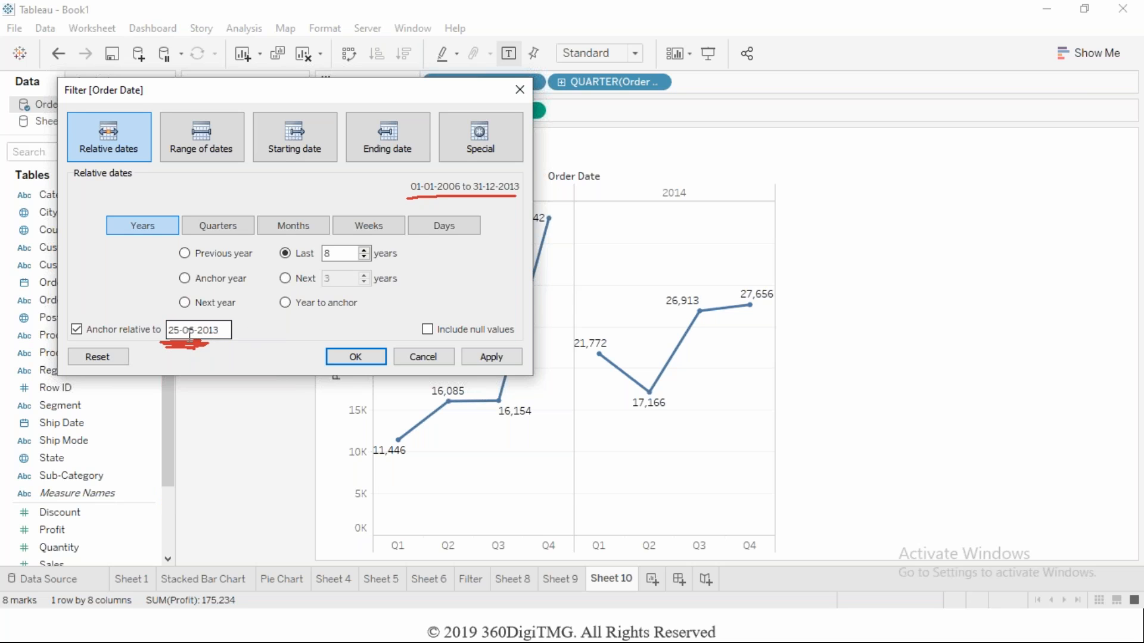
# Restrict the relative Order Date filter to the anchor year, apply it, and move the dialog to reveal the chart.
pyautogui.moveTo(226, 329); pyautogui.dragTo(168, 329)
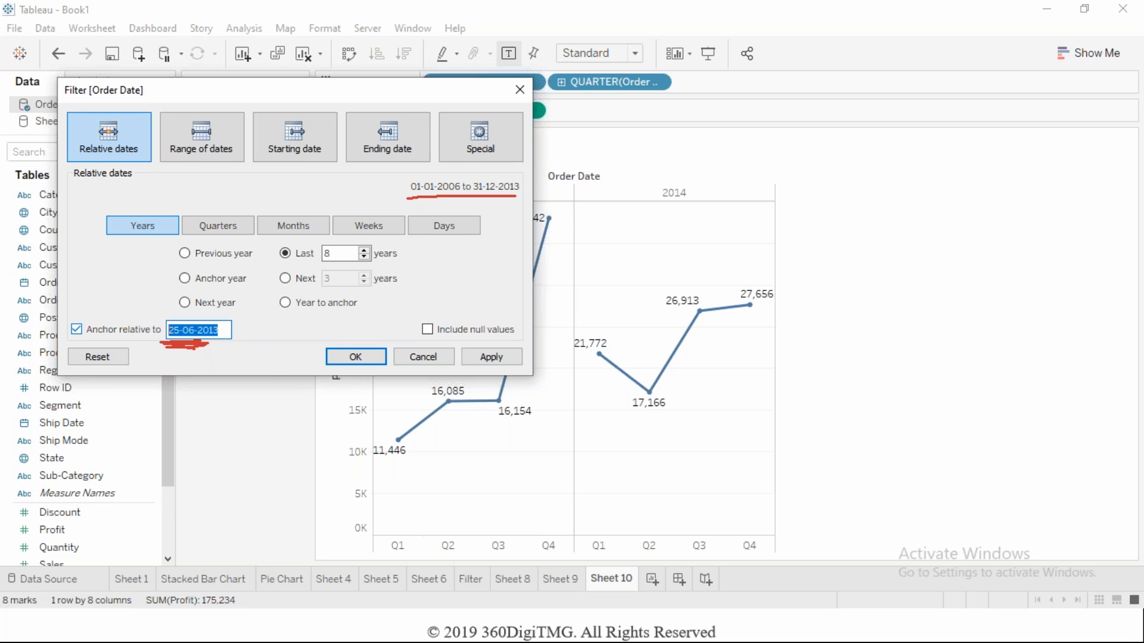
pyautogui.click(185, 278)
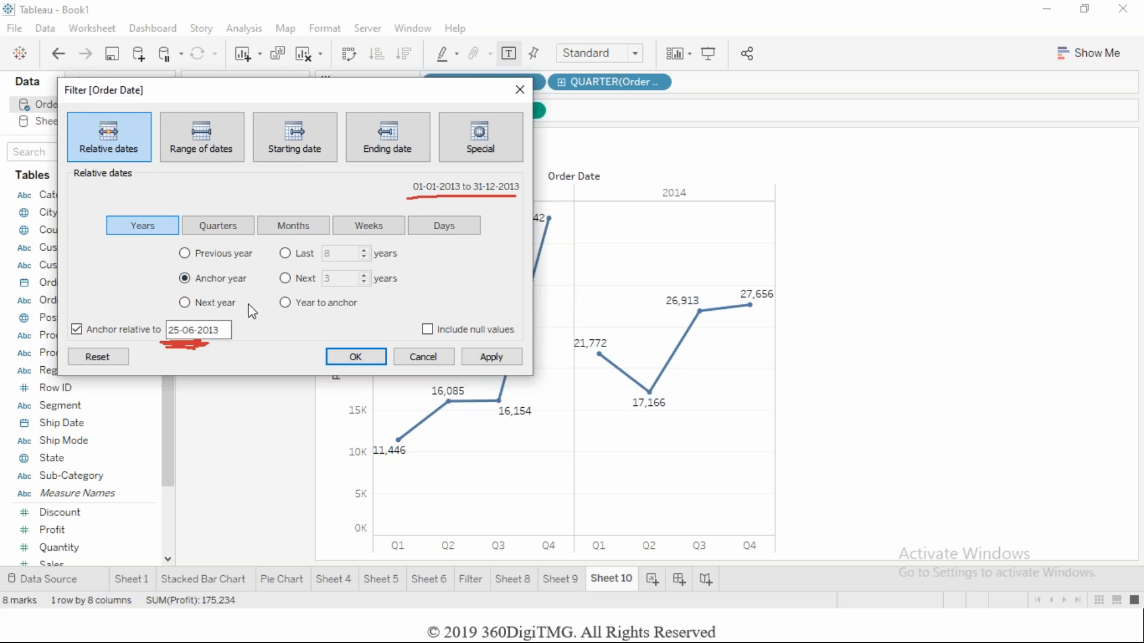
pyautogui.click(208, 329)
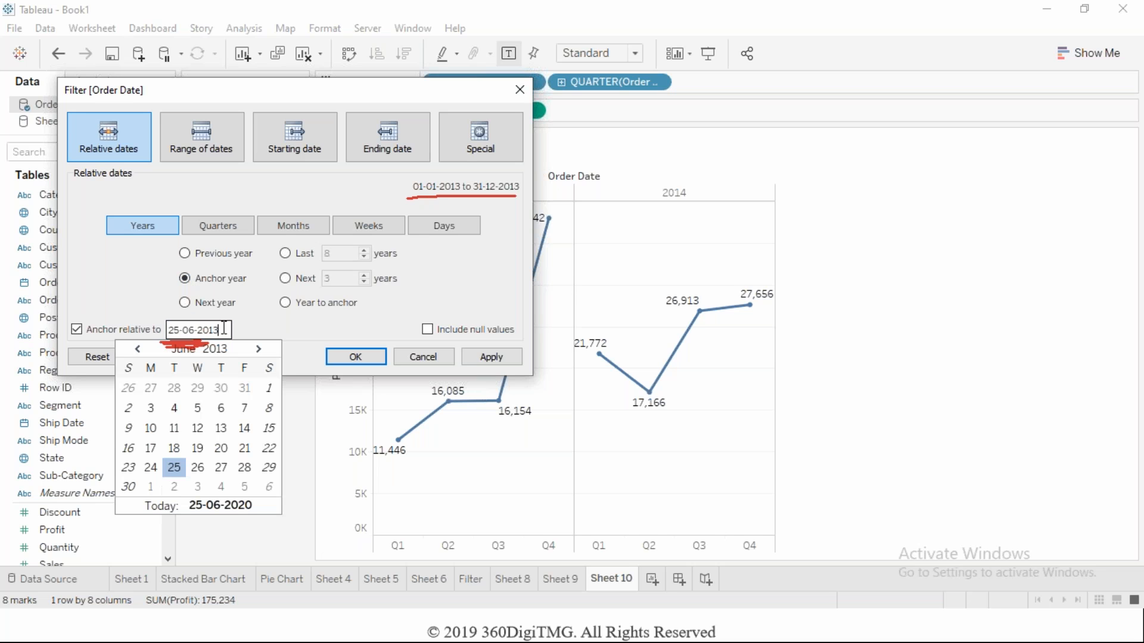
pyautogui.click(238, 302)
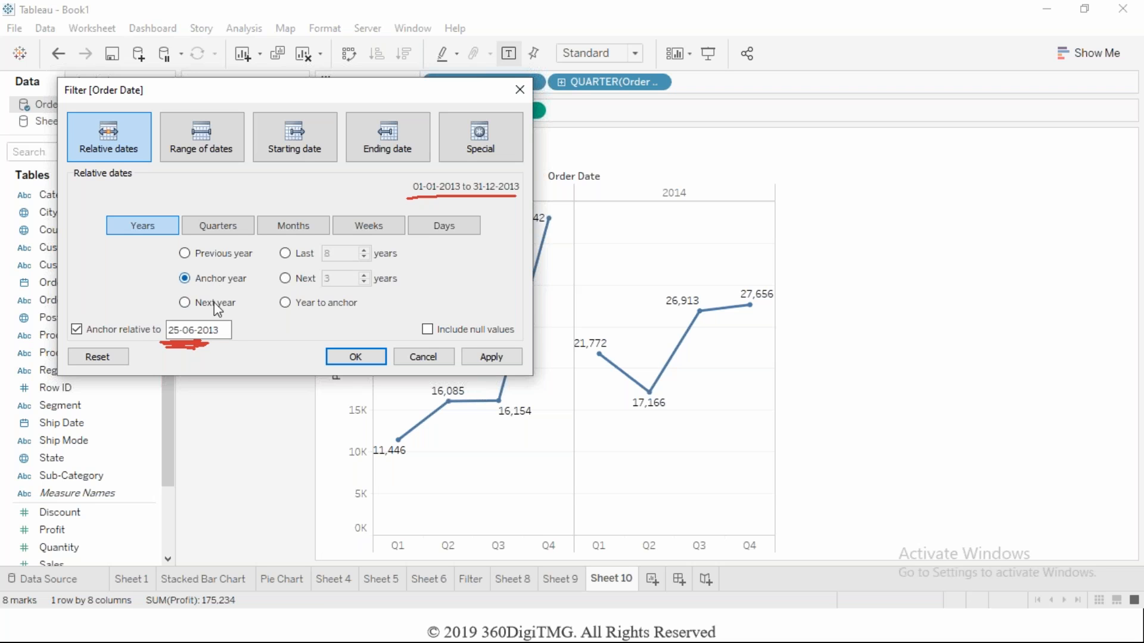
pyautogui.click(488, 360)
pyautogui.moveTo(466, 94); pyautogui.dragTo(482, 236)
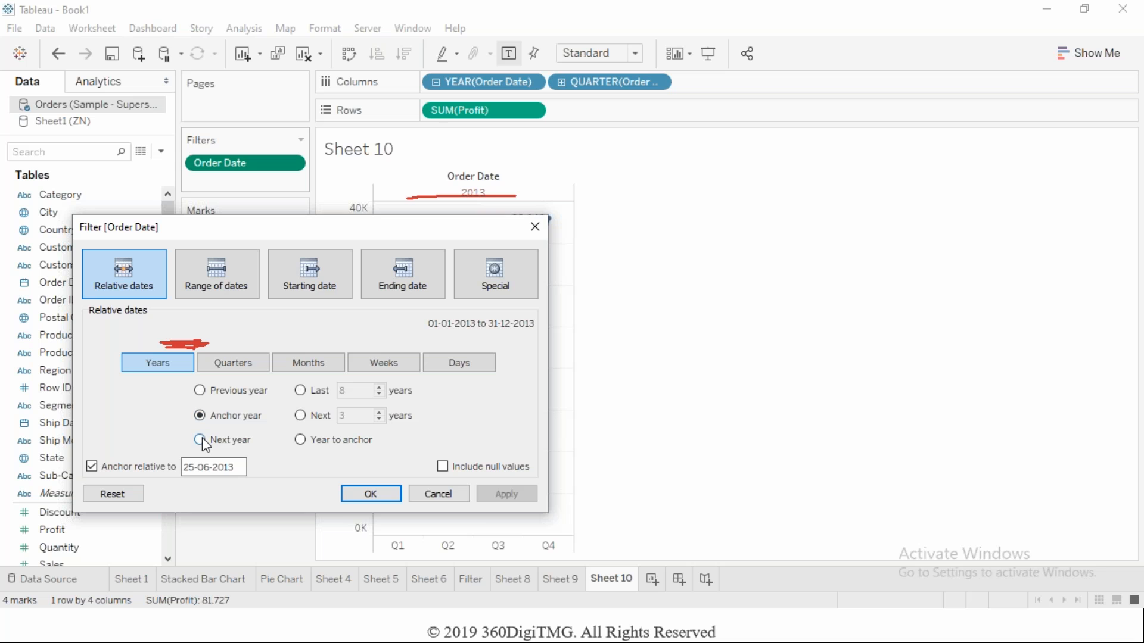
# Set the relative Order Date filter to the year following the anchor date and apply it to the chart.
pyautogui.click(200, 440)
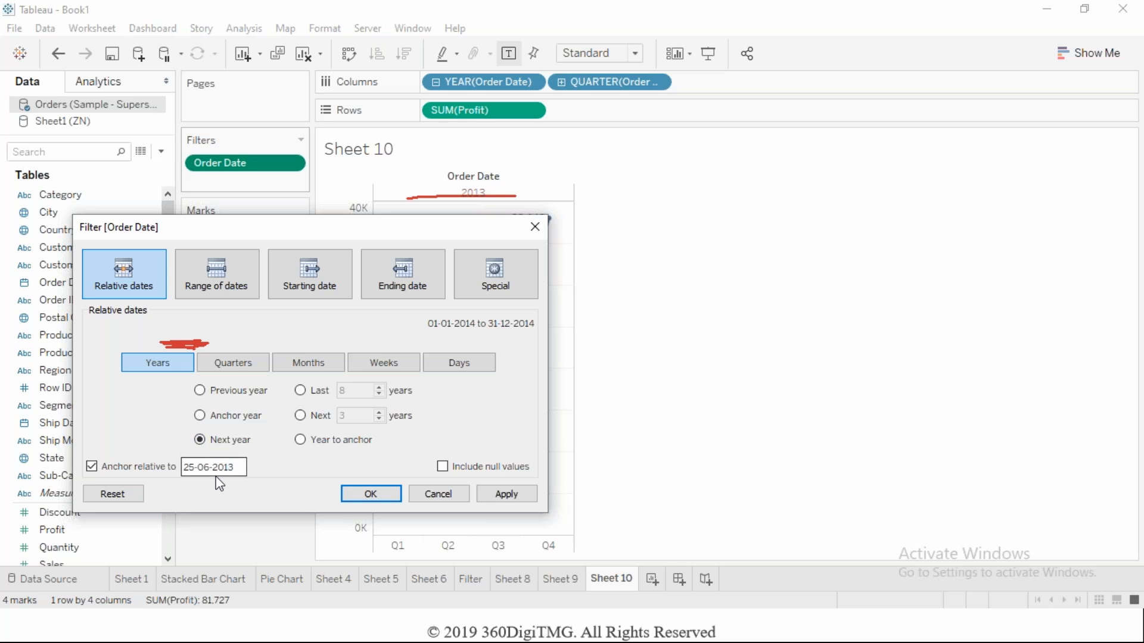
pyautogui.click(488, 498)
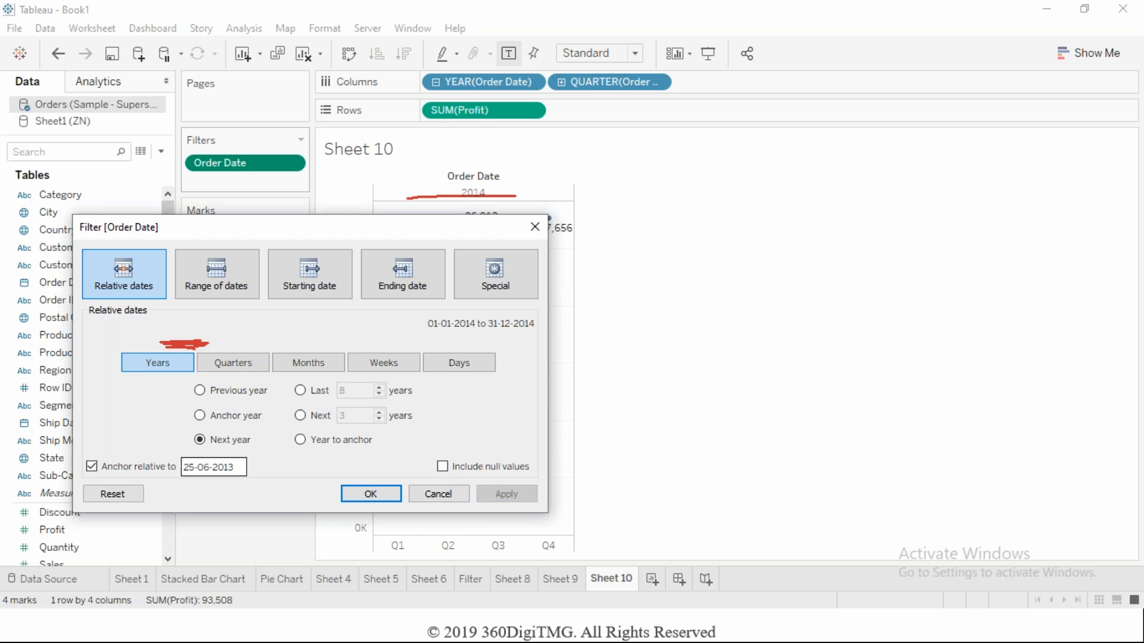
# Switch the relative Order Date filter to the year preceding the anchor, apply it, and accept the filter settings.
pyautogui.click(200, 390)
pyautogui.click(500, 497)
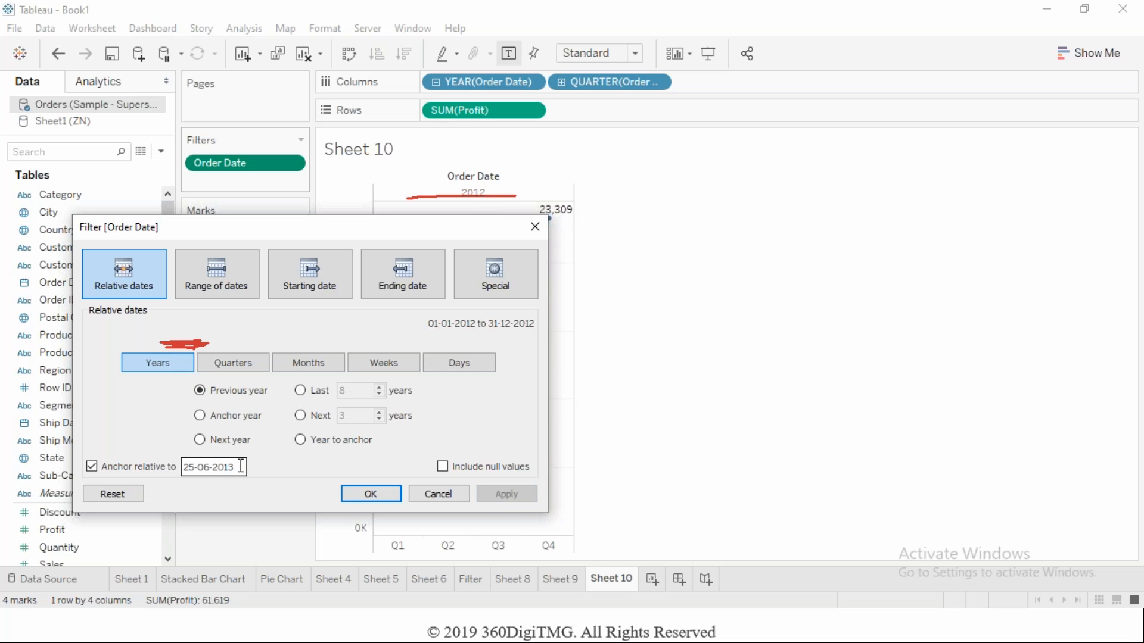
pyautogui.click(183, 467)
pyautogui.click(287, 489)
pyautogui.click(357, 494)
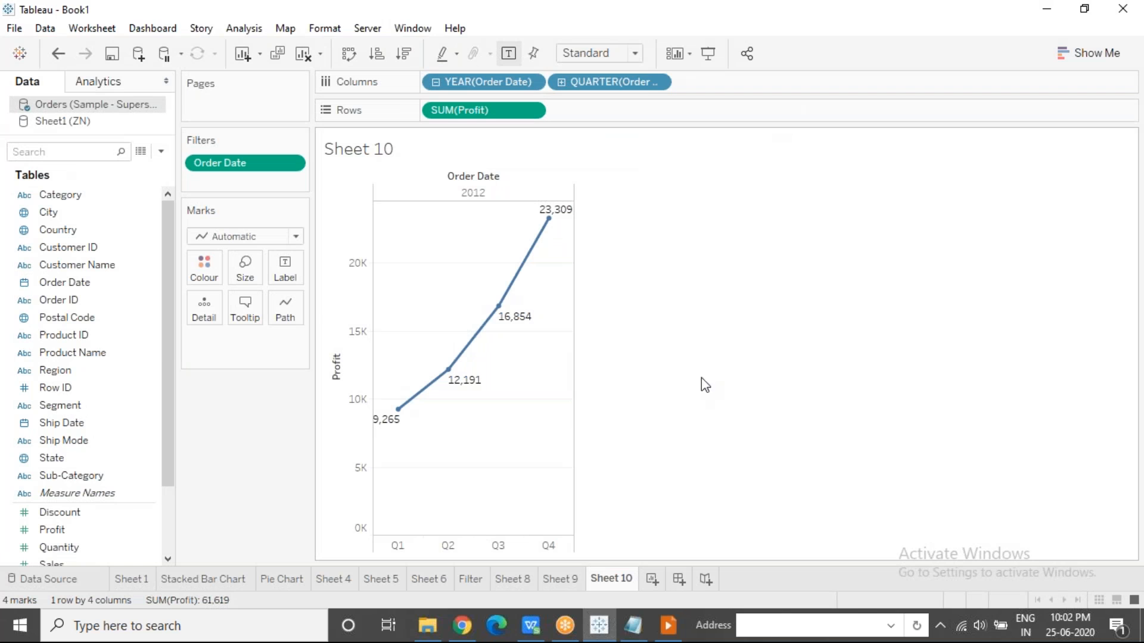
pyautogui.click(1031, 240)
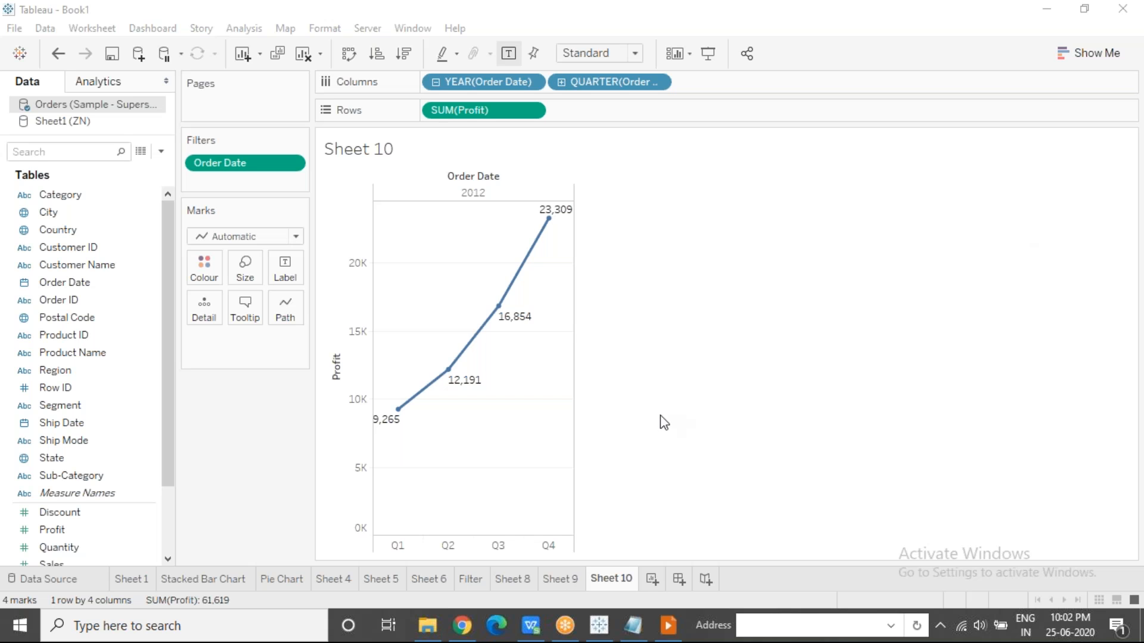
pyautogui.click(473, 457)
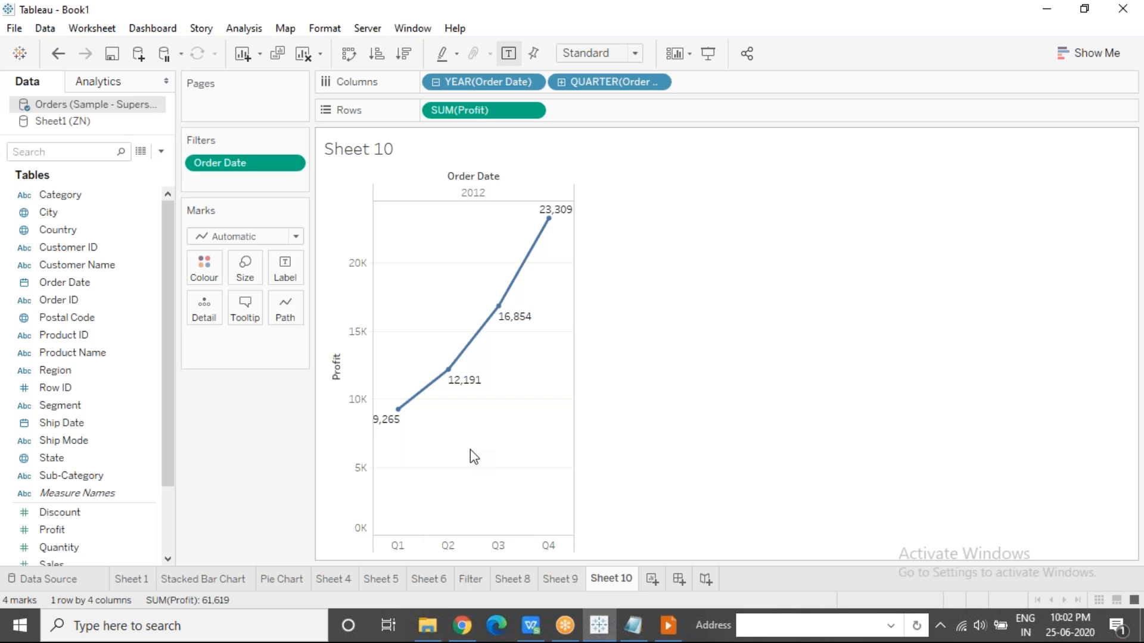
# Replace the relative Order Date filter on the sheet with an Order Date filter based on Years.
pyautogui.moveTo(243, 158); pyautogui.dragTo(137, 371)
pyautogui.moveTo(72, 283); pyautogui.dragTo(203, 162)
pyautogui.click(526, 213)
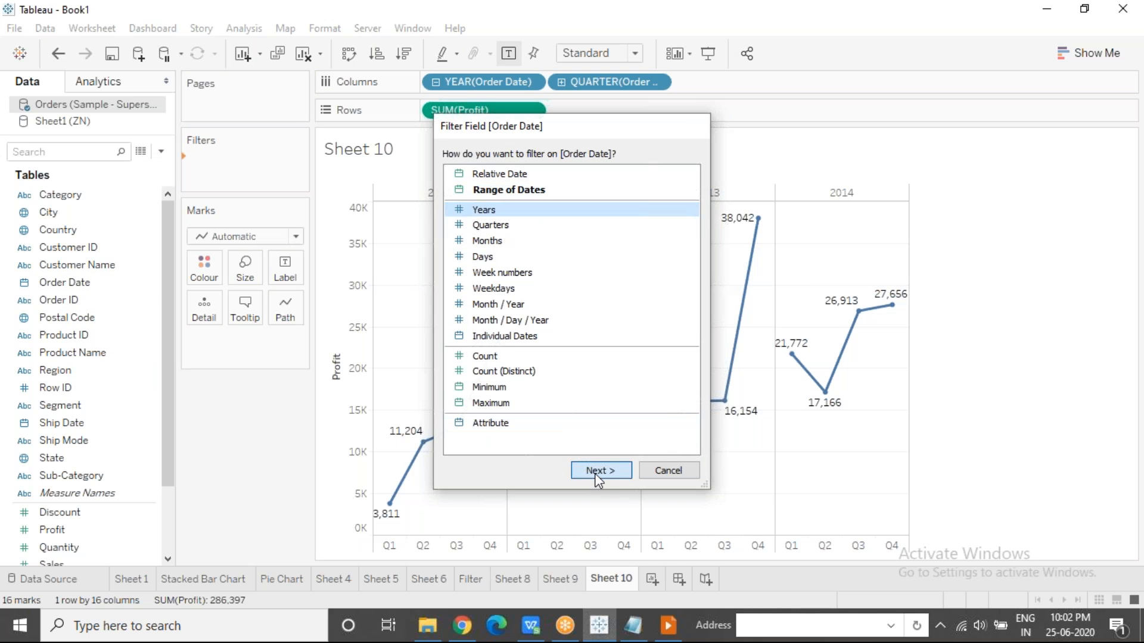
pyautogui.click(596, 470)
pyautogui.click(596, 530)
# Show the YEAR(Order Date) filter control beside the chart and exclude 2012 and 2013, keeping 2011 and 2014.
pyautogui.click(291, 163)
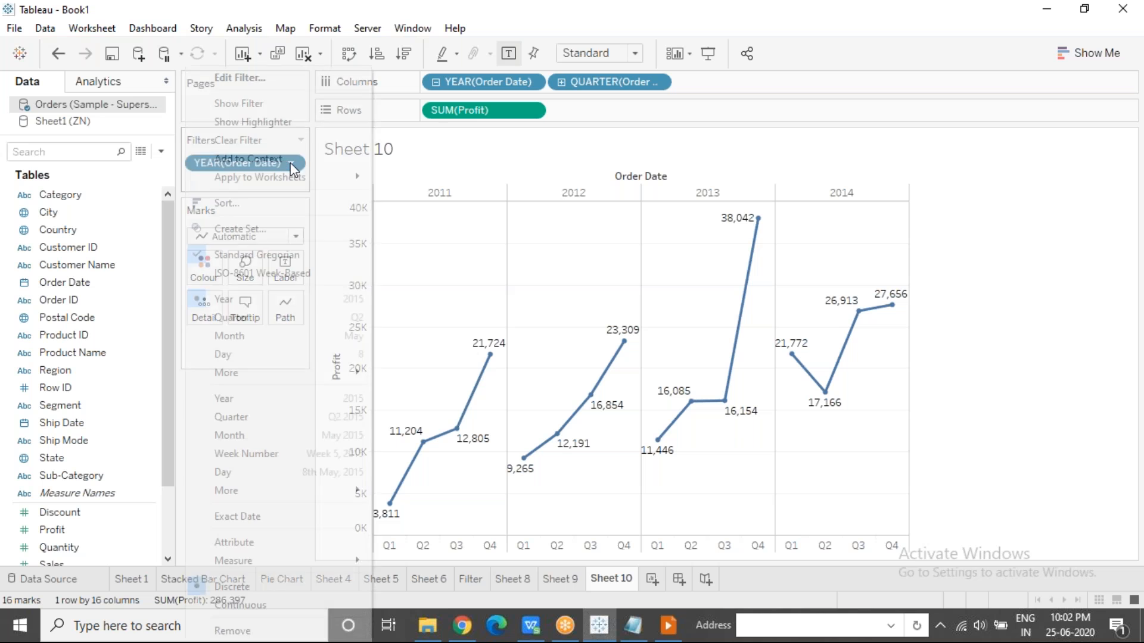
pyautogui.click(276, 111)
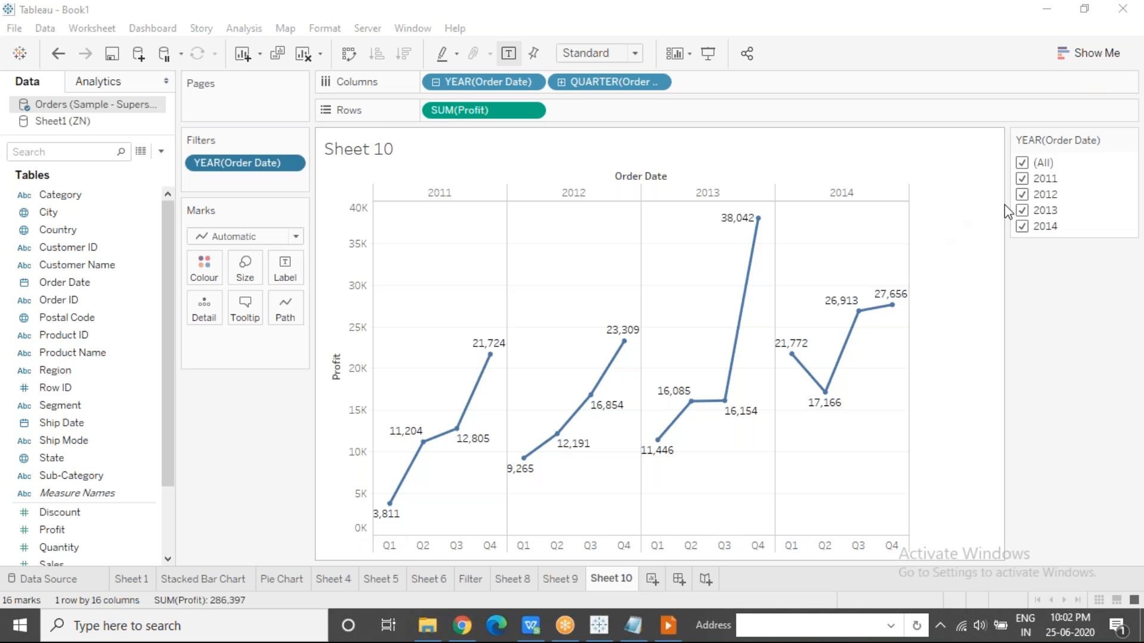
pyautogui.click(1023, 197)
pyautogui.click(1022, 195)
pyautogui.click(1023, 210)
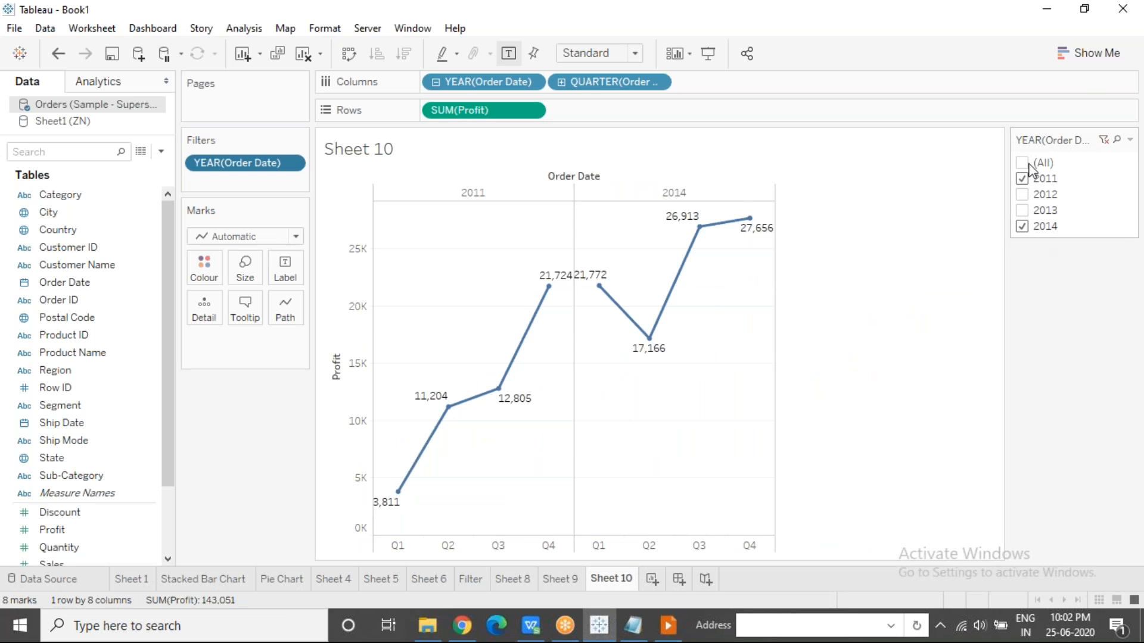
pyautogui.click(798, 27)
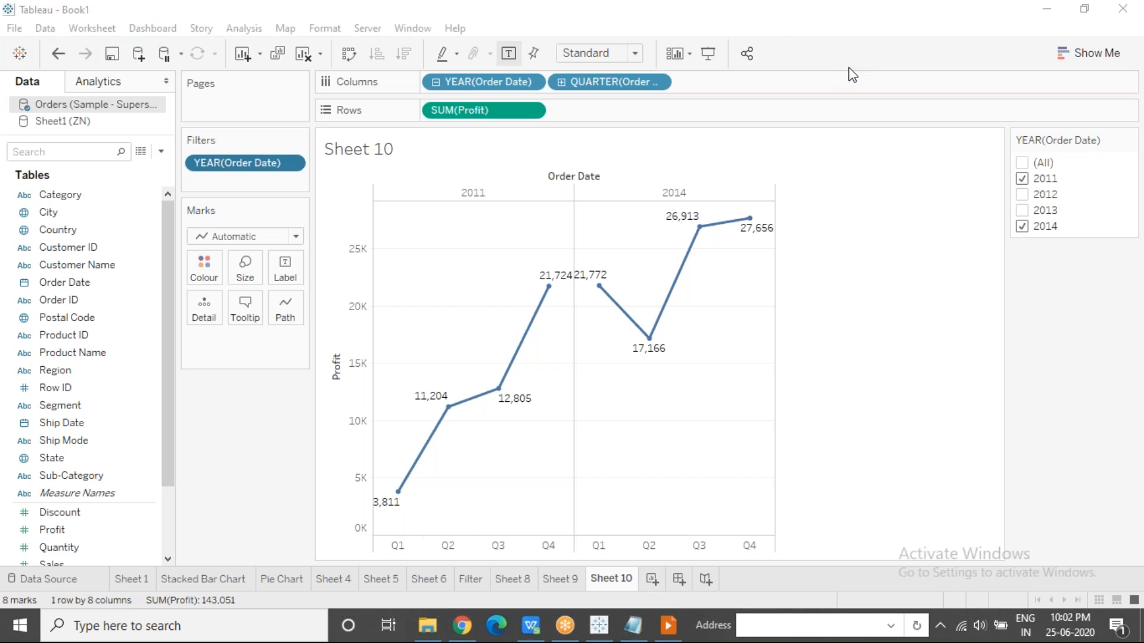
pyautogui.click(686, 406)
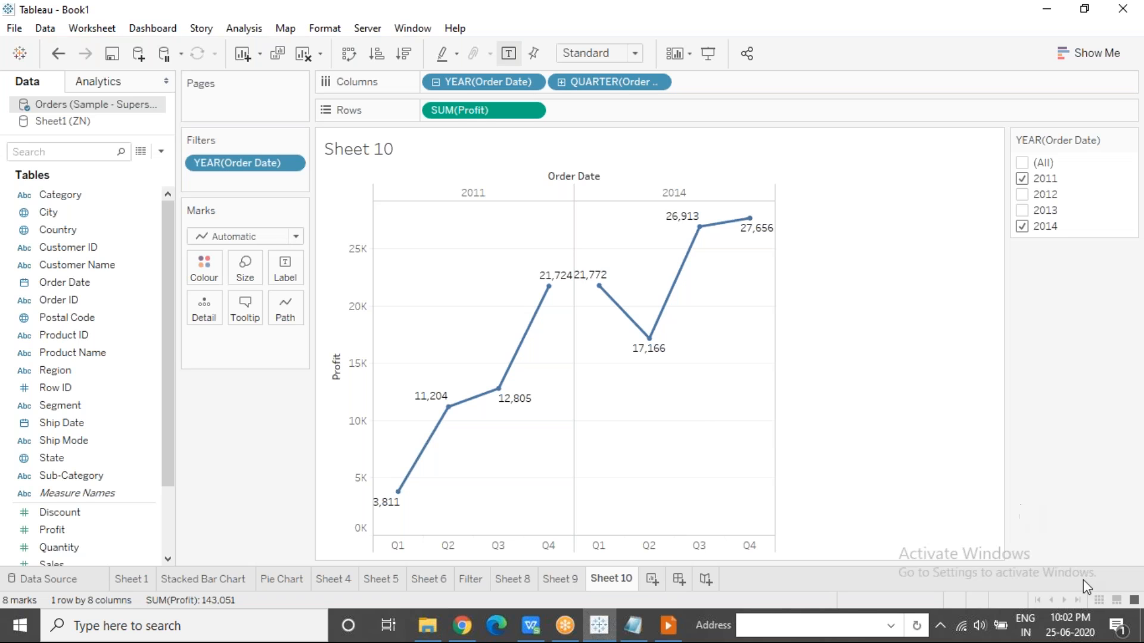
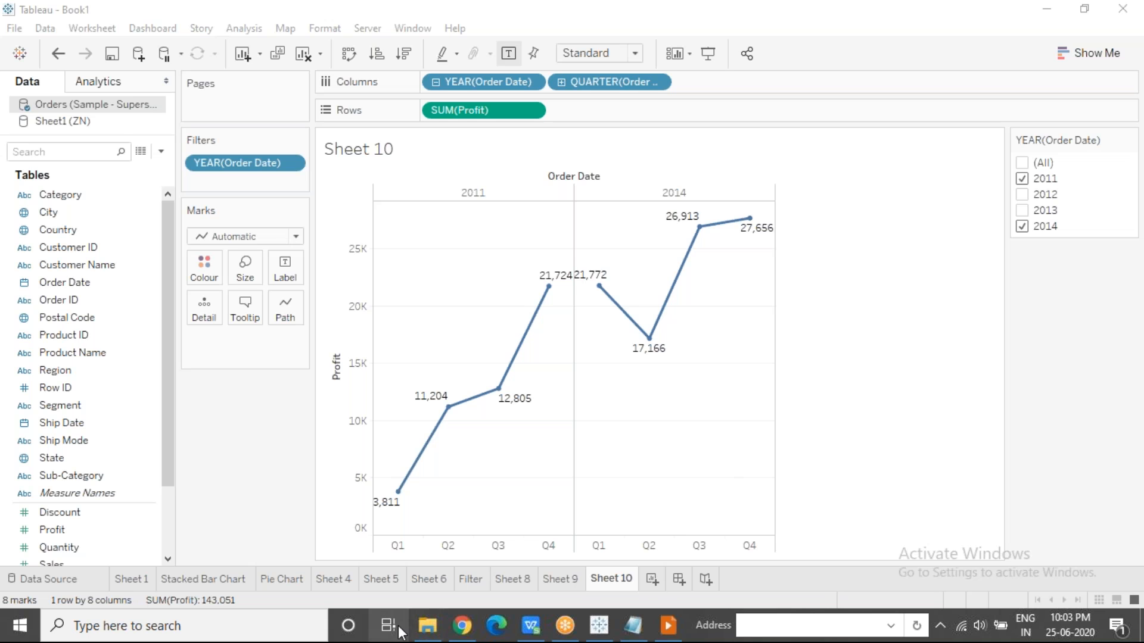
# Switch to WPS Office, create a blank document, and paste the captured screenshot of the chart and meeting participant list into it.
pyautogui.click(236, 632)
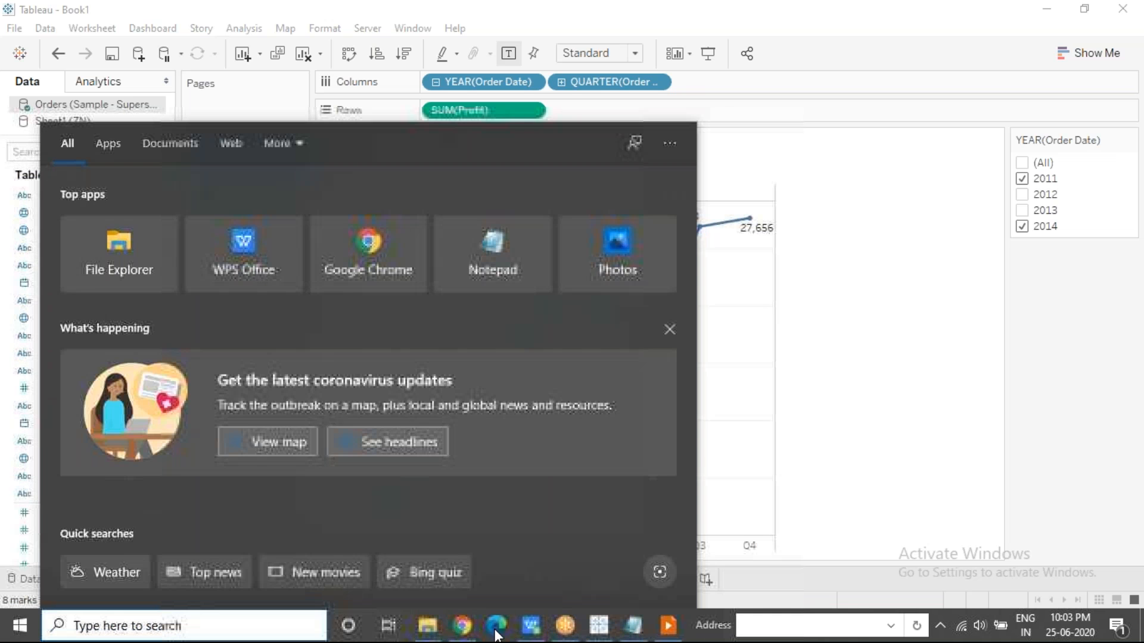
pyautogui.click(536, 633)
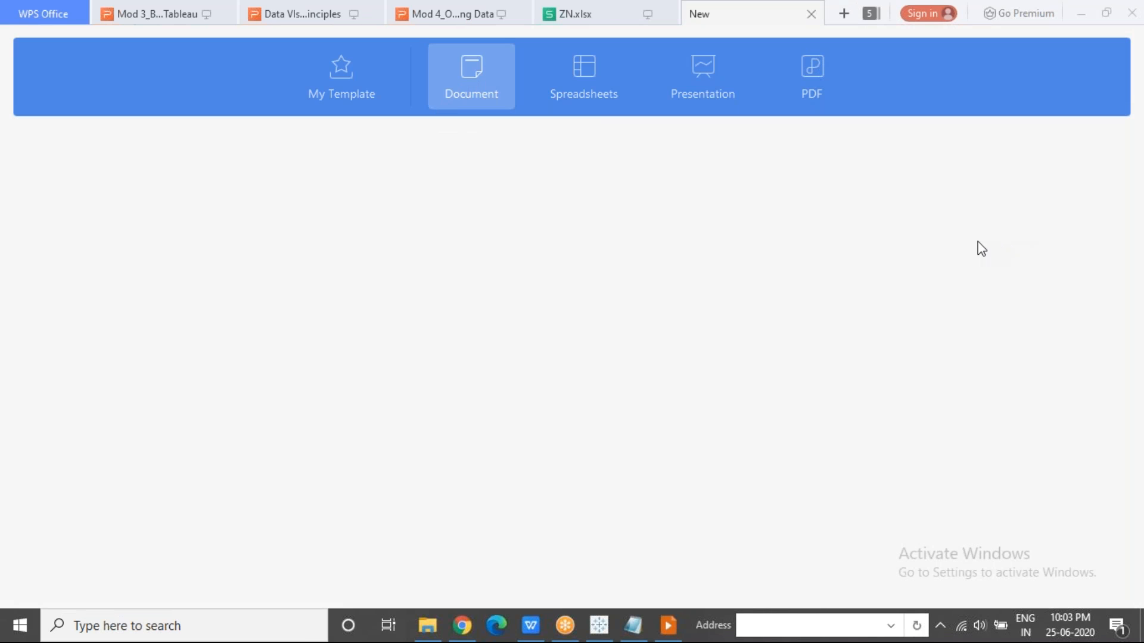
pyautogui.click(119, 220)
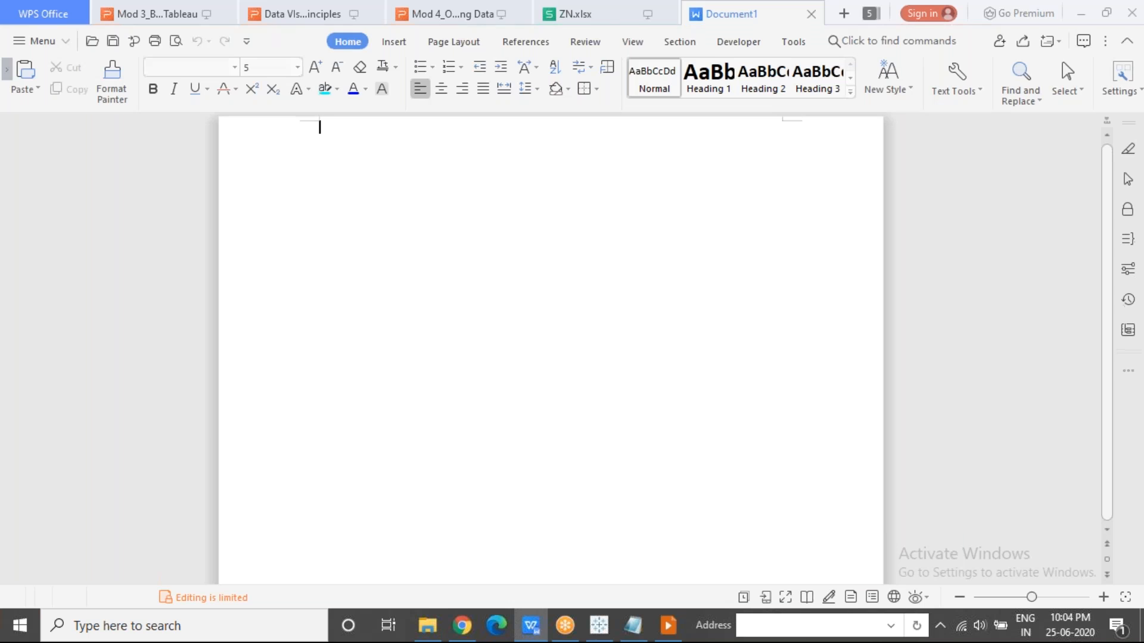
pyautogui.hotkey('ctrl', 'v')
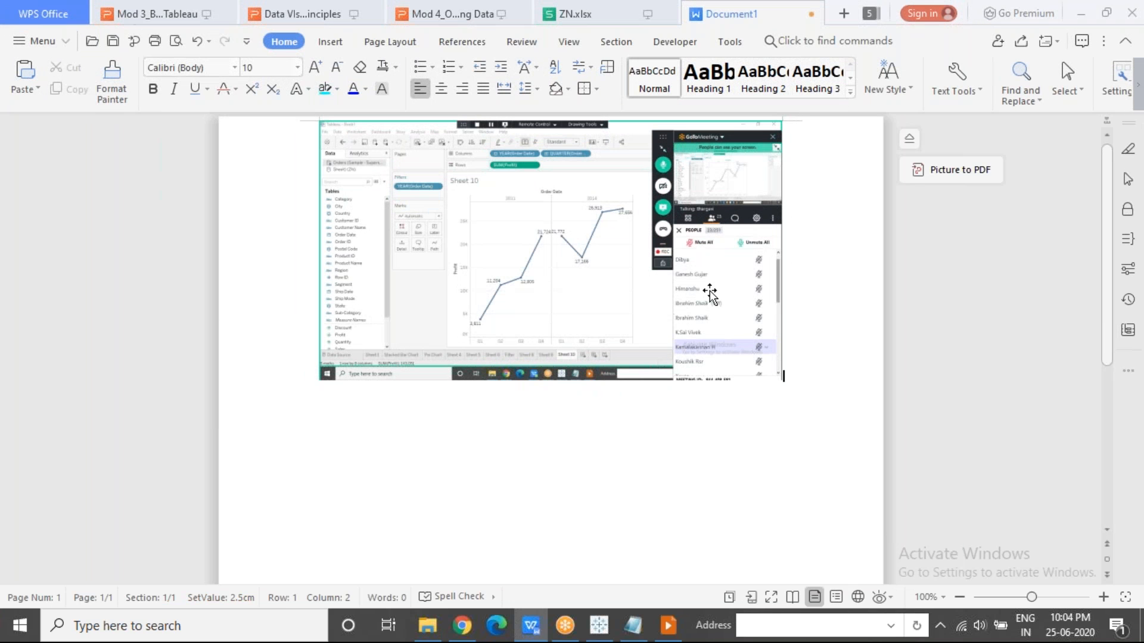
# Paste two more screenshots showing further parts of the meeting participant list below the first image.
pyautogui.click(1135, 370)
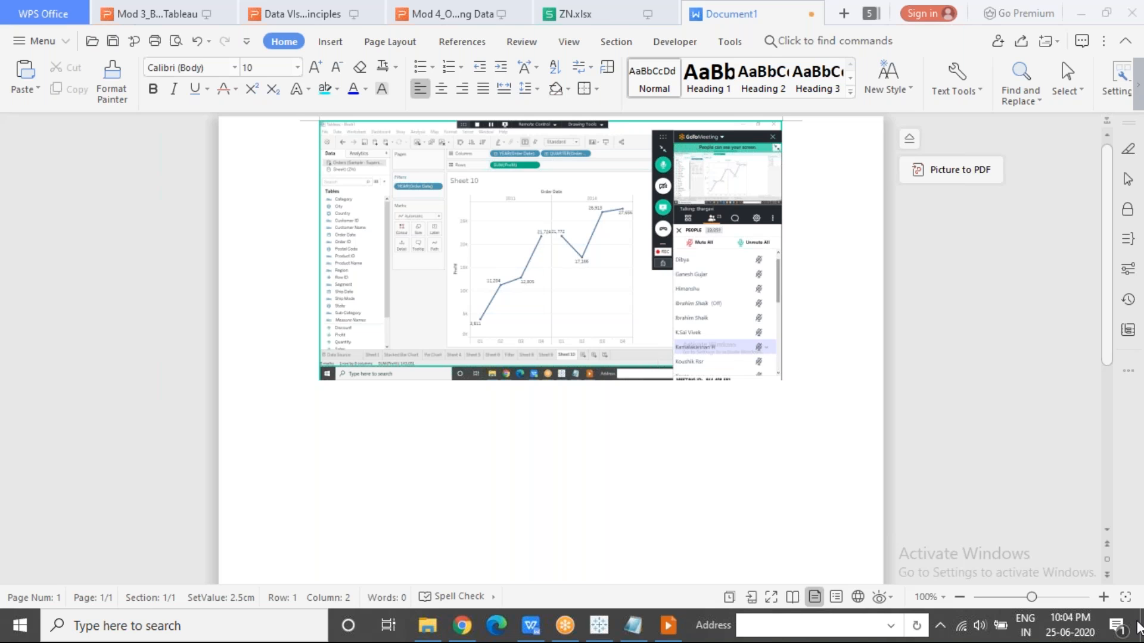
pyautogui.click(802, 377)
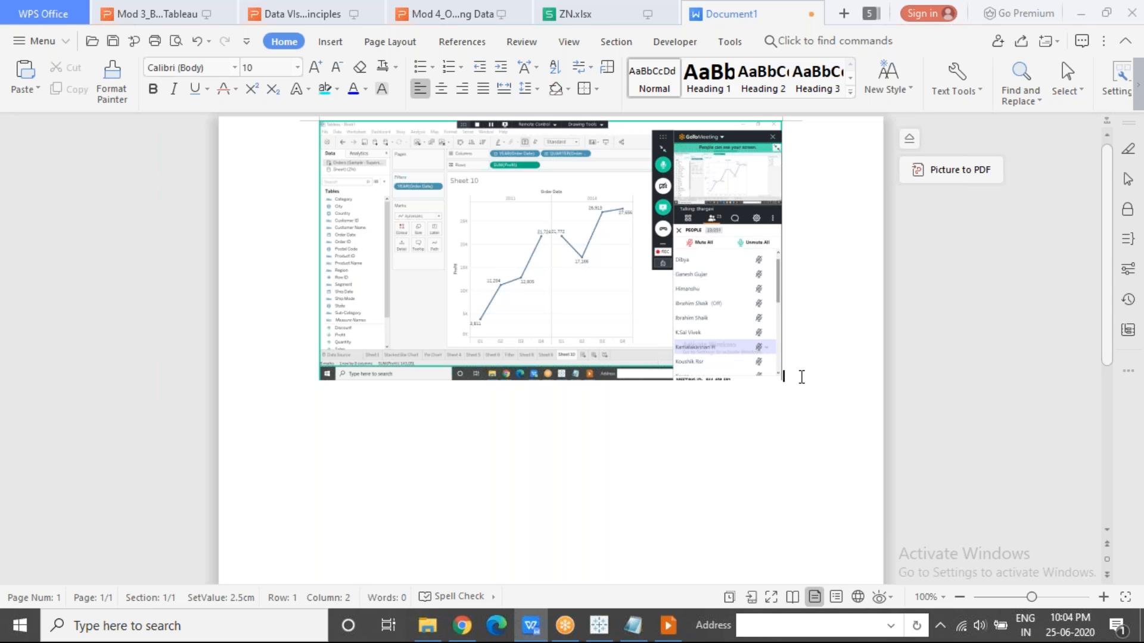
pyautogui.press('Return')
pyautogui.hotkey('ctrl', 'v')
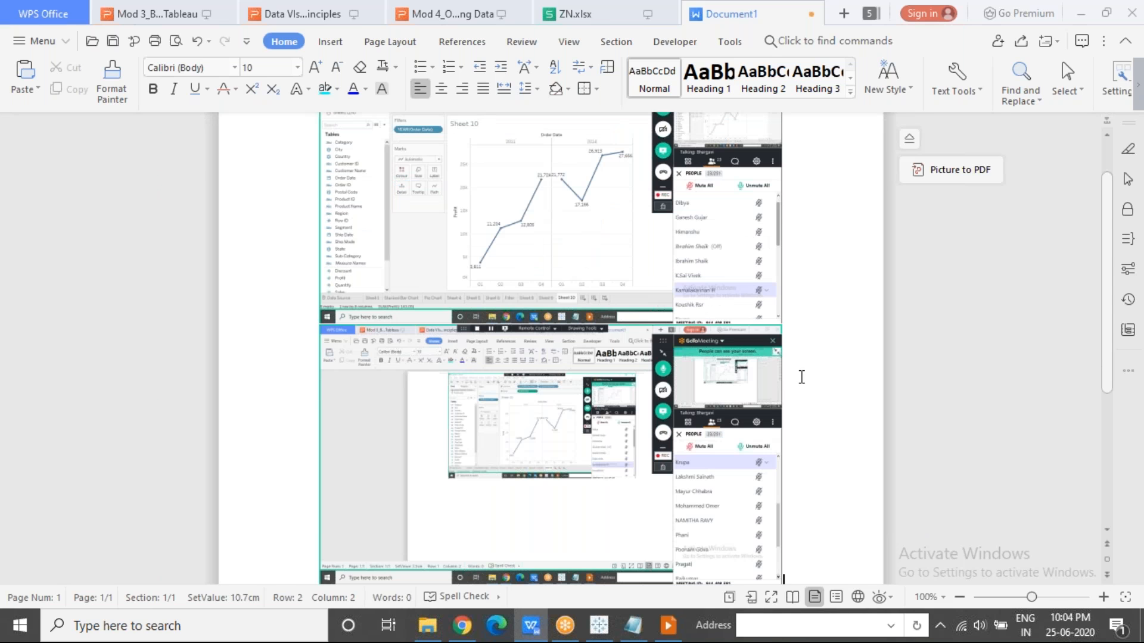
pyautogui.click(1135, 624)
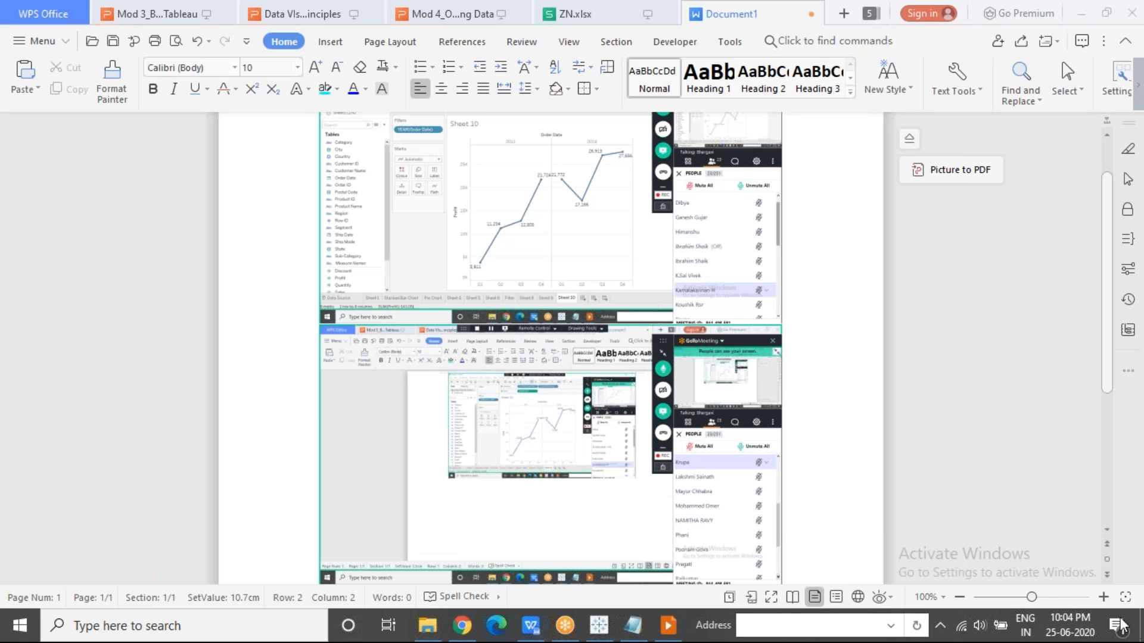
pyautogui.click(811, 547)
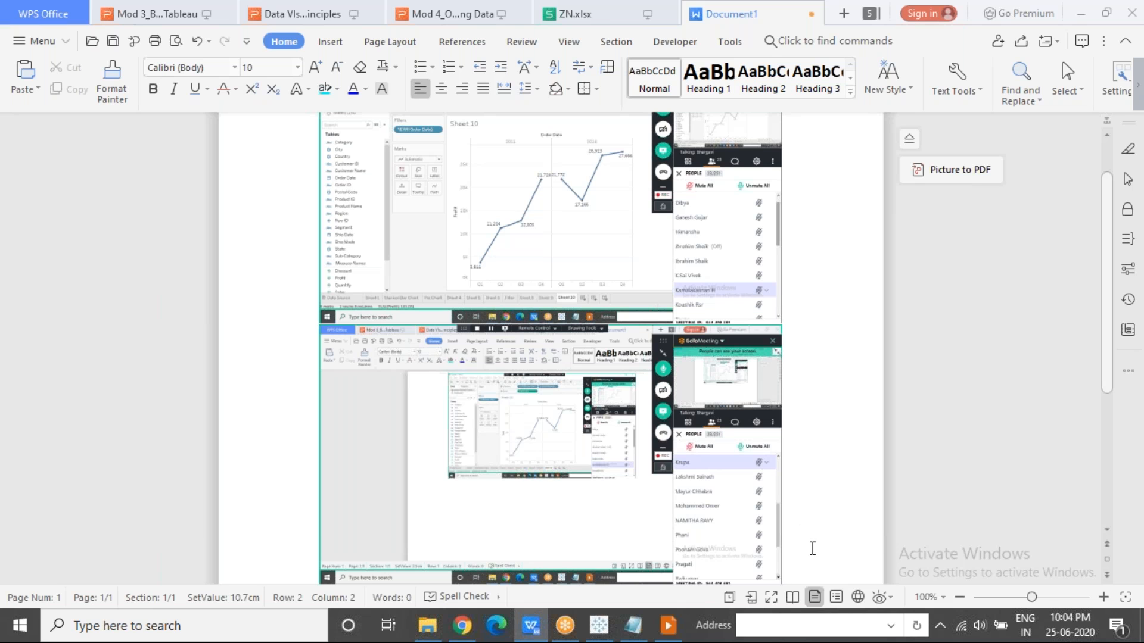
pyautogui.hotkey('ctrl', 'v')
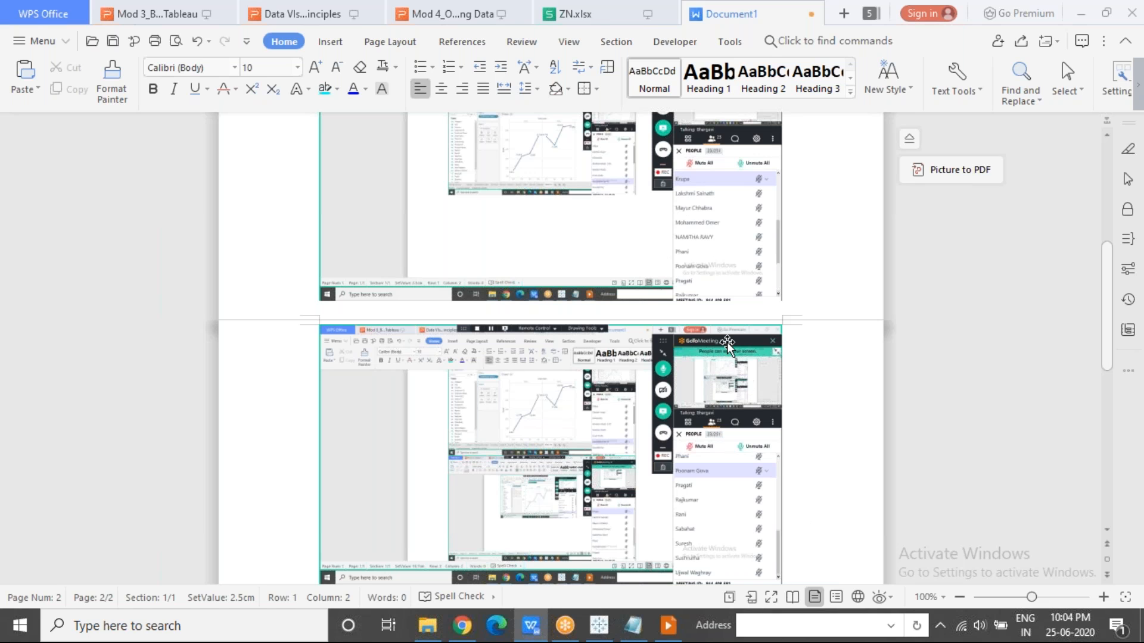
# Save the document to the Desktop as a Word file named "Attendance - 25June2020.docx".
pyautogui.click(65, 40)
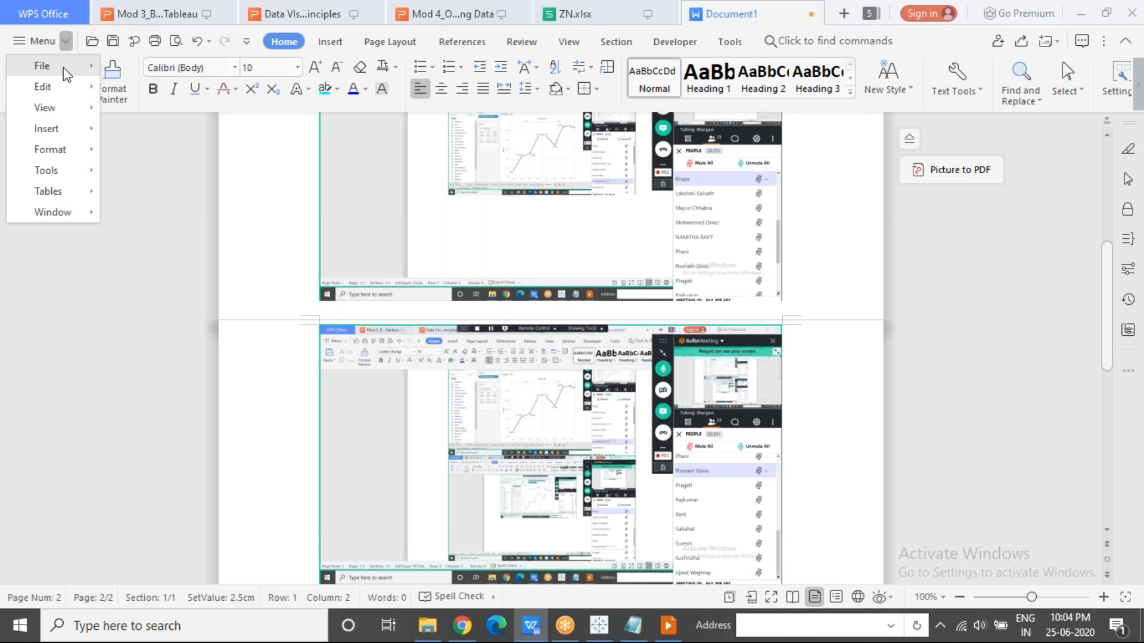
pyautogui.moveTo(63, 66)
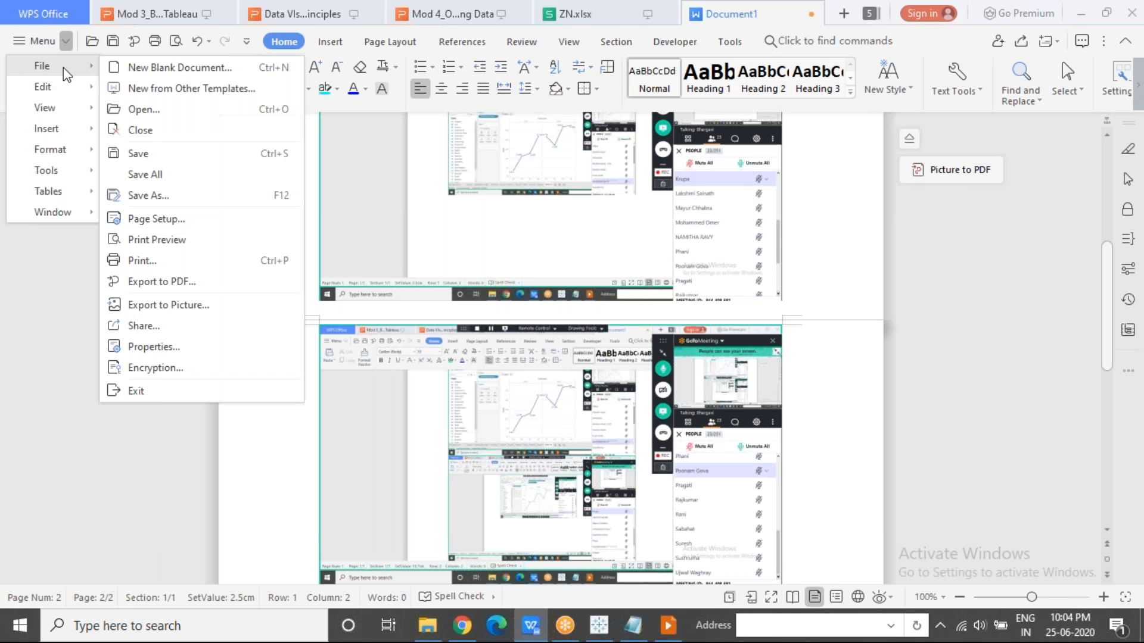
pyautogui.click(210, 194)
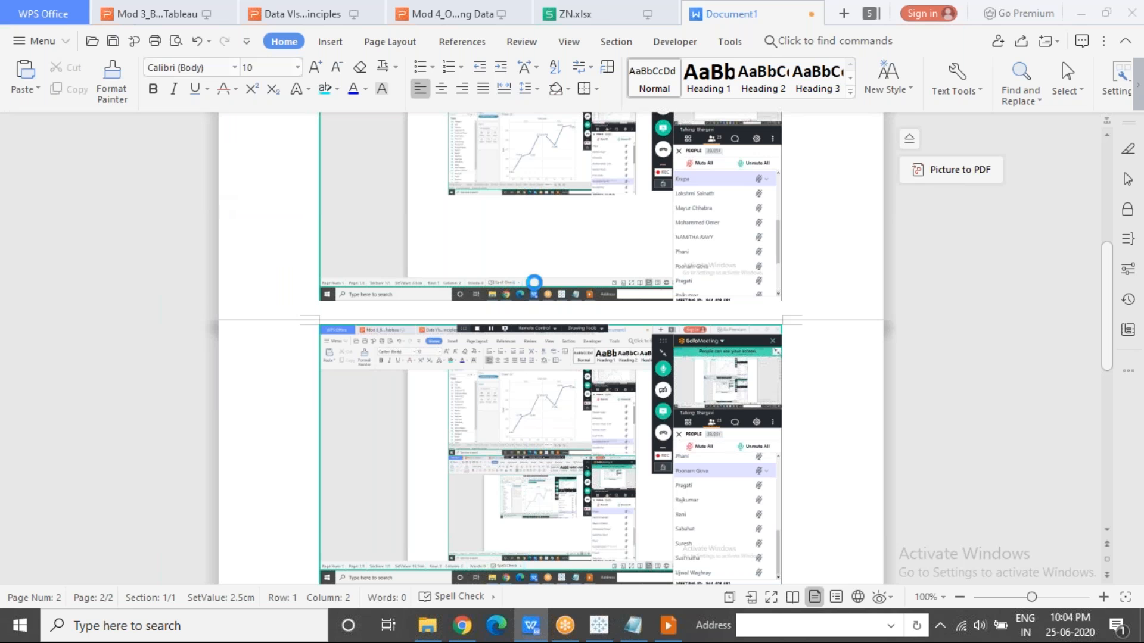
pyautogui.hotkey('ctrl', 's')
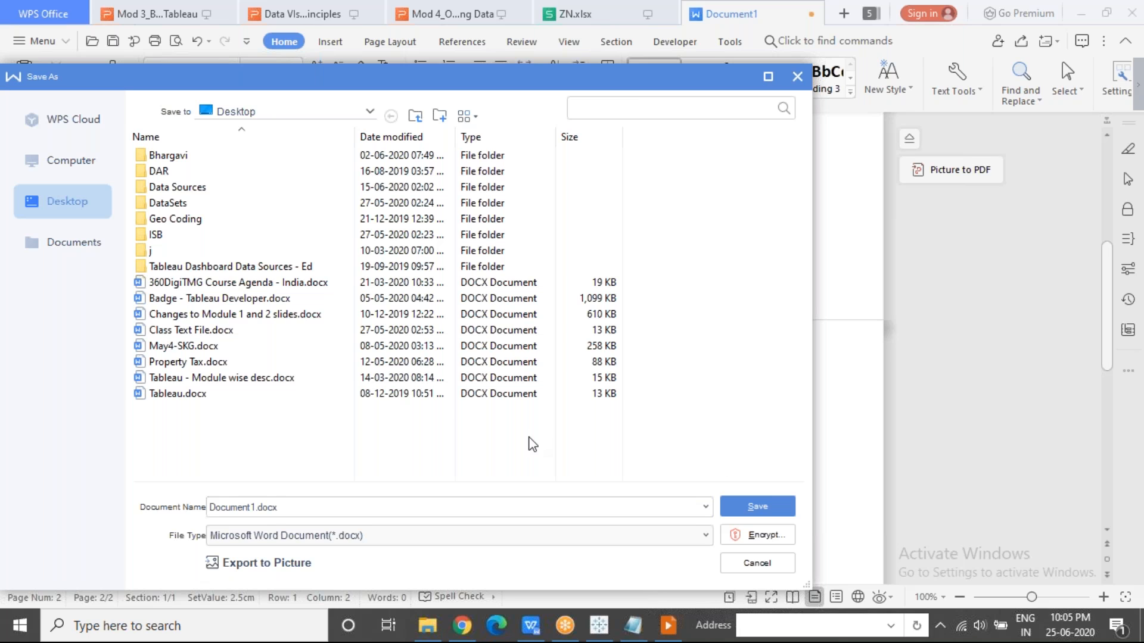
pyautogui.click(269, 506)
pyautogui.press('Home')
pyautogui.press('Delete')
pyautogui.press('Delete')
pyautogui.press('Delete')
pyautogui.press('Delete')
pyautogui.press('Delete')
pyautogui.press('Delete')
pyautogui.press('Delete')
pyautogui.press('Delete')
pyautogui.write('Att')
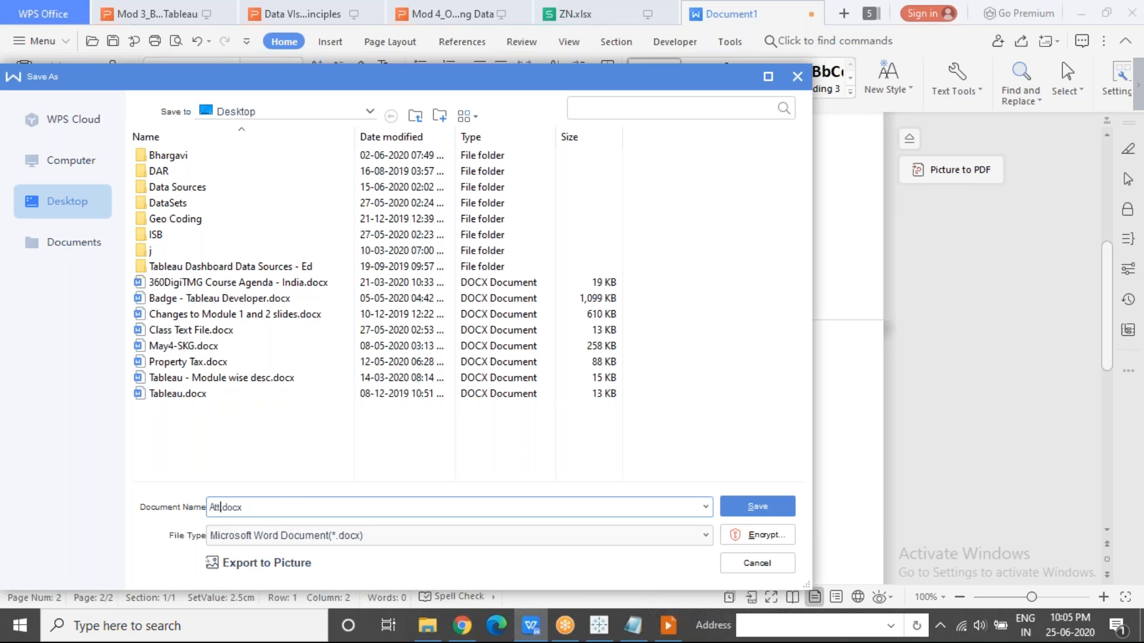
pyautogui.write('endance - 25June2020')
pyautogui.click(756, 506)
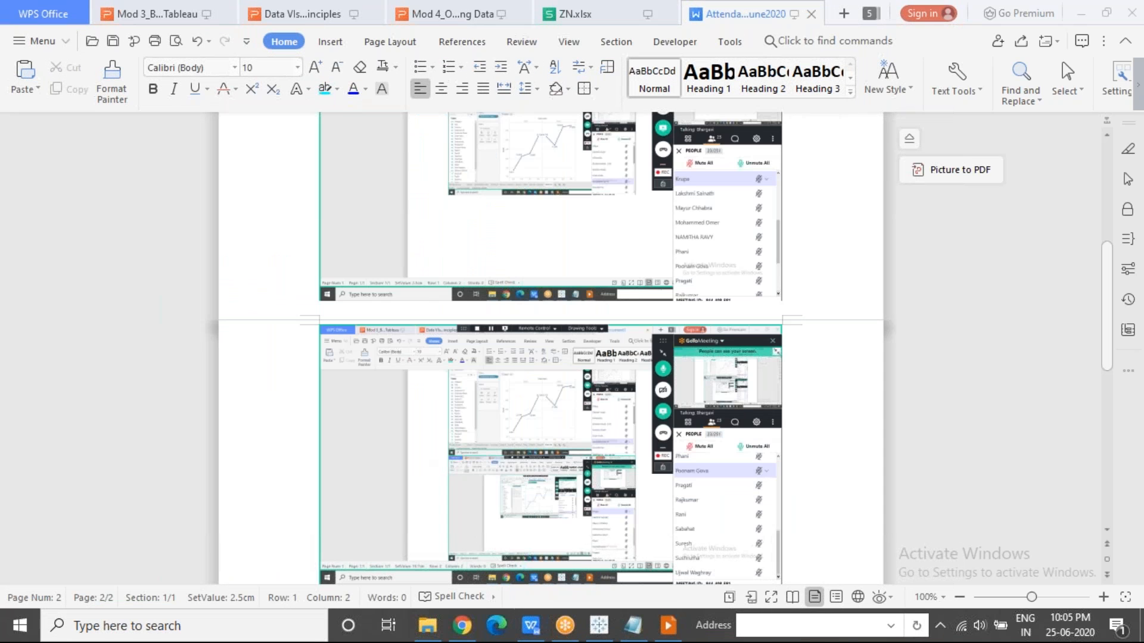